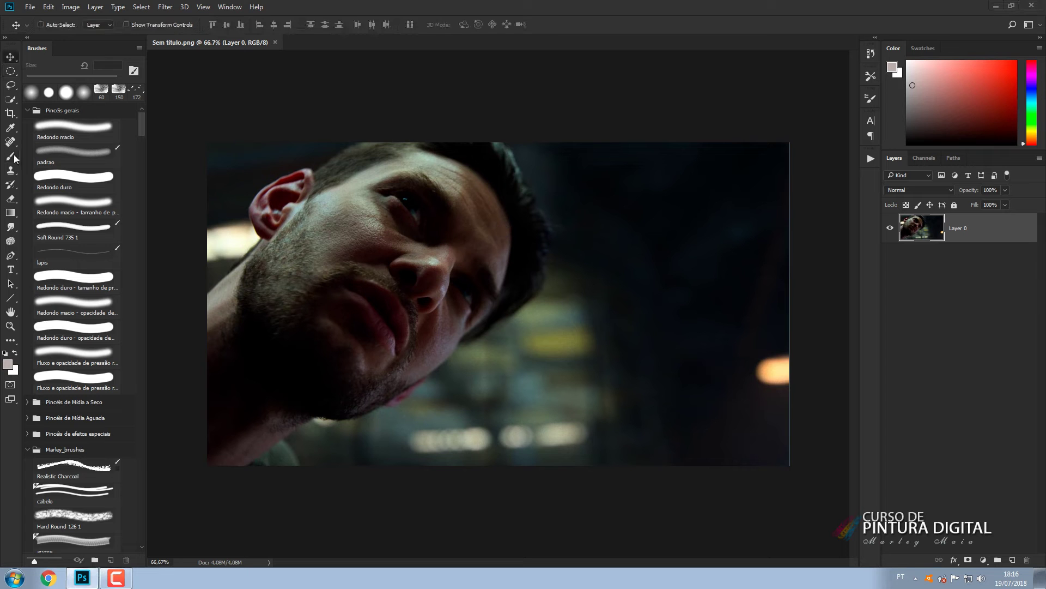
Duplicate the Sem título.png image into a separate reference document, keeping the suggested copy name.
{"action": "left_click", "coordinate": [71, 7]}
{"action": "left_click", "coordinate": [81, 153]}
{"action": "left_click", "coordinate": [614, 193]}
{"action": "left_click", "coordinate": [235, 42]}
Arrange the two documents side by side with 2-up Vertical and give the reference copy the narrower pane.
{"action": "left_click", "coordinate": [230, 8]}
{"action": "mouse_move", "coordinate": [234, 20]}
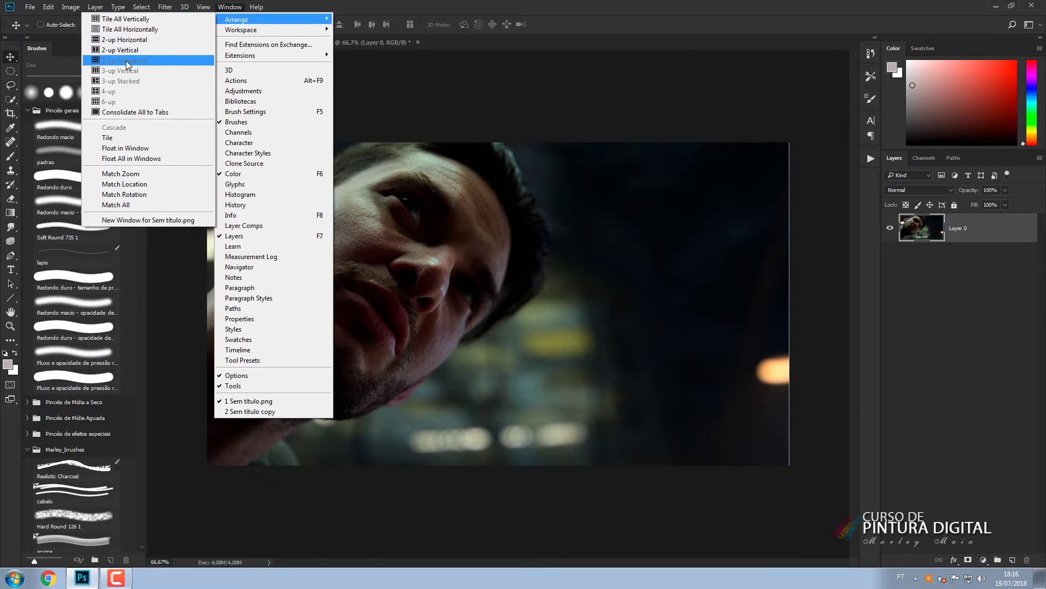
{"action": "left_click", "coordinate": [123, 51]}
{"action": "left_click_drag", "start_coordinate": [503, 172], "coordinate": [567, 173]}
{"action": "left_click_drag", "start_coordinate": [751, 562], "coordinate": [759, 574]}
{"action": "key", "text": "ctrl+minus"}
{"action": "key", "text": "ctrl+minus"}
{"action": "mouse_move", "coordinate": [854, 259]}
{"action": "left_mouse_down"}
{"action": "mouse_move", "coordinate": [861, 331]}
{"action": "mouse_move", "coordinate": [856, 259]}
{"action": "left_mouse_up"}
{"action": "left_click_drag", "start_coordinate": [568, 261], "coordinate": [614, 261]}
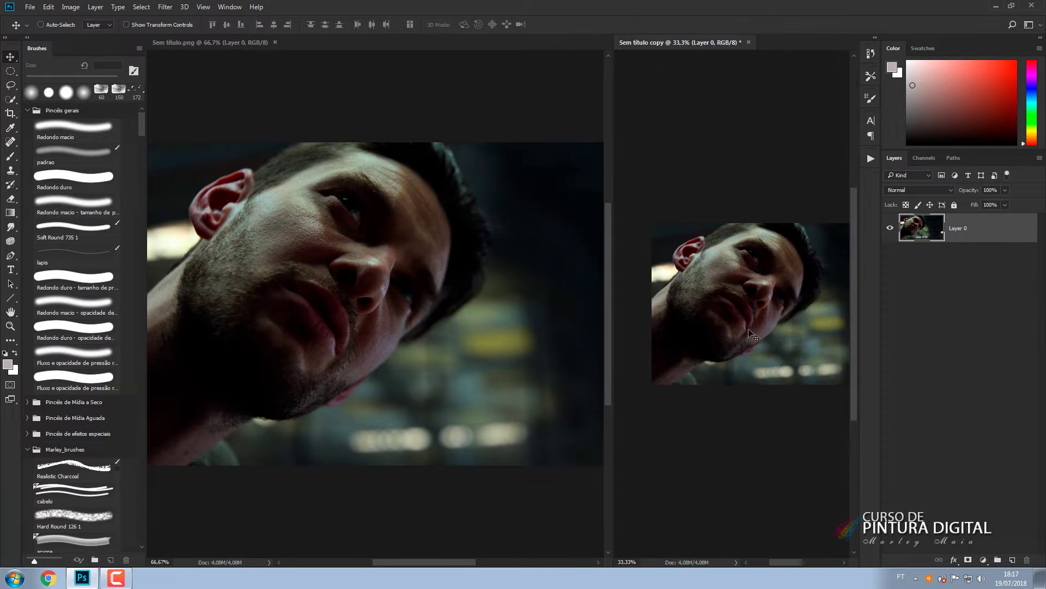
{"action": "left_click_drag", "start_coordinate": [786, 562], "coordinate": [792, 562]}
{"action": "scroll", "coordinate": [793, 493], "scroll_direction": "down", "scroll_amount": 5}
In Sem título.png, set the background colour to the near-black sampled from the reference copy and fill Layer 0 with it.
{"action": "left_click", "coordinate": [218, 43]}
{"action": "left_click", "coordinate": [14, 371]}
{"action": "left_click", "coordinate": [676, 332]}
{"action": "left_click", "coordinate": [897, 191]}
{"action": "key", "text": "ctrl+BackSpace"}
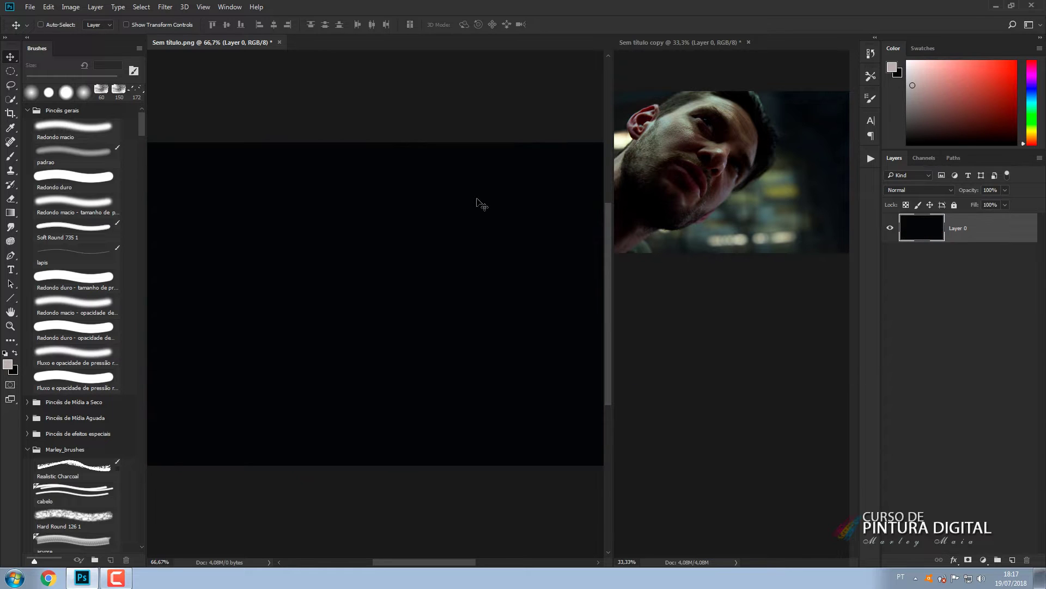
Create a new layer above the filled one and activate the Brush tool, undoing a trial stroke made at 250 px.
{"action": "left_click", "coordinate": [1012, 560]}
{"action": "key", "text": "b"}
{"action": "left_click_drag", "start_coordinate": [432, 201], "coordinate": [450, 349]}
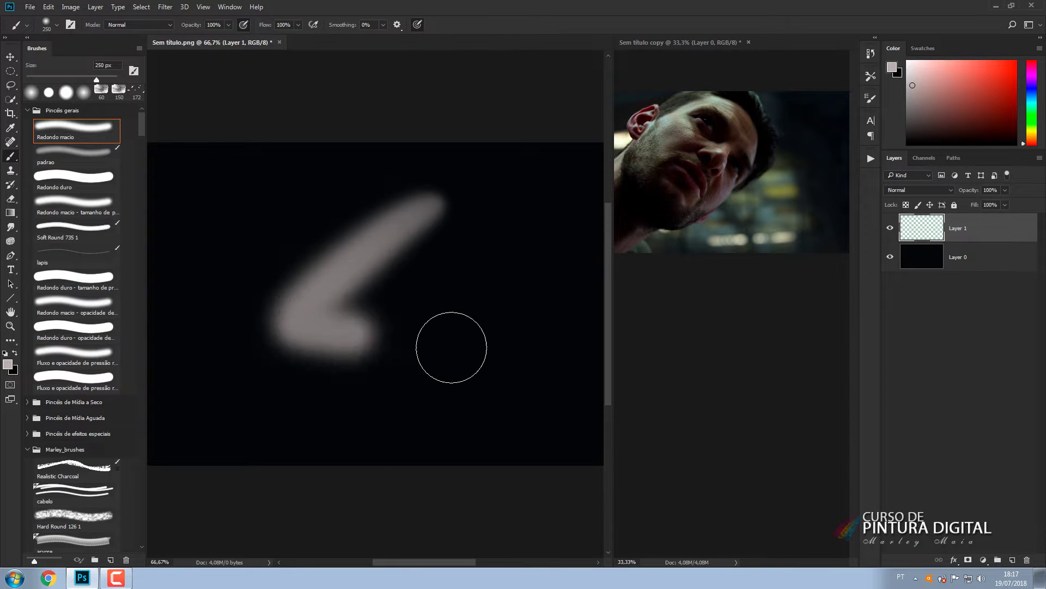
{"action": "key", "text": "ctrl+z"}
Adjust the 250 px soft round brush's behaviour in its brush settings, entering a value of 100.
{"action": "left_click", "coordinate": [871, 99]}
{"action": "left_click", "coordinate": [651, 139]}
{"action": "mouse_move", "coordinate": [696, 158]}
{"action": "left_mouse_down"}
{"action": "mouse_move", "coordinate": [738, 167]}
{"action": "mouse_move", "coordinate": [747, 191]}
{"action": "mouse_move", "coordinate": [721, 190]}
{"action": "left_mouse_up"}
{"action": "left_click", "coordinate": [640, 161]}
{"action": "left_click", "coordinate": [711, 116]}
{"action": "double_click", "coordinate": [729, 243]}
{"action": "left_click", "coordinate": [741, 215]}
{"action": "left_click", "coordinate": [733, 225]}
{"action": "double_click", "coordinate": [788, 131]}
{"action": "type", "text": "100"}
{"action": "left_click_drag", "start_coordinate": [738, 167], "coordinate": [731, 167]}
{"action": "left_click", "coordinate": [643, 171]}
{"action": "left_click_drag", "start_coordinate": [794, 231], "coordinate": [778, 233]}
Test the adjusted soft round brush with three broad strokes on Layer 1 and save it as a new brush preset.
{"action": "left_click_drag", "start_coordinate": [450, 213], "coordinate": [470, 360]}
{"action": "left_click_drag", "start_coordinate": [349, 245], "coordinate": [402, 374]}
{"action": "left_click_drag", "start_coordinate": [263, 304], "coordinate": [402, 388]}
{"action": "left_click", "coordinate": [839, 368]}
{"action": "left_click", "coordinate": [643, 187]}
{"action": "left_click", "coordinate": [840, 94]}
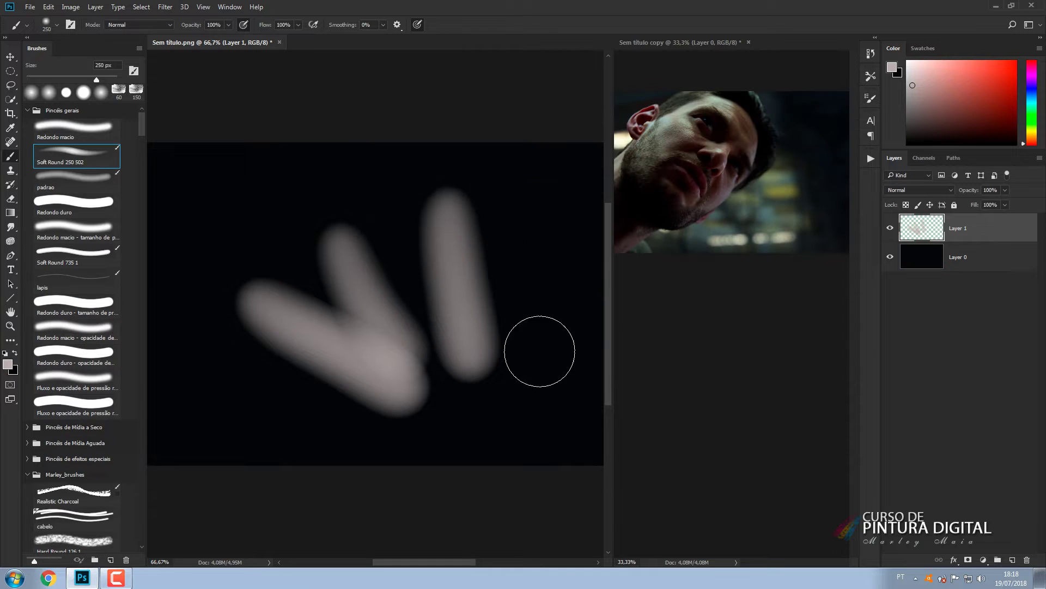
Select the whole canvas, clear the test strokes from Layer 1 and reduce the brush size to 70 px.
{"action": "key", "text": "ctrl+a"}
{"action": "key", "text": "Delete"}
{"action": "key", "text": "["}
{"action": "key", "text": "["}
{"action": "key", "text": "["}
{"action": "key", "text": "["}
{"action": "key", "text": "["}
{"action": "left_click", "coordinate": [838, 100], "text": "alt"}
{"action": "key", "text": "ctrl+minus"}
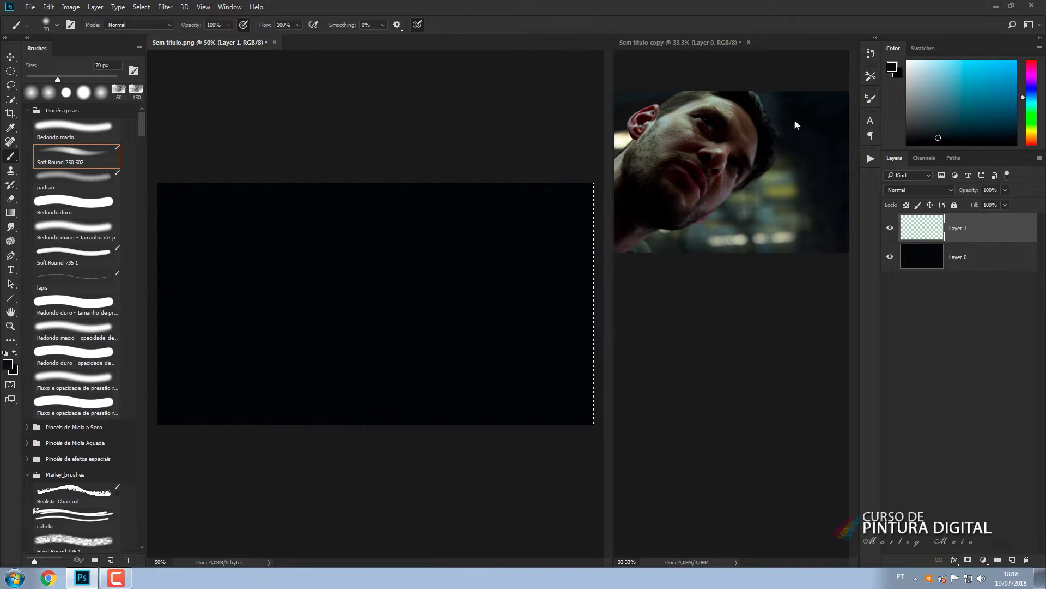
Sample the dark teal of the reference's background and paint faint broad strokes across the canvas's upper and right areas, enlarging the brush to 300 px.
{"action": "left_click", "coordinate": [795, 131], "text": "alt"}
{"action": "key", "text": "]"}
{"action": "key", "text": "]"}
{"action": "key", "text": "]"}
{"action": "key", "text": "]"}
{"action": "key", "text": "]"}
{"action": "left_click_drag", "start_coordinate": [357, 213], "coordinate": [384, 270]}
{"action": "key", "text": "]"}
{"action": "key", "text": "]"}
{"action": "key", "text": "]"}
{"action": "left_click_drag", "start_coordinate": [466, 203], "coordinate": [508, 271]}
{"action": "left_click_drag", "start_coordinate": [425, 188], "coordinate": [524, 406]}
{"action": "key", "text": "]"}
{"action": "left_click_drag", "start_coordinate": [548, 196], "coordinate": [439, 252]}
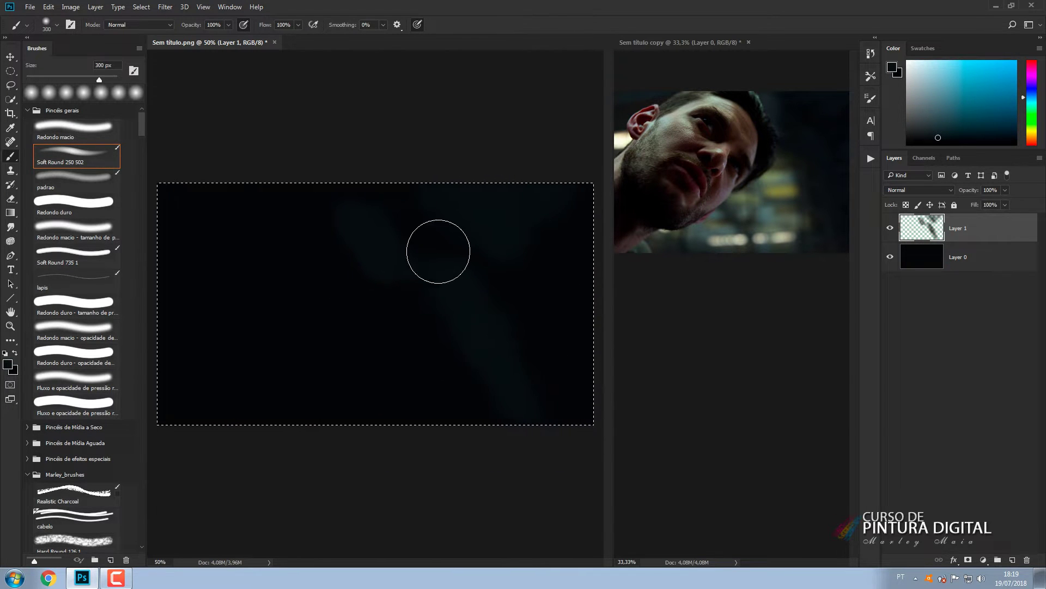
Enlarge the brush to 600 px and darken-tint the canvas's lower-right area with the same dark teal.
{"action": "key", "text": "]"}
{"action": "key", "text": "]"}
{"action": "key", "text": "]"}
{"action": "left_click_drag", "start_coordinate": [568, 322], "coordinate": [551, 400]}
Sample the reference's dark slate blue and paint soft 500 px glows at the canvas's upper centre and right of centre.
{"action": "key", "text": "["}
{"action": "left_click", "coordinate": [796, 123], "text": "alt"}
{"action": "left_click_drag", "start_coordinate": [340, 210], "coordinate": [362, 254]}
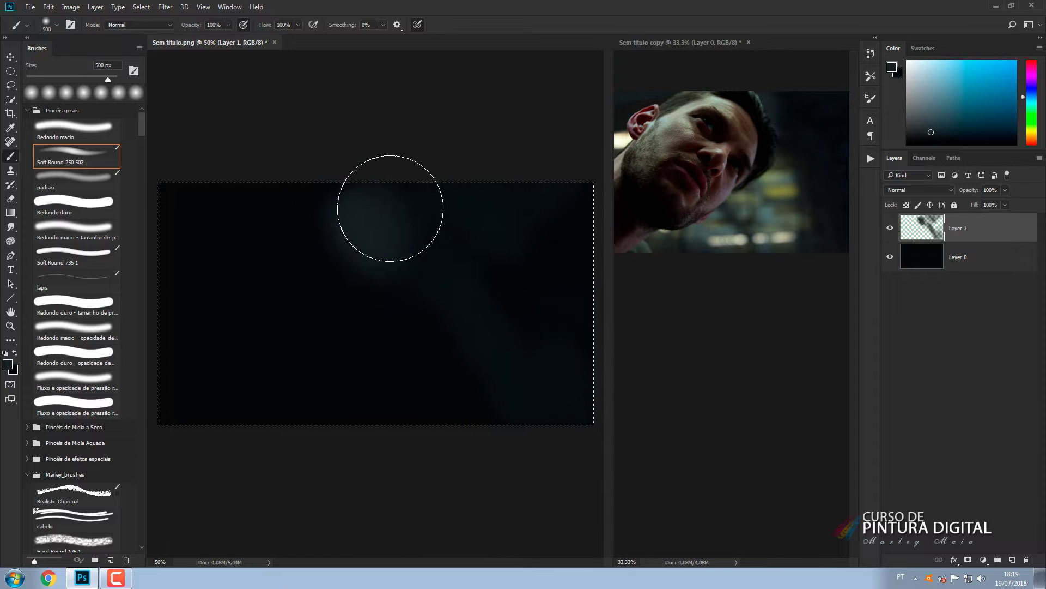
{"action": "left_click", "coordinate": [493, 283]}
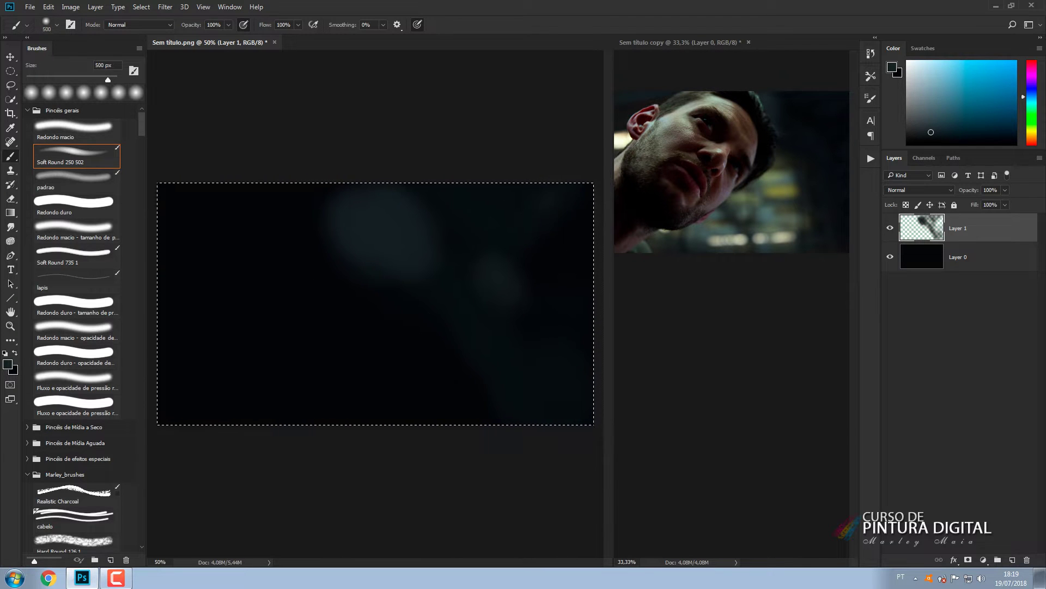
Sample dark olive from the reference's blurred lights and paint soft 300 px patches descending from the canvas centre toward the lower right.
{"action": "left_click", "coordinate": [781, 163], "text": "alt"}
{"action": "key", "text": "["}
{"action": "key", "text": "["}
{"action": "left_click_drag", "start_coordinate": [428, 269], "coordinate": [398, 272]}
{"action": "left_click_drag", "start_coordinate": [417, 321], "coordinate": [458, 322]}
{"action": "key", "text": "]"}
{"action": "key", "text": "]"}
{"action": "key", "text": "]"}
{"action": "key", "text": "["}
{"action": "key", "text": "["}
{"action": "key", "text": "["}
{"action": "left_click_drag", "start_coordinate": [442, 357], "coordinate": [474, 352]}
{"action": "left_click", "coordinate": [505, 376]}
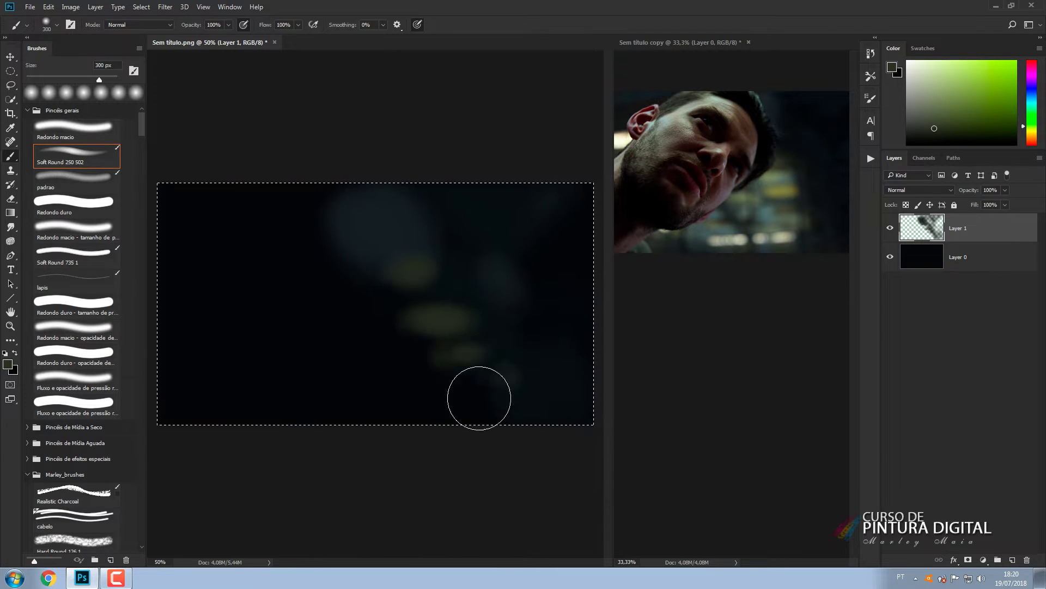
Reduce the brush to 250 px and add more dark olive patches at the canvas's left of centre and lower middle.
{"action": "key", "text": "["}
{"action": "key", "text": "["}
{"action": "left_click_drag", "start_coordinate": [326, 325], "coordinate": [474, 317]}
Paint the small orange light at the canvas's right edge with a paler core, using colours sampled from the reference and a brush down to 80 px.
{"action": "left_click", "coordinate": [730, 171]}
{"action": "key", "text": "ctrl+minus"}
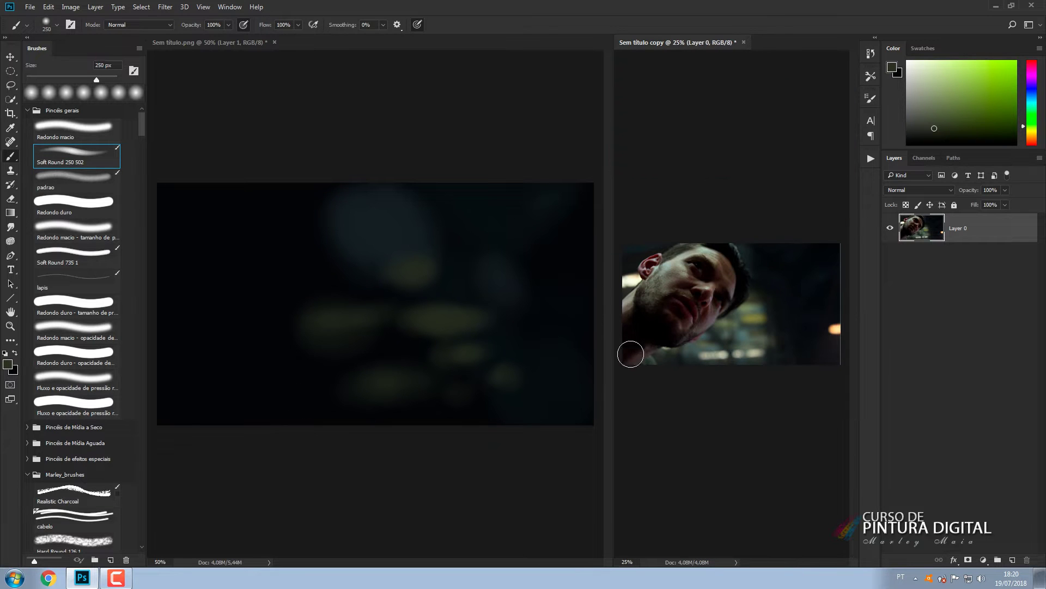
{"action": "left_click", "coordinate": [829, 328], "text": "alt"}
{"action": "left_click", "coordinate": [556, 353]}
{"action": "key", "text": "["}
{"action": "key", "text": "["}
{"action": "key", "text": "["}
{"action": "key", "text": "["}
{"action": "key", "text": "["}
{"action": "mouse_move", "coordinate": [583, 354]}
{"action": "left_mouse_down"}
{"action": "mouse_move", "coordinate": [575, 351]}
{"action": "mouse_move", "coordinate": [590, 354]}
{"action": "left_mouse_up"}
{"action": "left_click", "coordinate": [835, 329], "text": "alt"}
{"action": "left_click", "coordinate": [837, 329], "text": "alt"}
{"action": "key", "text": "["}
{"action": "key", "text": "["}
{"action": "key", "text": "["}
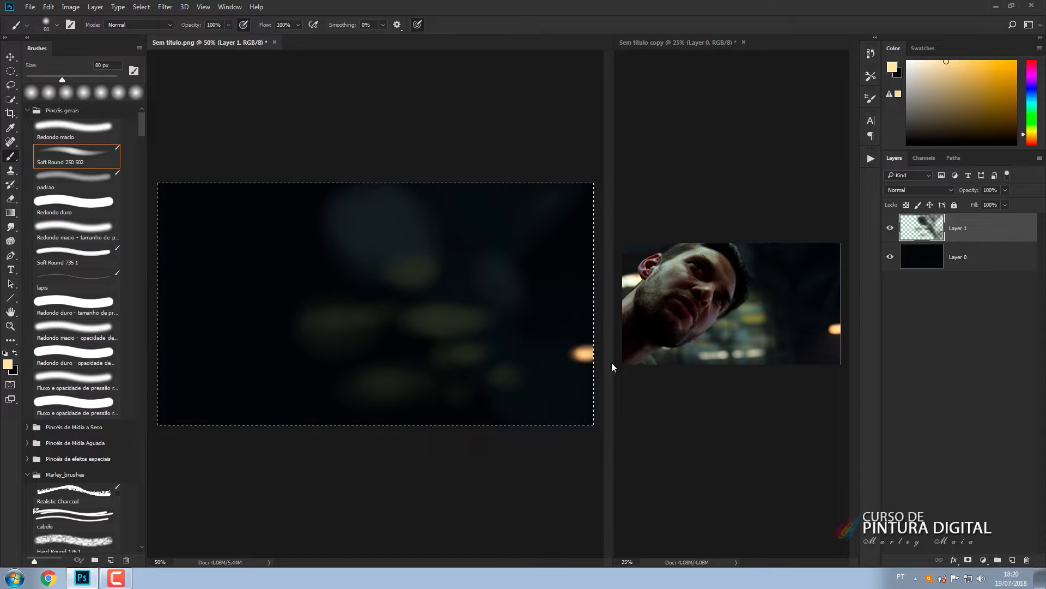
Enlarge the brush to 250 px, then sample muted colours and build up brighter yellow-green light patches at the canvas centre.
{"action": "key", "text": "]"}
{"action": "key", "text": "]"}
{"action": "key", "text": "]"}
{"action": "key", "text": "]"}
{"action": "key", "text": "]"}
{"action": "key", "text": "]"}
{"action": "key", "text": "]"}
{"action": "key", "text": "]"}
{"action": "left_click", "coordinate": [802, 279], "text": "alt"}
{"action": "left_click", "coordinate": [482, 342], "text": "alt"}
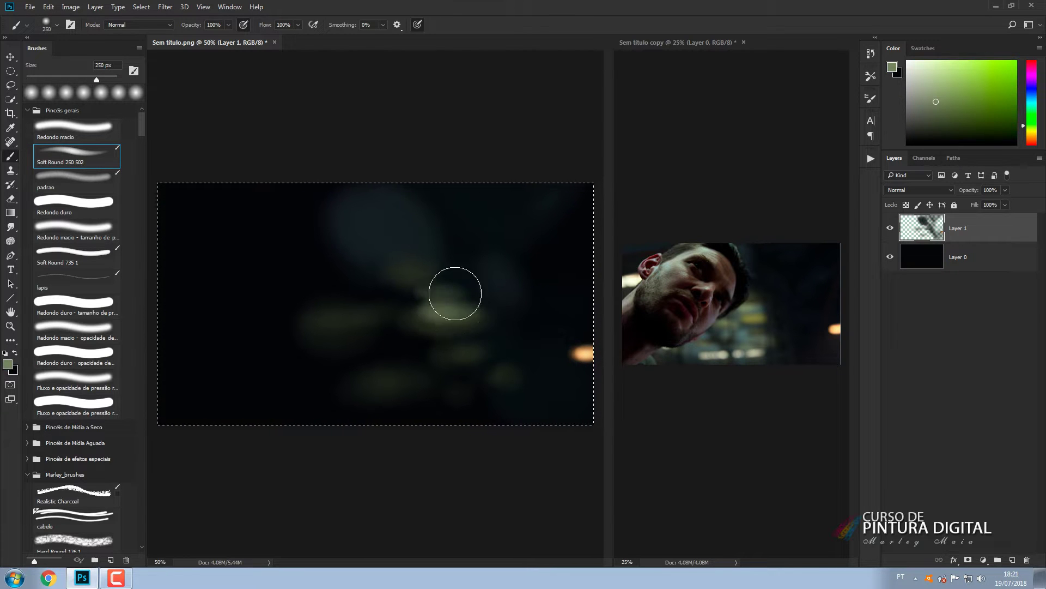
Sample a greyish teal and paint a soft light patch just below the yellow-green ones, ending with a 175 px brush.
{"action": "key", "text": "bracketleft"}
{"action": "key", "text": "bracketleft"}
{"action": "key", "text": "bracketleft"}
{"action": "key", "text": "bracketleft"}
{"action": "key", "text": "bracketleft"}
{"action": "left_click", "coordinate": [481, 362], "text": "alt"}
{"action": "key", "text": "bracketright"}
{"action": "key", "text": "bracketright"}
{"action": "key", "text": "bracketright"}
{"action": "key", "text": "bracketright"}
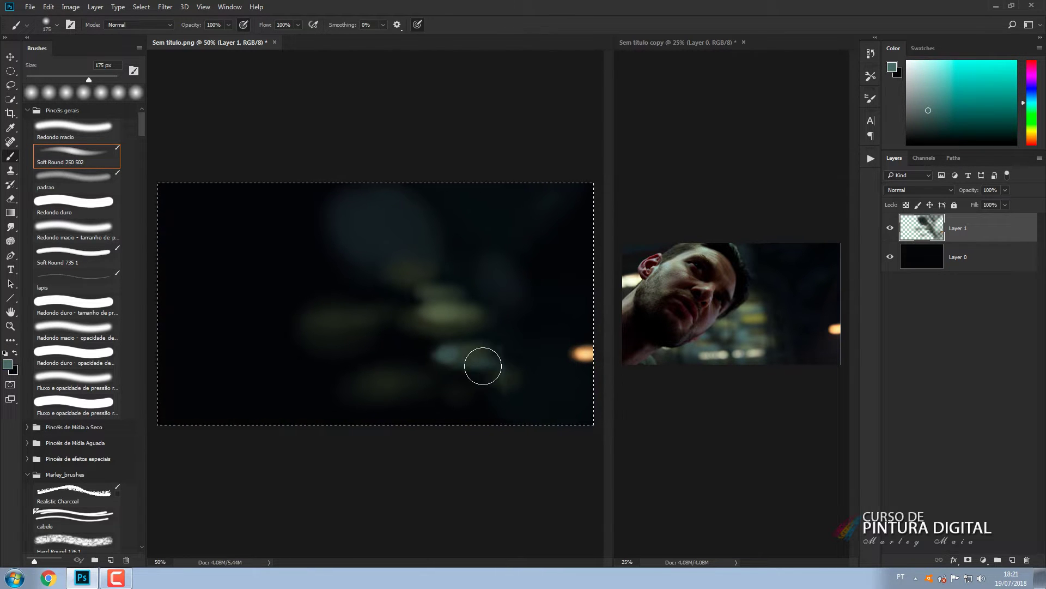
Paint pale teal light patches near the canvas's bottom centre and soften their surroundings with a 600 px brush in a sampled dark teal.
{"action": "mouse_move", "coordinate": [425, 374]}
{"action": "left_mouse_down"}
{"action": "mouse_move", "coordinate": [369, 378]}
{"action": "mouse_move", "coordinate": [376, 406]}
{"action": "left_mouse_up"}
{"action": "left_click", "coordinate": [353, 406], "text": "alt"}
{"action": "key", "text": "bracketright"}
{"action": "key", "text": "bracketright"}
{"action": "key", "text": "bracketright"}
{"action": "key", "text": "bracketright"}
{"action": "left_click", "coordinate": [443, 415], "text": "alt"}
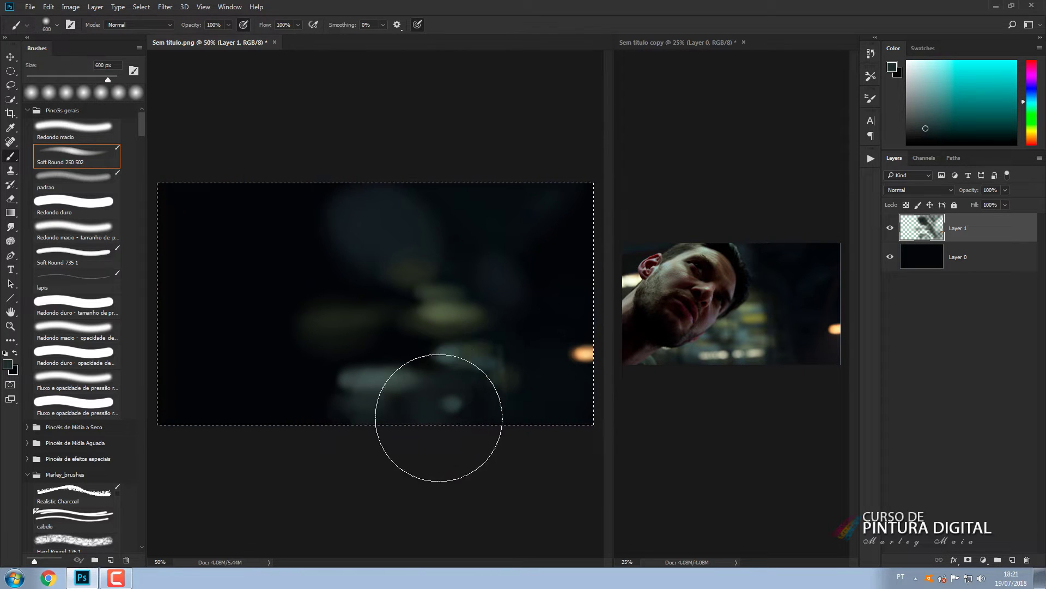
Blend the lower-right background lights with colours resampled from the painting, reducing the brush to 200 px.
{"action": "key", "text": "bracketleft"}
{"action": "key", "text": "bracketleft"}
{"action": "left_click_drag", "start_coordinate": [439, 418], "coordinate": [464, 415]}
{"action": "left_click", "coordinate": [511, 383], "text": "alt"}
{"action": "left_click", "coordinate": [454, 354], "text": "alt"}
{"action": "left_click", "coordinate": [473, 354], "text": "alt"}
{"action": "key", "text": "bracketleft"}
{"action": "key", "text": "bracketleft"}
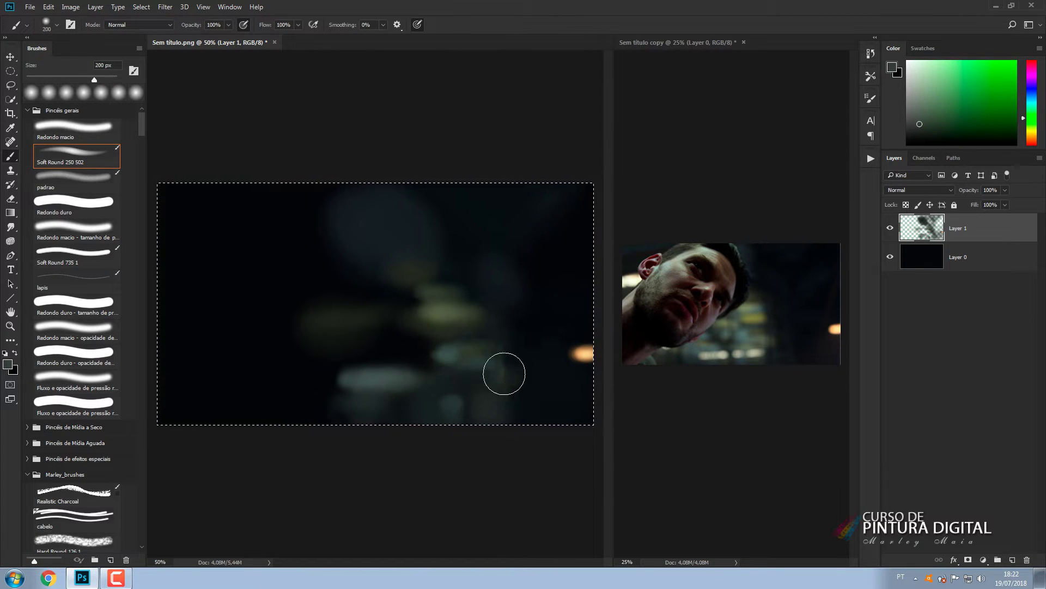
Sample a greyish green from the reference and paint a soft round light just above the pale teal bar near the bottom centre.
{"action": "left_click", "coordinate": [451, 405]}
{"action": "key", "text": "bracketright"}
{"action": "key", "text": "bracketright"}
{"action": "left_click", "coordinate": [395, 351]}
{"action": "left_click", "coordinate": [747, 324], "text": "alt"}
{"action": "left_click", "coordinate": [402, 349]}
{"action": "key", "text": "bracketright"}
Sample a muted olive from the reference and paint a soft light patch left of the central yellow-green ones with a smaller brush.
{"action": "left_click", "coordinate": [726, 321], "text": "alt"}
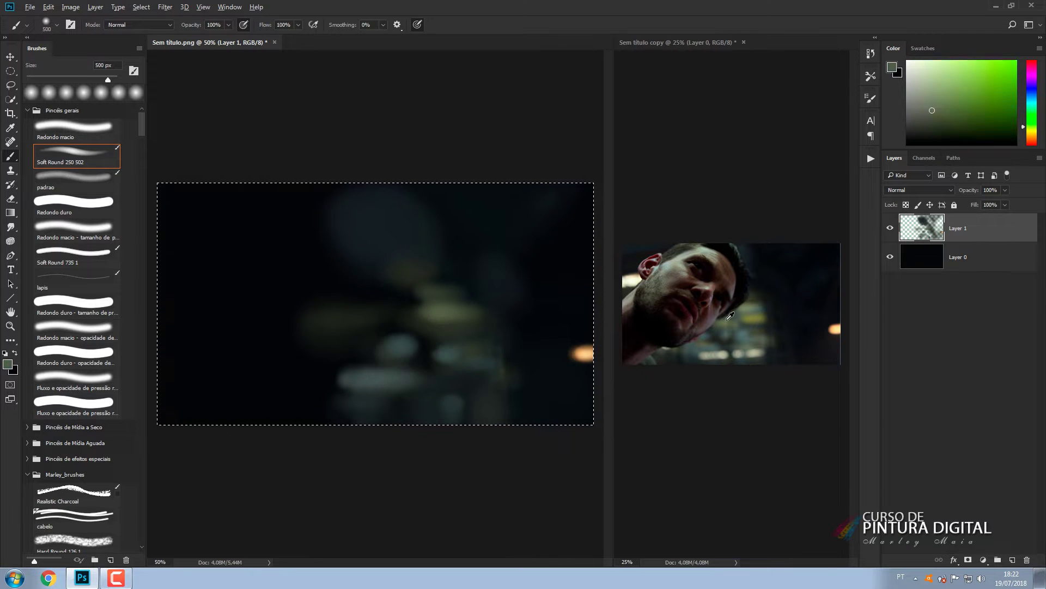
{"action": "left_click", "coordinate": [726, 322], "text": "alt"}
{"action": "key", "text": "bracketleft"}
{"action": "key", "text": "bracketleft"}
{"action": "key", "text": "bracketleft"}
{"action": "left_click_drag", "start_coordinate": [365, 327], "coordinate": [401, 327]}
Enlarge the brush to 800 px and soften the central light cluster with dark olive tones sampled from the reference and painting.
{"action": "key", "text": "bracketright"}
{"action": "key", "text": "bracketright"}
{"action": "left_click", "coordinate": [731, 330], "text": "alt"}
{"action": "key", "text": "bracketright"}
{"action": "key", "text": "bracketright"}
{"action": "key", "text": "bracketright"}
{"action": "key", "text": "bracketright"}
{"action": "left_click", "coordinate": [450, 352]}
{"action": "left_click", "coordinate": [479, 353], "text": "alt"}
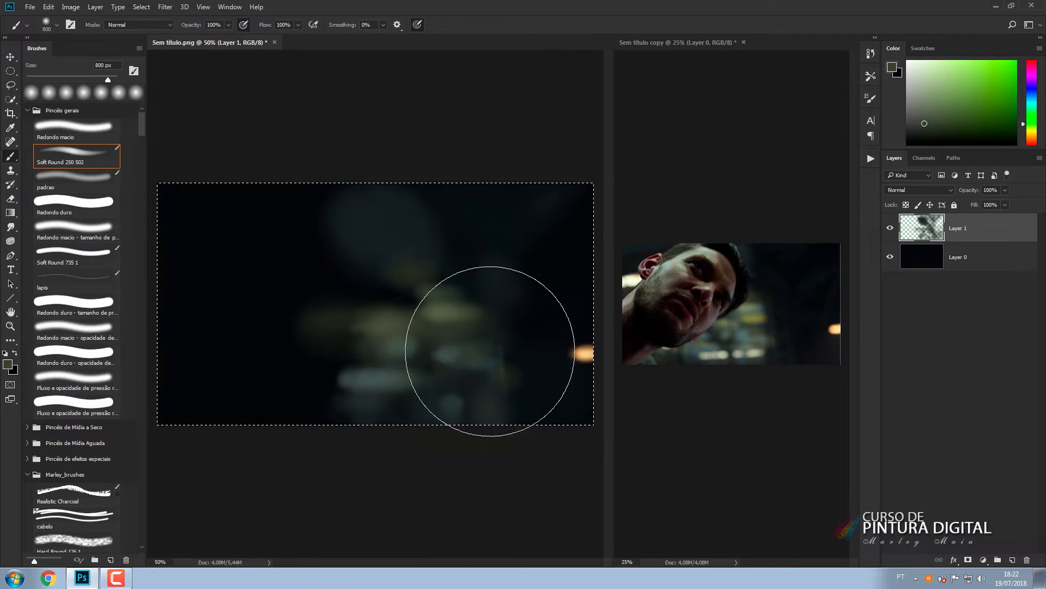
{"action": "left_click", "coordinate": [747, 329], "text": "alt"}
{"action": "left_click", "coordinate": [455, 351]}
Sample a brighter yellow and paint horizontal light streaks in the right and left of the central cluster, starting with a 125 px brush.
{"action": "left_click", "coordinate": [753, 318], "text": "alt"}
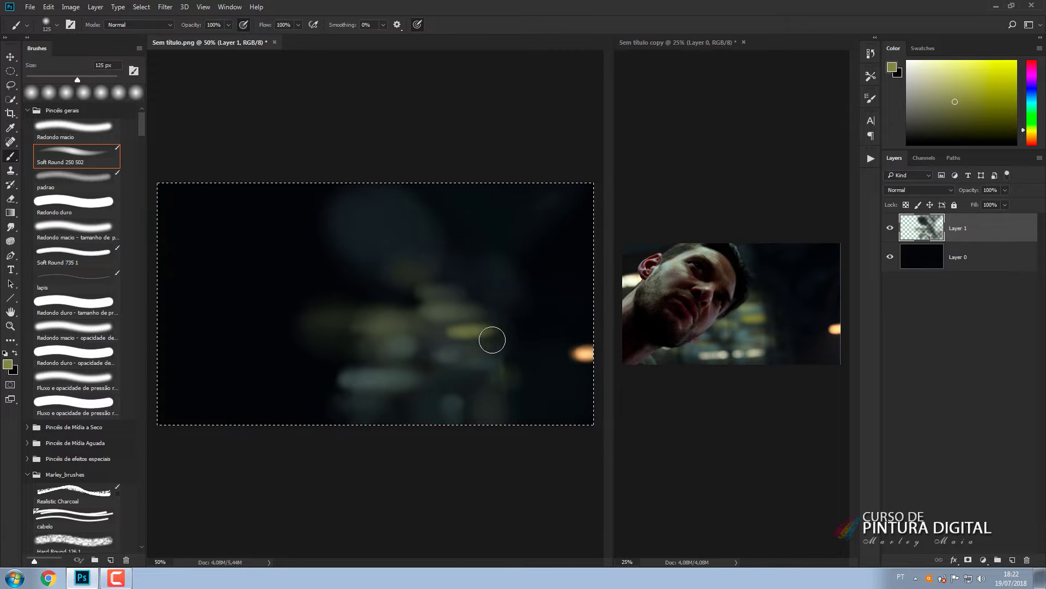
{"action": "left_click_drag", "start_coordinate": [489, 331], "coordinate": [457, 332]}
{"action": "key", "text": "bracketright"}
{"action": "key", "text": "bracketright"}
{"action": "key", "text": "bracketright"}
{"action": "mouse_move", "coordinate": [384, 335]}
{"action": "left_mouse_down"}
{"action": "mouse_move", "coordinate": [414, 337]}
{"action": "mouse_move", "coordinate": [452, 375]}
{"action": "left_mouse_up"}
Resample grey-green tones and paint small blurred patches to the lower left of the light cluster with a 200 px brush.
{"action": "left_click", "coordinate": [396, 354], "text": "alt"}
{"action": "left_click", "coordinate": [731, 343], "text": "alt"}
{"action": "left_click", "coordinate": [353, 408], "text": "alt"}
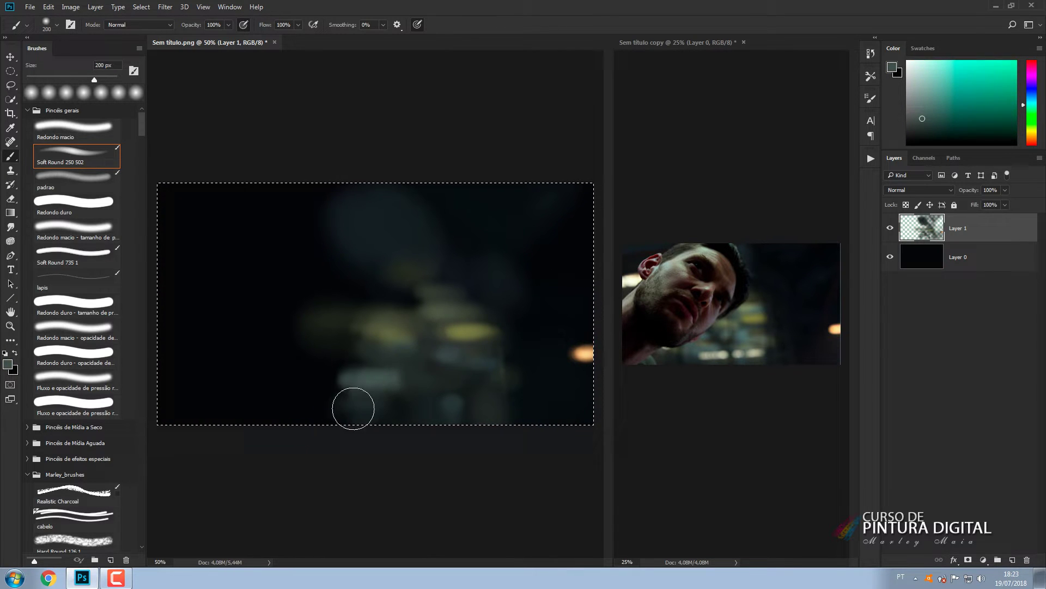
{"action": "left_click", "coordinate": [706, 353], "text": "alt"}
{"action": "mouse_move", "coordinate": [311, 382]}
{"action": "left_mouse_down"}
{"action": "mouse_move", "coordinate": [320, 381]}
{"action": "mouse_move", "coordinate": [299, 406]}
{"action": "left_mouse_up"}
Sample the dark blue-grey of the background and sweep it across the canvas's upper-left area with a 300 px brush.
{"action": "left_click", "coordinate": [371, 234], "text": "alt"}
{"action": "key", "text": "bracketright"}
{"action": "key", "text": "bracketright"}
{"action": "left_click_drag", "start_coordinate": [169, 215], "coordinate": [282, 190]}
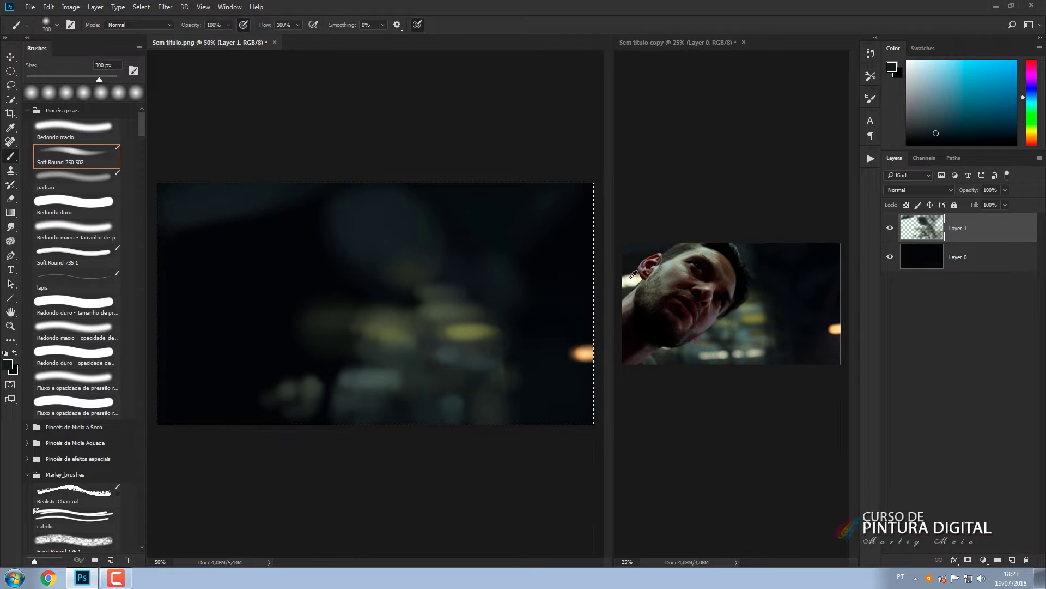
Sample the bright cream light from the reference and paint a thick glowing streak at the canvas's left edge, reducing the brush for its core.
{"action": "left_click", "coordinate": [633, 275], "text": "alt"}
{"action": "left_click", "coordinate": [239, 277], "text": "alt"}
{"action": "key", "text": "bracketleft"}
{"action": "key", "text": "bracketleft"}
{"action": "key", "text": "bracketleft"}
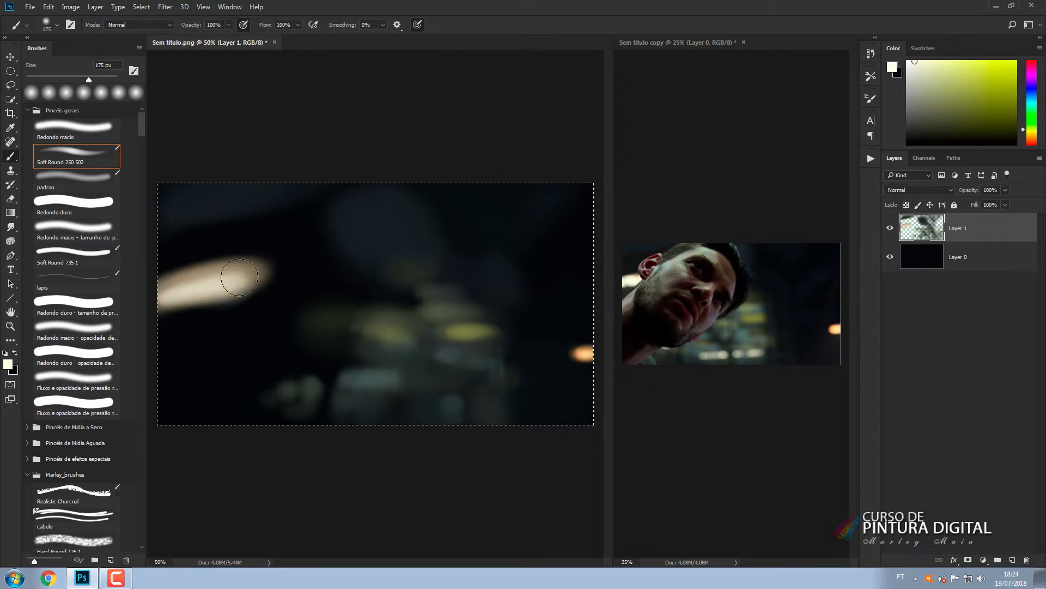
{"action": "key", "text": "bracketleft"}
{"action": "key", "text": "bracketleft"}
{"action": "key", "text": "bracketleft"}
{"action": "key", "text": "bracketleft"}
{"action": "key", "text": "bracketleft"}
Paint faint dark streaks below and above the cream light with resampled dark tones and a 200 px brush.
{"action": "left_click", "coordinate": [238, 325], "text": "alt"}
{"action": "key", "text": "bracketright"}
{"action": "key", "text": "bracketright"}
{"action": "key", "text": "bracketright"}
{"action": "key", "text": "bracketright"}
{"action": "scroll", "coordinate": [76, 327], "scroll_direction": "down", "scroll_amount": 10}
{"action": "left_click_drag", "start_coordinate": [163, 336], "coordinate": [252, 321]}
{"action": "left_click", "coordinate": [647, 331], "text": "alt"}
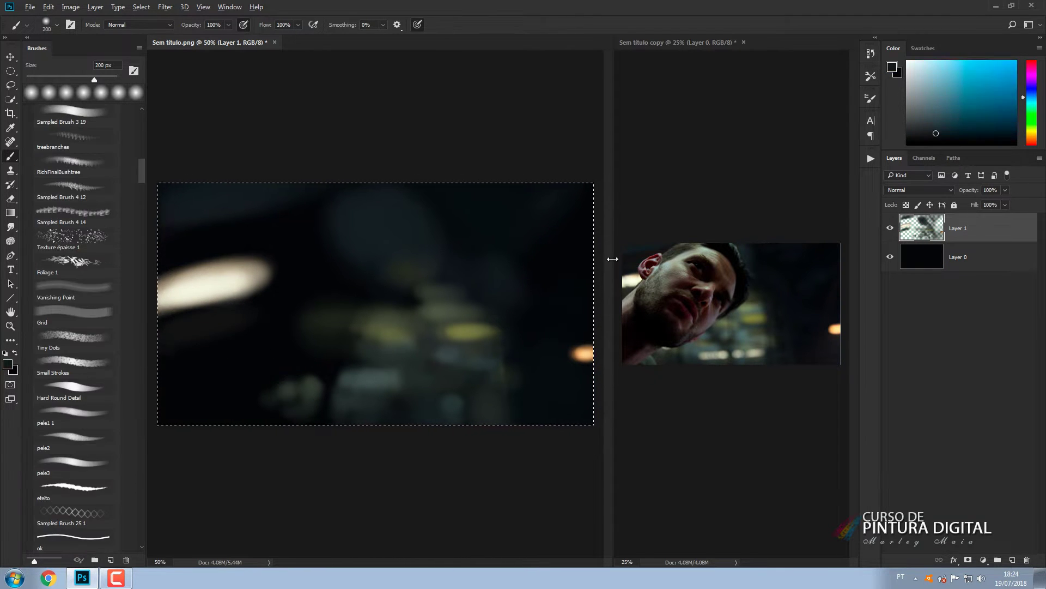
{"action": "left_click", "coordinate": [256, 235], "text": "alt"}
{"action": "left_click_drag", "start_coordinate": [166, 254], "coordinate": [287, 228]}
Sample teal and pale green tones and paint small soft lights in the lower-right part of the cluster.
{"action": "left_click", "coordinate": [451, 276], "text": "alt"}
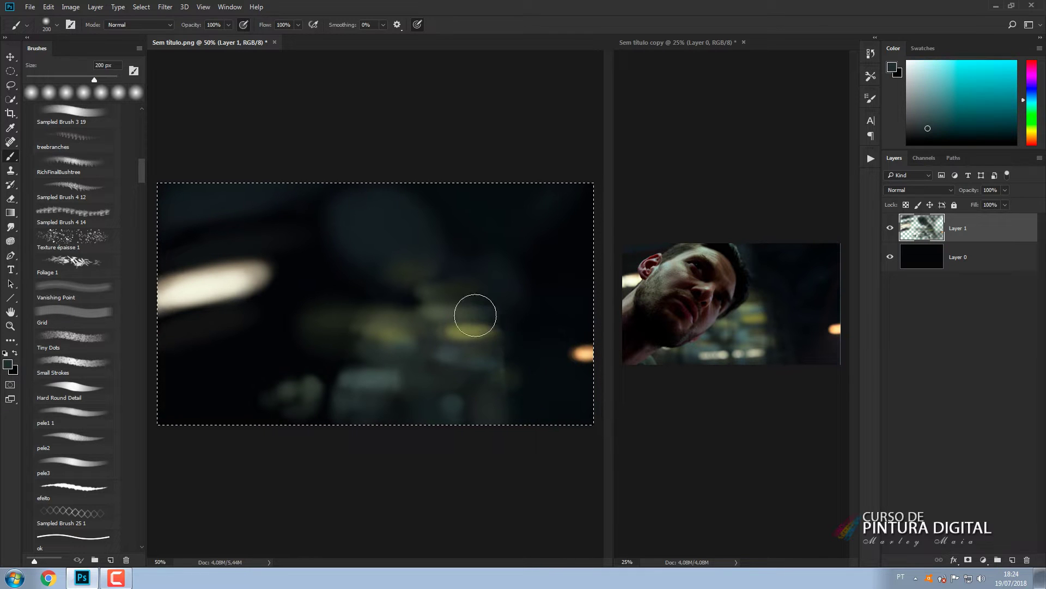
{"action": "left_click", "coordinate": [450, 364], "text": "alt"}
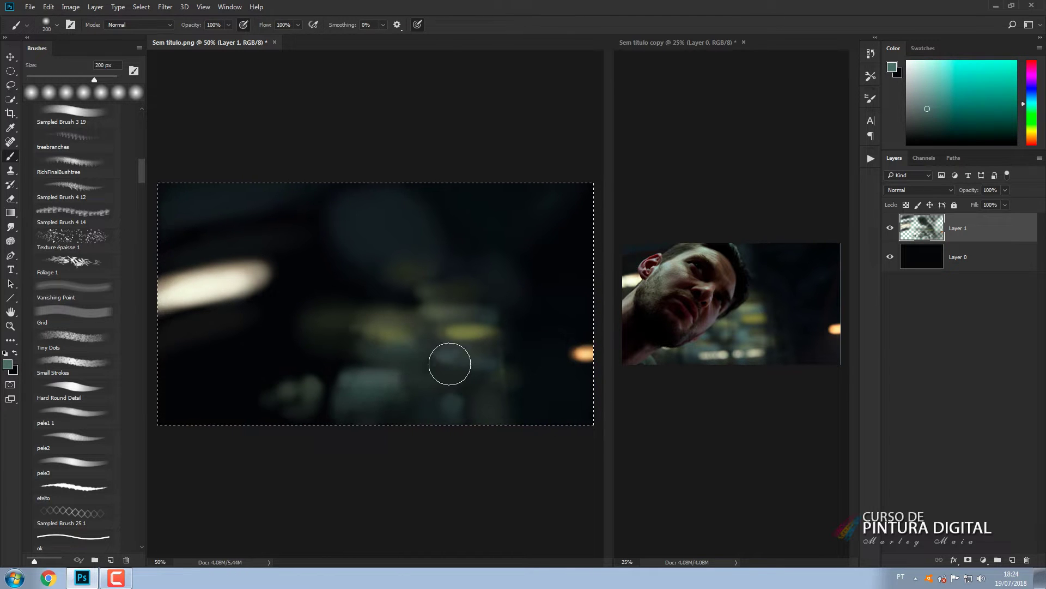
{"action": "left_click", "coordinate": [758, 351], "text": "alt"}
{"action": "mouse_move", "coordinate": [441, 392]}
{"action": "left_mouse_down"}
{"action": "mouse_move", "coordinate": [474, 390]}
{"action": "mouse_move", "coordinate": [489, 361]}
{"action": "mouse_move", "coordinate": [423, 382]}
{"action": "mouse_move", "coordinate": [509, 386]}
{"action": "left_mouse_up"}
{"action": "left_click", "coordinate": [698, 348], "text": "alt"}
{"action": "key", "text": "bracketleft"}
{"action": "key", "text": "bracketleft"}
{"action": "key", "text": "bracketleft"}
{"action": "key", "text": "bracketleft"}
{"action": "key", "text": "bracketleft"}
{"action": "key", "text": "bracketleft"}
{"action": "key", "text": "bracketleft"}
{"action": "key", "text": "bracketleft"}
Sample a greyish green from the reference and paint the horizontal light streak above the right yellow one, ending with a 200 px brush.
{"action": "left_click", "coordinate": [732, 317], "text": "alt"}
{"action": "key", "text": "bracketright"}
{"action": "key", "text": "bracketright"}
{"action": "key", "text": "bracketright"}
{"action": "key", "text": "bracketright"}
{"action": "key", "text": "bracketright"}
{"action": "left_click_drag", "start_coordinate": [426, 309], "coordinate": [469, 310]}
{"action": "key", "text": "bracketright"}
{"action": "key", "text": "bracketright"}
{"action": "key", "text": "bracketright"}
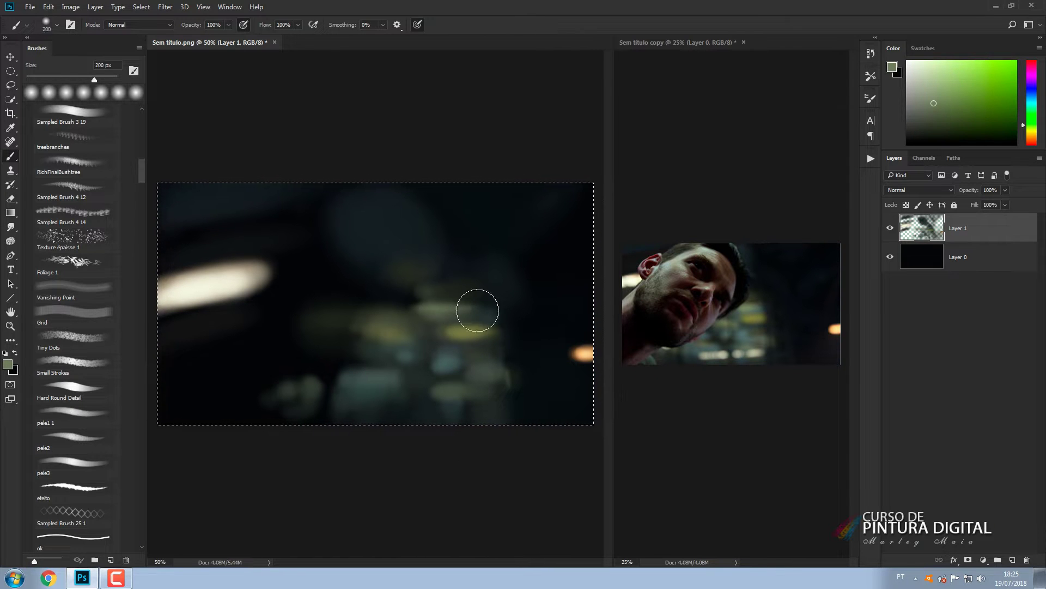
Reduce the brush, resample yellow from the reference and define the yellow light streaks in the central cluster.
{"action": "key", "text": "bracketleft"}
{"action": "key", "text": "bracketleft"}
{"action": "key", "text": "bracketleft"}
{"action": "key", "text": "bracketleft"}
{"action": "key", "text": "bracketleft"}
{"action": "key", "text": "bracketleft"}
{"action": "left_click", "coordinate": [753, 318], "text": "alt"}
{"action": "key", "text": "bracketright"}
{"action": "key", "text": "bracketright"}
{"action": "key", "text": "bracketright"}
{"action": "key", "text": "bracketright"}
{"action": "key", "text": "bracketright"}
Sample a dark greyish blue, tint the area above the yellow lights, and sample a grey-green with a 400 px brush.
{"action": "left_click", "coordinate": [463, 271], "text": "alt"}
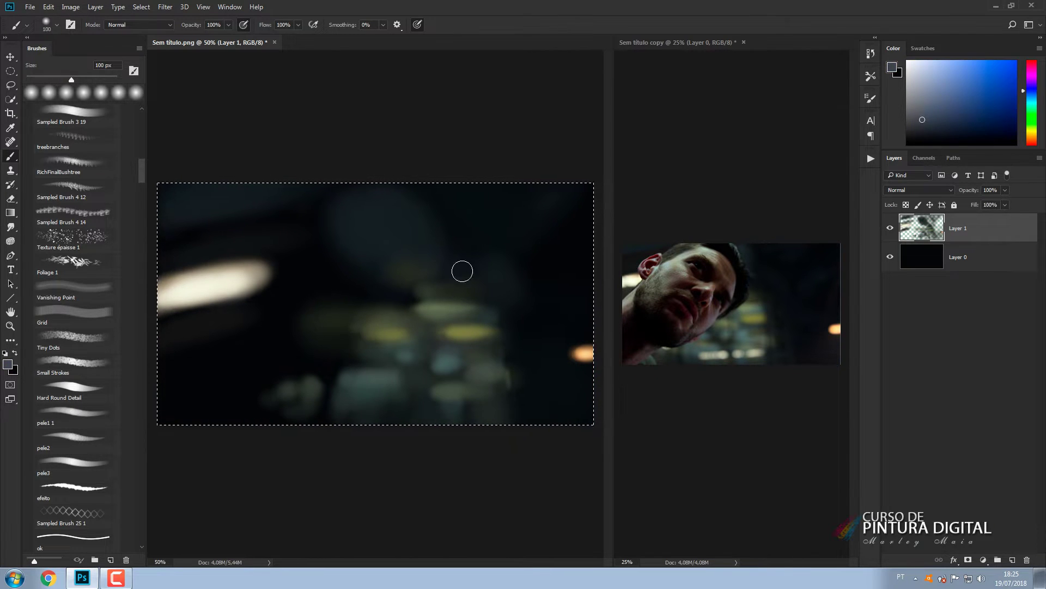
{"action": "key", "text": "bracketright"}
{"action": "key", "text": "bracketright"}
{"action": "key", "text": "bracketright"}
{"action": "key", "text": "bracketright"}
{"action": "key", "text": "bracketright"}
{"action": "key", "text": "bracketright"}
{"action": "key", "text": "bracketright"}
{"action": "key", "text": "bracketright"}
{"action": "key", "text": "bracketright"}
{"action": "key", "text": "bracketleft"}
{"action": "left_click", "coordinate": [682, 344], "text": "alt"}
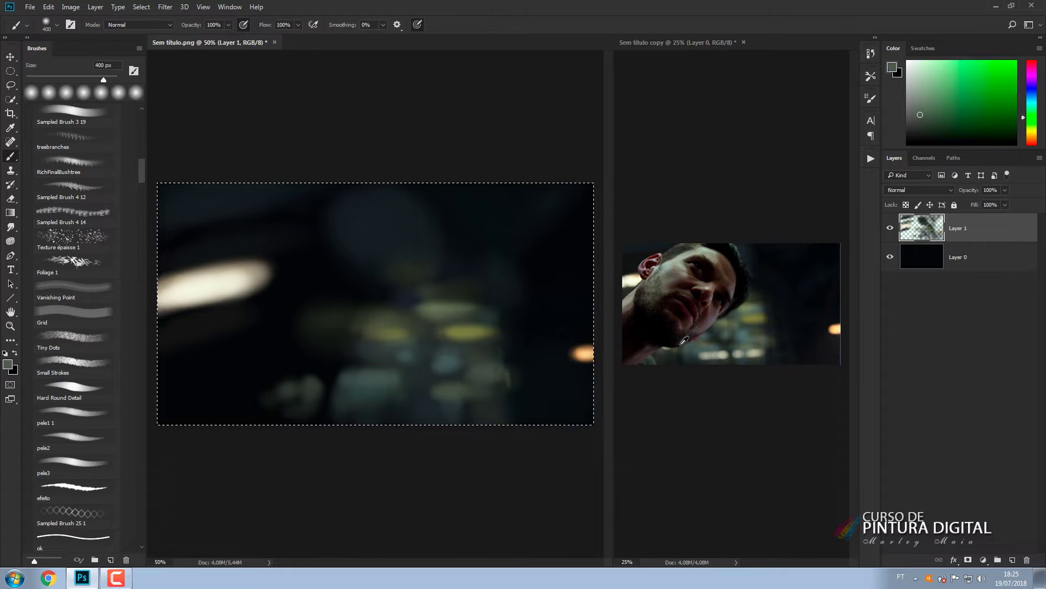
Set the brush spacing to 91% and turn off Shape Dynamics and pen-pressure size control.
{"action": "left_click", "coordinate": [871, 98]}
{"action": "left_click", "coordinate": [650, 127]}
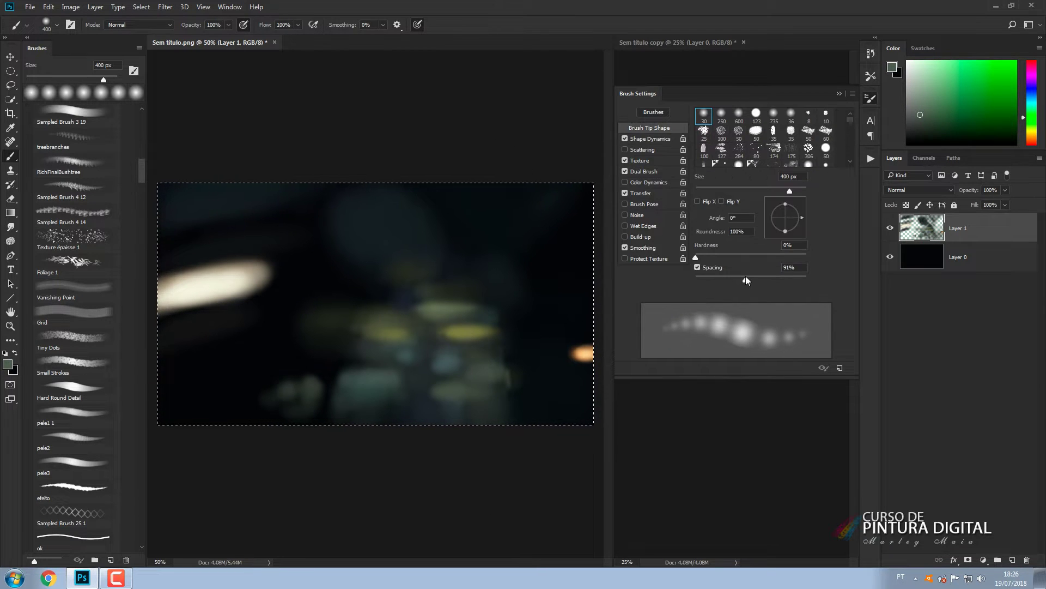
{"action": "left_click", "coordinate": [650, 139]}
{"action": "left_click", "coordinate": [624, 138]}
{"action": "left_click", "coordinate": [417, 25]}
{"action": "left_click", "coordinate": [871, 99]}
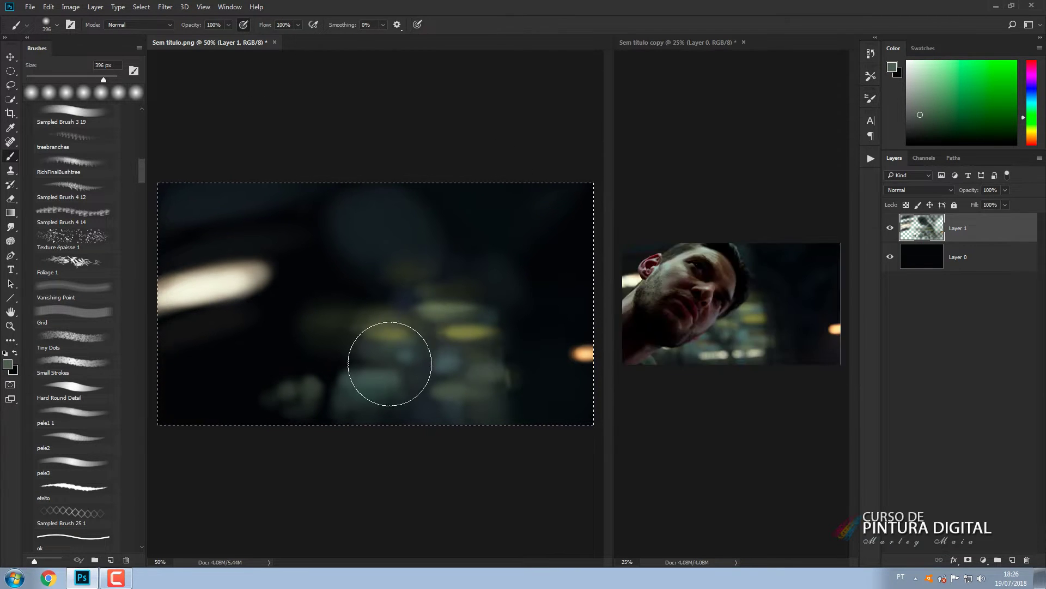
Sample a pale beige from the reference and paint a row of small bright lights near the bottom centre with a 70 px brush.
{"action": "key", "text": "bracketleft"}
{"action": "key", "text": "bracketleft"}
{"action": "key", "text": "bracketleft"}
{"action": "key", "text": "bracketleft"}
{"action": "key", "text": "bracketleft"}
{"action": "key", "text": "bracketleft"}
{"action": "key", "text": "bracketleft"}
{"action": "key", "text": "bracketleft"}
{"action": "key", "text": "ctrl+plus"}
{"action": "left_click_drag", "start_coordinate": [423, 408], "coordinate": [468, 359]}
{"action": "left_click", "coordinate": [711, 355], "text": "alt"}
{"action": "key", "text": "bracketleft"}
{"action": "key", "text": "bracketleft"}
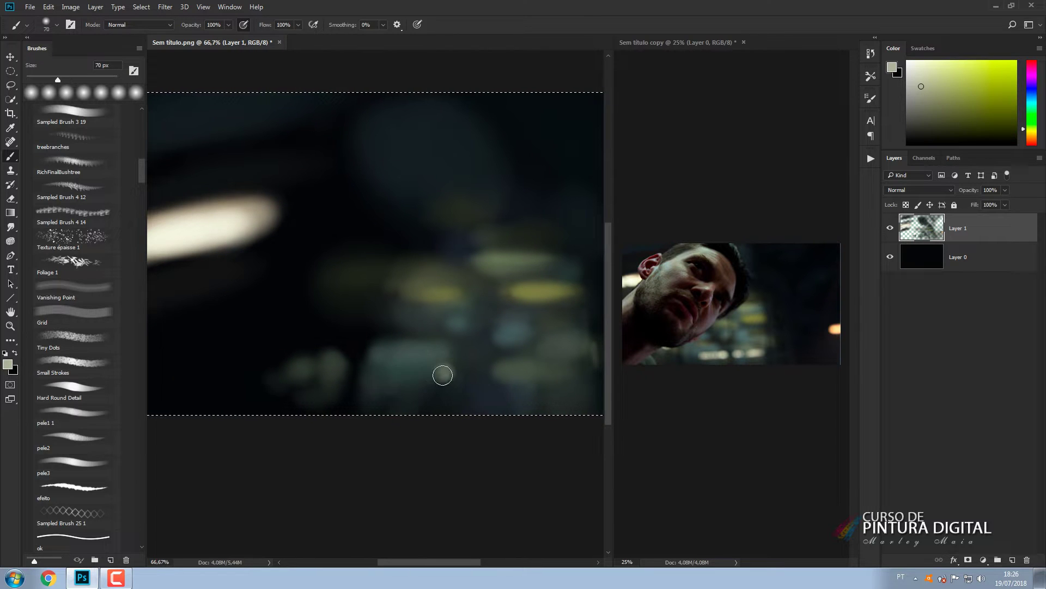
{"action": "left_click_drag", "start_coordinate": [385, 378], "coordinate": [443, 372]}
{"action": "left_click", "coordinate": [473, 373]}
{"action": "left_click", "coordinate": [488, 374]}
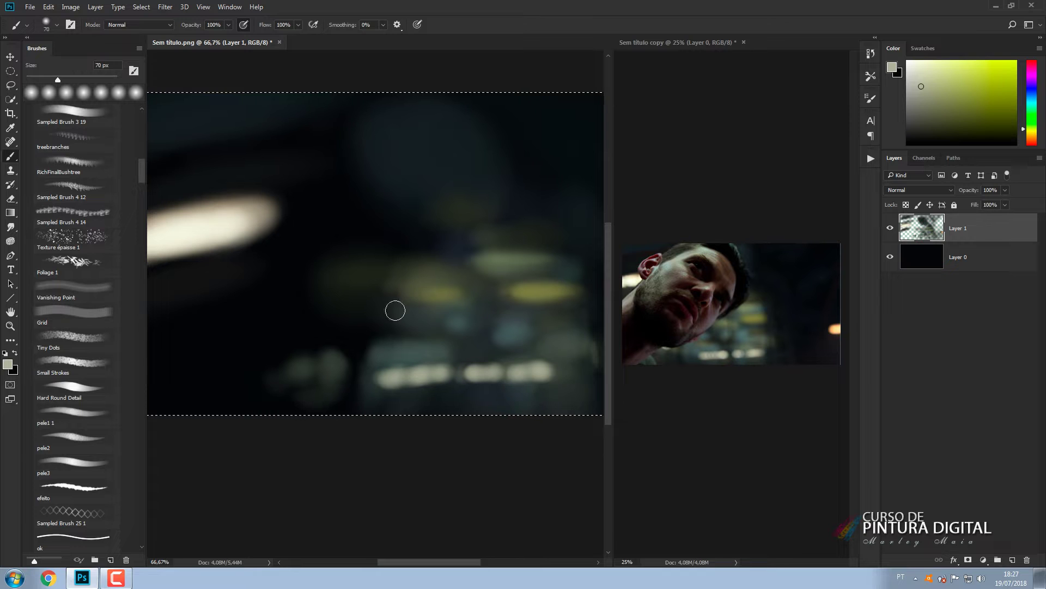
Turn Shape Dynamics back on for the brush, with size controlled by pen pressure.
{"action": "left_click", "coordinate": [730, 355], "text": "alt"}
{"action": "key", "text": "F5"}
{"action": "left_click", "coordinate": [625, 139]}
{"action": "key", "text": "F5"}
{"action": "key", "text": "F5"}
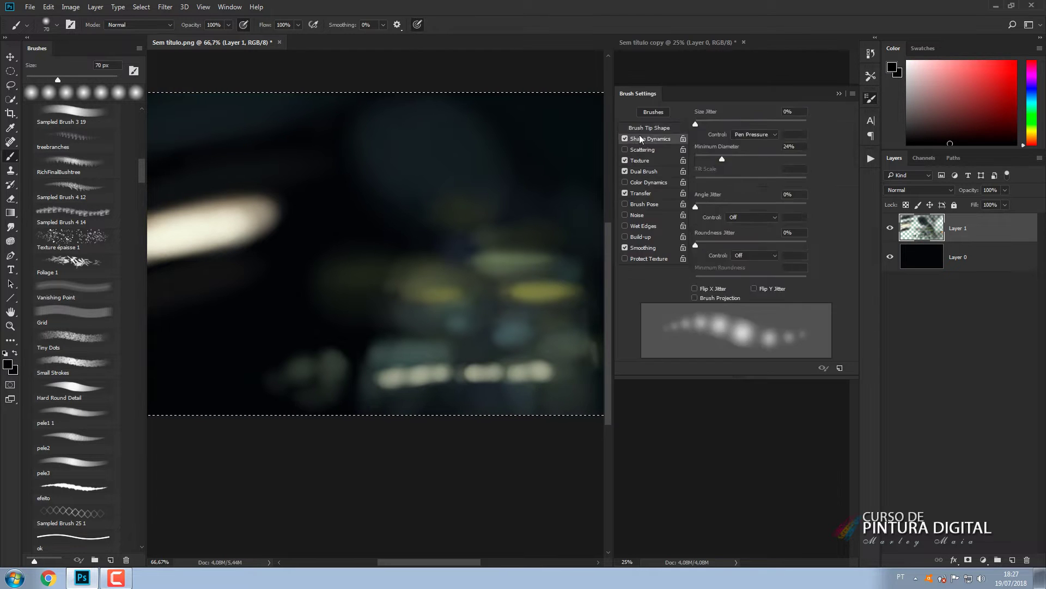
{"action": "left_click", "coordinate": [626, 139]}
{"action": "key", "text": "F5"}
Create a new layer above the background lights and paint the head's dark hair silhouette in black with the 70 px brush.
{"action": "left_click_drag", "start_coordinate": [336, 260], "coordinate": [376, 263]}
{"action": "left_click_drag", "start_coordinate": [505, 283], "coordinate": [390, 296]}
{"action": "key", "text": "ctrl+minus"}
{"action": "left_click_drag", "start_coordinate": [345, 208], "coordinate": [366, 236]}
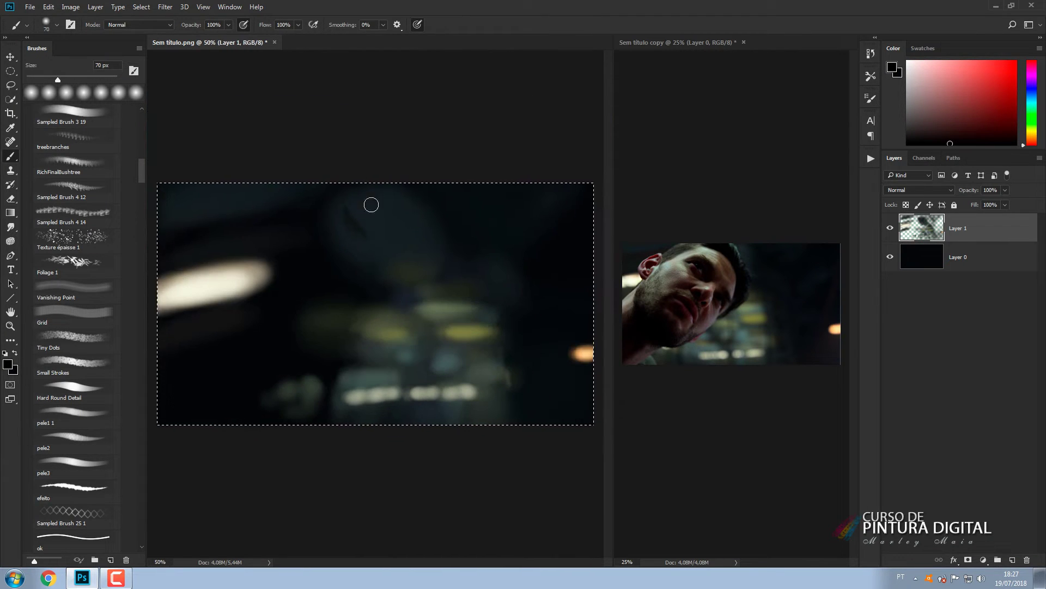
{"action": "key", "text": "ctrl+shift+alt+n"}
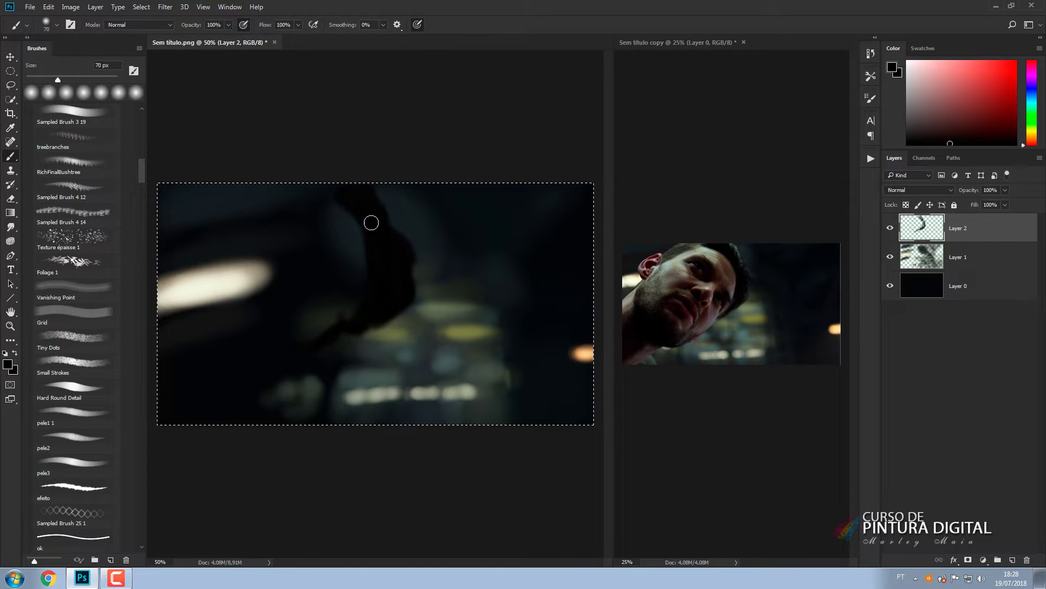
Sample mauve and dark red skin tones from the reference and block in the jaw edge and lower face, enlarging the brush to 90 px.
{"action": "left_click", "coordinate": [713, 317], "text": "alt"}
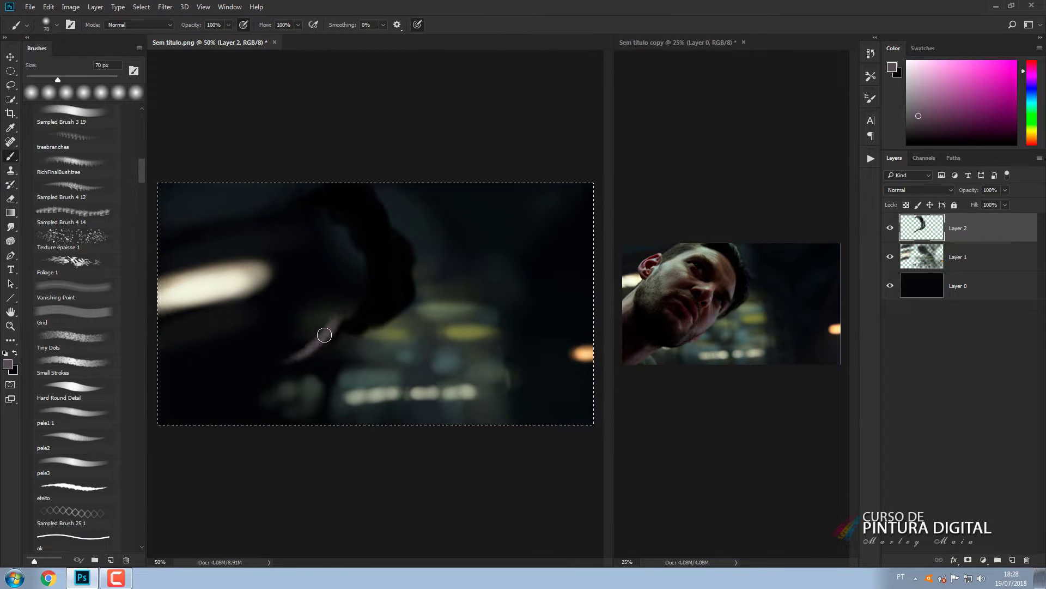
{"action": "left_click", "coordinate": [709, 310], "text": "alt"}
{"action": "key", "text": "bracketright"}
{"action": "key", "text": "bracketright"}
{"action": "left_click", "coordinate": [254, 339]}
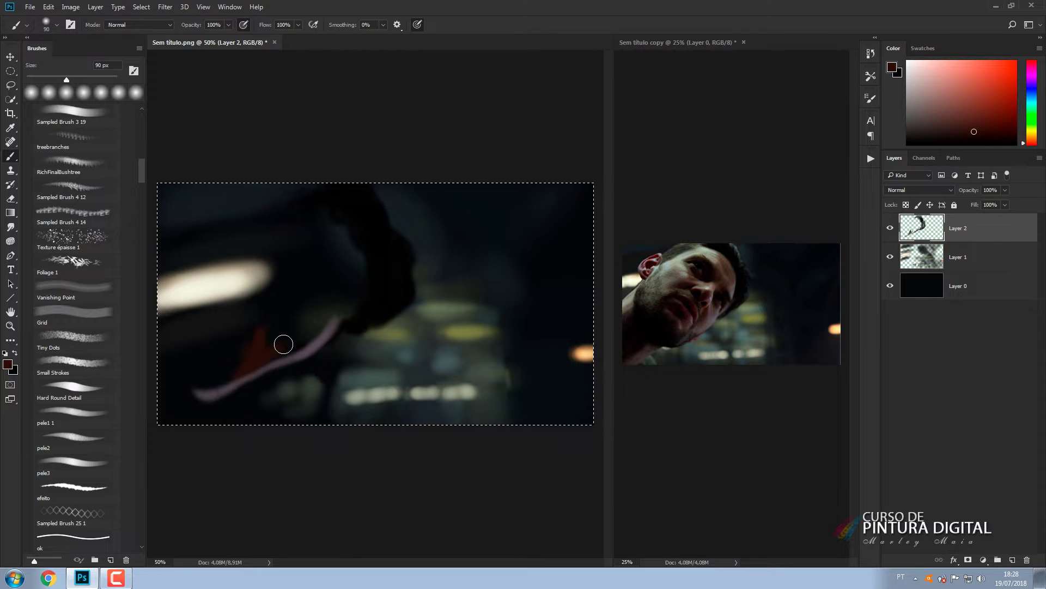
Extend the dark red across the lower face and block in the forehead with brown sampled from the reference, enlarging the brush to 700 px.
{"action": "left_click_drag", "start_coordinate": [283, 344], "coordinate": [327, 311]}
{"action": "left_click", "coordinate": [645, 340], "text": "alt"}
{"action": "key", "text": "bracketright"}
{"action": "key", "text": "bracketright"}
{"action": "key", "text": "bracketright"}
{"action": "key", "text": "bracketright"}
{"action": "key", "text": "bracketright"}
{"action": "key", "text": "bracketright"}
{"action": "key", "text": "bracketright"}
{"action": "key", "text": "bracketright"}
{"action": "left_click", "coordinate": [715, 274], "text": "alt"}
{"action": "key", "text": "bracketleft"}
{"action": "key", "text": "bracketleft"}
{"action": "key", "text": "bracketleft"}
{"action": "key", "text": "bracketleft"}
{"action": "left_click_drag", "start_coordinate": [350, 240], "coordinate": [353, 291]}
{"action": "key", "text": "bracketright"}
{"action": "key", "text": "bracketright"}
{"action": "key", "text": "bracketright"}
{"action": "key", "text": "bracketright"}
{"action": "key", "text": "bracketright"}
{"action": "key", "text": "bracketright"}
{"action": "key", "text": "bracketright"}
{"action": "key", "text": "bracketright"}
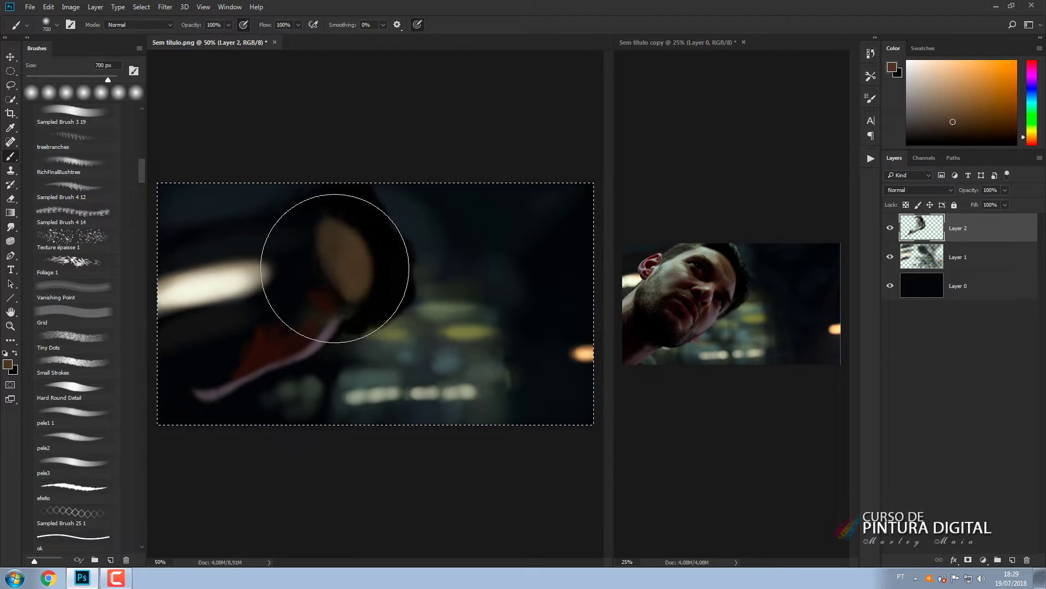
Sample near-black and paint the dark eyebrow and eye socket below the forehead with a 45 px brush.
{"action": "key", "text": "bracketleft"}
{"action": "key", "text": "bracketleft"}
{"action": "key", "text": "bracketleft"}
{"action": "key", "text": "bracketleft"}
{"action": "key", "text": "bracketleft"}
{"action": "key", "text": "bracketleft"}
{"action": "key", "text": "bracketleft"}
{"action": "key", "text": "bracketleft"}
{"action": "key", "text": "bracketleft"}
{"action": "key", "text": "bracketleft"}
{"action": "key", "text": "bracketleft"}
{"action": "left_click", "coordinate": [343, 295], "text": "alt"}
{"action": "key", "text": "bracketleft"}
{"action": "key", "text": "bracketleft"}
{"action": "key", "text": "bracketleft"}
{"action": "key", "text": "bracketleft"}
{"action": "key", "text": "bracketleft"}
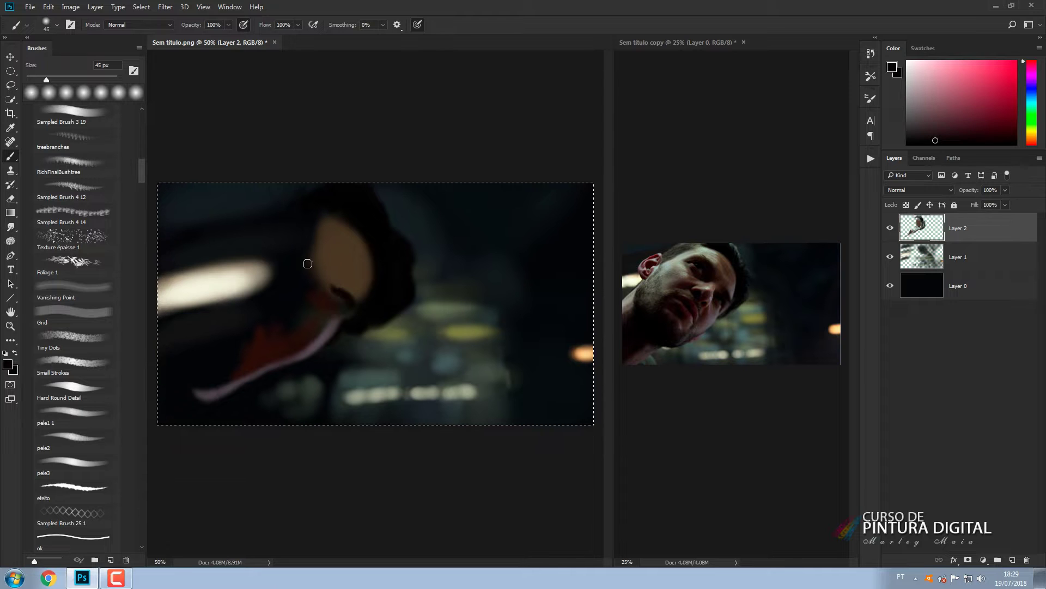
{"action": "left_click", "coordinate": [325, 302], "text": "alt"}
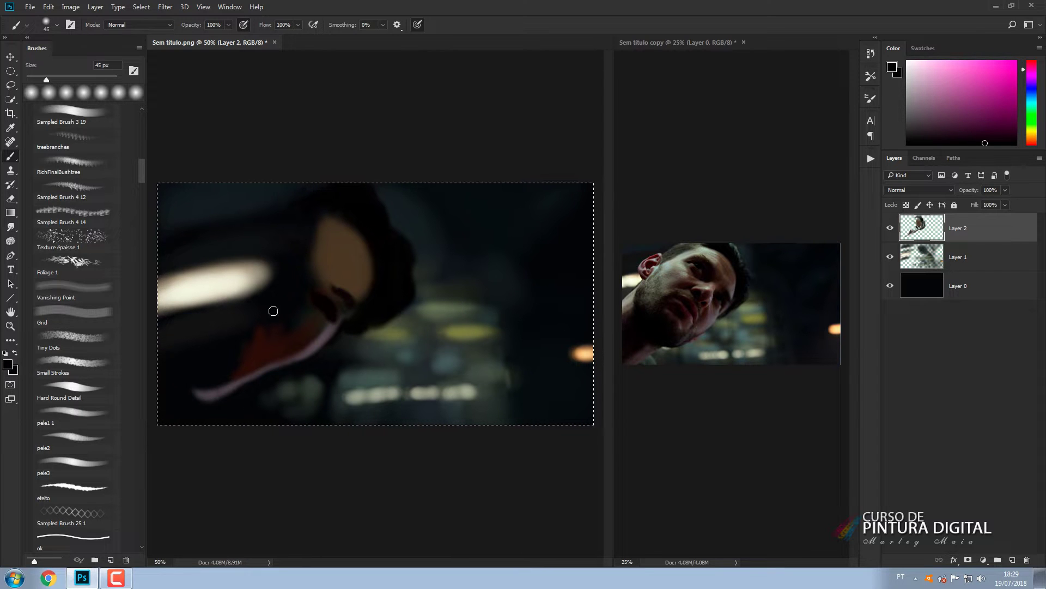
Sample muted mauve skin tones and blend the nose bridge and lower cheek, growing the brush from 30 px to 100 px.
{"action": "left_click", "coordinate": [360, 297], "text": "alt"}
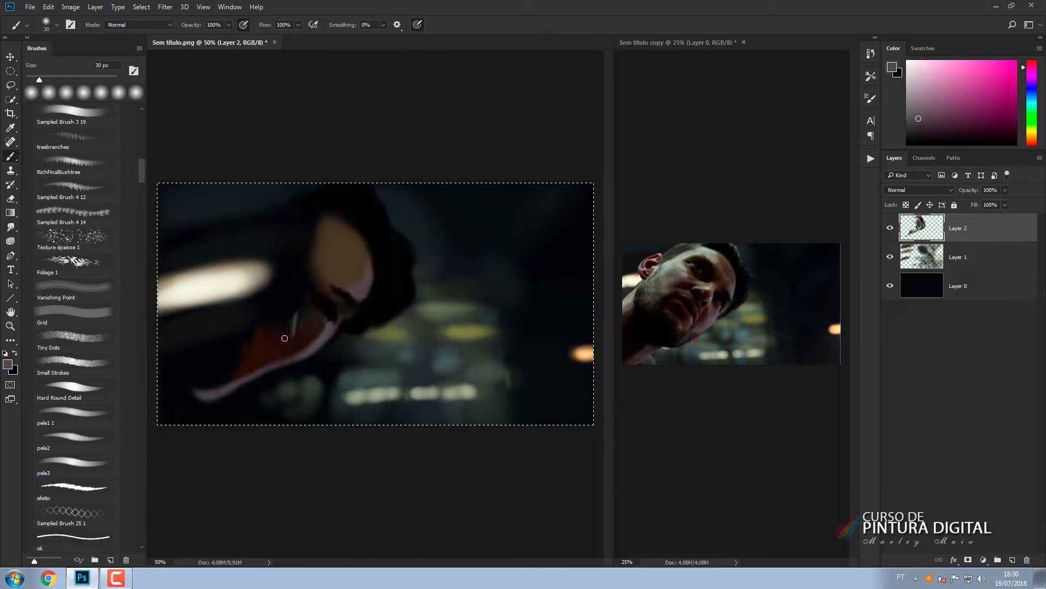
{"action": "key", "text": "bracketleft"}
{"action": "left_click", "coordinate": [311, 321], "text": "alt"}
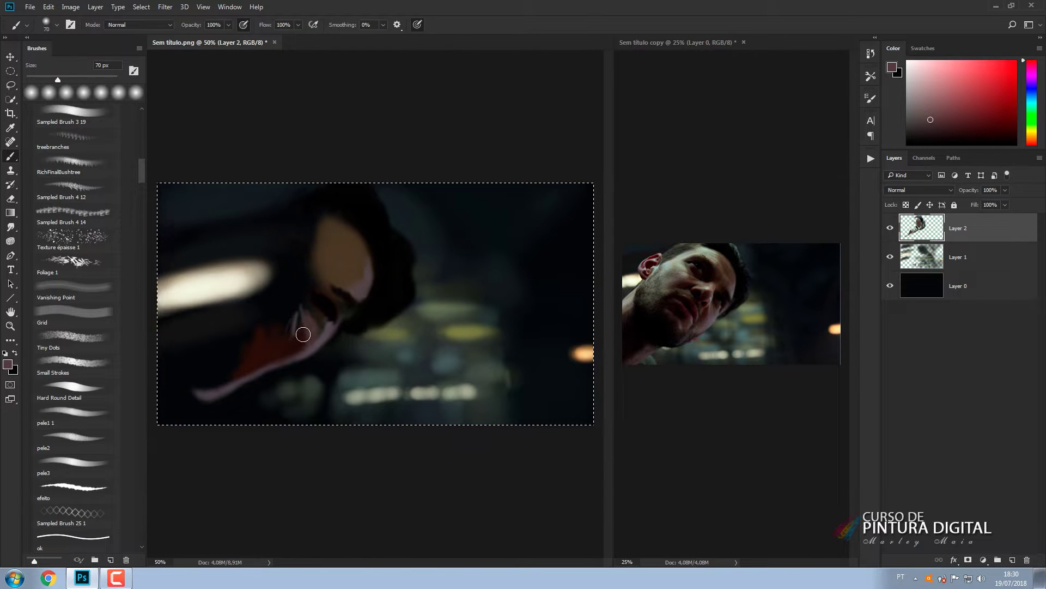
{"action": "key", "text": "bracketright"}
{"action": "key", "text": "bracketright"}
{"action": "key", "text": "bracketright"}
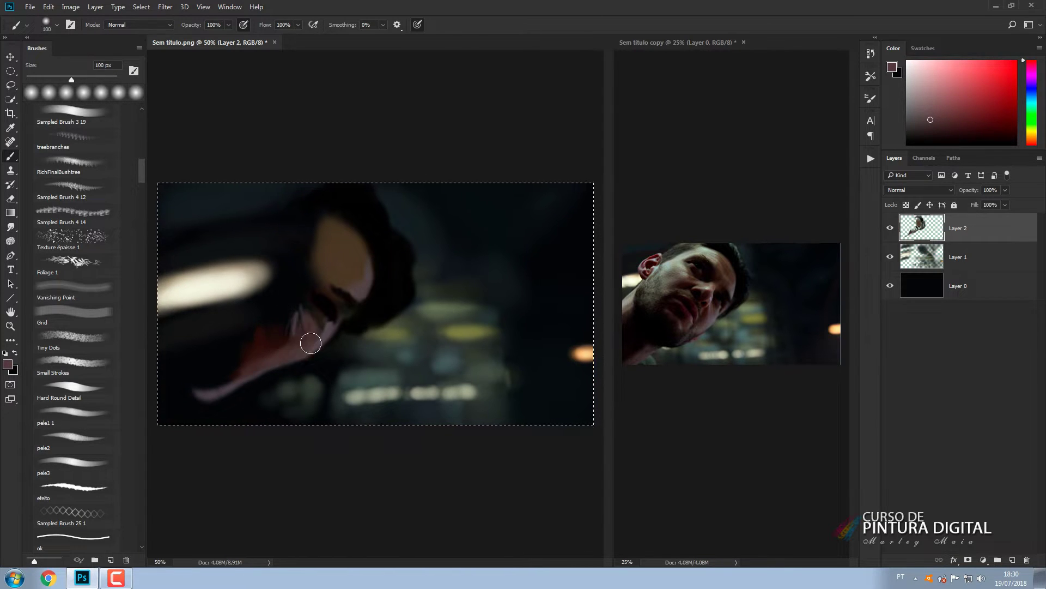
Sample near-black from the painting and darken the eye area along the face edge with a 60 px brush.
{"action": "left_click", "coordinate": [303, 308], "text": "alt"}
{"action": "left_click", "coordinate": [330, 331], "text": "alt"}
{"action": "key", "text": "bracketleft"}
{"action": "key", "text": "bracketleft"}
{"action": "key", "text": "bracketleft"}
{"action": "key", "text": "bracketleft"}
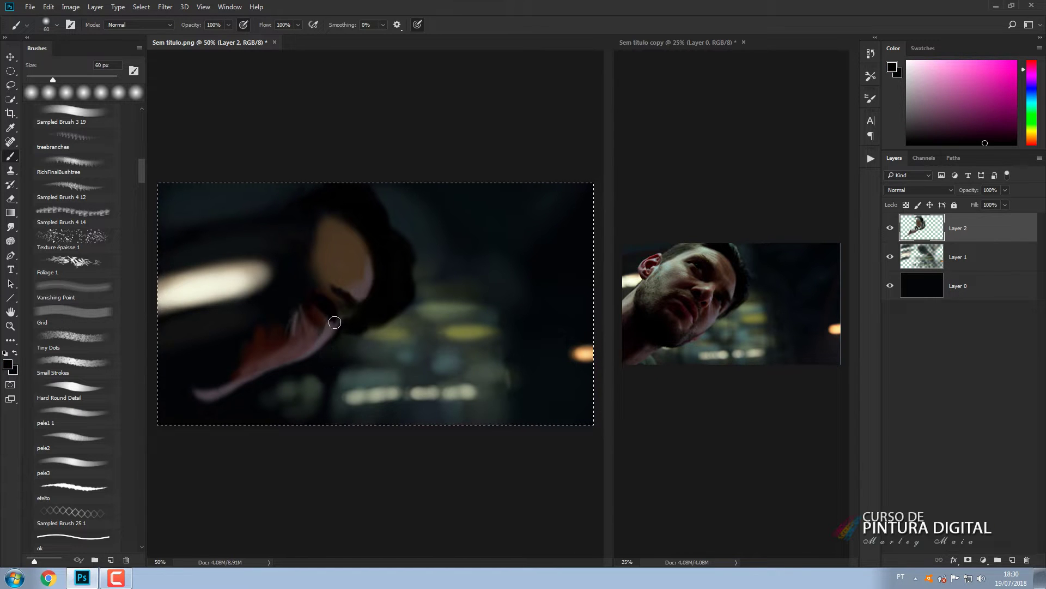
Paint a pale grey-green light patch on the temple and a faint highlight across the forehead, enlarging the brush from 70 px to 125 px.
{"action": "left_click", "coordinate": [316, 225], "text": "alt"}
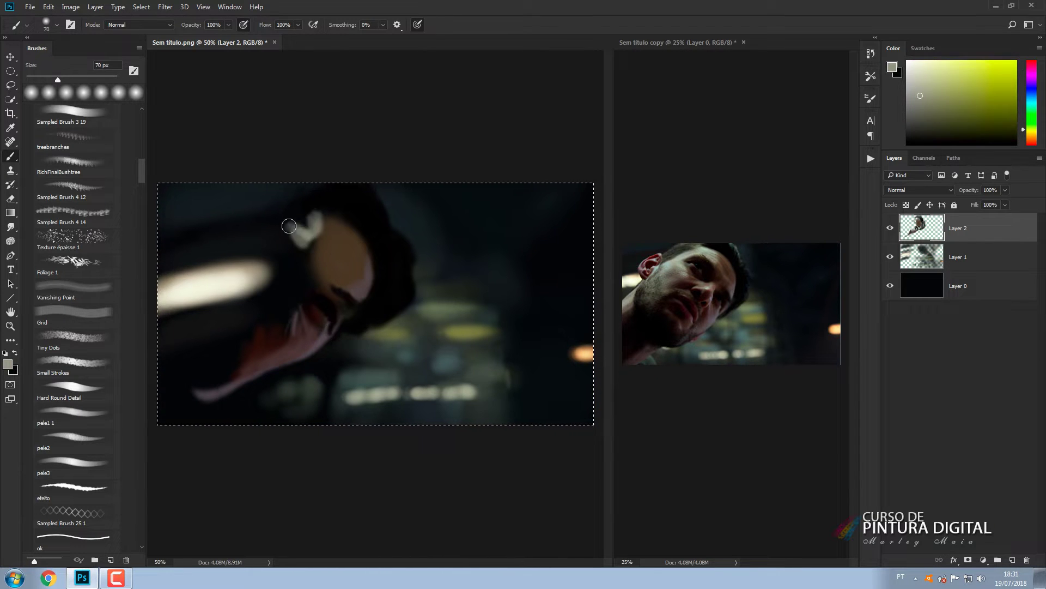
{"action": "key", "text": "bracketright"}
{"action": "key", "text": "bracketright"}
{"action": "key", "text": "bracketright"}
{"action": "key", "text": "bracketright"}
{"action": "left_click_drag", "start_coordinate": [318, 247], "coordinate": [344, 269]}
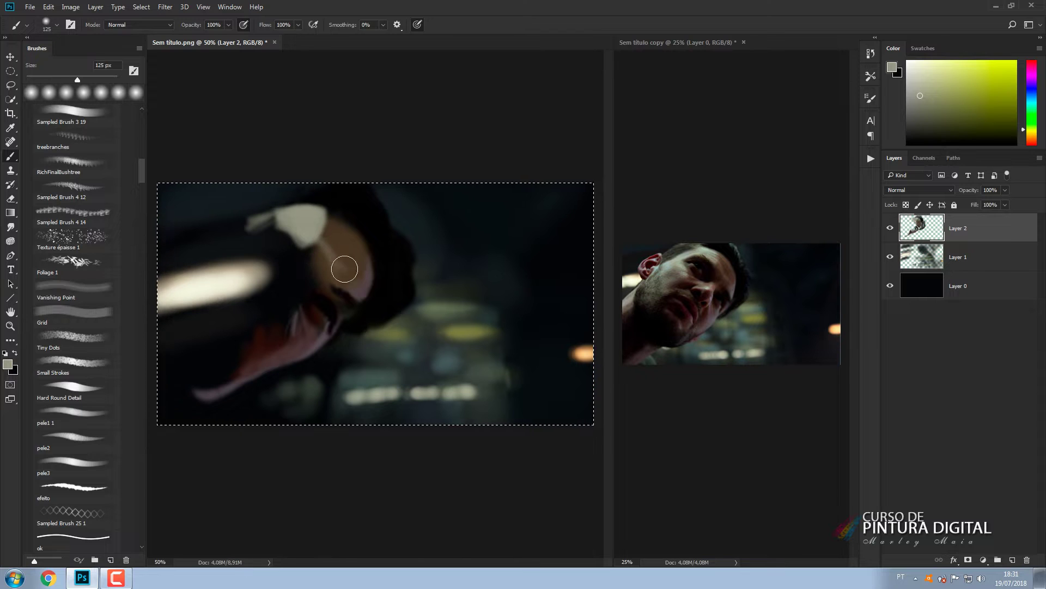
Shade the cheek below the pale patch in dark reddish brown, and deepen the brow in near-black with a 50 px brush.
{"action": "left_click", "coordinate": [310, 278], "text": "alt"}
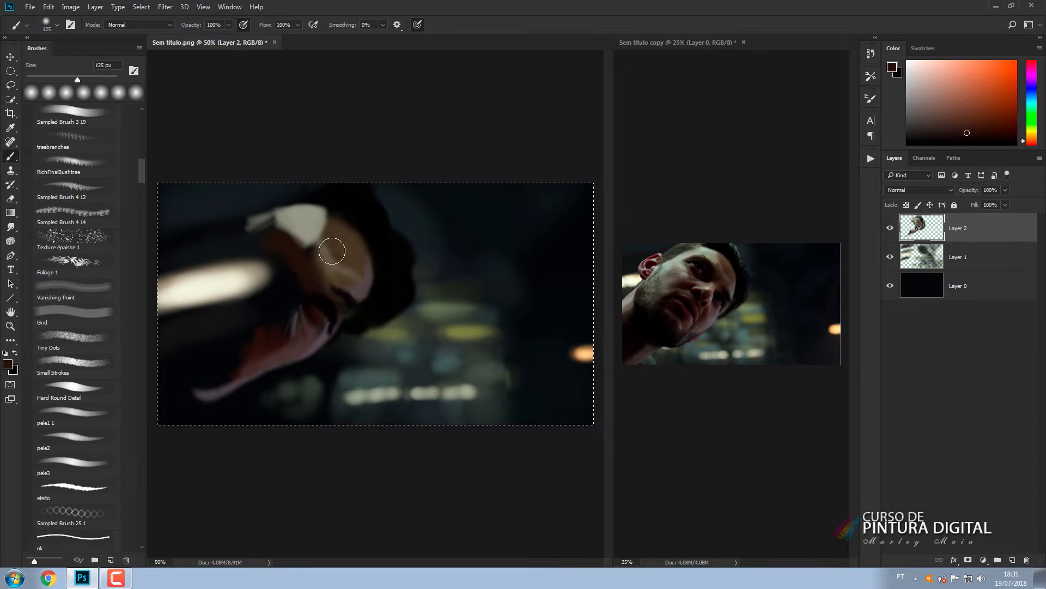
{"action": "left_click", "coordinate": [381, 303], "text": "alt"}
{"action": "key", "text": "bracketleft"}
{"action": "key", "text": "bracketleft"}
{"action": "key", "text": "bracketleft"}
{"action": "key", "text": "bracketleft"}
{"action": "key", "text": "bracketleft"}
{"action": "key", "text": "bracketleft"}
{"action": "key", "text": "bracketleft"}
{"action": "left_click_drag", "start_coordinate": [335, 291], "coordinate": [344, 297]}
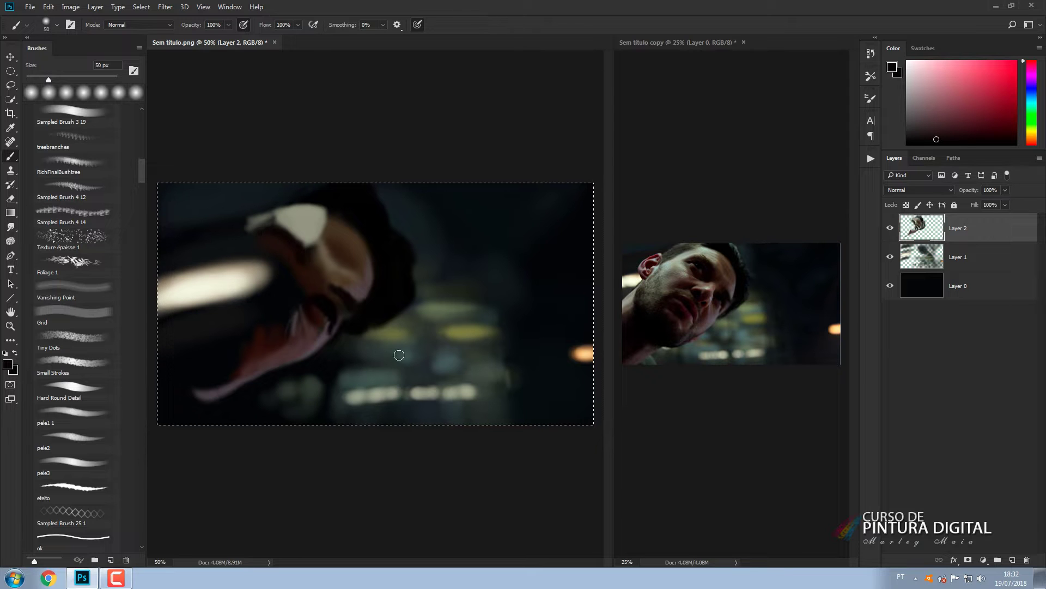
Sample dark red and glaze it softly over the lower face and jaw, enlarging the brush to 175 px.
{"action": "left_click", "coordinate": [715, 292], "text": "alt"}
{"action": "left_click", "coordinate": [285, 327], "text": "alt"}
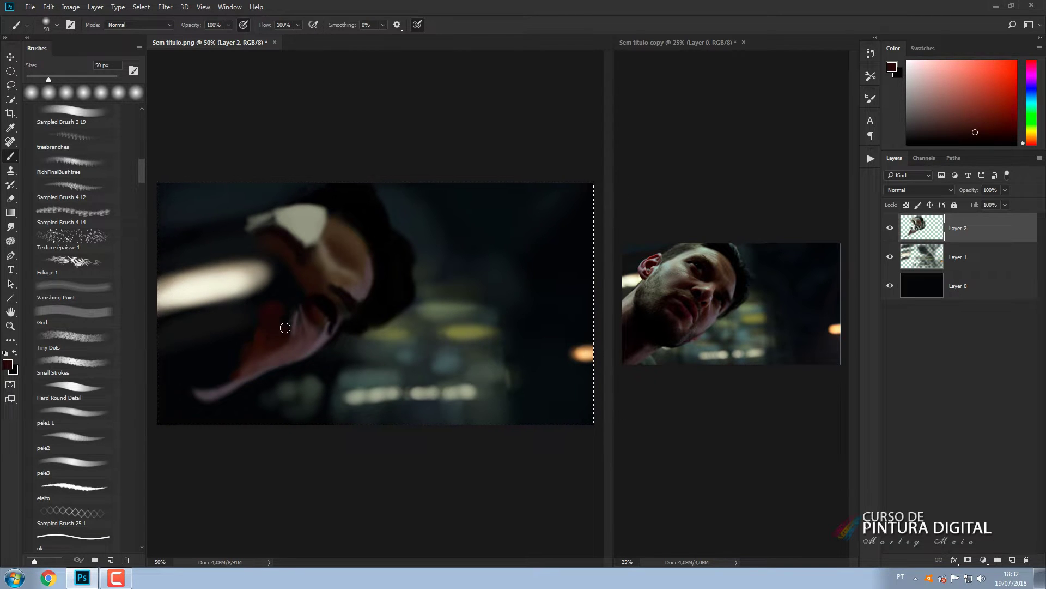
{"action": "key", "text": "bracketright"}
{"action": "key", "text": "bracketright"}
{"action": "key", "text": "bracketright"}
{"action": "key", "text": "bracketright"}
{"action": "key", "text": "bracketright"}
{"action": "key", "text": "bracketright"}
{"action": "key", "text": "bracketright"}
Sample a greyish violet from the reference and lighten the jaw and cheek beside the eye with an 80 px brush.
{"action": "left_click", "coordinate": [741, 310], "text": "alt"}
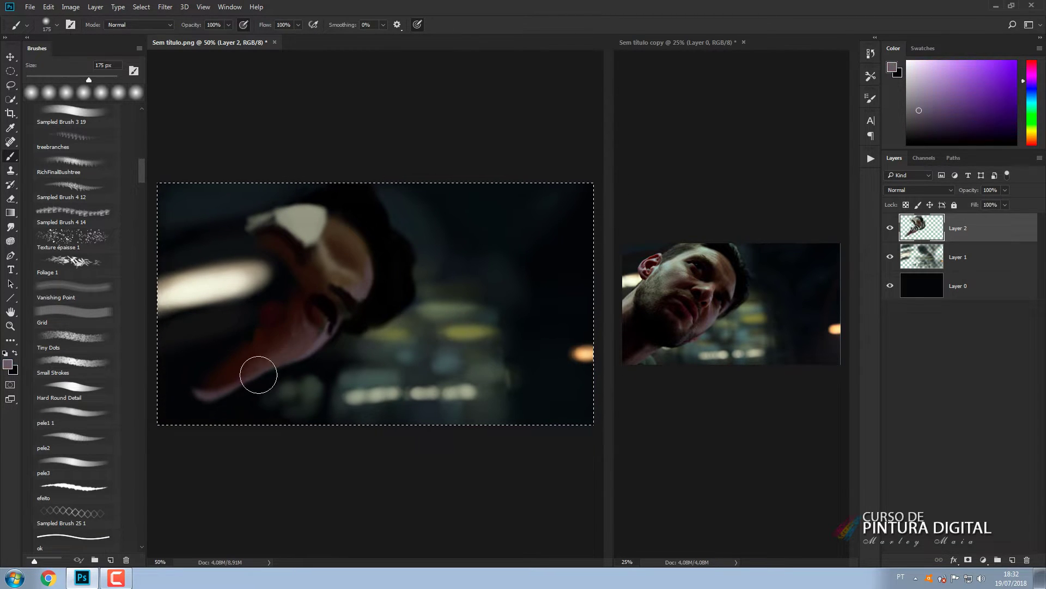
{"action": "key", "text": "bracketleft"}
{"action": "key", "text": "bracketleft"}
{"action": "key", "text": "bracketleft"}
{"action": "key", "text": "bracketleft"}
{"action": "key", "text": "bracketleft"}
{"action": "key", "text": "bracketleft"}
{"action": "key", "text": "bracketleft"}
{"action": "key", "text": "bracketleft"}
{"action": "key", "text": "bracketleft"}
{"action": "key", "text": "bracketleft"}
{"action": "key", "text": "bracketleft"}
{"action": "key", "text": "bracketright"}
{"action": "key", "text": "bracketright"}
{"action": "key", "text": "bracketright"}
{"action": "key", "text": "bracketright"}
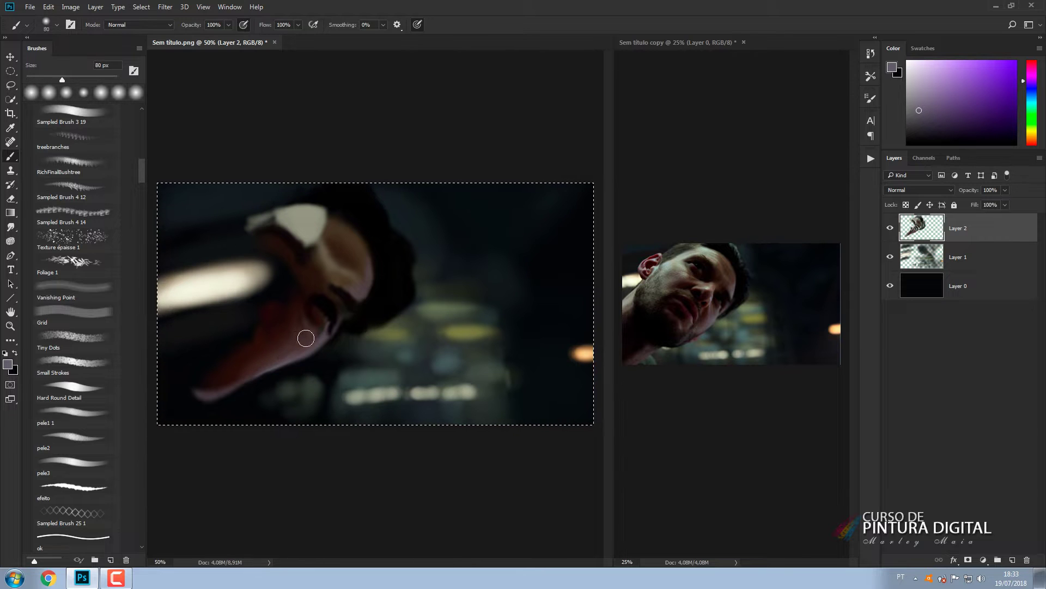
Refine the light edge around the eye socket and brow in greyish violet, using brush sizes of 25 px and 60 px.
{"action": "key", "text": "bracketright"}
{"action": "key", "text": "bracketright"}
{"action": "key", "text": "bracketright"}
{"action": "key", "text": "bracketleft"}
{"action": "key", "text": "bracketleft"}
{"action": "key", "text": "bracketleft"}
{"action": "key", "text": "bracketleft"}
{"action": "key", "text": "bracketleft"}
{"action": "key", "text": "bracketleft"}
{"action": "key", "text": "bracketleft"}
{"action": "key", "text": "bracketleft"}
{"action": "key", "text": "bracketleft"}
{"action": "key", "text": "bracketleft"}
{"action": "key", "text": "bracketleft"}
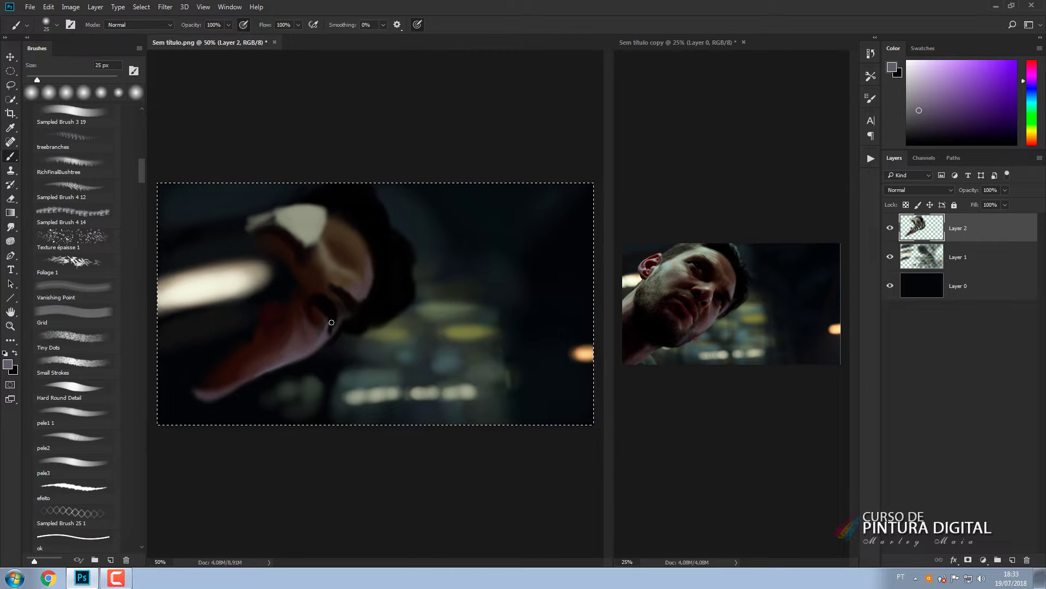
{"action": "key", "text": "bracketright"}
{"action": "key", "text": "bracketright"}
{"action": "key", "text": "bracketright"}
{"action": "key", "text": "bracketright"}
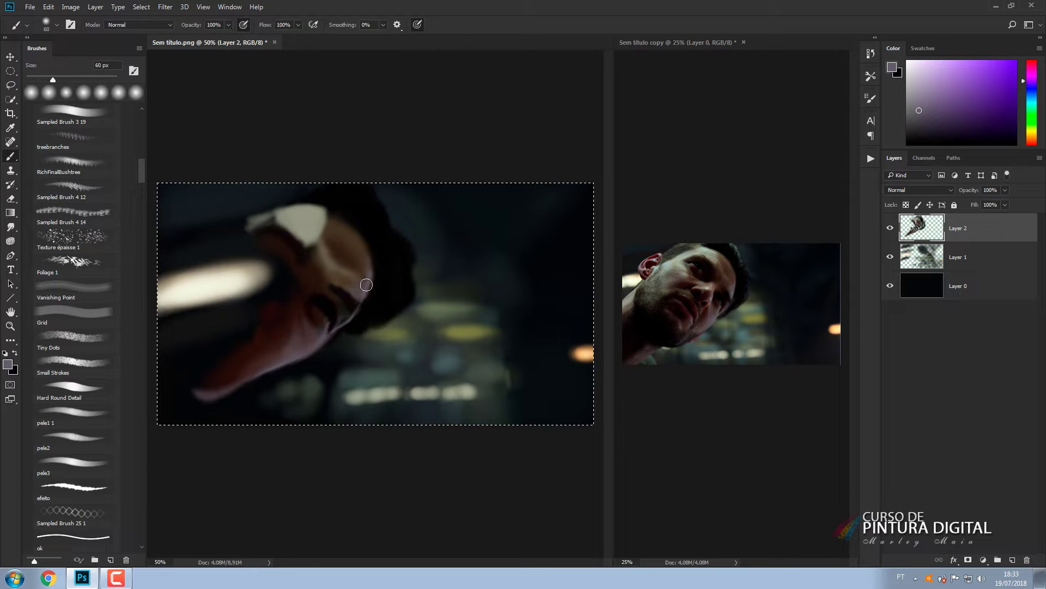
Paint the light ridge of the nose with a 20 px brush and touch up the cheek with 30 px and 50 px brushes.
{"action": "key", "text": "bracketleft"}
{"action": "key", "text": "bracketleft"}
{"action": "key", "text": "bracketleft"}
{"action": "key", "text": "bracketleft"}
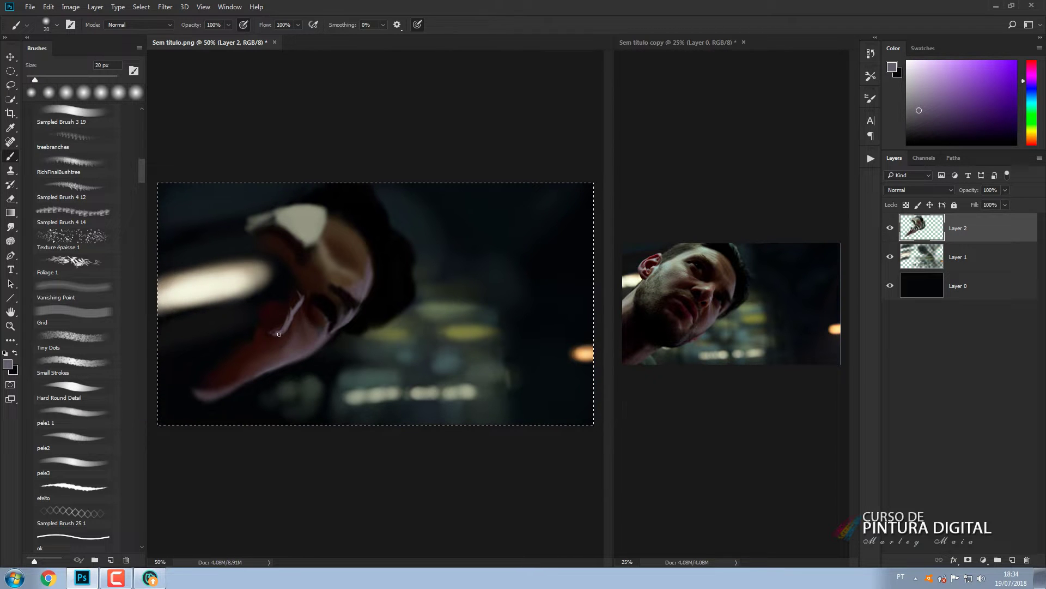
{"action": "key", "text": "bracketright"}
{"action": "key", "text": "bracketright"}
{"action": "key", "text": "bracketright"}
{"action": "key", "text": "bracketleft"}
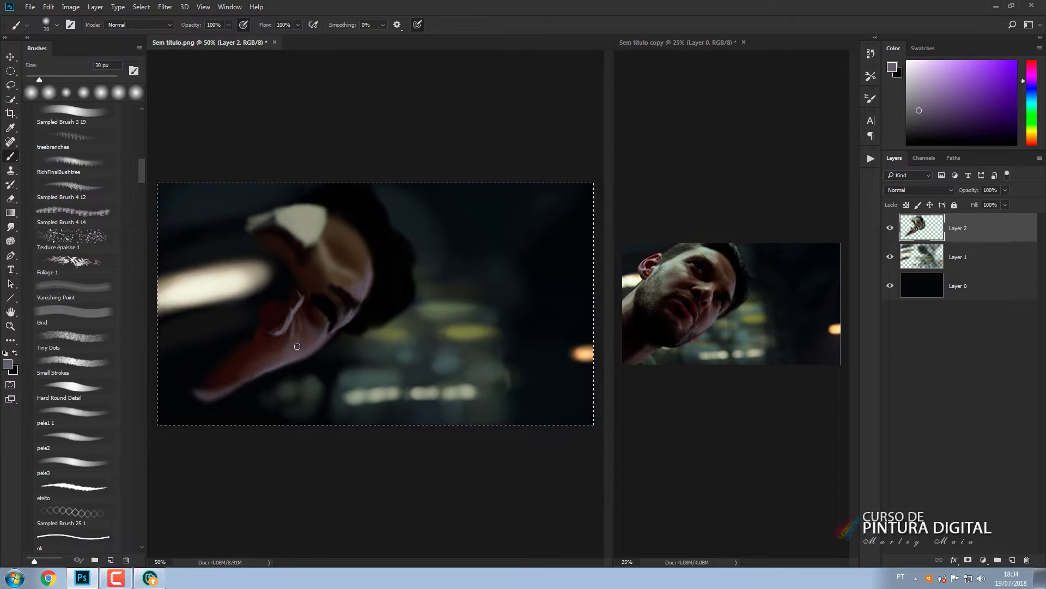
{"action": "key", "text": "bracketright"}
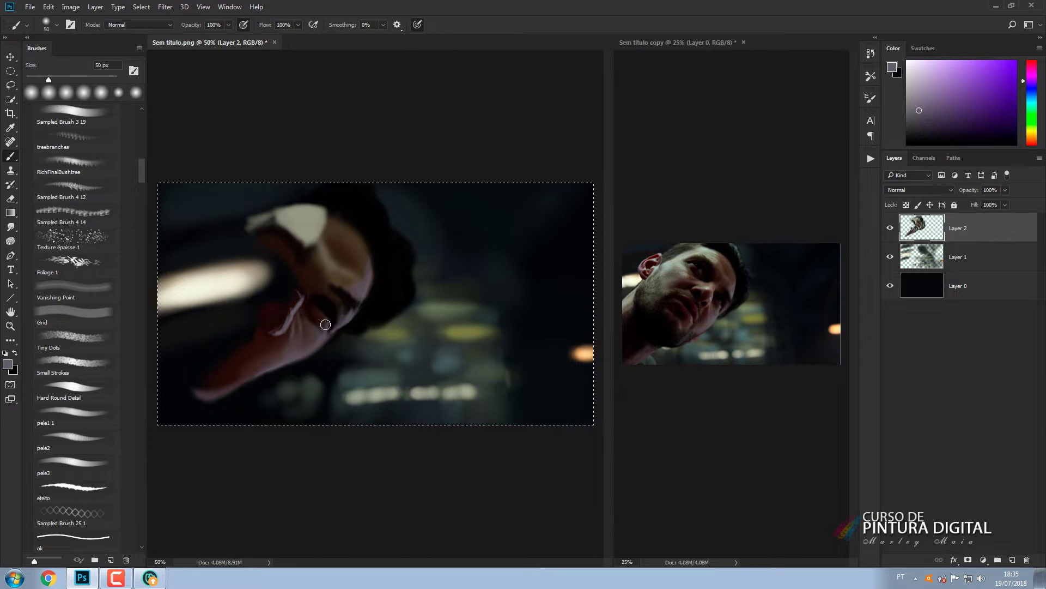
Add dark grey detail inside the eye and blend the adjacent cheek with a greyish mauve sampled from the painting.
{"action": "left_click", "coordinate": [325, 305], "text": "alt"}
{"action": "key", "text": "bracketright"}
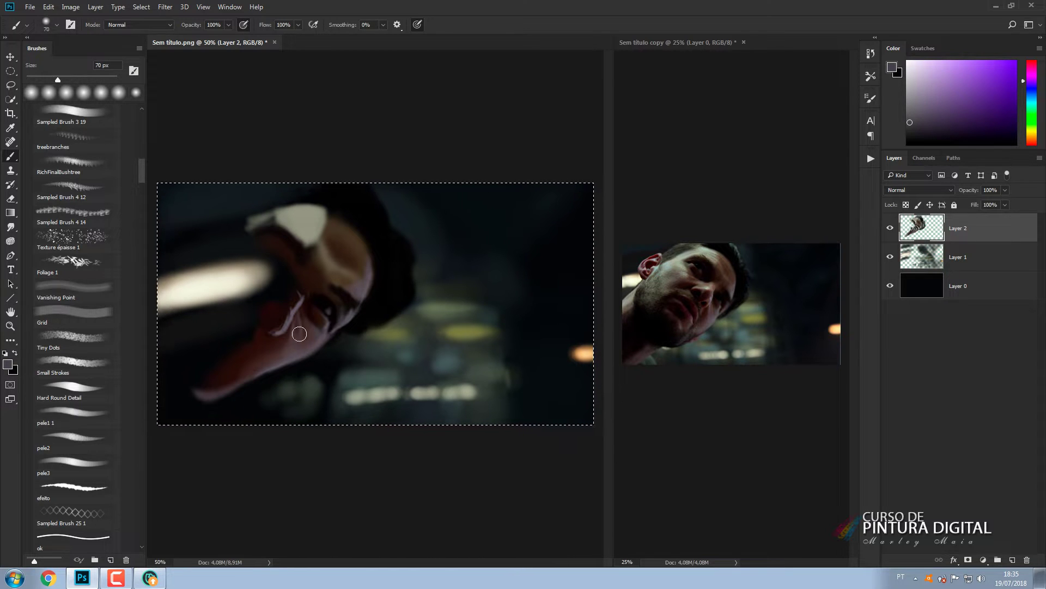
{"action": "left_click", "coordinate": [305, 350], "text": "alt"}
{"action": "left_click_drag", "start_coordinate": [301, 356], "coordinate": [301, 348]}
Soften the pale temple patch and forehead with brown tones sampled from the painting, using a 200 px brush.
{"action": "key", "text": "bracketright"}
{"action": "key", "text": "bracketright"}
{"action": "key", "text": "bracketright"}
{"action": "key", "text": "bracketright"}
{"action": "key", "text": "bracketright"}
{"action": "key", "text": "bracketright"}
{"action": "key", "text": "bracketright"}
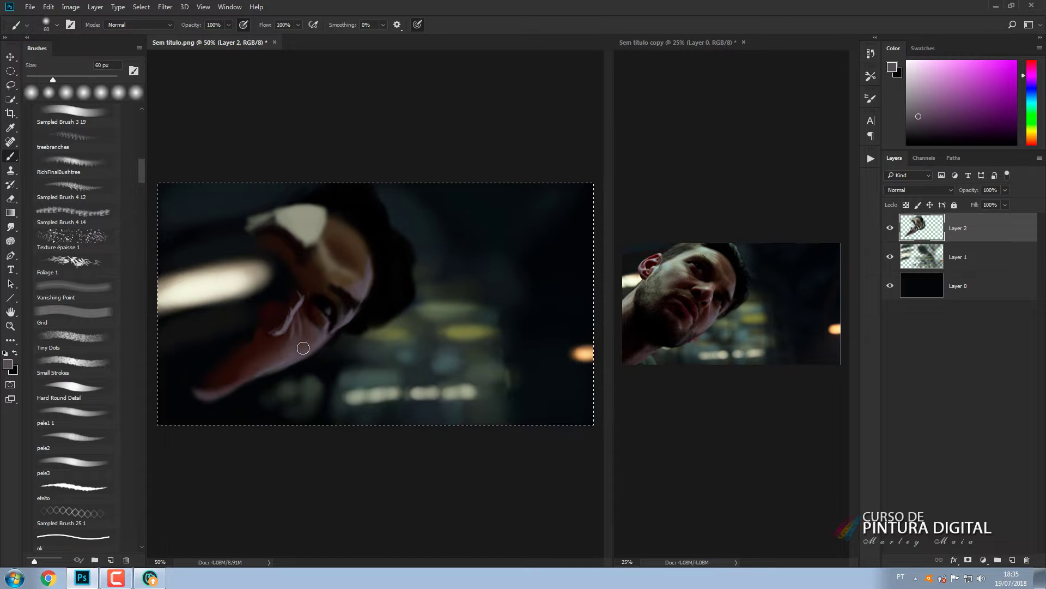
{"action": "key", "text": "bracketright"}
{"action": "key", "text": "bracketright"}
{"action": "key", "text": "bracketright"}
{"action": "key", "text": "bracketright"}
{"action": "key", "text": "bracketright"}
{"action": "key", "text": "bracketright"}
{"action": "key", "text": "bracketright"}
{"action": "left_click", "coordinate": [325, 240], "text": "alt"}
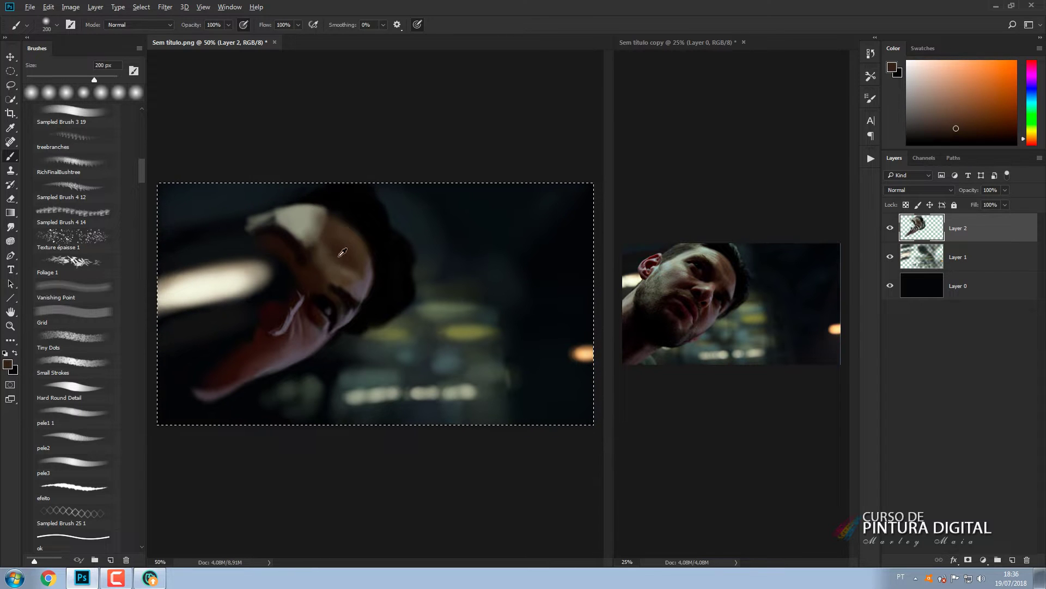
{"action": "left_click", "coordinate": [343, 252], "text": "alt"}
{"action": "left_click", "coordinate": [327, 272], "text": "alt"}
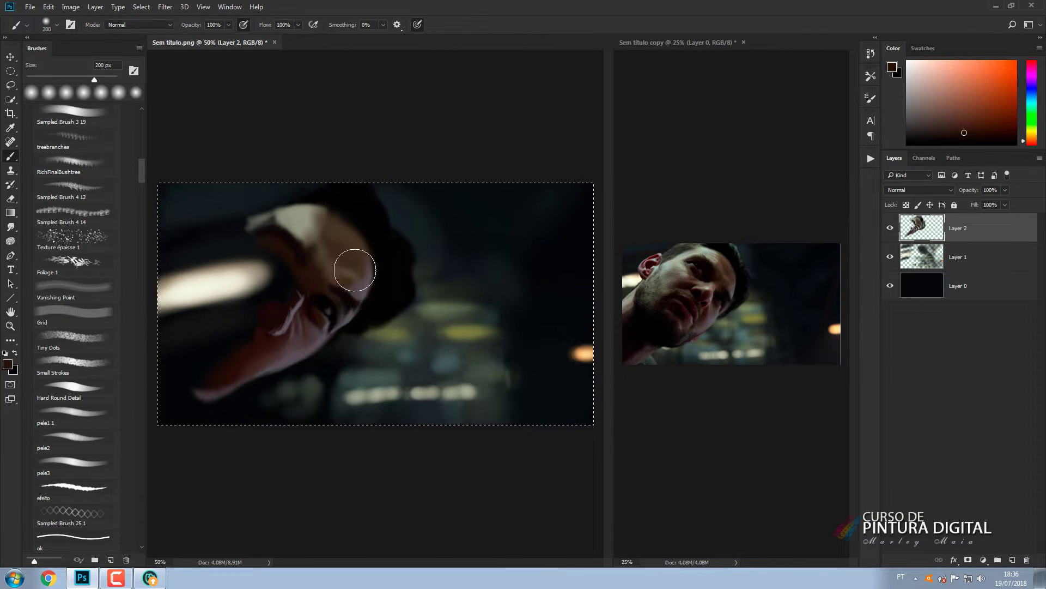
Reduce the brush to 25 px and refine the pale temple patch with small dark brown strokes.
{"action": "key", "text": "bracketleft"}
{"action": "key", "text": "bracketleft"}
{"action": "key", "text": "bracketleft"}
{"action": "key", "text": "bracketleft"}
{"action": "key", "text": "bracketleft"}
{"action": "key", "text": "bracketleft"}
{"action": "key", "text": "bracketleft"}
{"action": "key", "text": "bracketleft"}
{"action": "key", "text": "bracketleft"}
{"action": "key", "text": "bracketleft"}
{"action": "key", "text": "bracketleft"}
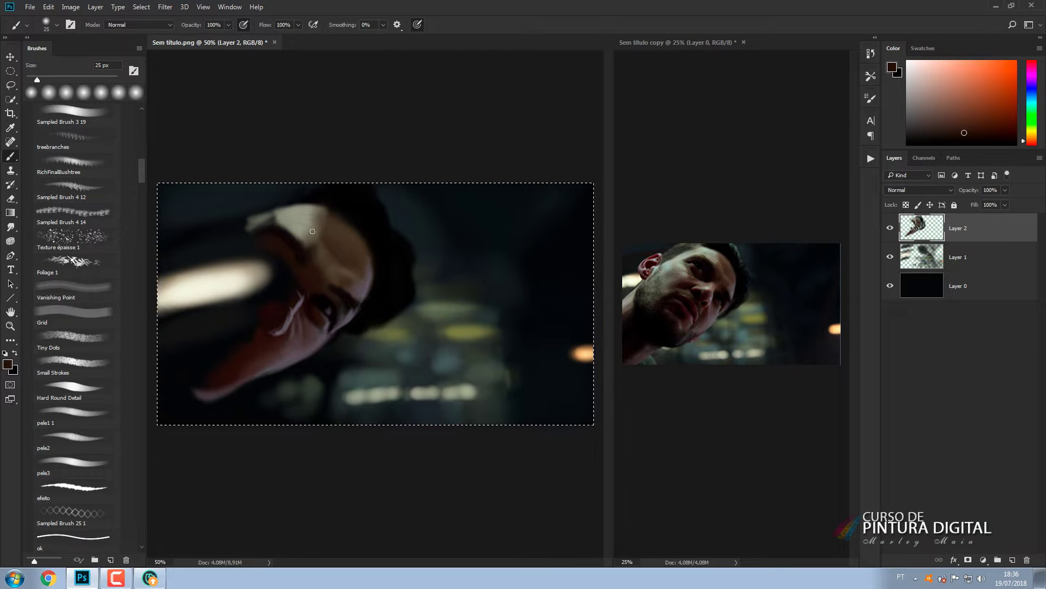
Deselect the canvas and move the painted head layer a short distance to the right and slightly up.
{"action": "key", "text": "ctrl+d"}
{"action": "key", "text": "v"}
{"action": "left_click_drag", "start_coordinate": [306, 343], "coordinate": [340, 338]}
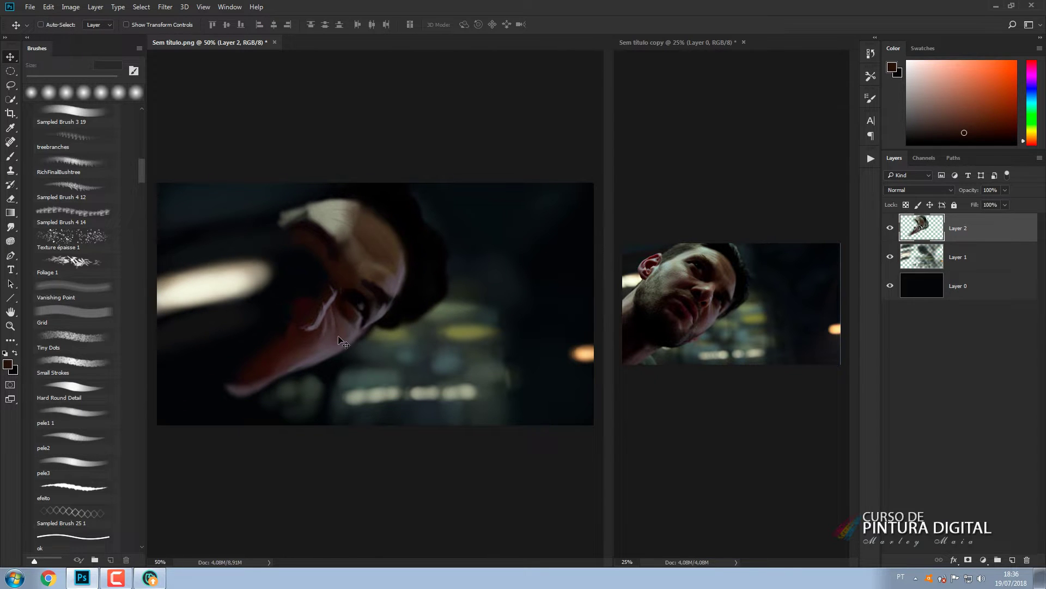
Trim the outer edge of the dark hair on the head layer with an enlarged eraser.
{"action": "key", "text": "e"}
{"action": "key", "text": "bracketright"}
{"action": "key", "text": "bracketright"}
{"action": "key", "text": "bracketright"}
{"action": "key", "text": "bracketright"}
{"action": "key", "text": "bracketright"}
{"action": "key", "text": "bracketright"}
{"action": "mouse_move", "coordinate": [437, 231]}
{"action": "left_mouse_down"}
{"action": "mouse_move", "coordinate": [423, 318]}
{"action": "mouse_move", "coordinate": [446, 248]}
{"action": "left_mouse_up"}
Paint short hair strands along the hairline's outer edge in a dark teal sampled from the reference, using a 25 px brush.
{"action": "key", "text": "b"}
{"action": "left_click", "coordinate": [737, 243], "text": "alt"}
{"action": "mouse_move", "coordinate": [404, 196]}
{"action": "left_mouse_down"}
{"action": "mouse_move", "coordinate": [398, 185]}
{"action": "mouse_move", "coordinate": [413, 200]}
{"action": "left_mouse_up"}
{"action": "left_click_drag", "start_coordinate": [411, 215], "coordinate": [417, 227]}
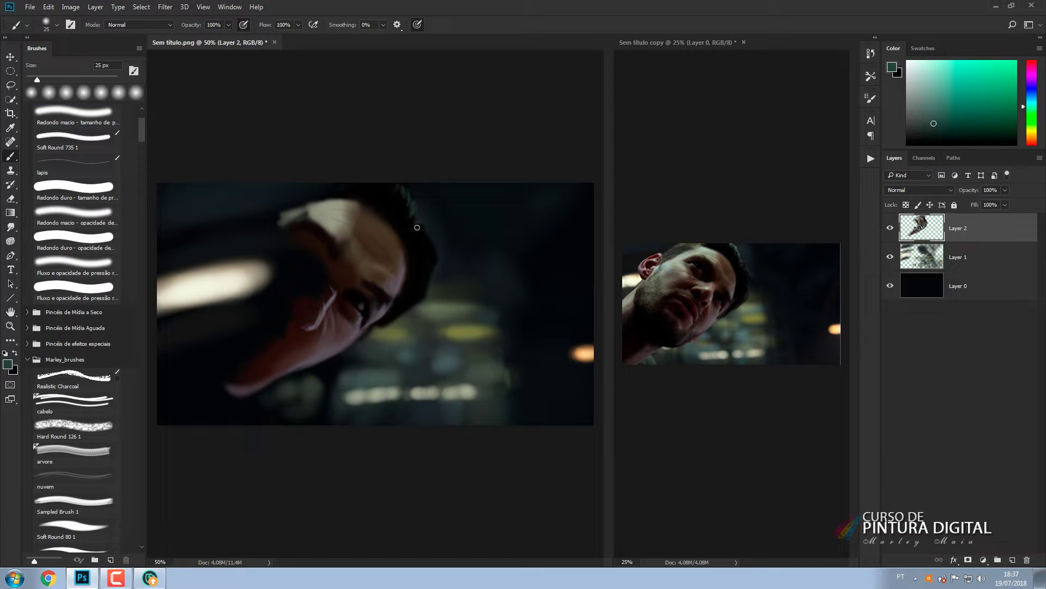
Darken the brow edge and draw a thin dark line across the lower face with near-black tones sampled from the painting.
{"action": "left_click", "coordinate": [374, 326], "text": "alt"}
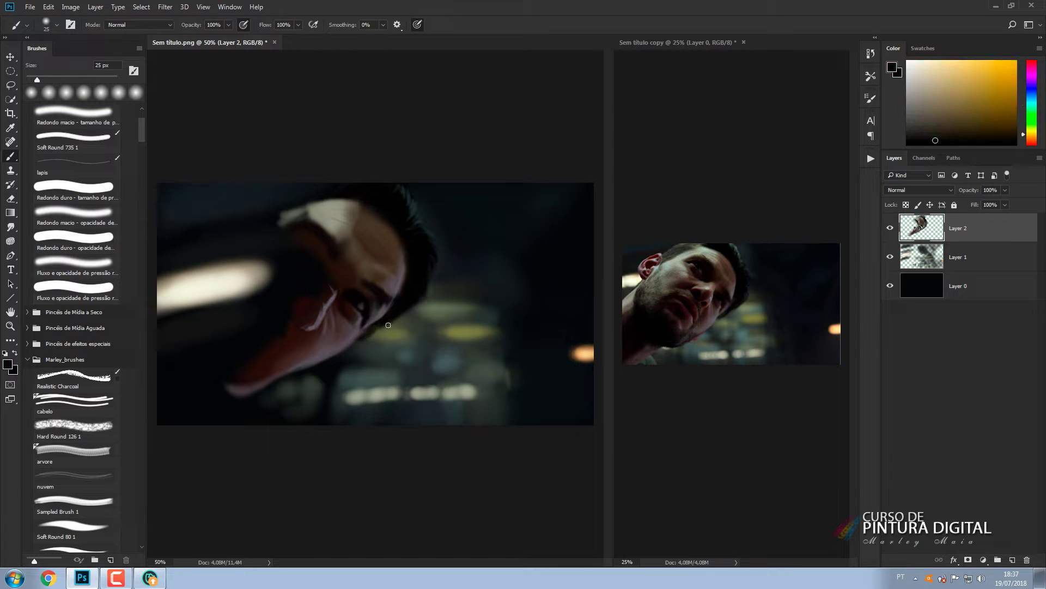
{"action": "left_click", "coordinate": [307, 349], "text": "alt"}
{"action": "mouse_move", "coordinate": [301, 356]}
{"action": "left_mouse_down"}
{"action": "mouse_move", "coordinate": [290, 372]}
{"action": "mouse_move", "coordinate": [305, 343]}
{"action": "left_mouse_up"}
Tint the lower cheek in a 45 px mauve sampled from the reference, and block in dark nose and mouth shapes at 30 px.
{"action": "left_click", "coordinate": [706, 309], "text": "alt"}
{"action": "left_click", "coordinate": [706, 309], "text": "alt"}
{"action": "key", "text": "bracketright"}
{"action": "key", "text": "bracketright"}
{"action": "key", "text": "bracketright"}
{"action": "key", "text": "bracketright"}
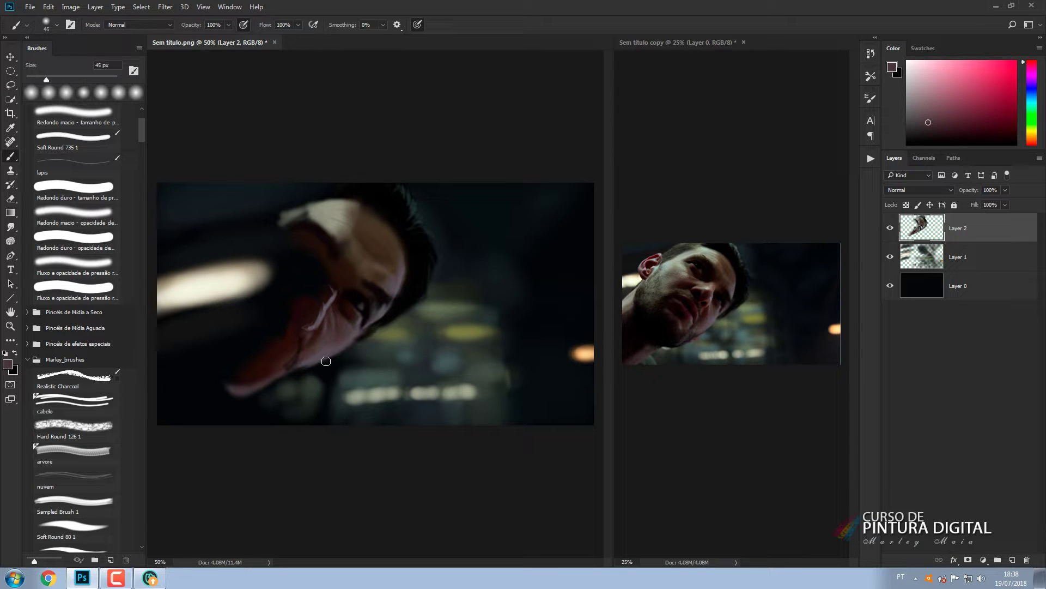
{"action": "left_click", "coordinate": [688, 289], "text": "alt"}
{"action": "key", "text": "bracketleft"}
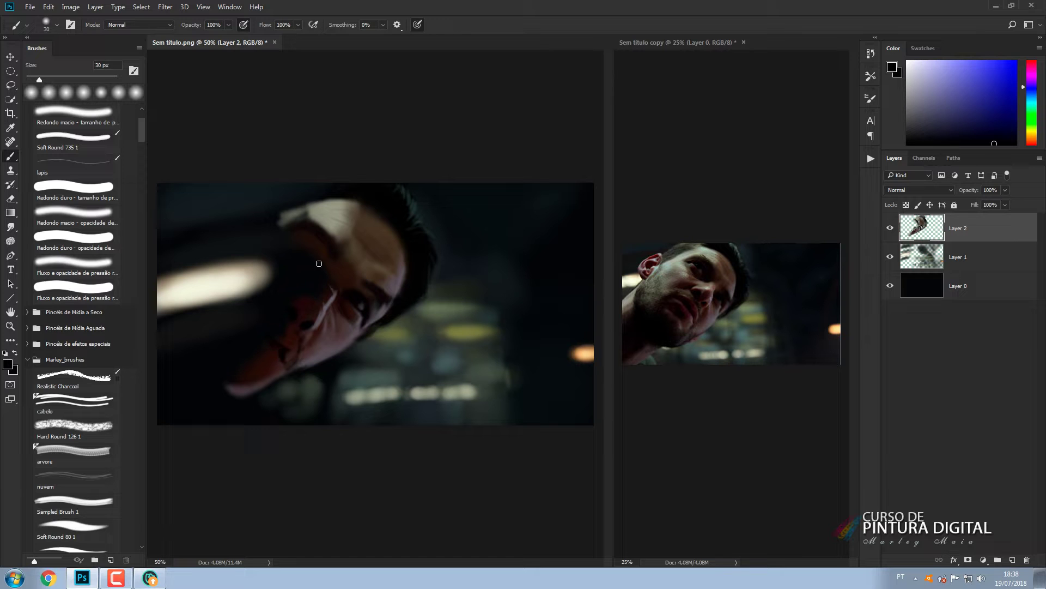
Block in the lit cheek with broad pale strokes sampled from the reference, extending the temple patch toward the jaw with an enlarged brush.
{"action": "left_click", "coordinate": [668, 267], "text": "alt"}
{"action": "key", "text": "bracketright"}
{"action": "key", "text": "bracketright"}
{"action": "left_click_drag", "start_coordinate": [275, 220], "coordinate": [245, 238]}
{"action": "key", "text": "bracketright"}
{"action": "key", "text": "bracketright"}
{"action": "key", "text": "bracketright"}
{"action": "key", "text": "bracketright"}
{"action": "key", "text": "bracketright"}
{"action": "key", "text": "bracketright"}
{"action": "left_click_drag", "start_coordinate": [264, 228], "coordinate": [267, 284]}
{"action": "left_click_drag", "start_coordinate": [268, 225], "coordinate": [344, 197]}
Extend the lit cheek down the jaw in an olive grey sampled from the reference, using a larger brush.
{"action": "left_click", "coordinate": [655, 279], "text": "alt"}
{"action": "key", "text": "bracketright"}
{"action": "key", "text": "bracketright"}
{"action": "left_click_drag", "start_coordinate": [259, 258], "coordinate": [243, 313]}
Reduce the brush to 90 px and paint the transition between the lit cheek and the nose in olive grey.
{"action": "key", "text": "bracketleft"}
{"action": "key", "text": "bracketleft"}
{"action": "key", "text": "bracketleft"}
{"action": "key", "text": "bracketleft"}
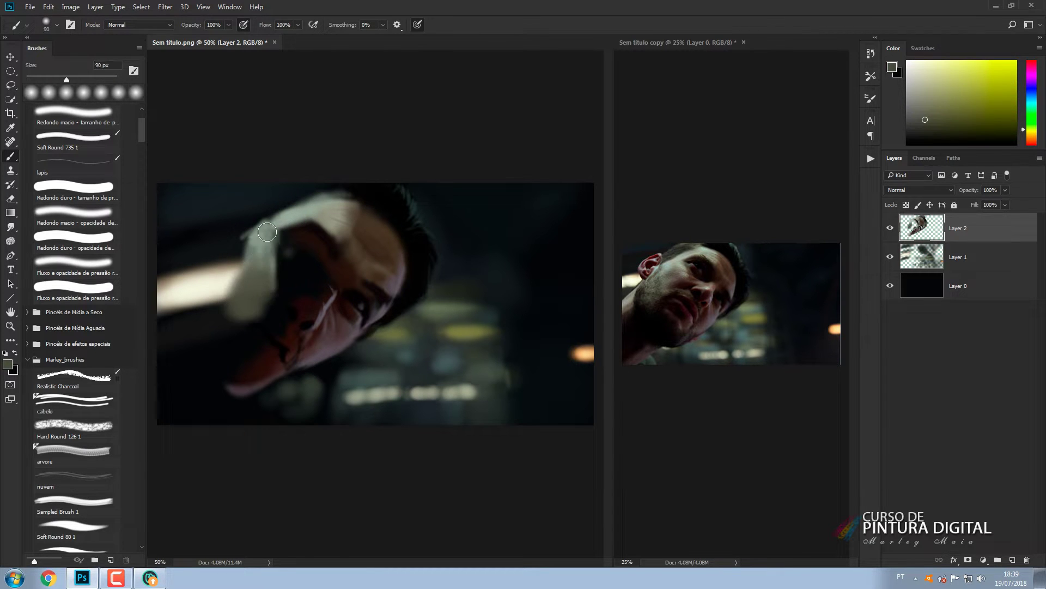
{"action": "mouse_move", "coordinate": [284, 254]}
{"action": "left_mouse_down"}
{"action": "mouse_move", "coordinate": [270, 286]}
{"action": "mouse_move", "coordinate": [306, 267]}
{"action": "mouse_move", "coordinate": [289, 303]}
{"action": "mouse_move", "coordinate": [303, 299]}
{"action": "mouse_move", "coordinate": [292, 292]}
{"action": "mouse_move", "coordinate": [316, 290]}
{"action": "left_mouse_up"}
{"action": "key", "text": "bracketright"}
{"action": "key", "text": "bracketright"}
{"action": "key", "text": "bracketright"}
{"action": "key", "text": "bracketright"}
{"action": "key", "text": "bracketright"}
{"action": "key", "text": "bracketleft"}
{"action": "key", "text": "bracketleft"}
{"action": "key", "text": "bracketleft"}
{"action": "key", "text": "bracketleft"}
{"action": "key", "text": "bracketleft"}
{"action": "key", "text": "bracketleft"}
{"action": "key", "text": "bracketleft"}
{"action": "key", "text": "bracketright"}
{"action": "key", "text": "bracketright"}
Paint the nose plane in pinkish tones sampled from the painting, using a 60 px brush.
{"action": "left_click", "coordinate": [311, 290], "text": "alt"}
{"action": "left_click", "coordinate": [327, 293], "text": "alt"}
{"action": "key", "text": "bracketleft"}
{"action": "key", "text": "bracketleft"}
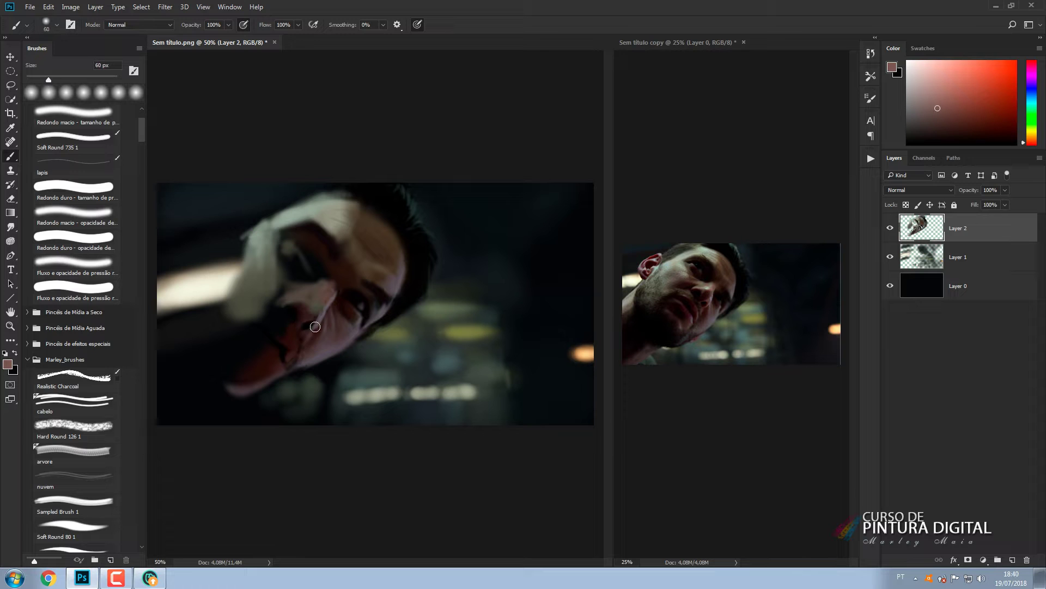
Adjust the brush size and paint a stroke from below the nose across the mouth area.
{"action": "key", "text": "bracketright"}
{"action": "key", "text": "bracketright"}
{"action": "key", "text": "bracketright"}
{"action": "key", "text": "bracketright"}
{"action": "key", "text": "bracketright"}
{"action": "key", "text": "bracketleft"}
{"action": "key", "text": "bracketleft"}
{"action": "key", "text": "bracketleft"}
{"action": "key", "text": "bracketleft"}
{"action": "key", "text": "bracketleft"}
{"action": "key", "text": "bracketleft"}
{"action": "key", "text": "bracketleft"}
{"action": "key", "text": "bracketleft"}
{"action": "key", "text": "bracketleft"}
{"action": "mouse_move", "coordinate": [311, 328]}
{"action": "left_mouse_down"}
{"action": "mouse_move", "coordinate": [292, 350]}
{"action": "mouse_move", "coordinate": [289, 337]}
{"action": "mouse_move", "coordinate": [255, 327]}
{"action": "left_mouse_up"}
Cover the outer edge of the chin with a dark tone sampled from the background, then enlarge the brush.
{"action": "key", "text": "bracketright"}
{"action": "key", "text": "bracketright"}
{"action": "key", "text": "bracketright"}
{"action": "key", "text": "bracketright"}
{"action": "key", "text": "bracketright"}
{"action": "key", "text": "bracketleft"}
{"action": "key", "text": "bracketleft"}
{"action": "left_click", "coordinate": [294, 386], "text": "alt"}
{"action": "mouse_move", "coordinate": [289, 380]}
{"action": "left_mouse_down"}
{"action": "mouse_move", "coordinate": [231, 388]}
{"action": "mouse_move", "coordinate": [250, 383]}
{"action": "left_mouse_up"}
{"action": "key", "text": "bracketright"}
{"action": "key", "text": "bracketright"}
{"action": "key", "text": "bracketright"}
{"action": "key", "text": "bracketright"}
{"action": "key", "text": "bracketright"}
{"action": "key", "text": "bracketright"}
{"action": "key", "text": "bracketright"}
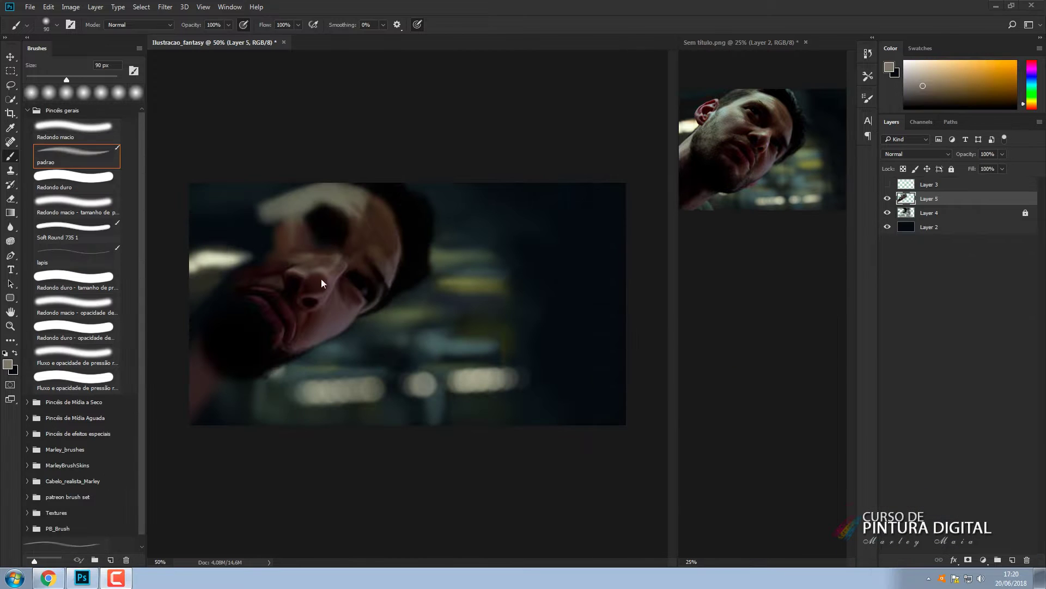
Add a pale grey-green highlight along the side of the nose, reducing the brush to 20 px.
{"action": "key", "text": "bracketleft"}
{"action": "key", "text": "bracketleft"}
{"action": "key", "text": "bracketleft"}
{"action": "left_click_drag", "start_coordinate": [289, 261], "coordinate": [295, 258]}
{"action": "key", "text": "bracketleft"}
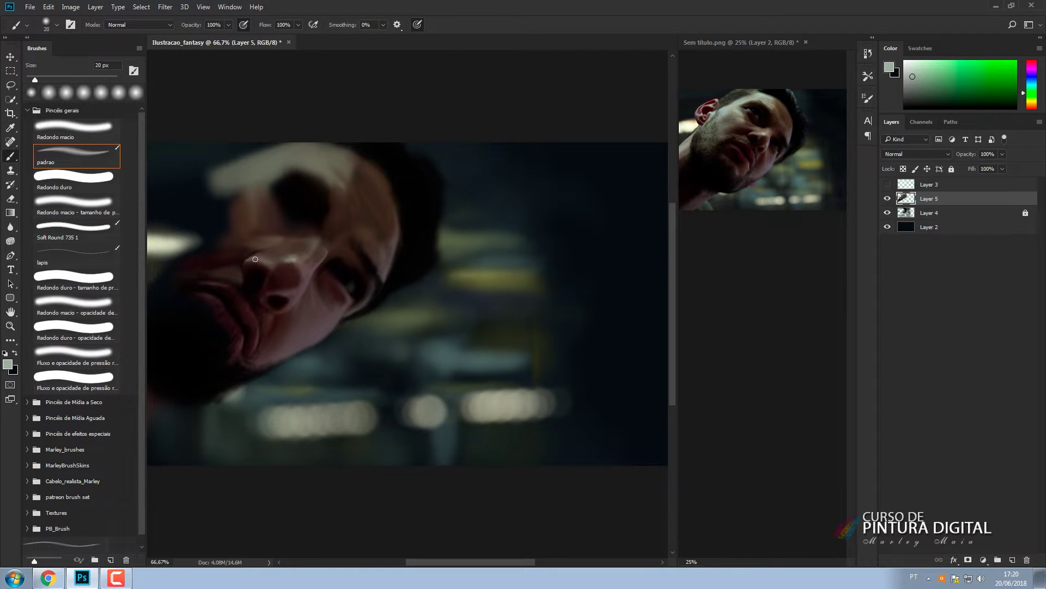
Refine the nose highlights with a greyish violet sampled from the reference, using brush sizes from 25 px down to 15 px.
{"action": "left_click", "coordinate": [770, 135], "text": "alt"}
{"action": "key", "text": "bracketright"}
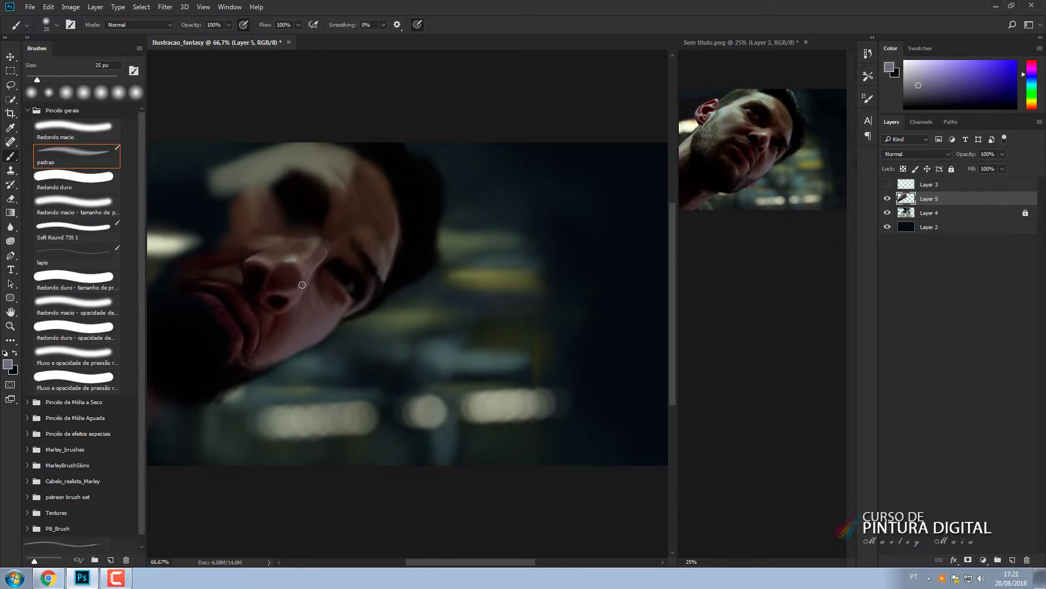
{"action": "key", "text": "bracketleft"}
{"action": "key", "text": "bracketleft"}
{"action": "key", "text": "bracketleft"}
{"action": "key", "text": "bracketright"}
{"action": "key", "text": "bracketleft"}
Shade the nose contours with reddish brown and dark red tones sampled from the reference, using a 15 to 25 px brush.
{"action": "left_click", "coordinate": [747, 150], "text": "alt"}
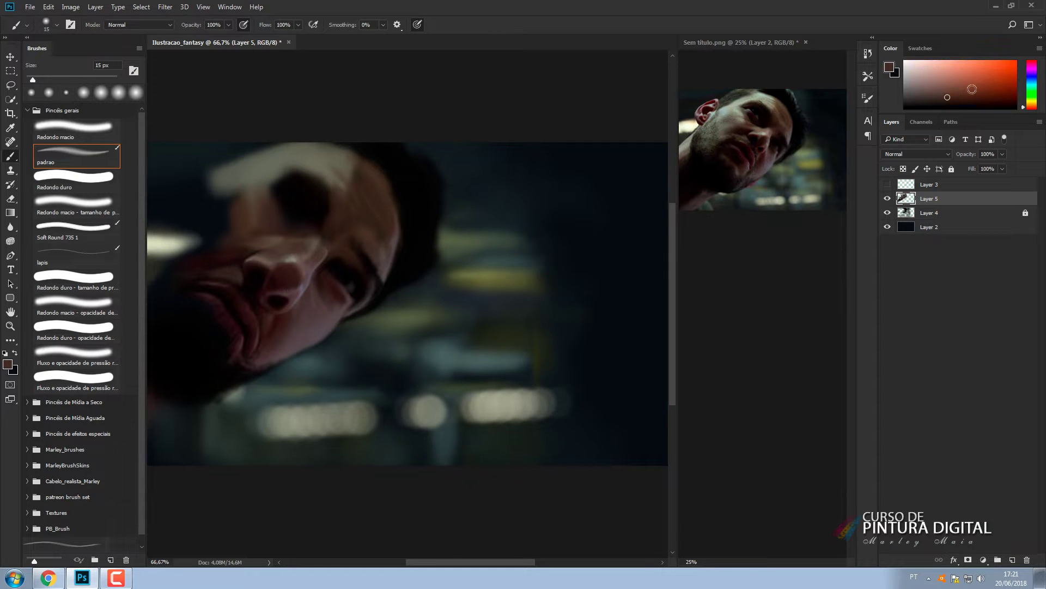
{"action": "key", "text": "bracketright"}
{"action": "left_click", "coordinate": [763, 155], "text": "alt"}
{"action": "key", "text": "bracketright"}
{"action": "key", "text": "bracketleft"}
{"action": "key", "text": "bracketright"}
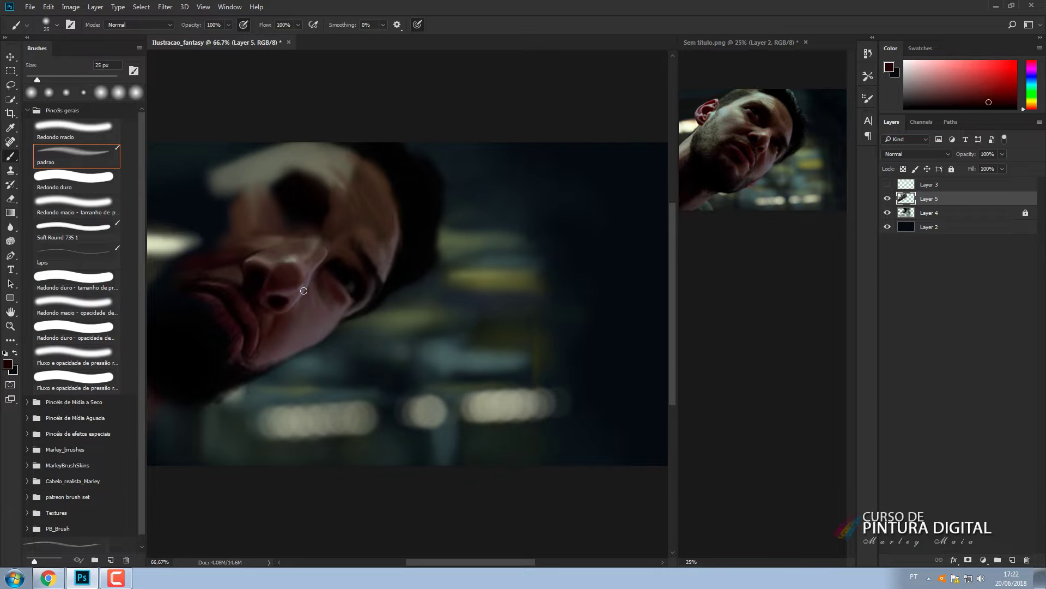
Deepen the shadow between the nostrils and upper lip with a near-black sampled from the painting, using a 40 px brush.
{"action": "key", "text": "bracketright"}
{"action": "key", "text": "bracketright"}
{"action": "left_click", "coordinate": [970, 95]}
{"action": "key", "text": "bracketright"}
{"action": "left_click", "coordinate": [284, 285], "text": "alt"}
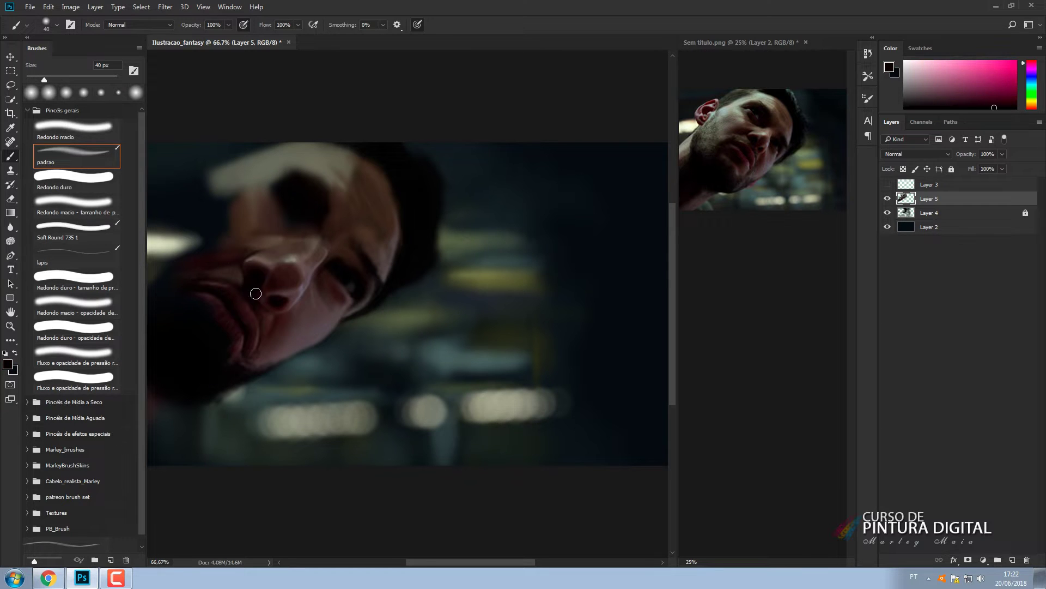
{"action": "key", "text": "bracketright"}
{"action": "key", "text": "bracketright"}
{"action": "key", "text": "bracketright"}
Add fine greyish mauve highlights beside the lips with a tone sampled from the nose, using a 10 to 20 px brush.
{"action": "left_click", "coordinate": [302, 286], "text": "alt"}
{"action": "left_click", "coordinate": [305, 282], "text": "alt"}
{"action": "key", "text": "bracketleft"}
{"action": "key", "text": "bracketleft"}
{"action": "key", "text": "bracketleft"}
{"action": "key", "text": "bracketleft"}
{"action": "key", "text": "bracketleft"}
{"action": "key", "text": "bracketleft"}
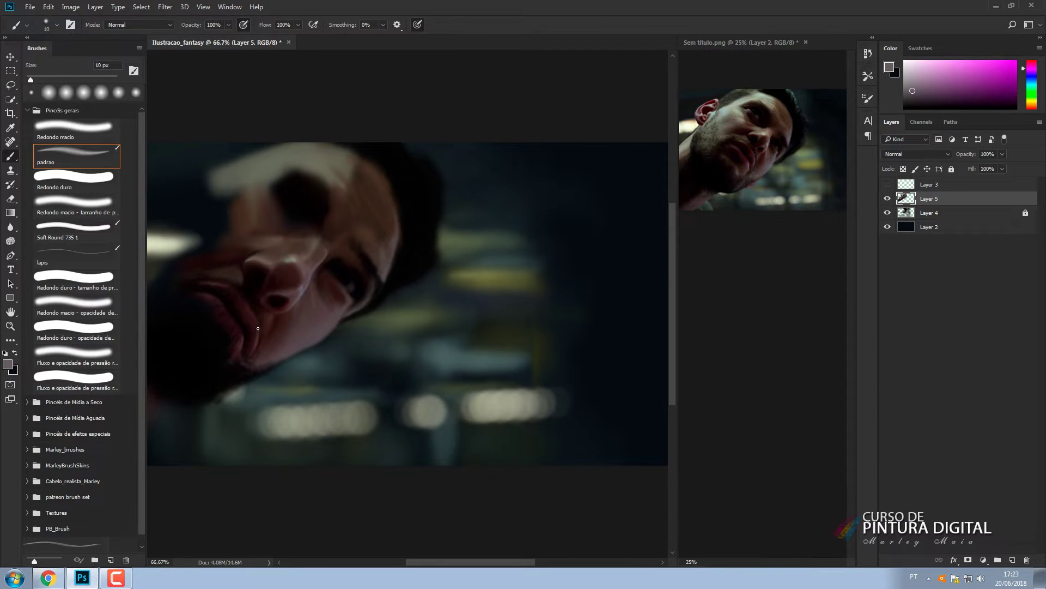
{"action": "key", "text": "bracketright"}
{"action": "key", "text": "bracketright"}
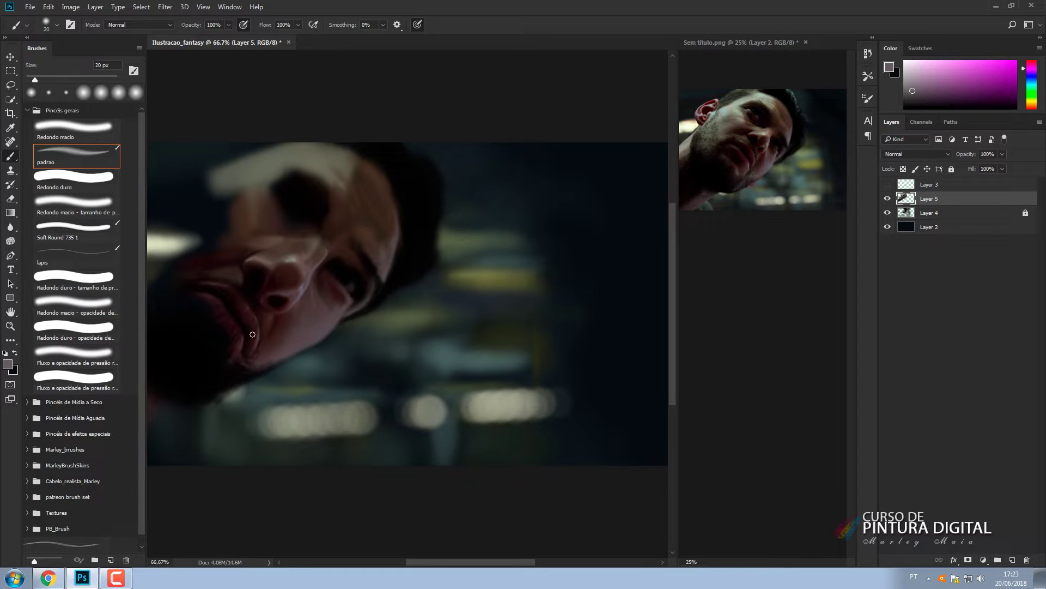
Darken the mouth corner and the chin edge with near-black tones sampled around the lips, using a 50 px brush.
{"action": "left_click", "coordinate": [253, 334], "text": "alt"}
{"action": "key", "text": "bracketright"}
{"action": "key", "text": "bracketright"}
{"action": "left_click", "coordinate": [250, 340], "text": "alt"}
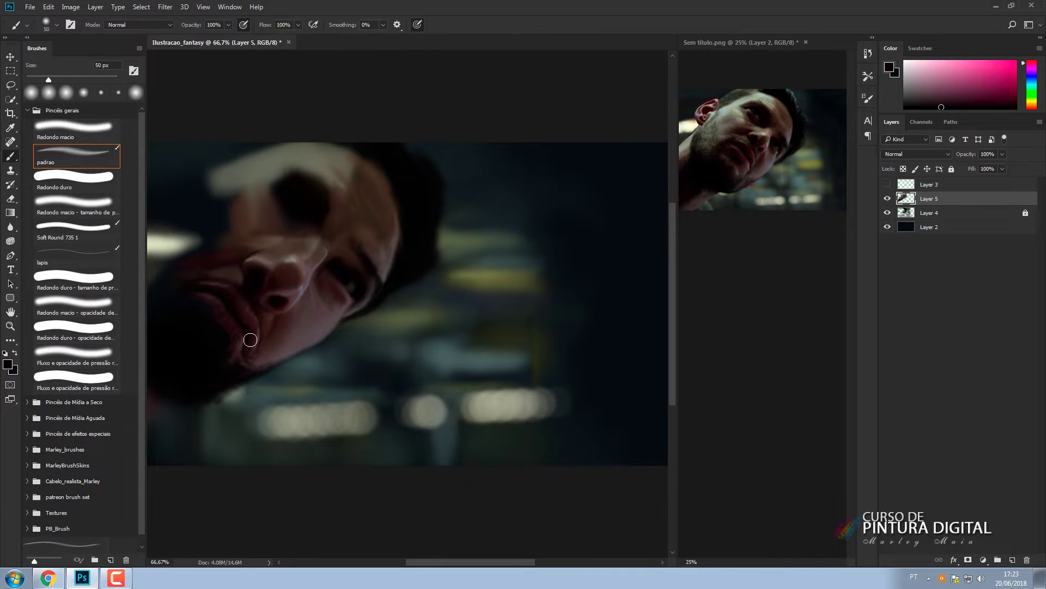
{"action": "left_click", "coordinate": [202, 301], "text": "alt"}
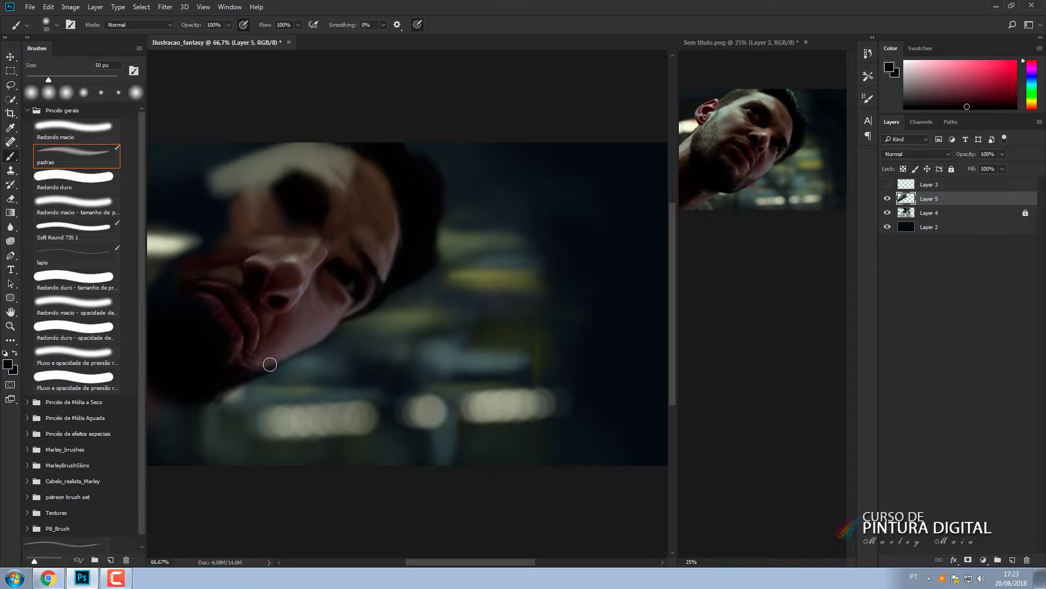
Reduce the brush to 25 px and refine the lip contours with dark tones sampled around the mouth.
{"action": "left_click", "coordinate": [260, 335], "text": "alt"}
{"action": "key", "text": "bracketleft"}
{"action": "key", "text": "bracketleft"}
{"action": "key", "text": "bracketleft"}
{"action": "key", "text": "bracketright"}
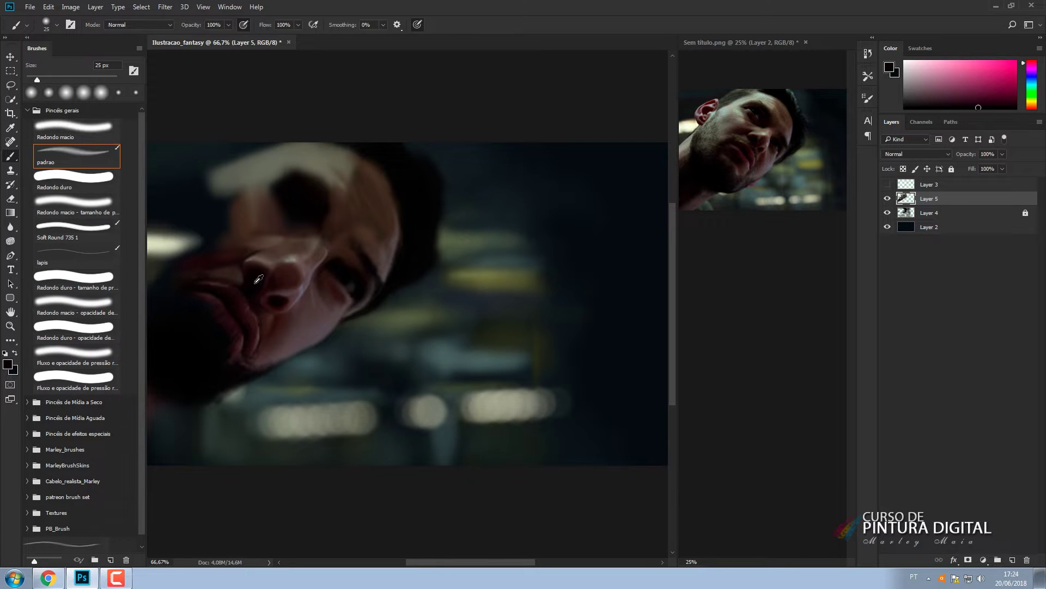
{"action": "left_click", "coordinate": [256, 312], "text": "alt"}
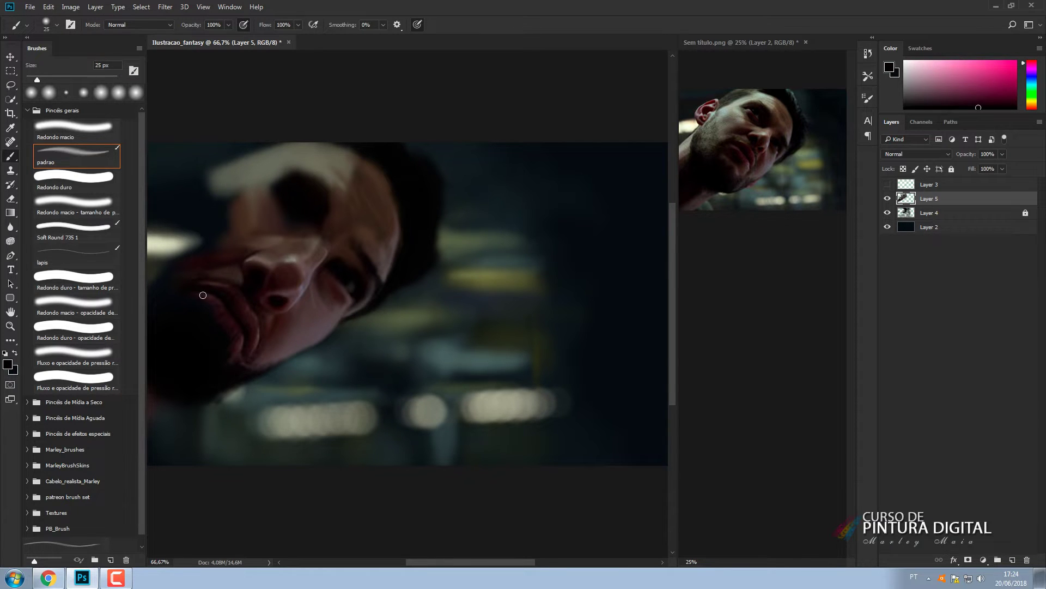
Lighten the skin beside the mouth corner with a greyish mauve sampled from the cheek, using a 20 px brush.
{"action": "left_click", "coordinate": [268, 355], "text": "alt"}
{"action": "left_click", "coordinate": [268, 359], "text": "alt"}
{"action": "key", "text": "bracketleft"}
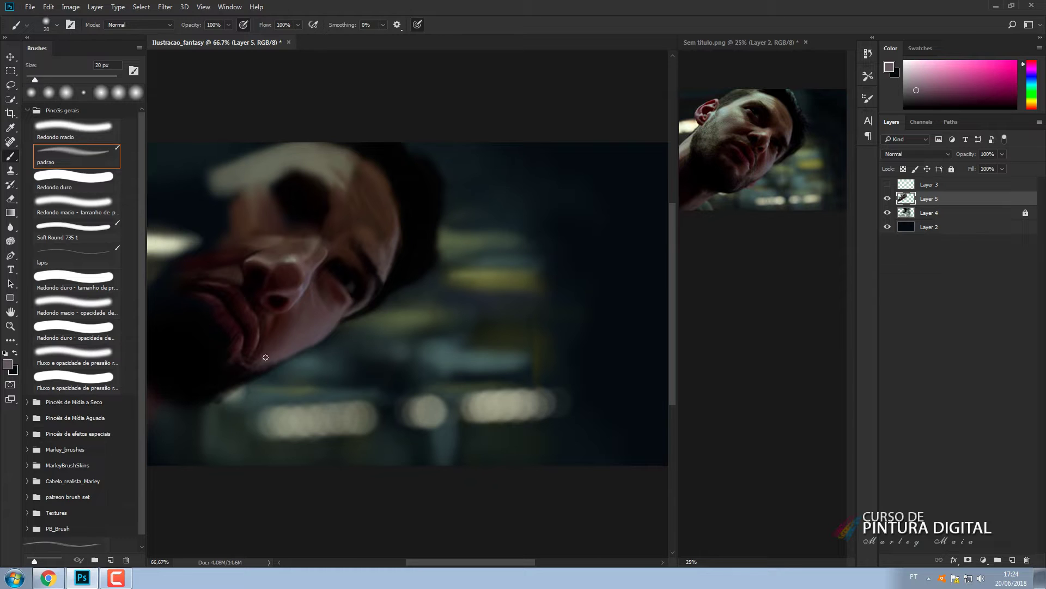
Warm the lower cheek with a dark red sampled from the painting, using a 40 px brush.
{"action": "left_click", "coordinate": [281, 327], "text": "alt"}
{"action": "key", "text": "bracketright"}
{"action": "key", "text": "bracketright"}
{"action": "key", "text": "bracketright"}
{"action": "left_click", "coordinate": [289, 303], "text": "alt"}
{"action": "key", "text": "bracketright"}
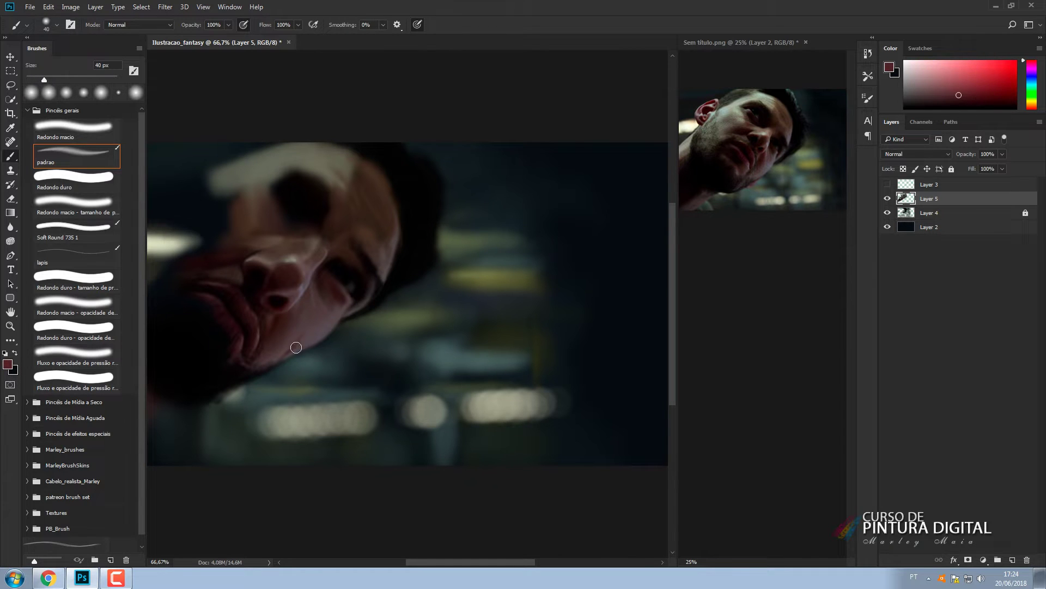
Reduce the brush to 15 px and add thin mauve highlights along the cheek fold with tones sampled from the cheek.
{"action": "left_click", "coordinate": [274, 362], "text": "alt"}
{"action": "key", "text": "bracketleft"}
{"action": "key", "text": "bracketleft"}
{"action": "key", "text": "bracketleft"}
{"action": "key", "text": "bracketleft"}
{"action": "left_click", "coordinate": [287, 344], "text": "alt"}
{"action": "key", "text": "bracketleft"}
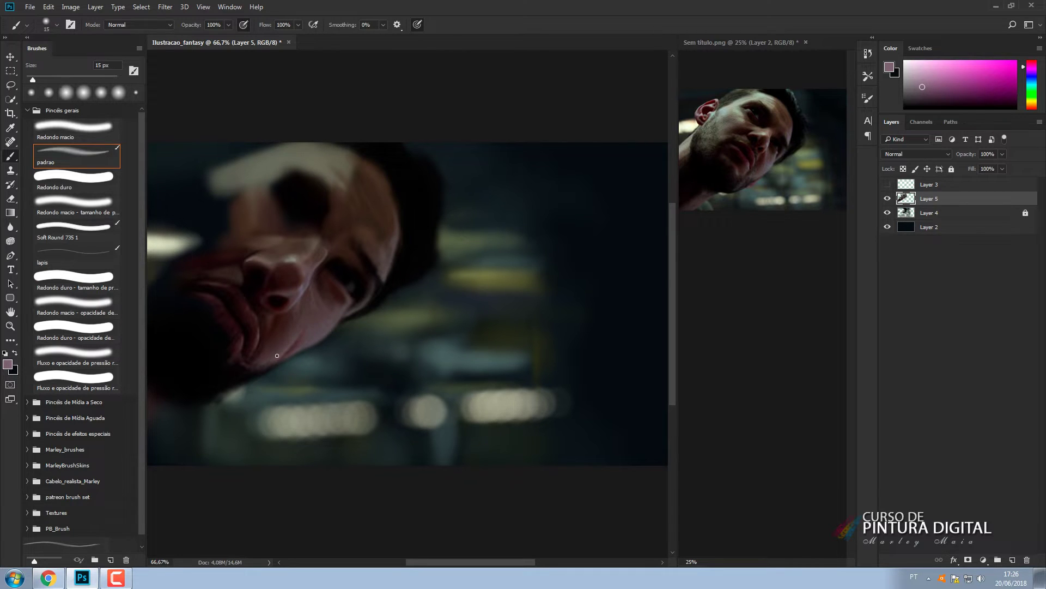
Refine the skin beneath the lower eye with muted mauve tones sampled around it, using the 15 px brush.
{"action": "left_click", "coordinate": [351, 295], "text": "alt"}
{"action": "left_click", "coordinate": [344, 291], "text": "alt"}
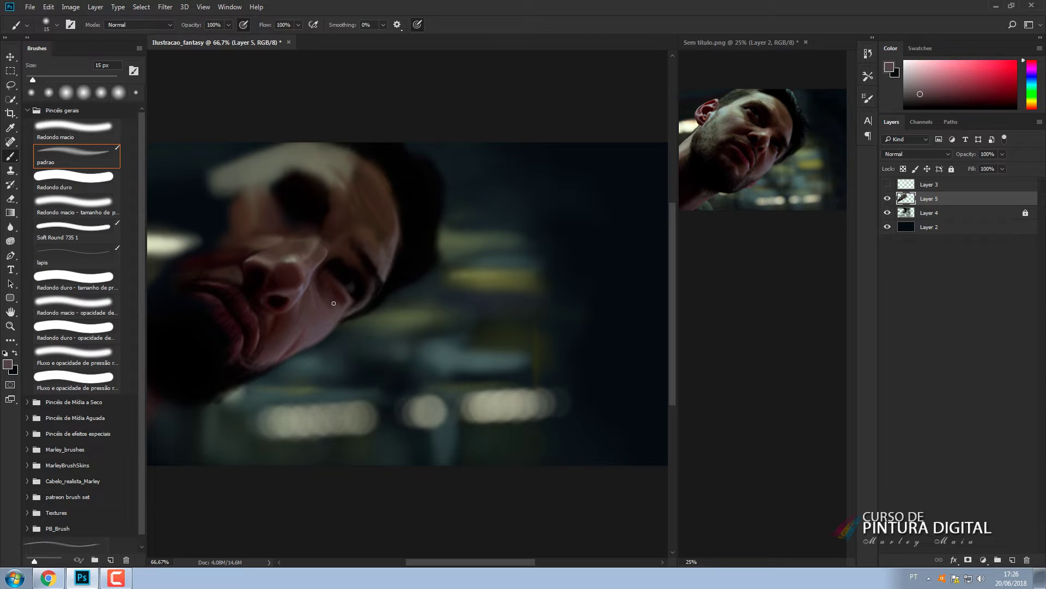
{"action": "left_click", "coordinate": [329, 292], "text": "alt"}
Enlarge the brush to 60 px and shade around the lower eye with a dark red sampled beside it.
{"action": "left_click", "coordinate": [348, 298], "text": "alt"}
{"action": "key", "text": "bracketright"}
{"action": "key", "text": "bracketright"}
{"action": "key", "text": "bracketright"}
{"action": "key", "text": "bracketright"}
{"action": "key", "text": "bracketright"}
{"action": "key", "text": "bracketright"}
{"action": "key", "text": "bracketright"}
{"action": "key", "text": "bracketright"}
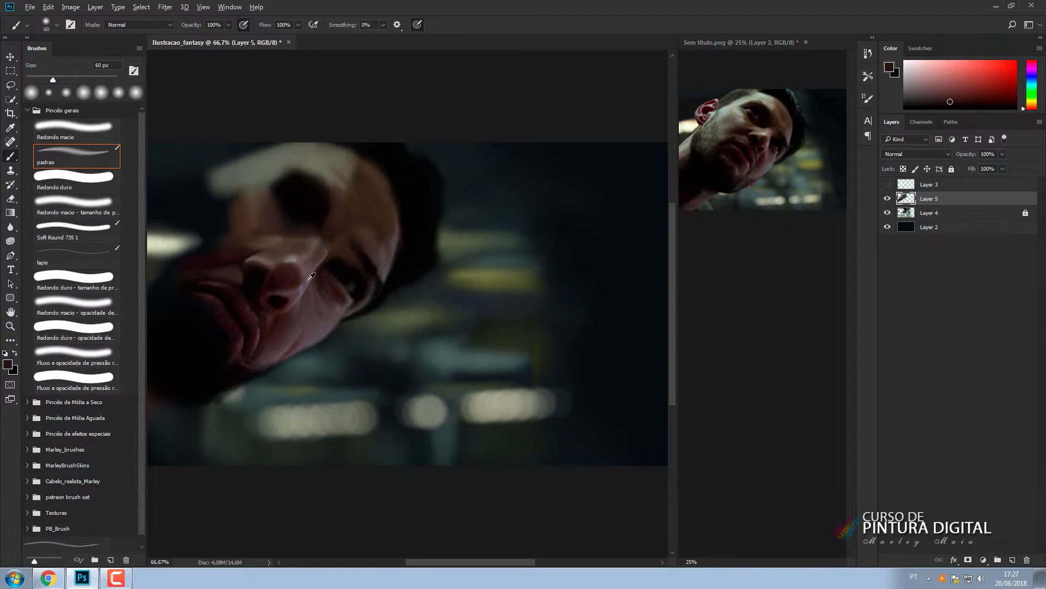
Reduce the brush to 15 px and touch up the lower eye area with a greyish mauve sampled from the cheek.
{"action": "left_click", "coordinate": [329, 312], "text": "alt"}
{"action": "key", "text": "bracketleft"}
{"action": "key", "text": "bracketleft"}
{"action": "key", "text": "bracketleft"}
{"action": "key", "text": "bracketleft"}
{"action": "key", "text": "bracketleft"}
{"action": "key", "text": "bracketleft"}
{"action": "key", "text": "bracketleft"}
{"action": "key", "text": "bracketleft"}
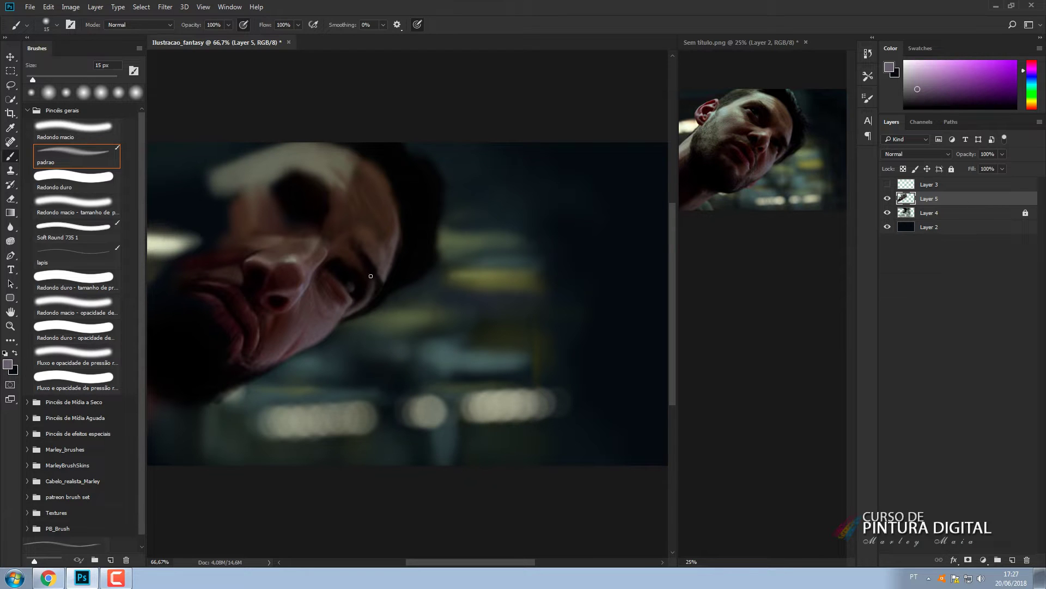
Define the eyebrow above the lower eye with a near-black tone sampled at its edge, using a 9 px brush.
{"action": "key", "text": "bracketleft"}
{"action": "key", "text": "bracketleft"}
{"action": "left_click", "coordinate": [382, 268], "text": "alt"}
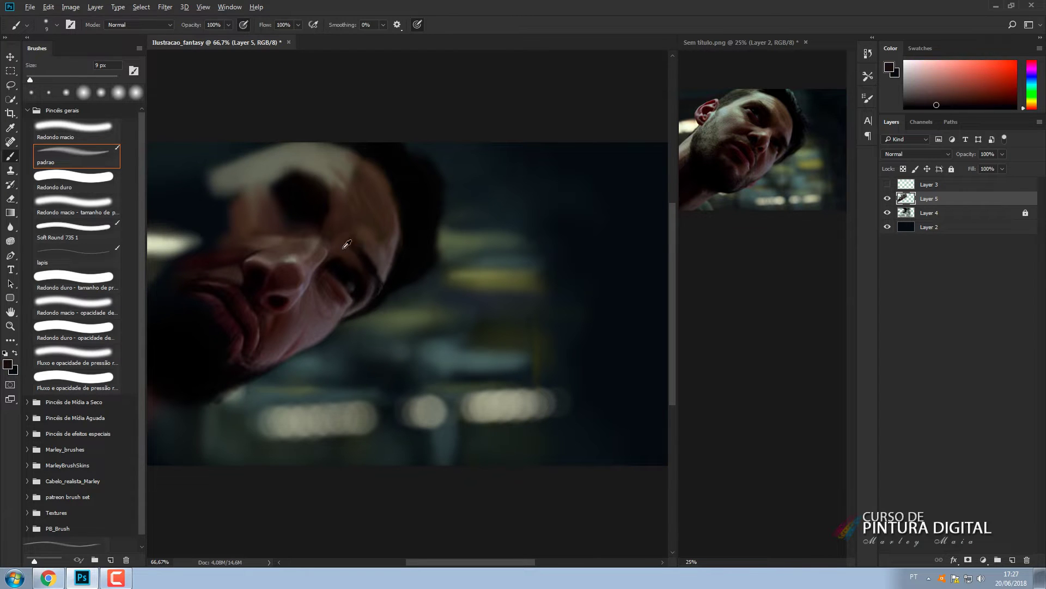
Enlarge the brush to 60 px and soften the lower eye's brow and socket with a dark red.
{"action": "key", "text": "bracketright"}
{"action": "key", "text": "bracketright"}
{"action": "key", "text": "bracketright"}
{"action": "key", "text": "bracketright"}
{"action": "key", "text": "bracketright"}
{"action": "key", "text": "bracketright"}
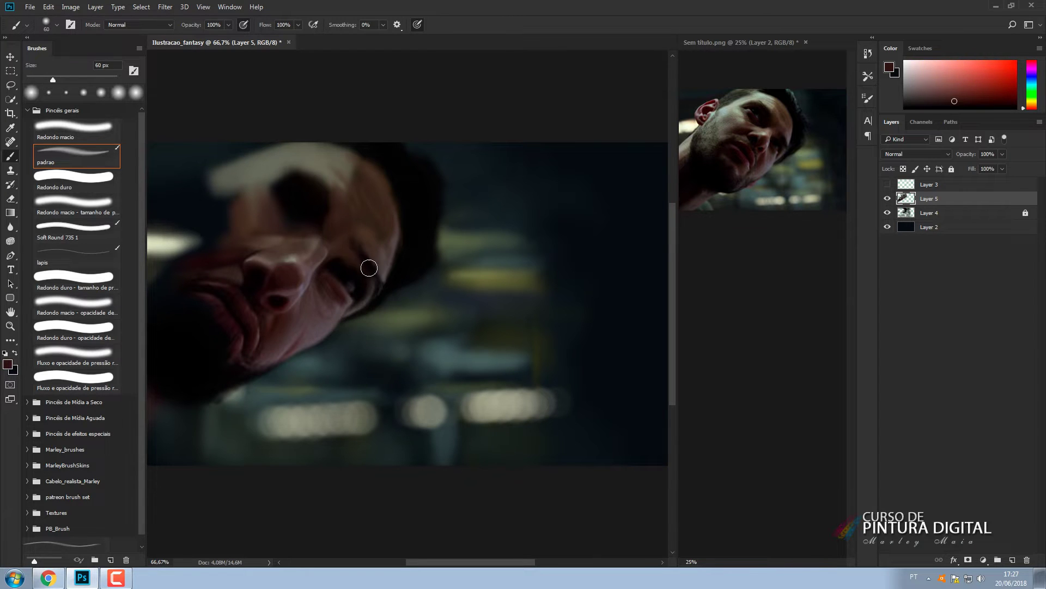
Blend the forehead beside the eyebrow with brown tones sampled from the skin, using brush sizes from 25 to 90 px.
{"action": "left_click", "coordinate": [343, 230], "text": "alt"}
{"action": "key", "text": "bracketleft"}
{"action": "key", "text": "bracketleft"}
{"action": "key", "text": "bracketleft"}
{"action": "key", "text": "bracketleft"}
{"action": "left_click", "coordinate": [368, 239], "text": "alt"}
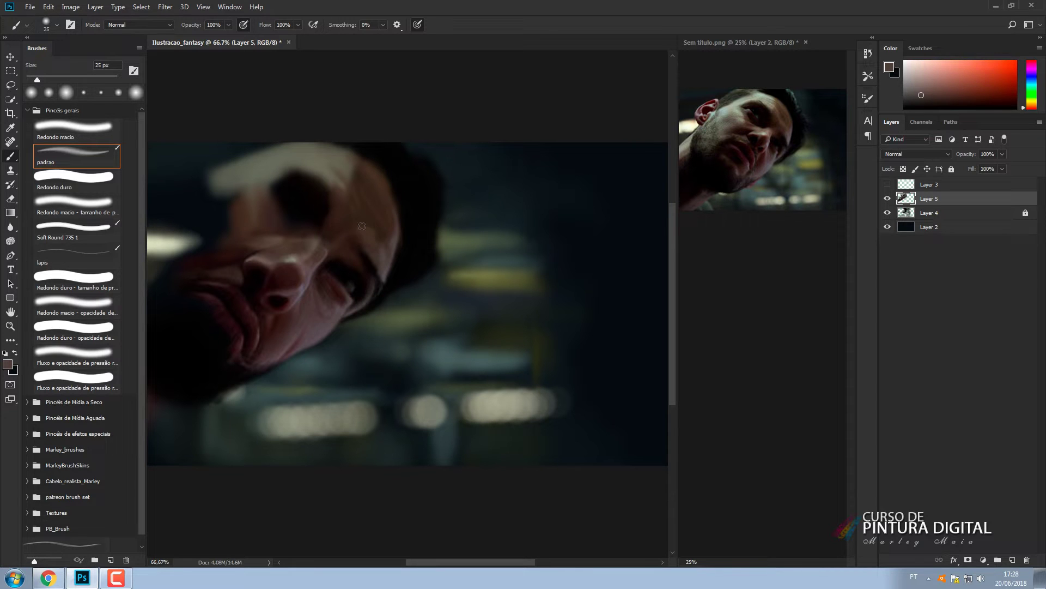
{"action": "left_click", "coordinate": [367, 231], "text": "alt"}
{"action": "left_click", "coordinate": [357, 230], "text": "alt"}
{"action": "key", "text": "bracketright"}
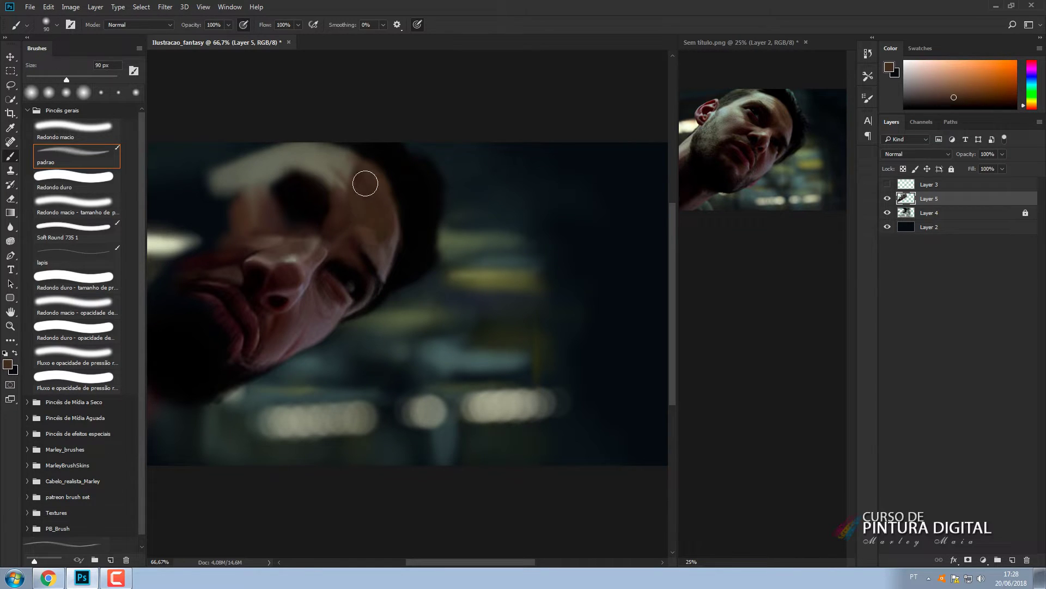
Paint thin greyish mauve strokes on the forehead near the eyebrow, using brush sizes of 15 and 10 px.
{"action": "left_click", "coordinate": [402, 235], "text": "alt"}
{"action": "key", "text": "bracketright"}
{"action": "key", "text": "bracketleft"}
{"action": "key", "text": "bracketleft"}
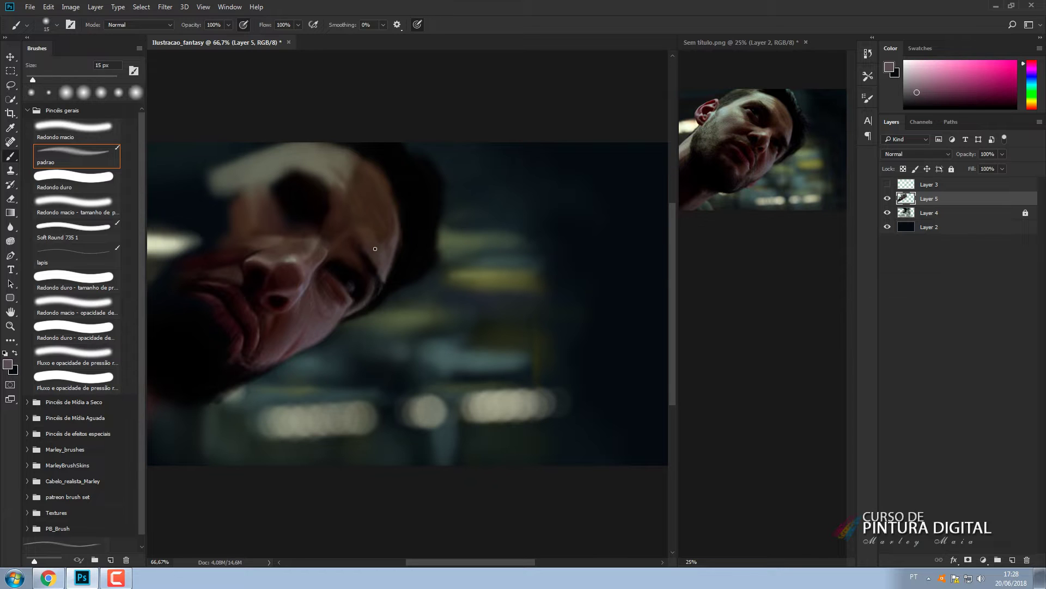
{"action": "key", "text": "bracketright"}
{"action": "key", "text": "bracketright"}
{"action": "key", "text": "bracketright"}
{"action": "key", "text": "bracketright"}
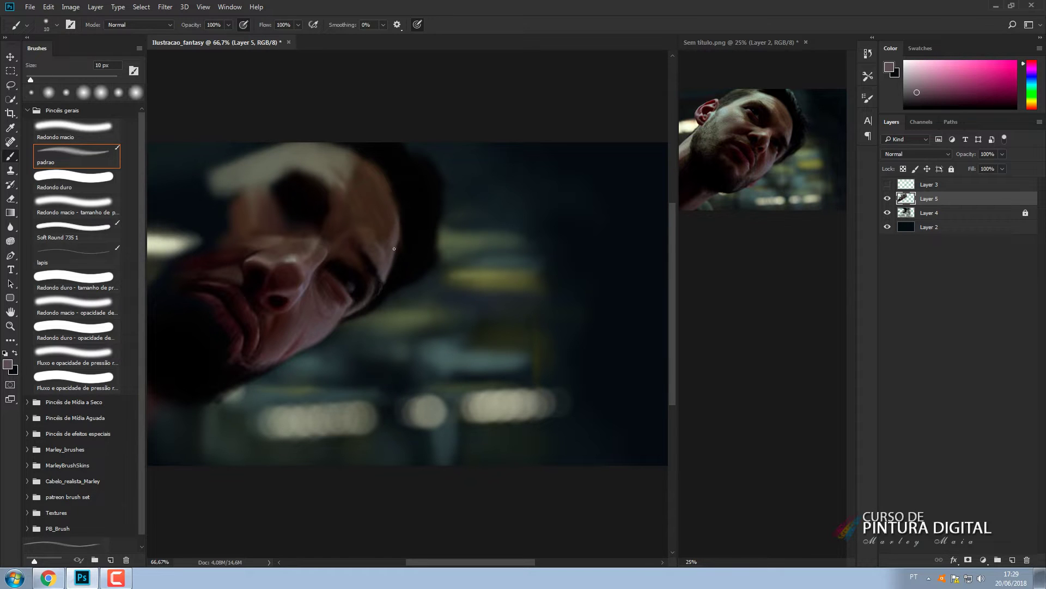
Warm the forehead with a brown sampled from the reference face, using brush sizes of 30 and 40 px.
{"action": "left_click", "coordinate": [769, 134], "text": "alt"}
{"action": "key", "text": "bracketleft"}
{"action": "key", "text": "bracketleft"}
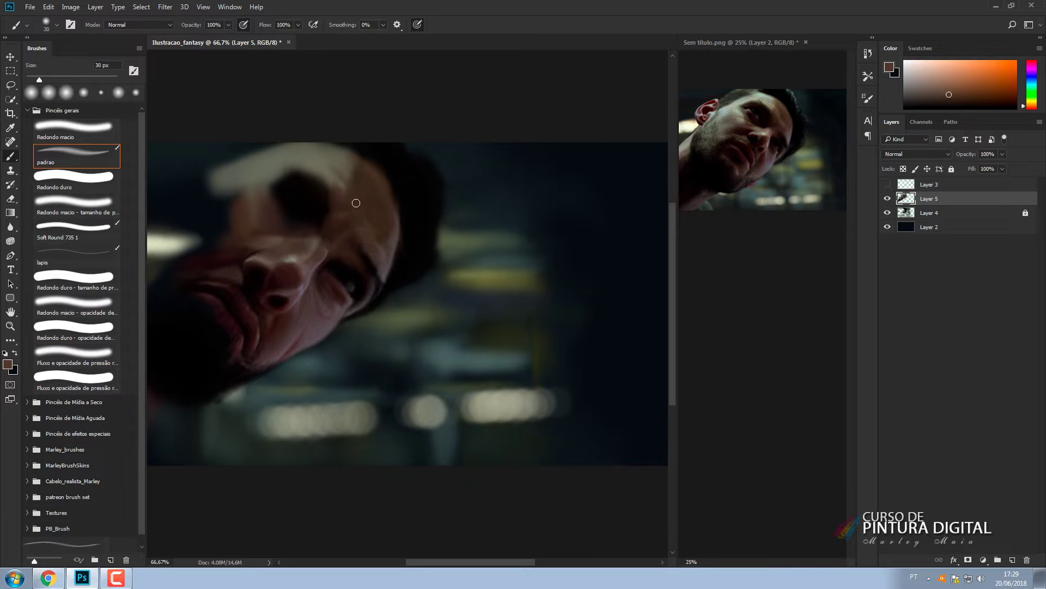
{"action": "key", "text": "bracketright"}
{"action": "key", "text": "bracketright"}
{"action": "key", "text": "bracketright"}
{"action": "key", "text": "bracketright"}
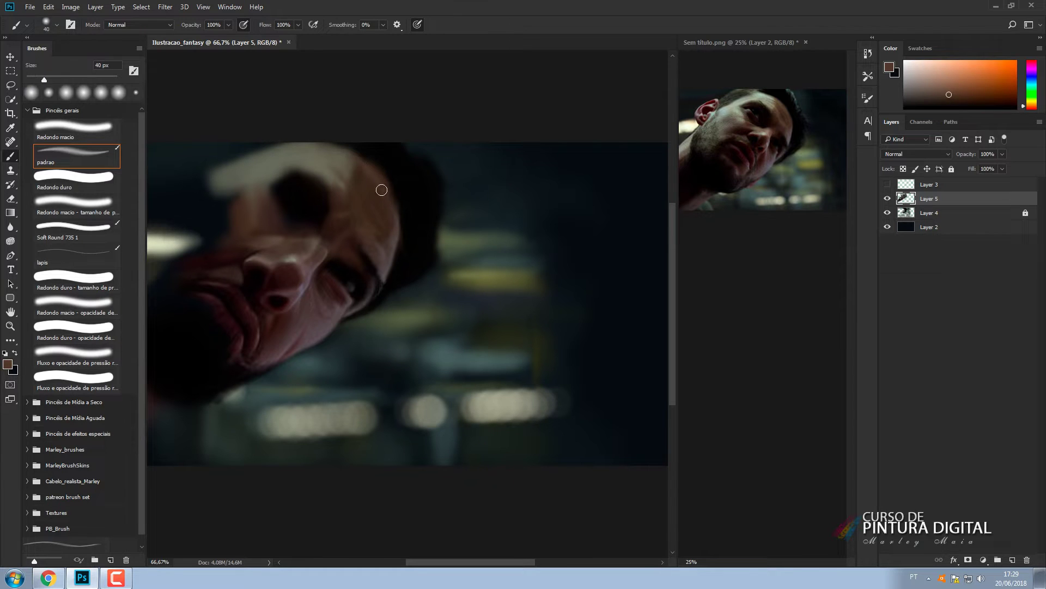
Darken the hairline and paint hair strands with tones sampled from the reference hair, reducing the brush to 35 px and picking a dark blue-grey.
{"action": "left_click", "coordinate": [374, 168], "text": "alt"}
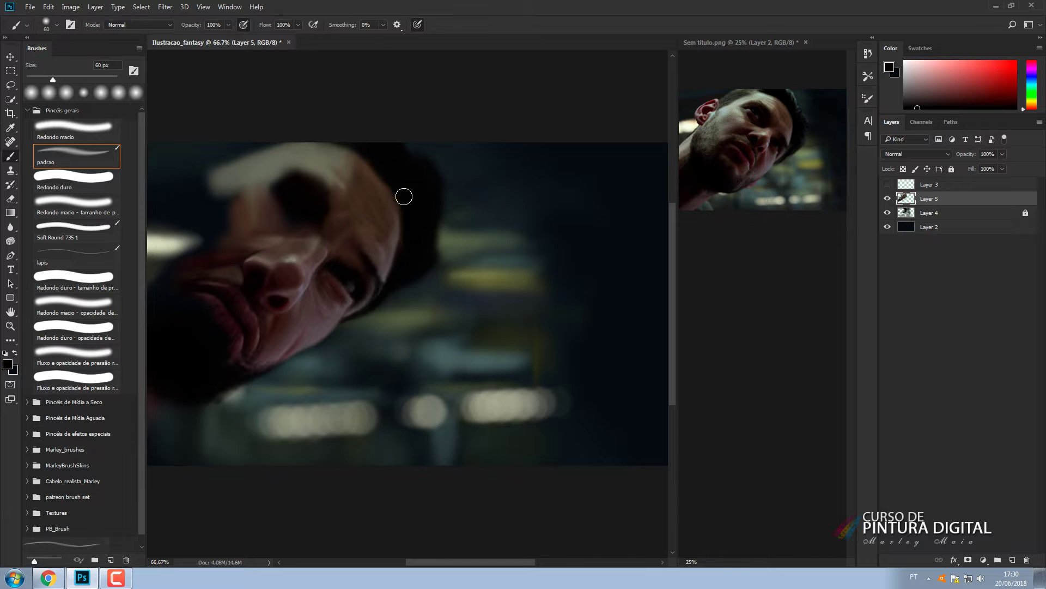
{"action": "left_click", "coordinate": [792, 96], "text": "alt"}
{"action": "key", "text": "bracketleft"}
{"action": "key", "text": "bracketleft"}
{"action": "key", "text": "bracketleft"}
{"action": "key", "text": "bracketleft"}
{"action": "mouse_move", "coordinate": [402, 156]}
{"action": "left_mouse_down"}
{"action": "mouse_move", "coordinate": [418, 157]}
{"action": "mouse_move", "coordinate": [438, 197]}
{"action": "left_mouse_up"}
{"action": "left_click", "coordinate": [931, 102]}
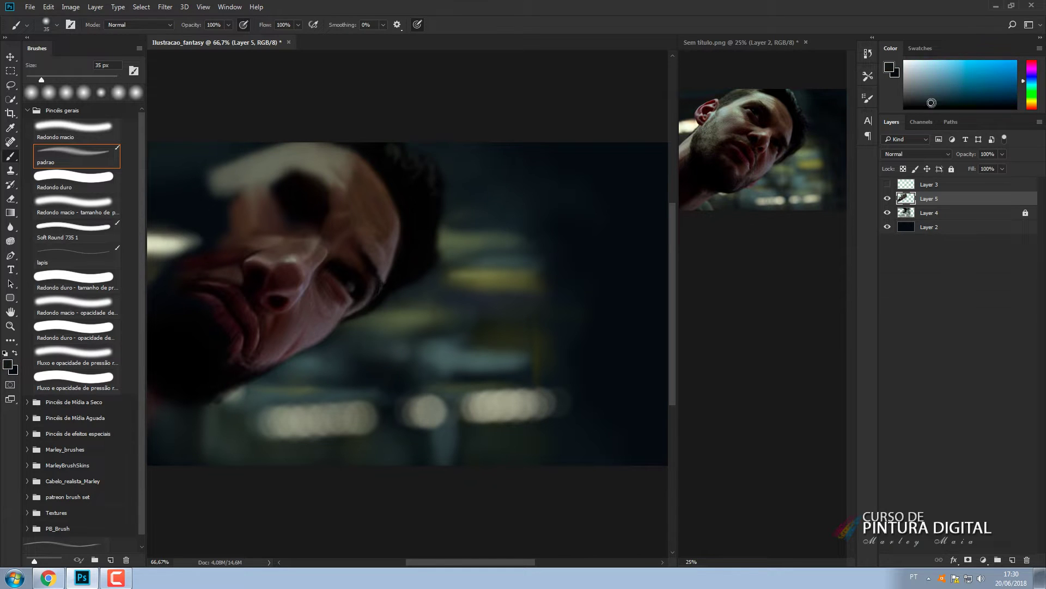
Break up the outer edge of the hair with black strands sampled from the hair, using a 20 px brush.
{"action": "left_click", "coordinate": [422, 223], "text": "alt"}
{"action": "key", "text": "bracketleft"}
{"action": "key", "text": "bracketleft"}
{"action": "key", "text": "bracketleft"}
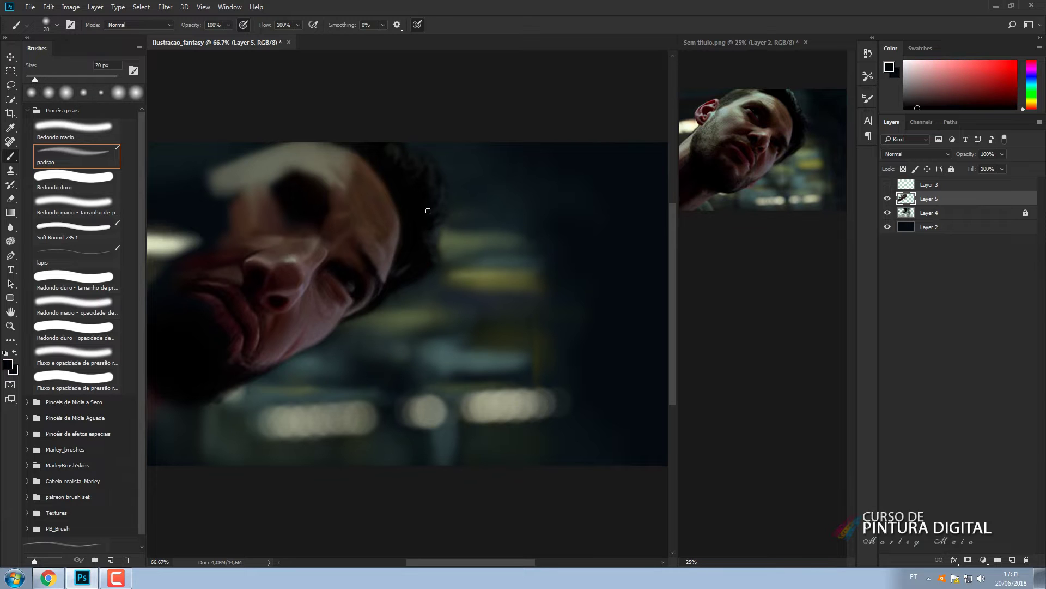
Add teal-grey highlights to the hair from a lightened reference tone, and separate the strands with a sampled near-black.
{"action": "left_click", "coordinate": [791, 91], "text": "alt"}
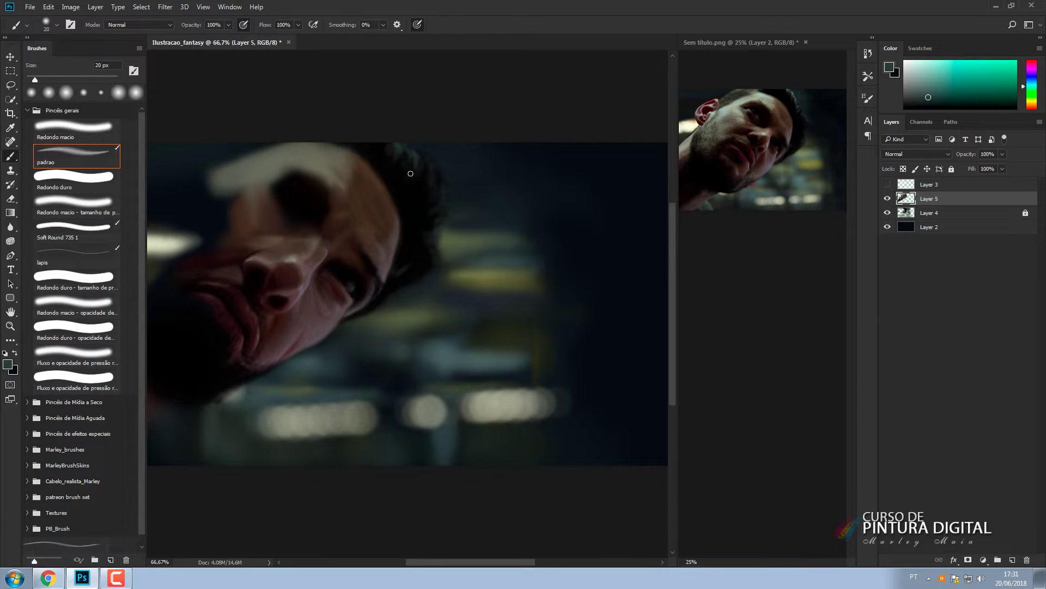
{"action": "left_click", "coordinate": [927, 90]}
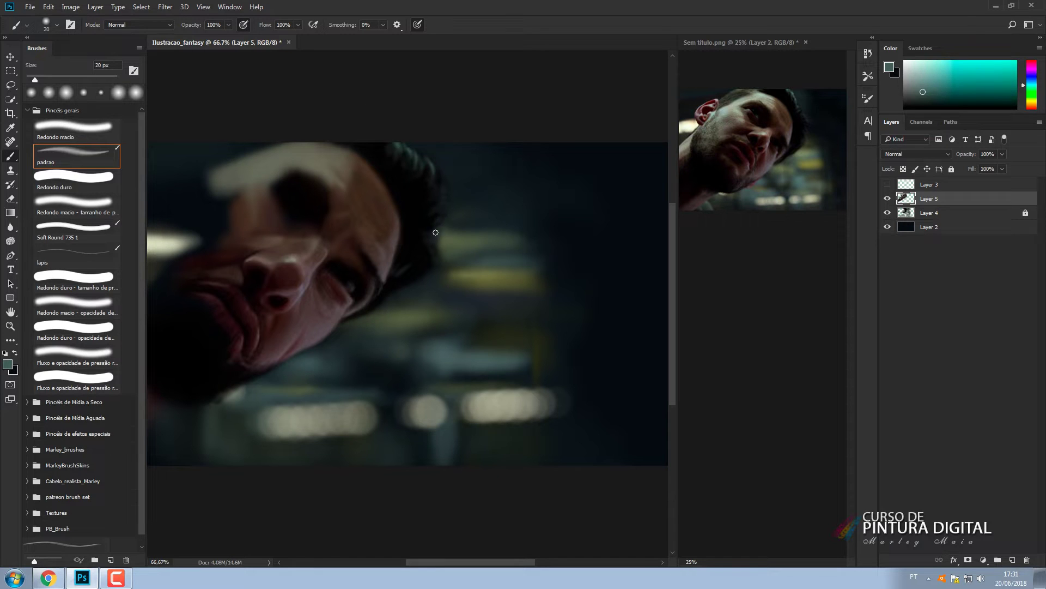
{"action": "left_click", "coordinate": [394, 168], "text": "alt"}
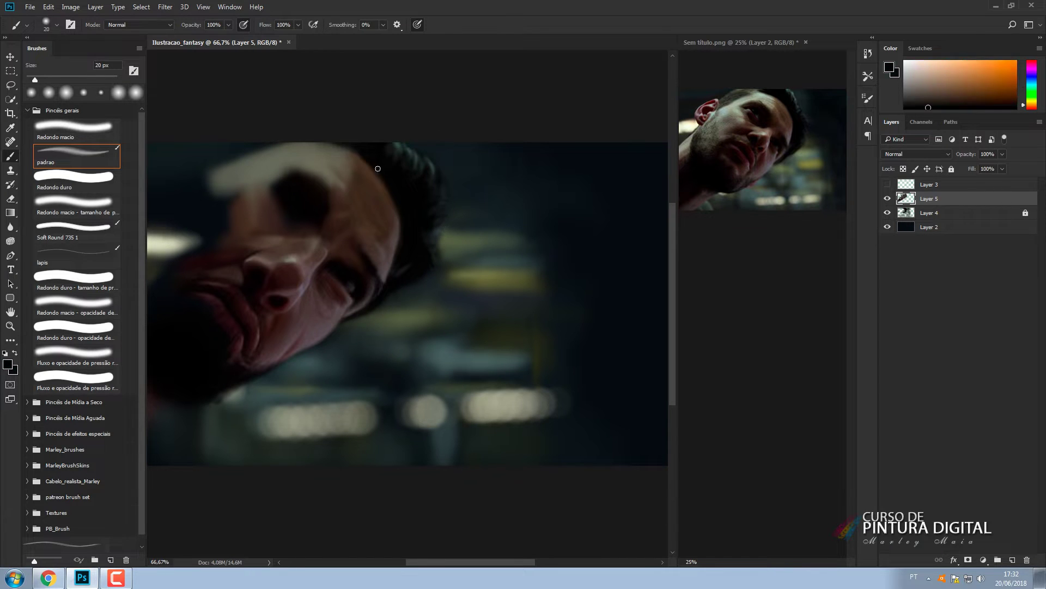
Block in the upper eye socket with a dark red sampled from the reference eye, enlarging the brush to 70 px.
{"action": "left_click", "coordinate": [755, 112], "text": "alt"}
{"action": "key", "text": "bracketright"}
{"action": "key", "text": "bracketright"}
{"action": "key", "text": "bracketright"}
{"action": "key", "text": "bracketright"}
{"action": "key", "text": "bracketright"}
{"action": "mouse_move", "coordinate": [286, 229]}
{"action": "left_mouse_down"}
{"action": "mouse_move", "coordinate": [266, 209]}
{"action": "mouse_move", "coordinate": [265, 190]}
{"action": "mouse_move", "coordinate": [285, 179]}
{"action": "mouse_move", "coordinate": [261, 181]}
{"action": "left_mouse_up"}
{"action": "key", "text": "bracketright"}
{"action": "key", "text": "bracketright"}
{"action": "key", "text": "bracketright"}
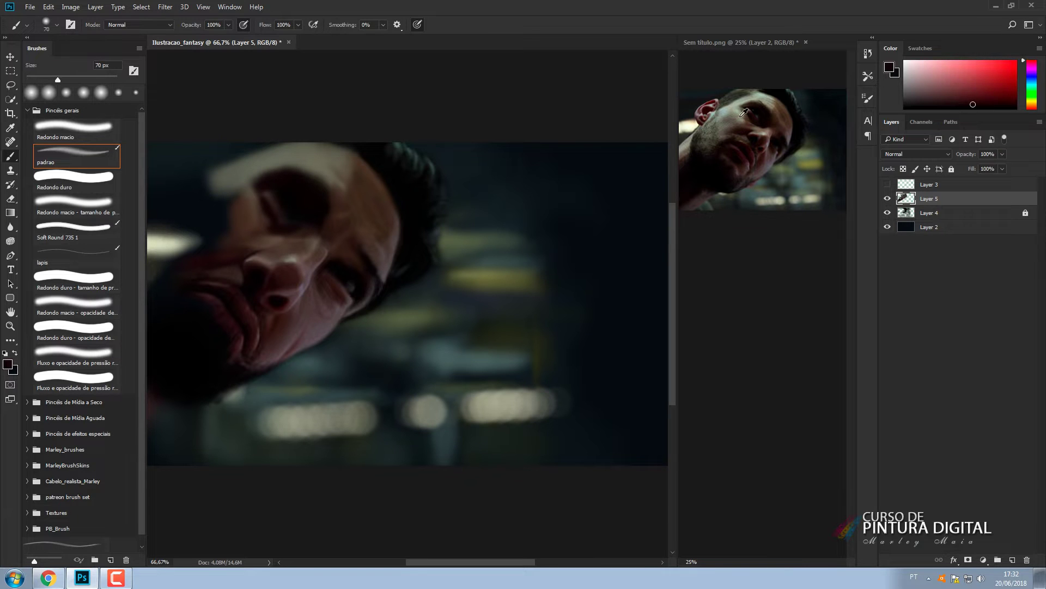
Enlarge the brush to 100 px and deepen the shadow around the outer side of the upper eye socket.
{"action": "left_click", "coordinate": [744, 113], "text": "alt"}
{"action": "key", "text": "bracketright"}
{"action": "key", "text": "bracketright"}
{"action": "key", "text": "bracketright"}
{"action": "left_click", "coordinate": [275, 218], "text": "alt"}
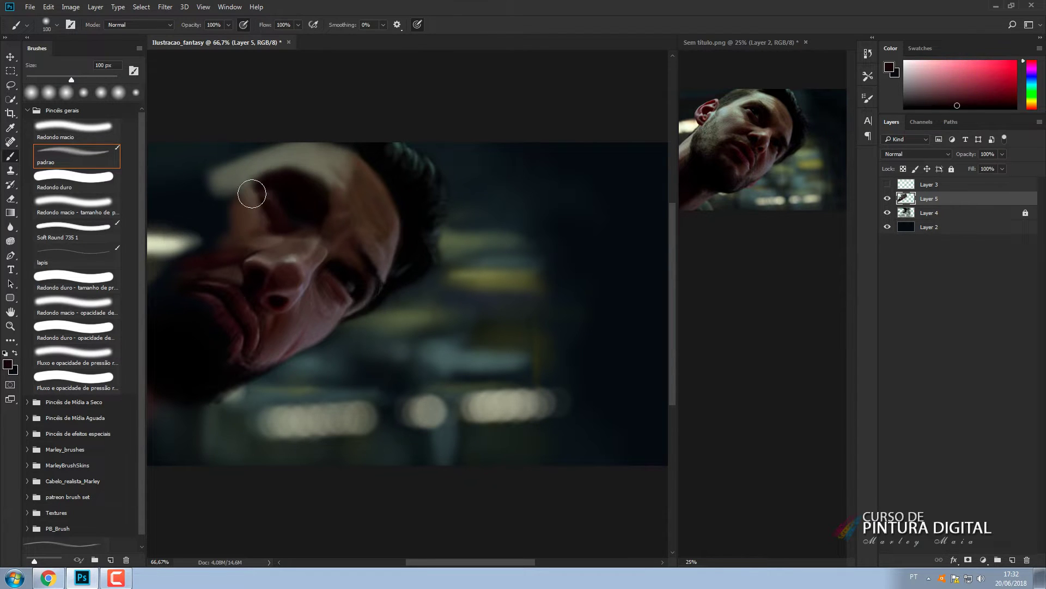
{"action": "left_click_drag", "start_coordinate": [253, 194], "coordinate": [263, 230]}
Reduce the brush to 45 and 25 px and lay a warm grey along the upper eye's lower lid.
{"action": "left_click", "coordinate": [279, 214], "text": "alt"}
{"action": "key", "text": "bracketleft"}
{"action": "key", "text": "bracketleft"}
{"action": "key", "text": "bracketleft"}
{"action": "key", "text": "bracketleft"}
{"action": "key", "text": "bracketleft"}
{"action": "key", "text": "bracketleft"}
{"action": "key", "text": "bracketleft"}
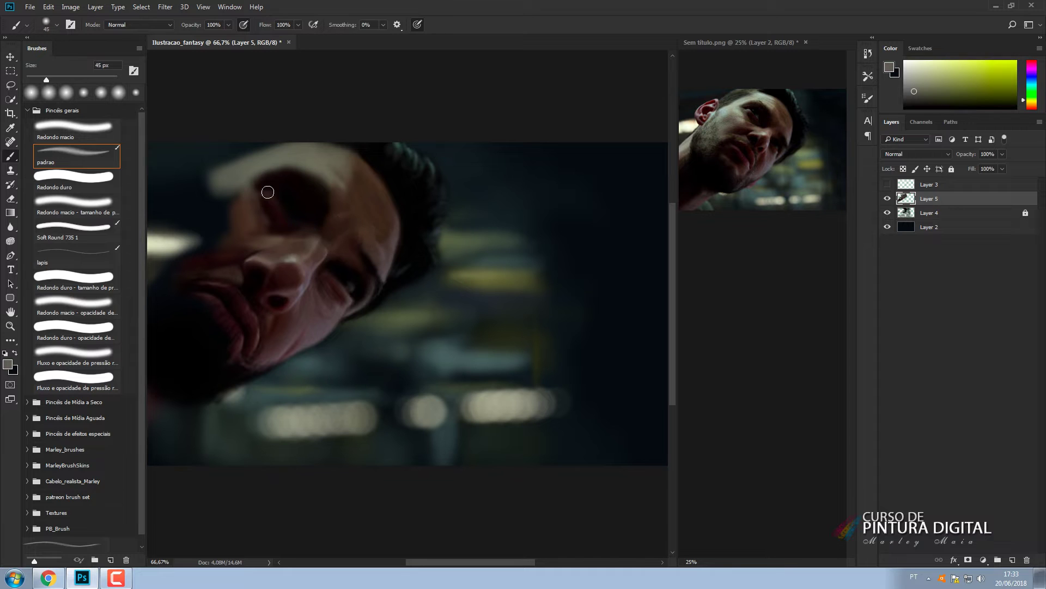
{"action": "key", "text": "bracketleft"}
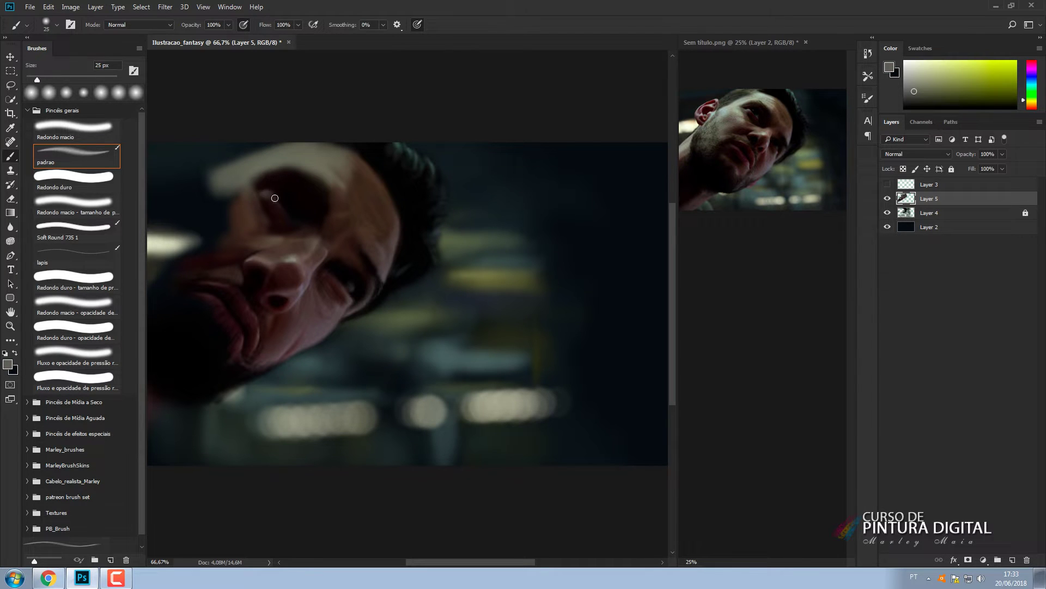
Extend the grey skin tone from the upper eye's outer corner across the temple, enlarging the brush to 60 px.
{"action": "key", "text": "bracketright"}
{"action": "key", "text": "bracketright"}
{"action": "mouse_move", "coordinate": [271, 196]}
{"action": "left_mouse_down"}
{"action": "mouse_move", "coordinate": [286, 213]}
{"action": "mouse_move", "coordinate": [237, 178]}
{"action": "mouse_move", "coordinate": [253, 190]}
{"action": "mouse_move", "coordinate": [308, 191]}
{"action": "mouse_move", "coordinate": [261, 209]}
{"action": "mouse_move", "coordinate": [238, 200]}
{"action": "mouse_move", "coordinate": [253, 230]}
{"action": "mouse_move", "coordinate": [229, 178]}
{"action": "left_mouse_up"}
{"action": "key", "text": "bracketleft"}
{"action": "key", "text": "bracketright"}
{"action": "key", "text": "bracketright"}
{"action": "key", "text": "bracketright"}
{"action": "left_click", "coordinate": [238, 200], "text": "alt"}
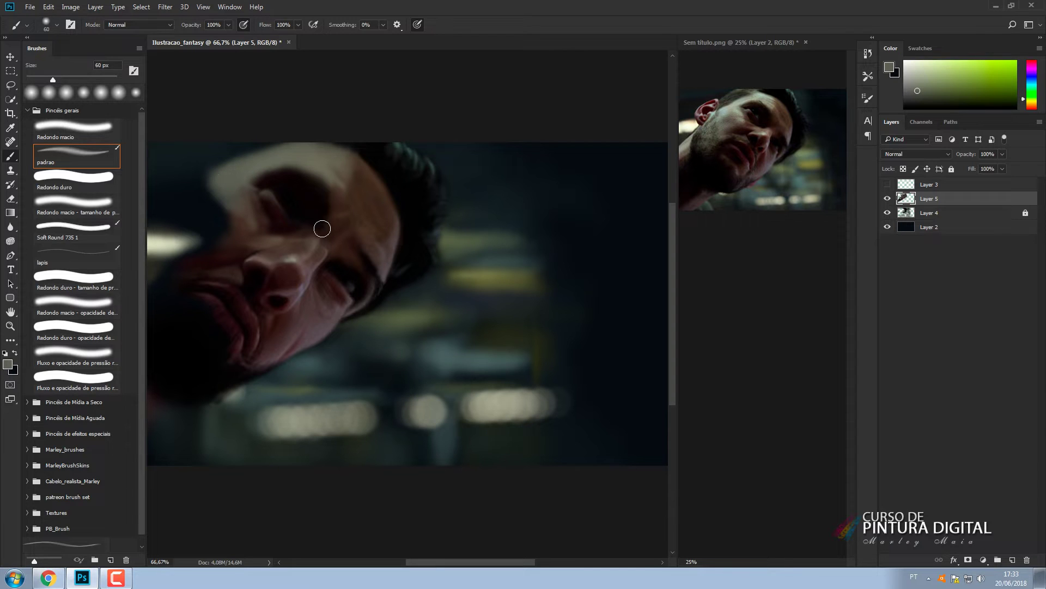
Darken the inside of the upper eye with a near-black sampled from its socket, reducing the brush to 45 px.
{"action": "left_click", "coordinate": [294, 206], "text": "alt"}
{"action": "key", "text": "bracketleft"}
{"action": "left_click_drag", "start_coordinate": [294, 206], "coordinate": [284, 201]}
{"action": "key", "text": "bracketleft"}
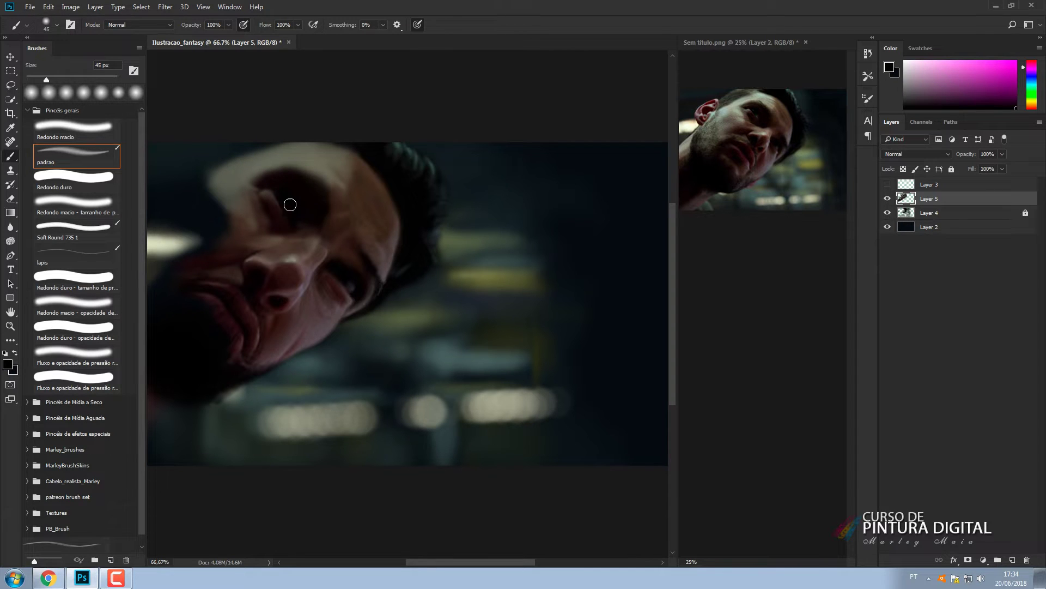
Model the skin around the upper eye with a greyish mauve sampled from the lower eye.
{"action": "left_click", "coordinate": [348, 284], "text": "alt"}
{"action": "left_click", "coordinate": [350, 283], "text": "alt"}
{"action": "key", "text": "bracketleft"}
{"action": "key", "text": "bracketleft"}
{"action": "key", "text": "bracketleft"}
{"action": "key", "text": "bracketright"}
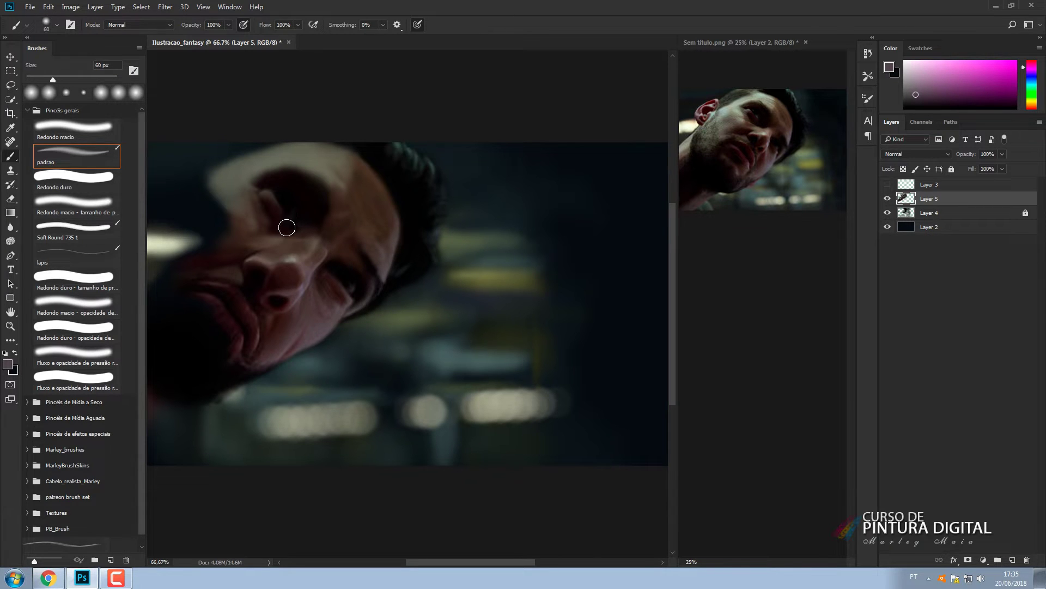
Shape the upper eye with a near-black sampled from its socket and a dark grey, enlarging the brush to 70 px.
{"action": "left_click", "coordinate": [298, 209], "text": "alt"}
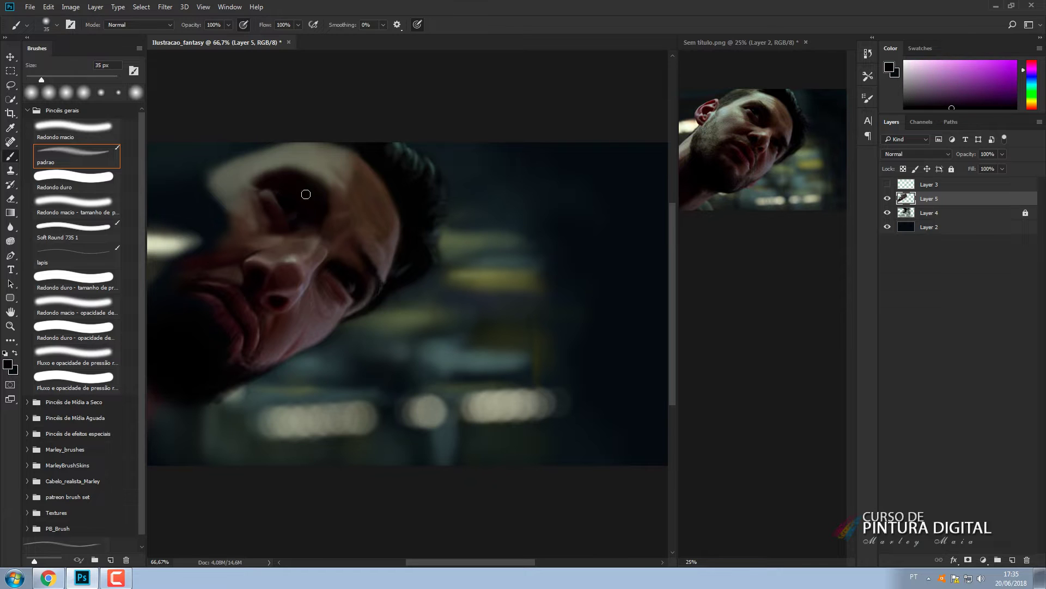
{"action": "key", "text": "bracketright"}
{"action": "key", "text": "bracketright"}
{"action": "key", "text": "bracketright"}
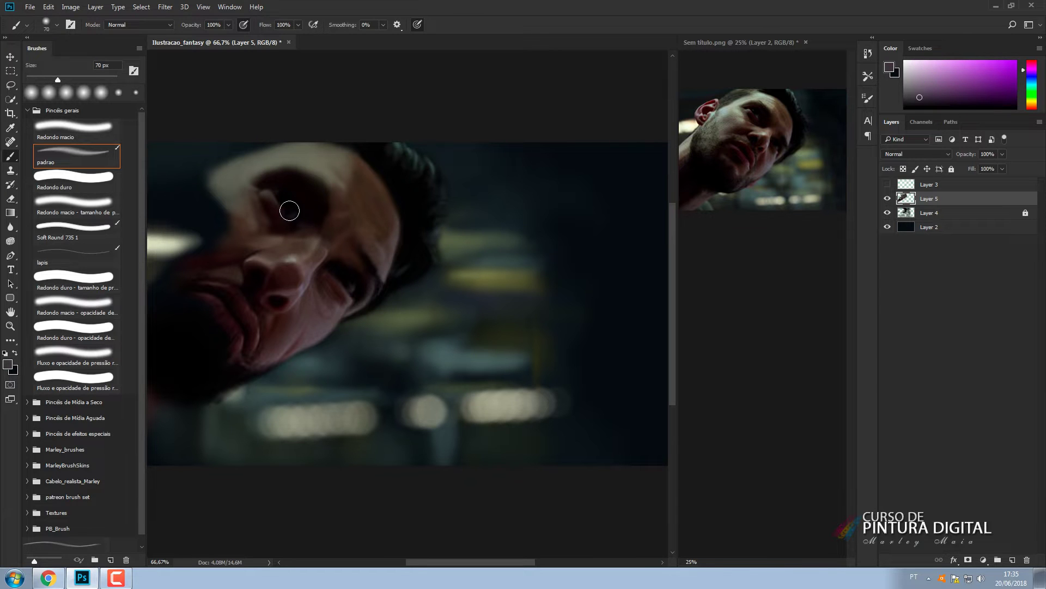
Refine the upper eye's iris and lid shadow with dark grey and near-black tones, using a 45 px brush.
{"action": "left_click", "coordinate": [349, 180], "text": "alt"}
{"action": "key", "text": "bracketleft"}
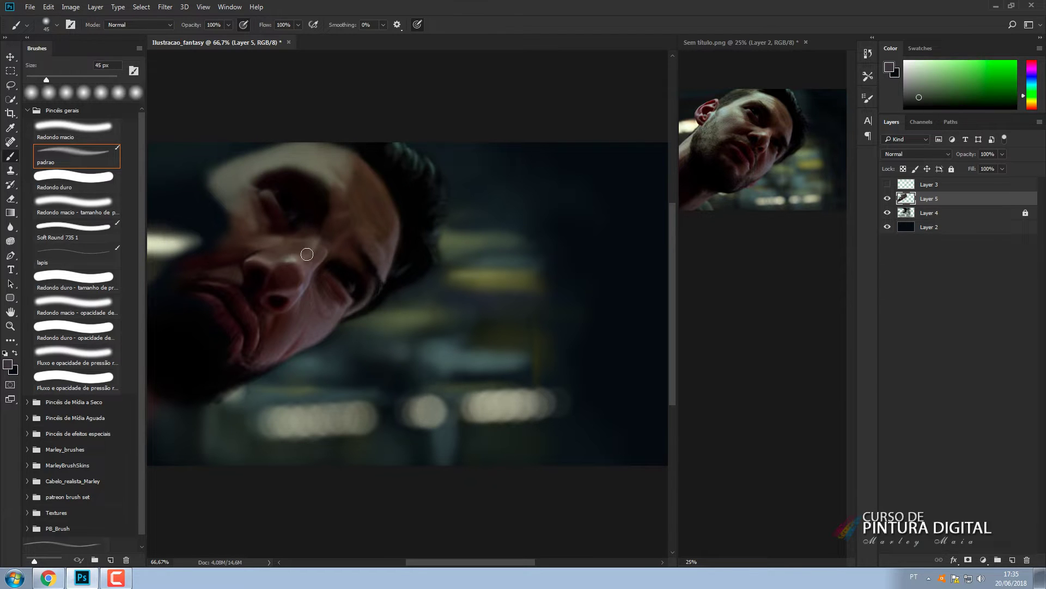
{"action": "left_click", "coordinate": [275, 191], "text": "alt"}
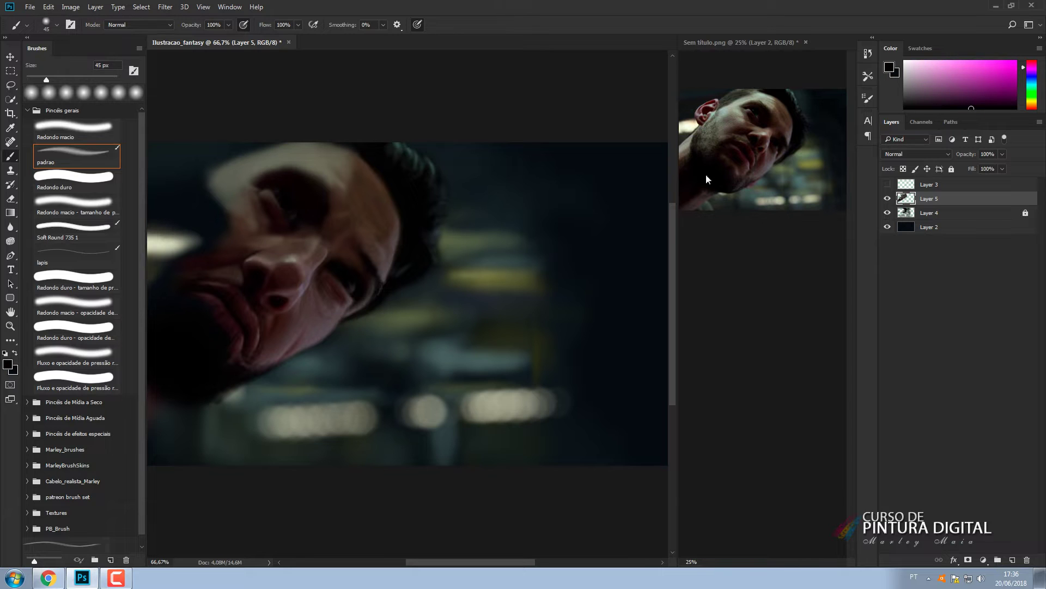
Reduce the brush to 15 px and add small light accents at the upper eye with a beige sampled from the temple.
{"action": "left_click", "coordinate": [246, 169], "text": "alt"}
{"action": "key", "text": "bracketleft"}
{"action": "key", "text": "bracketleft"}
{"action": "key", "text": "bracketleft"}
{"action": "key", "text": "bracketleft"}
{"action": "key", "text": "bracketleft"}
{"action": "key", "text": "bracketleft"}
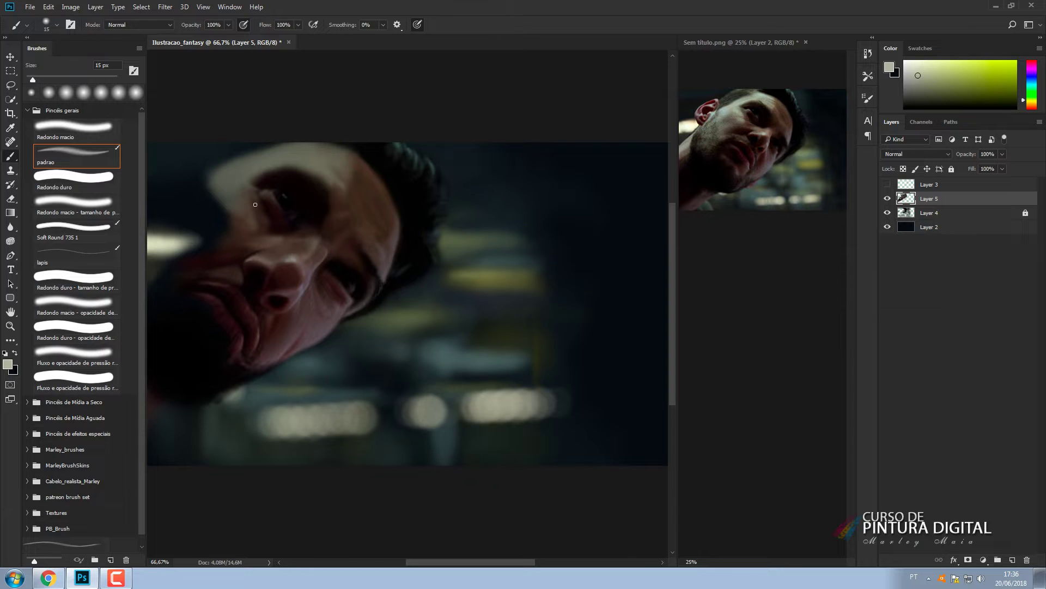
Paint the upper eye's lid with dark mauve tones sampled around it, using a 25 px brush.
{"action": "left_click", "coordinate": [277, 188], "text": "alt"}
{"action": "key", "text": "bracketright"}
{"action": "key", "text": "bracketright"}
{"action": "key", "text": "bracketright"}
{"action": "left_click", "coordinate": [275, 174], "text": "alt"}
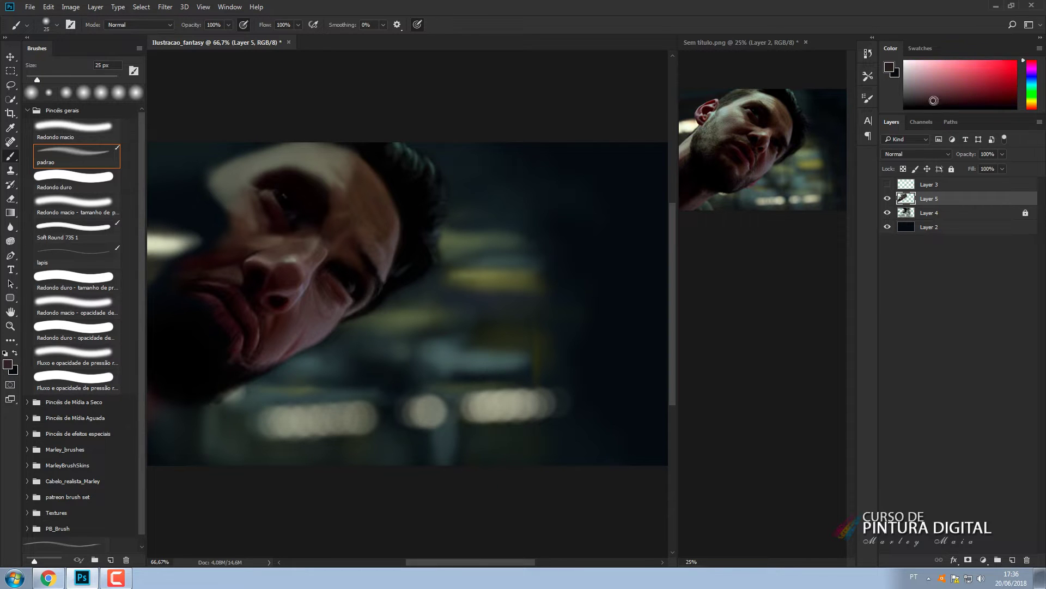
Enlarge the brush to 150 px and blend the dark mauve softly over the brow and forehead.
{"action": "key", "text": "bracketright"}
{"action": "key", "text": "bracketright"}
{"action": "key", "text": "bracketright"}
{"action": "key", "text": "bracketright"}
{"action": "key", "text": "bracketright"}
{"action": "key", "text": "bracketright"}
{"action": "key", "text": "bracketright"}
{"action": "key", "text": "bracketright"}
{"action": "key", "text": "bracketright"}
{"action": "key", "text": "bracketright"}
{"action": "key", "text": "bracketright"}
{"action": "key", "text": "bracketright"}
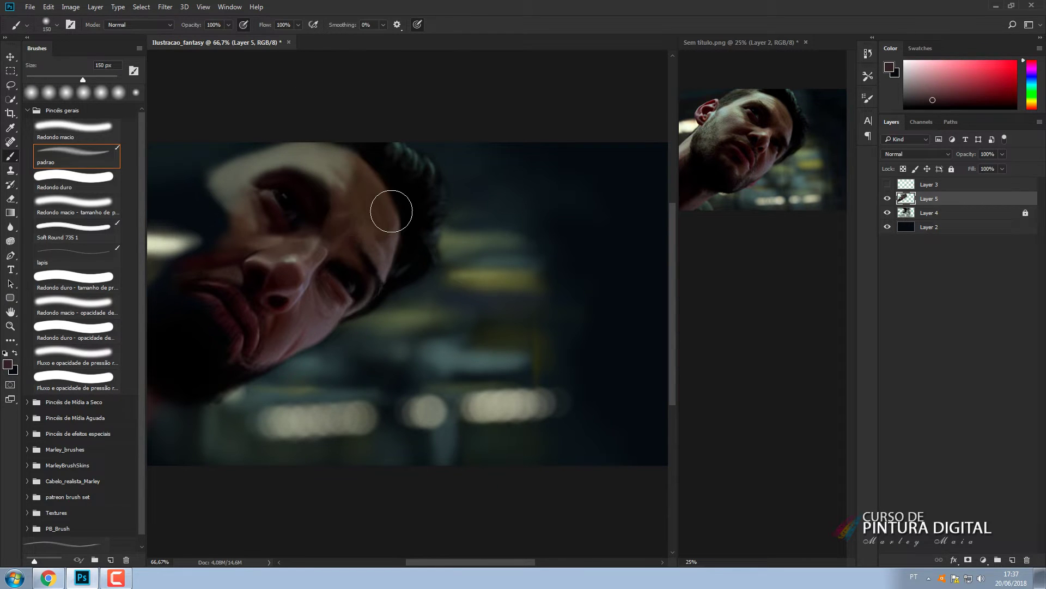
Reduce the brush to 20 px and refine the upper eye's lid and brow with a dark brown sampled beside the eye.
{"action": "left_click", "coordinate": [256, 196], "text": "alt"}
{"action": "key", "text": "bracketleft"}
{"action": "key", "text": "bracketleft"}
{"action": "key", "text": "bracketleft"}
{"action": "key", "text": "bracketleft"}
{"action": "key", "text": "bracketleft"}
{"action": "key", "text": "bracketleft"}
{"action": "key", "text": "bracketleft"}
{"action": "key", "text": "bracketleft"}
{"action": "key", "text": "bracketleft"}
{"action": "key", "text": "bracketleft"}
{"action": "key", "text": "bracketleft"}
{"action": "key", "text": "bracketleft"}
{"action": "key", "text": "bracketleft"}
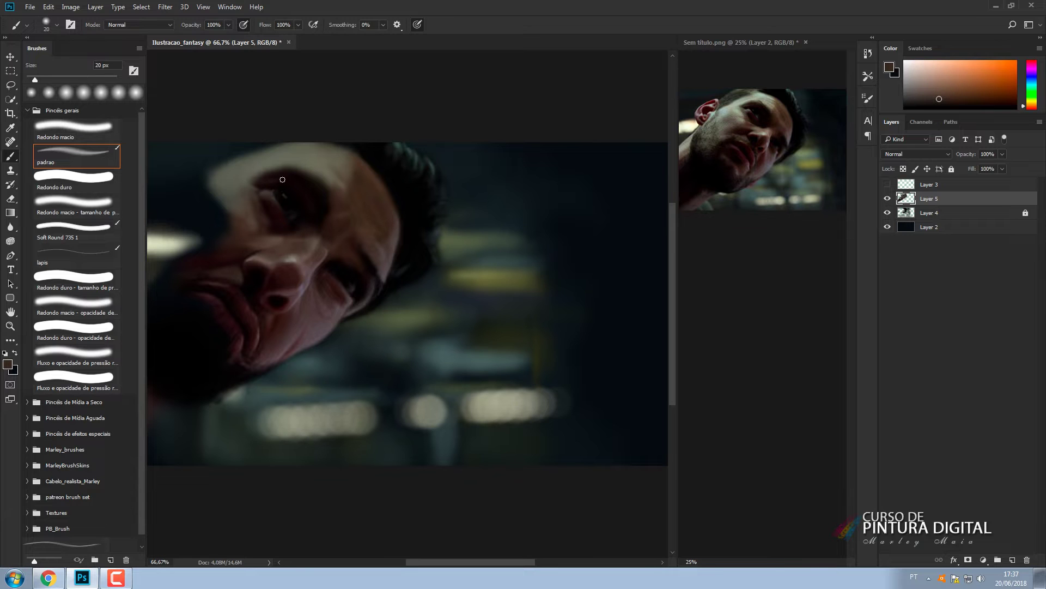
Sharpen both eyebrows and the upper eye's edges with dark and greyish skin tones sampled around the socket, using the 20 px brush.
{"action": "left_click", "coordinate": [324, 211], "text": "alt"}
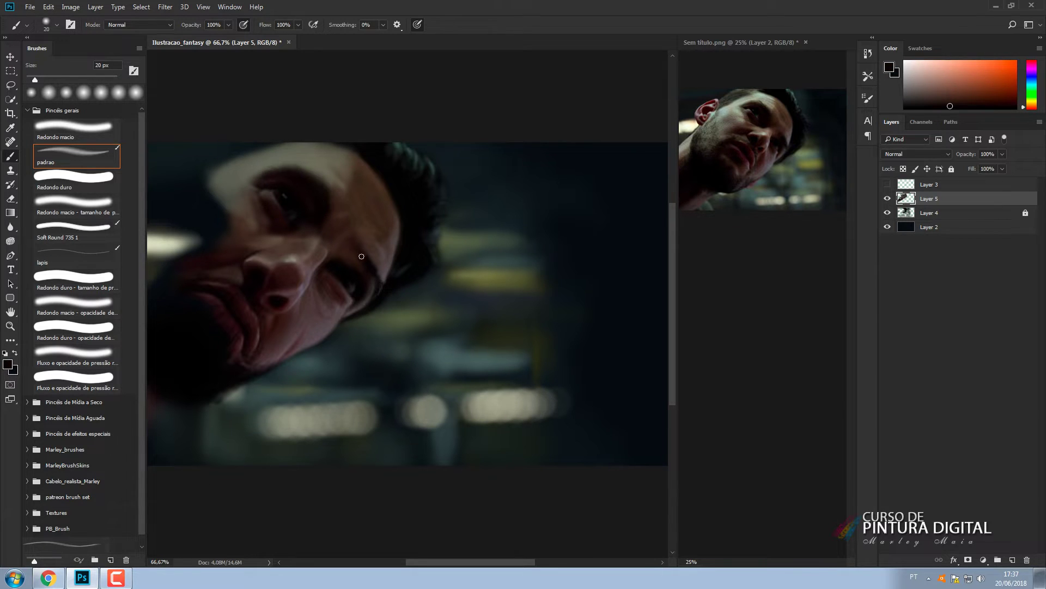
{"action": "left_click", "coordinate": [303, 222], "text": "alt"}
{"action": "left_click", "coordinate": [293, 158], "text": "alt"}
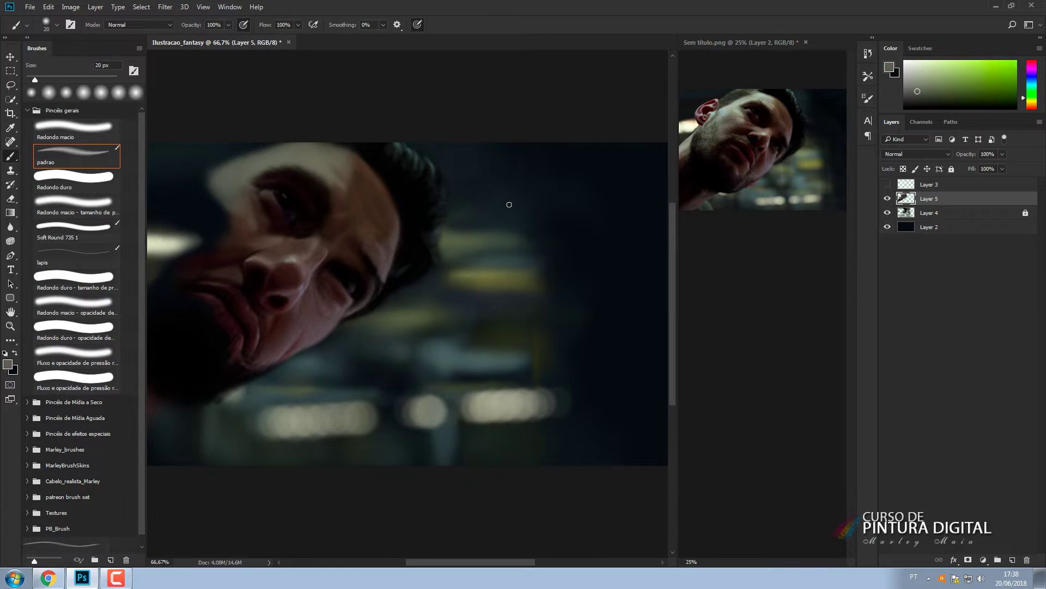
Touch up the forehead beside the upper brow with greyish skin tones sampled from the reference and the painting.
{"action": "left_click", "coordinate": [737, 105], "text": "alt"}
{"action": "left_click", "coordinate": [332, 178], "text": "alt"}
{"action": "left_click_drag", "start_coordinate": [332, 178], "coordinate": [335, 190]}
{"action": "key", "text": "bracketright"}
{"action": "key", "text": "bracketright"}
{"action": "key", "text": "bracketright"}
{"action": "key", "text": "bracketright"}
{"action": "key", "text": "bracketright"}
{"action": "key", "text": "bracketleft"}
{"action": "key", "text": "bracketleft"}
{"action": "key", "text": "bracketleft"}
{"action": "key", "text": "bracketleft"}
{"action": "key", "text": "bracketleft"}
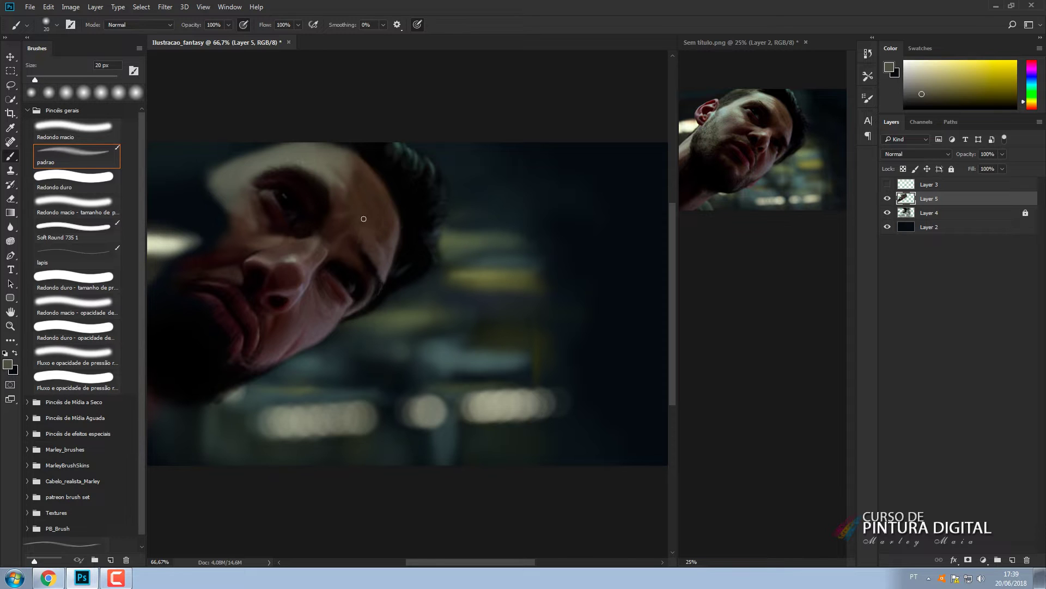
Highlight the upper brow ridge and forehead with a pale grey-green sampled above the brow, using brushes up to 35 px.
{"action": "left_click", "coordinate": [354, 171], "text": "alt"}
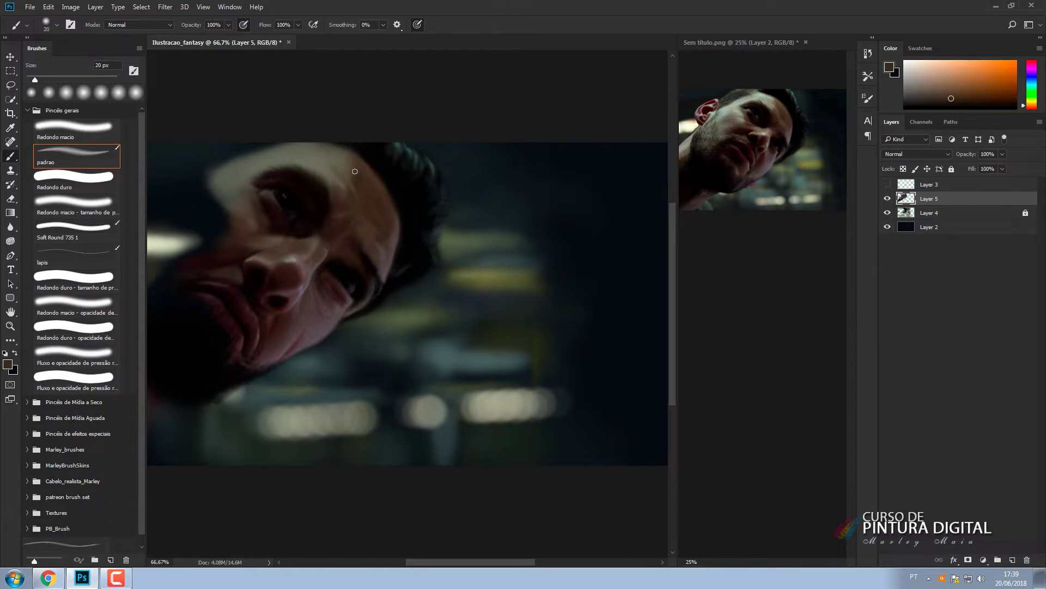
{"action": "left_click", "coordinate": [316, 153], "text": "alt"}
{"action": "key", "text": "bracketleft"}
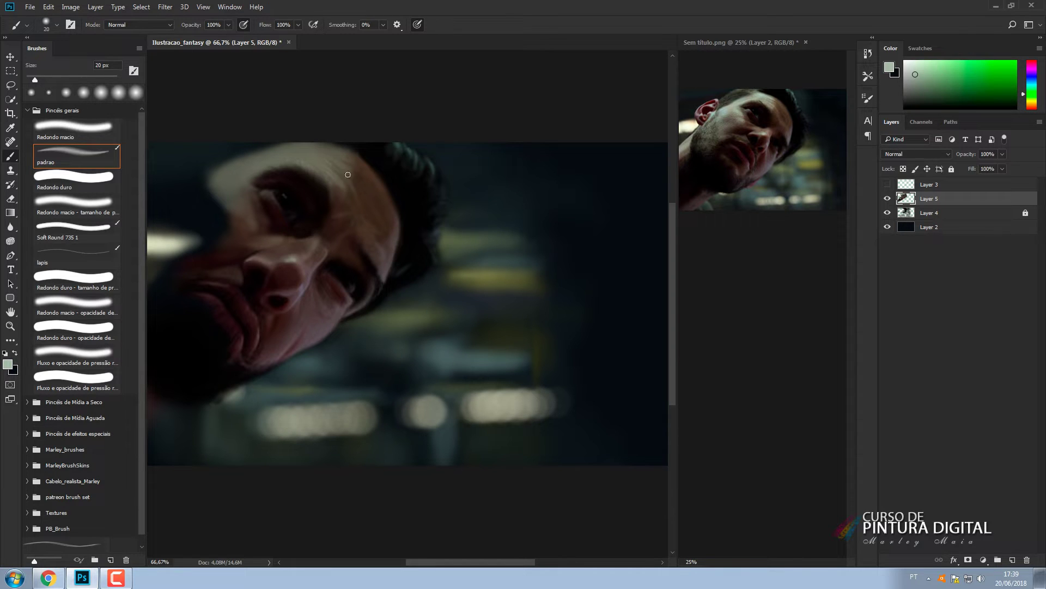
{"action": "left_click_drag", "start_coordinate": [348, 174], "coordinate": [354, 194]}
{"action": "key", "text": "bracketright"}
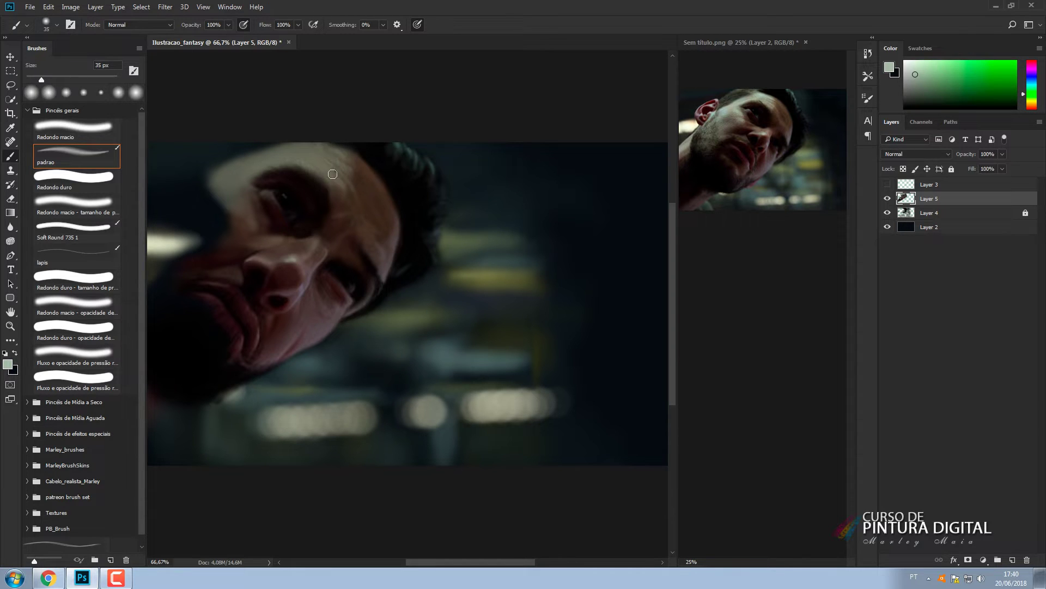
{"action": "mouse_move", "coordinate": [247, 152]}
{"action": "left_mouse_down"}
{"action": "mouse_move", "coordinate": [292, 144]}
{"action": "mouse_move", "coordinate": [310, 147]}
{"action": "mouse_move", "coordinate": [288, 157]}
{"action": "mouse_move", "coordinate": [332, 157]}
{"action": "mouse_move", "coordinate": [284, 137]}
{"action": "mouse_move", "coordinate": [349, 168]}
{"action": "left_mouse_up"}
{"action": "key", "text": "bracketleft"}
{"action": "key", "text": "bracketleft"}
{"action": "key", "text": "bracketleft"}
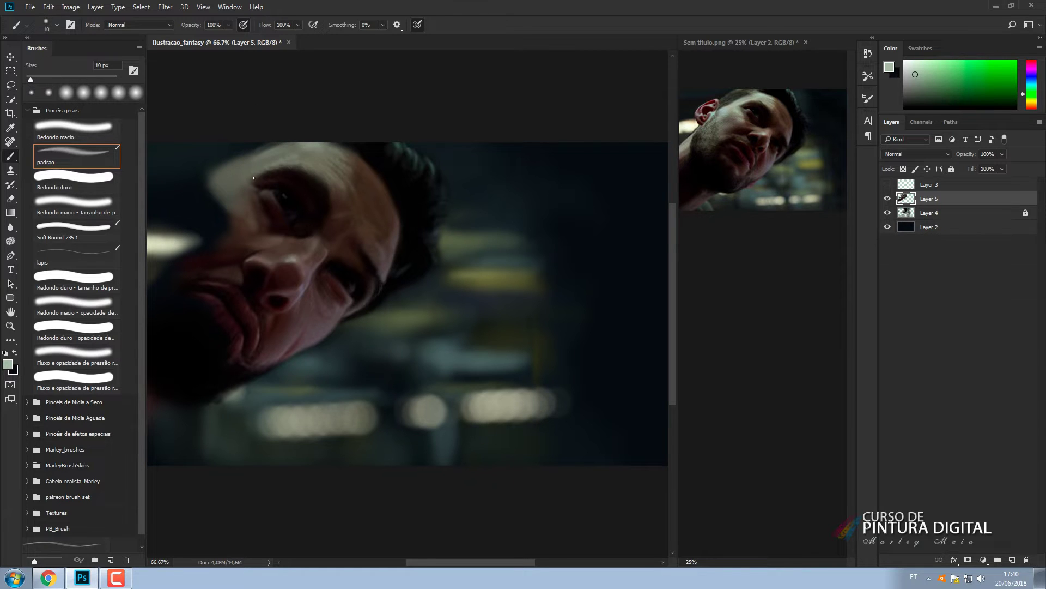
Lighten the upper temple and outer brow ridge with larger brushes and a pale greyish skin tone sampled from the forehead.
{"action": "key", "text": "bracketright"}
{"action": "key", "text": "bracketright"}
{"action": "key", "text": "bracketright"}
{"action": "key", "text": "bracketright"}
{"action": "key", "text": "bracketright"}
{"action": "left_click_drag", "start_coordinate": [235, 170], "coordinate": [302, 146]}
{"action": "key", "text": "bracketright"}
{"action": "key", "text": "bracketright"}
{"action": "key", "text": "bracketright"}
{"action": "key", "text": "bracketright"}
{"action": "key", "text": "bracketright"}
{"action": "left_click", "coordinate": [335, 151], "text": "alt"}
{"action": "mouse_move", "coordinate": [229, 167]}
{"action": "left_mouse_down"}
{"action": "mouse_move", "coordinate": [231, 185]}
{"action": "mouse_move", "coordinate": [220, 188]}
{"action": "left_mouse_up"}
{"action": "key", "text": "bracketleft"}
{"action": "key", "text": "bracketleft"}
{"action": "key", "text": "bracketleft"}
{"action": "key", "text": "bracketleft"}
{"action": "key", "text": "bracketleft"}
{"action": "key", "text": "bracketright"}
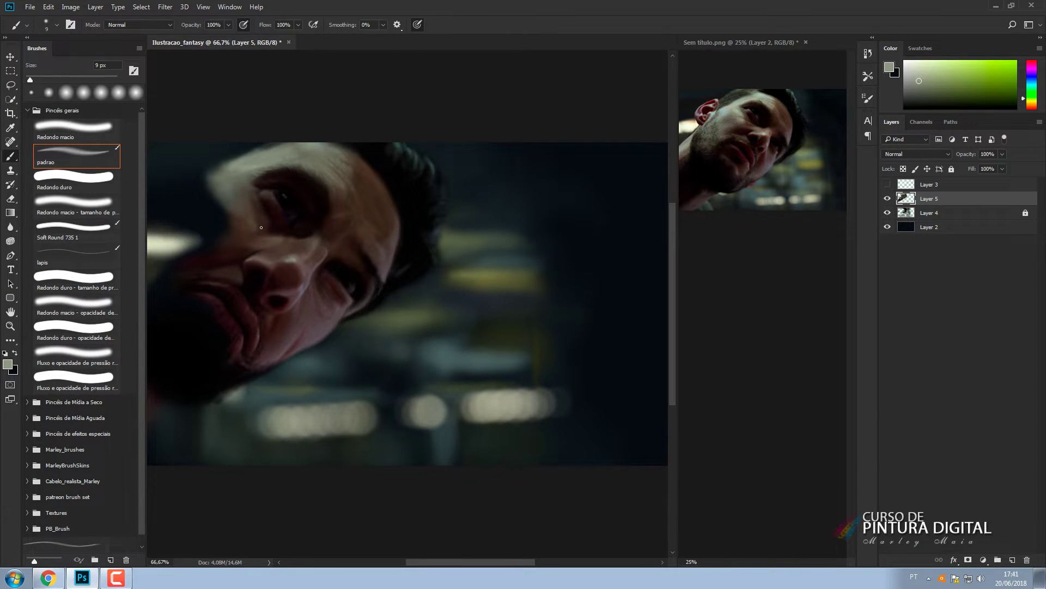
Refine the upper eye's lower lid and corner with brown and near-black tones sampled around the socket, using a 10 px brush.
{"action": "left_click", "coordinate": [264, 229], "text": "alt"}
{"action": "left_click", "coordinate": [312, 238], "text": "alt"}
{"action": "key", "text": "bracketleft"}
{"action": "key", "text": "bracketleft"}
{"action": "key", "text": "bracketleft"}
{"action": "left_click", "coordinate": [292, 207], "text": "alt"}
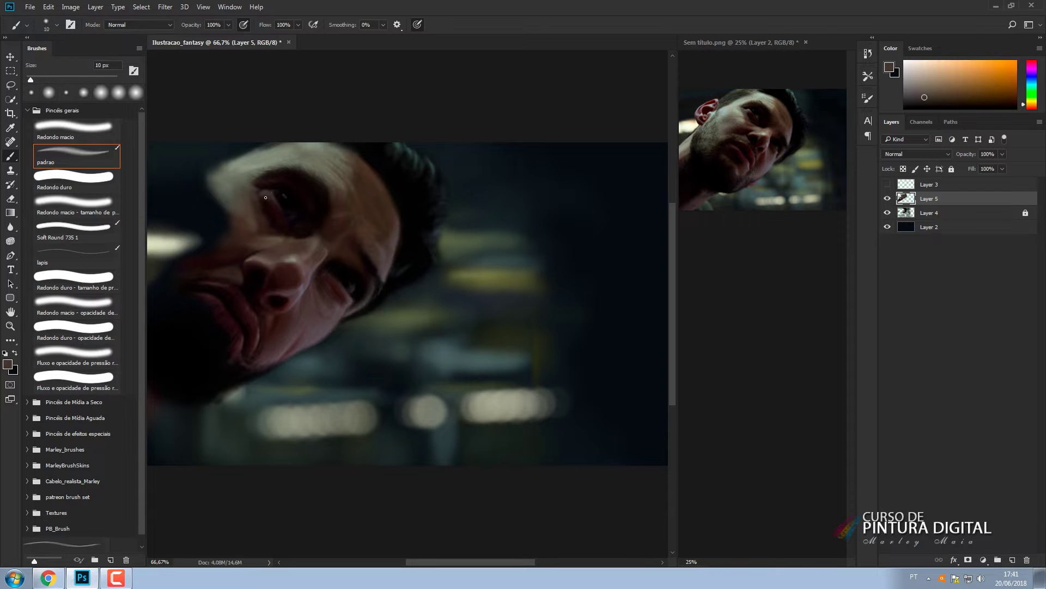
{"action": "left_click", "coordinate": [260, 190], "text": "alt"}
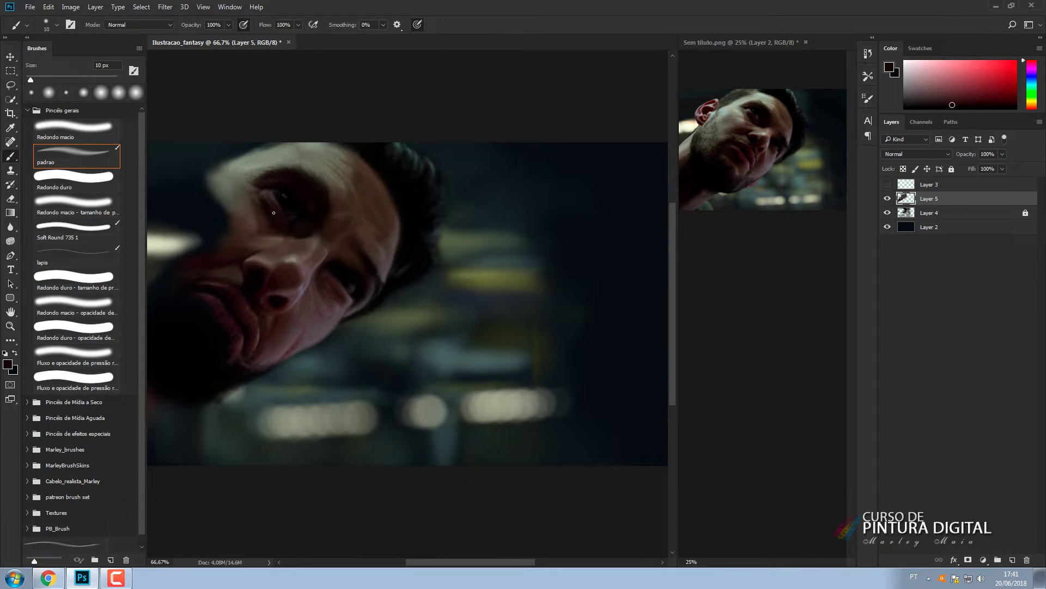
Blend the skin below the upper eye with brown and greyish tones sampled nearby, using 15 to 20 px brushes.
{"action": "left_click", "coordinate": [264, 163], "text": "alt"}
{"action": "key", "text": "bracketright"}
{"action": "key", "text": "bracketright"}
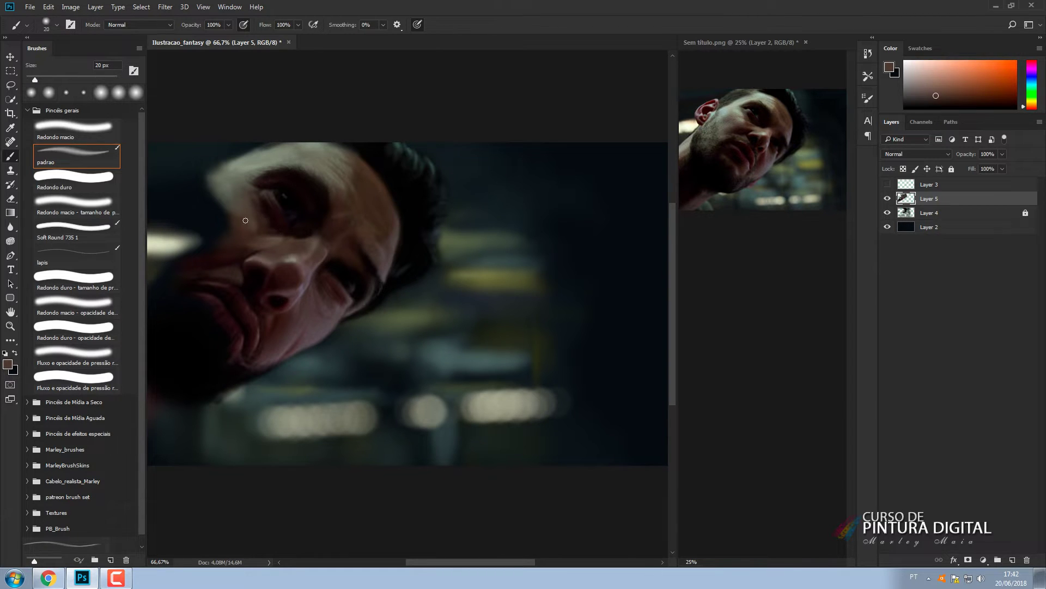
{"action": "left_click", "coordinate": [209, 170], "text": "alt"}
{"action": "key", "text": "bracketleft"}
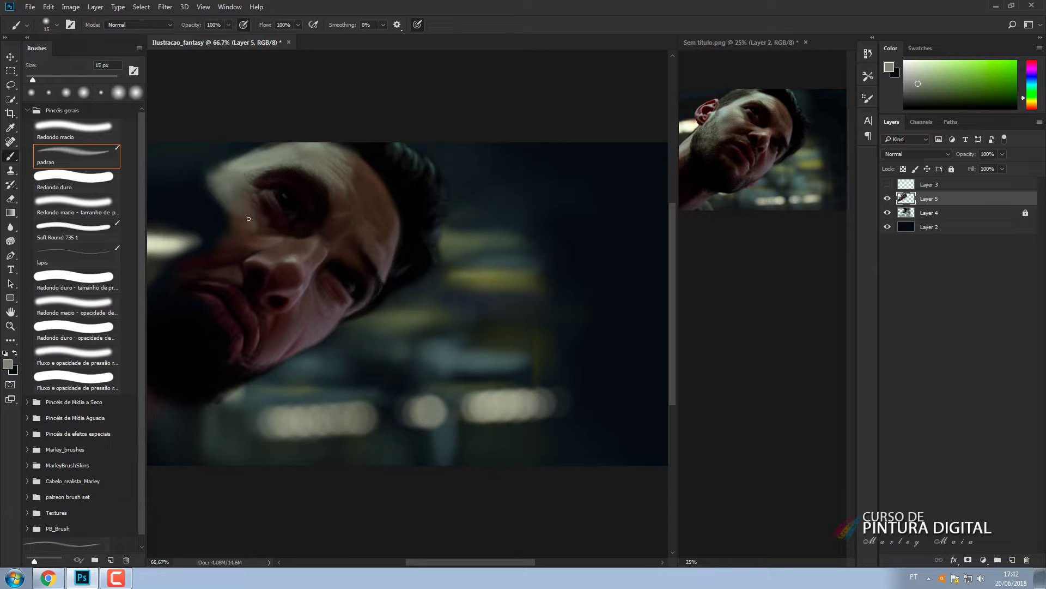
{"action": "key", "text": "bracketright"}
{"action": "left_click", "coordinate": [265, 211], "text": "alt"}
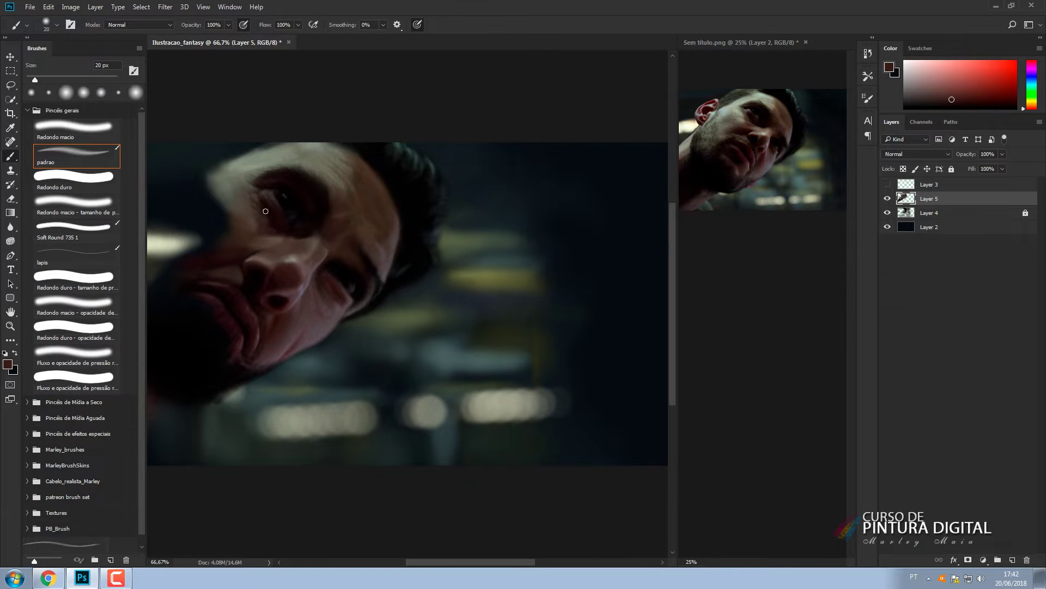
Enlarge the brush to 125 px and extend the cheek softly toward the ear with dark reddish tones, resampling from the reference.
{"action": "key", "text": "bracketright"}
{"action": "key", "text": "bracketright"}
{"action": "key", "text": "bracketright"}
{"action": "key", "text": "bracketright"}
{"action": "key", "text": "bracketright"}
{"action": "key", "text": "bracketright"}
{"action": "key", "text": "bracketright"}
{"action": "key", "text": "bracketright"}
{"action": "key", "text": "bracketright"}
{"action": "key", "text": "bracketright"}
{"action": "key", "text": "bracketright"}
{"action": "key", "text": "bracketright"}
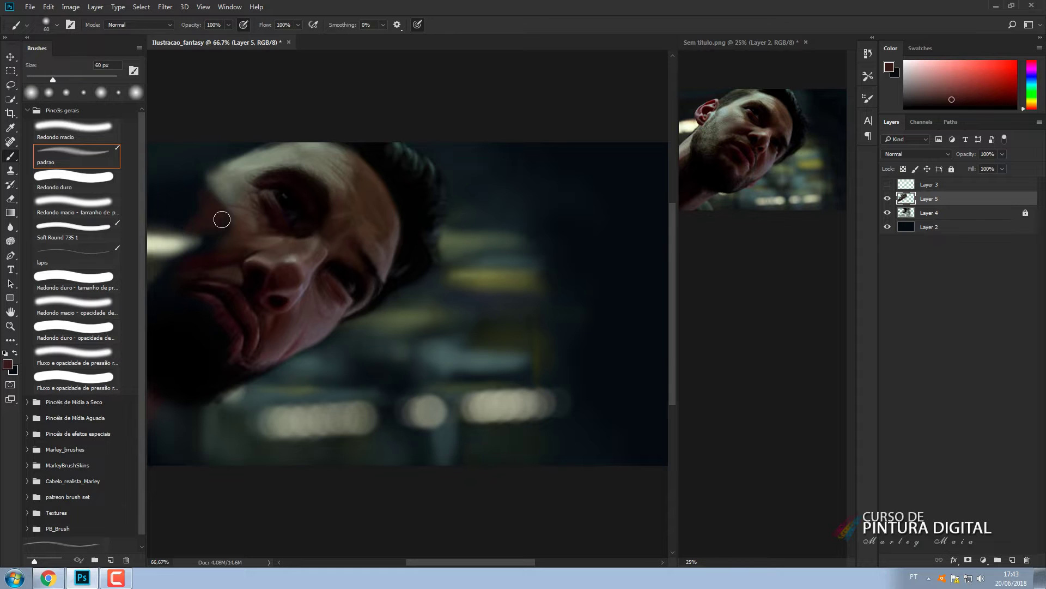
{"action": "left_click_drag", "start_coordinate": [228, 233], "coordinate": [178, 192]}
{"action": "left_click", "coordinate": [733, 124], "text": "alt"}
{"action": "mouse_move", "coordinate": [196, 258]}
{"action": "left_mouse_down"}
{"action": "mouse_move", "coordinate": [221, 246]}
{"action": "mouse_move", "coordinate": [231, 218]}
{"action": "mouse_move", "coordinate": [205, 184]}
{"action": "mouse_move", "coordinate": [218, 200]}
{"action": "mouse_move", "coordinate": [184, 217]}
{"action": "left_mouse_up"}
Define the dark creases between the brows and nose bridge with a sampled near-black tone and a 15 px brush.
{"action": "left_click", "coordinate": [355, 222], "text": "alt"}
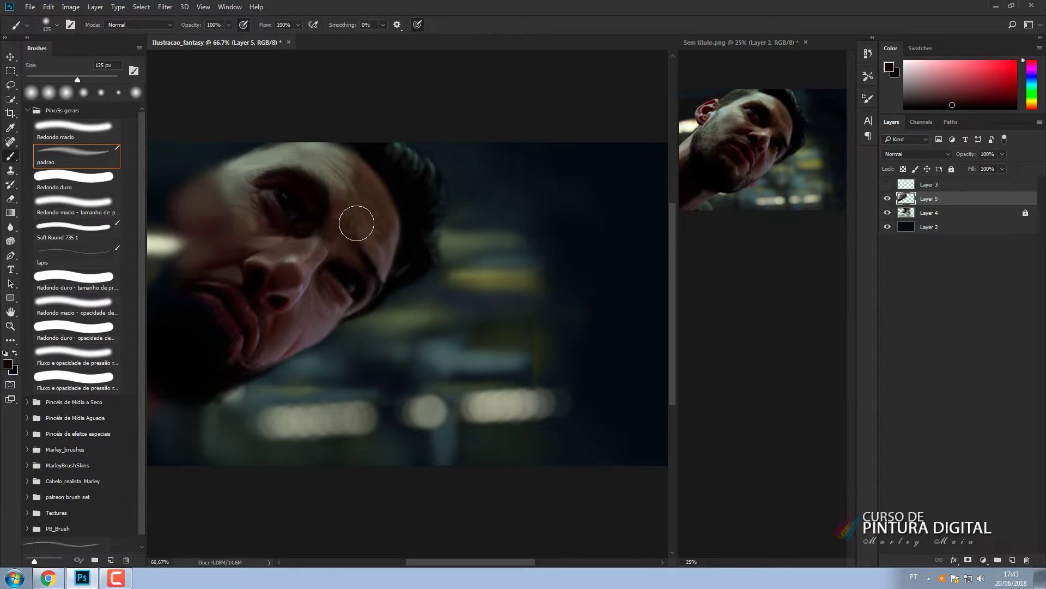
{"action": "key", "text": "bracketleft"}
{"action": "key", "text": "bracketleft"}
{"action": "key", "text": "bracketleft"}
{"action": "key", "text": "bracketleft"}
{"action": "key", "text": "bracketleft"}
{"action": "key", "text": "bracketleft"}
{"action": "key", "text": "bracketleft"}
{"action": "key", "text": "bracketleft"}
{"action": "key", "text": "bracketleft"}
{"action": "key", "text": "bracketleft"}
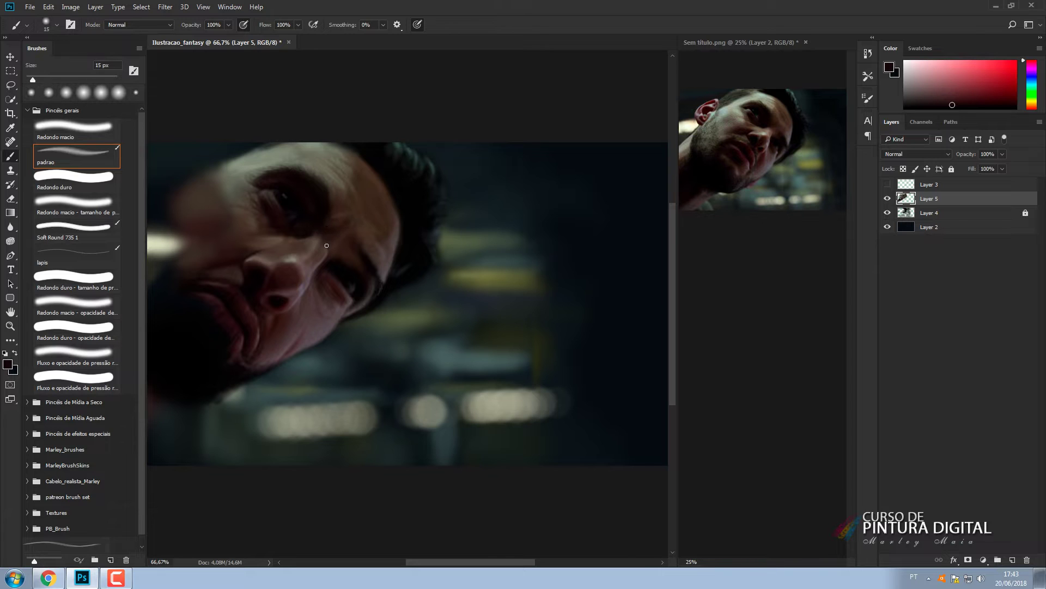
Blend the nose bridge and lower brow with dark and greyish-brown tones sampled there, using 40 px and 25 px brushes.
{"action": "left_click", "coordinate": [329, 241], "text": "alt"}
{"action": "key", "text": "bracketright"}
{"action": "key", "text": "bracketright"}
{"action": "key", "text": "bracketright"}
{"action": "key", "text": "bracketright"}
{"action": "key", "text": "bracketright"}
{"action": "left_click", "coordinate": [349, 252], "text": "alt"}
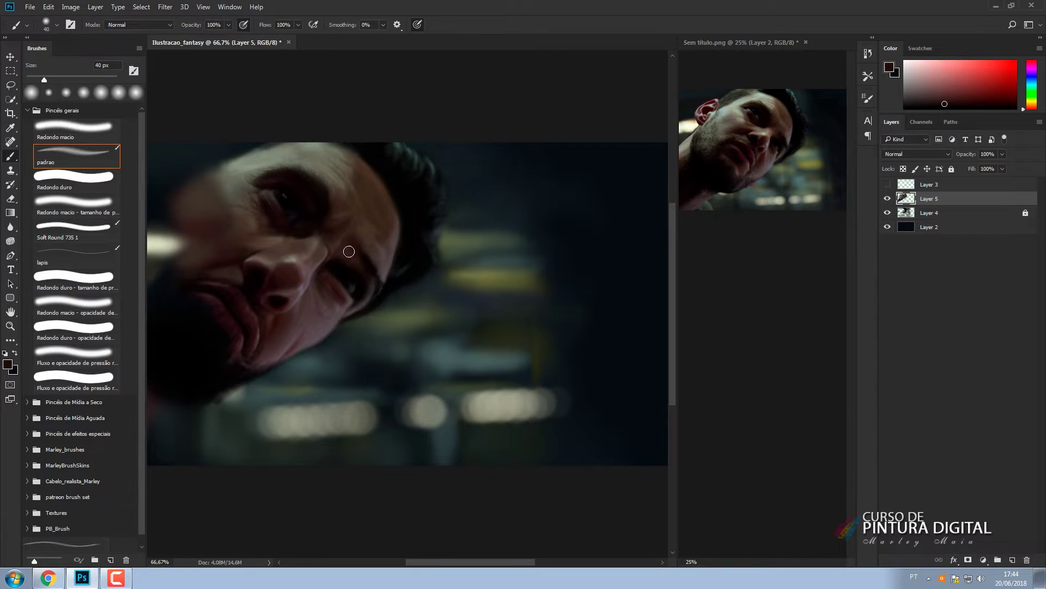
{"action": "left_click", "coordinate": [332, 253], "text": "alt"}
{"action": "key", "text": "bracketleft"}
{"action": "key", "text": "bracketleft"}
{"action": "key", "text": "bracketleft"}
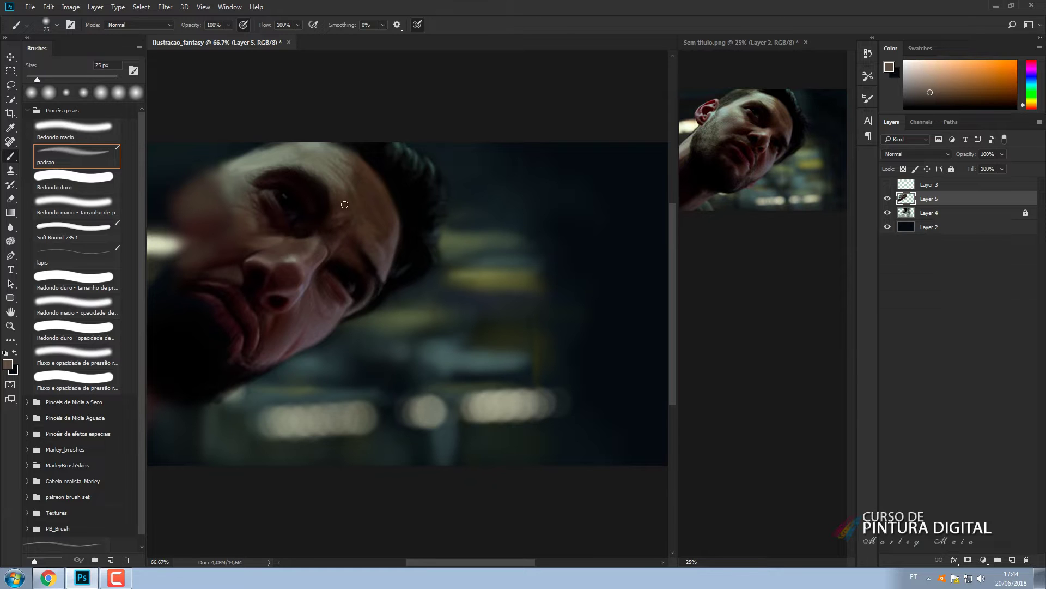
Paint thin forehead creases with a dark brown sampled from the forehead, using a 9 px brush.
{"action": "left_click", "coordinate": [375, 215], "text": "alt"}
{"action": "key", "text": "bracketleft"}
{"action": "key", "text": "bracketleft"}
{"action": "key", "text": "bracketleft"}
{"action": "key", "text": "bracketleft"}
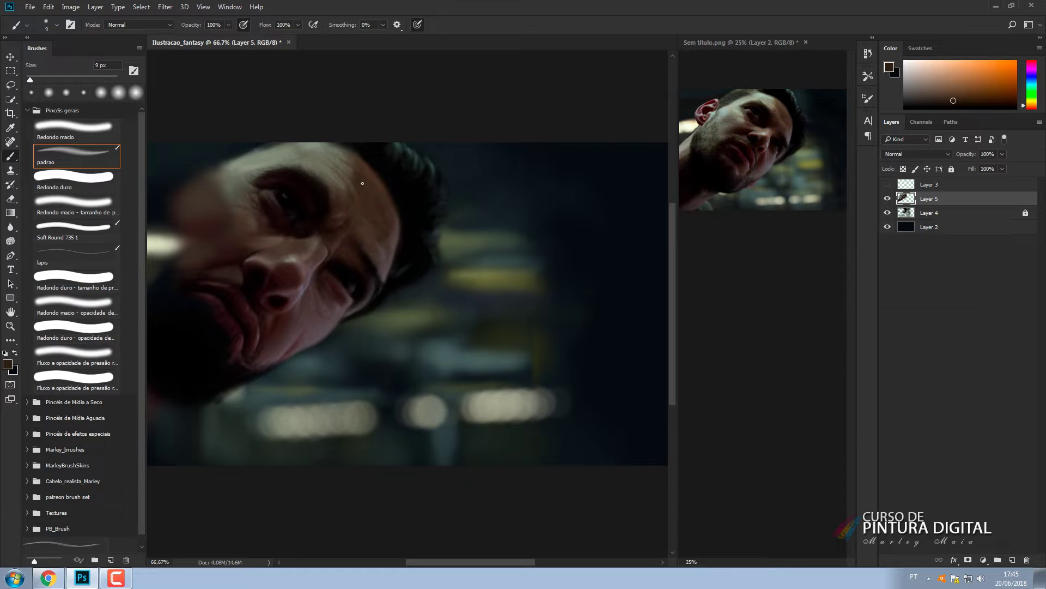
Create a new layer and draw a closed, rounded eyeglass-lens path with the Pen tool in the dark background beside the head.
{"action": "left_click", "coordinate": [1013, 560]}
{"action": "key", "text": "p"}
{"action": "left_click", "coordinate": [571, 220]}
{"action": "left_click_drag", "start_coordinate": [535, 215], "coordinate": [519, 214]}
{"action": "left_click_drag", "start_coordinate": [495, 219], "coordinate": [489, 226]}
{"action": "left_click_drag", "start_coordinate": [506, 268], "coordinate": [515, 271]}
{"action": "left_click_drag", "start_coordinate": [565, 269], "coordinate": [575, 265]}
{"action": "left_click_drag", "start_coordinate": [570, 219], "coordinate": [568, 213]}
{"action": "left_click_drag", "start_coordinate": [571, 220], "coordinate": [542, 194]}
Transform the lens path and adjust its anchor points and handles into a rounded shape tapering downward.
{"action": "key", "text": "v"}
{"action": "key", "text": "ctrl+t"}
{"action": "key", "text": "Return"}
{"action": "key", "text": "p"}
{"action": "left_click", "coordinate": [616, 186], "text": "ctrl"}
{"action": "left_click_drag", "start_coordinate": [497, 278], "coordinate": [528, 287]}
{"action": "left_click_drag", "start_coordinate": [472, 216], "coordinate": [468, 222]}
Convert the lens path to a selection and fill it with the black background colour.
{"action": "right_click", "coordinate": [556, 226]}
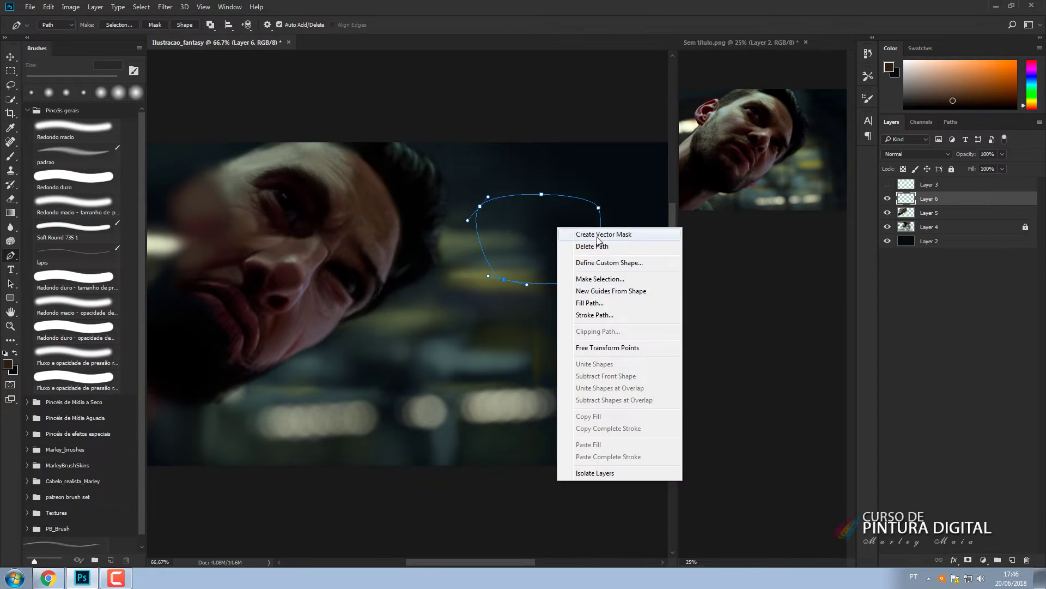
{"action": "left_click", "coordinate": [600, 279]}
{"action": "key", "text": "Return"}
{"action": "key", "text": "ctrl+BackSpace"}
Duplicate the filled lens shape onto its own layer, invert the copy's colour and scale it slightly smaller.
{"action": "key", "text": "ctrl+j"}
{"action": "key", "text": "ctrl+t"}
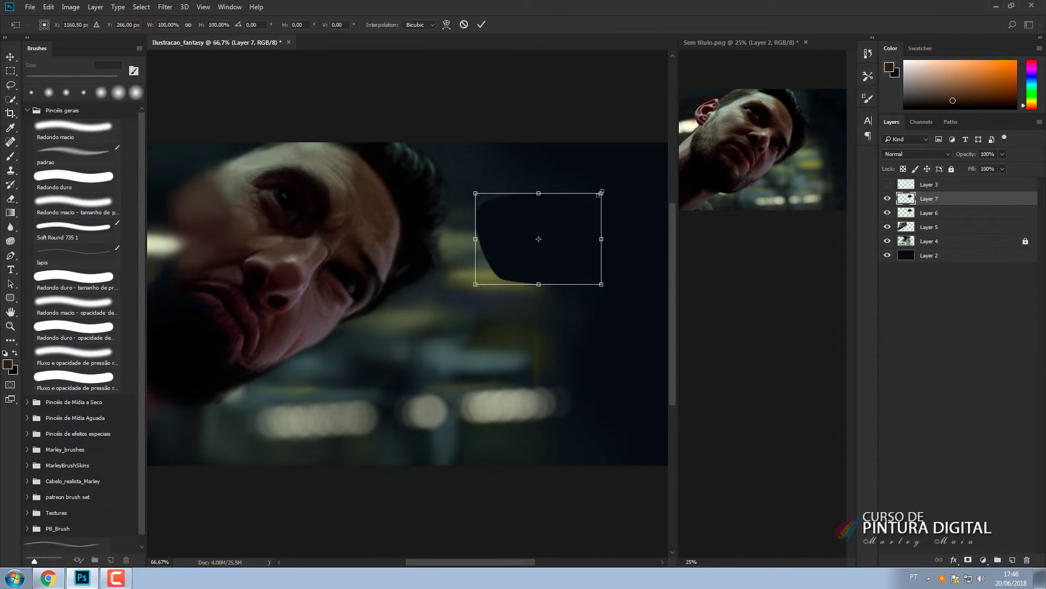
{"action": "key", "text": "Return"}
{"action": "key", "text": "ctrl+i"}
{"action": "left_click_drag", "start_coordinate": [600, 194], "coordinate": [483, 250]}
Load the smaller lens shape as a selection, hide its layer and make Layer 6 active.
{"action": "left_click", "coordinate": [908, 199], "text": "ctrl"}
{"action": "left_click", "coordinate": [887, 198]}
{"action": "left_click", "coordinate": [929, 213]}
{"action": "key", "text": "Delete"}
{"action": "key", "text": "ctrl+d"}
{"action": "left_click", "coordinate": [11, 57]}
{"action": "key", "text": "ctrl+alt+z"}
{"action": "key", "text": "ctrl+alt+z"}
{"action": "key", "text": "ctrl+alt+z"}
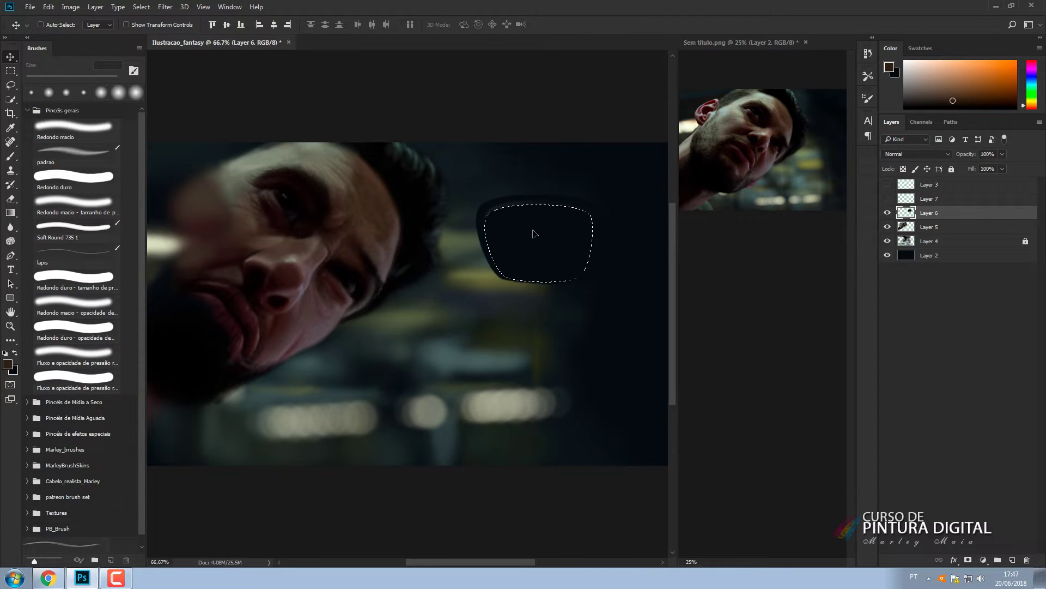
Cut the selected inner shape out of the lens fill on Layer 6, deselect, and delete the leftover Layer 7.
{"action": "left_click", "coordinate": [887, 199]}
{"action": "left_click", "coordinate": [887, 199]}
{"action": "key", "text": "Delete"}
{"action": "key", "text": "ctrl+d"}
{"action": "left_click", "coordinate": [929, 198]}
{"action": "key", "text": "Delete"}
Move the hollow lens frame down closer to the face and turn it white with Levels.
{"action": "left_click_drag", "start_coordinate": [594, 160], "coordinate": [563, 212]}
{"action": "key", "text": "ctrl+l"}
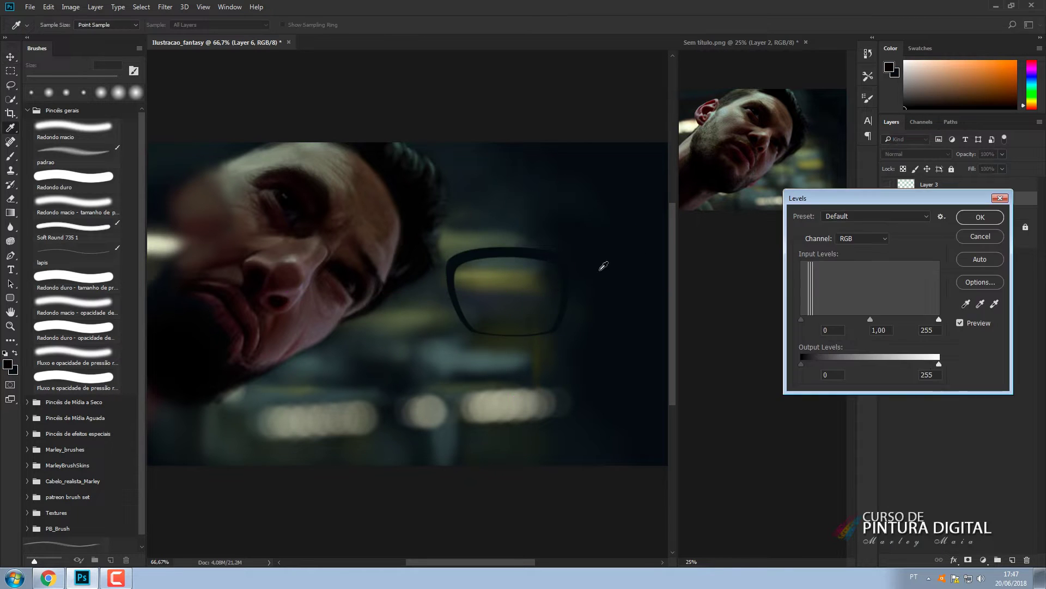
{"action": "left_click_drag", "start_coordinate": [939, 364], "coordinate": [816, 364]}
{"action": "left_click", "coordinate": [969, 238]}
Duplicate the lens frame, flip the copy horizontally and place it beside the original as the second lens.
{"action": "key", "text": "ctrl+j"}
{"action": "key", "text": "ctrl+t"}
{"action": "right_click", "coordinate": [579, 303]}
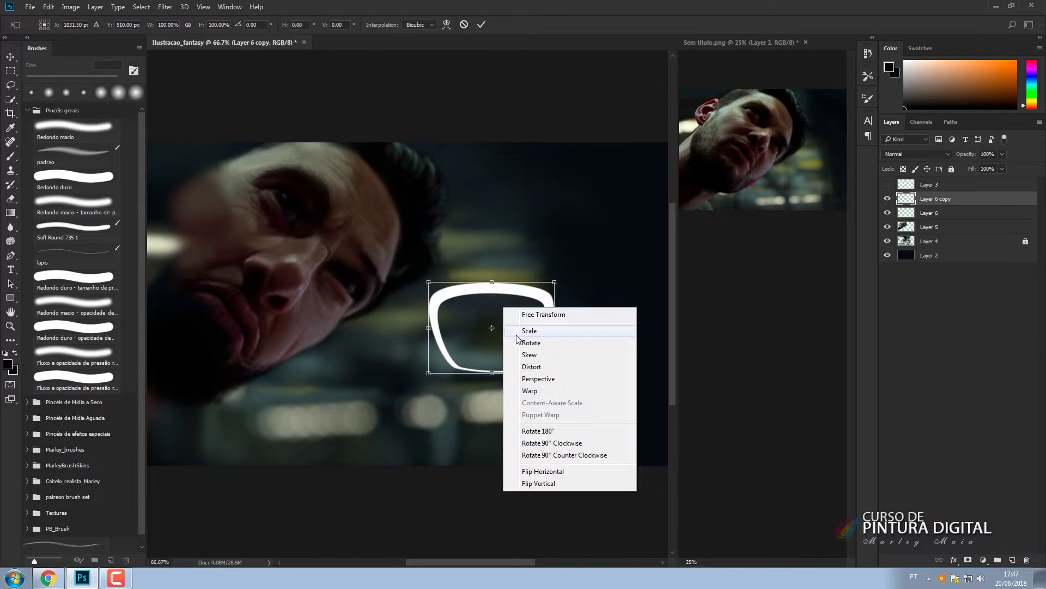
{"action": "left_click", "coordinate": [605, 467]}
{"action": "left_click_drag", "start_coordinate": [532, 313], "coordinate": [455, 343]}
{"action": "key", "text": "Return"}
Draw a curved path for the glasses' bridge between the two lens frames on a new layer.
{"action": "key", "text": "ctrl+shift+alt+n"}
{"action": "key", "text": "p"}
{"action": "left_click", "coordinate": [433, 321], "text": "alt"}
{"action": "left_click", "coordinate": [434, 306]}
{"action": "left_click_drag", "start_coordinate": [389, 305], "coordinate": [358, 321]}
{"action": "left_click", "coordinate": [389, 305], "text": "alt"}
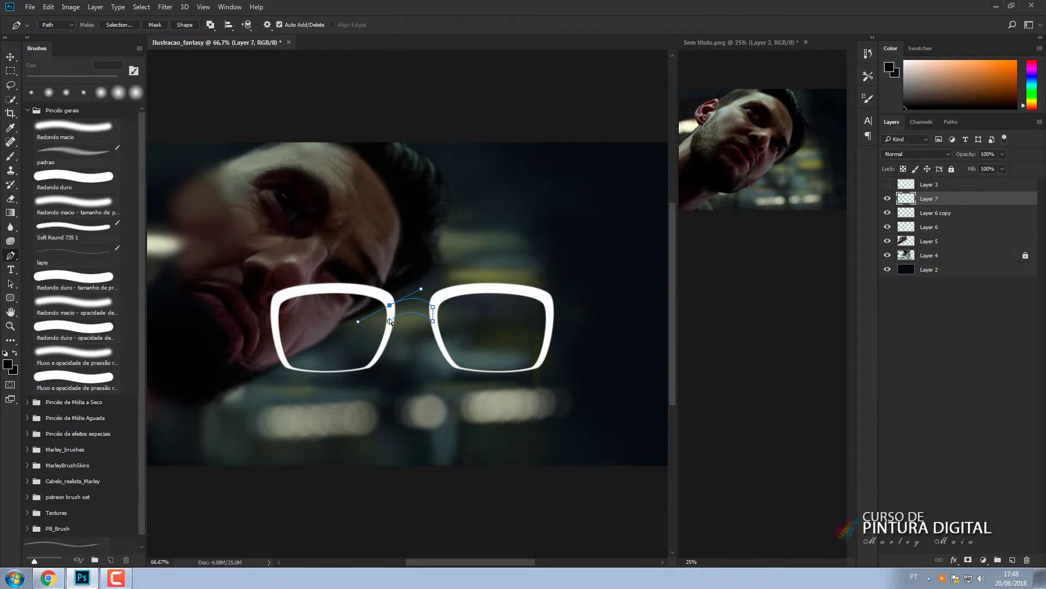
{"action": "left_click", "coordinate": [389, 321]}
Turn the bridge path into a selection, fill it with white on Layer 7 and deselect.
{"action": "right_click", "coordinate": [412, 311]}
{"action": "left_click", "coordinate": [456, 108]}
{"action": "key", "text": "Return"}
{"action": "left_click", "coordinate": [14, 371]}
{"action": "key", "text": "Return"}
{"action": "key", "text": "ctrl+BackSpace"}
{"action": "key", "text": "ctrl+d"}
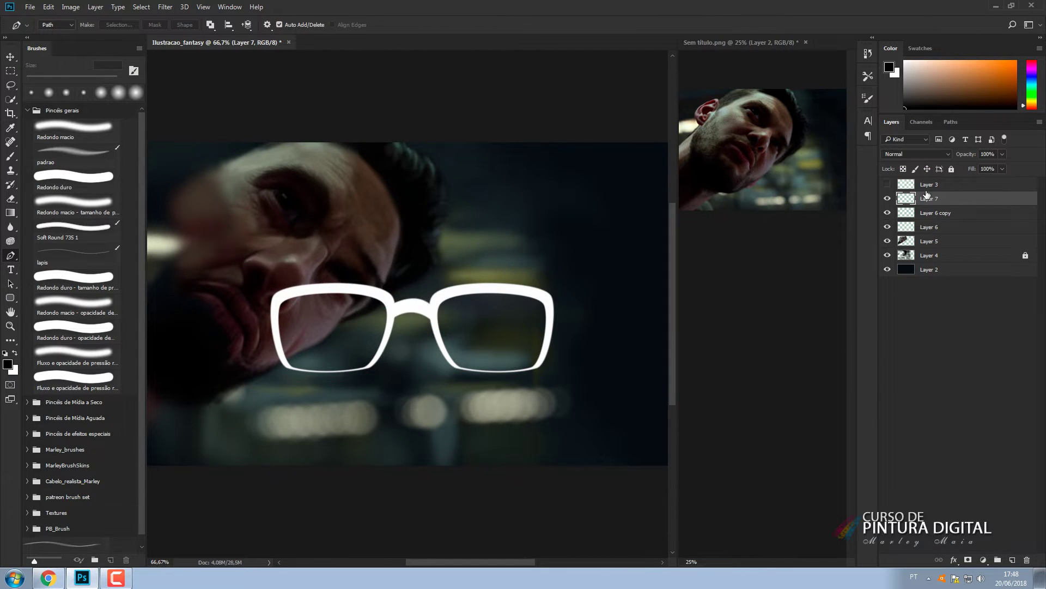
Combine the bridge and both lens layers into one smart object and rotate and scale it over the man's eyes.
{"action": "left_click", "coordinate": [931, 227], "text": "shift"}
{"action": "key", "text": "ctrl+e"}
{"action": "key", "text": "ctrl+t"}
{"action": "right_click", "coordinate": [437, 292]}
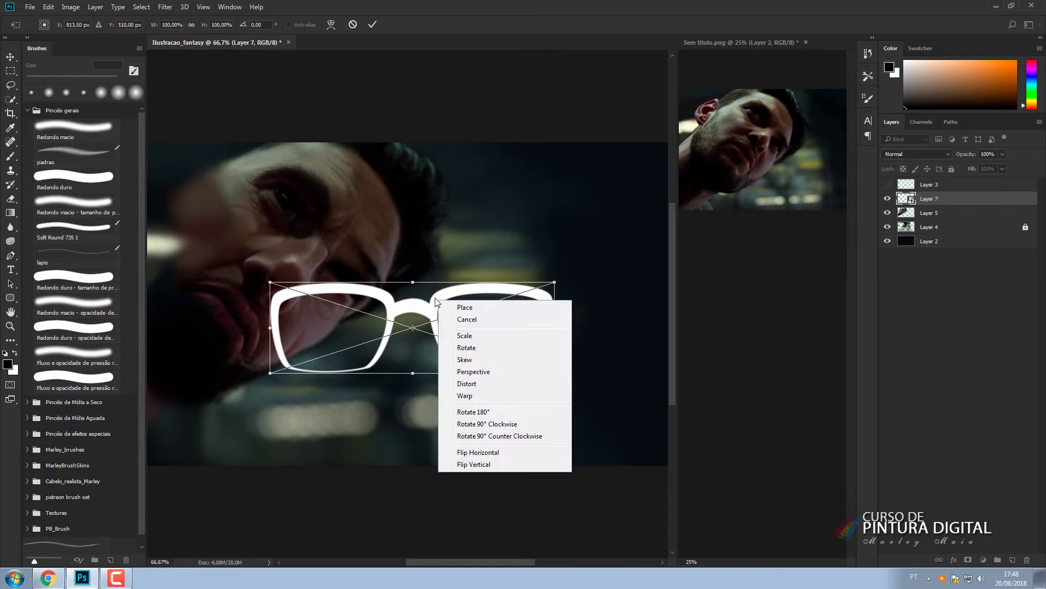
{"action": "left_click", "coordinate": [469, 354]}
{"action": "left_click_drag", "start_coordinate": [270, 328], "coordinate": [262, 167]}
{"action": "left_click_drag", "start_coordinate": [554, 329], "coordinate": [380, 313]}
{"action": "left_click_drag", "start_coordinate": [379, 265], "coordinate": [408, 304]}
{"action": "left_click_drag", "start_coordinate": [379, 355], "coordinate": [364, 352]}
{"action": "left_click_drag", "start_coordinate": [261, 210], "coordinate": [215, 179]}
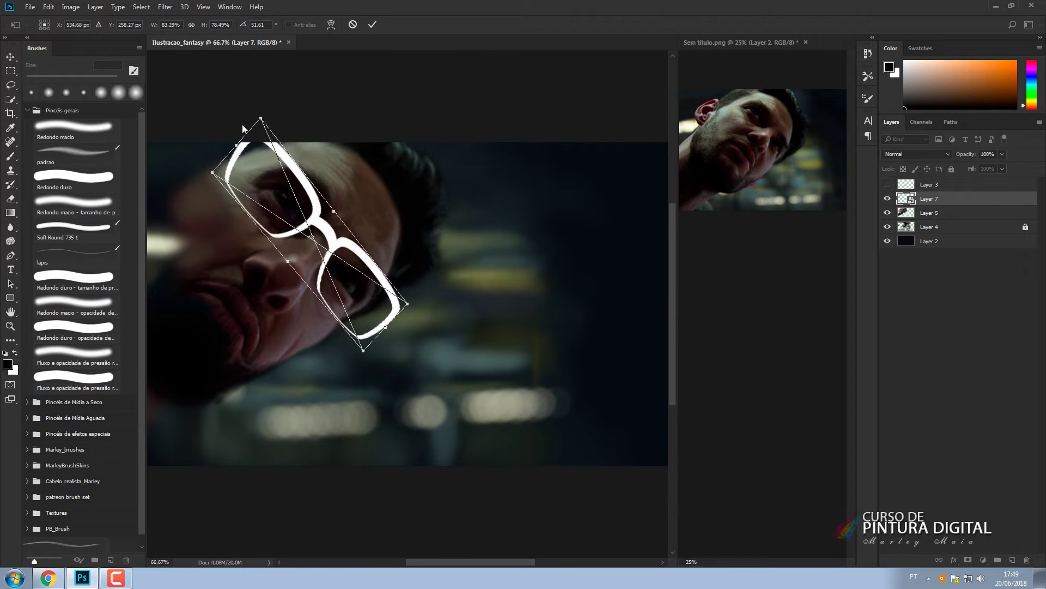
Refine the scale, skew and position of the glasses to fit the tilted face and apply the transform.
{"action": "left_click_drag", "start_coordinate": [261, 117], "coordinate": [274, 133]}
{"action": "left_click_drag", "start_coordinate": [245, 157], "coordinate": [268, 179]}
{"action": "left_click_drag", "start_coordinate": [363, 349], "coordinate": [354, 340]}
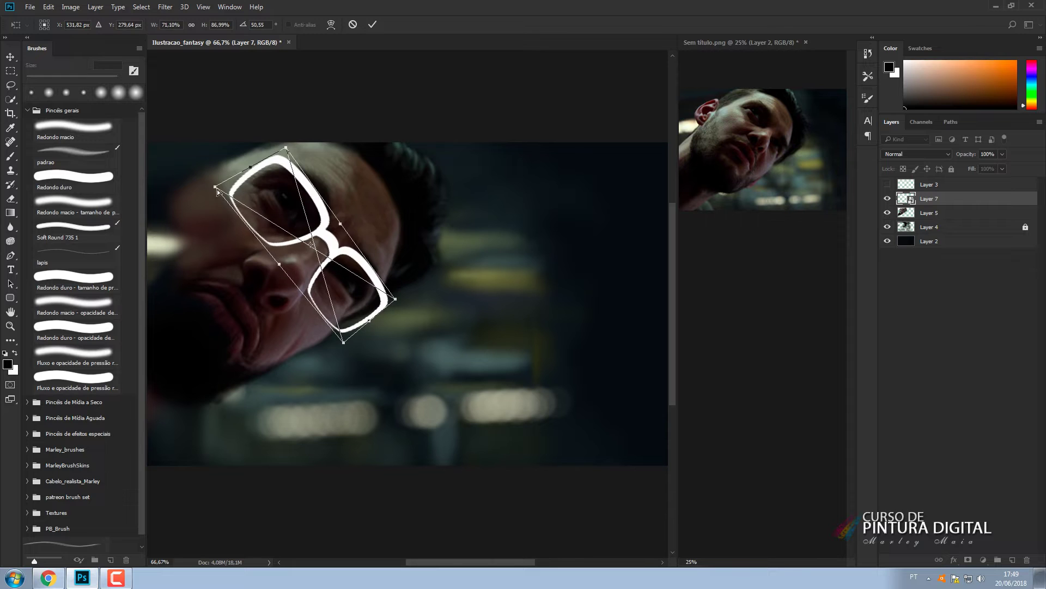
{"action": "left_click_drag", "start_coordinate": [351, 257], "coordinate": [351, 252]}
{"action": "left_click_drag", "start_coordinate": [349, 345], "coordinate": [353, 352]}
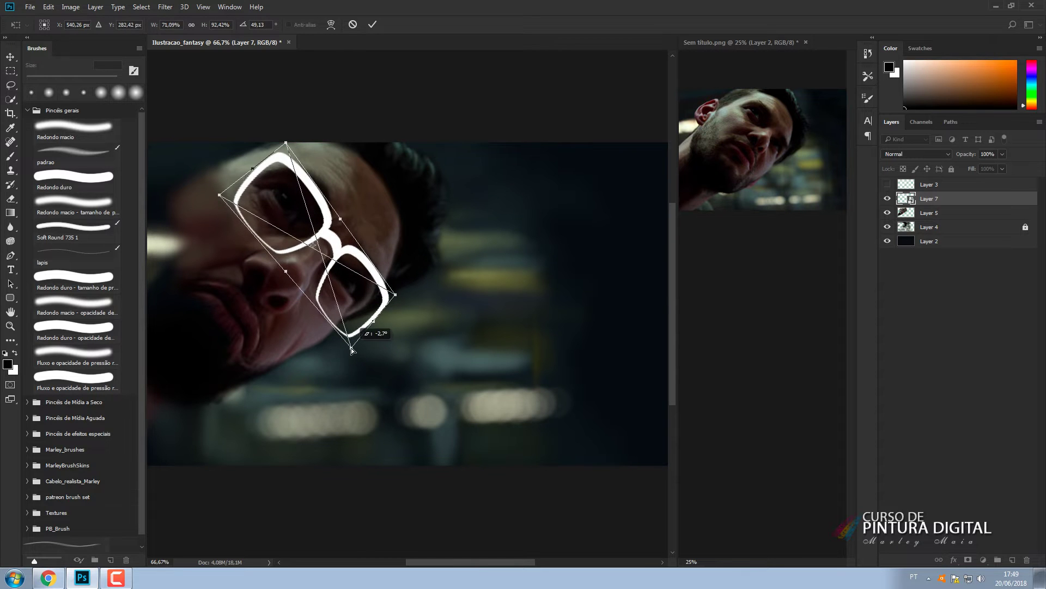
{"action": "left_click_drag", "start_coordinate": [221, 198], "coordinate": [216, 193]}
{"action": "left_click_drag", "start_coordinate": [358, 255], "coordinate": [352, 252]}
{"action": "key", "text": "Return"}
{"action": "key", "text": "p"}
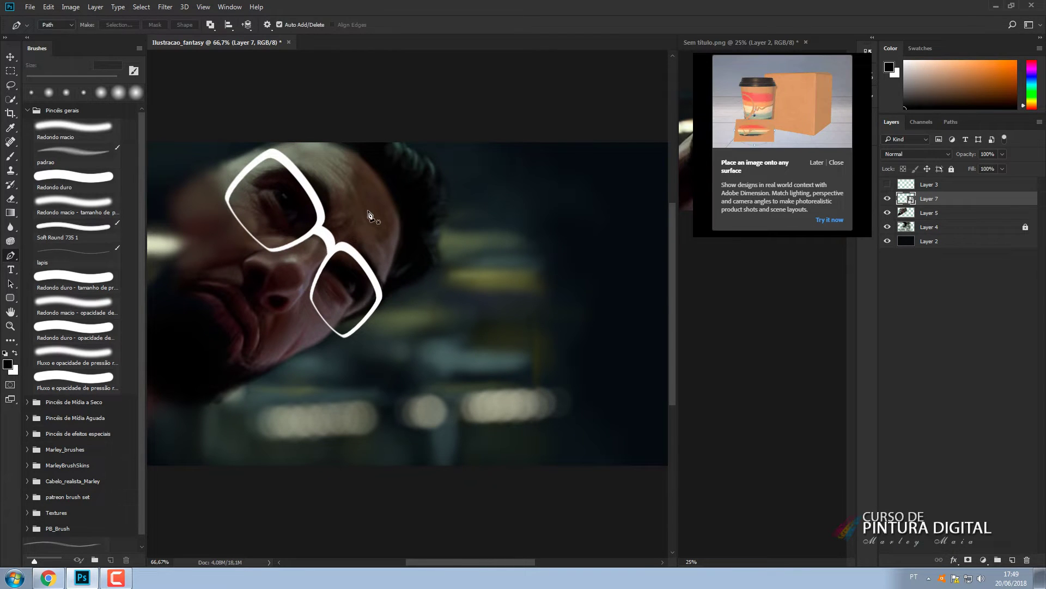
Transform the glasses again and warp both lenses to follow the perspective of the face.
{"action": "key", "text": "ctrl+t"}
{"action": "right_click", "coordinate": [318, 222]}
{"action": "left_click", "coordinate": [838, 162]}
{"action": "right_click", "coordinate": [275, 201]}
{"action": "left_click", "coordinate": [301, 286]}
{"action": "left_click_drag", "start_coordinate": [244, 165], "coordinate": [252, 168]}
{"action": "right_click", "coordinate": [319, 213]}
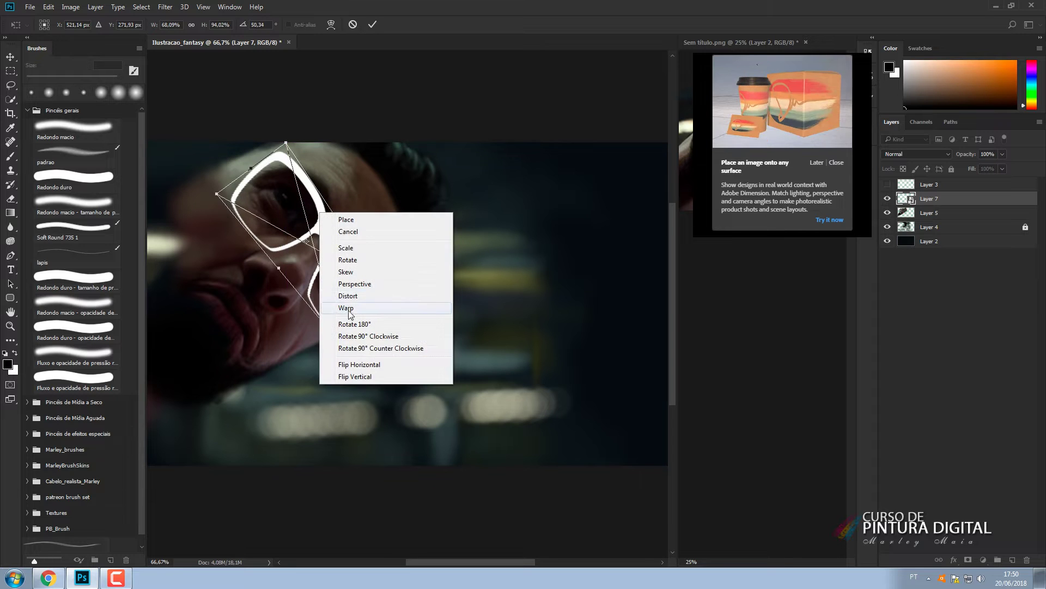
{"action": "left_click", "coordinate": [346, 308]}
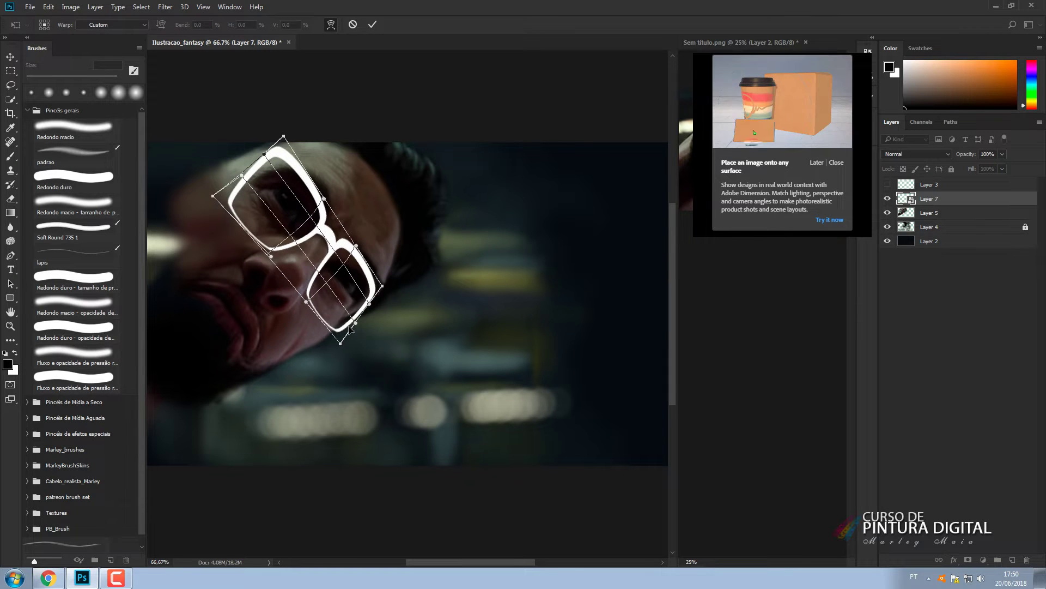
{"action": "key", "text": "Return"}
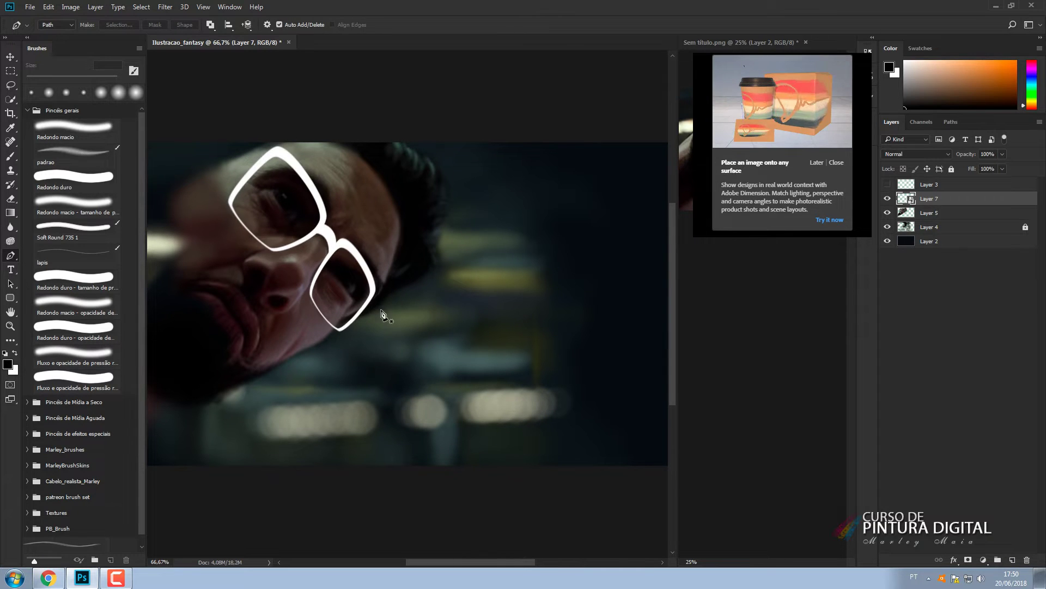
Warp the glasses once more, extending the outer corners of the smaller lens.
{"action": "key", "text": "ctrl+t"}
{"action": "right_click", "coordinate": [361, 303]}
{"action": "left_click", "coordinate": [391, 398]}
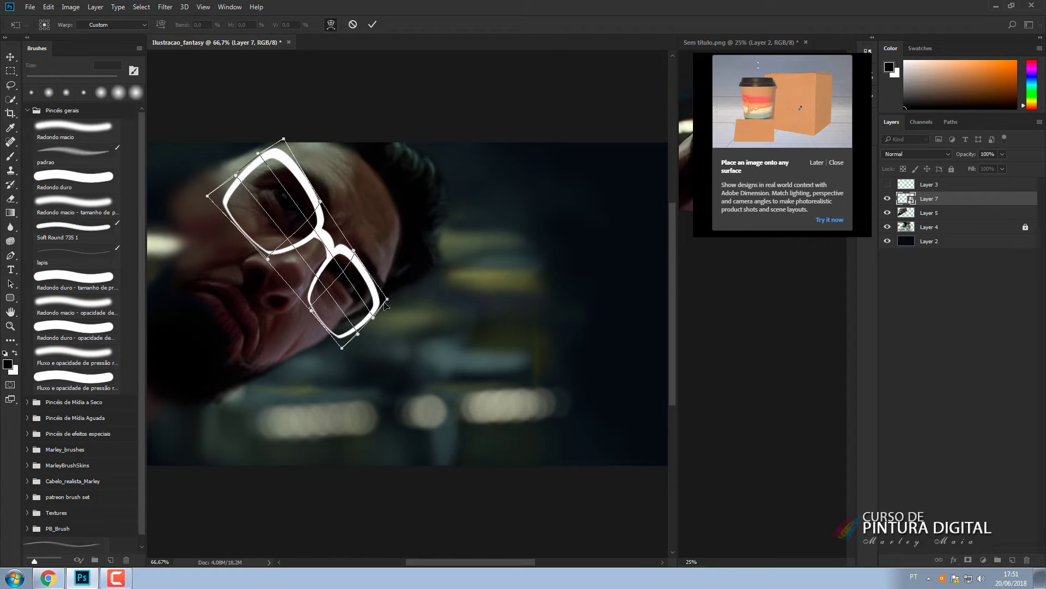
{"action": "left_click_drag", "start_coordinate": [342, 348], "coordinate": [346, 354]}
{"action": "key", "text": "Return"}
Add a layer below the glasses and draw a short white temple arm behind the smaller lens.
{"action": "left_click", "coordinate": [1012, 560], "text": "ctrl"}
{"action": "left_click", "coordinate": [368, 316]}
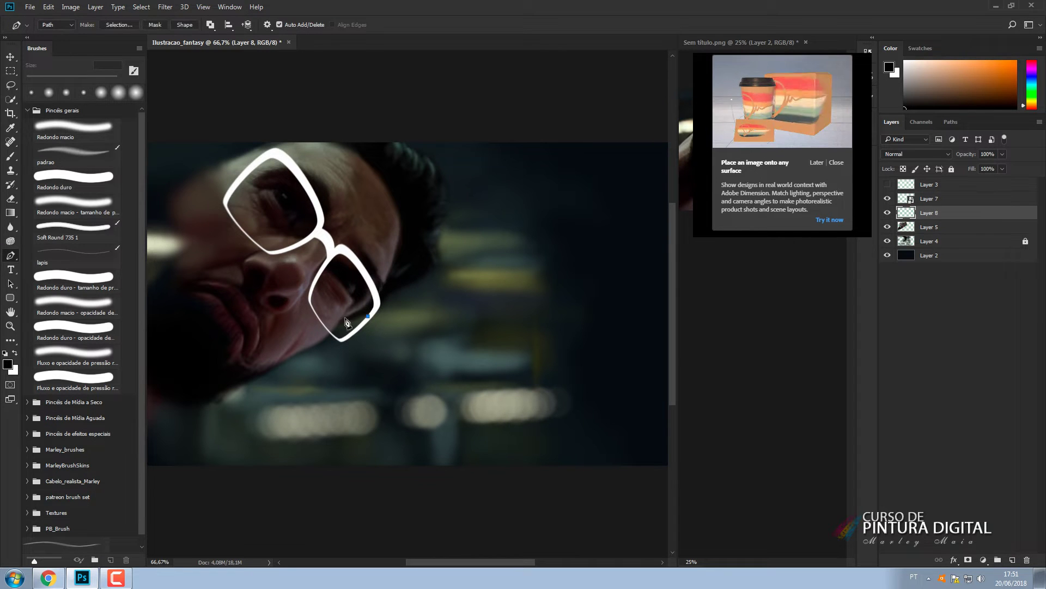
{"action": "left_click", "coordinate": [335, 318]}
{"action": "left_click", "coordinate": [377, 301]}
{"action": "left_click", "coordinate": [376, 309]}
{"action": "right_click", "coordinate": [378, 313]}
{"action": "left_click", "coordinate": [405, 111]}
{"action": "key", "text": "Return"}
{"action": "key", "text": "ctrl+BackSpace"}
Draw a long white temple arm from the larger lens, deselect, and erase the inner tip of the short arm.
{"action": "left_click", "coordinate": [258, 159]}
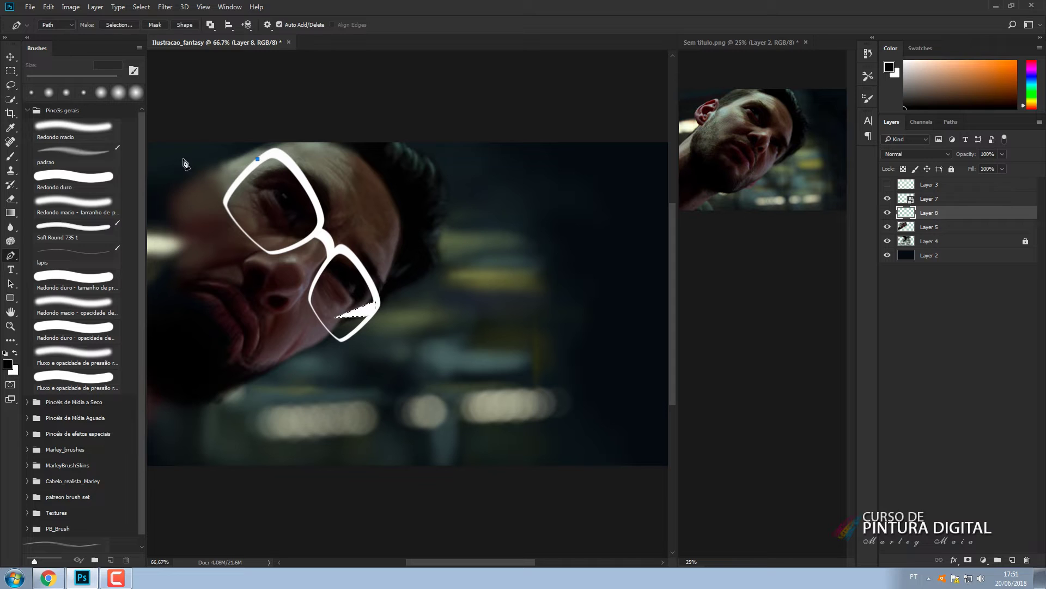
{"action": "left_click", "coordinate": [171, 160]}
{"action": "left_click", "coordinate": [180, 154]}
{"action": "left_click", "coordinate": [271, 149]}
{"action": "right_click", "coordinate": [267, 157]}
{"action": "left_click", "coordinate": [297, 218]}
{"action": "left_click", "coordinate": [576, 169]}
{"action": "key", "text": "ctrl+BackSpace"}
{"action": "key", "text": "ctrl+d"}
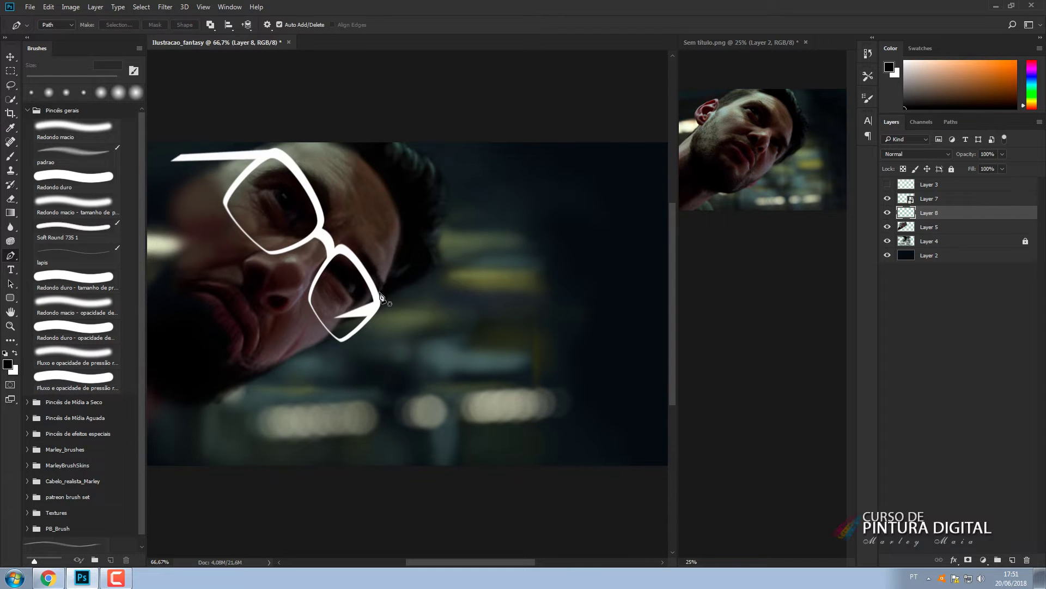
{"action": "key", "text": "e"}
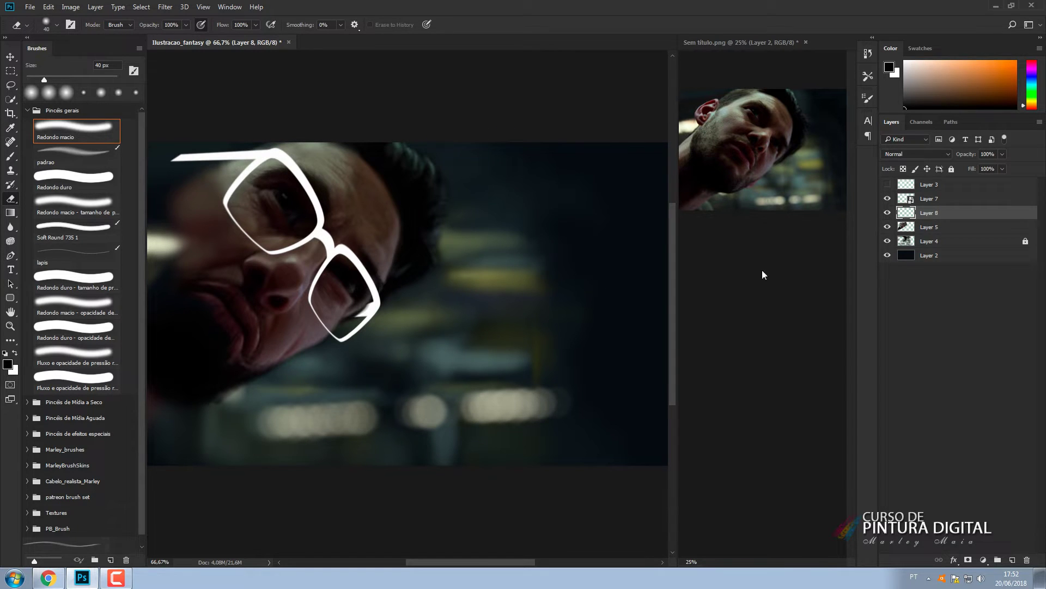
Apply a slight Gaussian Blur to the glasses frame on Layer 7.
{"action": "left_click", "coordinate": [936, 199]}
{"action": "left_click", "coordinate": [165, 7]}
{"action": "mouse_move", "coordinate": [175, 127]}
{"action": "left_click", "coordinate": [115, 169]}
{"action": "left_click_drag", "start_coordinate": [793, 340], "coordinate": [757, 341]}
{"action": "left_click", "coordinate": [884, 195]}
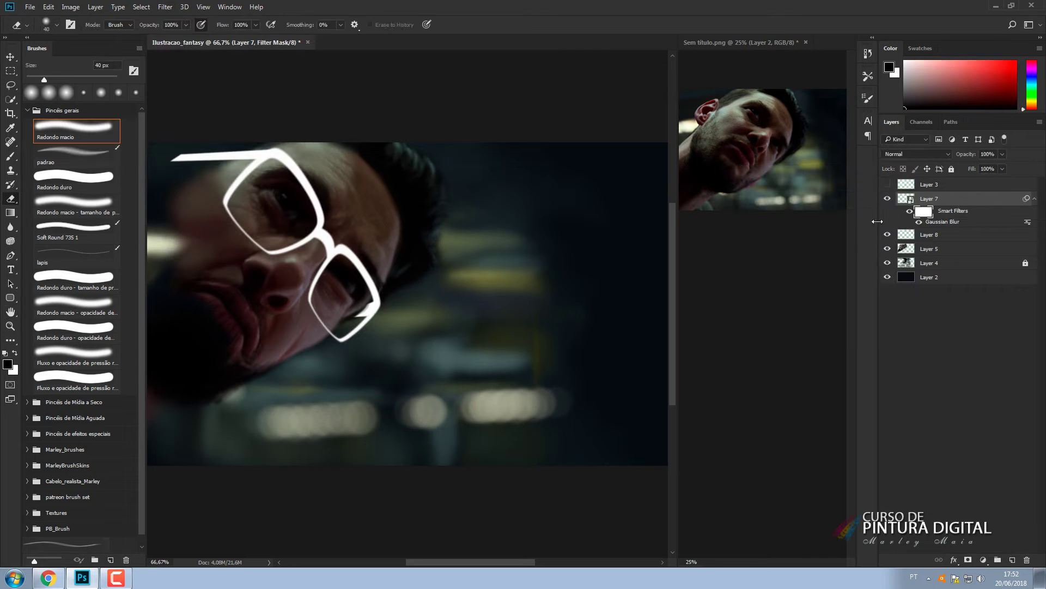
Draw a black-to-white gradient across the glasses on the smart filter mask to fade the blur.
{"action": "left_click", "coordinate": [10, 213]}
{"action": "left_click", "coordinate": [57, 25]}
{"action": "left_click", "coordinate": [812, 260]}
{"action": "left_click", "coordinate": [1019, 249]}
{"action": "left_click_drag", "start_coordinate": [250, 207], "coordinate": [370, 365]}
{"action": "left_click", "coordinate": [910, 212]}
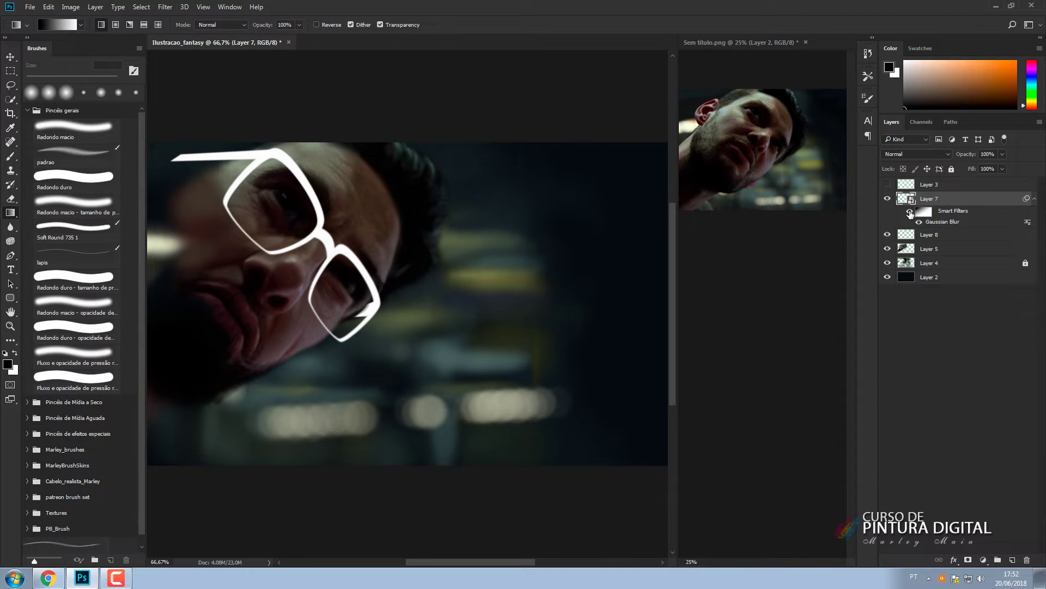
Select the areas of both lenses inside the frame with the Polygonal Lasso.
{"action": "left_click", "coordinate": [10, 84]}
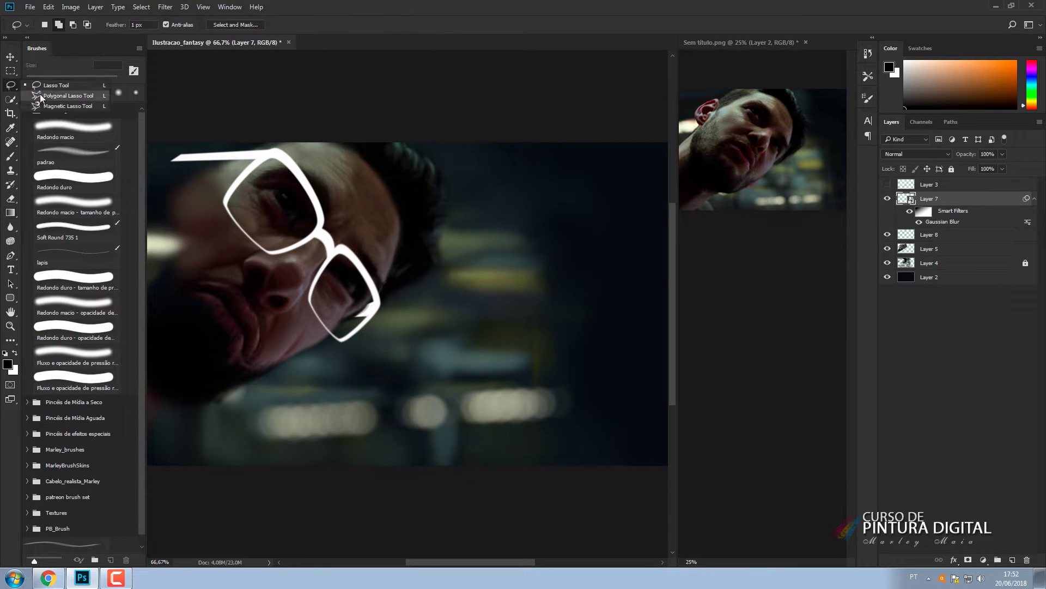
{"action": "left_click", "coordinate": [55, 96]}
{"action": "left_click", "coordinate": [335, 253]}
{"action": "left_click", "coordinate": [337, 252]}
{"action": "left_click", "coordinate": [317, 231]}
{"action": "left_click", "coordinate": [319, 215]}
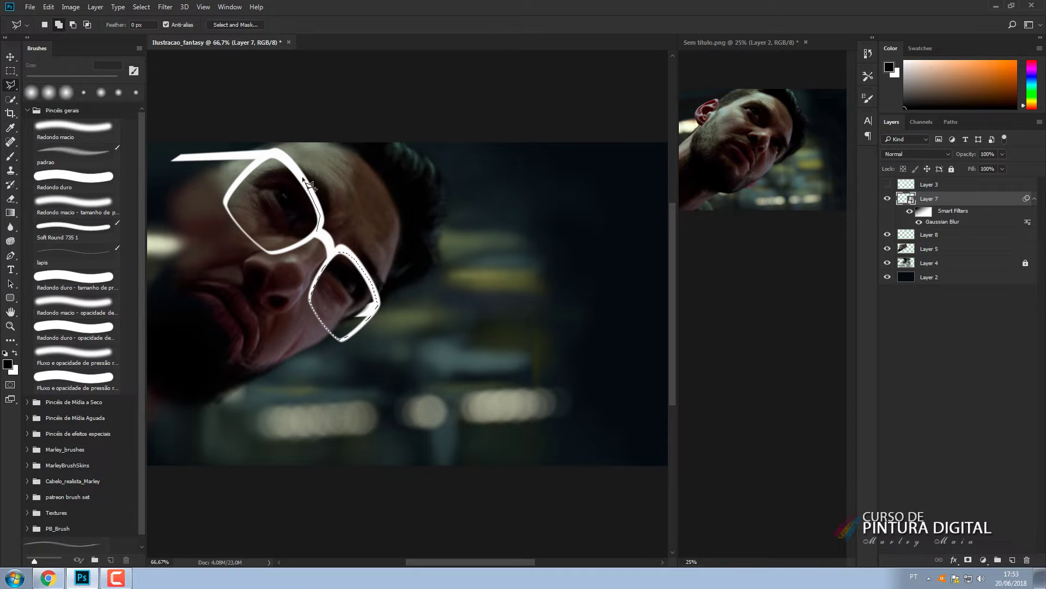
{"action": "left_click", "coordinate": [305, 180]}
{"action": "left_click", "coordinate": [278, 152]}
{"action": "left_click", "coordinate": [261, 159]}
{"action": "left_click", "coordinate": [227, 200]}
{"action": "left_click", "coordinate": [271, 252]}
{"action": "double_click", "coordinate": [292, 248]}
{"action": "key", "text": "ctrl+plus"}
{"action": "key", "text": "ctrl+plus"}
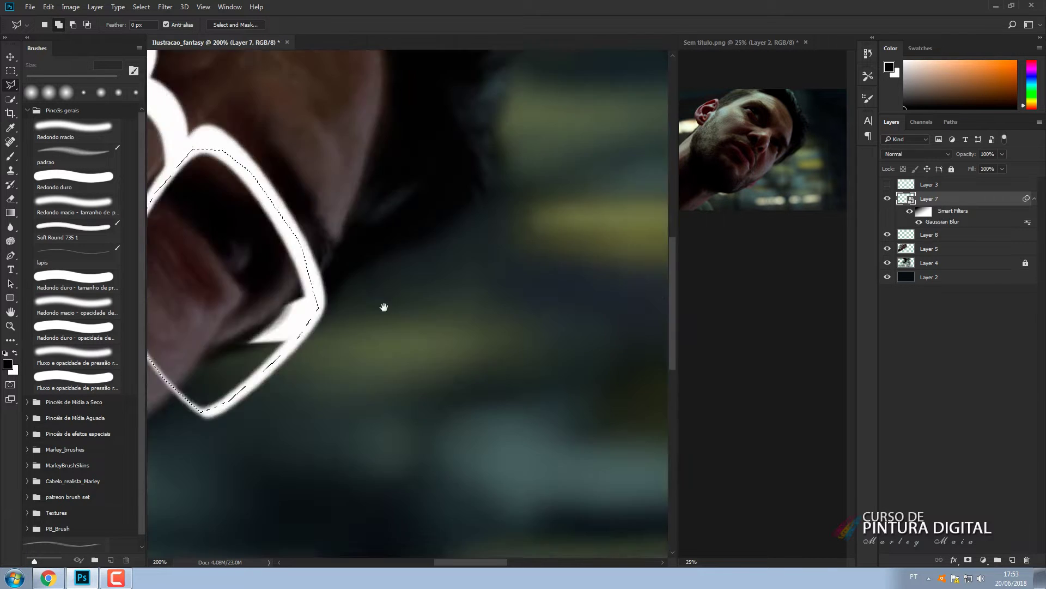
{"action": "key", "text": "ctrl+minus"}
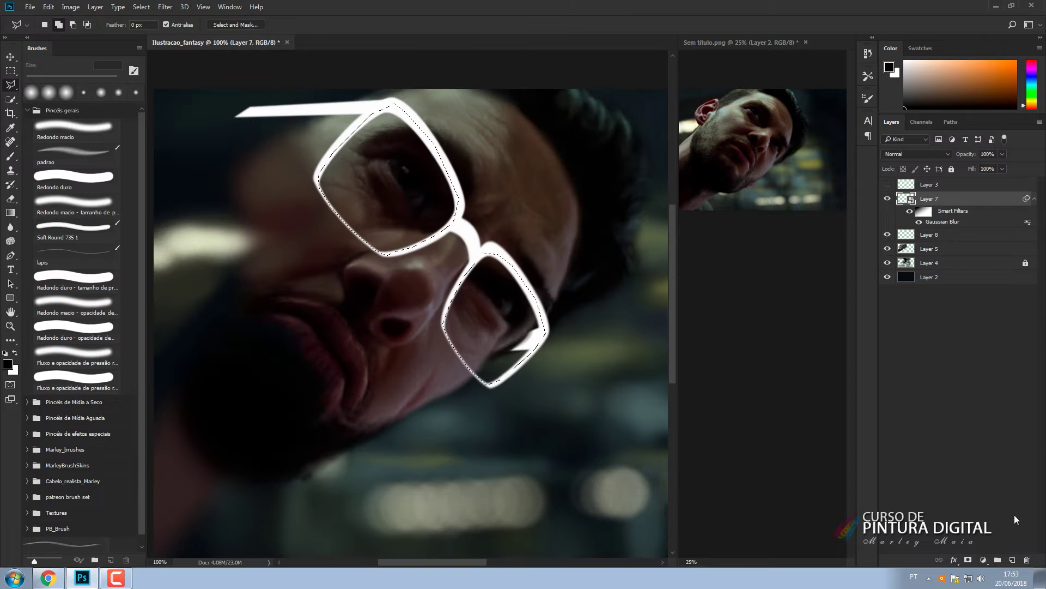
Fill the lens selection with a brownish tint on a new layer above Layer 8, deselect, and set its opacity to 51%.
{"action": "left_click", "coordinate": [930, 234]}
{"action": "left_click", "coordinate": [1013, 560]}
{"action": "left_click", "coordinate": [14, 370]}
{"action": "left_click", "coordinate": [697, 291]}
{"action": "left_click", "coordinate": [868, 201]}
{"action": "key", "text": "ctrl+BackSpace"}
{"action": "key", "text": "ctrl+d"}
{"action": "left_click_drag", "start_coordinate": [975, 156], "coordinate": [957, 156]}
{"action": "key", "text": "ctrl+minus"}
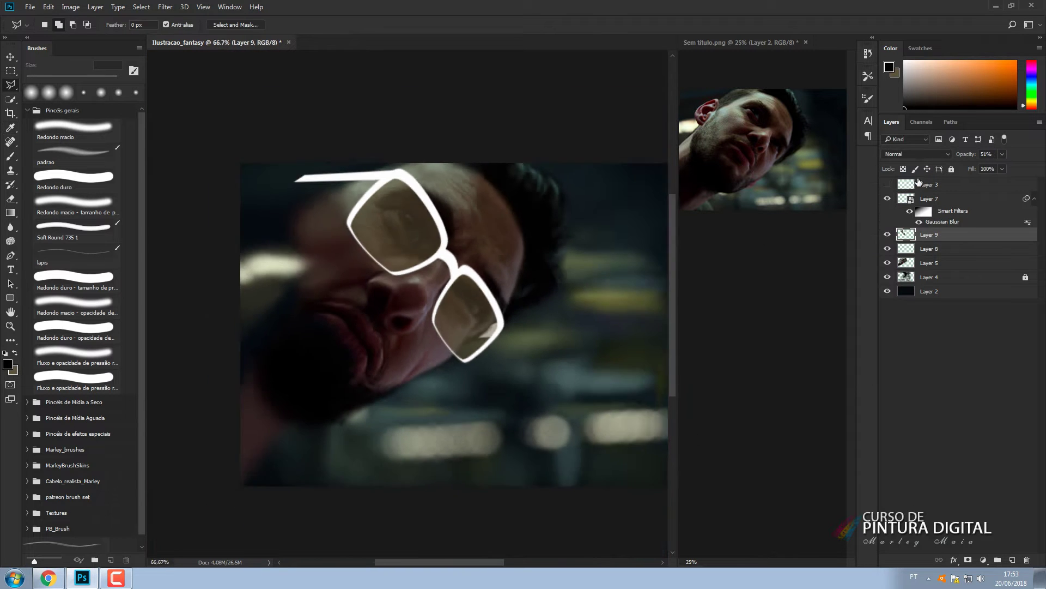
Add a new layer above Layer 7 and clip it to the glasses frame.
{"action": "key", "text": "ctrl+minus"}
{"action": "left_click", "coordinate": [929, 199]}
{"action": "left_click", "coordinate": [1012, 560]}
{"action": "left_click", "coordinate": [929, 202], "text": "alt"}
Paint the white frame black on the clipped layer with a large soft brush of about 300 px.
{"action": "key", "text": "b"}
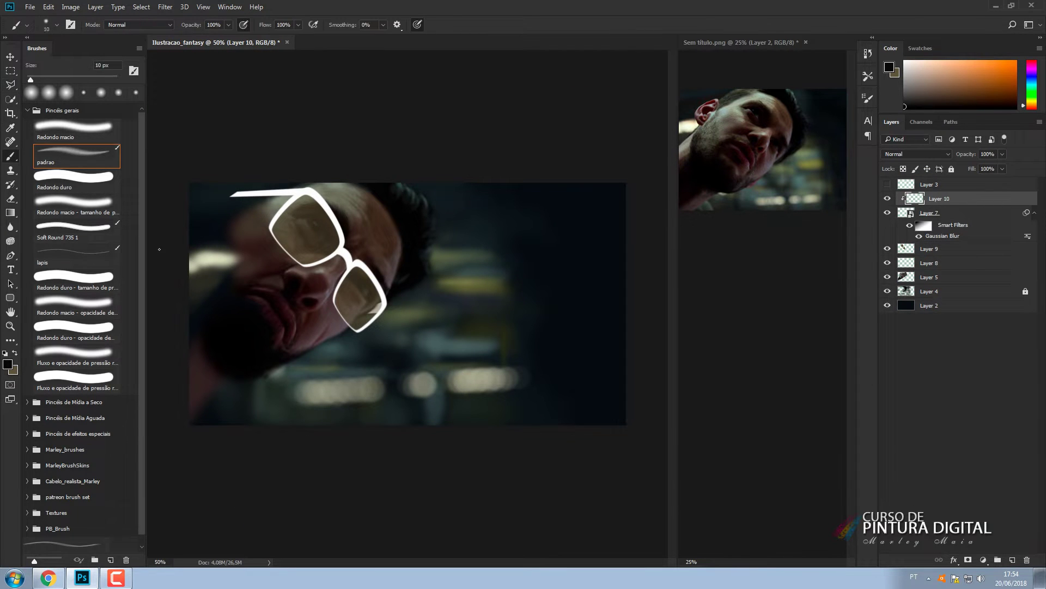
{"action": "mouse_move", "coordinate": [234, 226]}
{"action": "left_mouse_down"}
{"action": "mouse_move", "coordinate": [402, 235]}
{"action": "mouse_move", "coordinate": [320, 176]}
{"action": "mouse_move", "coordinate": [278, 189]}
{"action": "mouse_move", "coordinate": [307, 233]}
{"action": "mouse_move", "coordinate": [260, 263]}
{"action": "mouse_move", "coordinate": [457, 310]}
{"action": "left_mouse_up"}
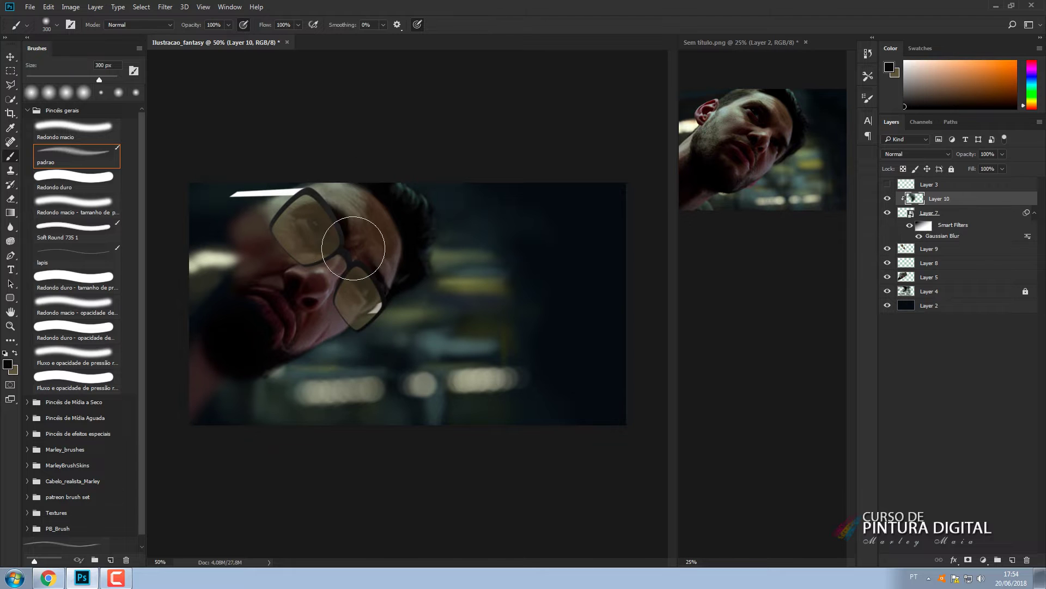
{"action": "mouse_move", "coordinate": [353, 248]}
{"action": "left_mouse_down"}
{"action": "mouse_move", "coordinate": [251, 201]}
{"action": "mouse_move", "coordinate": [313, 202]}
{"action": "mouse_move", "coordinate": [306, 172]}
{"action": "left_mouse_up"}
{"action": "left_click", "coordinate": [362, 247], "text": "alt"}
{"action": "left_click", "coordinate": [325, 201], "text": "alt"}
{"action": "key", "text": "ctrl+plus"}
{"action": "left_click_drag", "start_coordinate": [495, 273], "coordinate": [499, 285]}
Paint a reddish-brown tone along the outer upper rim of the larger lens with a 15 px brush.
{"action": "key", "text": "bracketleft"}
{"action": "key", "text": "bracketleft"}
{"action": "key", "text": "bracketleft"}
{"action": "key", "text": "bracketleft"}
{"action": "key", "text": "bracketleft"}
{"action": "left_click", "coordinate": [1032, 107]}
{"action": "left_click", "coordinate": [980, 95]}
{"action": "key", "text": "bracketleft"}
{"action": "key", "text": "bracketleft"}
{"action": "key", "text": "bracketleft"}
{"action": "key", "text": "bracketleft"}
{"action": "key", "text": "bracketleft"}
{"action": "key", "text": "bracketleft"}
{"action": "key", "text": "bracketleft"}
{"action": "key", "text": "bracketleft"}
{"action": "key", "text": "bracketleft"}
{"action": "key", "text": "bracketleft"}
{"action": "key", "text": "bracketleft"}
{"action": "key", "text": "bracketleft"}
{"action": "key", "text": "bracketleft"}
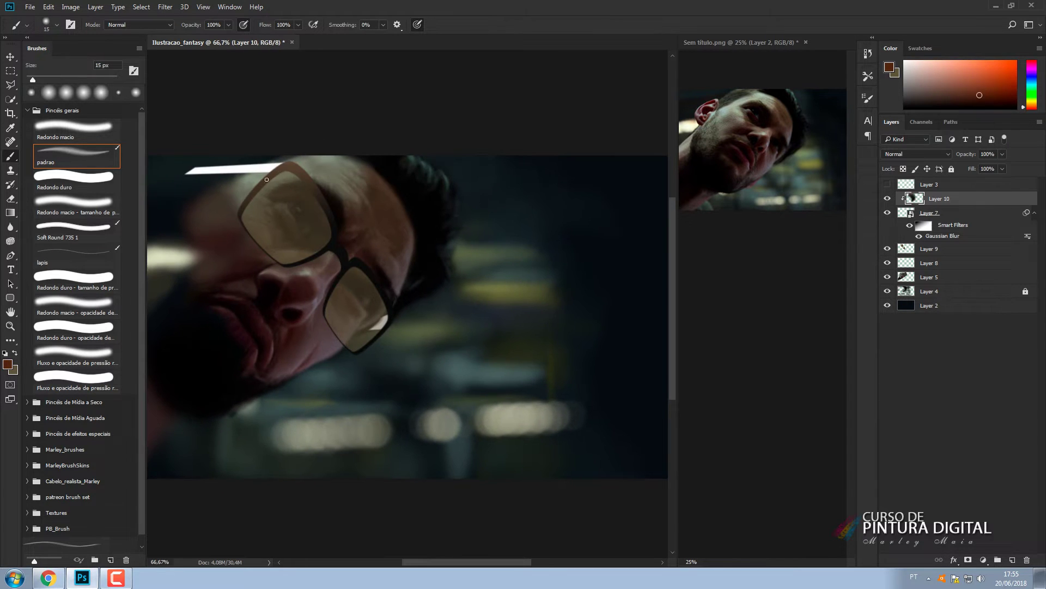
{"action": "left_click_drag", "start_coordinate": [241, 210], "coordinate": [296, 164]}
Paint deeper red along the larger lens's rim with a 20 px brush and shade it with black.
{"action": "left_click", "coordinate": [1008, 94]}
{"action": "key", "text": "bracketright"}
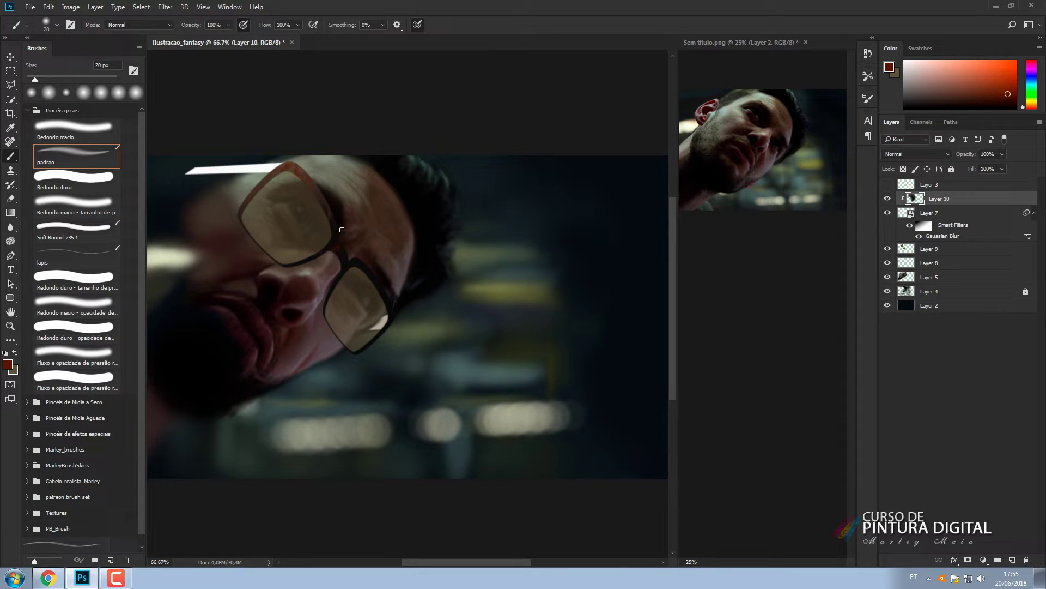
{"action": "left_click", "coordinate": [290, 169], "text": "alt"}
{"action": "key", "text": "bracketleft"}
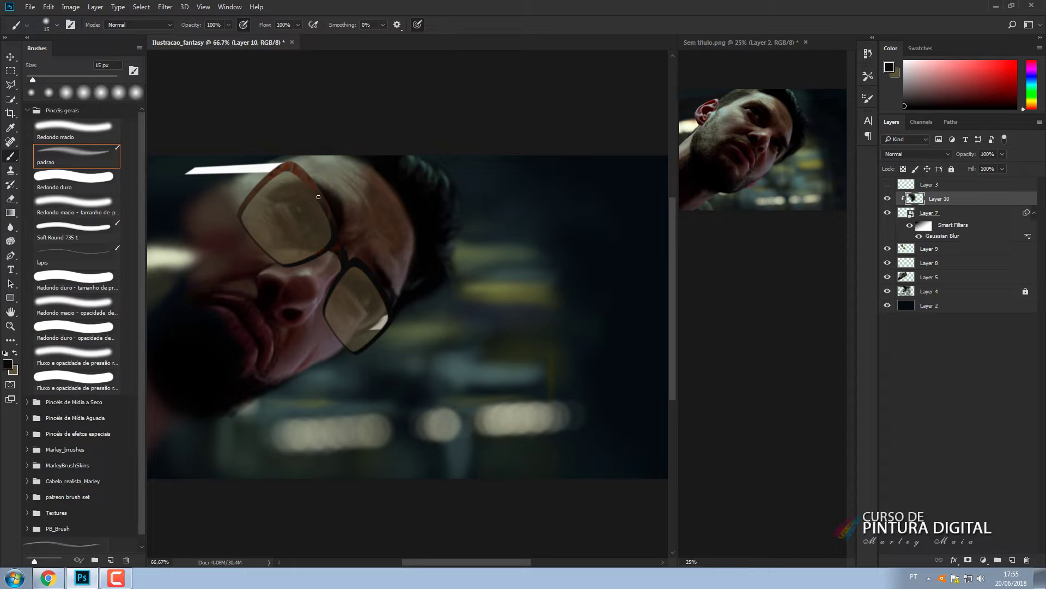
{"action": "key", "text": "bracketright"}
{"action": "key", "text": "bracketright"}
{"action": "key", "text": "bracketright"}
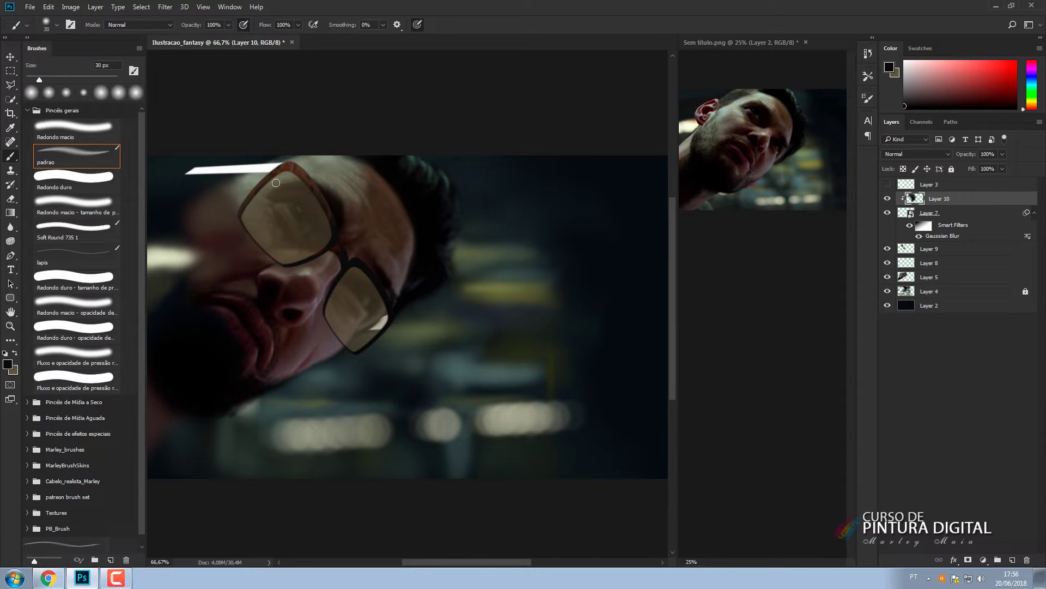
Blend the tones at the larger lens's upper corner with sampled colours and a 25 px brush.
{"action": "left_click", "coordinate": [278, 174], "text": "alt"}
{"action": "left_click", "coordinate": [281, 171], "text": "alt"}
{"action": "key", "text": "bracketleft"}
{"action": "left_click", "coordinate": [378, 180], "text": "alt"}
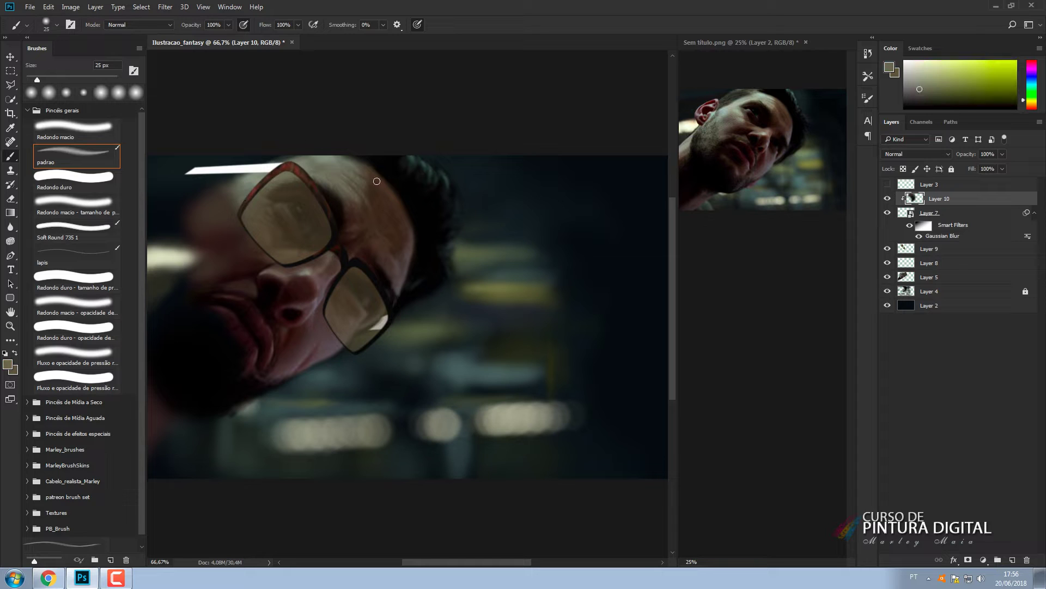
Paint fine pale highlights along the larger lens's rim with an 8 px brush, and bluish-grey ones on the bridge at 15 px.
{"action": "left_click", "coordinate": [170, 256], "text": "alt"}
{"action": "key", "text": "bracketleft"}
{"action": "key", "text": "bracketleft"}
{"action": "key", "text": "bracketleft"}
{"action": "key", "text": "bracketleft"}
{"action": "key", "text": "bracketleft"}
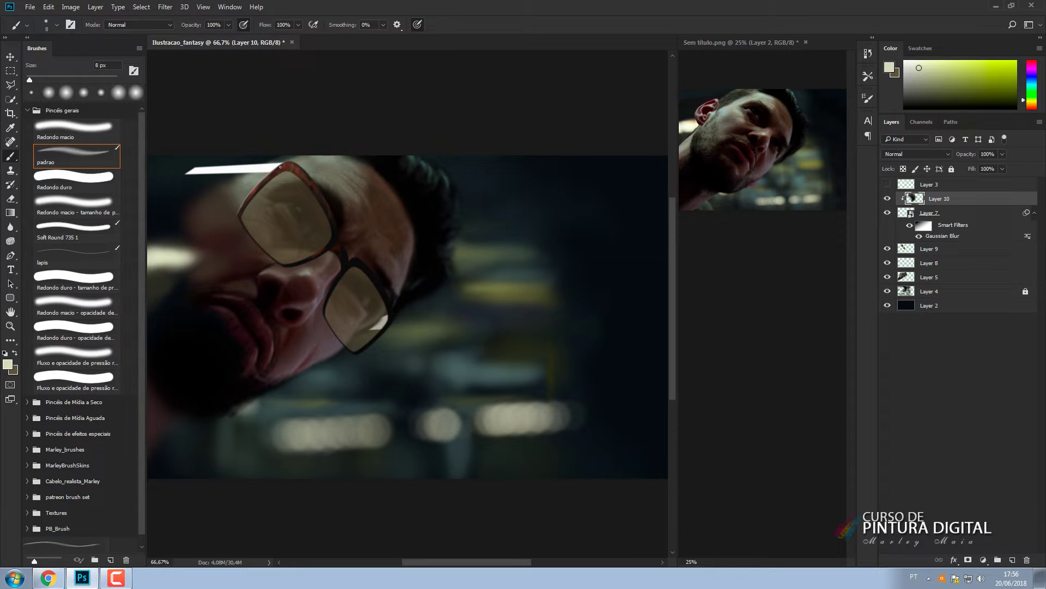
{"action": "key", "text": "bracketright"}
{"action": "key", "text": "bracketright"}
{"action": "key", "text": "bracketright"}
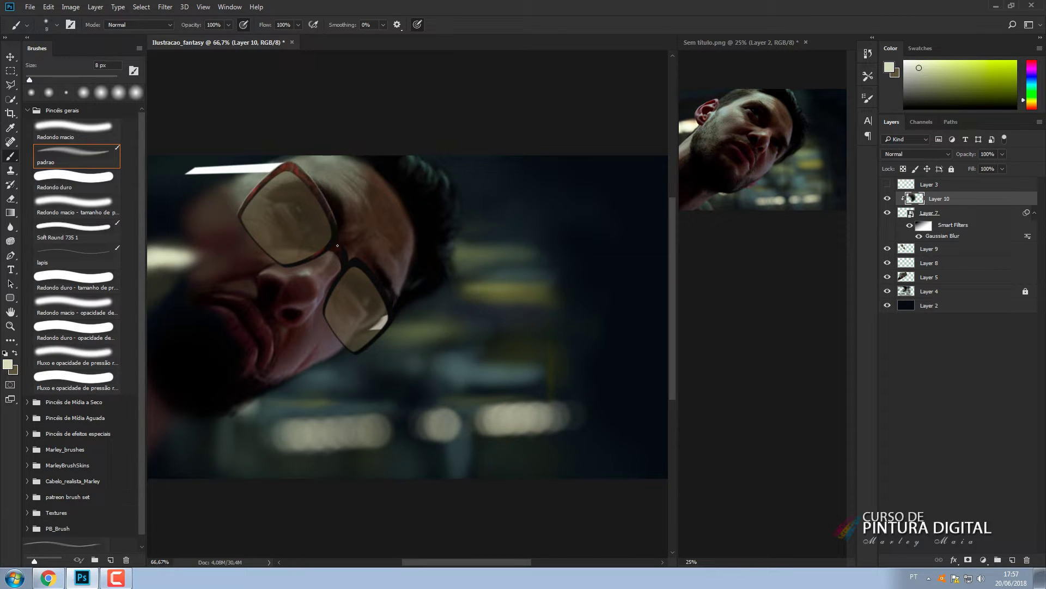
{"action": "left_click", "coordinate": [446, 294], "text": "alt"}
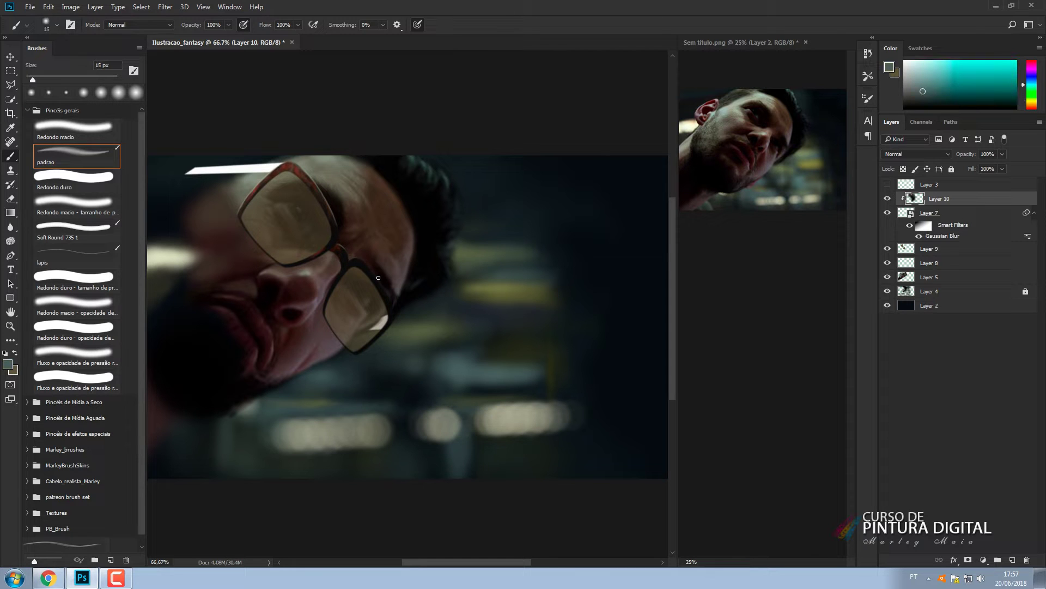
{"action": "key", "text": "bracketright"}
Tint the larger lens's rim and bridge orange with a 250 px Overlay brush, and sample a teal tone for the smaller lens's rim.
{"action": "left_click", "coordinate": [295, 162], "text": "alt"}
{"action": "left_click", "coordinate": [139, 25]}
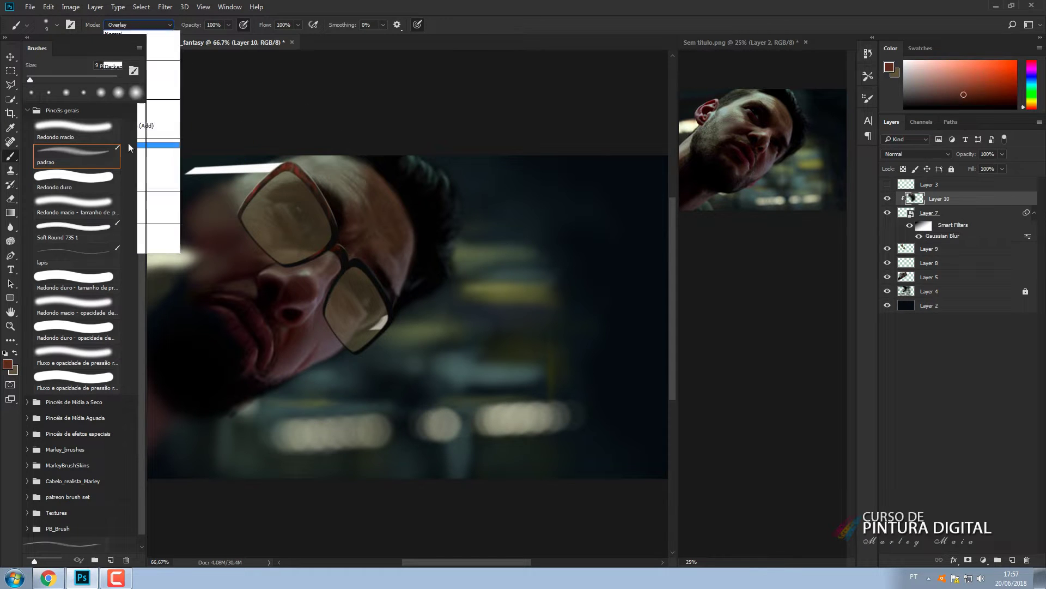
{"action": "left_click", "coordinate": [130, 145]}
{"action": "left_click", "coordinate": [990, 73]}
{"action": "key", "text": "bracketright"}
{"action": "key", "text": "bracketright"}
{"action": "key", "text": "bracketright"}
{"action": "key", "text": "bracketright"}
{"action": "key", "text": "bracketright"}
{"action": "key", "text": "bracketright"}
{"action": "key", "text": "bracketright"}
{"action": "key", "text": "bracketright"}
{"action": "key", "text": "bracketright"}
{"action": "key", "text": "bracketright"}
{"action": "key", "text": "bracketright"}
{"action": "key", "text": "bracketright"}
{"action": "key", "text": "bracketright"}
{"action": "key", "text": "bracketright"}
{"action": "key", "text": "bracketright"}
{"action": "key", "text": "bracketright"}
{"action": "key", "text": "bracketright"}
{"action": "key", "text": "bracketright"}
{"action": "left_click", "coordinate": [289, 172]}
{"action": "key", "text": "bracketright"}
{"action": "left_click", "coordinate": [335, 246]}
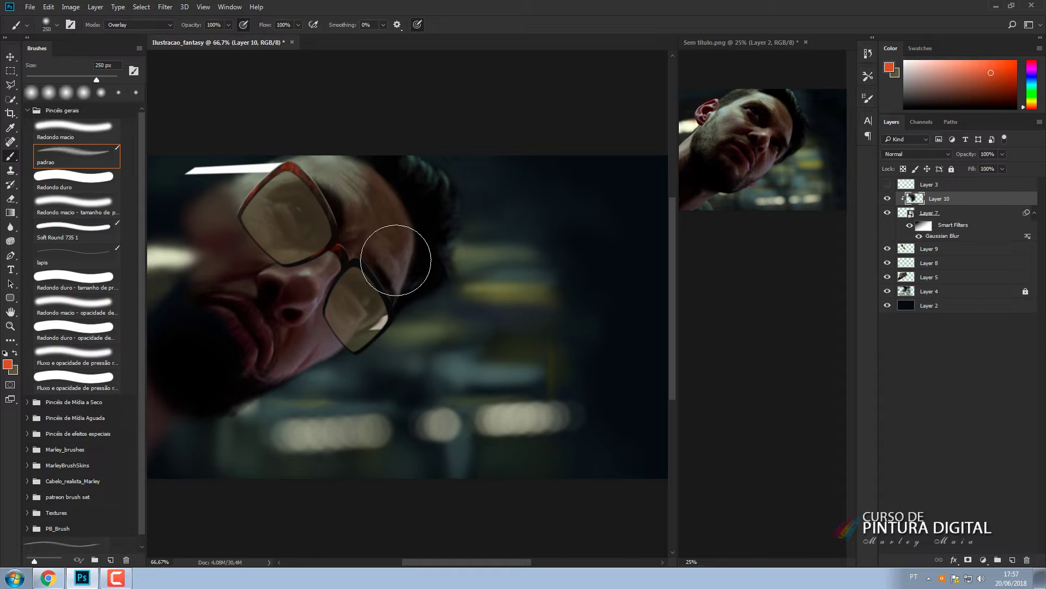
{"action": "left_click", "coordinate": [482, 374], "text": "alt"}
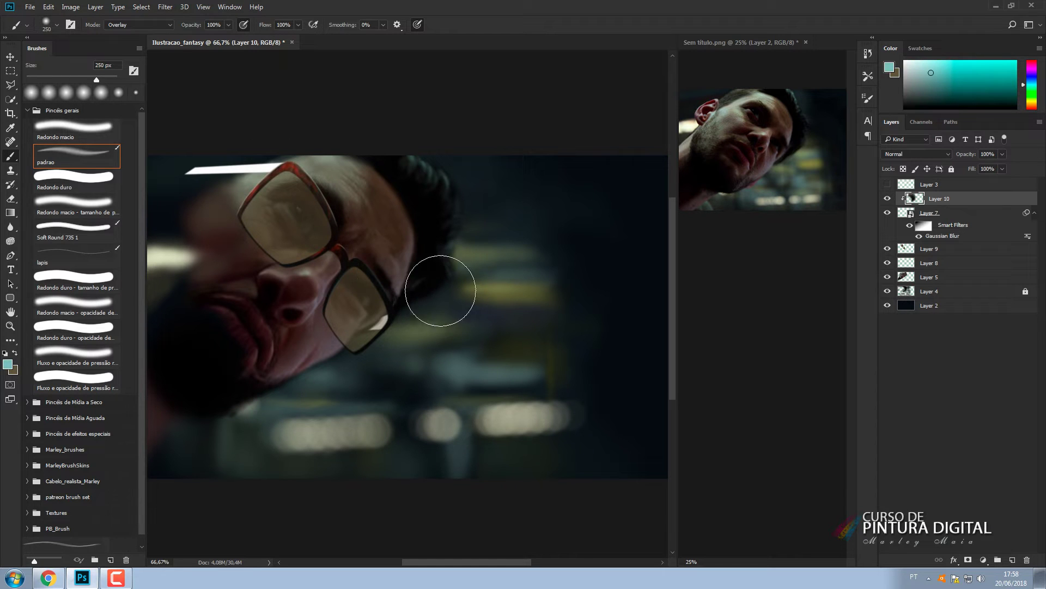
Lock the transparent pixels of Layer 8 and paint the white temple arm black with the 250 px brush in Normal mode.
{"action": "left_click", "coordinate": [897, 216]}
{"action": "left_click", "coordinate": [888, 249]}
{"action": "left_click", "coordinate": [888, 249]}
{"action": "left_click", "coordinate": [921, 263]}
{"action": "left_click", "coordinate": [903, 169]}
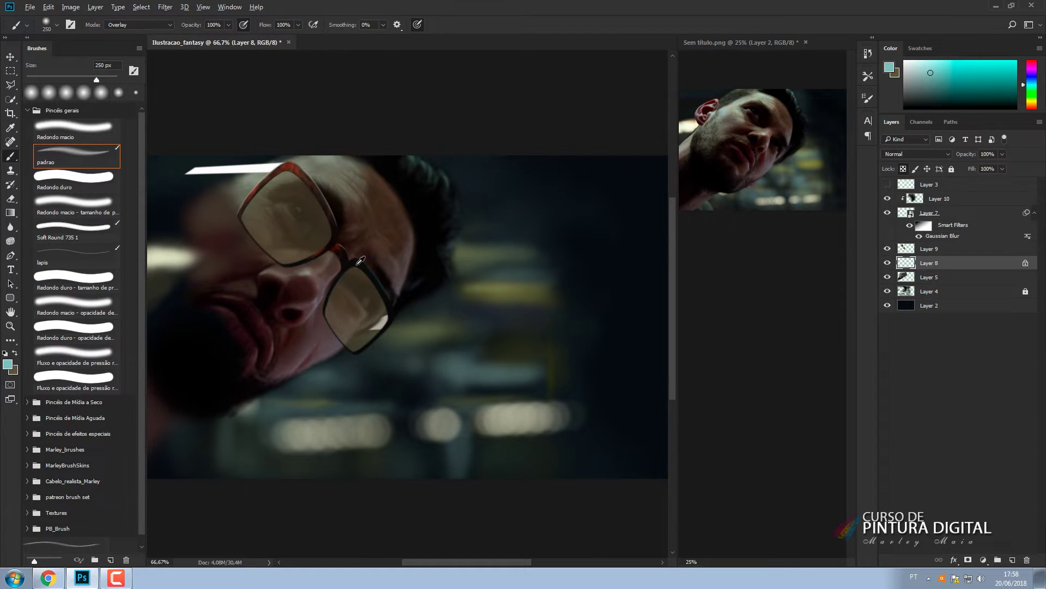
{"action": "left_click", "coordinate": [356, 265], "text": "alt"}
{"action": "left_click", "coordinate": [139, 25]}
{"action": "left_click", "coordinate": [126, 33]}
{"action": "mouse_move", "coordinate": [295, 167]}
{"action": "left_mouse_down"}
{"action": "mouse_move", "coordinate": [162, 197]}
{"action": "mouse_move", "coordinate": [262, 176]}
{"action": "left_mouse_up"}
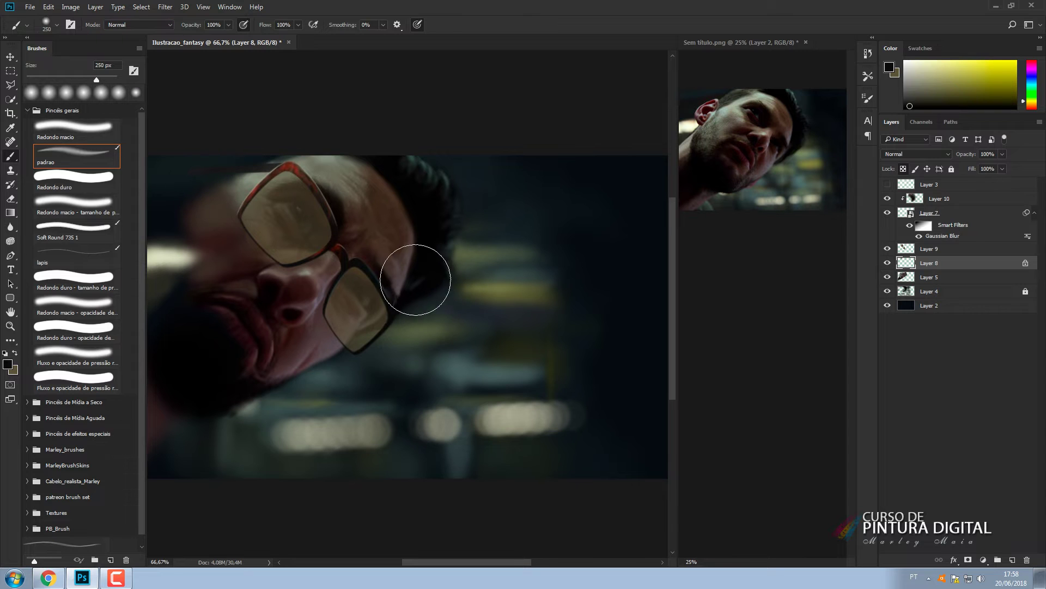
Paint mottled dark red along the temple arm with a tone sampled from the lens rim and a 15 px brush.
{"action": "left_click", "coordinate": [296, 164], "text": "alt"}
{"action": "key", "text": "bracketleft"}
{"action": "key", "text": "bracketleft"}
{"action": "key", "text": "bracketleft"}
{"action": "key", "text": "bracketleft"}
{"action": "key", "text": "bracketleft"}
{"action": "key", "text": "bracketleft"}
{"action": "key", "text": "bracketleft"}
{"action": "key", "text": "bracketleft"}
{"action": "key", "text": "bracketleft"}
{"action": "key", "text": "bracketleft"}
{"action": "key", "text": "bracketleft"}
{"action": "key", "text": "bracketleft"}
{"action": "key", "text": "bracketleft"}
{"action": "key", "text": "bracketleft"}
{"action": "key", "text": "bracketleft"}
{"action": "key", "text": "bracketleft"}
{"action": "key", "text": "bracketleft"}
{"action": "key", "text": "bracketleft"}
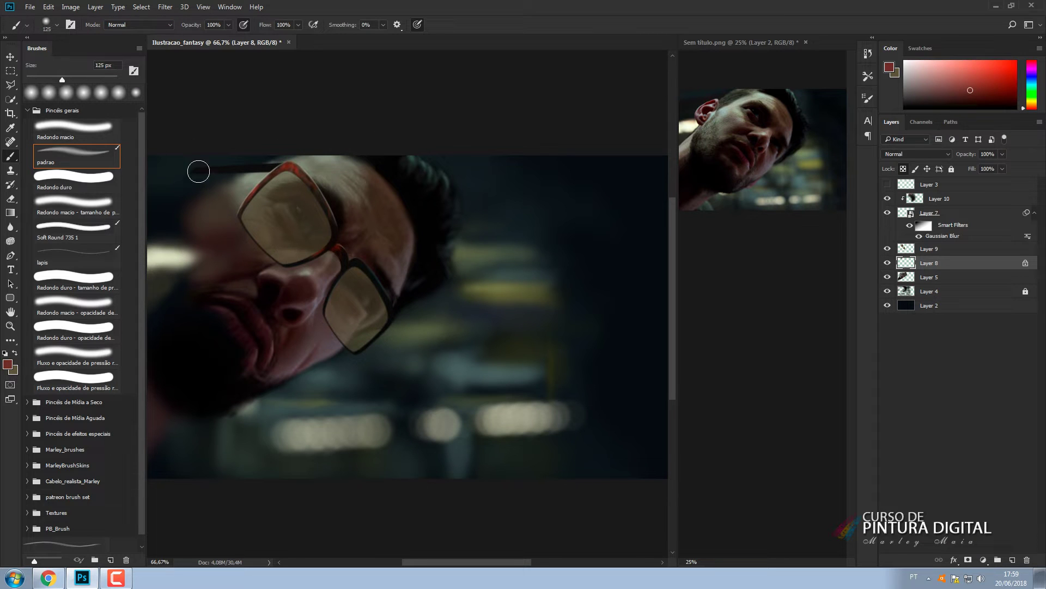
{"action": "left_click_drag", "start_coordinate": [191, 172], "coordinate": [217, 170]}
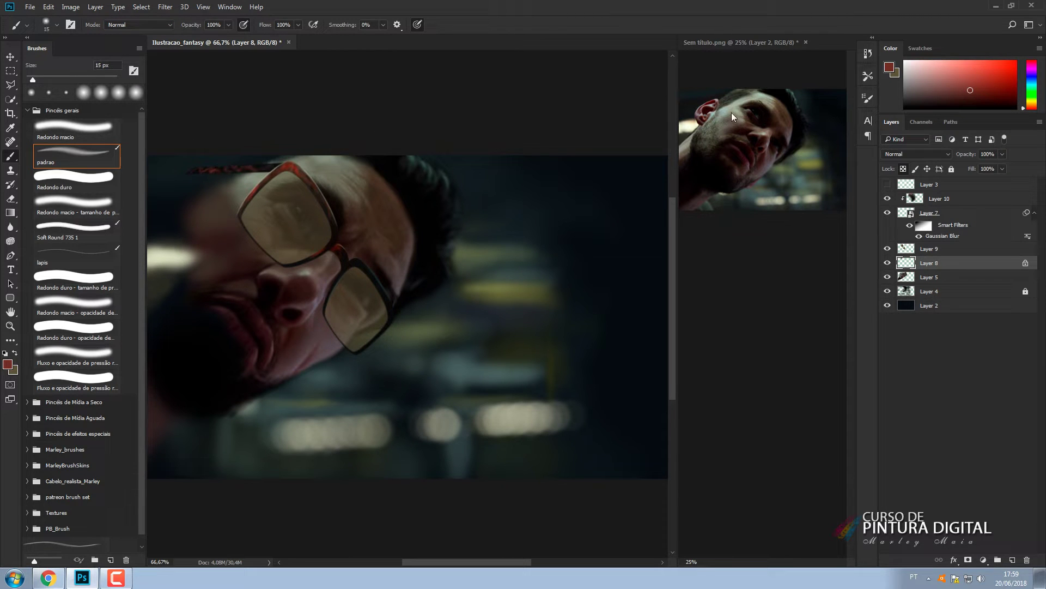
Build up the temple arm's red tones with sampled colours and a 35 px brush, then pick a greyish beige at 15 px.
{"action": "left_click", "coordinate": [245, 170], "text": "alt"}
{"action": "left_click", "coordinate": [297, 168], "text": "alt"}
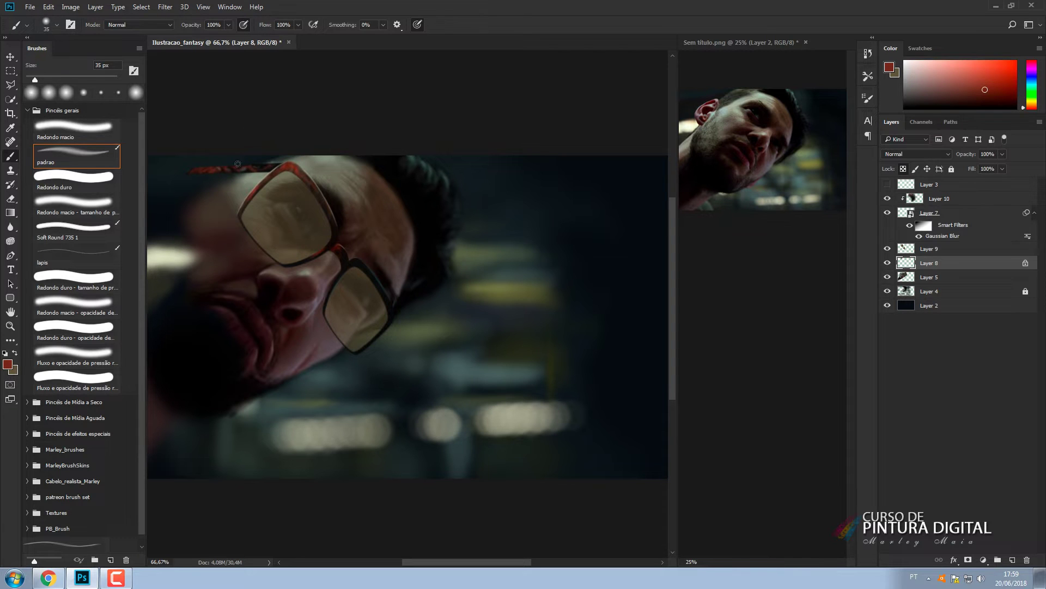
{"action": "left_click_drag", "start_coordinate": [192, 171], "coordinate": [217, 170]}
{"action": "left_click", "coordinate": [262, 170], "text": "alt"}
{"action": "left_click", "coordinate": [308, 182], "text": "alt"}
{"action": "key", "text": "bracketleft"}
{"action": "key", "text": "bracketleft"}
{"action": "key", "text": "bracketleft"}
{"action": "key", "text": "bracketleft"}
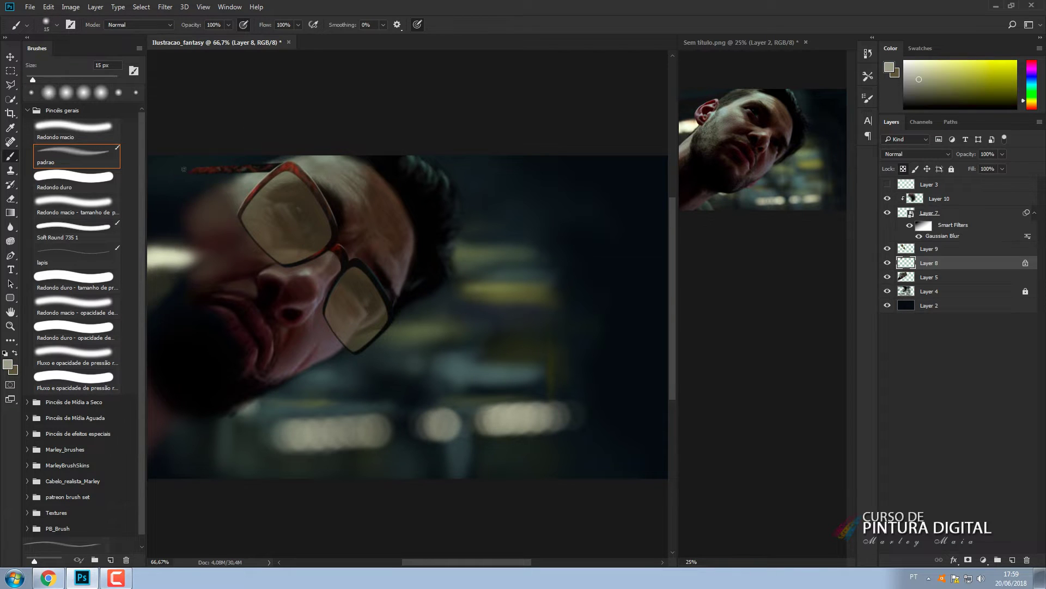
{"action": "key", "text": "bracketright"}
{"action": "key", "text": "bracketright"}
{"action": "key", "text": "bracketright"}
{"action": "key", "text": "bracketright"}
{"action": "key", "text": "bracketright"}
{"action": "key", "text": "bracketright"}
{"action": "key", "text": "bracketright"}
{"action": "key", "text": "bracketright"}
{"action": "key", "text": "bracketright"}
{"action": "key", "text": "bracketright"}
{"action": "key", "text": "bracketright"}
{"action": "key", "text": "bracketright"}
{"action": "key", "text": "bracketright"}
{"action": "key", "text": "bracketright"}
{"action": "key", "text": "bracketright"}
{"action": "key", "text": "bracketright"}
{"action": "key", "text": "bracketright"}
{"action": "key", "text": "bracketright"}
{"action": "key", "text": "bracketright"}
{"action": "mouse_move", "coordinate": [256, 175]}
{"action": "left_mouse_down"}
{"action": "mouse_move", "coordinate": [287, 153]}
{"action": "mouse_move", "coordinate": [204, 155]}
{"action": "mouse_move", "coordinate": [235, 169]}
{"action": "mouse_move", "coordinate": [287, 162]}
{"action": "left_mouse_up"}
{"action": "key", "text": "ctrl+alt+z"}
{"action": "key", "text": "ctrl+alt+z"}
{"action": "key", "text": "ctrl+alt+z"}
Brighten the temple arm with sampled red and pale tones, using the brush in Overlay and Color Dodge modes.
{"action": "left_click", "coordinate": [57, 24]}
{"action": "left_click", "coordinate": [119, 84]}
{"action": "left_click", "coordinate": [56, 24]}
{"action": "left_click", "coordinate": [33, 84]}
{"action": "left_click", "coordinate": [273, 169], "text": "alt"}
{"action": "left_click", "coordinate": [140, 25]}
{"action": "left_click", "coordinate": [115, 145]}
{"action": "left_click", "coordinate": [298, 169], "text": "alt"}
{"action": "left_click", "coordinate": [141, 24]}
{"action": "left_click", "coordinate": [121, 119]}
{"action": "left_click", "coordinate": [170, 258], "text": "alt"}
Reduce the opacity of Layer 9 to 32% and add a new layer clipped to it.
{"action": "left_click", "coordinate": [929, 249]}
{"action": "left_click_drag", "start_coordinate": [965, 154], "coordinate": [958, 157]}
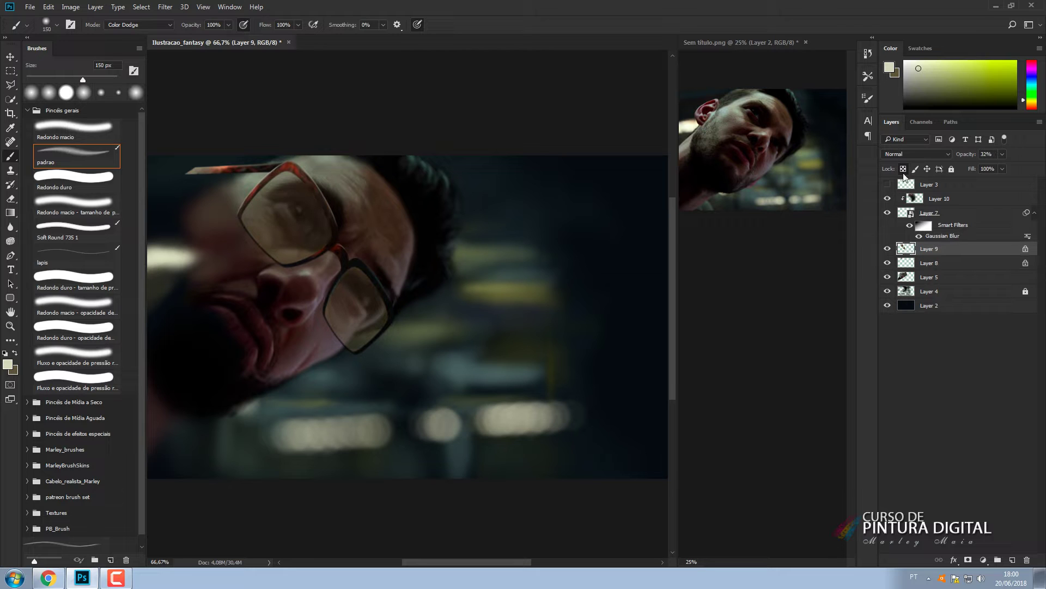
{"action": "left_click", "coordinate": [1012, 560]}
{"action": "left_click", "coordinate": [926, 255], "text": "alt"}
Paint pale reflections in the larger lens with a 58% hard Color Dodge brush of 45 to 35 px, and teal ones in the smaller lens.
{"action": "left_click", "coordinate": [524, 418], "text": "alt"}
{"action": "key", "text": "bracketleft"}
{"action": "key", "text": "bracketleft"}
{"action": "key", "text": "bracketleft"}
{"action": "key", "text": "bracketleft"}
{"action": "key", "text": "bracketleft"}
{"action": "key", "text": "bracketleft"}
{"action": "left_click", "coordinate": [57, 24]}
{"action": "left_click", "coordinate": [77, 85]}
{"action": "key", "text": "bracketleft"}
{"action": "key", "text": "bracketleft"}
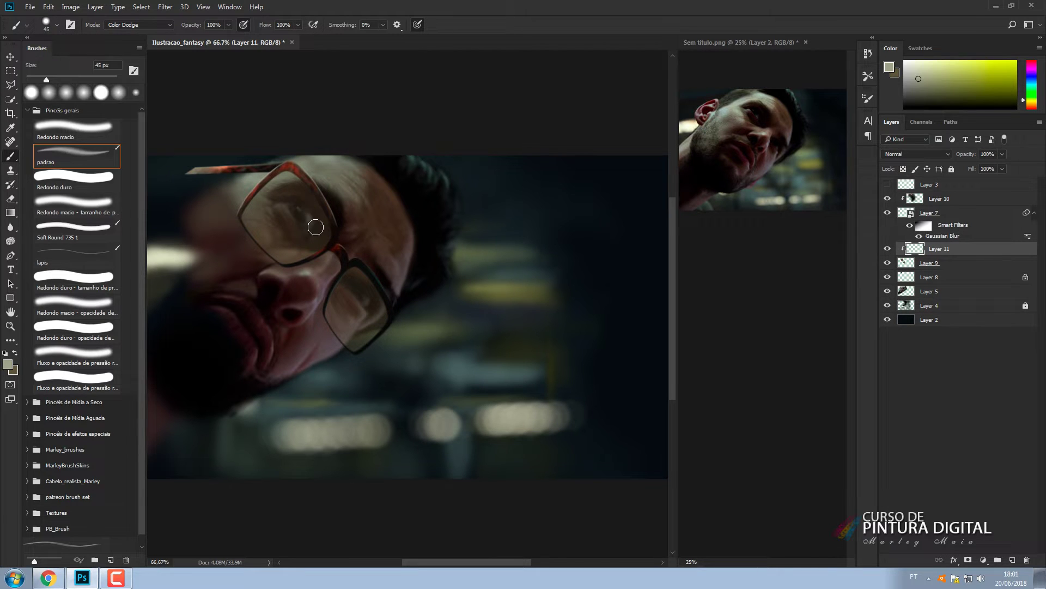
{"action": "key", "text": "bracketleft"}
{"action": "key", "text": "bracketleft"}
{"action": "left_click", "coordinate": [486, 362], "text": "alt"}
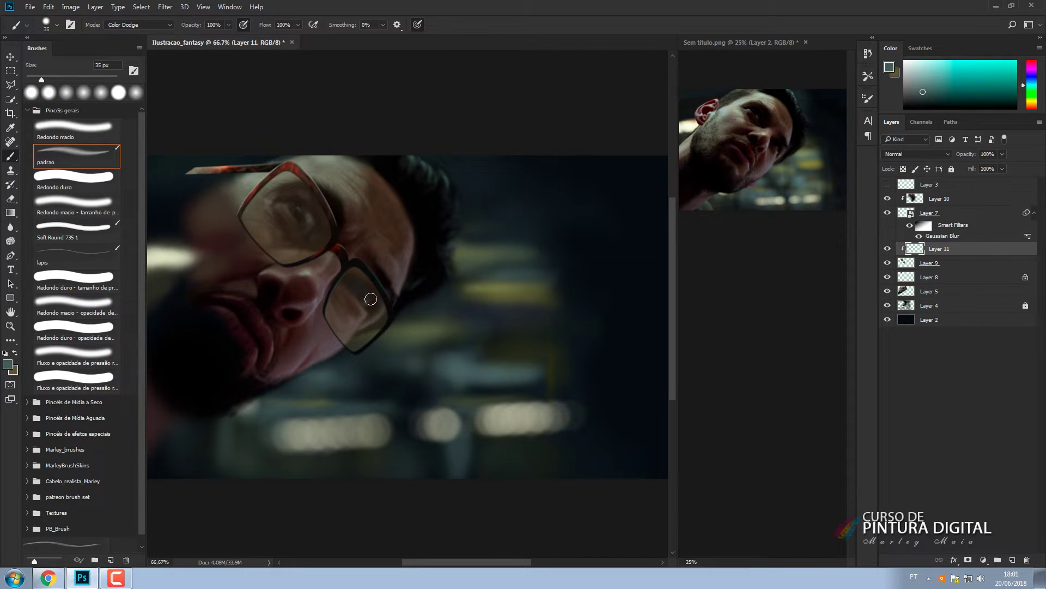
Add pale round light reflections to the larger lens with a sampled background-light colour and a 70 to 80 px brush.
{"action": "left_click", "coordinate": [506, 412], "text": "alt"}
{"action": "key", "text": "bracketright"}
{"action": "key", "text": "bracketright"}
{"action": "key", "text": "bracketright"}
{"action": "key", "text": "bracketright"}
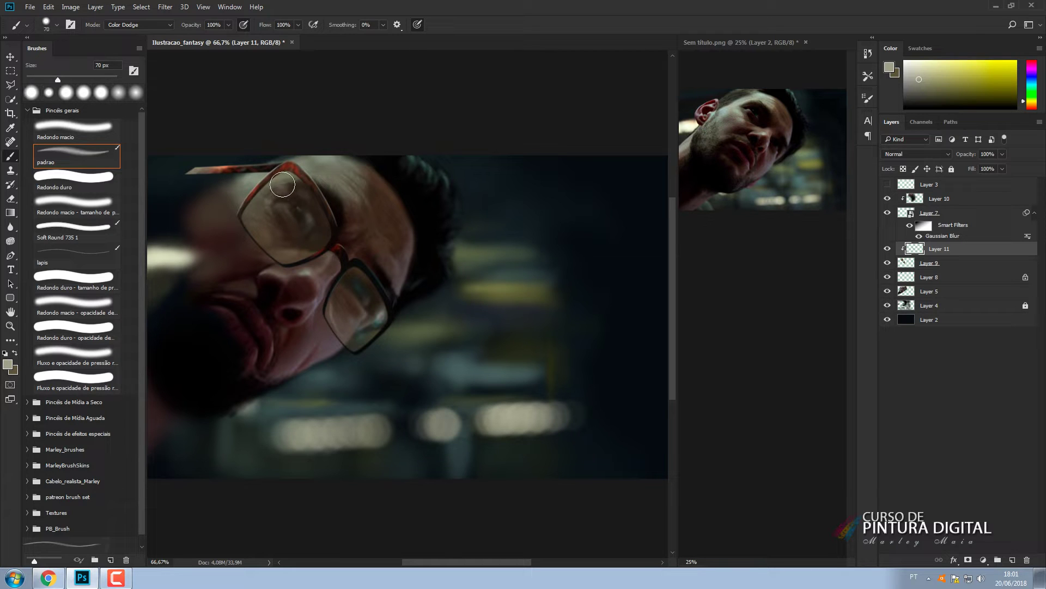
{"action": "left_click", "coordinate": [282, 186]}
{"action": "key", "text": "bracketright"}
{"action": "left_click_drag", "start_coordinate": [259, 231], "coordinate": [281, 250]}
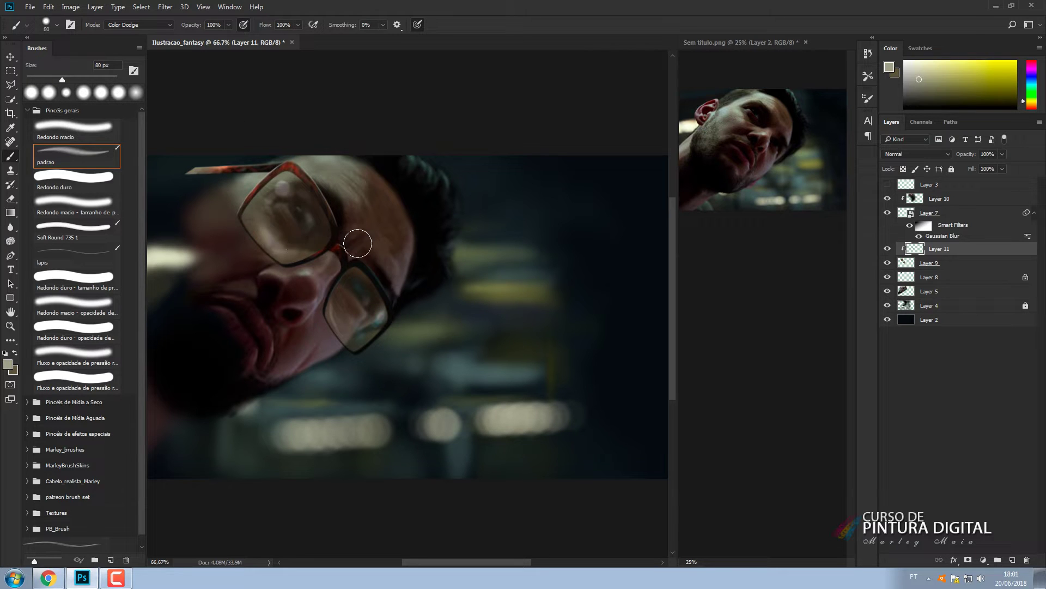
{"action": "left_click", "coordinate": [304, 242], "text": "alt"}
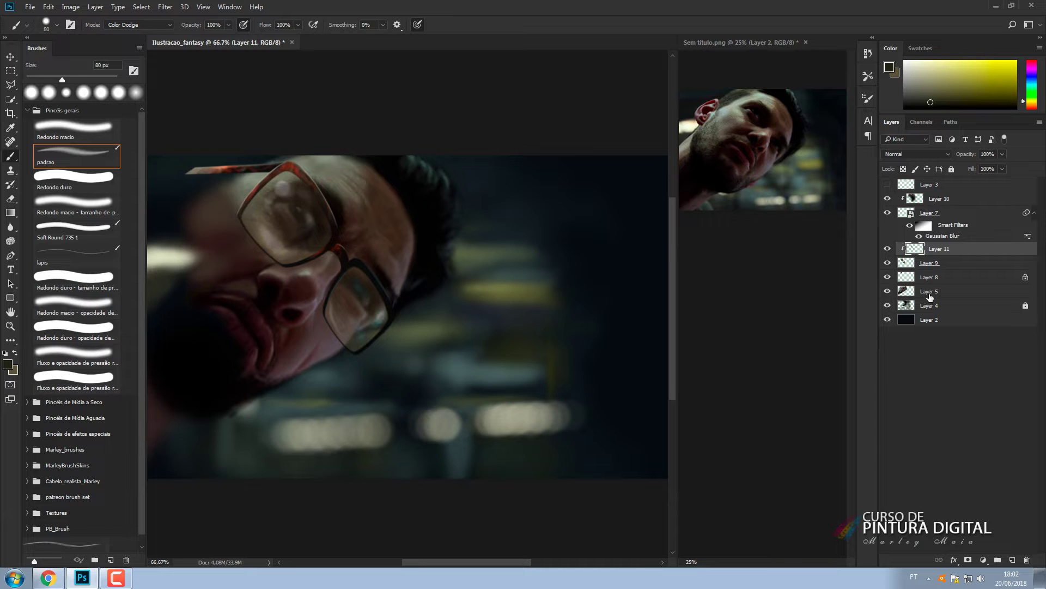
Add a new layer above Layer 5, reduce the brush spacing, and paint pale light at the larger lens's lower edge at 70 px.
{"action": "left_click", "coordinate": [930, 292]}
{"action": "left_click", "coordinate": [1012, 560]}
{"action": "left_click", "coordinate": [174, 258], "text": "alt"}
{"action": "key", "text": "bracketleft"}
{"action": "key", "text": "bracketleft"}
{"action": "key", "text": "bracketleft"}
{"action": "left_click", "coordinate": [867, 98]}
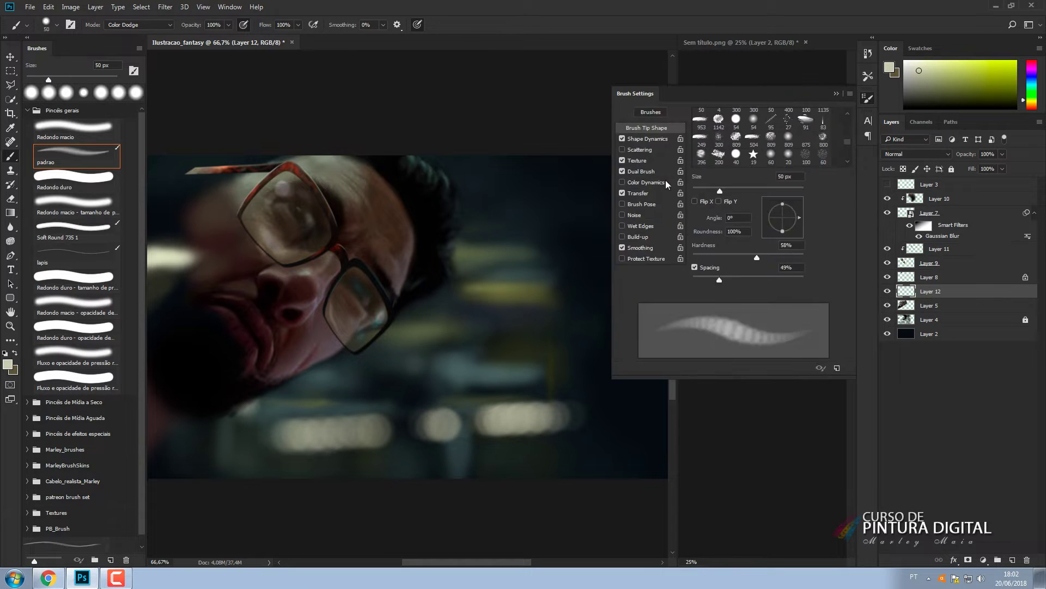
{"action": "left_click_drag", "start_coordinate": [719, 281], "coordinate": [701, 281]}
{"action": "left_click", "coordinate": [868, 99]}
{"action": "key", "text": "bracketright"}
{"action": "key", "text": "bracketright"}
{"action": "left_click_drag", "start_coordinate": [264, 246], "coordinate": [273, 253]}
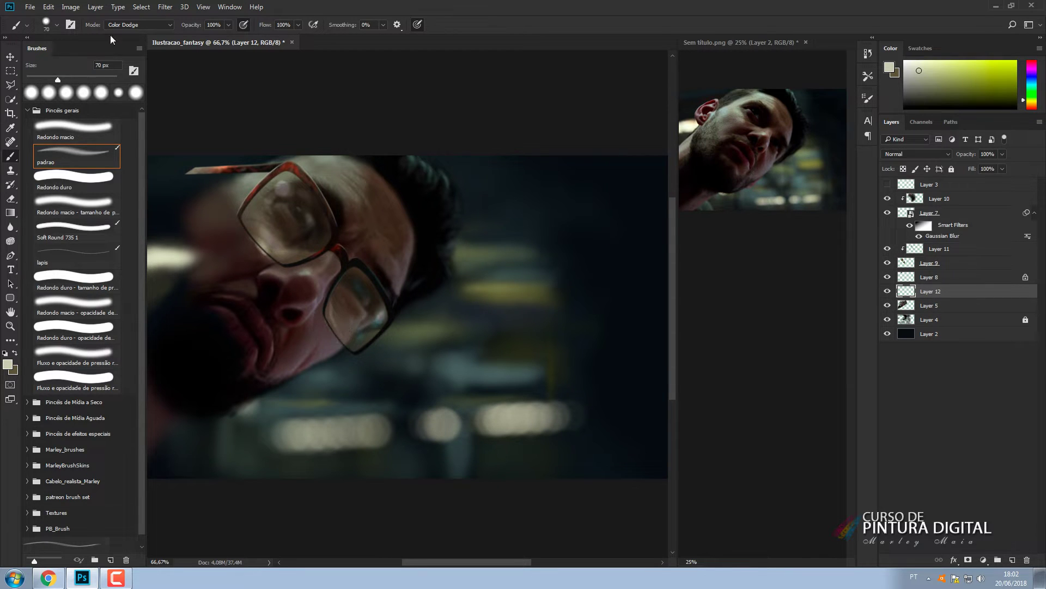
Paint small teal reflections in the smaller lens with sampled colours and a Color Dodge brush of 20 to 10 px.
{"action": "key", "text": "bracketleft"}
{"action": "key", "text": "bracketleft"}
{"action": "key", "text": "bracketleft"}
{"action": "key", "text": "bracketleft"}
{"action": "key", "text": "bracketleft"}
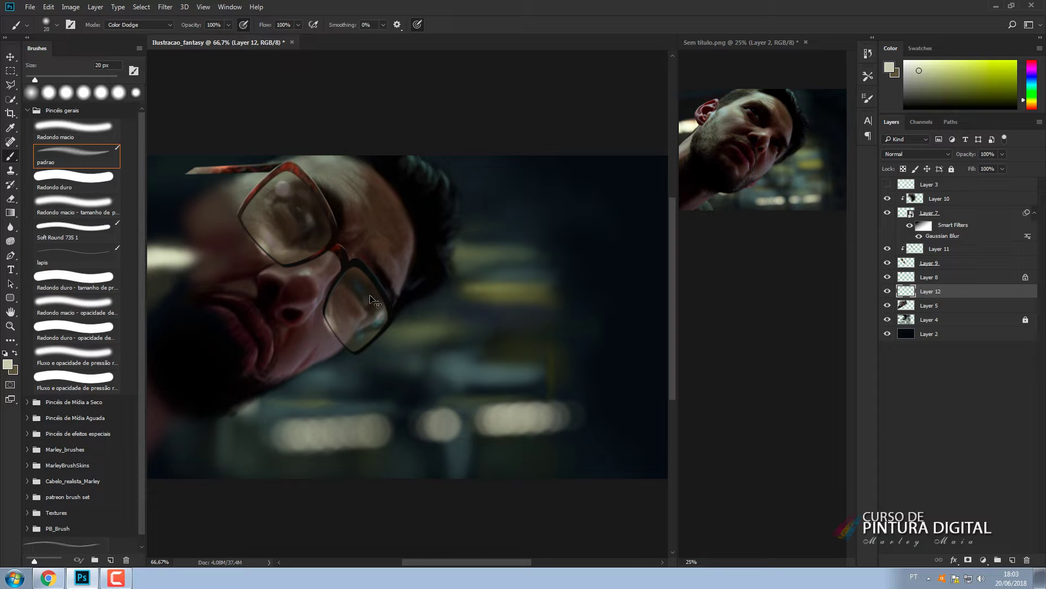
{"action": "left_click", "coordinate": [319, 355], "text": "alt"}
{"action": "key", "text": "bracketright"}
{"action": "key", "text": "bracketright"}
{"action": "key", "text": "bracketright"}
{"action": "key", "text": "bracketleft"}
{"action": "key", "text": "bracketleft"}
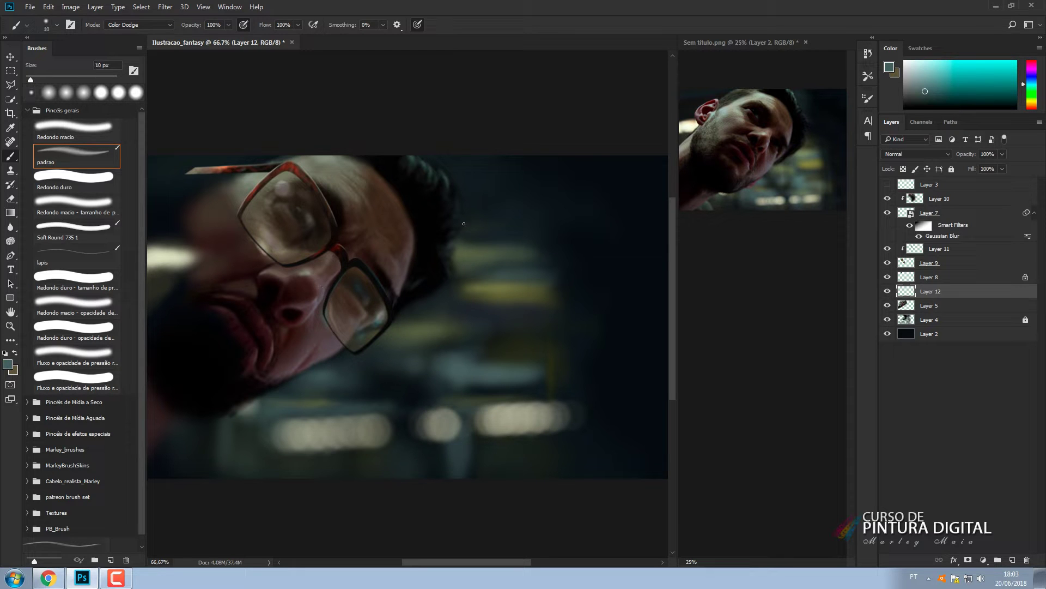
{"action": "left_click", "coordinate": [327, 314], "text": "alt"}
{"action": "key", "text": "bracketleft"}
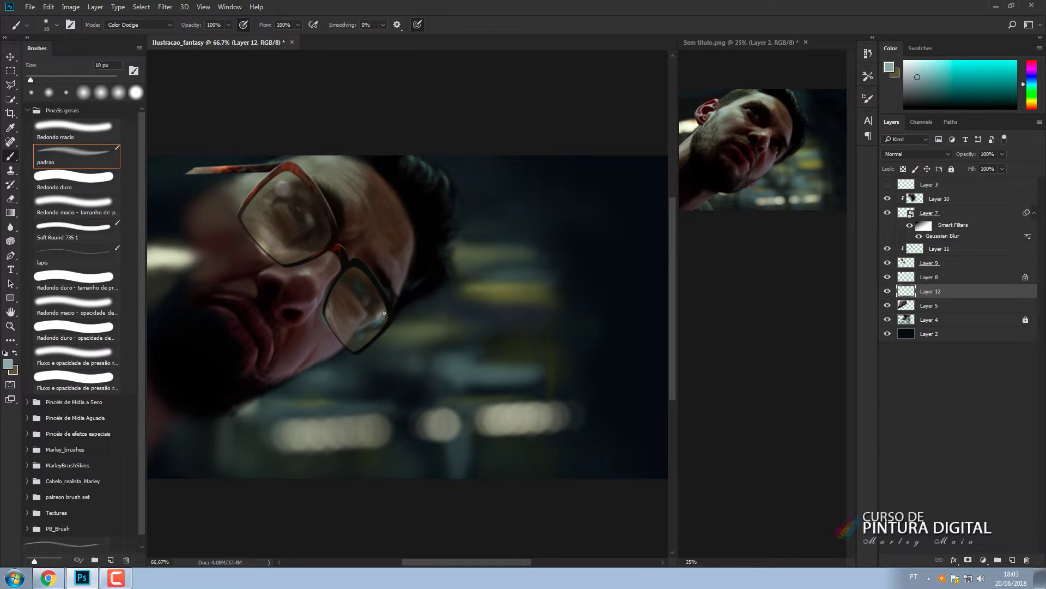
{"action": "key", "text": "bracketleft"}
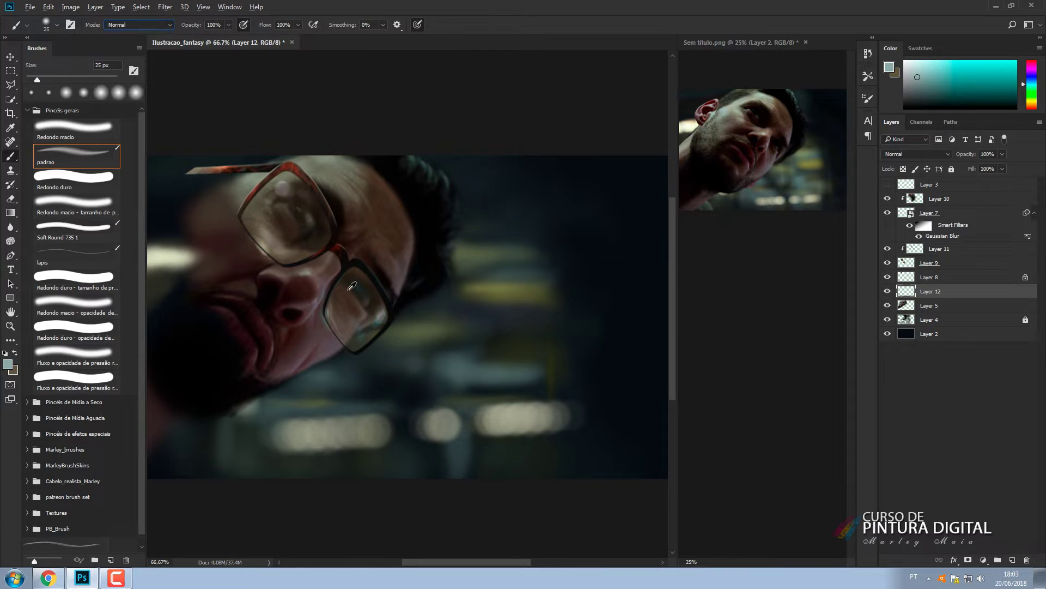
Touch up the larger lens's lower edge with sampled beige tones using a 25 px brush in Normal mode.
{"action": "left_click", "coordinate": [305, 253], "text": "alt"}
{"action": "left_click", "coordinate": [316, 248], "text": "alt"}
{"action": "left_click", "coordinate": [314, 251], "text": "alt"}
{"action": "left_click", "coordinate": [313, 249], "text": "alt"}
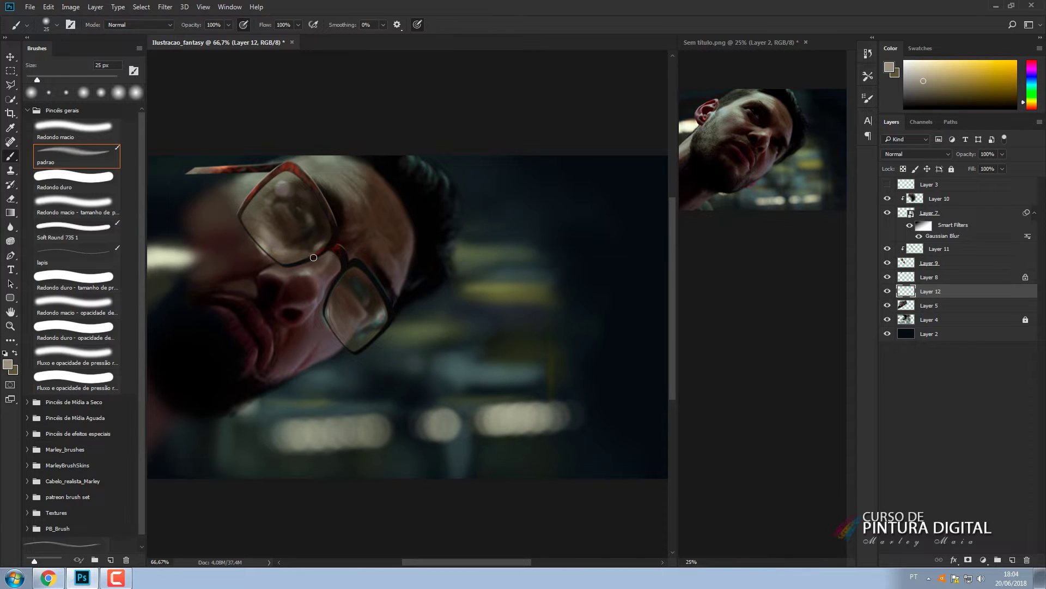
Add a new layer above Layer 10 and shade around the smaller lens with a sampled dark red at 15 to 50 px.
{"action": "left_click", "coordinate": [902, 213]}
{"action": "key", "text": "ctrl+shift+alt+n"}
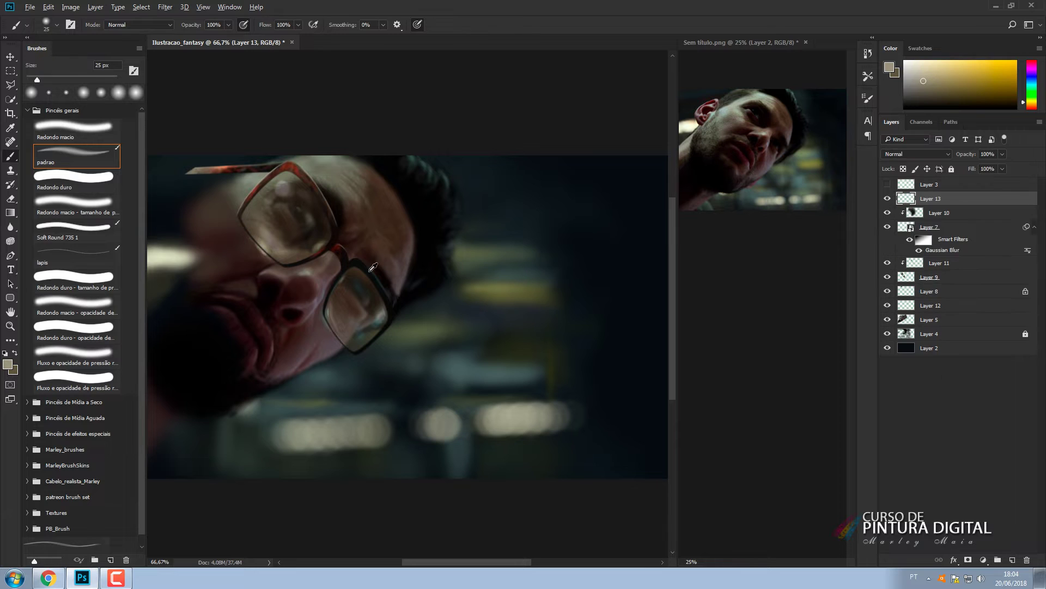
{"action": "left_click", "coordinate": [365, 350], "text": "alt"}
{"action": "key", "text": "bracketright"}
{"action": "left_click", "coordinate": [363, 350], "text": "alt"}
{"action": "left_click_drag", "start_coordinate": [363, 350], "coordinate": [379, 336]}
{"action": "key", "text": "bracketleft"}
{"action": "key", "text": "bracketleft"}
{"action": "key", "text": "bracketleft"}
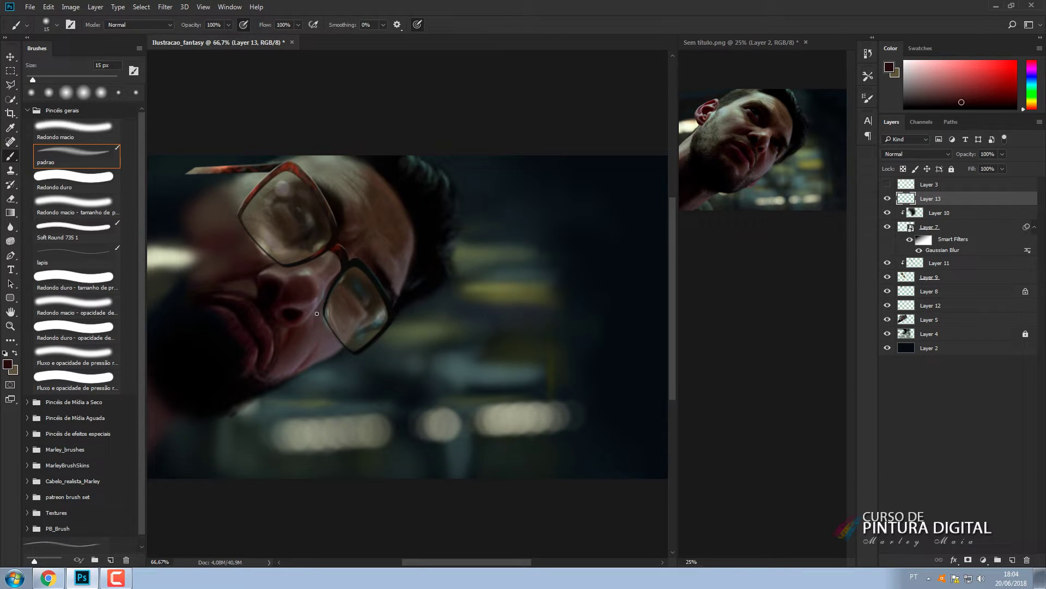
{"action": "key", "text": "bracketright"}
{"action": "key", "text": "bracketright"}
{"action": "key", "text": "bracketright"}
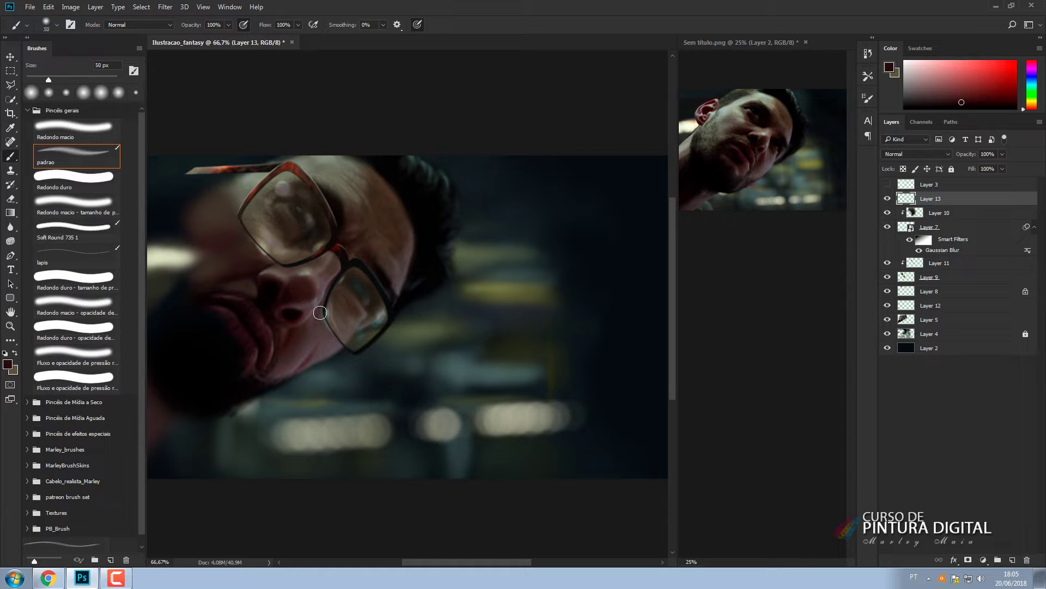
Paint a thin pale highlight beside the larger lens's lower rim with a sampled grey and a 15 px brush.
{"action": "left_click", "coordinate": [280, 268], "text": "alt"}
{"action": "key", "text": "bracketleft"}
{"action": "key", "text": "bracketleft"}
{"action": "key", "text": "bracketleft"}
{"action": "key", "text": "bracketleft"}
{"action": "key", "text": "bracketleft"}
{"action": "key", "text": "bracketleft"}
{"action": "key", "text": "bracketleft"}
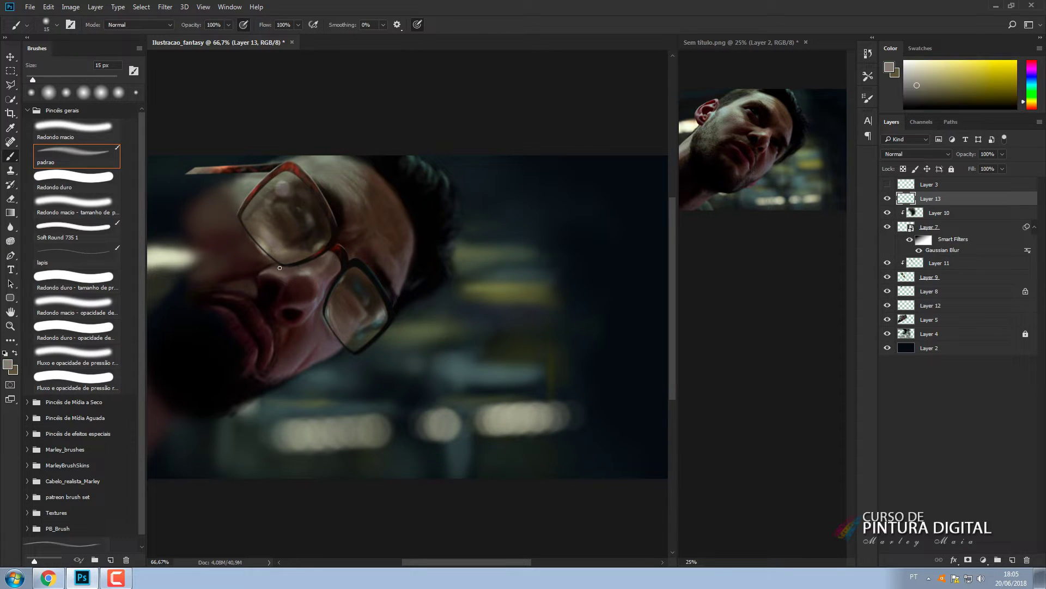
Paint the pale cheekbone highlight beside the larger lens with a light colour sampled from the reference, at 35 to 70 px.
{"action": "left_click", "coordinate": [741, 108], "text": "alt"}
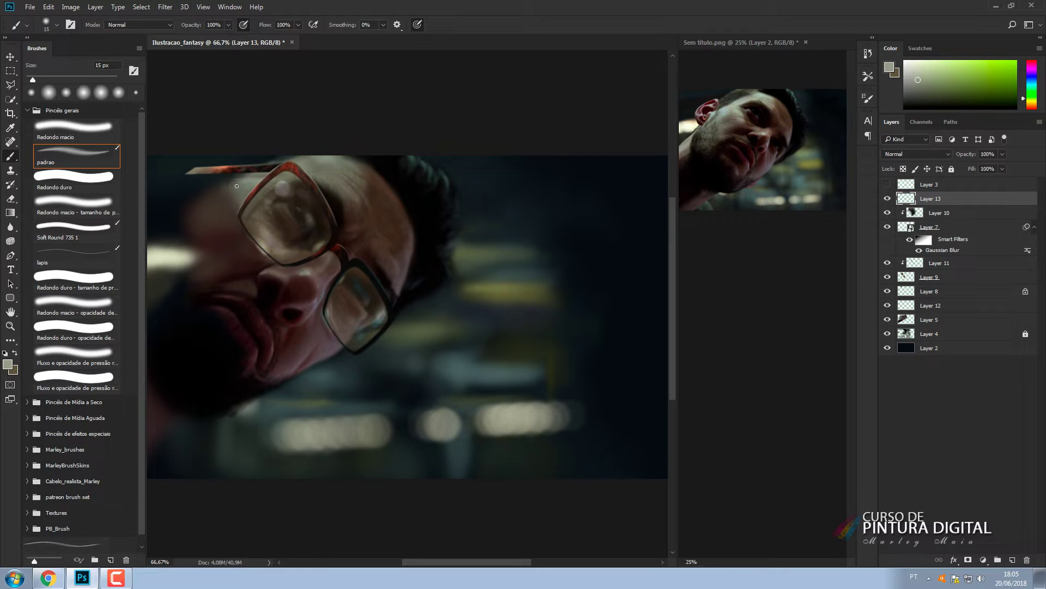
{"action": "key", "text": "bracketright"}
{"action": "key", "text": "bracketright"}
{"action": "key", "text": "bracketright"}
{"action": "key", "text": "bracketright"}
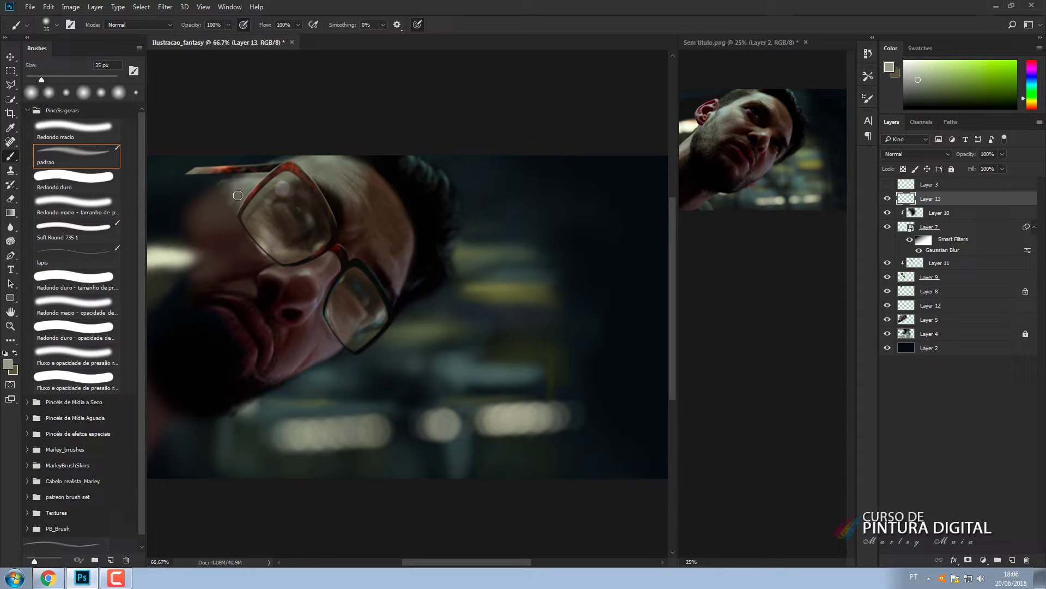
{"action": "key", "text": "bracketright"}
{"action": "key", "text": "bracketright"}
{"action": "key", "text": "bracketright"}
{"action": "key", "text": "bracketright"}
{"action": "key", "text": "bracketright"}
{"action": "key", "text": "bracketright"}
{"action": "key", "text": "bracketright"}
{"action": "left_click", "coordinate": [233, 197], "text": "alt"}
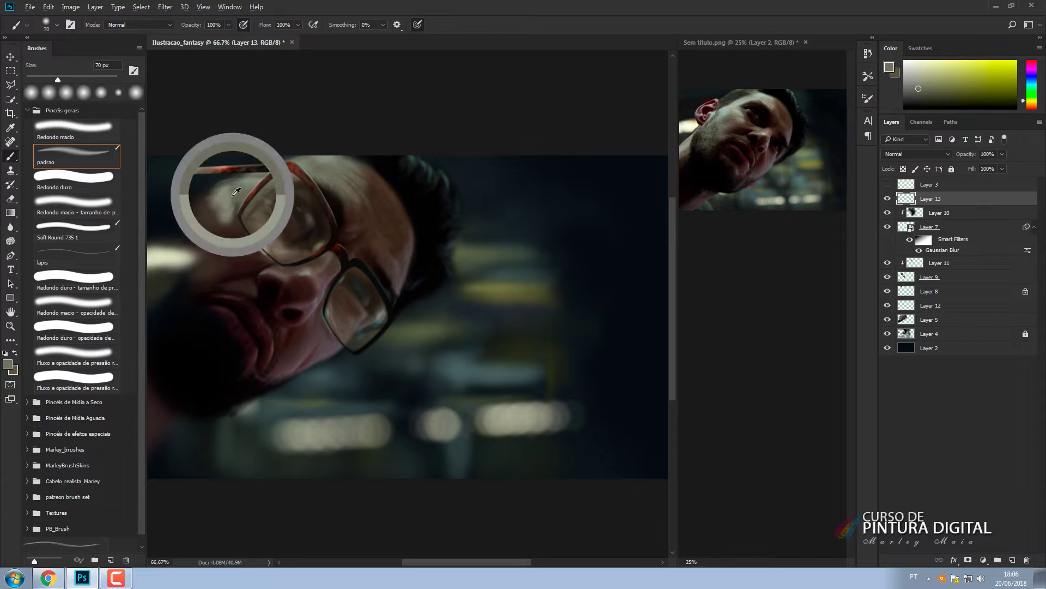
Refine the cheekbone highlight along the larger lens's rim with a sampled light grey and a 20 px brush.
{"action": "left_click", "coordinate": [233, 187], "text": "alt"}
{"action": "key", "text": "bracketleft"}
{"action": "key", "text": "bracketleft"}
{"action": "key", "text": "bracketleft"}
{"action": "key", "text": "bracketleft"}
{"action": "key", "text": "bracketleft"}
{"action": "key", "text": "bracketleft"}
{"action": "key", "text": "bracketleft"}
{"action": "key", "text": "bracketleft"}
{"action": "key", "text": "bracketleft"}
{"action": "key", "text": "bracketleft"}
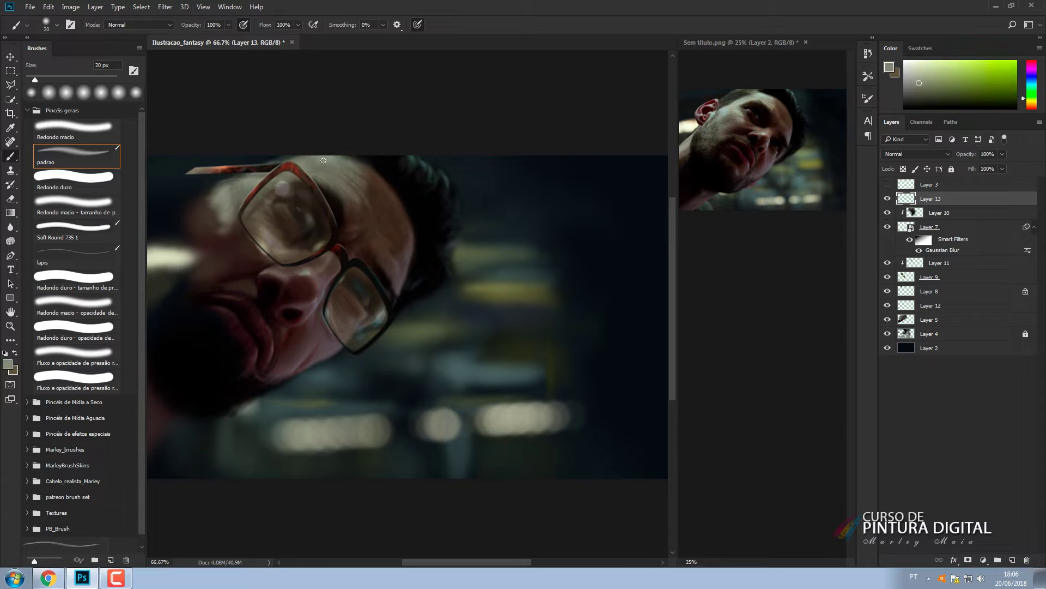
Blend a sampled brown skin tone over the cheek below the larger lens with a 30 to 80 px brush.
{"action": "left_click", "coordinate": [299, 270], "text": "alt"}
{"action": "key", "text": "bracketright"}
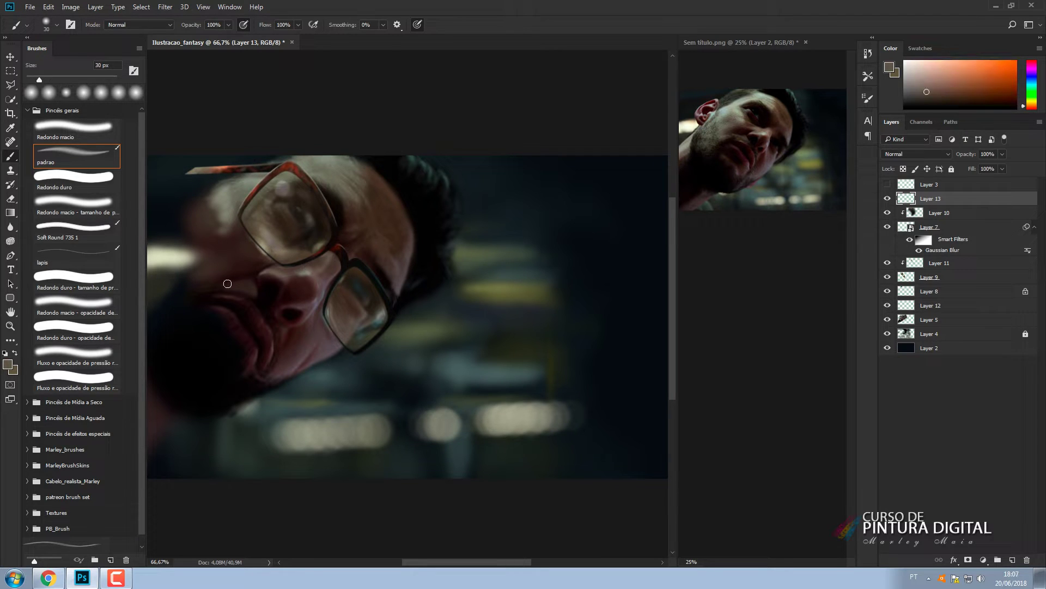
{"action": "key", "text": "bracketright"}
{"action": "key", "text": "bracketright"}
{"action": "key", "text": "bracketright"}
{"action": "key", "text": "bracketright"}
{"action": "key", "text": "bracketright"}
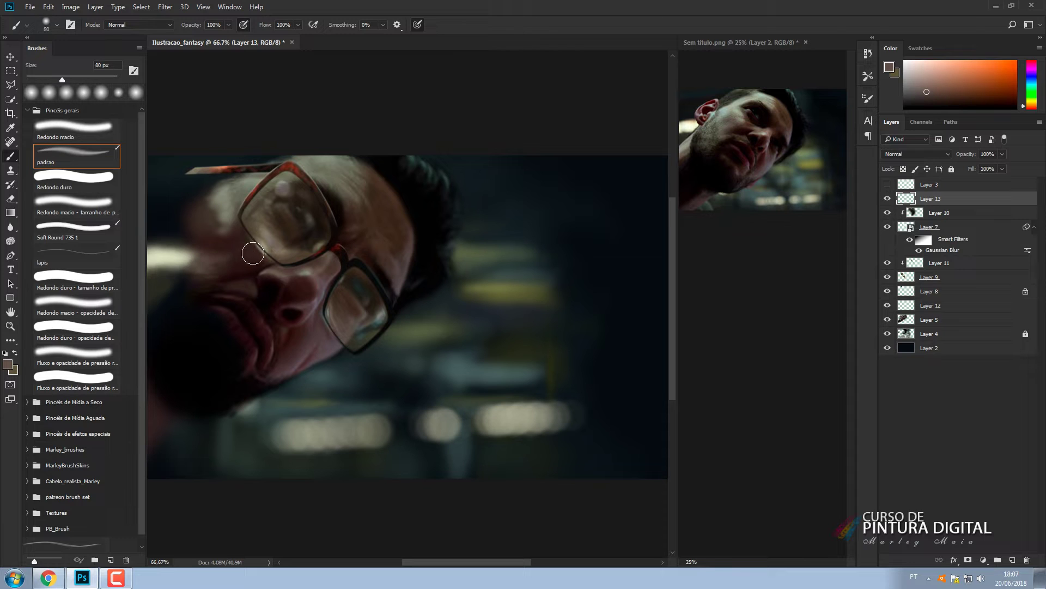
Shade the cheek between the larger lens and the beard with a sampled dark red, going from 100 to 25 px.
{"action": "left_click", "coordinate": [248, 281], "text": "alt"}
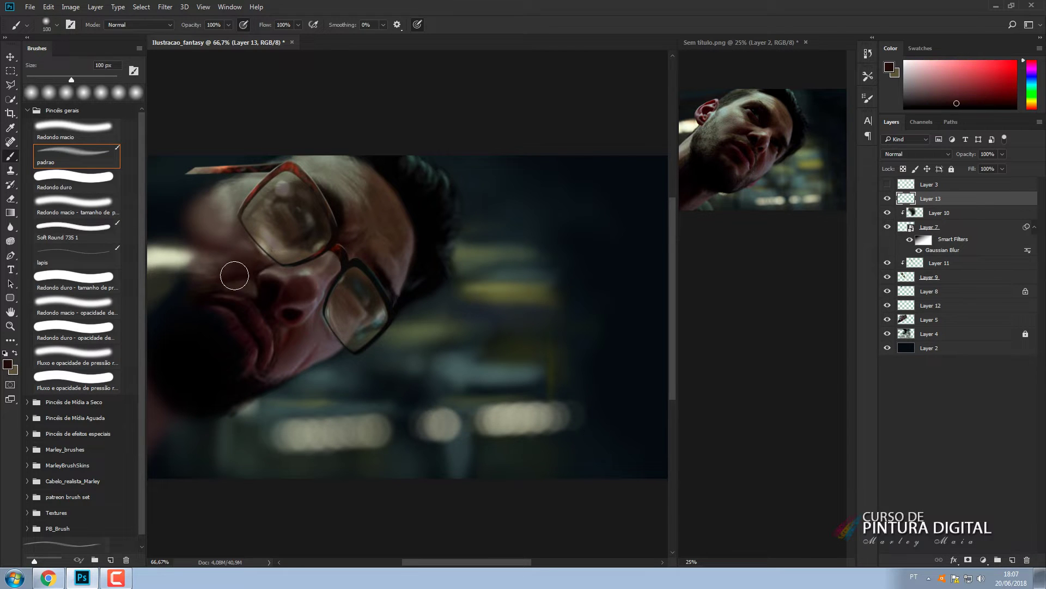
{"action": "key", "text": "bracketleft"}
{"action": "key", "text": "bracketleft"}
{"action": "key", "text": "bracketleft"}
{"action": "key", "text": "bracketleft"}
{"action": "key", "text": "bracketleft"}
{"action": "key", "text": "bracketleft"}
{"action": "key", "text": "bracketleft"}
{"action": "key", "text": "bracketleft"}
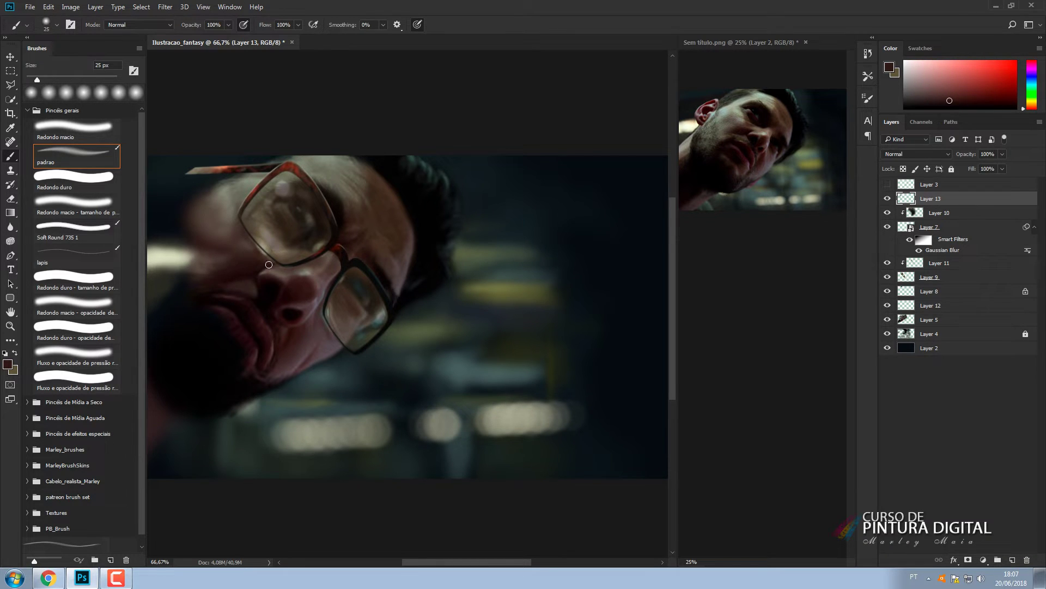
Blend the cheek below the larger lens with brown and dark red tones sampled from the skin, at 25 to 40 px.
{"action": "left_click", "coordinate": [267, 262], "text": "alt"}
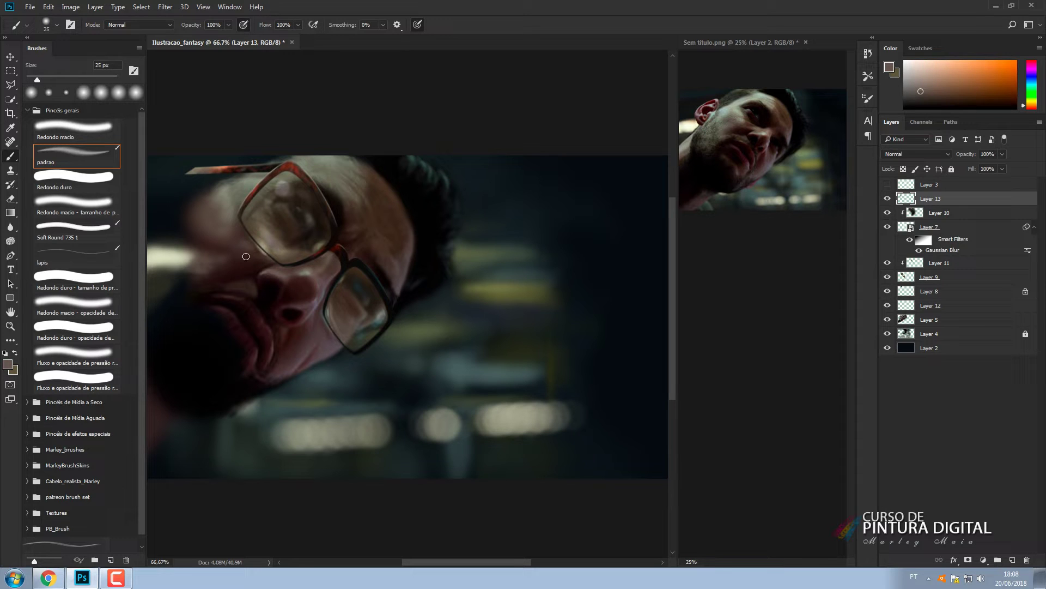
{"action": "left_click", "coordinate": [253, 258], "text": "alt"}
{"action": "left_click", "coordinate": [250, 251], "text": "alt"}
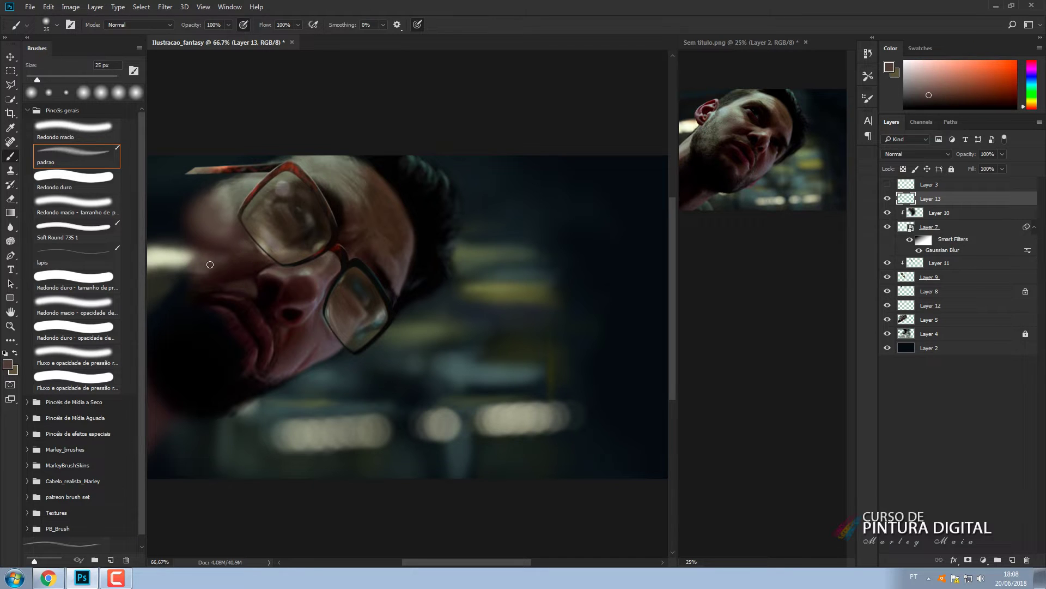
{"action": "left_click", "coordinate": [273, 272], "text": "alt"}
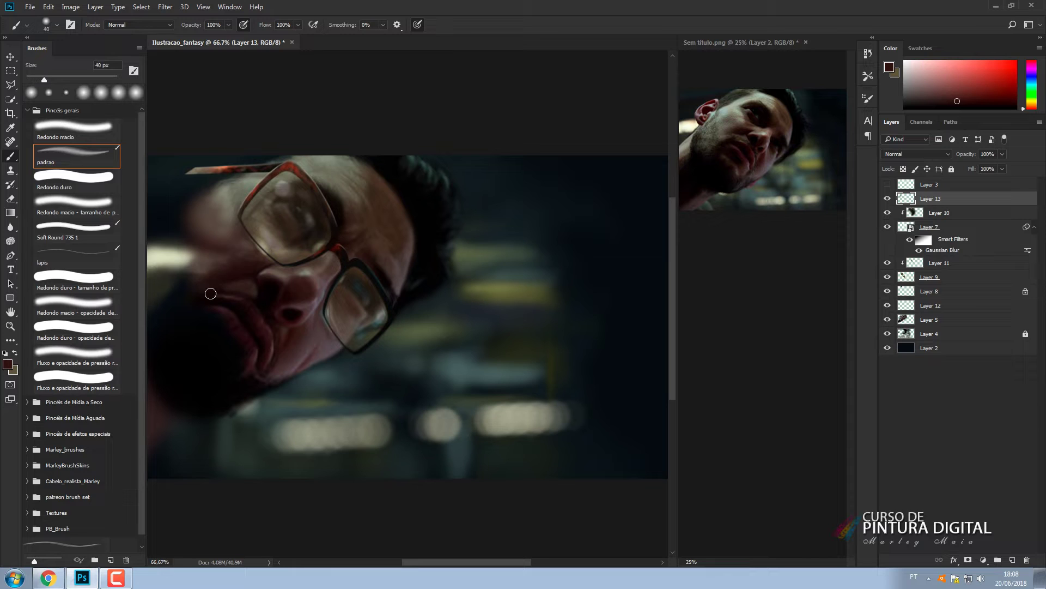
Rework the jaw edge above the beard against the background light with a sampled colour and a small brush.
{"action": "left_click", "coordinate": [216, 267], "text": "alt"}
{"action": "key", "text": "bracketright"}
{"action": "key", "text": "bracketleft"}
{"action": "key", "text": "bracketleft"}
{"action": "key", "text": "bracketleft"}
{"action": "key", "text": "bracketleft"}
{"action": "left_click_drag", "start_coordinate": [191, 274], "coordinate": [175, 282]}
{"action": "key", "text": "bracketright"}
{"action": "key", "text": "bracketright"}
Strengthen the cheekbone highlight with a sampled pale grey-green and enlarge the brush from 35 px to blend it.
{"action": "left_click", "coordinate": [218, 190], "text": "alt"}
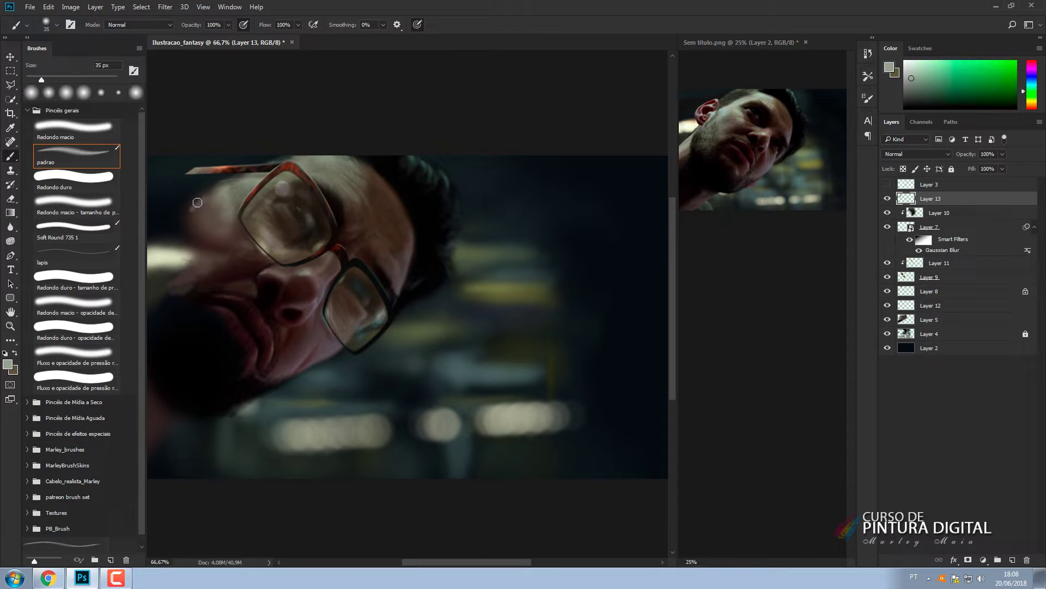
{"action": "key", "text": "bracketright"}
{"action": "key", "text": "bracketright"}
{"action": "key", "text": "bracketright"}
{"action": "key", "text": "bracketright"}
{"action": "key", "text": "bracketright"}
{"action": "key", "text": "bracketright"}
{"action": "mouse_move", "coordinate": [200, 204]}
{"action": "left_mouse_down"}
{"action": "mouse_move", "coordinate": [211, 200]}
{"action": "mouse_move", "coordinate": [203, 214]}
{"action": "mouse_move", "coordinate": [209, 198]}
{"action": "mouse_move", "coordinate": [218, 205]}
{"action": "mouse_move", "coordinate": [222, 226]}
{"action": "left_mouse_up"}
{"action": "key", "text": "bracketright"}
{"action": "left_click", "coordinate": [225, 218], "text": "alt"}
{"action": "left_click", "coordinate": [218, 217], "text": "alt"}
Darken the outer cheek softly with a sampled dark grey and a 175 px brush.
{"action": "left_click", "coordinate": [203, 250], "text": "alt"}
{"action": "key", "text": "bracketright"}
{"action": "key", "text": "bracketright"}
{"action": "key", "text": "bracketright"}
{"action": "key", "text": "bracketright"}
{"action": "left_click_drag", "start_coordinate": [272, 408], "coordinate": [330, 395]}
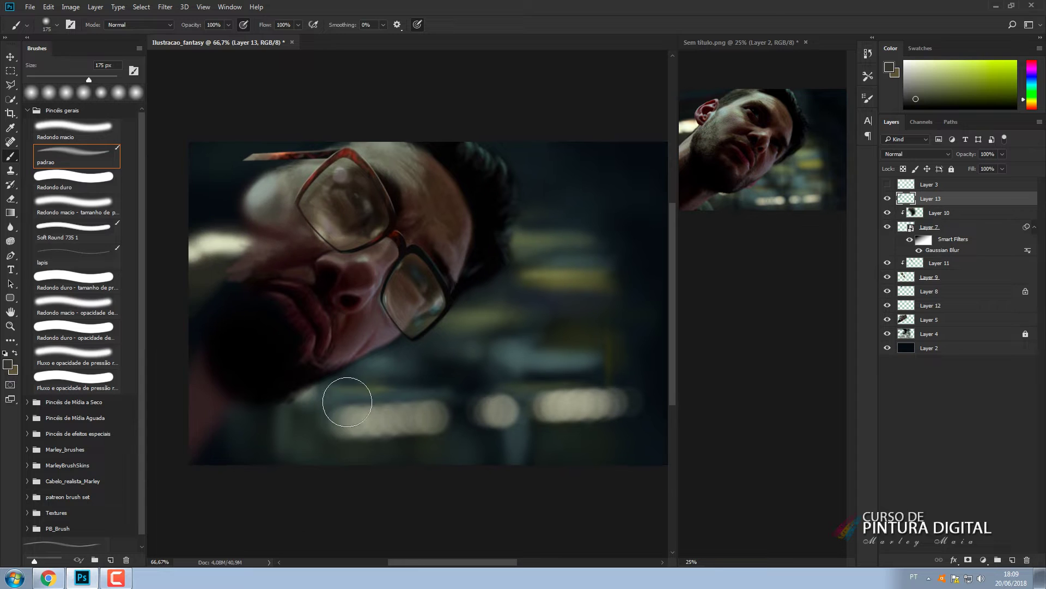
Paint pale grey-green light on the cheekbone at 40 px and touch up the jaw edge with a sampled grey at 35 px.
{"action": "left_click", "coordinate": [256, 198], "text": "alt"}
{"action": "key", "text": "bracketleft"}
{"action": "key", "text": "bracketleft"}
{"action": "key", "text": "bracketleft"}
{"action": "key", "text": "bracketleft"}
{"action": "key", "text": "bracketleft"}
{"action": "key", "text": "bracketleft"}
{"action": "key", "text": "bracketleft"}
{"action": "key", "text": "bracketleft"}
{"action": "key", "text": "bracketleft"}
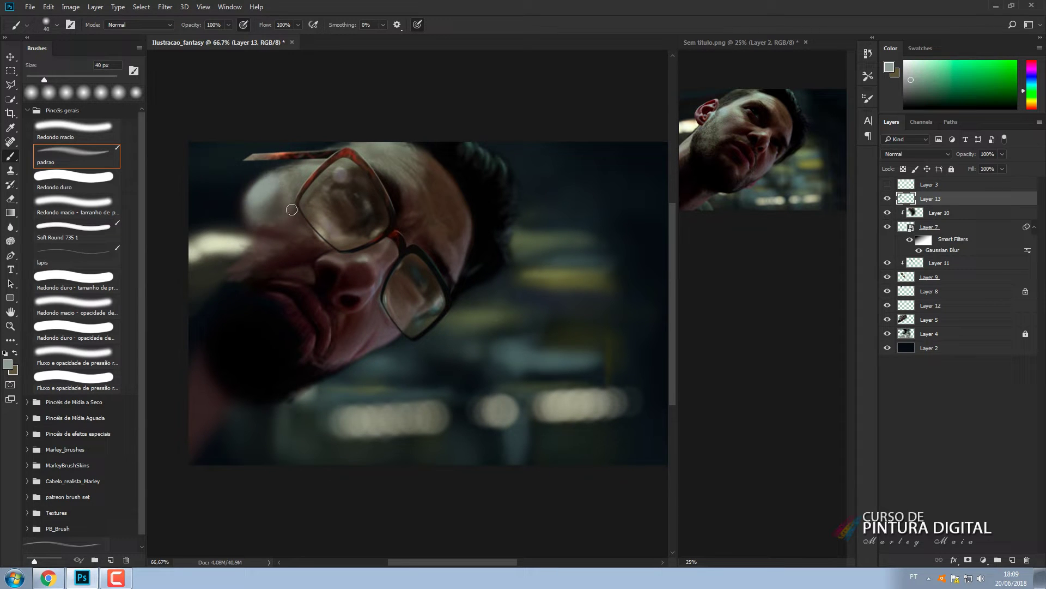
{"action": "left_click", "coordinate": [230, 271], "text": "alt"}
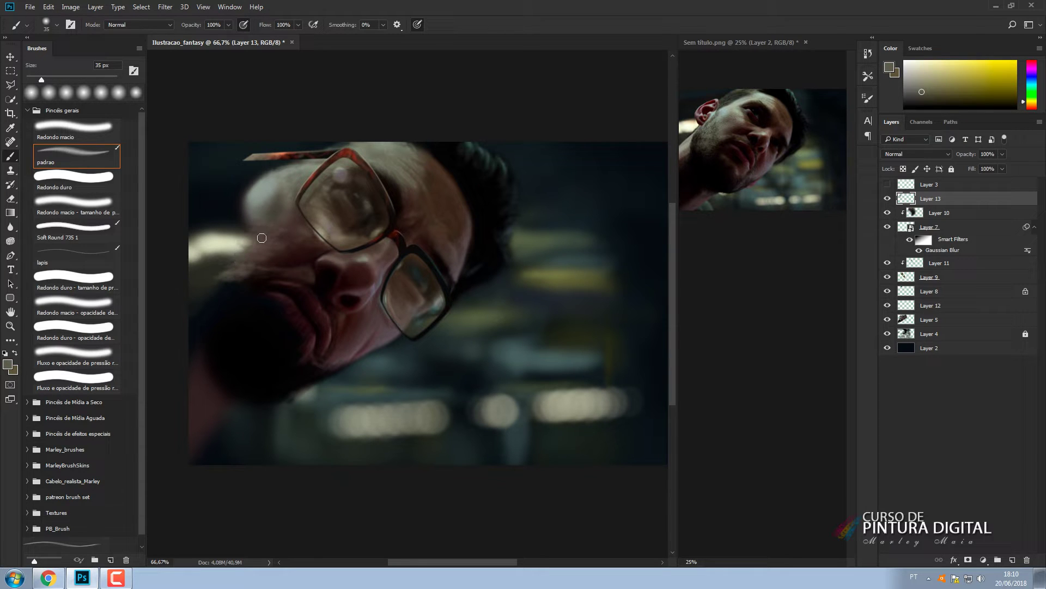
Shade the lower part of the cheekbone highlight with a sampled dark brown and a 150 px brush.
{"action": "key", "text": "bracketright"}
{"action": "key", "text": "bracketright"}
{"action": "key", "text": "bracketright"}
{"action": "key", "text": "bracketright"}
{"action": "key", "text": "bracketright"}
{"action": "key", "text": "bracketright"}
{"action": "key", "text": "bracketright"}
{"action": "key", "text": "bracketright"}
{"action": "key", "text": "bracketright"}
{"action": "key", "text": "bracketright"}
{"action": "key", "text": "bracketright"}
{"action": "key", "text": "bracketright"}
{"action": "key", "text": "bracketright"}
{"action": "key", "text": "bracketright"}
{"action": "key", "text": "bracketleft"}
{"action": "key", "text": "bracketleft"}
{"action": "key", "text": "bracketleft"}
{"action": "key", "text": "bracketleft"}
{"action": "left_click", "coordinate": [287, 247], "text": "alt"}
{"action": "left_click_drag", "start_coordinate": [287, 246], "coordinate": [280, 212]}
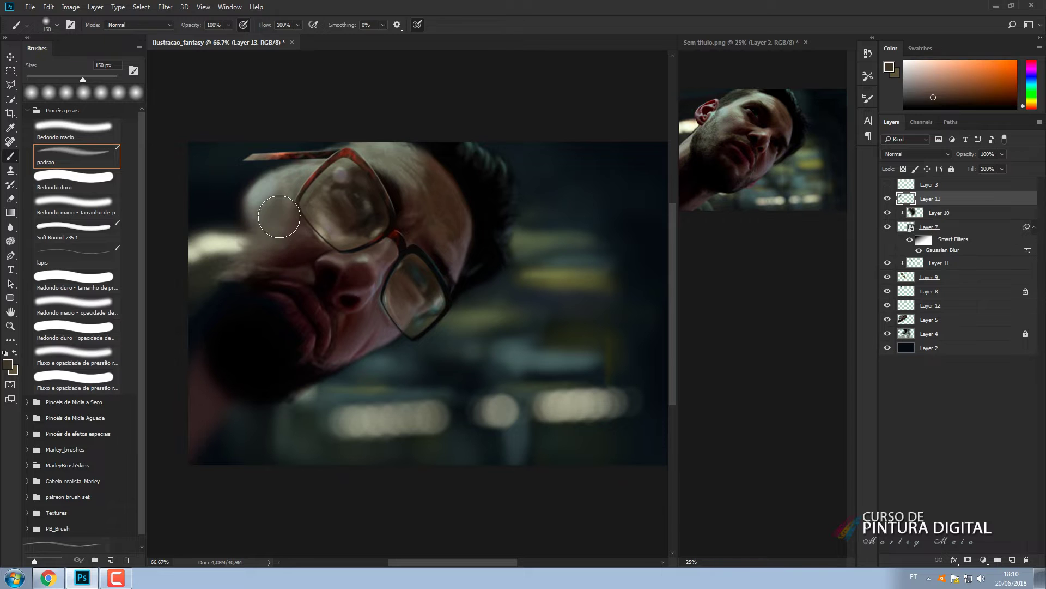
Deepen the cheek shadow below the cheekbone highlight with a sampled dark red and a 45 px brush.
{"action": "left_click", "coordinate": [265, 189], "text": "alt"}
{"action": "left_click", "coordinate": [248, 234], "text": "alt"}
{"action": "key", "text": "bracketleft"}
{"action": "key", "text": "bracketleft"}
{"action": "key", "text": "bracketleft"}
{"action": "key", "text": "bracketleft"}
{"action": "key", "text": "bracketleft"}
{"action": "key", "text": "bracketleft"}
{"action": "key", "text": "bracketleft"}
{"action": "key", "text": "bracketleft"}
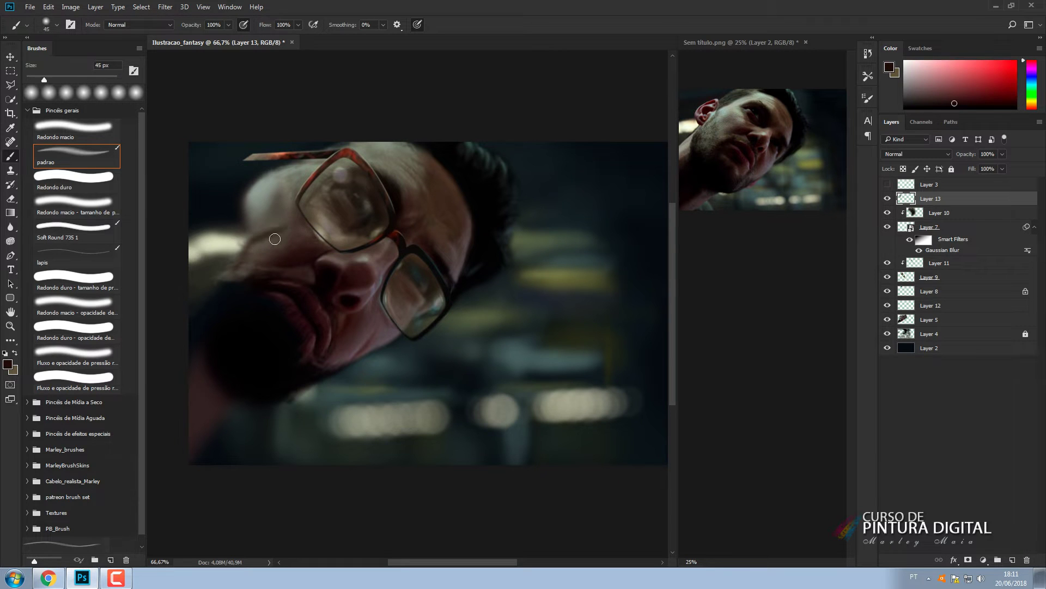
Define the jaw edge and outer cheek with sampled grey tones, reducing the brush from 50 to 9 px.
{"action": "left_click", "coordinate": [231, 257], "text": "alt"}
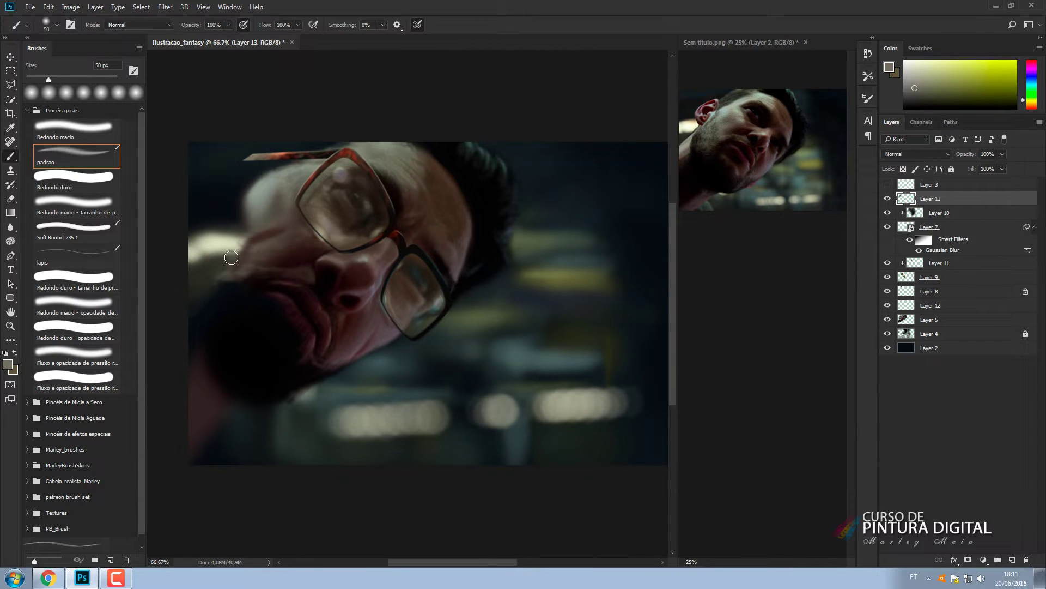
{"action": "key", "text": "bracketleft"}
{"action": "key", "text": "bracketright"}
{"action": "key", "text": "bracketright"}
{"action": "key", "text": "bracketright"}
{"action": "left_click", "coordinate": [277, 245], "text": "alt"}
{"action": "left_click", "coordinate": [248, 256], "text": "alt"}
{"action": "key", "text": "bracketleft"}
{"action": "key", "text": "bracketleft"}
{"action": "key", "text": "bracketleft"}
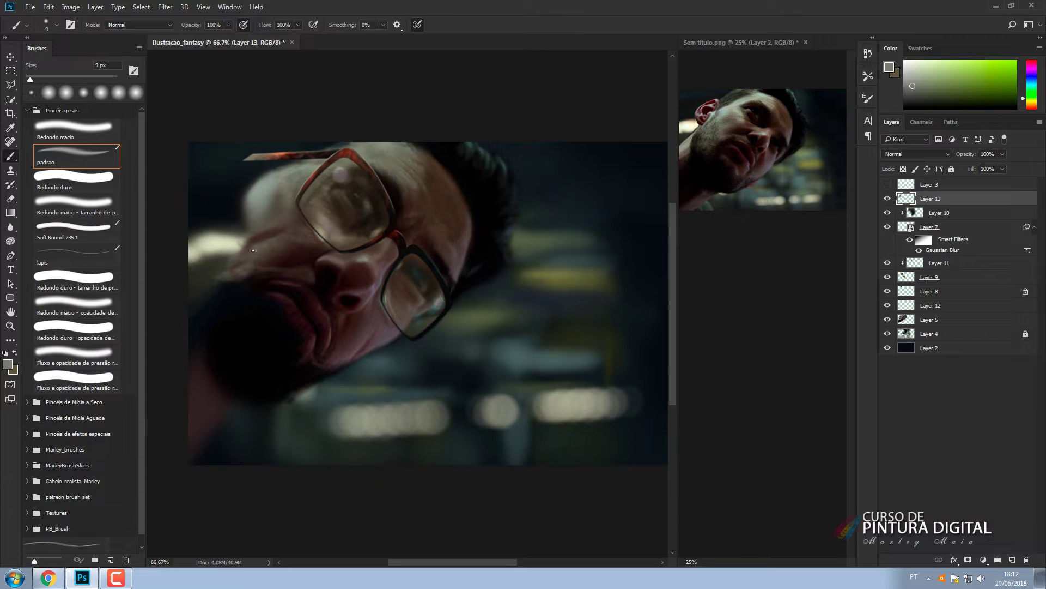
Shade the cheek between the eyeglass lens and the nose with a 90 px brush and sampled skin tones.
{"action": "key", "text": "bracketright"}
{"action": "key", "text": "bracketright"}
{"action": "key", "text": "bracketright"}
{"action": "key", "text": "bracketright"}
{"action": "key", "text": "bracketright"}
{"action": "key", "text": "bracketright"}
{"action": "key", "text": "bracketright"}
{"action": "key", "text": "bracketright"}
{"action": "key", "text": "bracketright"}
{"action": "key", "text": "bracketright"}
{"action": "key", "text": "bracketright"}
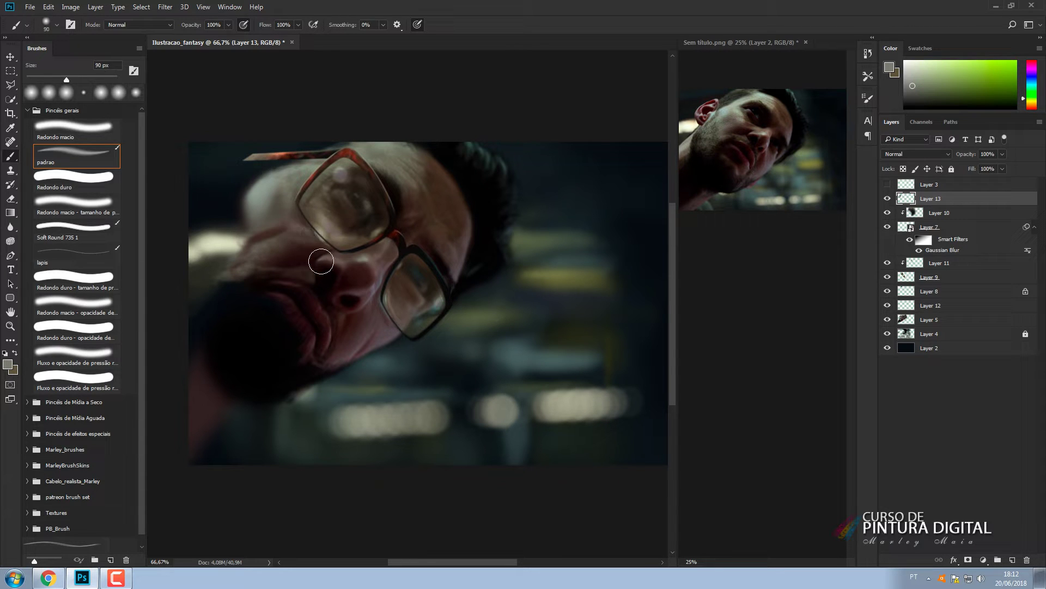
{"action": "left_click", "coordinate": [311, 229], "text": "alt"}
Refine the cheek fold beside the lens with sampled dark red and grey tones at 20 px.
{"action": "key", "text": "bracketleft"}
{"action": "key", "text": "bracketleft"}
{"action": "key", "text": "bracketleft"}
{"action": "key", "text": "bracketleft"}
{"action": "key", "text": "bracketleft"}
{"action": "key", "text": "bracketleft"}
{"action": "key", "text": "bracketleft"}
{"action": "key", "text": "bracketleft"}
{"action": "key", "text": "bracketleft"}
{"action": "left_click", "coordinate": [294, 217], "text": "alt"}
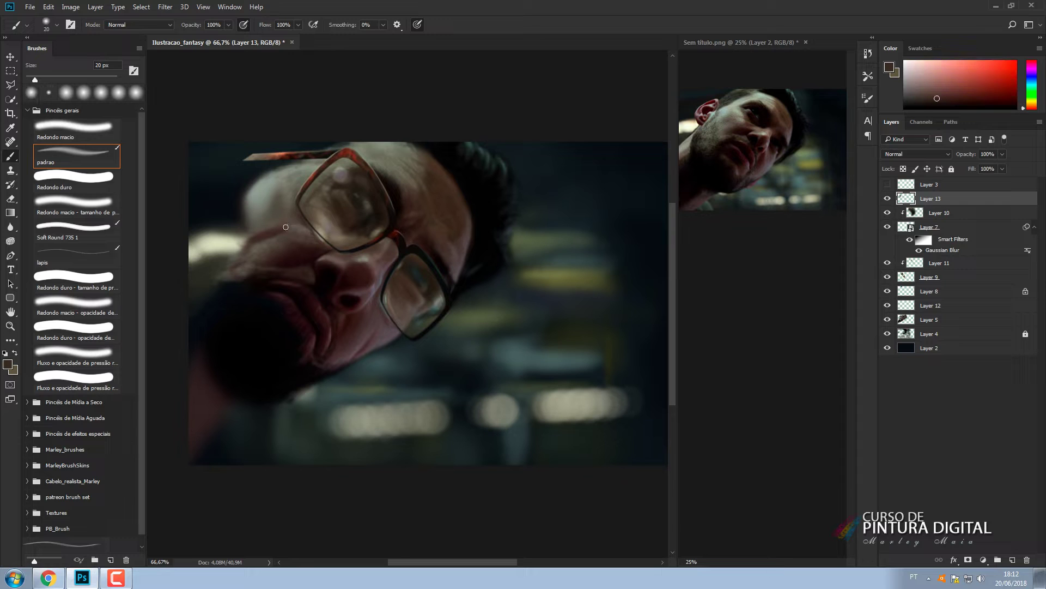
{"action": "left_click", "coordinate": [301, 221], "text": "alt"}
{"action": "left_click", "coordinate": [288, 216], "text": "alt"}
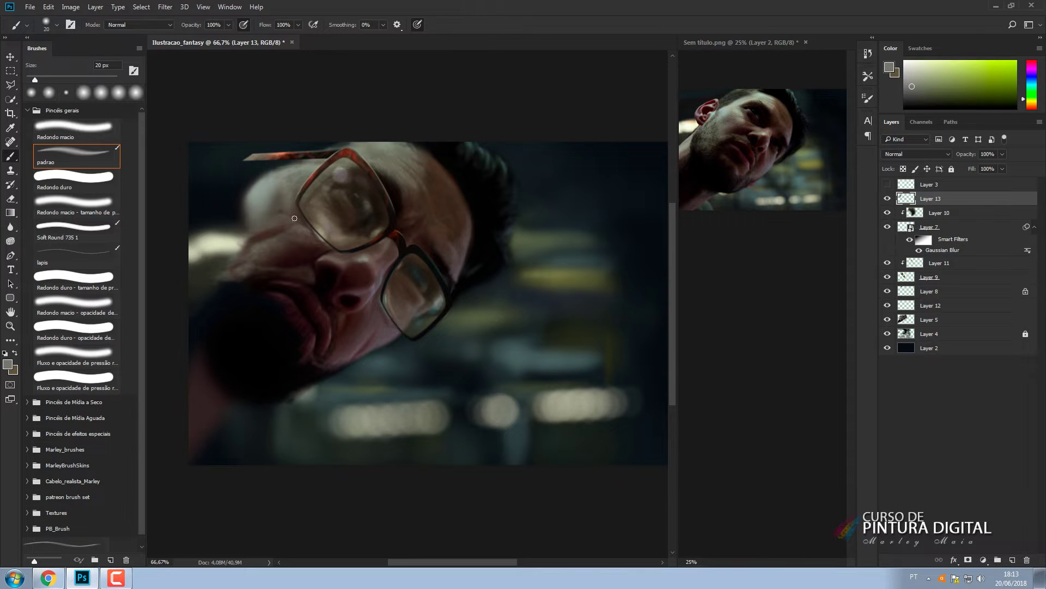
Shade the outer cheek and jaw edge with sampled dark brown tones, starting at 45 px.
{"action": "left_click", "coordinate": [267, 231], "text": "alt"}
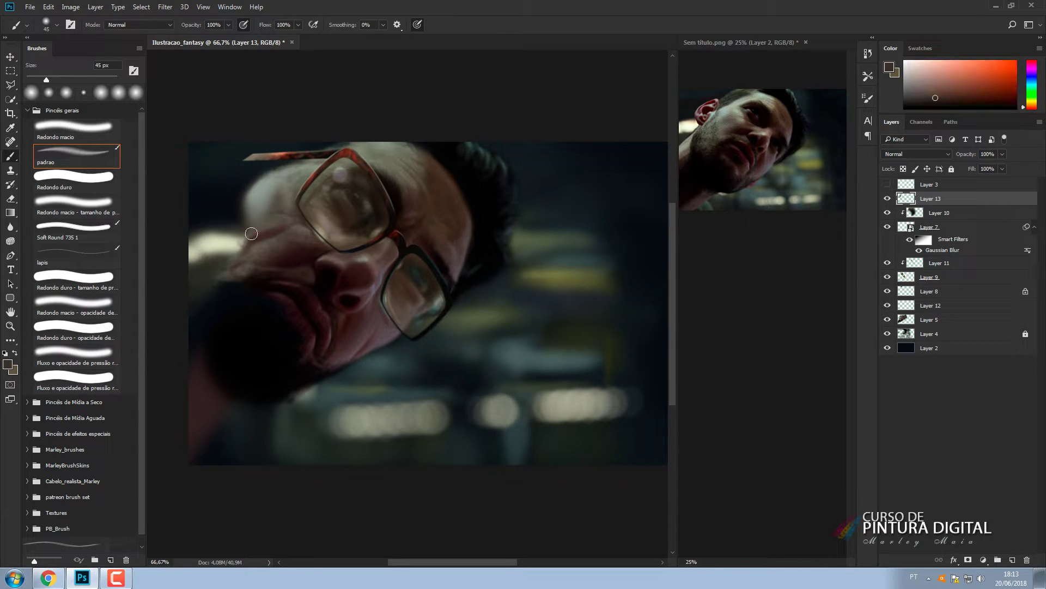
{"action": "key", "text": "bracketright"}
{"action": "key", "text": "bracketright"}
{"action": "left_click", "coordinate": [300, 243], "text": "alt"}
{"action": "key", "text": "bracketright"}
{"action": "mouse_move", "coordinate": [231, 271]}
{"action": "left_mouse_down"}
{"action": "mouse_move", "coordinate": [212, 297]}
{"action": "mouse_move", "coordinate": [199, 236]}
{"action": "mouse_move", "coordinate": [240, 279]}
{"action": "mouse_move", "coordinate": [236, 232]}
{"action": "mouse_move", "coordinate": [225, 223]}
{"action": "mouse_move", "coordinate": [229, 295]}
{"action": "mouse_move", "coordinate": [245, 217]}
{"action": "mouse_move", "coordinate": [223, 247]}
{"action": "mouse_move", "coordinate": [232, 400]}
{"action": "mouse_move", "coordinate": [227, 317]}
{"action": "mouse_move", "coordinate": [220, 326]}
{"action": "mouse_move", "coordinate": [208, 298]}
{"action": "left_mouse_up"}
Extend the jaw and beard shadow over the pale background light with sampled tones, enlarging the brush to 175 px.
{"action": "key", "text": "bracketright"}
{"action": "key", "text": "bracketright"}
{"action": "key", "text": "bracketright"}
{"action": "key", "text": "bracketright"}
{"action": "key", "text": "bracketright"}
{"action": "left_click", "coordinate": [226, 289], "text": "alt"}
{"action": "left_click", "coordinate": [206, 267], "text": "alt"}
{"action": "key", "text": "bracketright"}
{"action": "key", "text": "bracketright"}
{"action": "key", "text": "bracketright"}
{"action": "key", "text": "bracketright"}
{"action": "key", "text": "bracketright"}
{"action": "key", "text": "bracketright"}
Shade the beard along the chin with a sampled dark brown at 175 px and save the document.
{"action": "left_click", "coordinate": [221, 326], "text": "alt"}
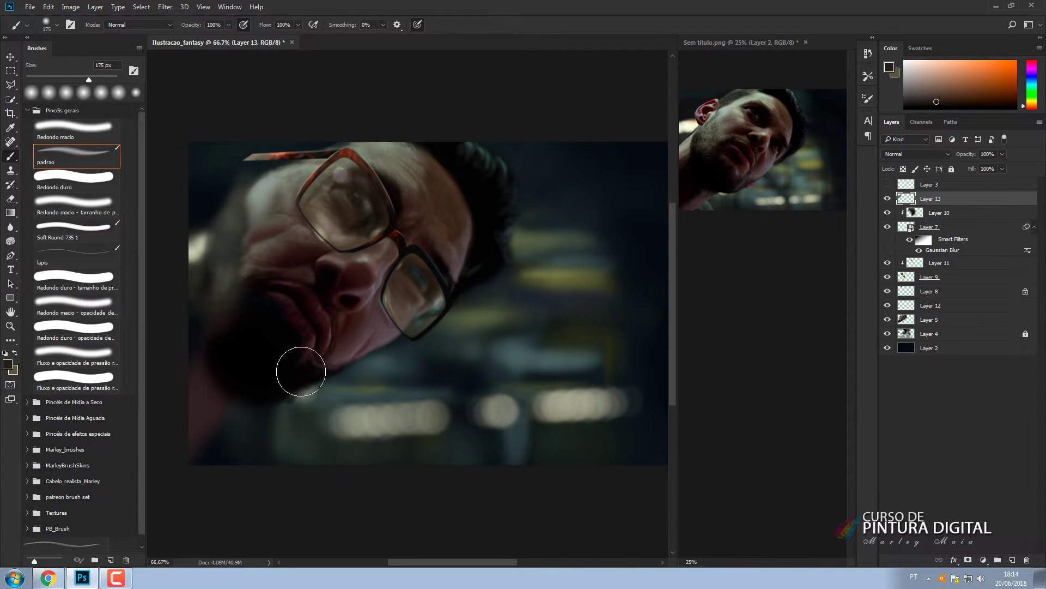
{"action": "mouse_move", "coordinate": [300, 372]}
{"action": "left_mouse_down"}
{"action": "mouse_move", "coordinate": [278, 383]}
{"action": "mouse_move", "coordinate": [269, 371]}
{"action": "mouse_move", "coordinate": [282, 370]}
{"action": "mouse_move", "coordinate": [266, 394]}
{"action": "left_mouse_up"}
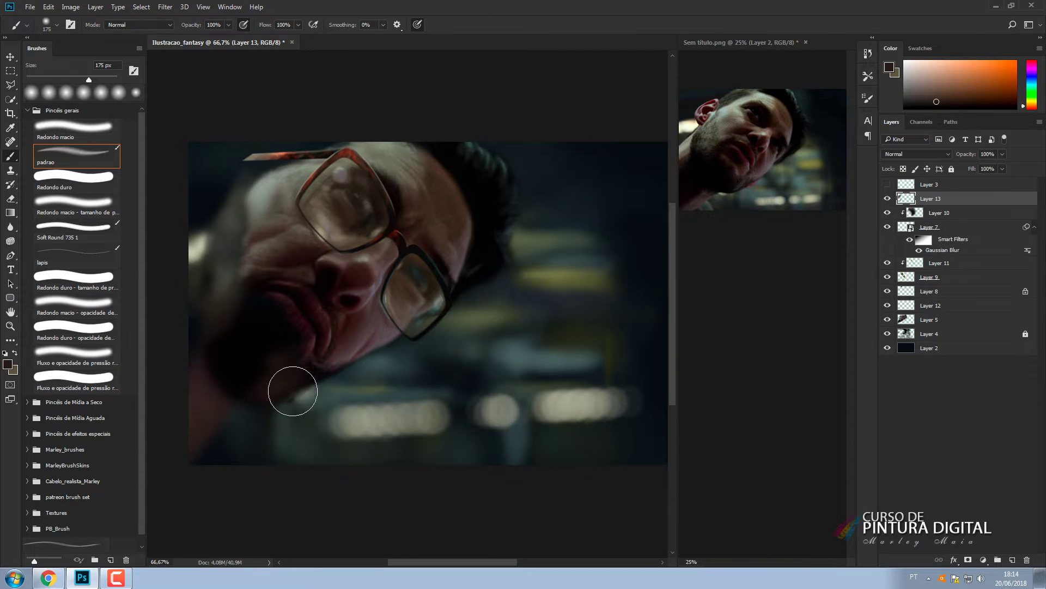
{"action": "key", "text": "ctrl+s"}
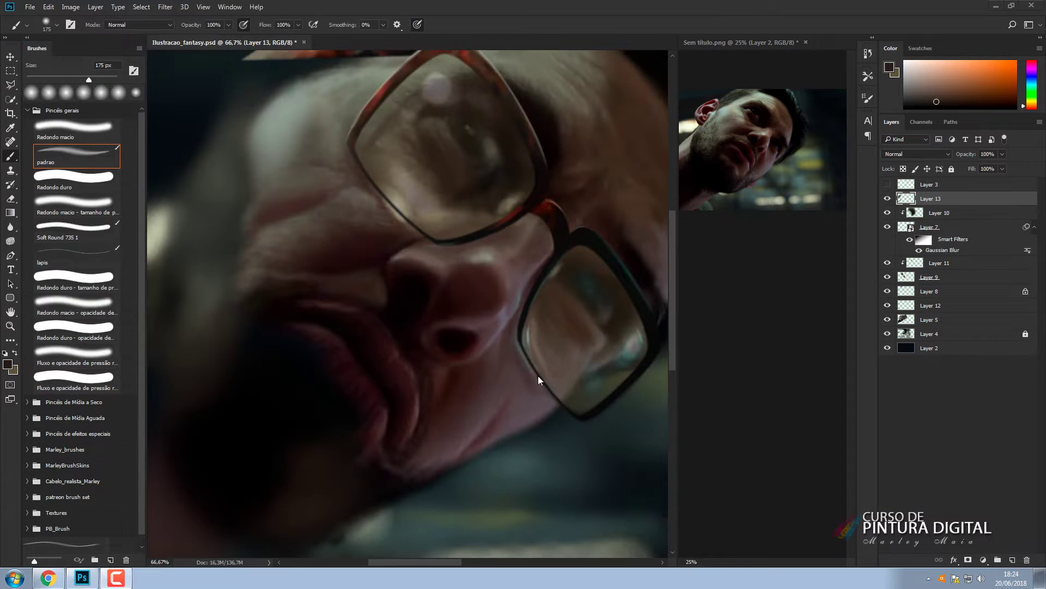
Add small dark marks and skin texture to the cheek with sampled tones, reducing the brush from 50 to 30 px.
{"action": "left_click", "coordinate": [332, 214], "text": "alt"}
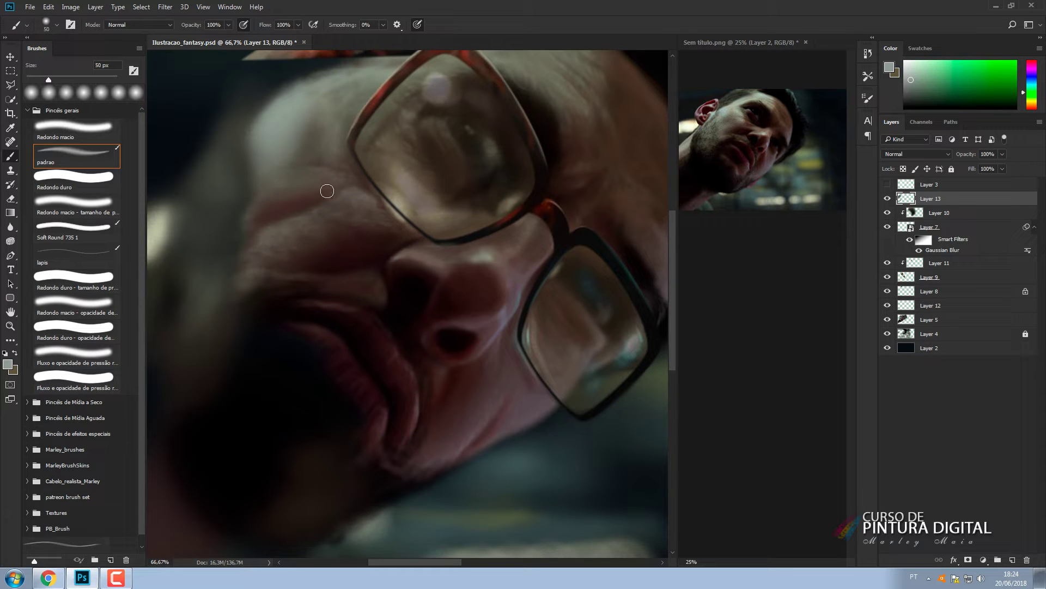
{"action": "left_click", "coordinate": [339, 234], "text": "alt"}
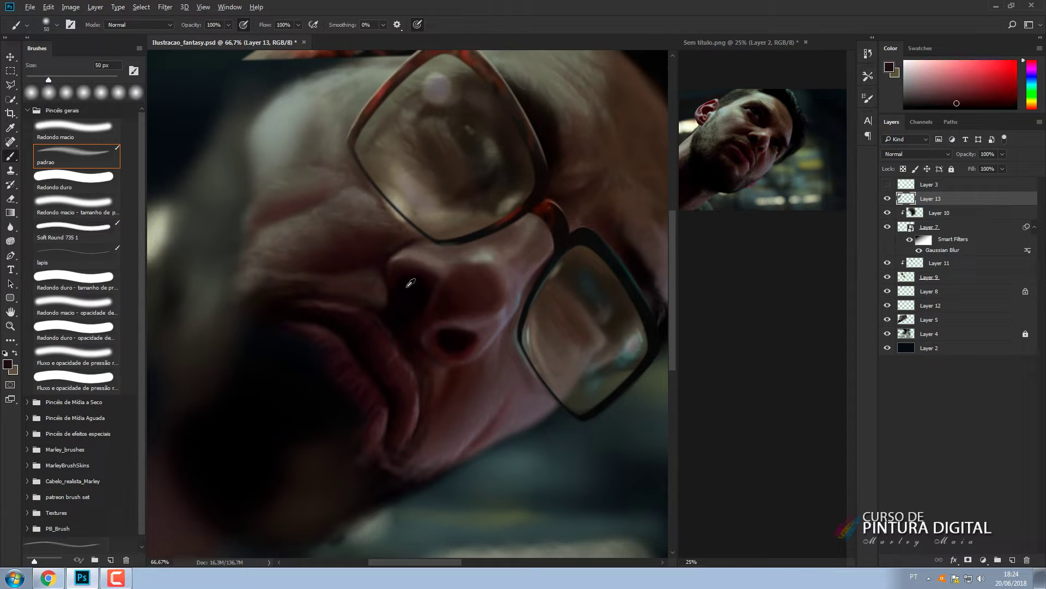
{"action": "left_click", "coordinate": [311, 186], "text": "alt"}
{"action": "left_click", "coordinate": [339, 231], "text": "alt"}
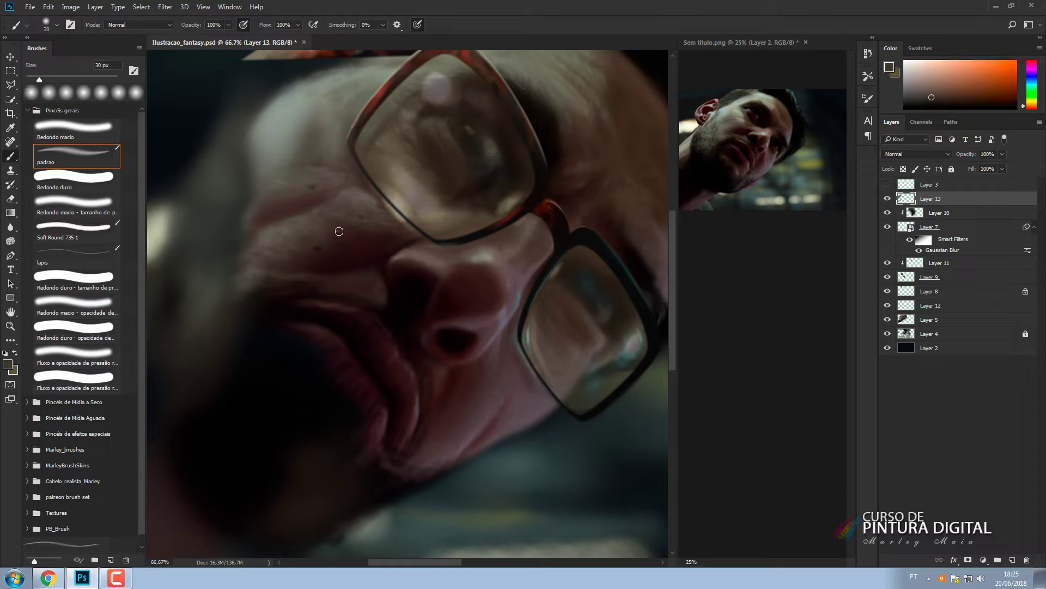
{"action": "left_click", "coordinate": [340, 233], "text": "alt"}
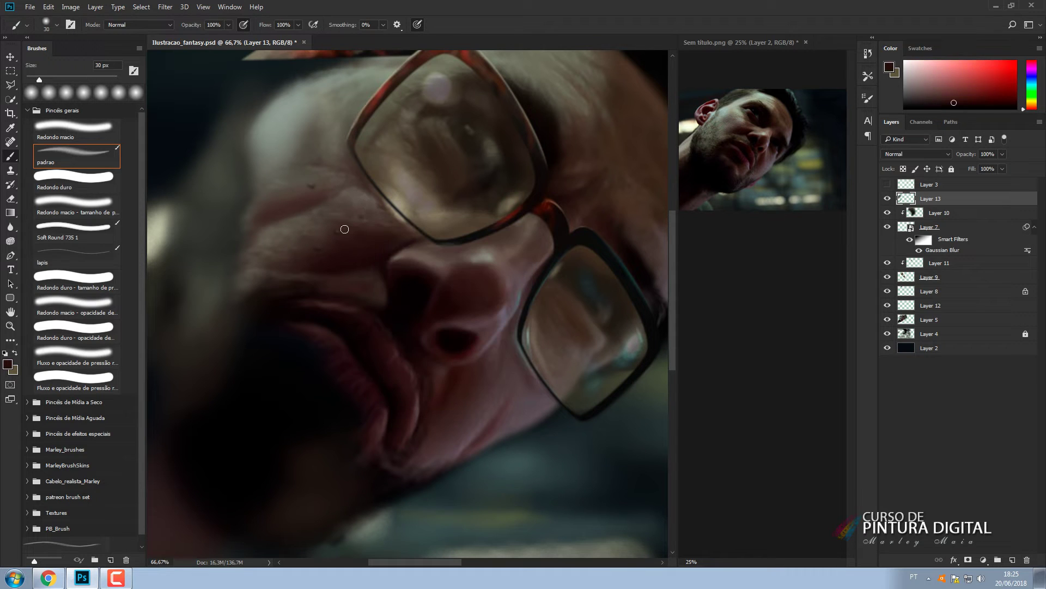
Blend the skin around the cheek marks and folds with sampled reddish browns at 35 px.
{"action": "left_click", "coordinate": [337, 249], "text": "alt"}
{"action": "right_click", "coordinate": [285, 207]}
{"action": "left_click", "coordinate": [287, 203], "text": "alt"}
{"action": "right_click", "coordinate": [315, 184]}
{"action": "left_click", "coordinate": [313, 183], "text": "alt"}
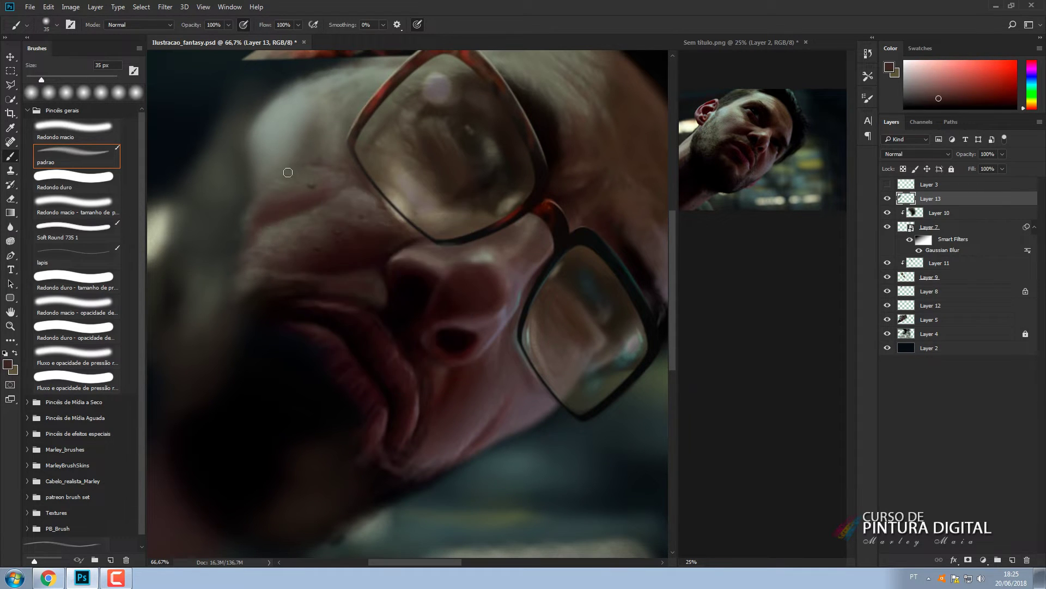
Touch up the eyeglass rim above the nose with sampled near-black and dark red at 40 px.
{"action": "key", "text": "]"}
{"action": "left_click", "coordinate": [469, 235], "text": "alt"}
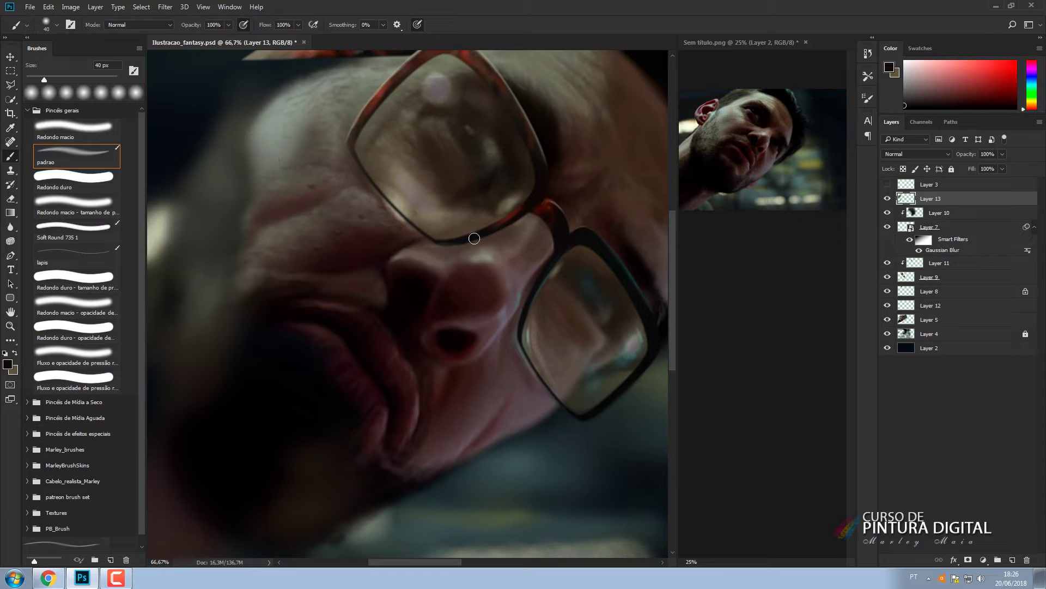
{"action": "left_click", "coordinate": [445, 246], "text": "alt"}
{"action": "left_click", "coordinate": [551, 241], "text": "alt"}
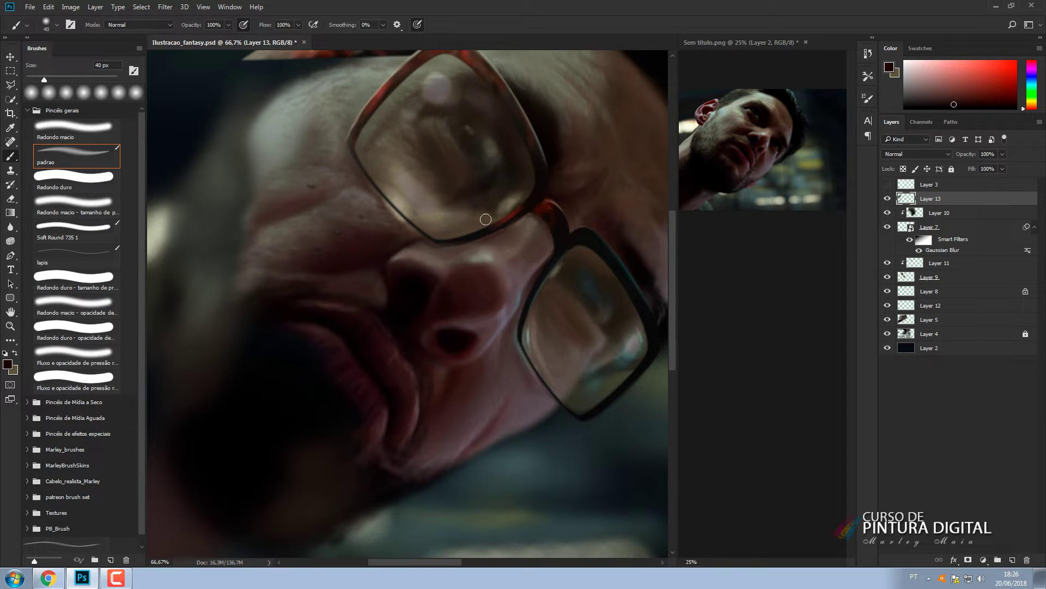
{"action": "left_click", "coordinate": [457, 219], "text": "alt"}
Paint light tan along the nose beneath the rim and dark red on the frame near the bridge at 25 px.
{"action": "left_click", "coordinate": [479, 254], "text": "alt"}
{"action": "key", "text": "bracketleft"}
{"action": "key", "text": "bracketleft"}
{"action": "key", "text": "bracketleft"}
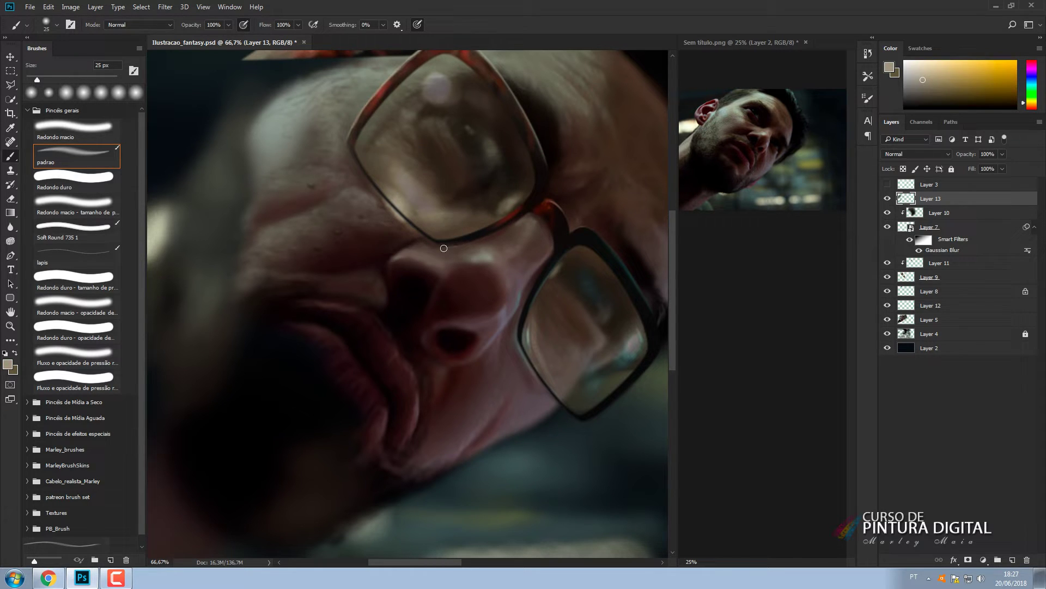
{"action": "left_click", "coordinate": [508, 225], "text": "alt"}
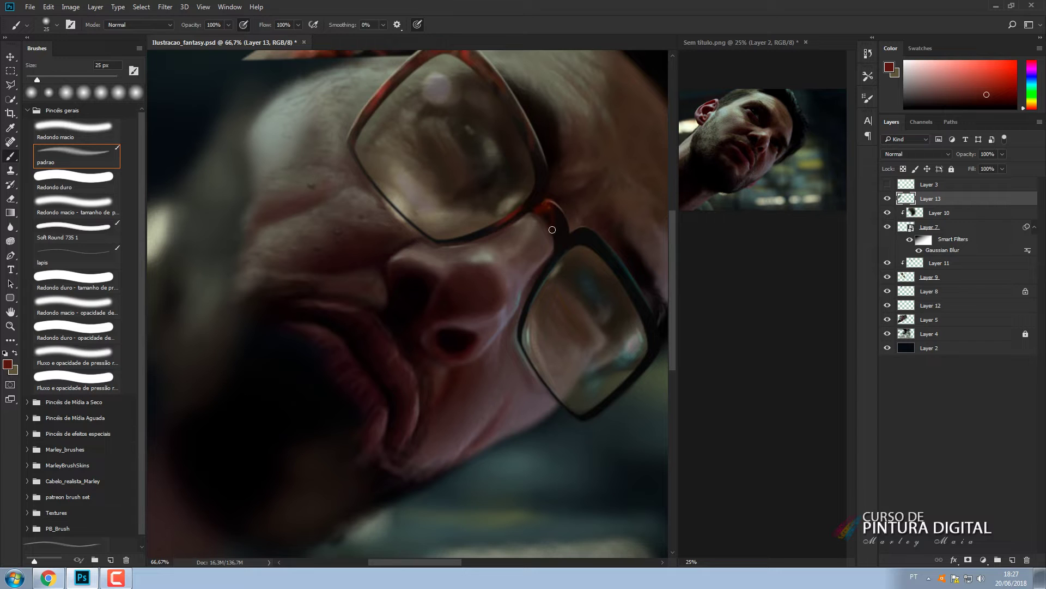
Paint dark stubble on the jaw with a 40 px brush and dark tones sampled from the cheek and the reference jaw.
{"action": "left_click", "coordinate": [277, 219], "text": "alt"}
{"action": "left_click", "coordinate": [277, 201], "text": "alt"}
{"action": "left_click", "coordinate": [706, 124], "text": "alt"}
{"action": "left_click", "coordinate": [707, 138], "text": "alt"}
{"action": "key", "text": "bracketright"}
{"action": "key", "text": "bracketright"}
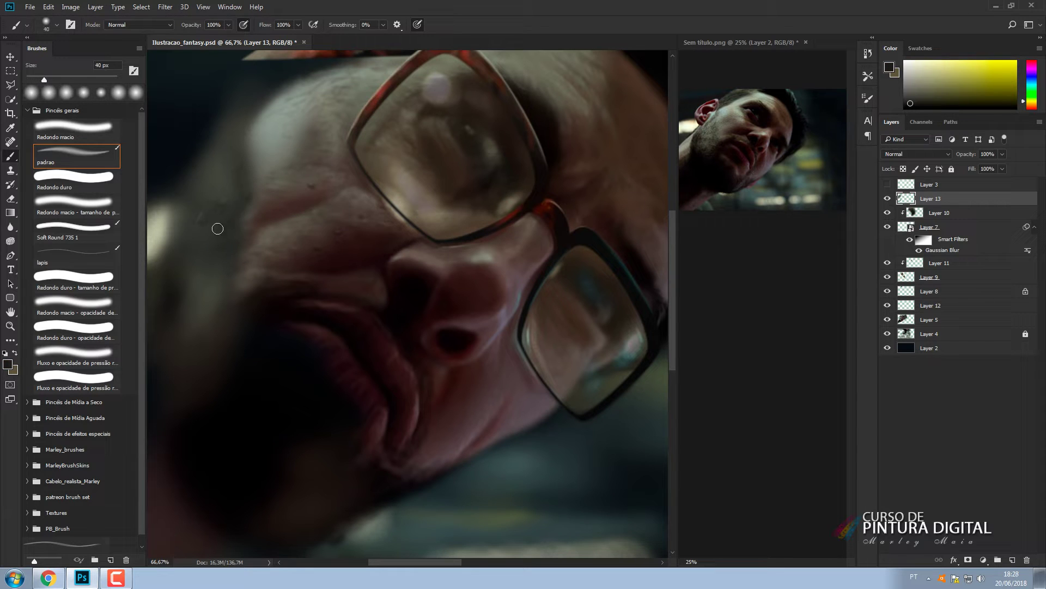
Build up the stubble along the jaw with sampled grey and brown tones at 60 px.
{"action": "key", "text": "bracketright"}
{"action": "key", "text": "bracketright"}
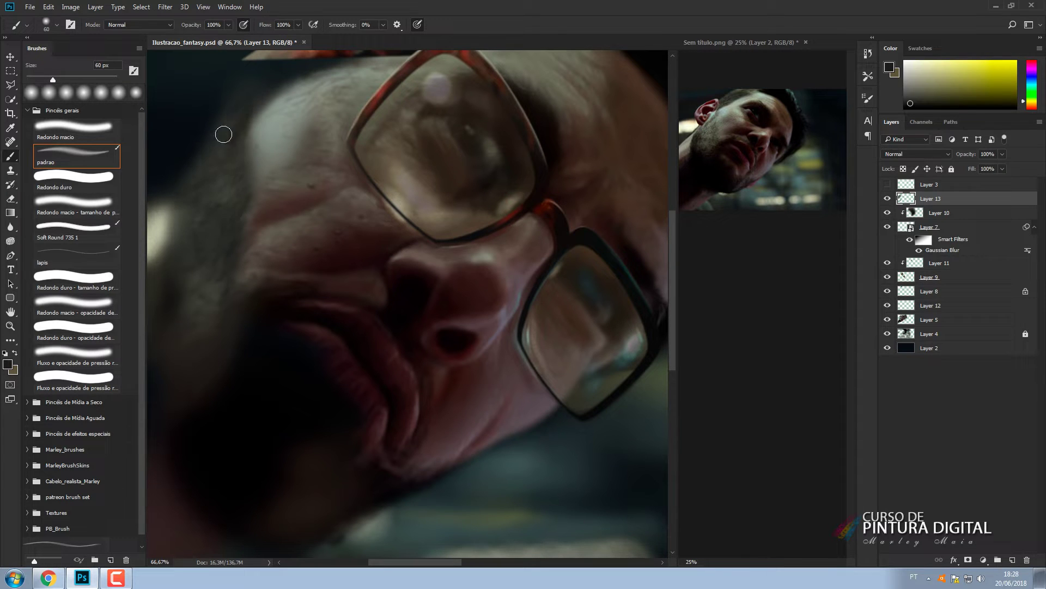
{"action": "left_click", "coordinate": [233, 169], "text": "alt"}
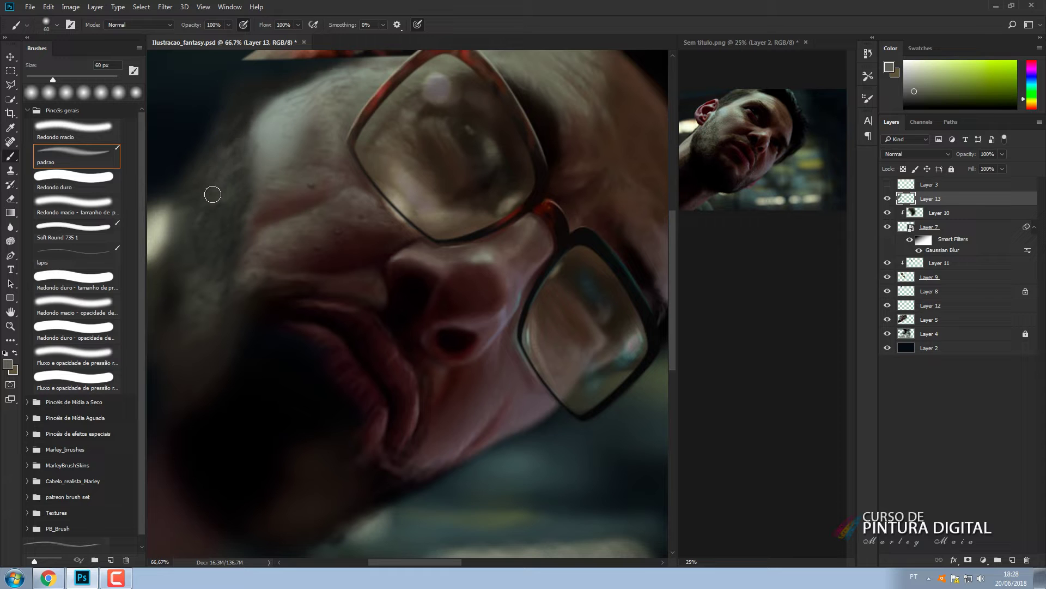
{"action": "left_click", "coordinate": [291, 213], "text": "alt"}
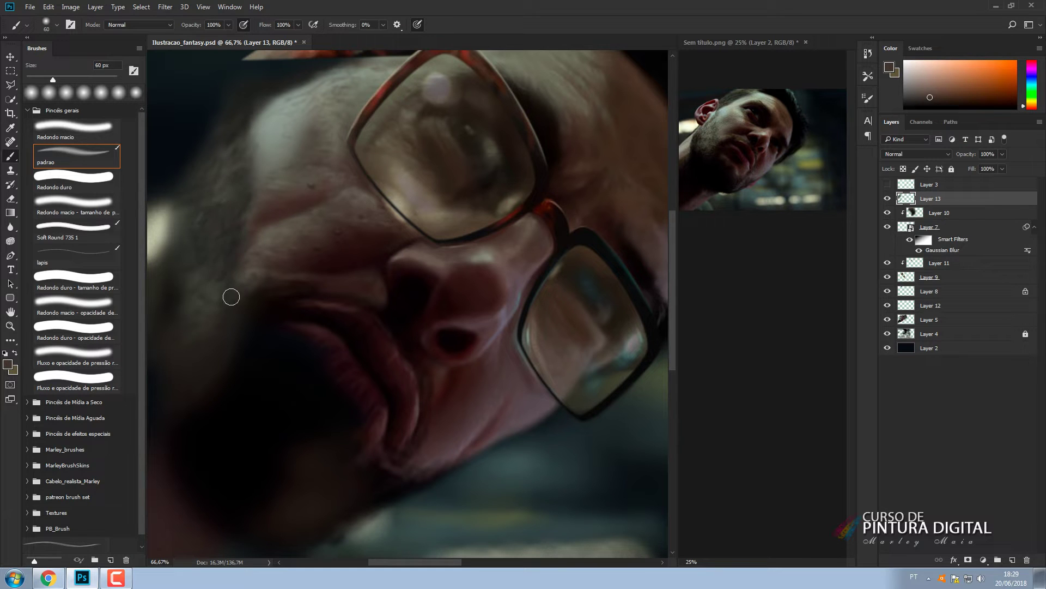
{"action": "key", "text": "ctrl+minus"}
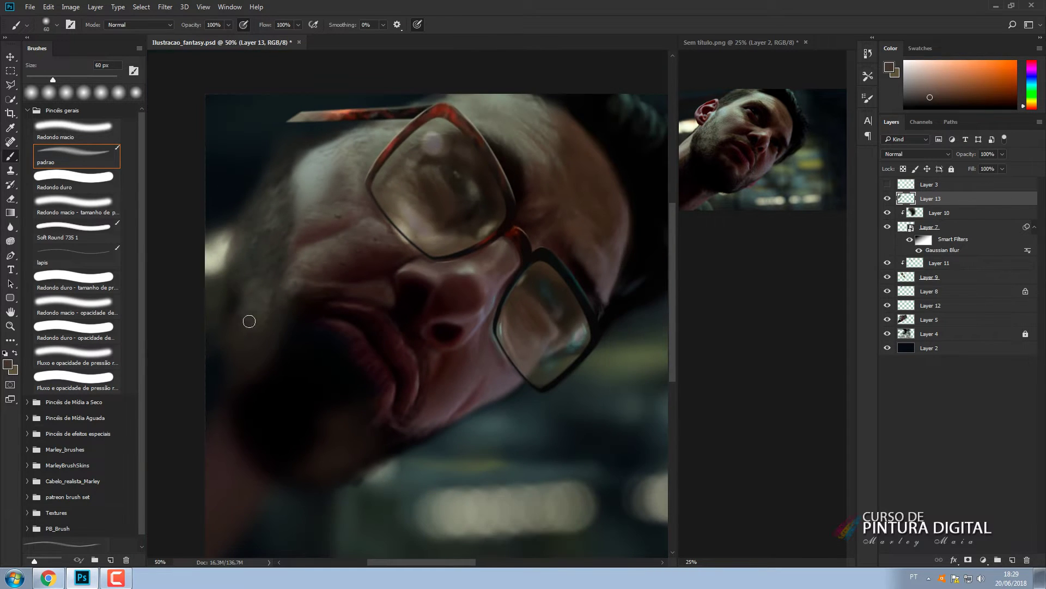
Cover the pale background light beside the jaw with a sampled dark tone, enlarging the brush to 100 px.
{"action": "left_click", "coordinate": [216, 241], "text": "alt"}
{"action": "mouse_move", "coordinate": [237, 225]}
{"action": "left_mouse_down"}
{"action": "mouse_move", "coordinate": [214, 334]}
{"action": "mouse_move", "coordinate": [213, 267]}
{"action": "mouse_move", "coordinate": [199, 237]}
{"action": "left_mouse_up"}
{"action": "key", "text": "bracketright"}
{"action": "key", "text": "bracketright"}
{"action": "key", "text": "bracketright"}
{"action": "key", "text": "bracketright"}
{"action": "left_click", "coordinate": [238, 262], "text": "alt"}
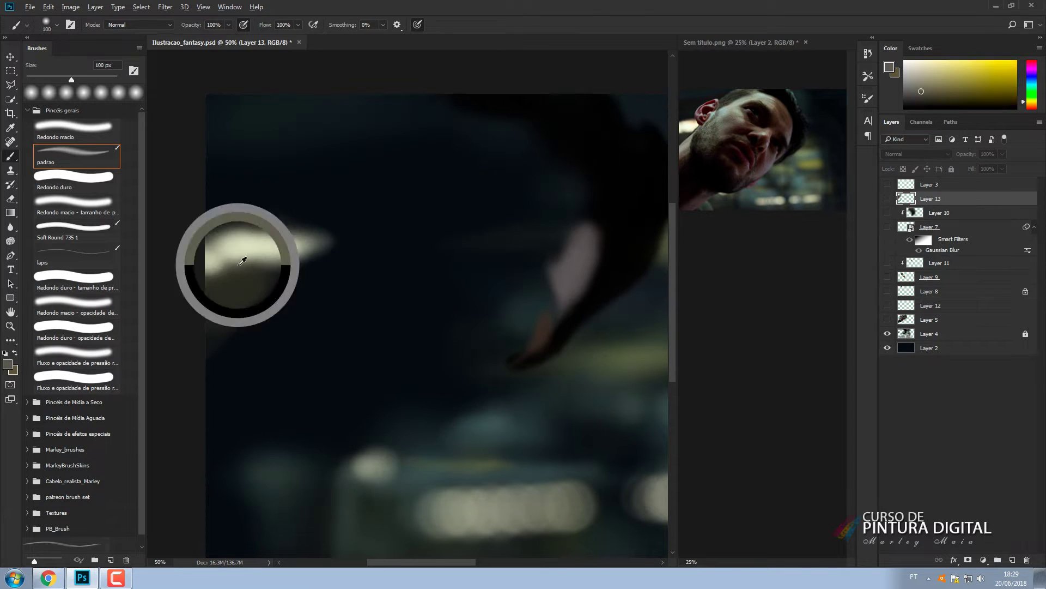
Paint a pale cream background light higher up behind the jaw, setting the brush to 150 px.
{"action": "key", "text": "]"}
{"action": "key", "text": "]"}
{"action": "key", "text": "]"}
{"action": "key", "text": "bracketright"}
{"action": "left_click", "coordinate": [241, 148], "text": "alt"}
{"action": "mouse_move", "coordinate": [258, 144]}
{"action": "left_mouse_down"}
{"action": "mouse_move", "coordinate": [202, 161]}
{"action": "mouse_move", "coordinate": [186, 143]}
{"action": "mouse_move", "coordinate": [221, 144]}
{"action": "left_mouse_up"}
{"action": "left_click", "coordinate": [929, 68]}
{"action": "key", "text": "bracketleft"}
{"action": "key", "text": "bracketleft"}
{"action": "key", "text": "bracketleft"}
{"action": "left_click", "coordinate": [242, 143], "text": "alt"}
{"action": "key", "text": "bracketright"}
{"action": "key", "text": "bracketright"}
{"action": "key", "text": "bracketleft"}
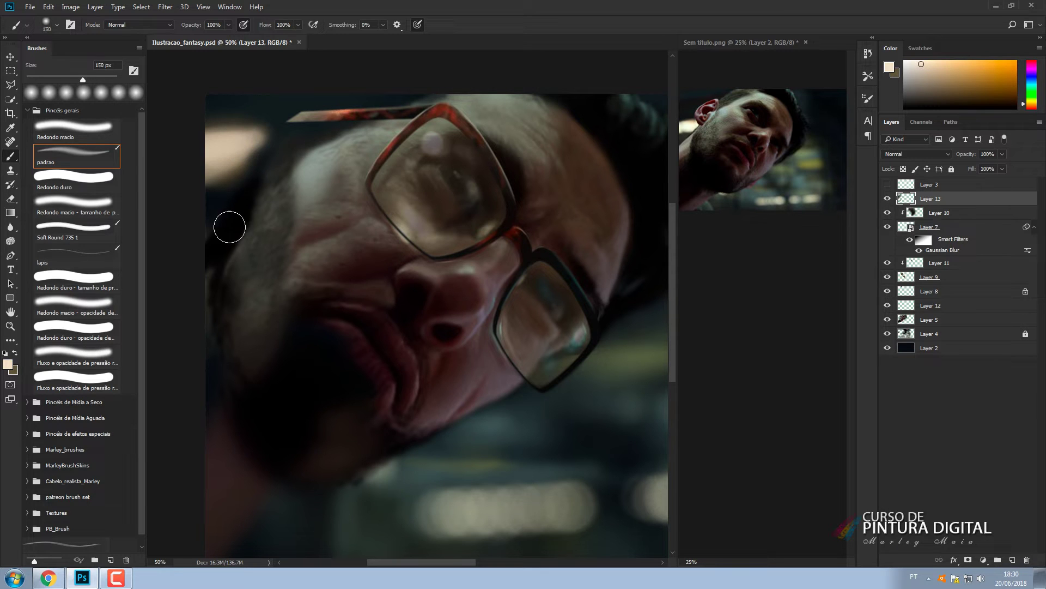
Darken the outer edge of the bearded jaw with a sampled near-black at 90 px.
{"action": "key", "text": "bracketleft"}
{"action": "key", "text": "bracketleft"}
{"action": "key", "text": "bracketleft"}
{"action": "left_click", "coordinate": [212, 251], "text": "alt"}
{"action": "left_click_drag", "start_coordinate": [198, 263], "coordinate": [205, 323]}
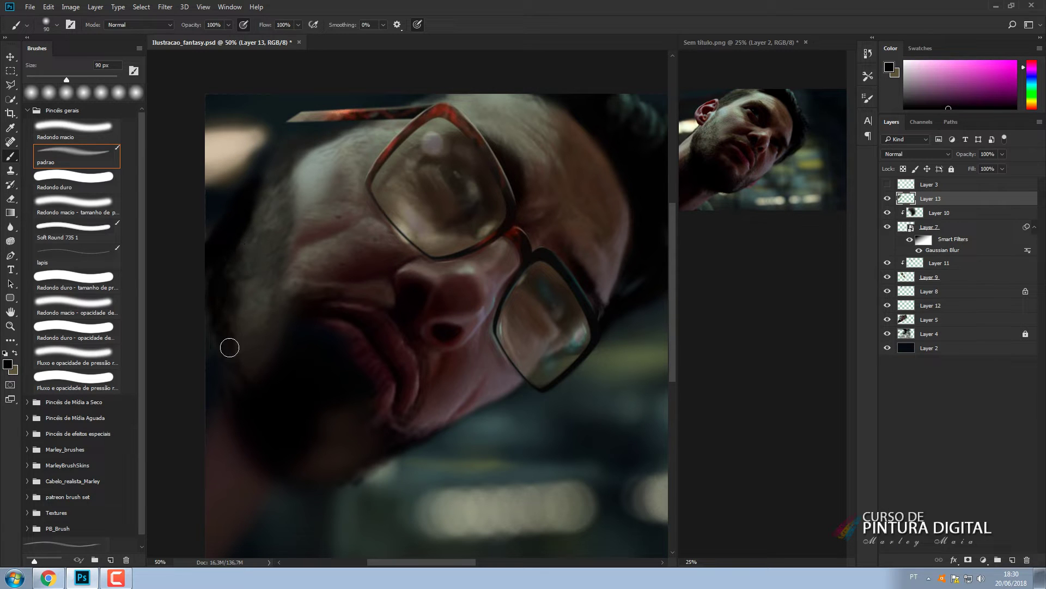
Deepen the beard shadow below the mouth corner and across the jaw in near-black, enlarging the brush to 100 px.
{"action": "key", "text": "bracketleft"}
{"action": "key", "text": "bracketleft"}
{"action": "key", "text": "bracketleft"}
{"action": "left_click_drag", "start_coordinate": [274, 342], "coordinate": [231, 355]}
{"action": "key", "text": "bracketright"}
{"action": "key", "text": "bracketright"}
{"action": "key", "text": "bracketright"}
{"action": "key", "text": "bracketright"}
{"action": "mouse_move", "coordinate": [216, 322]}
{"action": "left_mouse_down"}
{"action": "mouse_move", "coordinate": [232, 367]}
{"action": "mouse_move", "coordinate": [264, 312]}
{"action": "left_mouse_up"}
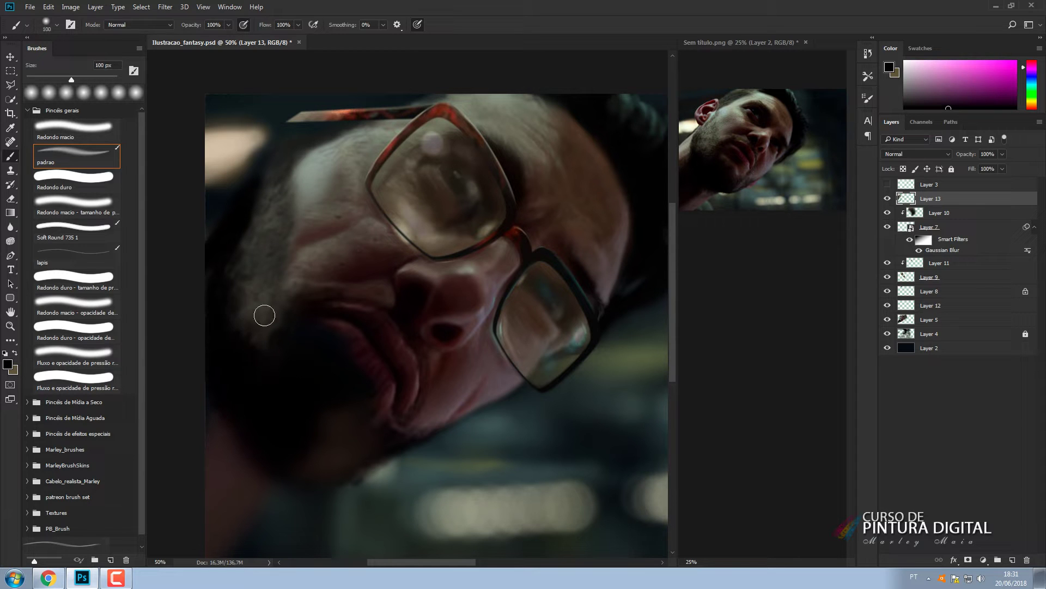
Paint the lit skin behind the jaw with a light grey sampled from the cheek.
{"action": "left_click", "coordinate": [311, 231], "text": "alt"}
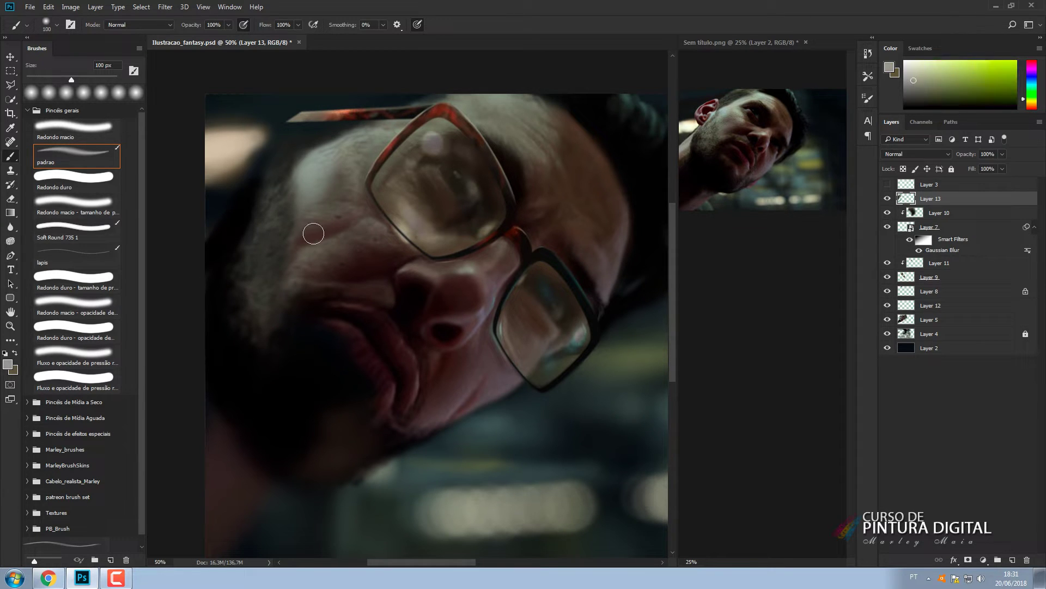
{"action": "mouse_move", "coordinate": [239, 209]}
{"action": "left_mouse_down"}
{"action": "mouse_move", "coordinate": [210, 257]}
{"action": "mouse_move", "coordinate": [242, 205]}
{"action": "left_mouse_up"}
{"action": "left_click", "coordinate": [301, 268], "text": "alt"}
{"action": "key", "text": "bracketleft"}
{"action": "key", "text": "bracketleft"}
{"action": "key", "text": "bracketleft"}
{"action": "key", "text": "bracketleft"}
{"action": "key", "text": "bracketleft"}
Shade the neck skin behind the jaw with a sampled dark red at 125 px.
{"action": "left_click", "coordinate": [282, 258], "text": "alt"}
{"action": "key", "text": "bracketright"}
{"action": "key", "text": "bracketright"}
{"action": "key", "text": "bracketright"}
{"action": "key", "text": "bracketright"}
{"action": "key", "text": "bracketright"}
{"action": "key", "text": "bracketright"}
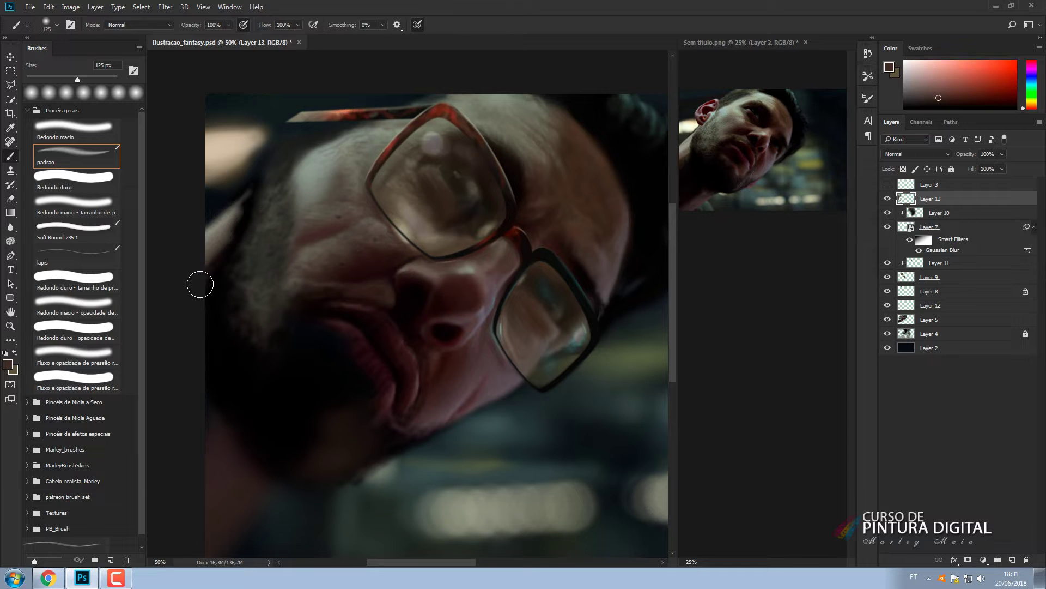
{"action": "left_click_drag", "start_coordinate": [200, 284], "coordinate": [212, 264]}
Start the dark shape of the ear beside the jaw with a sampled near-black at 60 px.
{"action": "left_click", "coordinate": [223, 299], "text": "alt"}
{"action": "key", "text": "bracketleft"}
{"action": "key", "text": "bracketleft"}
{"action": "key", "text": "bracketleft"}
{"action": "key", "text": "bracketleft"}
{"action": "key", "text": "bracketleft"}
{"action": "left_click_drag", "start_coordinate": [245, 189], "coordinate": [227, 151]}
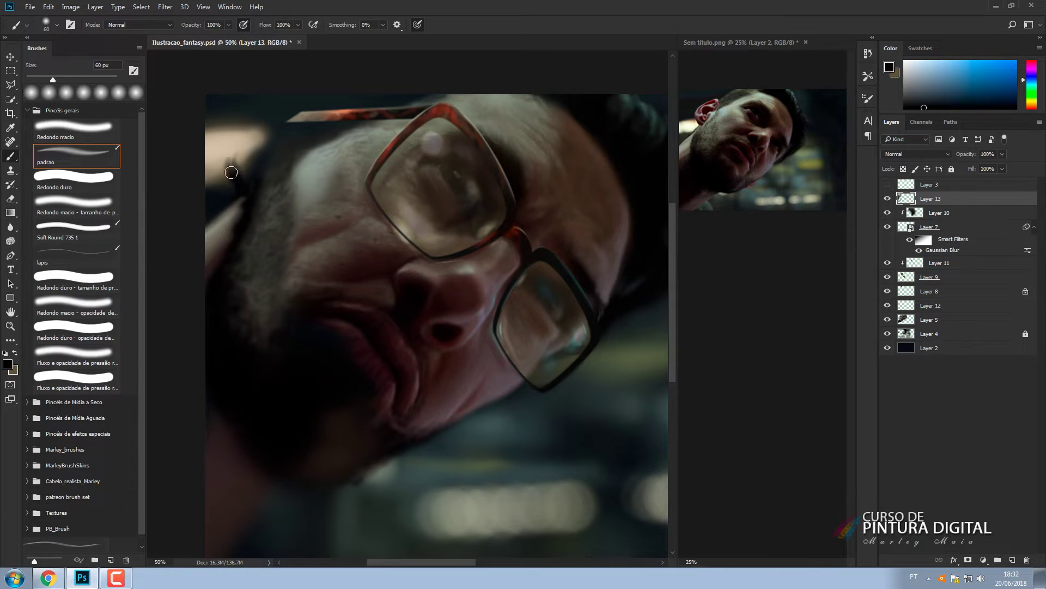
Block in the ear's full silhouette in near-black over the end of the eyeglass arm, reducing the brush to 30 px.
{"action": "key", "text": "ctrl+minus"}
{"action": "mouse_move", "coordinate": [290, 214]}
{"action": "left_mouse_down"}
{"action": "mouse_move", "coordinate": [299, 185]}
{"action": "mouse_move", "coordinate": [353, 175]}
{"action": "mouse_move", "coordinate": [343, 197]}
{"action": "mouse_move", "coordinate": [342, 183]}
{"action": "mouse_move", "coordinate": [296, 202]}
{"action": "left_mouse_up"}
{"action": "key", "text": "bracketright"}
{"action": "key", "text": "bracketright"}
{"action": "key", "text": "bracketright"}
{"action": "key", "text": "bracketright"}
{"action": "key", "text": "bracketleft"}
{"action": "key", "text": "bracketleft"}
{"action": "key", "text": "bracketleft"}
{"action": "key", "text": "bracketleft"}
{"action": "key", "text": "bracketleft"}
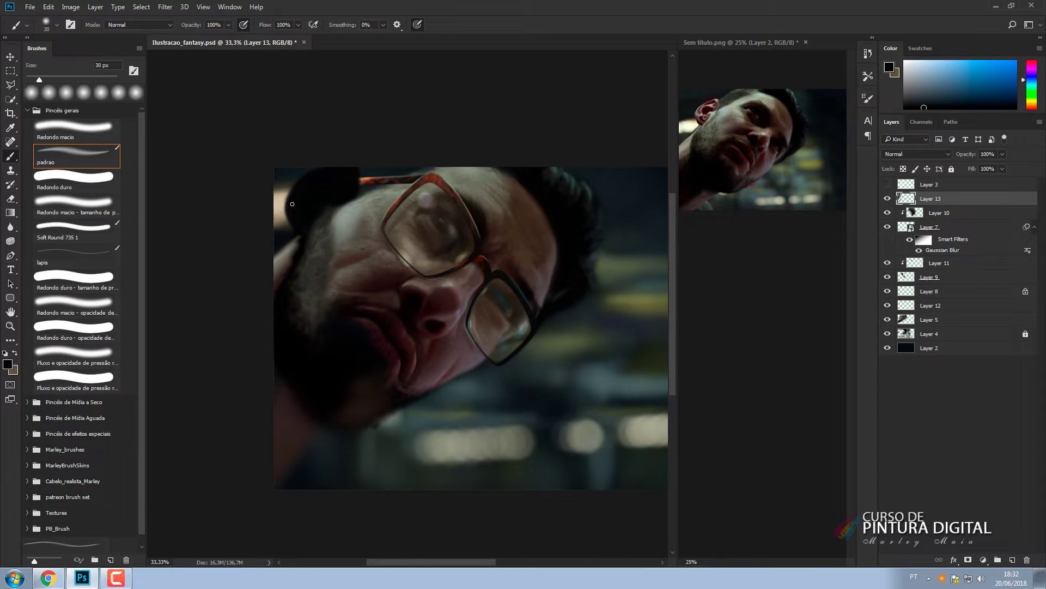
Paint the ear's rim and inner folds with a purplish red sampled from the reference ear, ending at 80 px.
{"action": "key", "text": "bracketright"}
{"action": "key", "text": "bracketright"}
{"action": "key", "text": "bracketright"}
{"action": "key", "text": "bracketright"}
{"action": "left_click", "coordinate": [716, 101], "text": "alt"}
{"action": "mouse_move", "coordinate": [352, 197]}
{"action": "left_mouse_down"}
{"action": "mouse_move", "coordinate": [352, 175]}
{"action": "mouse_move", "coordinate": [314, 173]}
{"action": "mouse_move", "coordinate": [341, 166]}
{"action": "mouse_move", "coordinate": [350, 188]}
{"action": "mouse_move", "coordinate": [303, 180]}
{"action": "mouse_move", "coordinate": [289, 202]}
{"action": "mouse_move", "coordinate": [304, 215]}
{"action": "mouse_move", "coordinate": [331, 206]}
{"action": "mouse_move", "coordinate": [349, 175]}
{"action": "mouse_move", "coordinate": [315, 185]}
{"action": "mouse_move", "coordinate": [301, 212]}
{"action": "mouse_move", "coordinate": [316, 215]}
{"action": "mouse_move", "coordinate": [295, 215]}
{"action": "left_mouse_up"}
{"action": "key", "text": "bracketright"}
{"action": "key", "text": "bracketleft"}
{"action": "key", "text": "bracketleft"}
{"action": "key", "text": "bracketleft"}
{"action": "key", "text": "bracketright"}
{"action": "key", "text": "bracketright"}
{"action": "key", "text": "bracketright"}
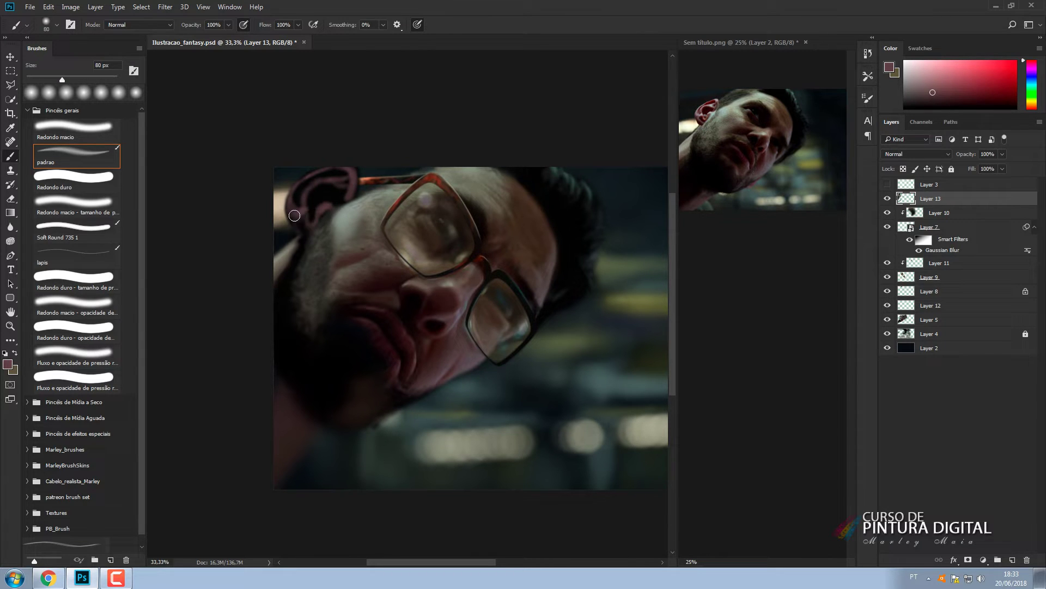
Brush a muted red sampled from the reference ear over the ear's rim and inner area at 90 px.
{"action": "left_click", "coordinate": [718, 98], "text": "alt"}
{"action": "key", "text": "bracketright"}
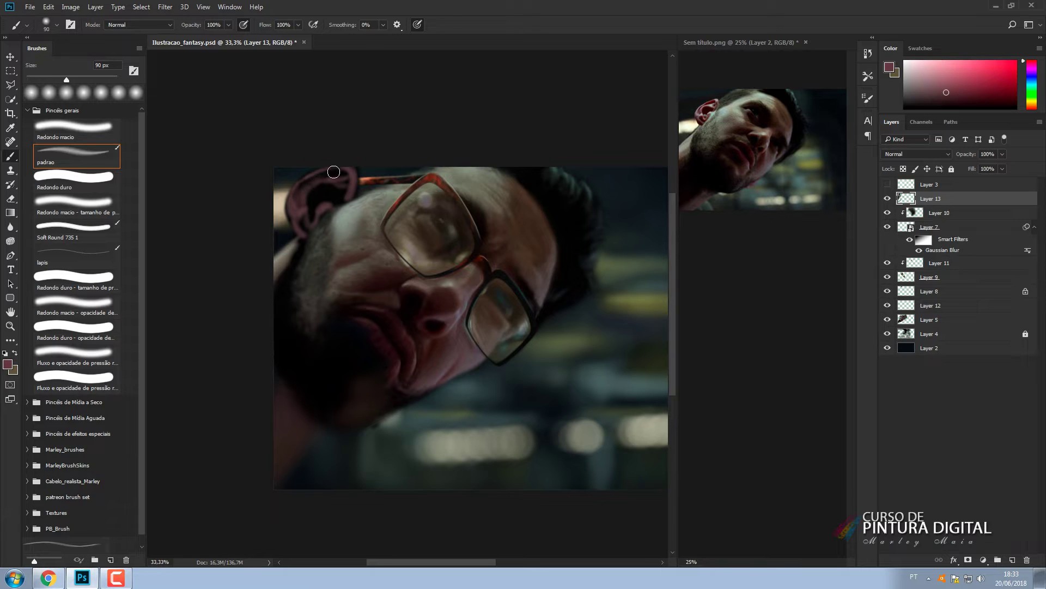
{"action": "mouse_move", "coordinate": [334, 172]}
{"action": "left_mouse_down"}
{"action": "mouse_move", "coordinate": [308, 185]}
{"action": "mouse_move", "coordinate": [296, 217]}
{"action": "mouse_move", "coordinate": [311, 205]}
{"action": "mouse_move", "coordinate": [327, 221]}
{"action": "left_mouse_up"}
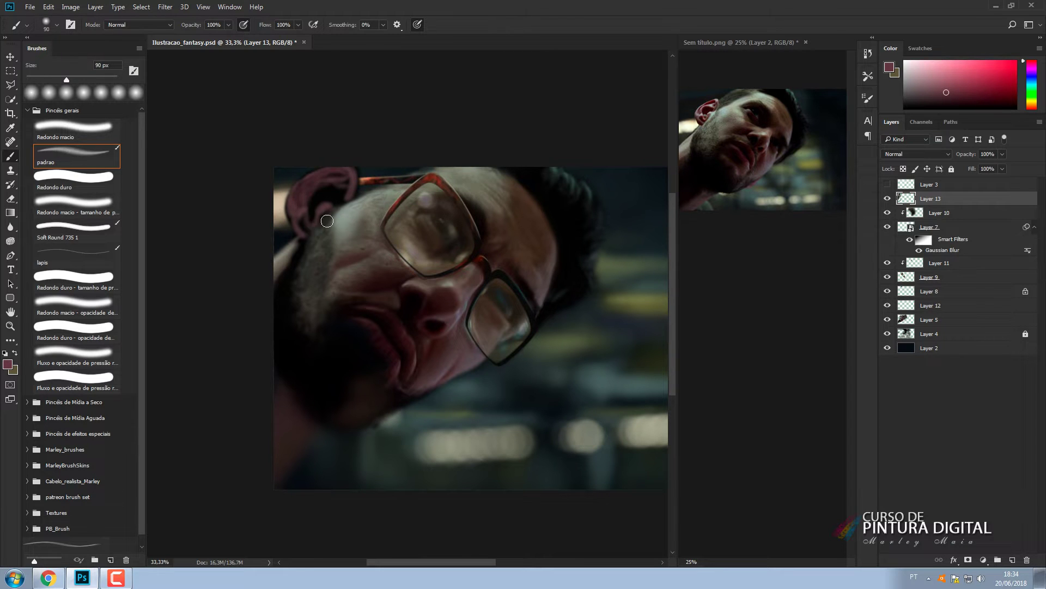
Fill the ear's inner hollow with a dark crimson sampled from the painted ear, ending at 100 px.
{"action": "key", "text": "bracketleft"}
{"action": "key", "text": "bracketleft"}
{"action": "left_click", "coordinate": [331, 196], "text": "alt"}
{"action": "mouse_move", "coordinate": [342, 176]}
{"action": "left_mouse_down"}
{"action": "mouse_move", "coordinate": [343, 201]}
{"action": "mouse_move", "coordinate": [306, 213]}
{"action": "left_mouse_up"}
{"action": "key", "text": "bracketleft"}
{"action": "key", "text": "bracketright"}
{"action": "key", "text": "bracketright"}
{"action": "key", "text": "bracketright"}
{"action": "key", "text": "bracketright"}
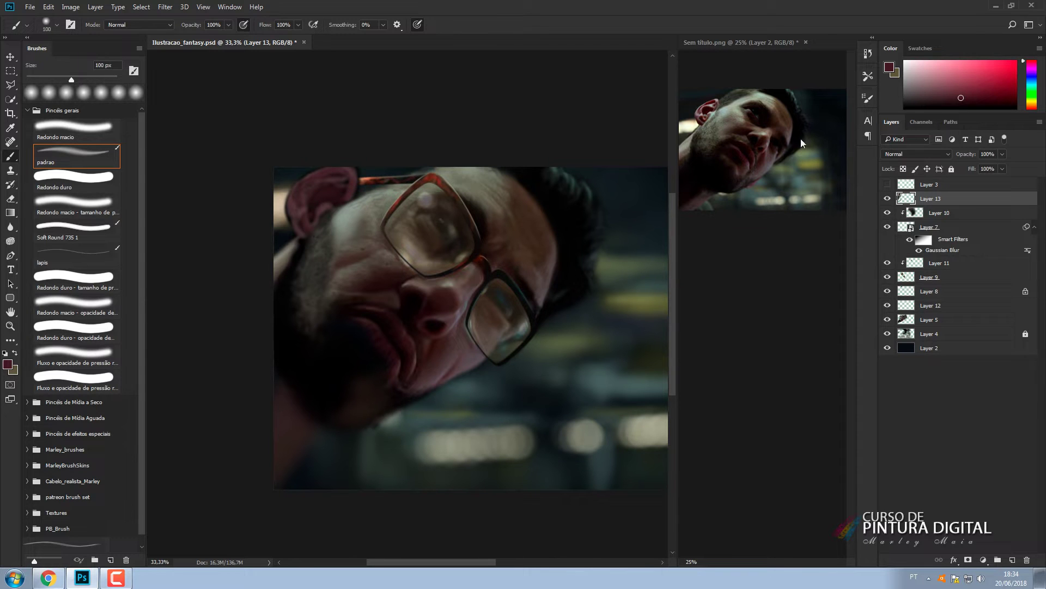
Darken the lower ear and lobe beside the jaw with a sampled near-black, varying the brush size and ending at 100 px.
{"action": "key", "text": "bracketleft"}
{"action": "key", "text": "bracketleft"}
{"action": "key", "text": "bracketleft"}
{"action": "key", "text": "bracketleft"}
{"action": "key", "text": "bracketright"}
{"action": "key", "text": "bracketright"}
{"action": "key", "text": "bracketright"}
{"action": "key", "text": "bracketright"}
{"action": "left_click", "coordinate": [333, 214], "text": "alt"}
{"action": "key", "text": "bracketleft"}
{"action": "key", "text": "bracketleft"}
{"action": "key", "text": "bracketleft"}
{"action": "key", "text": "bracketleft"}
{"action": "key", "text": "bracketleft"}
{"action": "key", "text": "bracketleft"}
{"action": "key", "text": "bracketleft"}
{"action": "key", "text": "bracketright"}
{"action": "key", "text": "bracketright"}
{"action": "key", "text": "bracketright"}
{"action": "key", "text": "bracketright"}
{"action": "key", "text": "bracketright"}
{"action": "key", "text": "bracketright"}
{"action": "key", "text": "bracketright"}
{"action": "key", "text": "bracketright"}
{"action": "key", "text": "bracketright"}
{"action": "key", "text": "bracketleft"}
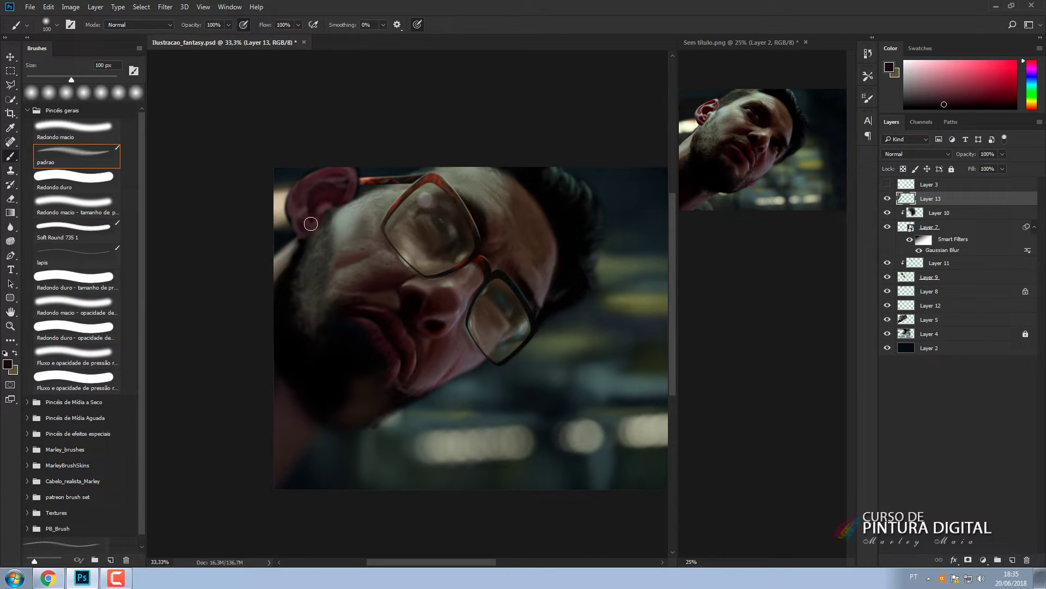
Tint the ear's outer rim with a dark red sampled from the reference ear at 60 px.
{"action": "left_click", "coordinate": [701, 116], "text": "alt"}
{"action": "key", "text": "bracketleft"}
{"action": "key", "text": "bracketleft"}
{"action": "key", "text": "bracketleft"}
{"action": "key", "text": "bracketleft"}
{"action": "key", "text": "bracketleft"}
{"action": "key", "text": "bracketleft"}
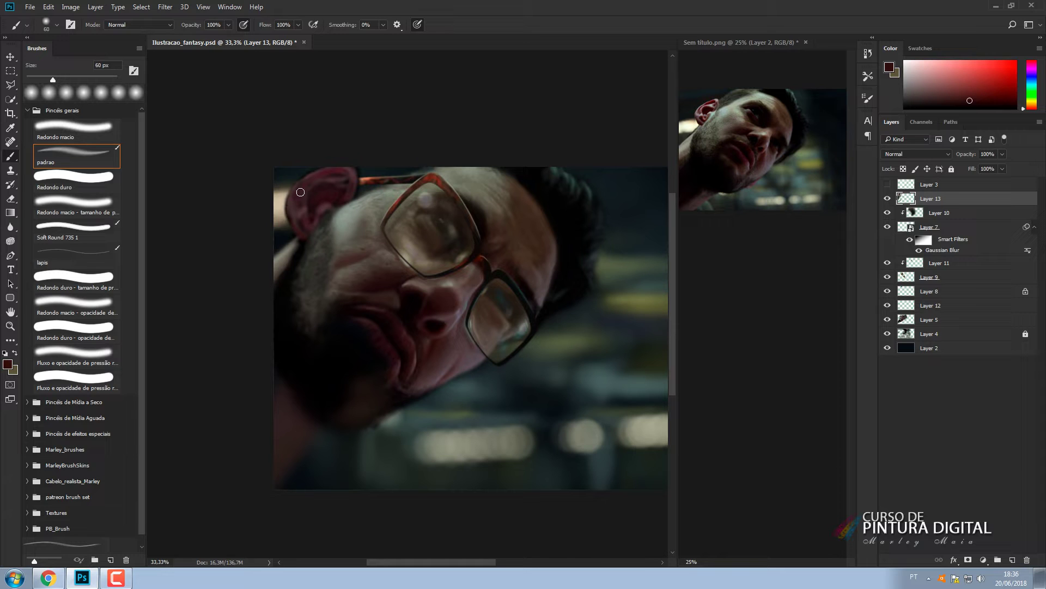
Paint greyish-pink highlights along the ear's rim and folds with a colour sampled from the reference ear, ending at 70 px.
{"action": "left_click", "coordinate": [714, 101], "text": "alt"}
{"action": "key", "text": "bracketleft"}
{"action": "key", "text": "bracketleft"}
{"action": "key", "text": "bracketleft"}
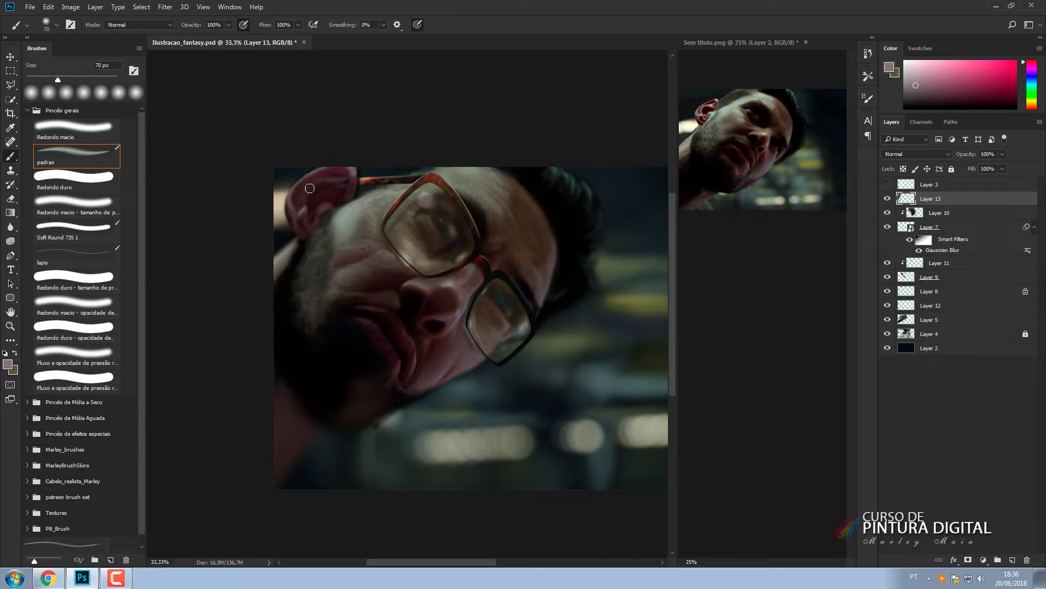
{"action": "key", "text": "bracketleft"}
{"action": "key", "text": "bracketleft"}
{"action": "key", "text": "bracketleft"}
{"action": "key", "text": "bracketleft"}
{"action": "key", "text": "bracketleft"}
{"action": "key", "text": "bracketleft"}
{"action": "key", "text": "bracketleft"}
{"action": "key", "text": "bracketleft"}
{"action": "key", "text": "bracketleft"}
{"action": "key", "text": "bracketleft"}
{"action": "key", "text": "bracketright"}
{"action": "key", "text": "bracketleft"}
{"action": "key", "text": "bracketleft"}
{"action": "key", "text": "bracketleft"}
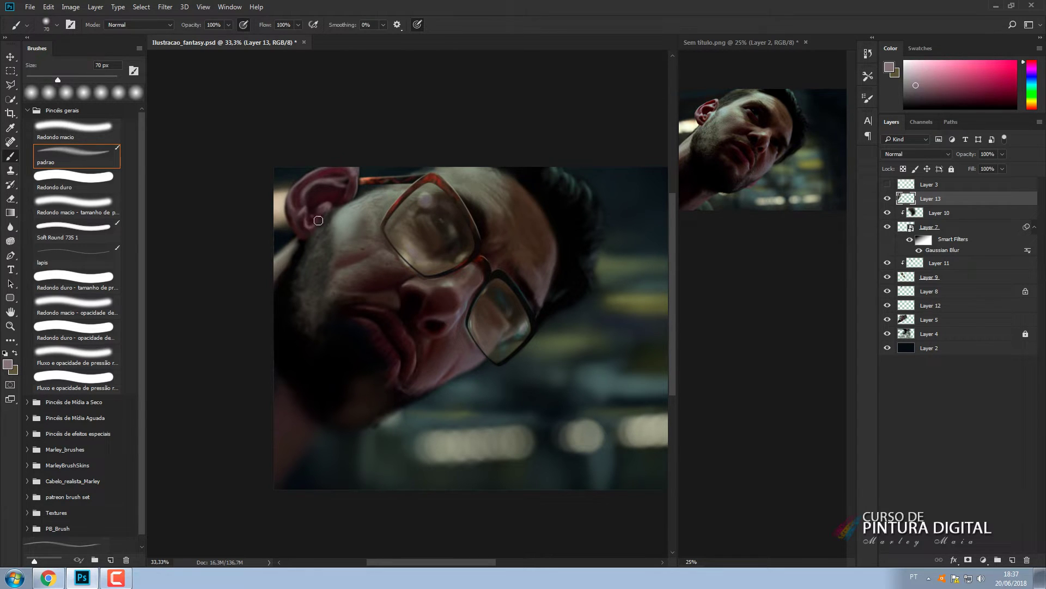
Strengthen the greyish-pink light on the earlobe and inner folds with varying brush sizes.
{"action": "key", "text": "bracketright"}
{"action": "key", "text": "bracketright"}
{"action": "key", "text": "bracketright"}
{"action": "key", "text": "bracketright"}
{"action": "key", "text": "bracketright"}
{"action": "key", "text": "bracketright"}
{"action": "key", "text": "bracketright"}
{"action": "key", "text": "bracketleft"}
{"action": "key", "text": "bracketleft"}
{"action": "key", "text": "bracketleft"}
{"action": "key", "text": "bracketleft"}
{"action": "key", "text": "bracketleft"}
{"action": "key", "text": "bracketleft"}
{"action": "key", "text": "bracketleft"}
{"action": "key", "text": "bracketleft"}
Clean up the ear's outer edge with a beige sampled from the background light at 30 px.
{"action": "left_click", "coordinate": [347, 171], "text": "alt"}
{"action": "left_click", "coordinate": [289, 198], "text": "alt"}
{"action": "key", "text": "bracketleft"}
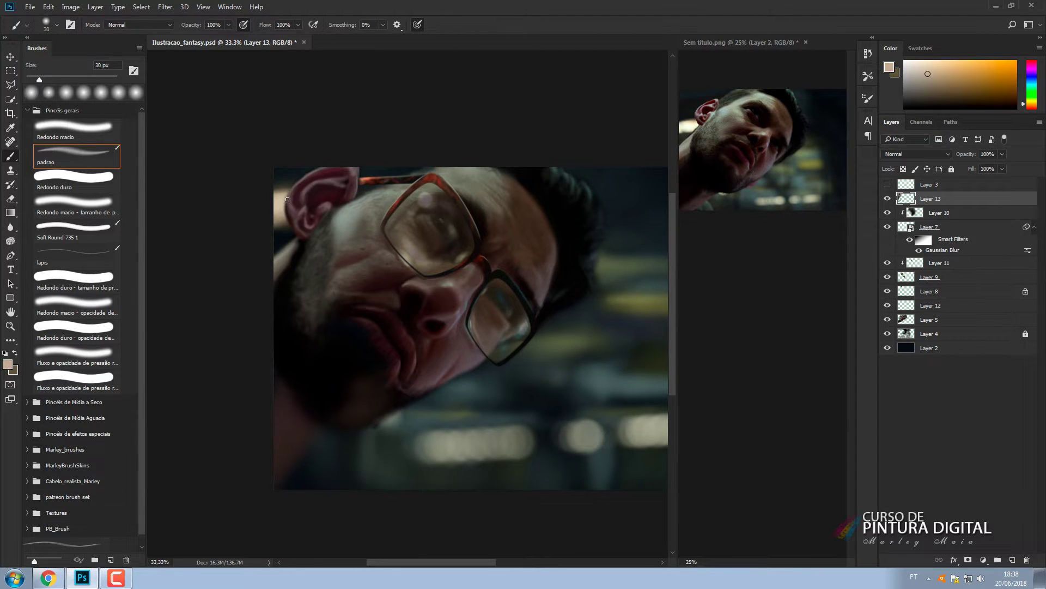
Blend the lower ear into the cheek with a tone sampled from the fold next to the cheek at 70 px.
{"action": "key", "text": "bracketright"}
{"action": "key", "text": "bracketright"}
{"action": "left_click", "coordinate": [327, 210], "text": "alt"}
{"action": "key", "text": "bracketright"}
{"action": "key", "text": "bracketright"}
{"action": "left_click_drag", "start_coordinate": [329, 211], "coordinate": [323, 225]}
Soften the ear's upper and outer folds with a muted mauve and a dark purplish red sampled from the ear at 70 px.
{"action": "left_click", "coordinate": [316, 188], "text": "alt"}
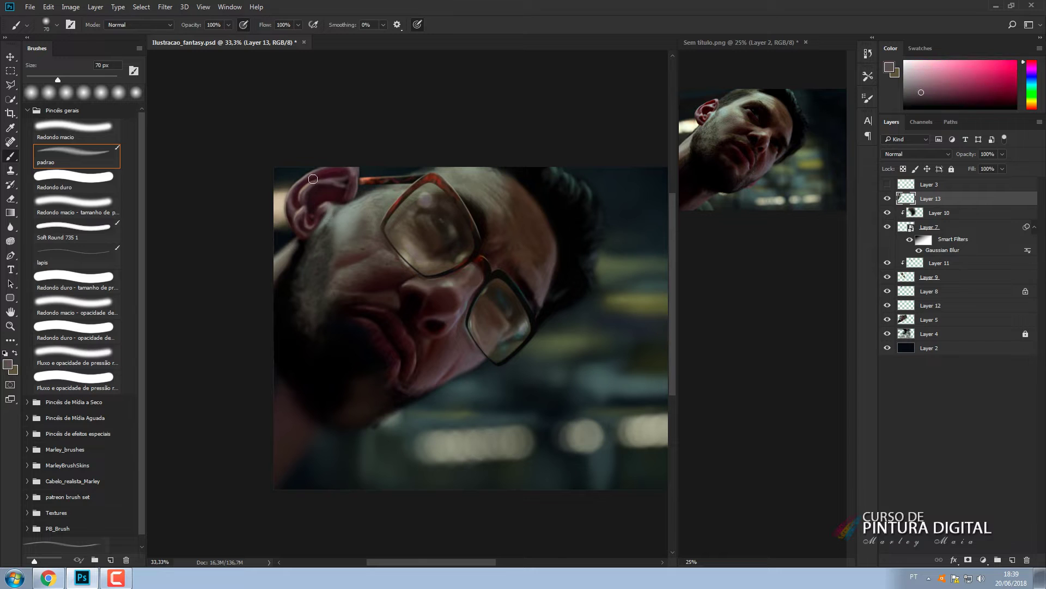
{"action": "left_click", "coordinate": [304, 199], "text": "alt"}
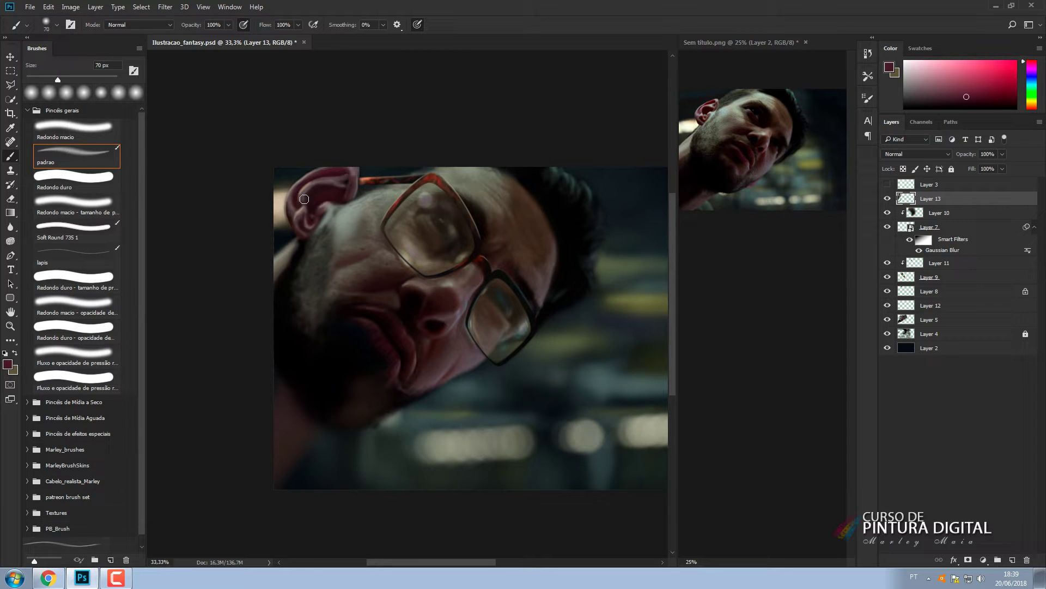
{"action": "key", "text": "bracketleft"}
Add fine pale grey highlights along the ear's rim with the brush at 30 px.
{"action": "left_click", "coordinate": [343, 188], "text": "alt"}
{"action": "left_click", "coordinate": [317, 220], "text": "alt"}
{"action": "key", "text": "bracketleft"}
{"action": "key", "text": "bracketleft"}
{"action": "key", "text": "bracketleft"}
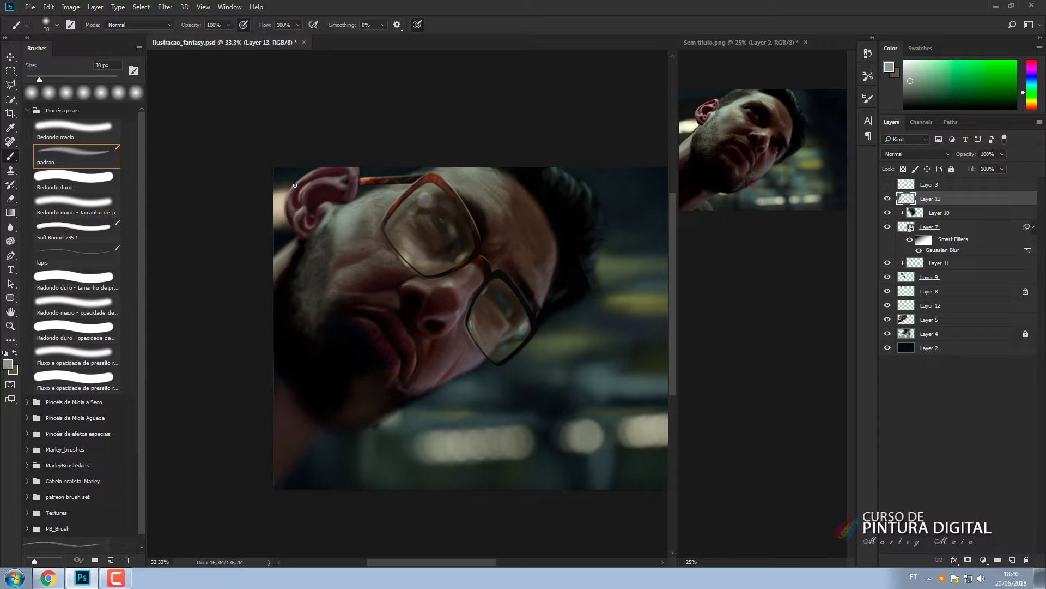
{"action": "key", "text": "bracketleft"}
{"action": "key", "text": "bracketleft"}
{"action": "key", "text": "bracketleft"}
{"action": "key", "text": "bracketleft"}
{"action": "key", "text": "bracketleft"}
Smooth the ear's inner surface with a mauve sampled from its upper fold at 80 px.
{"action": "left_click", "coordinate": [320, 187], "text": "alt"}
{"action": "key", "text": "bracketright"}
{"action": "key", "text": "bracketright"}
{"action": "key", "text": "bracketright"}
{"action": "key", "text": "bracketright"}
{"action": "key", "text": "bracketright"}
{"action": "key", "text": "bracketright"}
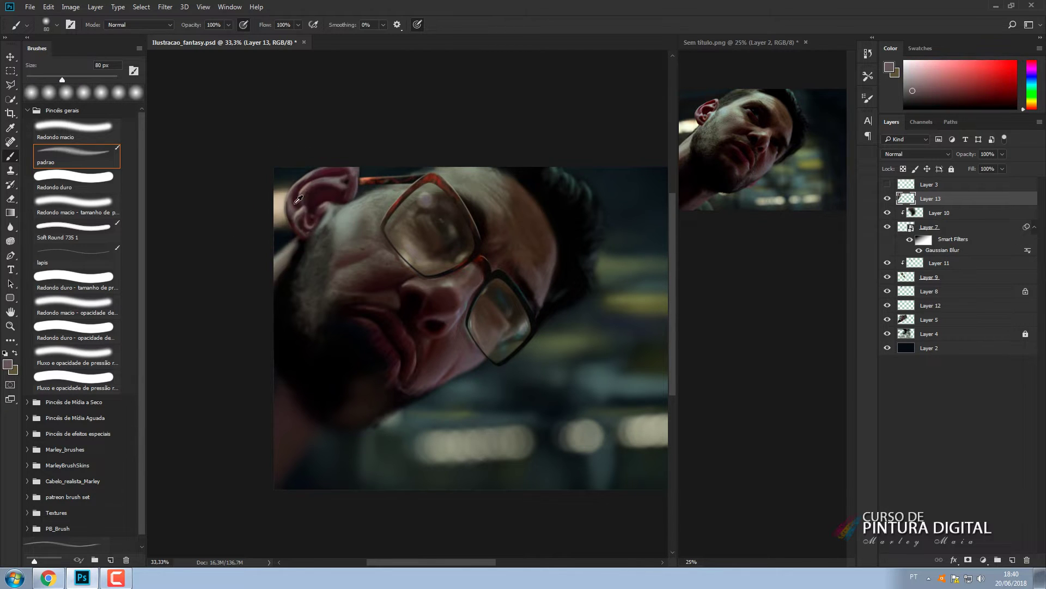
Refine the ear's edge beside the eyeglass arm with a sampled greyish mauve at 40 px and near-black at 25 px.
{"action": "key", "text": "bracketleft"}
{"action": "key", "text": "bracketleft"}
{"action": "key", "text": "bracketleft"}
{"action": "key", "text": "bracketleft"}
{"action": "key", "text": "bracketleft"}
{"action": "left_click", "coordinate": [351, 173], "text": "alt"}
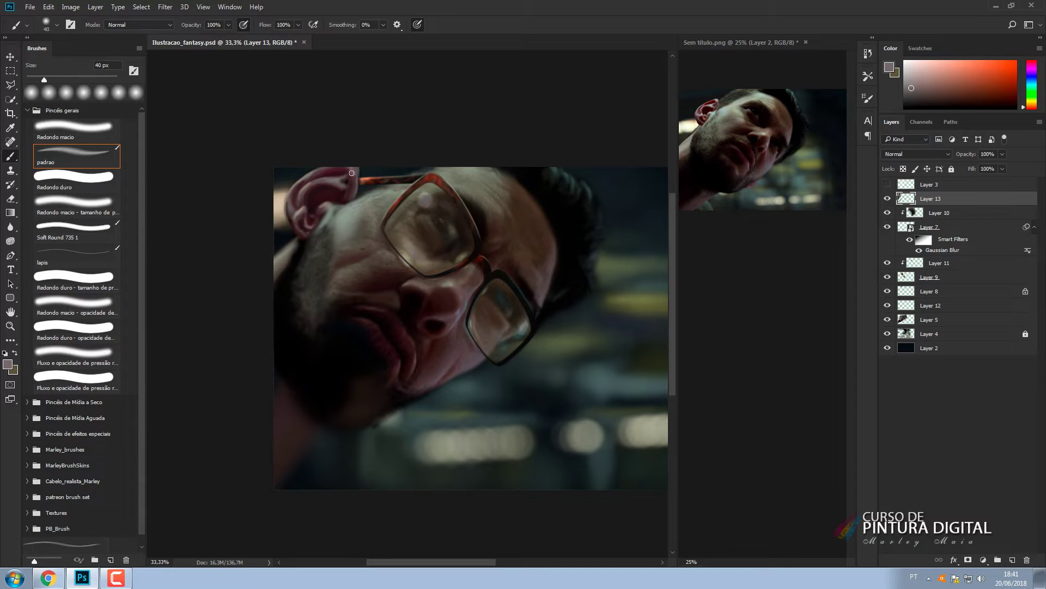
{"action": "left_click", "coordinate": [349, 171], "text": "alt"}
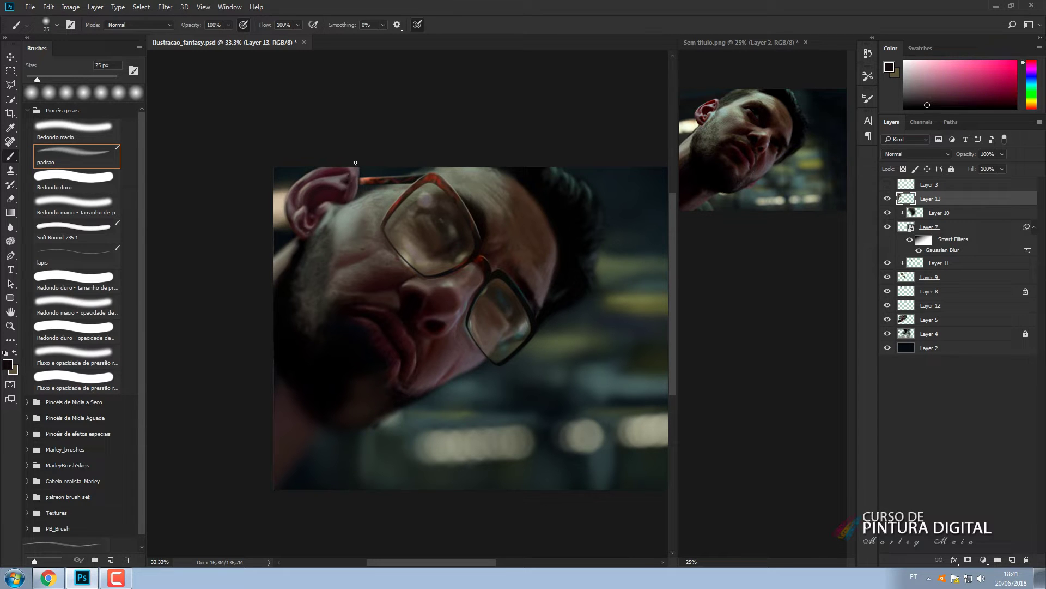
Shade the junction between the earlobe and the jaw with a tone sampled from the lobe's lower edge and a larger brush.
{"action": "key", "text": "bracketright"}
{"action": "left_click", "coordinate": [307, 227], "text": "alt"}
{"action": "key", "text": "bracketright"}
{"action": "key", "text": "bracketright"}
{"action": "key", "text": "bracketright"}
{"action": "key", "text": "bracketright"}
{"action": "key", "text": "bracketright"}
{"action": "key", "text": "bracketright"}
{"action": "key", "text": "bracketright"}
{"action": "key", "text": "bracketright"}
{"action": "mouse_move", "coordinate": [312, 223]}
{"action": "left_mouse_down"}
{"action": "mouse_move", "coordinate": [305, 195]}
{"action": "mouse_move", "coordinate": [293, 208]}
{"action": "mouse_move", "coordinate": [322, 246]}
{"action": "left_mouse_up"}
Deepen the ear's shadow tones with a dark red sampled beside the eyeglass arm at 125 px.
{"action": "key", "text": "bracketright"}
{"action": "key", "text": "bracketright"}
{"action": "left_click", "coordinate": [287, 216], "text": "alt"}
{"action": "left_click", "coordinate": [353, 183], "text": "alt"}
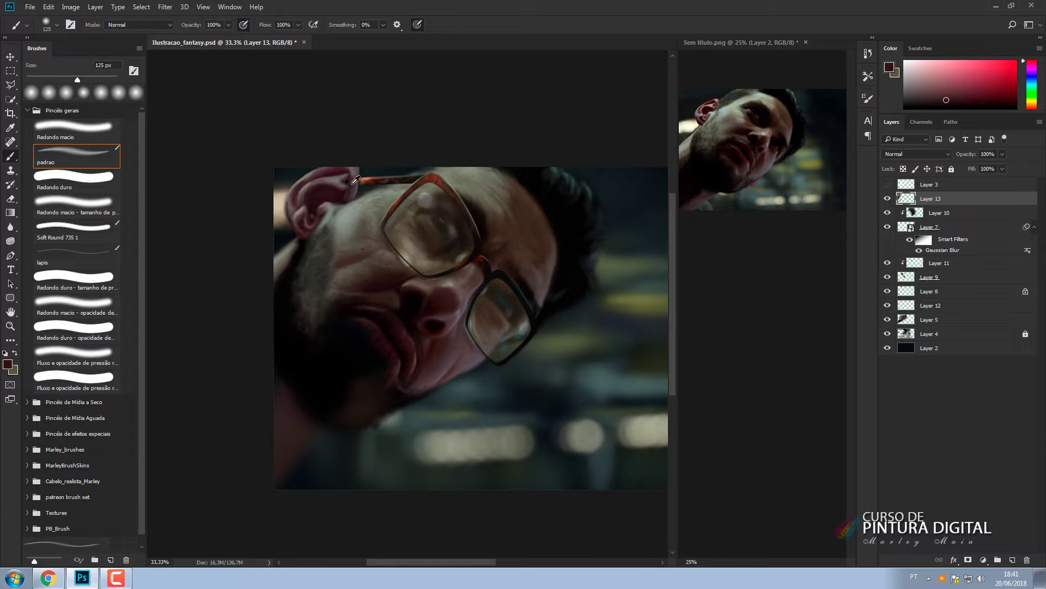
Define the ear's inner folds with a sampled dark purplish red and a greyish pink at 25 px.
{"action": "left_click", "coordinate": [307, 179], "text": "alt"}
{"action": "left_click", "coordinate": [321, 180], "text": "alt"}
{"action": "key", "text": "bracketleft"}
{"action": "key", "text": "bracketleft"}
{"action": "key", "text": "bracketleft"}
{"action": "key", "text": "bracketleft"}
{"action": "key", "text": "bracketleft"}
{"action": "key", "text": "bracketleft"}
{"action": "key", "text": "bracketleft"}
{"action": "key", "text": "bracketleft"}
{"action": "key", "text": "bracketleft"}
{"action": "key", "text": "bracketleft"}
{"action": "key", "text": "bracketleft"}
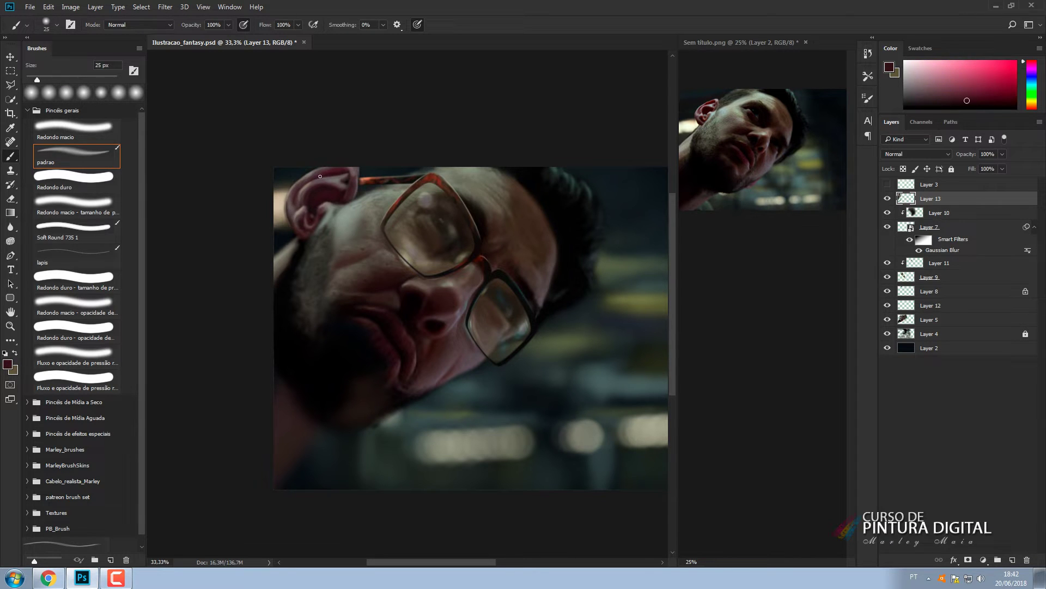
{"action": "left_click", "coordinate": [327, 200], "text": "alt"}
{"action": "left_click", "coordinate": [326, 205], "text": "alt"}
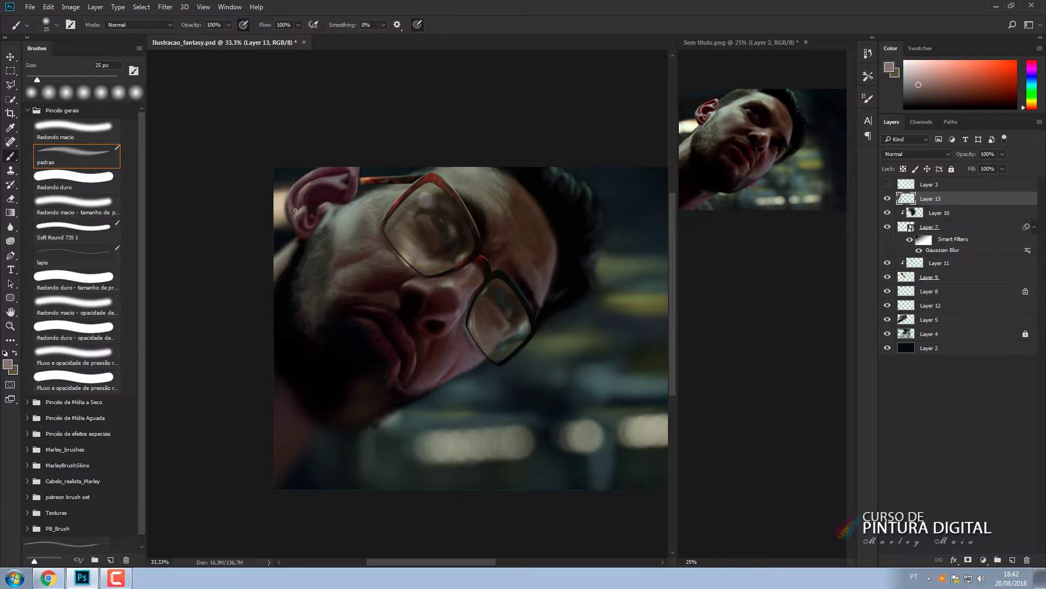
Touch up the ear's inner fold beside the eyeglass arm with a small brush and undo the last stroke.
{"action": "key", "text": "bracketleft"}
{"action": "key", "text": "bracketright"}
{"action": "key", "text": "bracketright"}
{"action": "mouse_move", "coordinate": [344, 185]}
{"action": "left_mouse_down"}
{"action": "mouse_move", "coordinate": [352, 173]}
{"action": "mouse_move", "coordinate": [339, 184]}
{"action": "left_mouse_up"}
{"action": "key", "text": "bracketleft"}
{"action": "key", "text": "bracketleft"}
{"action": "key", "text": "e"}
{"action": "key", "text": "b"}
{"action": "key", "text": "ctrl+z"}
Set a 400 px brush in Overlay mode with a saturated light red for warming the ear.
{"action": "left_click", "coordinate": [1031, 109]}
{"action": "left_click", "coordinate": [1006, 83]}
{"action": "key", "text": "bracketright"}
{"action": "key", "text": "bracketright"}
{"action": "key", "text": "bracketright"}
{"action": "key", "text": "bracketright"}
{"action": "key", "text": "bracketright"}
{"action": "key", "text": "bracketright"}
{"action": "key", "text": "bracketright"}
{"action": "key", "text": "bracketright"}
{"action": "key", "text": "bracketright"}
{"action": "key", "text": "bracketright"}
{"action": "key", "text": "bracketright"}
{"action": "key", "text": "bracketright"}
{"action": "key", "text": "bracketright"}
{"action": "key", "text": "bracketright"}
{"action": "key", "text": "bracketright"}
{"action": "key", "text": "bracketright"}
{"action": "key", "text": "bracketright"}
{"action": "key", "text": "bracketright"}
{"action": "key", "text": "bracketright"}
{"action": "left_click", "coordinate": [963, 67]}
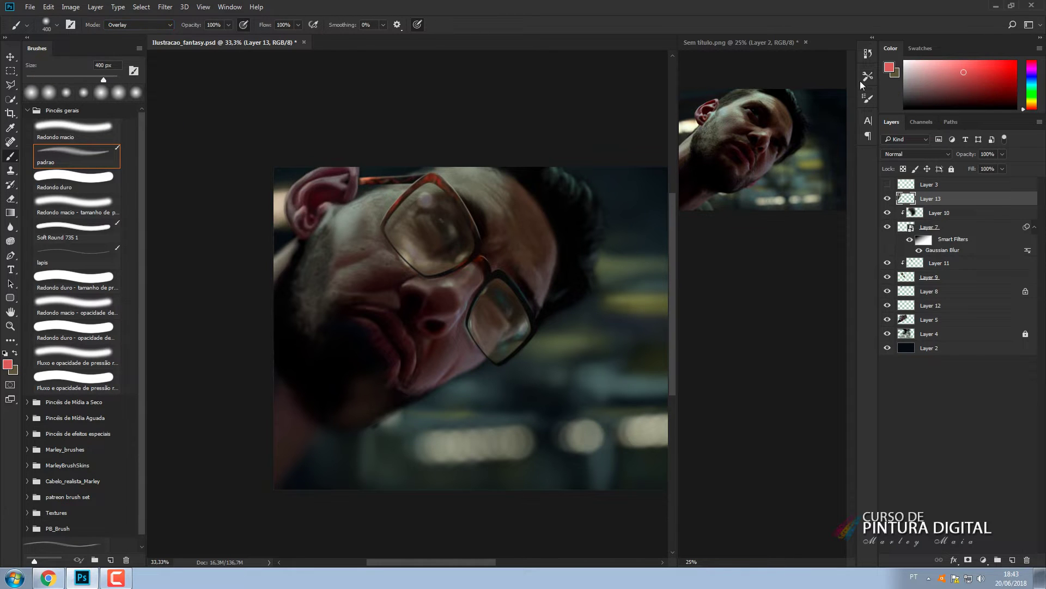
Try a paler Overlay tint across the ear, undo it, and return the brush to Normal mode.
{"action": "left_click", "coordinate": [922, 65]}
{"action": "mouse_move", "coordinate": [309, 202]}
{"action": "left_mouse_down"}
{"action": "mouse_move", "coordinate": [333, 173]}
{"action": "mouse_move", "coordinate": [348, 177]}
{"action": "mouse_move", "coordinate": [334, 186]}
{"action": "left_mouse_up"}
{"action": "key", "text": "ctrl+z"}
{"action": "left_click", "coordinate": [924, 77]}
{"action": "left_click", "coordinate": [139, 25]}
{"action": "left_click", "coordinate": [118, 34]}
Paint the earlobe and lower rim with tones sampled from the painted ear and the reference photo.
{"action": "left_click", "coordinate": [336, 183], "text": "alt"}
{"action": "key", "text": "bracketleft"}
{"action": "left_click", "coordinate": [721, 119], "text": "alt"}
{"action": "mouse_move", "coordinate": [308, 229]}
{"action": "left_mouse_down"}
{"action": "mouse_move", "coordinate": [296, 198]}
{"action": "mouse_move", "coordinate": [293, 218]}
{"action": "left_mouse_up"}
{"action": "left_click", "coordinate": [296, 226], "text": "alt"}
Clean up the ear's outer edge at 25 px with the pale beige sampled from the bright background beside it.
{"action": "key", "text": "bracketleft"}
{"action": "key", "text": "bracketleft"}
{"action": "key", "text": "bracketleft"}
{"action": "key", "text": "bracketleft"}
{"action": "key", "text": "bracketleft"}
{"action": "key", "text": "bracketleft"}
{"action": "left_click", "coordinate": [282, 210], "text": "alt"}
{"action": "key", "text": "bracketleft"}
{"action": "key", "text": "bracketleft"}
{"action": "key", "text": "bracketleft"}
{"action": "key", "text": "bracketleft"}
{"action": "key", "text": "bracketleft"}
{"action": "key", "text": "bracketleft"}
{"action": "key", "text": "bracketleft"}
{"action": "key", "text": "bracketleft"}
{"action": "key", "text": "bracketleft"}
{"action": "key", "text": "bracketleft"}
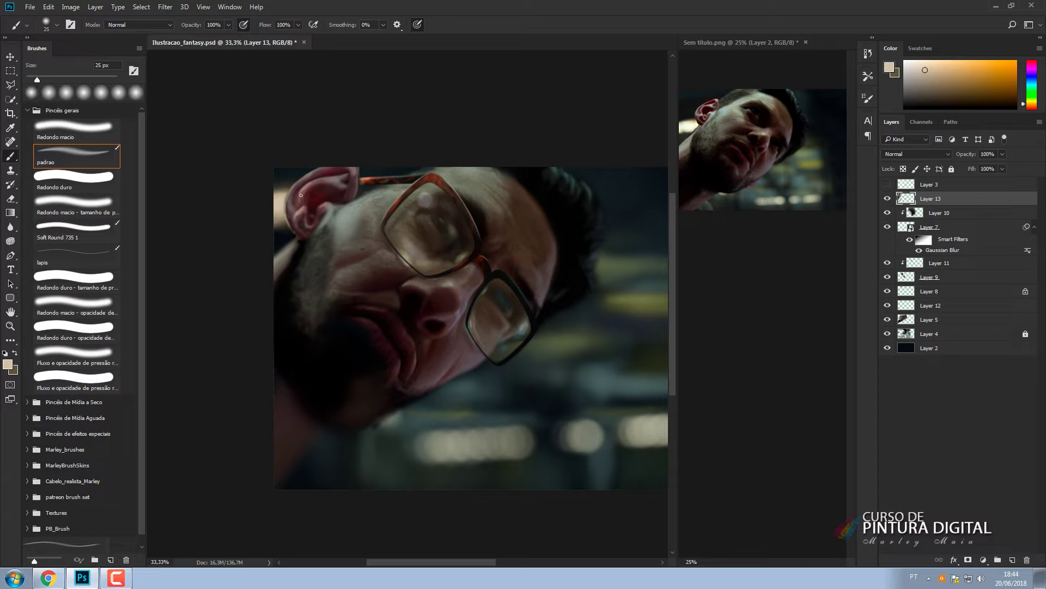
{"action": "key", "text": "bracketleft"}
{"action": "key", "text": "bracketright"}
Blend the junction between the ear and the cheek with tones sampled along it at 25 px.
{"action": "left_click", "coordinate": [349, 204], "text": "alt"}
{"action": "left_click", "coordinate": [346, 209], "text": "alt"}
{"action": "left_click", "coordinate": [344, 211], "text": "alt"}
{"action": "left_click", "coordinate": [362, 199], "text": "alt"}
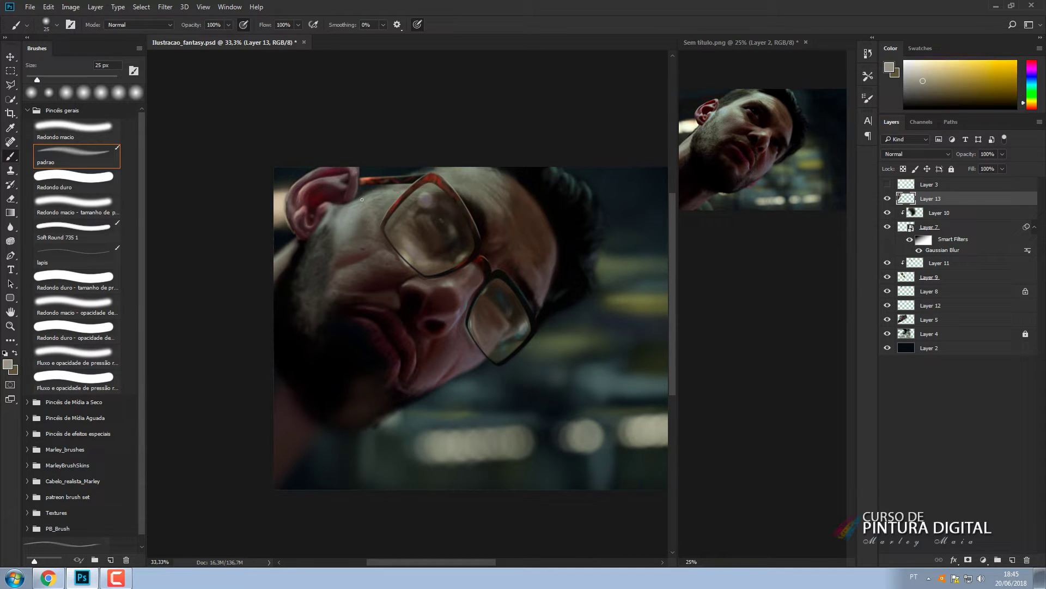
Refine the skin between the ear and the eyeglass frame at 45 px with sampled pale grey-green and dark grey tones.
{"action": "key", "text": "bracketright"}
{"action": "key", "text": "bracketright"}
{"action": "key", "text": "bracketright"}
{"action": "key", "text": "bracketright"}
{"action": "left_click", "coordinate": [347, 200], "text": "alt"}
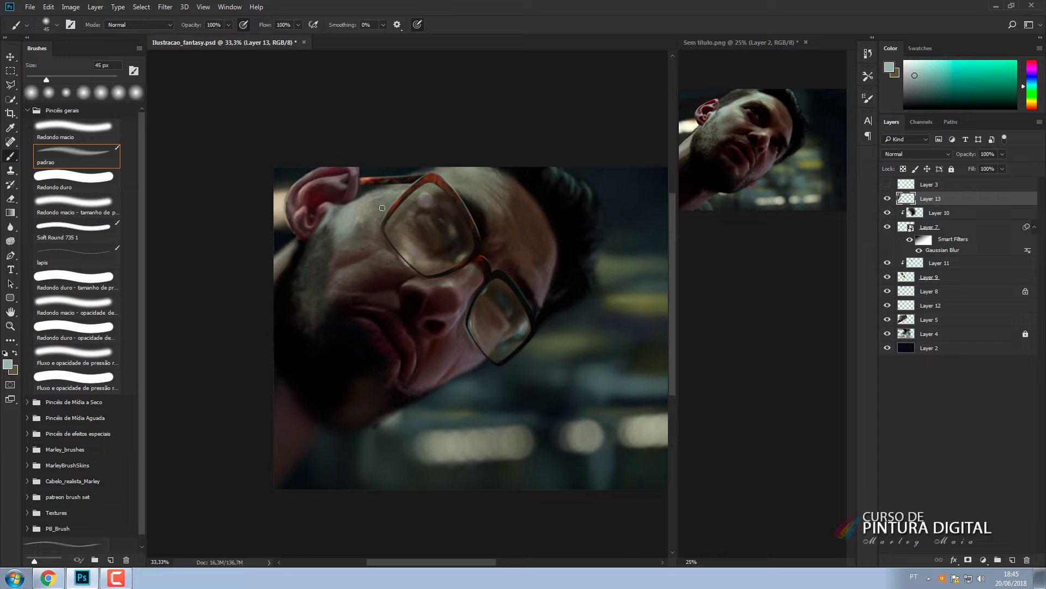
{"action": "left_click", "coordinate": [358, 199], "text": "alt"}
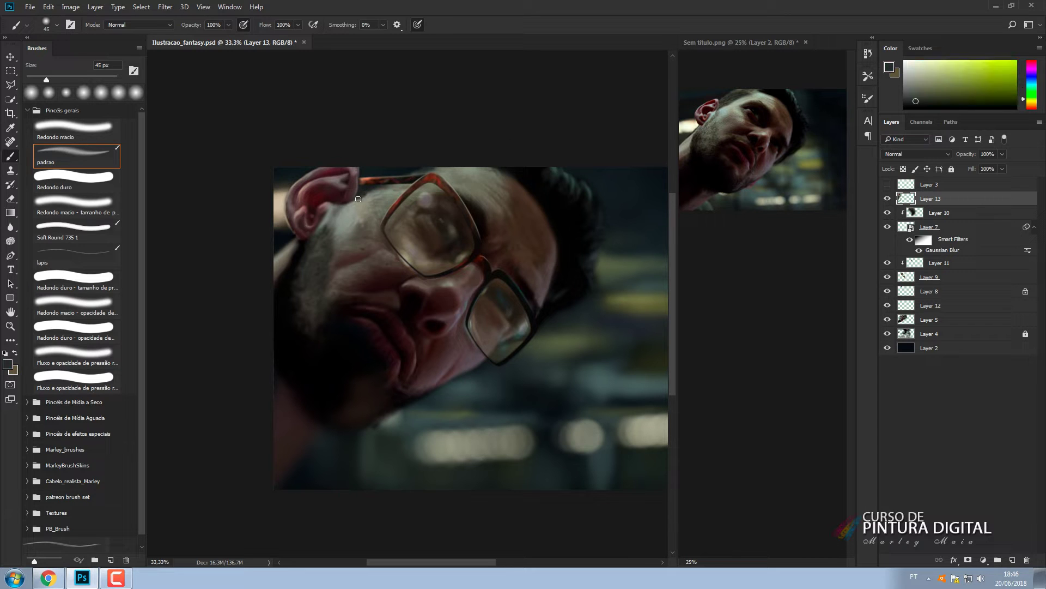
Darken the sideburn and the jaw's outer edge below the earlobe with sampled brownish grey and near-black at 45 px.
{"action": "left_click", "coordinate": [334, 223], "text": "alt"}
{"action": "left_click", "coordinate": [334, 225], "text": "alt"}
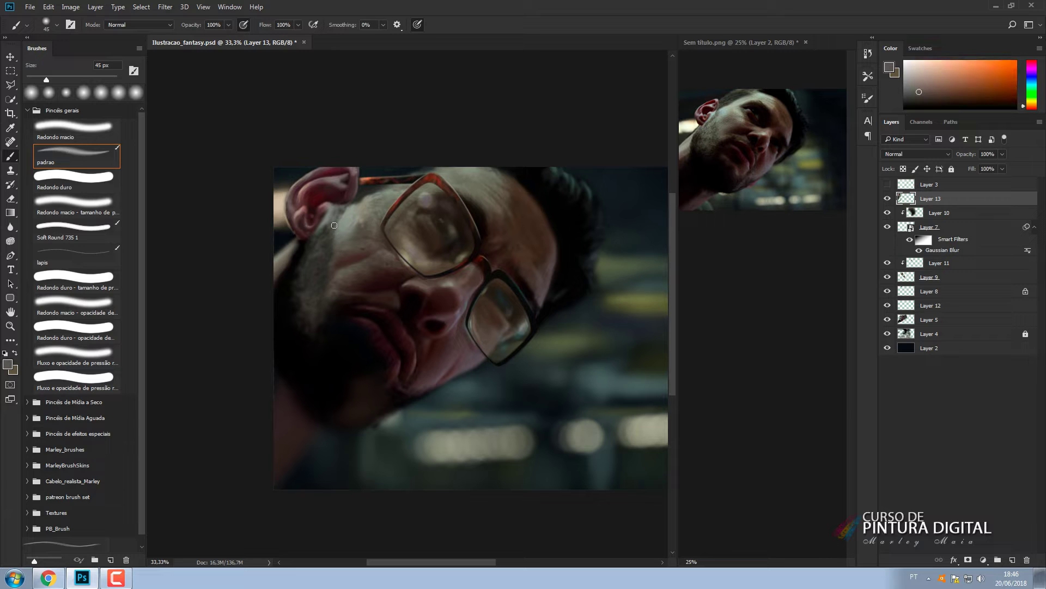
{"action": "left_click", "coordinate": [298, 250], "text": "alt"}
{"action": "left_click", "coordinate": [297, 257], "text": "alt"}
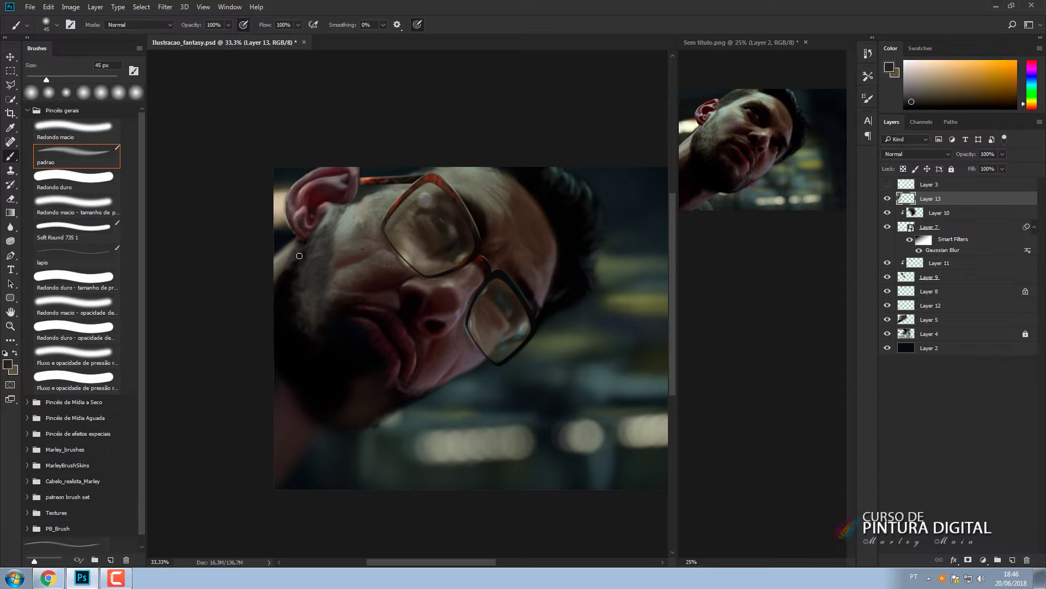
{"action": "left_click", "coordinate": [294, 263], "text": "alt"}
{"action": "left_click_drag", "start_coordinate": [287, 266], "coordinate": [285, 304]}
Blend the stubble shadow along the jaw with dark tones sampled across the beard at 45 px.
{"action": "left_click", "coordinate": [307, 270], "text": "alt"}
{"action": "left_click", "coordinate": [299, 281], "text": "alt"}
{"action": "left_click", "coordinate": [304, 298], "text": "alt"}
{"action": "left_click", "coordinate": [298, 301], "text": "alt"}
{"action": "left_click", "coordinate": [318, 306], "text": "alt"}
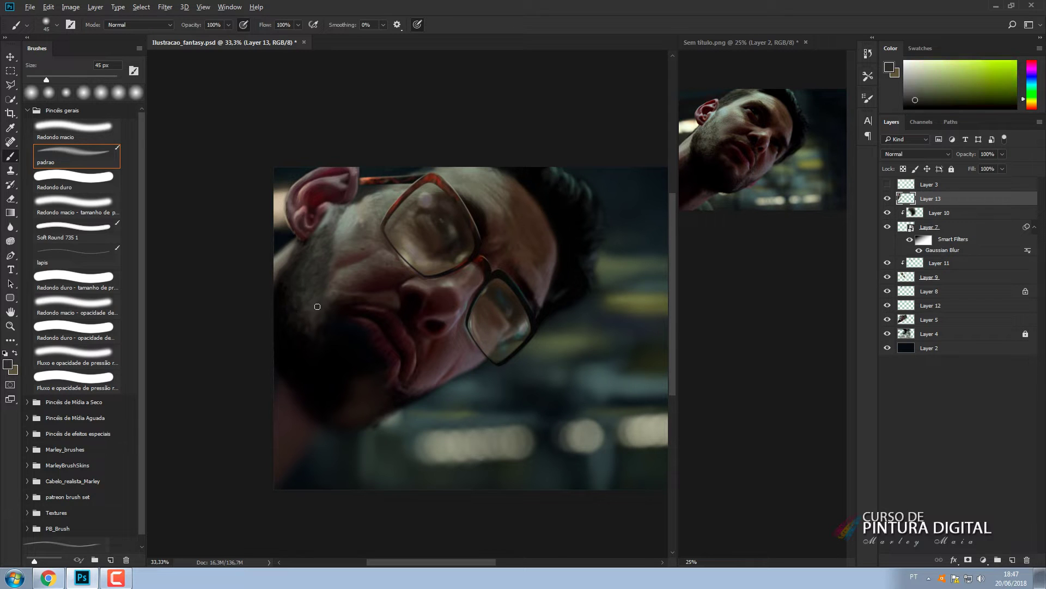
Refine the near corner of the mouth at 30 px with sampled grey and dark mauve tones.
{"action": "left_click", "coordinate": [364, 296], "text": "alt"}
{"action": "left_click", "coordinate": [349, 222], "text": "alt"}
{"action": "key", "text": "bracketleft"}
{"action": "key", "text": "bracketleft"}
{"action": "key", "text": "bracketleft"}
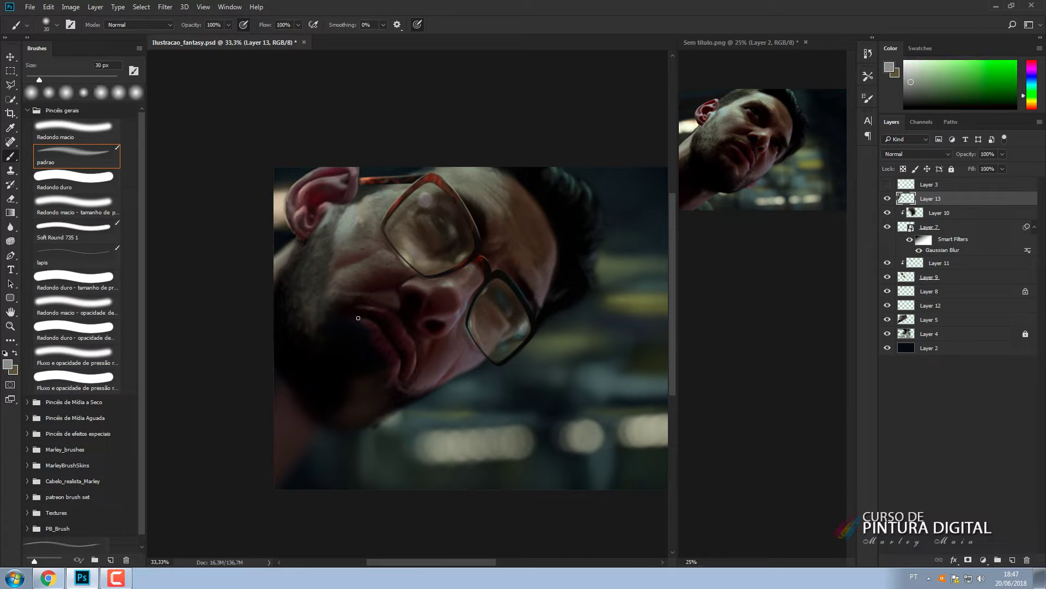
{"action": "left_click", "coordinate": [354, 317], "text": "alt"}
{"action": "left_click", "coordinate": [364, 319], "text": "alt"}
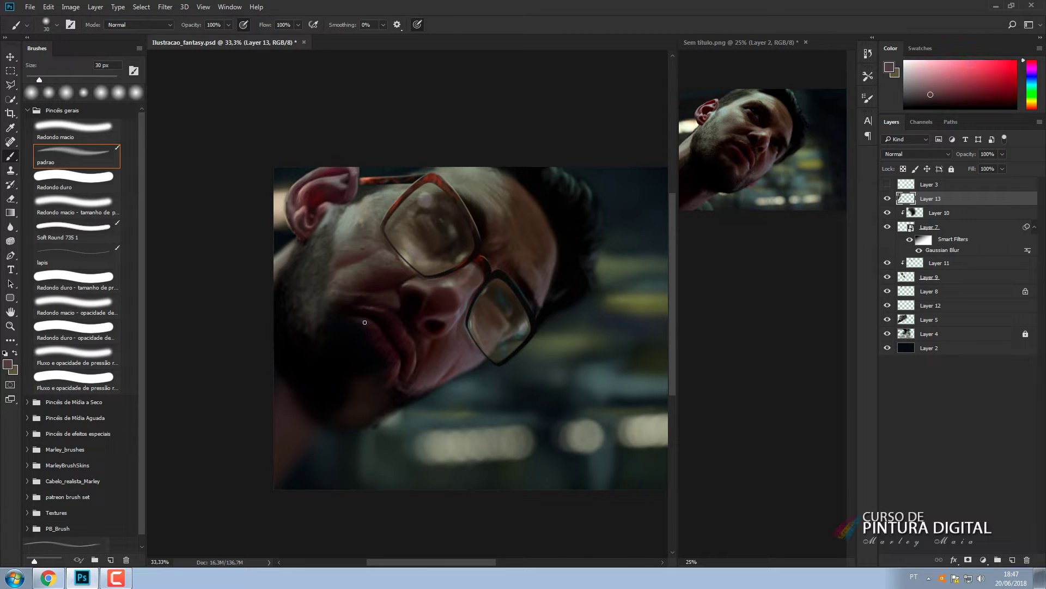
Shade beneath the lower lip towards the chin with a dark wine sampled from the lips at 80 px.
{"action": "left_click", "coordinate": [392, 349], "text": "alt"}
{"action": "key", "text": "bracketright"}
{"action": "key", "text": "bracketright"}
{"action": "key", "text": "bracketright"}
{"action": "key", "text": "bracketright"}
{"action": "key", "text": "bracketright"}
{"action": "key", "text": "bracketright"}
{"action": "key", "text": "bracketright"}
{"action": "key", "text": "bracketright"}
{"action": "key", "text": "bracketright"}
{"action": "key", "text": "bracketright"}
{"action": "key", "text": "bracketright"}
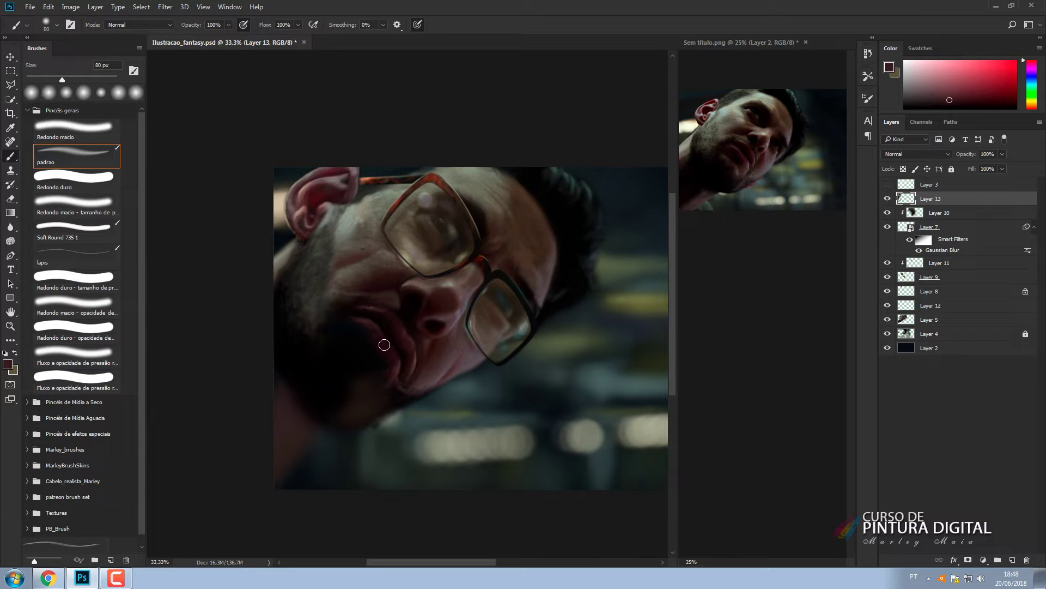
{"action": "mouse_move", "coordinate": [392, 354]}
{"action": "left_mouse_down"}
{"action": "mouse_move", "coordinate": [367, 311]}
{"action": "mouse_move", "coordinate": [358, 364]}
{"action": "mouse_move", "coordinate": [376, 393]}
{"action": "left_mouse_up"}
Soften the skin around the far corner of the mouth with a greyish mauve sampled from the cheek at 40 px.
{"action": "key", "text": "bracketleft"}
{"action": "key", "text": "bracketleft"}
{"action": "key", "text": "bracketleft"}
{"action": "key", "text": "bracketleft"}
{"action": "key", "text": "bracketleft"}
{"action": "key", "text": "bracketleft"}
{"action": "key", "text": "bracketleft"}
{"action": "key", "text": "bracketleft"}
{"action": "key", "text": "bracketleft"}
{"action": "left_click", "coordinate": [479, 349], "text": "alt"}
{"action": "left_click", "coordinate": [464, 357], "text": "alt"}
{"action": "key", "text": "bracketleft"}
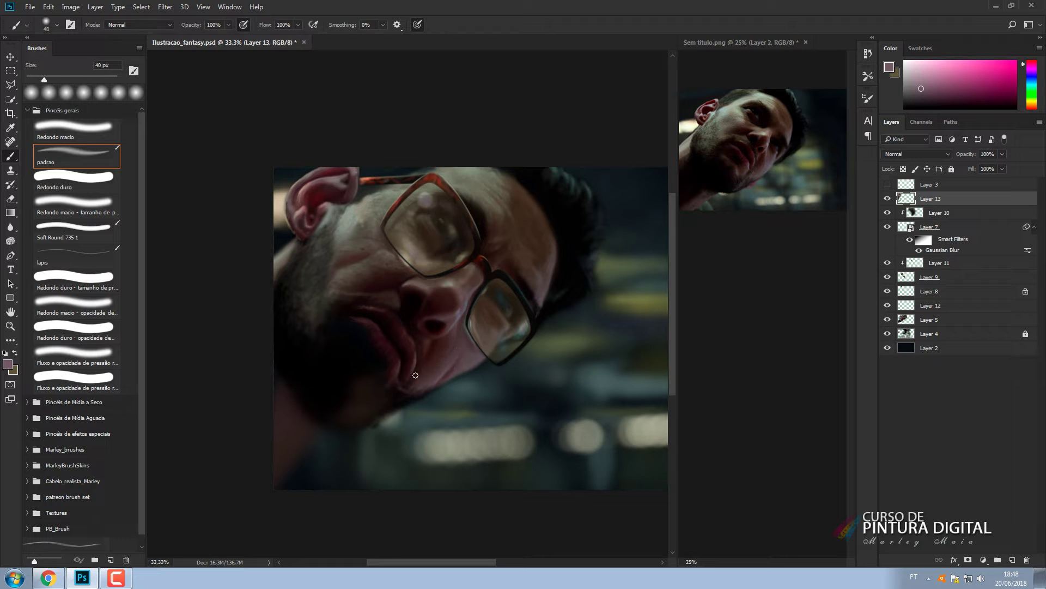
{"action": "key", "text": "bracketleft"}
{"action": "key", "text": "bracketright"}
{"action": "key", "text": "bracketright"}
{"action": "key", "text": "bracketright"}
Warm the shadowed beard and chin with a dark reddish brown sampled from the reference face at 400 px.
{"action": "left_click", "coordinate": [769, 154], "text": "alt"}
{"action": "key", "text": "bracketright"}
{"action": "key", "text": "bracketright"}
{"action": "key", "text": "bracketright"}
{"action": "key", "text": "bracketright"}
{"action": "key", "text": "bracketright"}
{"action": "key", "text": "bracketright"}
{"action": "key", "text": "bracketright"}
{"action": "key", "text": "bracketright"}
{"action": "key", "text": "bracketright"}
{"action": "key", "text": "bracketright"}
{"action": "key", "text": "bracketright"}
{"action": "key", "text": "bracketright"}
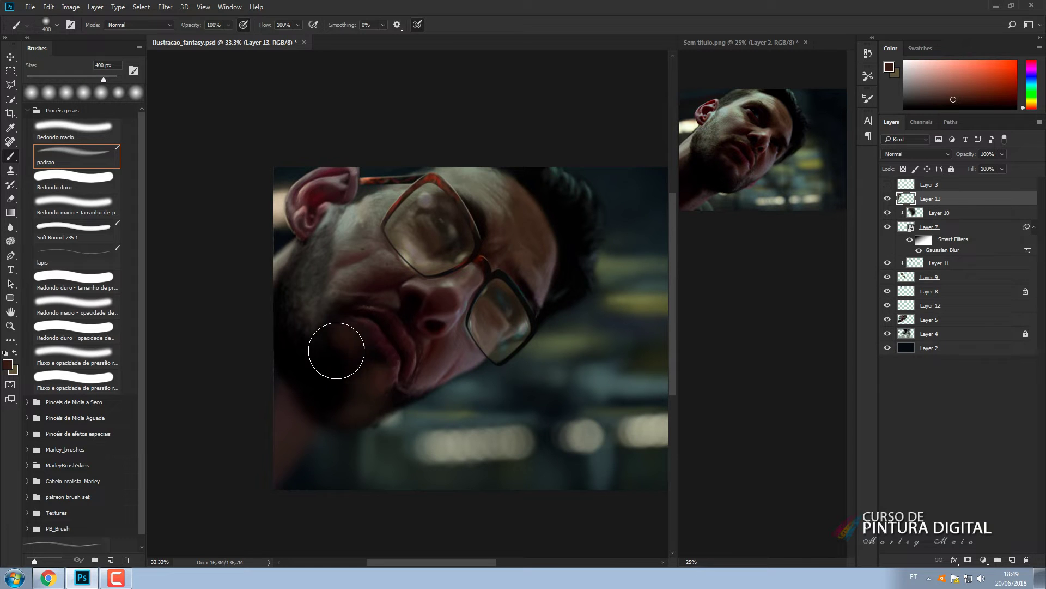
Darken the chin's outer edge with a near-black sampled there at 80 px.
{"action": "key", "text": "bracketleft"}
{"action": "key", "text": "bracketleft"}
{"action": "key", "text": "bracketleft"}
{"action": "key", "text": "bracketleft"}
{"action": "key", "text": "bracketleft"}
{"action": "key", "text": "bracketleft"}
{"action": "key", "text": "bracketleft"}
{"action": "key", "text": "bracketleft"}
{"action": "key", "text": "bracketleft"}
{"action": "left_click", "coordinate": [376, 409], "text": "alt"}
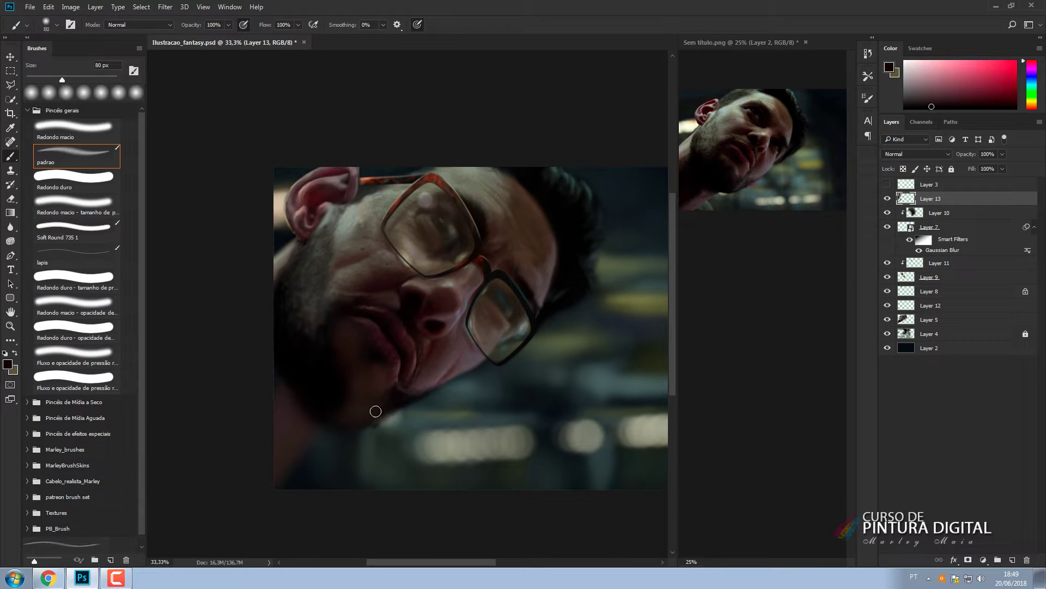
Shape the chin below the mouth corner with a dark reddish brown sampled beside the lips at 45 px.
{"action": "left_click", "coordinate": [402, 396], "text": "alt"}
{"action": "key", "text": "bracketleft"}
{"action": "key", "text": "bracketleft"}
{"action": "key", "text": "bracketleft"}
{"action": "key", "text": "bracketleft"}
{"action": "left_click", "coordinate": [395, 380], "text": "alt"}
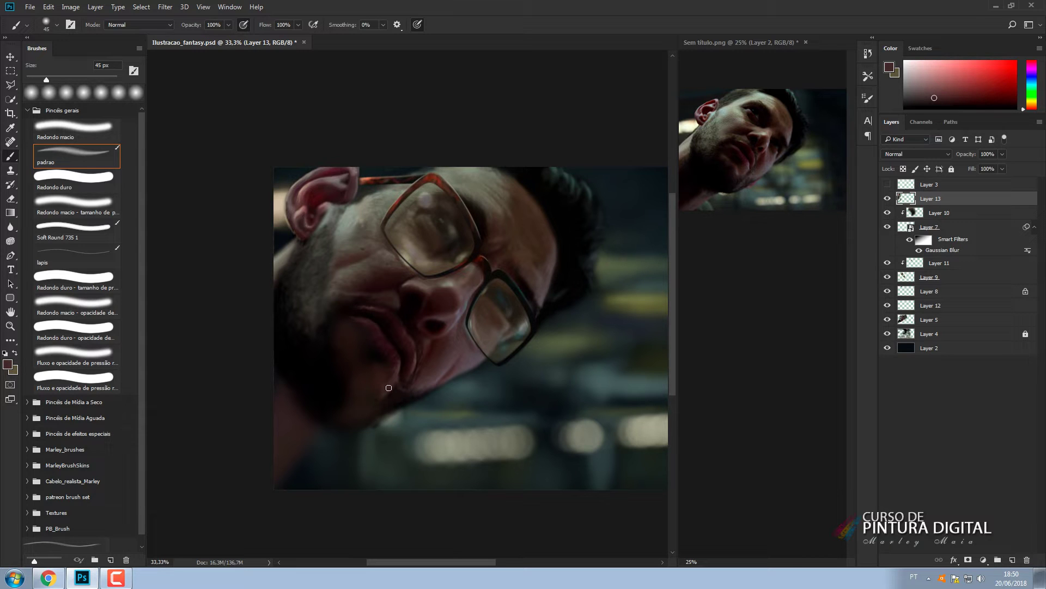
Blend the chin's edge near the far mouth corner with a muted mauve sampled from the cheek at 40 px.
{"action": "left_click", "coordinate": [406, 392], "text": "alt"}
{"action": "left_click", "coordinate": [467, 361], "text": "alt"}
{"action": "key", "text": "bracketleft"}
{"action": "key", "text": "bracketleft"}
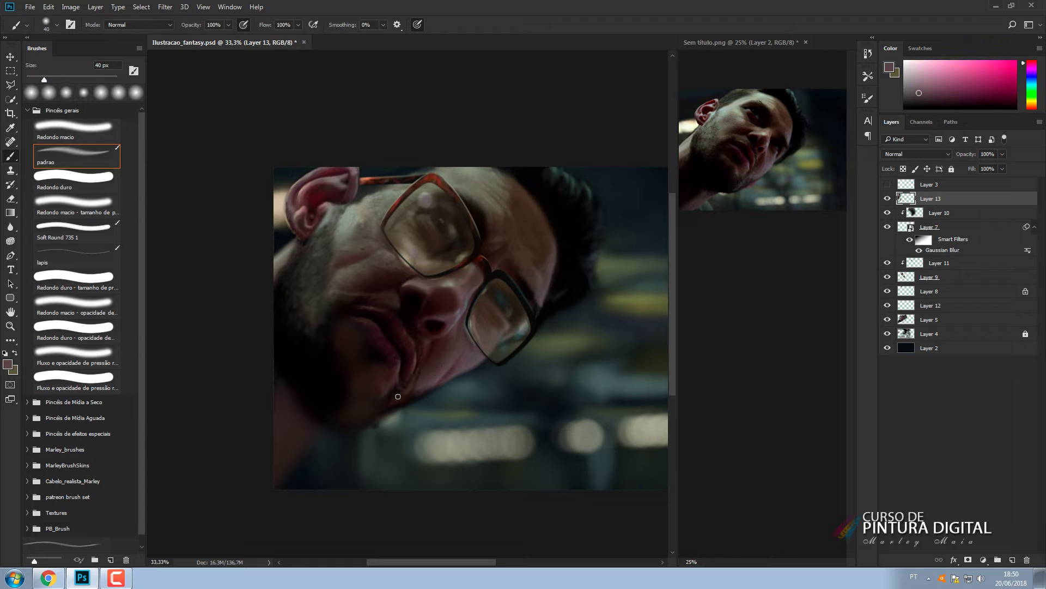
Refine the cheek's lower contour between the mouth and the eyeglass lens with sampled dark reds at 30 px.
{"action": "key", "text": "bracketleft"}
{"action": "left_click", "coordinate": [436, 348], "text": "alt"}
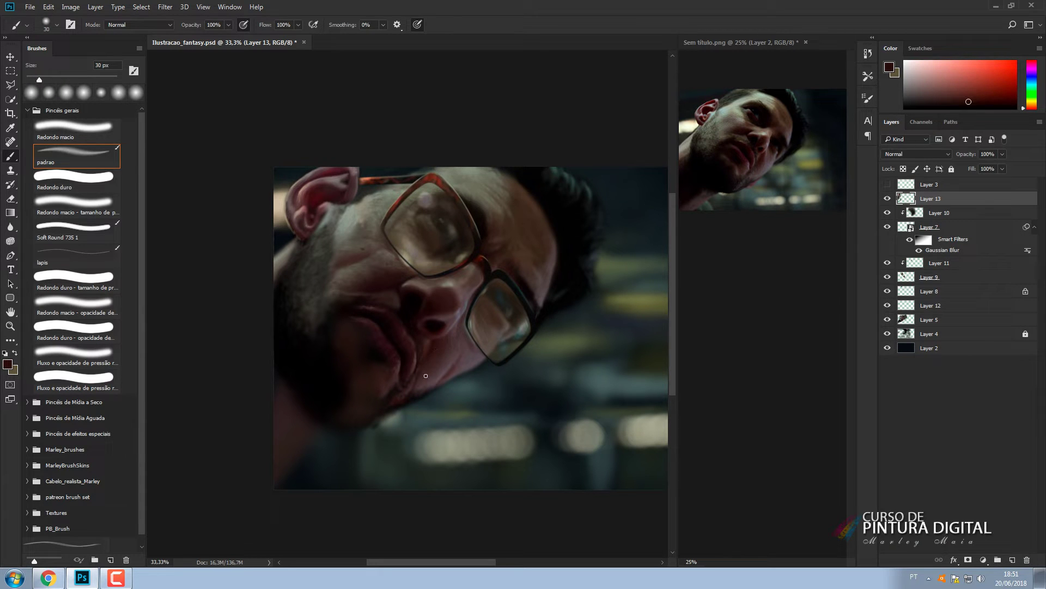
{"action": "left_click", "coordinate": [450, 347], "text": "alt"}
{"action": "left_click", "coordinate": [447, 370], "text": "alt"}
{"action": "left_click", "coordinate": [462, 364], "text": "alt"}
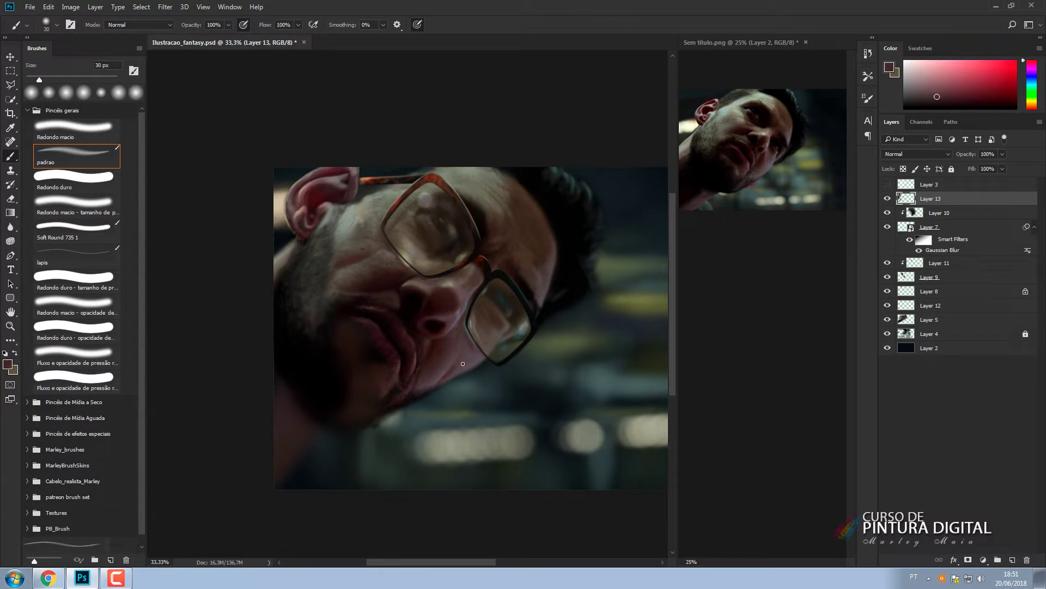
Shade the lips, mouth area and lower cheek with near-black and dark reds sampled from the face at 150 px.
{"action": "left_click", "coordinate": [439, 371], "text": "alt"}
{"action": "key", "text": "bracketright"}
{"action": "key", "text": "bracketright"}
{"action": "key", "text": "bracketright"}
{"action": "key", "text": "bracketright"}
{"action": "key", "text": "bracketright"}
{"action": "key", "text": "bracketright"}
{"action": "key", "text": "bracketright"}
{"action": "key", "text": "bracketright"}
{"action": "key", "text": "bracketright"}
{"action": "left_click", "coordinate": [372, 350], "text": "alt"}
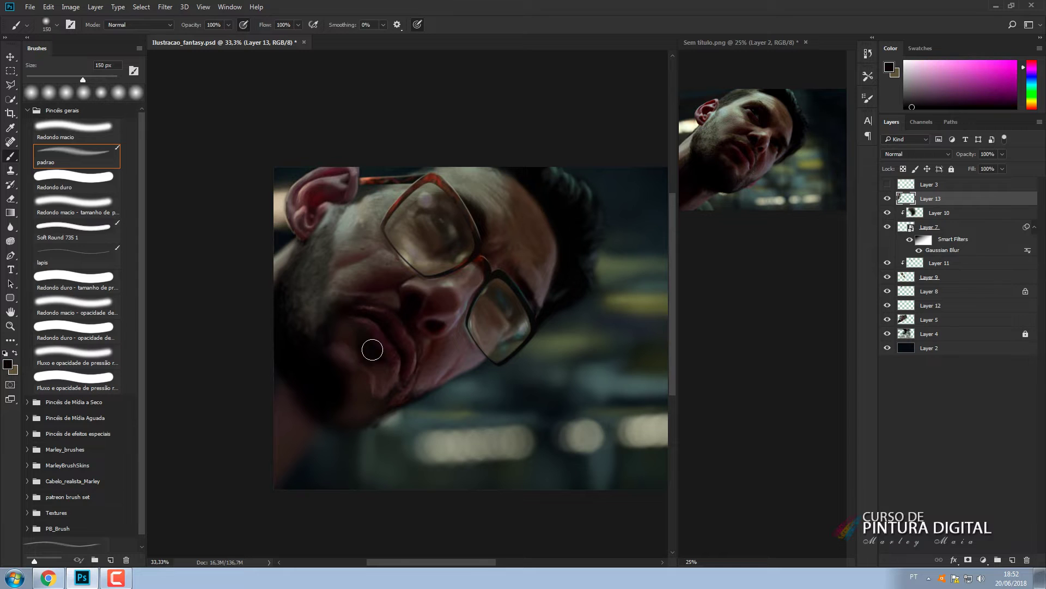
{"action": "left_click", "coordinate": [449, 296], "text": "alt"}
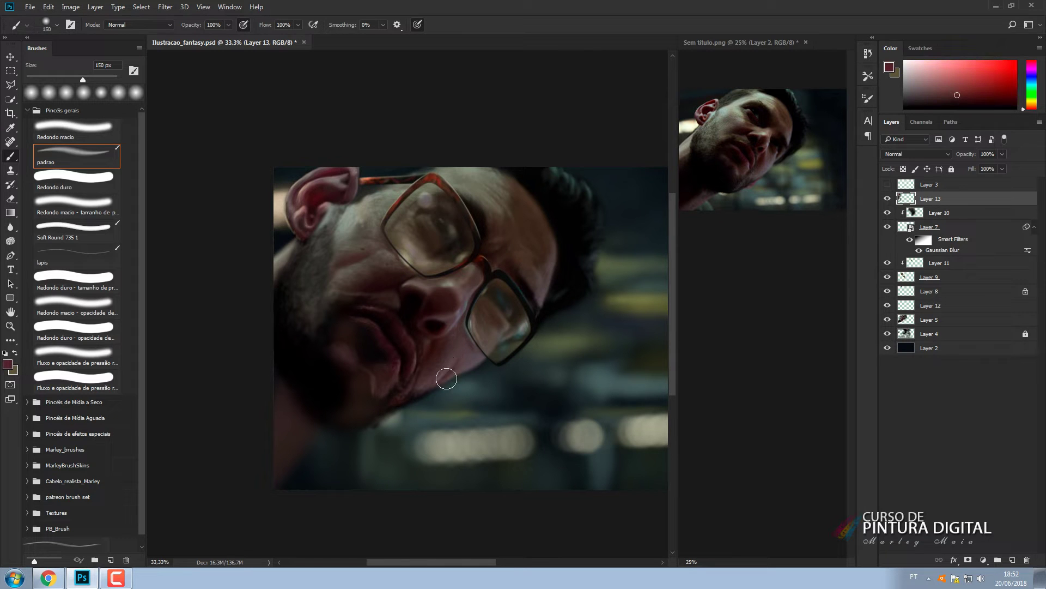
{"action": "left_click", "coordinate": [371, 369], "text": "alt"}
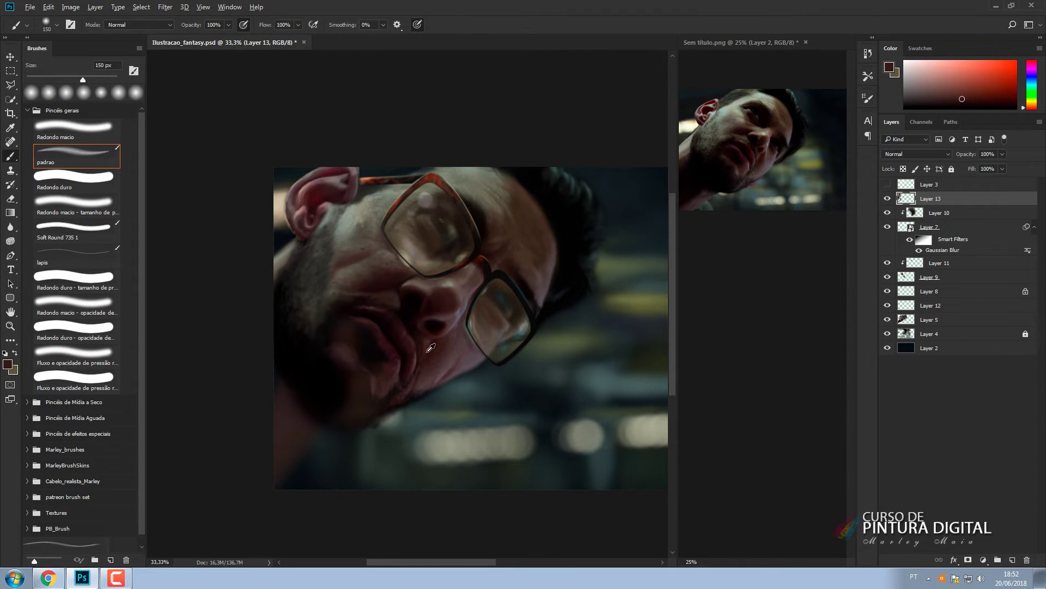
Model the skin below and around the lips with a muted mauve and a near-black sampled from the face at 70 px.
{"action": "left_click", "coordinate": [476, 359], "text": "alt"}
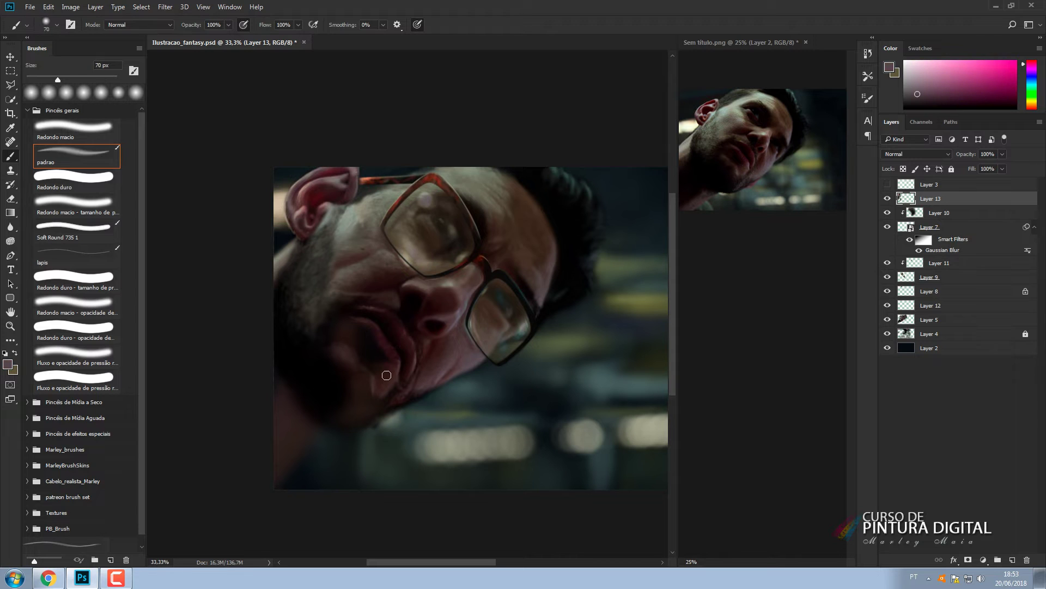
{"action": "key", "text": "bracketleft"}
{"action": "key", "text": "bracketleft"}
{"action": "key", "text": "bracketleft"}
{"action": "key", "text": "bracketleft"}
{"action": "key", "text": "bracketleft"}
{"action": "key", "text": "bracketleft"}
{"action": "key", "text": "bracketleft"}
{"action": "key", "text": "bracketleft"}
{"action": "key", "text": "bracketright"}
{"action": "key", "text": "bracketright"}
{"action": "key", "text": "bracketright"}
{"action": "left_click", "coordinate": [367, 388], "text": "alt"}
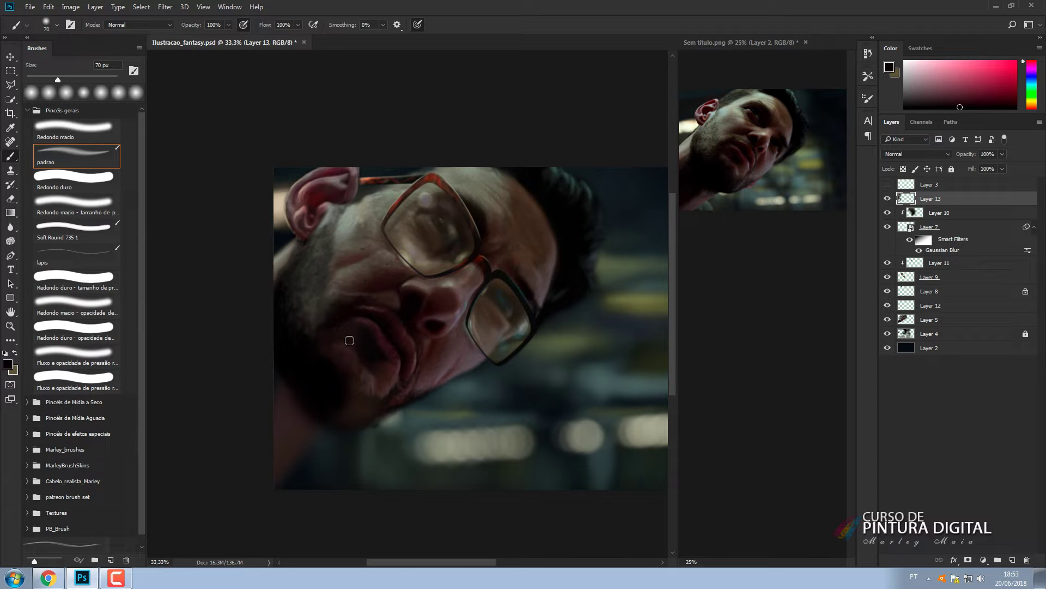
Darken the chin, bearded jaw and upper neck with sampled near-black tones at 250 px.
{"action": "left_click", "coordinate": [357, 406], "text": "alt"}
{"action": "key", "text": "bracketright"}
{"action": "key", "text": "bracketright"}
{"action": "key", "text": "bracketright"}
{"action": "key", "text": "bracketright"}
{"action": "key", "text": "bracketright"}
{"action": "key", "text": "bracketright"}
{"action": "key", "text": "bracketright"}
{"action": "key", "text": "bracketright"}
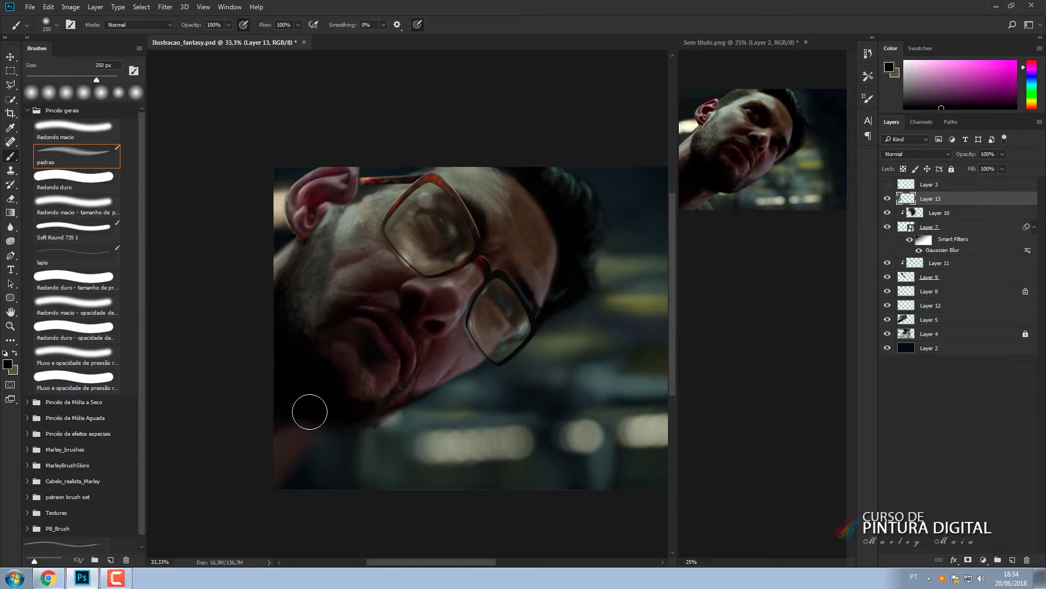
{"action": "left_click_drag", "start_coordinate": [322, 425], "coordinate": [310, 404]}
{"action": "left_click", "coordinate": [381, 410], "text": "alt"}
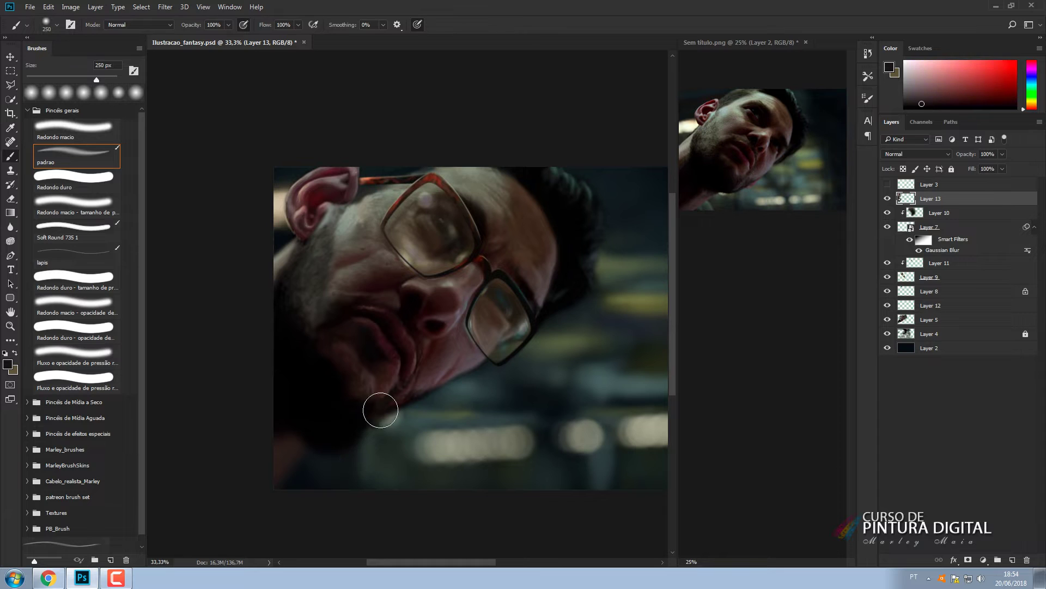
{"action": "key", "text": "bracketleft"}
{"action": "key", "text": "bracketleft"}
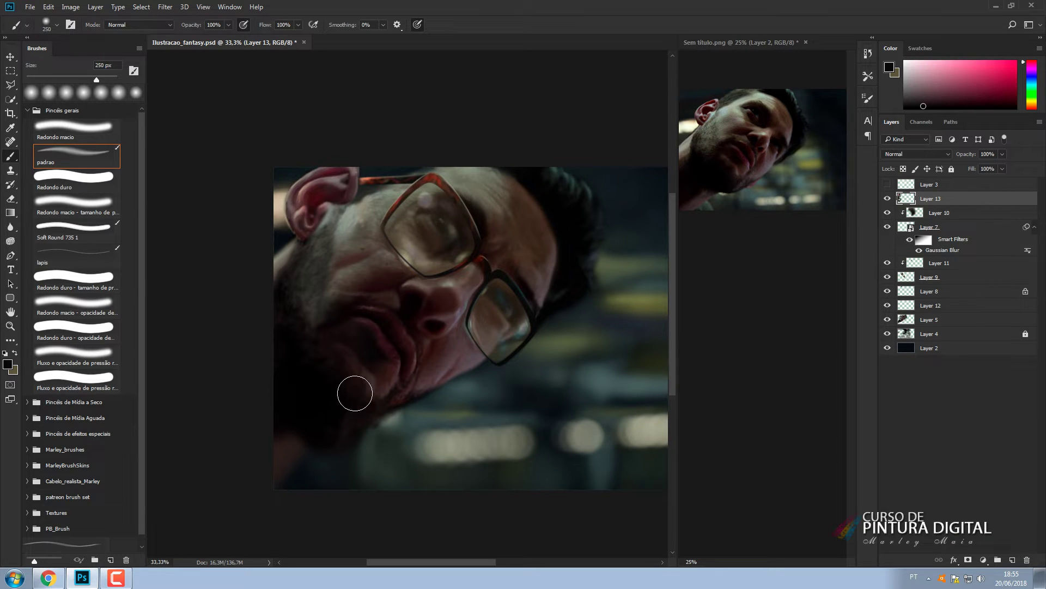
Paint fine beard hairs along the chin's outer edge with muted tones sampled below the mouth at 40 px.
{"action": "left_click", "coordinate": [372, 375], "text": "alt"}
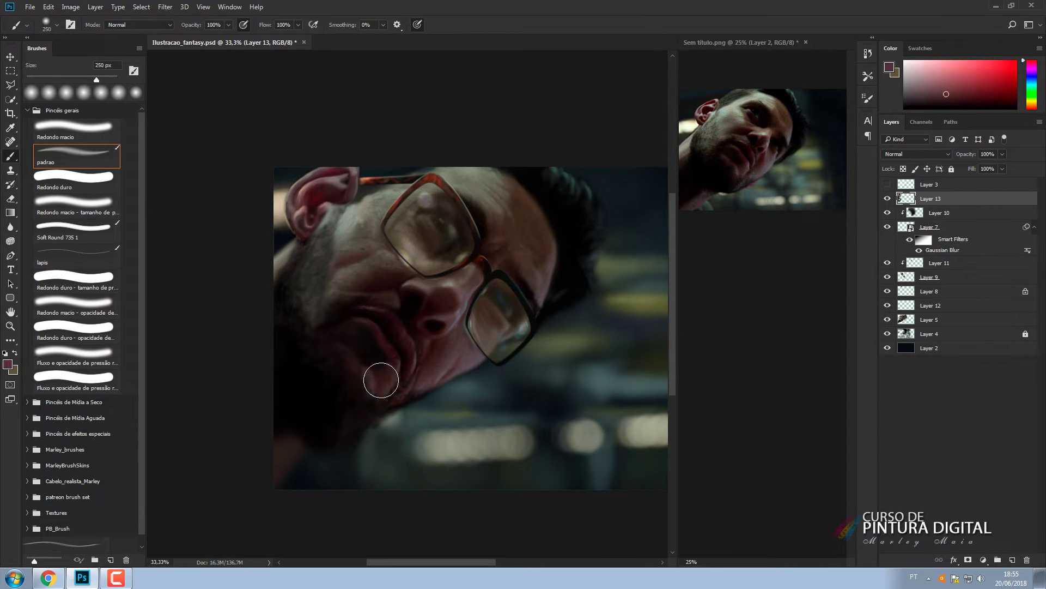
{"action": "left_click", "coordinate": [382, 380], "text": "alt"}
{"action": "key", "text": "bracketleft"}
{"action": "key", "text": "bracketleft"}
{"action": "key", "text": "bracketleft"}
{"action": "key", "text": "bracketleft"}
{"action": "key", "text": "bracketleft"}
{"action": "key", "text": "bracketleft"}
{"action": "key", "text": "bracketleft"}
{"action": "key", "text": "bracketleft"}
{"action": "key", "text": "bracketleft"}
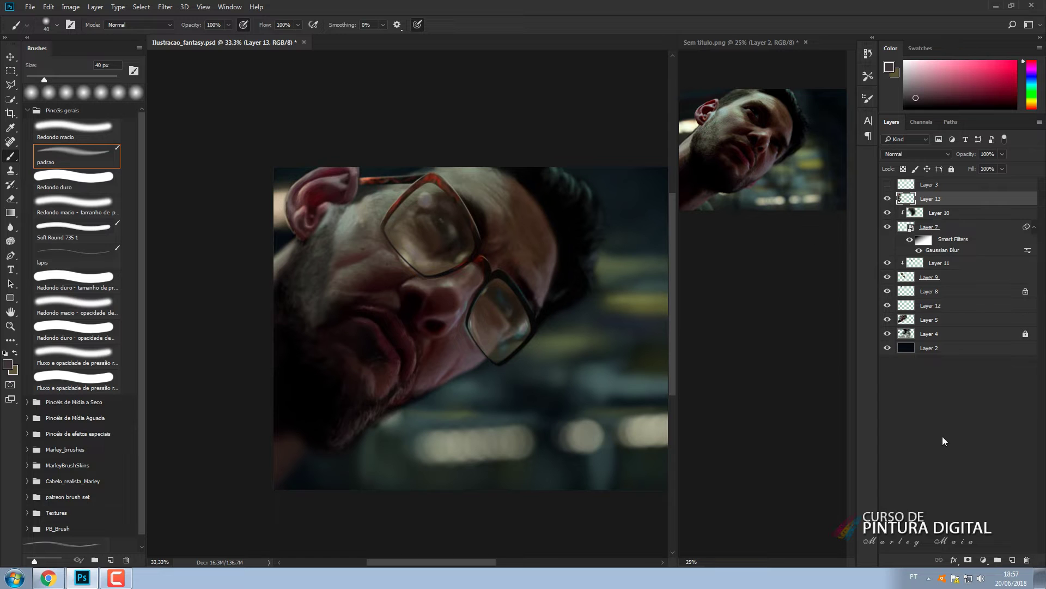
Merge Layer 10 through Layer 8 together with Layer 12 into a single layer, checking its content by toggling visibility.
{"action": "left_click", "coordinate": [937, 213]}
{"action": "left_click", "coordinate": [929, 291], "text": "shift"}
{"action": "key", "text": "ctrl+e"}
{"action": "left_click", "coordinate": [888, 213]}
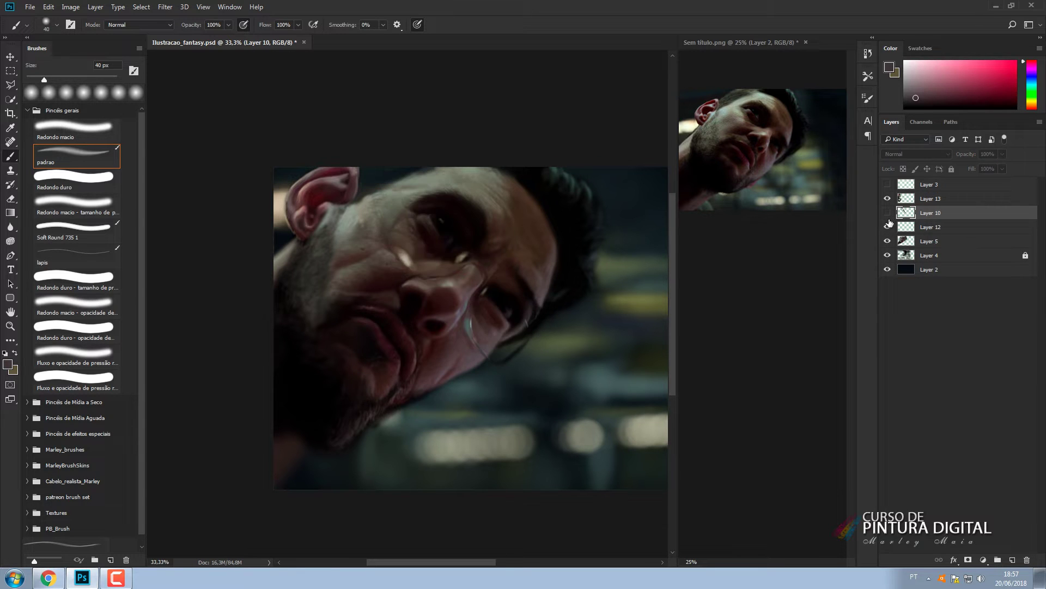
{"action": "left_click", "coordinate": [888, 213]}
{"action": "left_click", "coordinate": [921, 227], "text": "shift"}
{"action": "key", "text": "ctrl+e"}
{"action": "left_click", "coordinate": [888, 213]}
{"action": "left_click", "coordinate": [888, 213]}
Touch up the upper corner of the eyeglass frame with dark and pale yellow brush colours.
{"action": "key", "text": "r"}
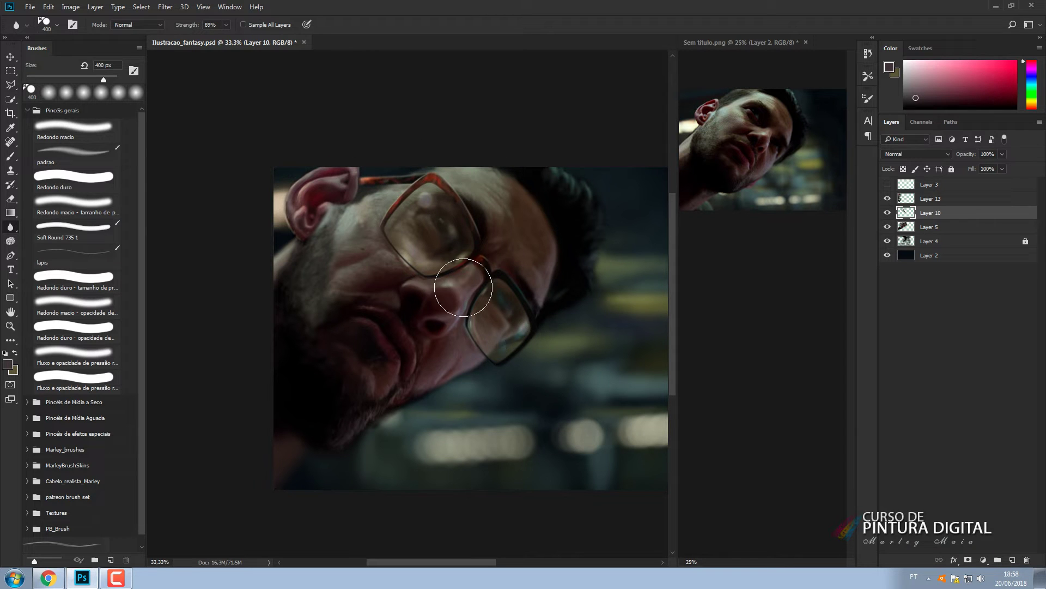
{"action": "key", "text": "b"}
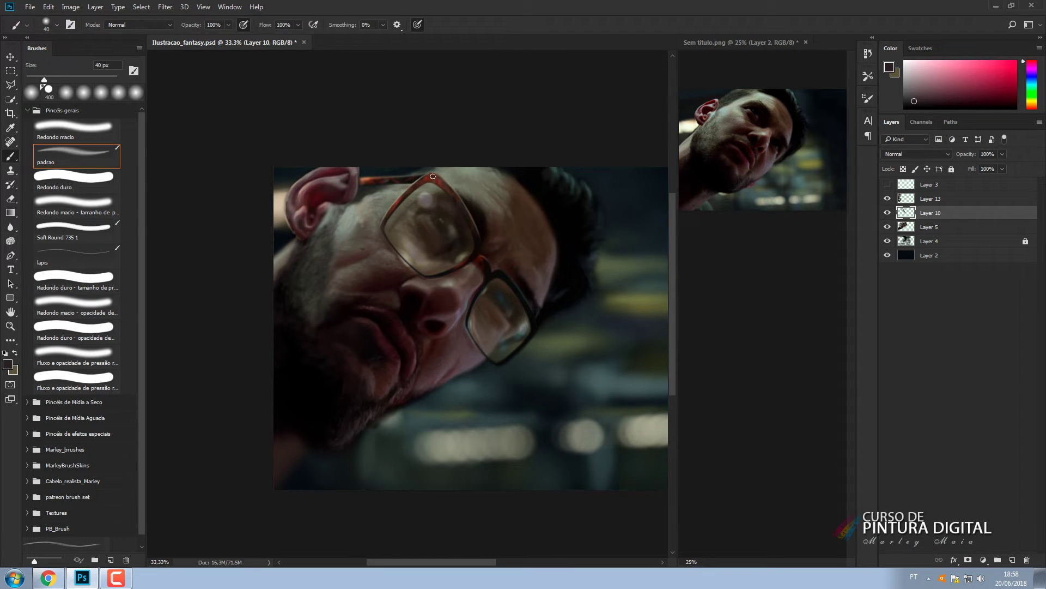
{"action": "left_click", "coordinate": [435, 178], "text": "alt"}
{"action": "left_click", "coordinate": [433, 181], "text": "alt"}
{"action": "key", "text": "bracketright"}
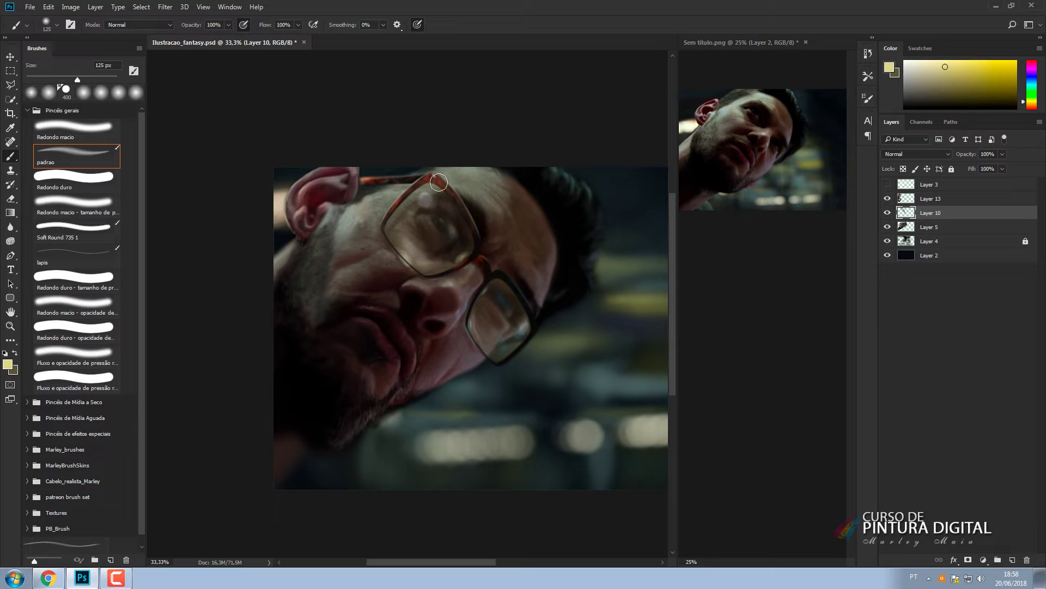
Create a new white document 1000 by 1000 pixels in size.
{"action": "key", "text": "ctrl+n"}
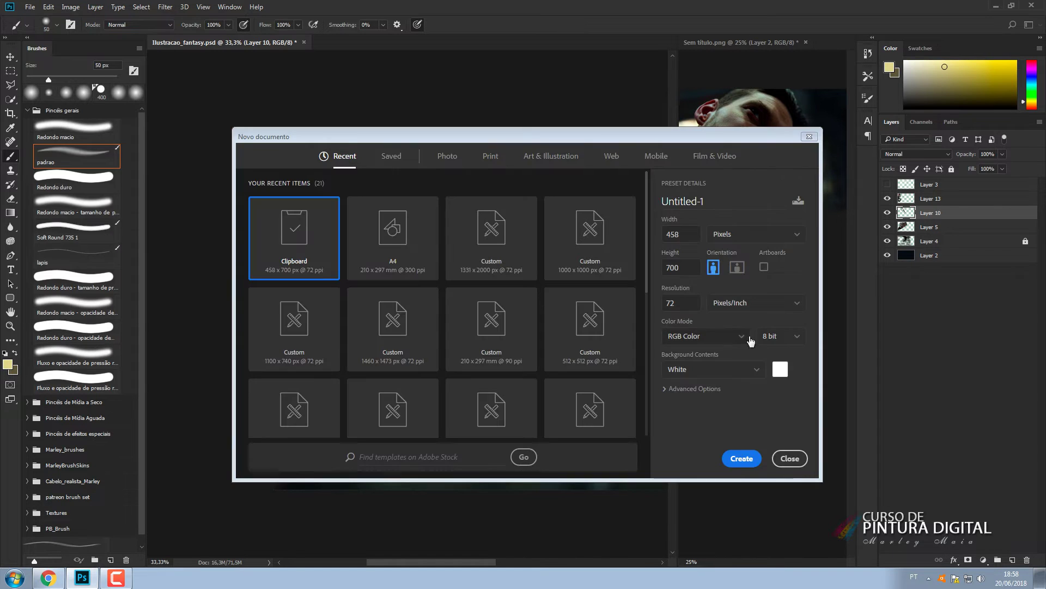
{"action": "type", "text": "1000"}
{"action": "double_click", "coordinate": [677, 266]}
{"action": "type", "text": "1000"}
{"action": "key", "text": "Return"}
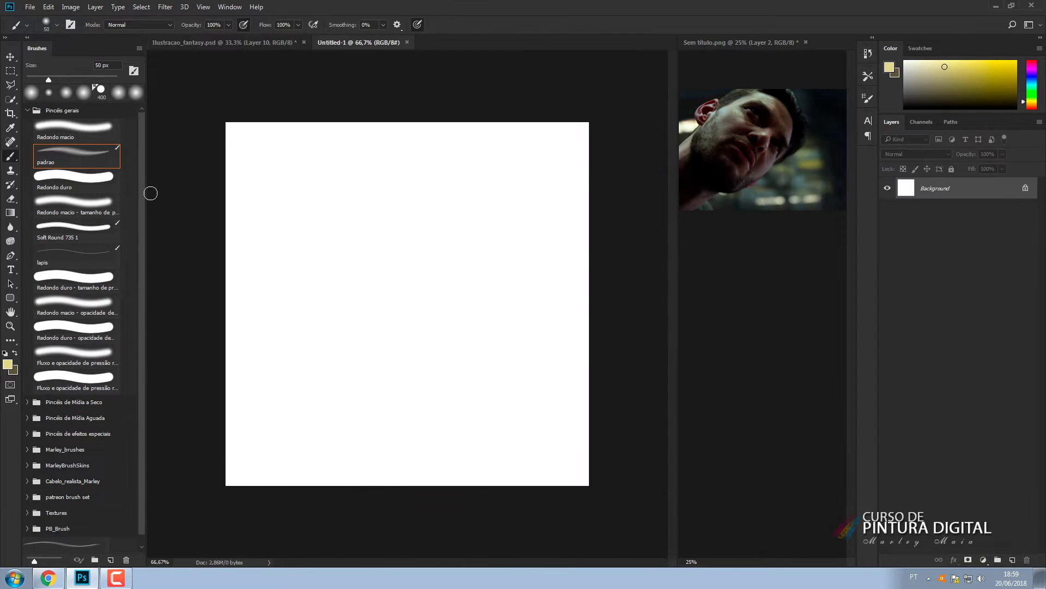
Save Ilustracao_fantasy.psd and add an empty layer to the new blank document.
{"action": "left_click", "coordinate": [224, 43]}
{"action": "key", "text": "ctrl+s"}
{"action": "left_click", "coordinate": [377, 42]}
{"action": "key", "text": "ctrl+alt+shift+n"}
Draw a long, thin, curved hair-strand path with the Pen tool, spanning nearly the full height of the blank canvas.
{"action": "key", "text": "p"}
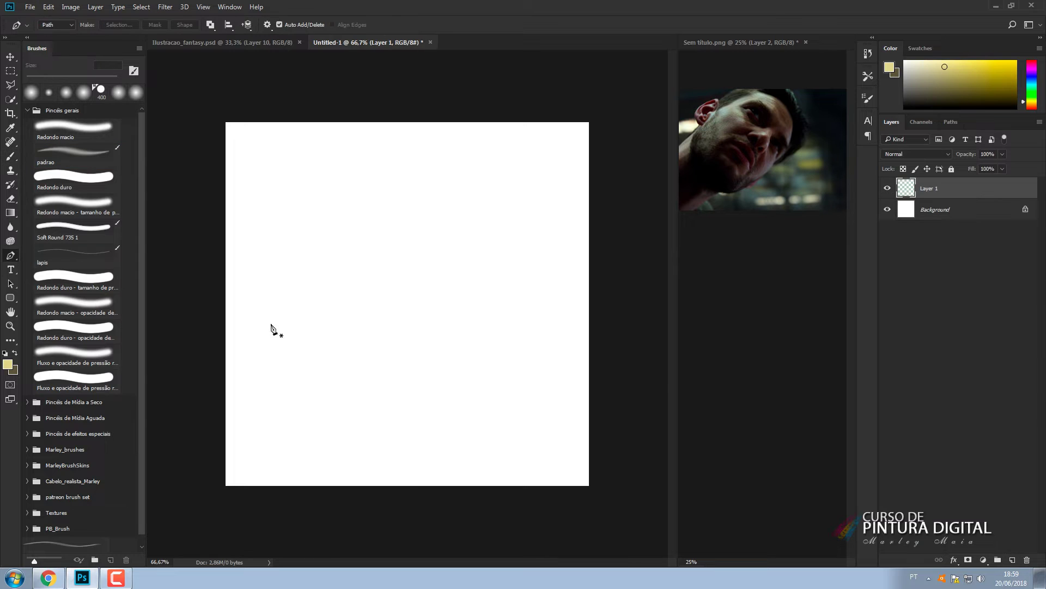
{"action": "left_click", "coordinate": [401, 470]}
{"action": "mouse_move", "coordinate": [409, 136]}
{"action": "left_mouse_down"}
{"action": "mouse_move", "coordinate": [574, 31]}
{"action": "mouse_move", "coordinate": [583, 45]}
{"action": "left_mouse_up"}
{"action": "left_click", "coordinate": [409, 137], "text": "alt"}
{"action": "left_click_drag", "start_coordinate": [405, 468], "coordinate": [463, 556]}
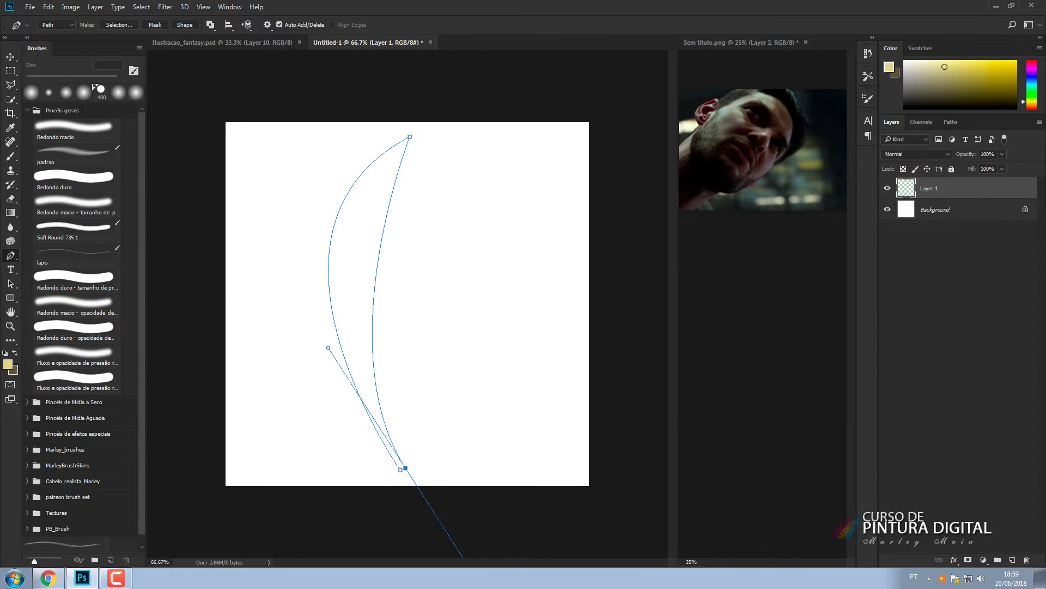
{"action": "key", "text": "ctrl+minus"}
{"action": "key", "text": "ctrl+minus"}
{"action": "left_click_drag", "start_coordinate": [483, 506], "coordinate": [497, 521]}
{"action": "left_click", "coordinate": [405, 387]}
Convert the strand path to an anti-aliased selection and fill it with black.
{"action": "right_click", "coordinate": [376, 254]}
{"action": "left_click", "coordinate": [427, 323]}
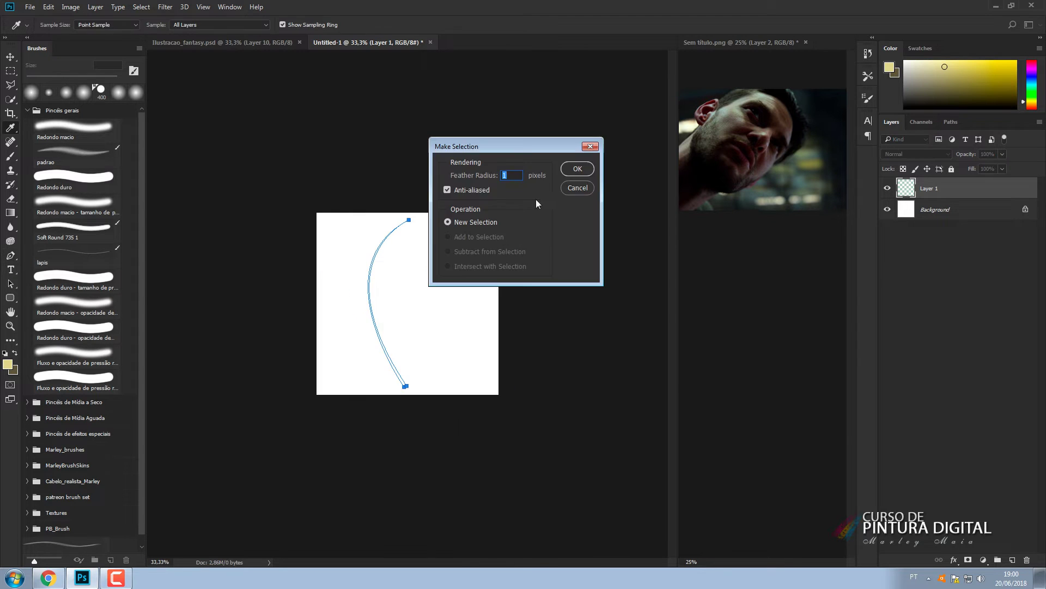
{"action": "left_click", "coordinate": [577, 168]}
{"action": "left_click", "coordinate": [13, 370]}
{"action": "left_click", "coordinate": [645, 341]}
{"action": "left_click", "coordinate": [890, 196]}
{"action": "key", "text": "ctrl+BackSpace"}
{"action": "key", "text": "ctrl+d"}
Taper the strand's upper tip with a 30 px eraser and define the strand as a brush preset.
{"action": "key", "text": "ctrl+plus"}
{"action": "key", "text": "e"}
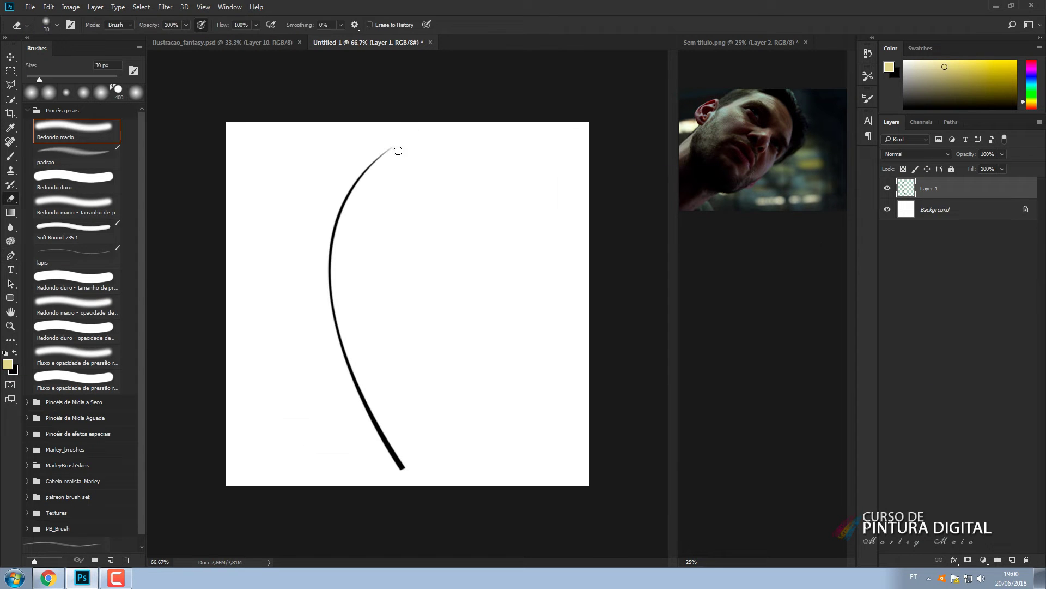
{"action": "left_click", "coordinate": [48, 7]}
{"action": "left_click", "coordinate": [82, 282]}
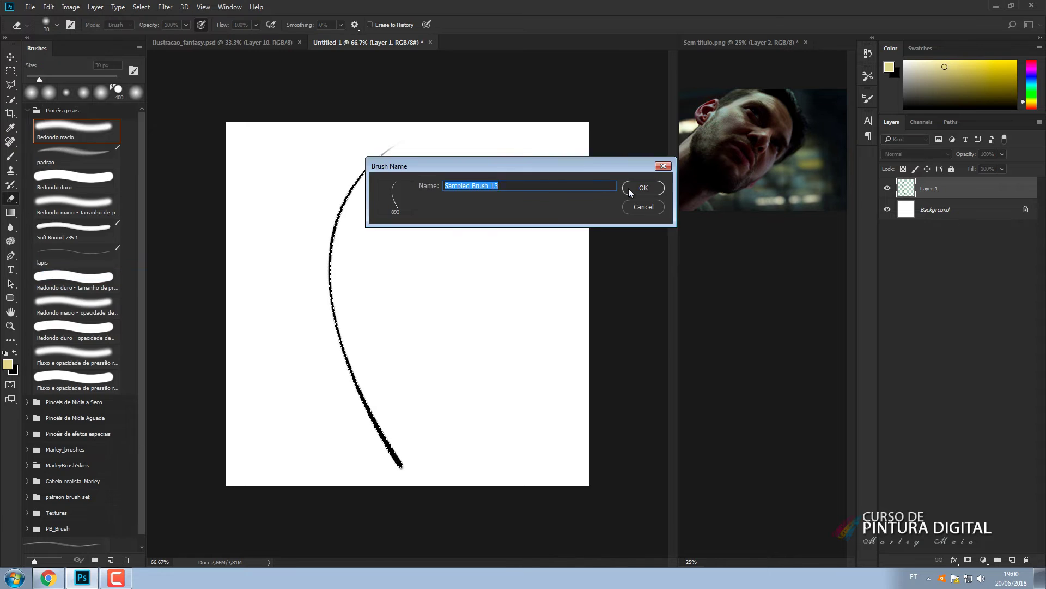
{"action": "left_click", "coordinate": [631, 191]}
Add a new layer above Layer 13 in the portrait document and choose the new strand brush.
{"action": "left_click", "coordinate": [222, 42]}
{"action": "left_click", "coordinate": [926, 200]}
{"action": "left_click", "coordinate": [1012, 559]}
{"action": "key", "text": "b"}
{"action": "left_click", "coordinate": [76, 537]}
Try the strand brush with one stroke across the face and clear it from the layer.
{"action": "left_click_drag", "start_coordinate": [284, 304], "coordinate": [545, 283]}
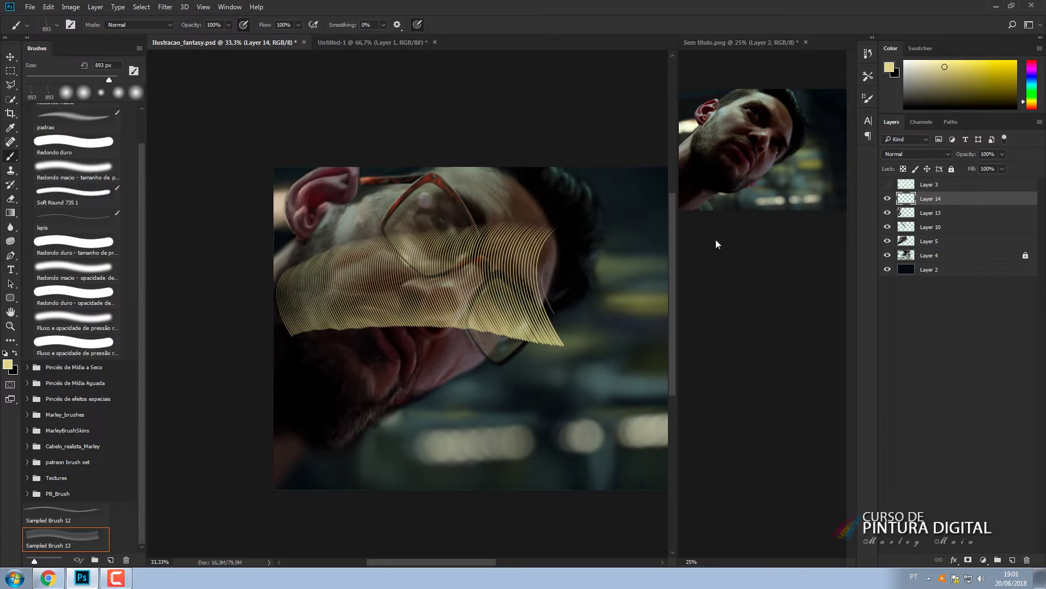
{"action": "key", "text": "ctrl+a"}
{"action": "key", "text": "Delete"}
Set the strand brush's tip spacing to 198% and rotate its angle to about -83°.
{"action": "left_click", "coordinate": [867, 98]}
{"action": "left_click_drag", "start_coordinate": [793, 191], "coordinate": [792, 192]}
{"action": "left_click_drag", "start_coordinate": [698, 280], "coordinate": [776, 281]}
{"action": "left_click_drag", "start_coordinate": [798, 218], "coordinate": [790, 264]}
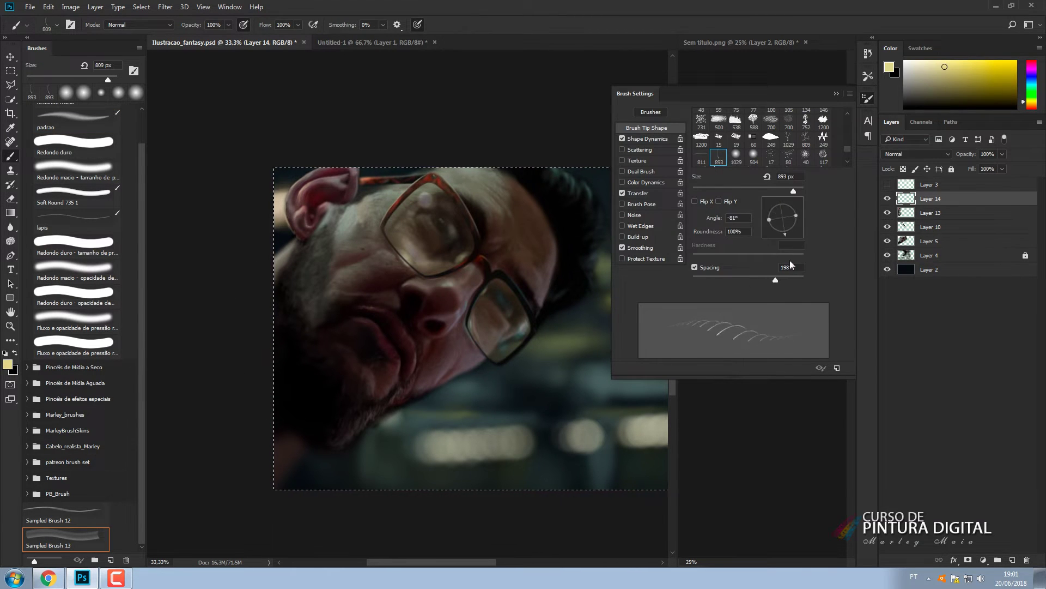
Give the strand brush a 76% minimum diameter, 83% scatter and an angle controlled by Direction.
{"action": "left_click", "coordinate": [647, 139]}
{"action": "left_click_drag", "start_coordinate": [693, 158], "coordinate": [786, 160]}
{"action": "left_click", "coordinate": [640, 150]}
{"action": "left_click_drag", "start_coordinate": [694, 125], "coordinate": [702, 126]}
{"action": "left_click", "coordinate": [648, 139]}
{"action": "left_click", "coordinate": [752, 216]}
{"action": "left_click", "coordinate": [742, 274]}
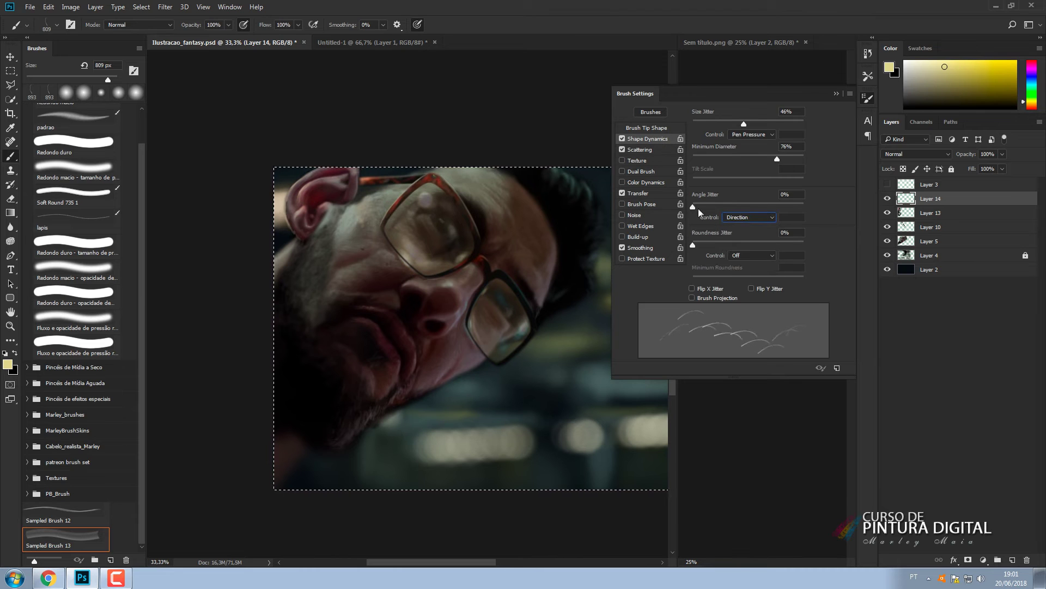
Reduce the strand brush to 178 px, set its angle to -76° and test strokes over the glasses and background.
{"action": "left_click", "coordinate": [646, 128]}
{"action": "left_click_drag", "start_coordinate": [758, 190], "coordinate": [770, 191]}
{"action": "mouse_move", "coordinate": [560, 339]}
{"action": "left_mouse_down"}
{"action": "mouse_move", "coordinate": [524, 230]}
{"action": "mouse_move", "coordinate": [493, 409]}
{"action": "left_mouse_up"}
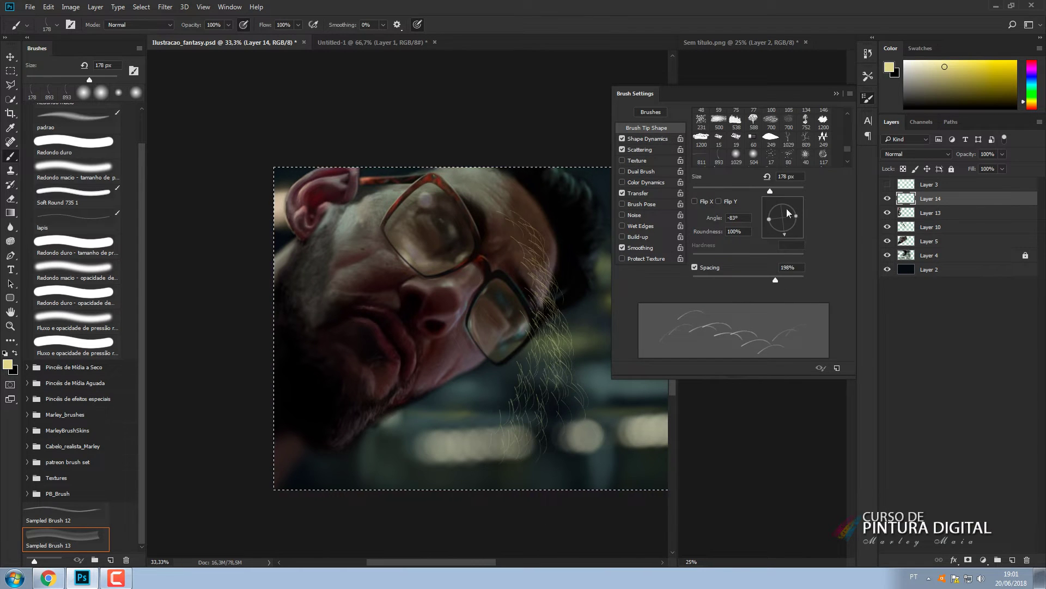
{"action": "left_click_drag", "start_coordinate": [786, 208], "coordinate": [787, 209]}
{"action": "left_click_drag", "start_coordinate": [466, 417], "coordinate": [475, 360]}
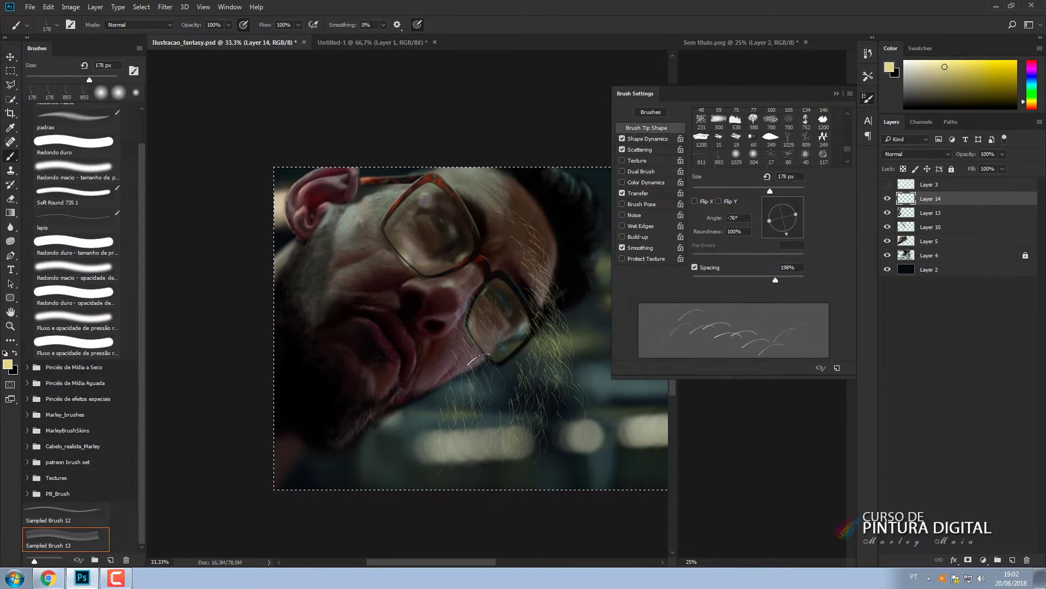
Enable Color Dynamics with slight jitter for the strand brush and test the strokes over the nose and mouth.
{"action": "left_click", "coordinate": [647, 182]}
{"action": "left_click_drag", "start_coordinate": [693, 133], "coordinate": [703, 133]}
{"action": "left_click_drag", "start_coordinate": [694, 192], "coordinate": [712, 191]}
{"action": "left_click_drag", "start_coordinate": [469, 322], "coordinate": [420, 393]}
{"action": "left_click_drag", "start_coordinate": [703, 133], "coordinate": [719, 133]}
{"action": "left_click_drag", "start_coordinate": [420, 246], "coordinate": [417, 403]}
Raise the strand brush's scatter to 167% and clear all test strokes from Layer 14.
{"action": "left_click", "coordinate": [649, 149]}
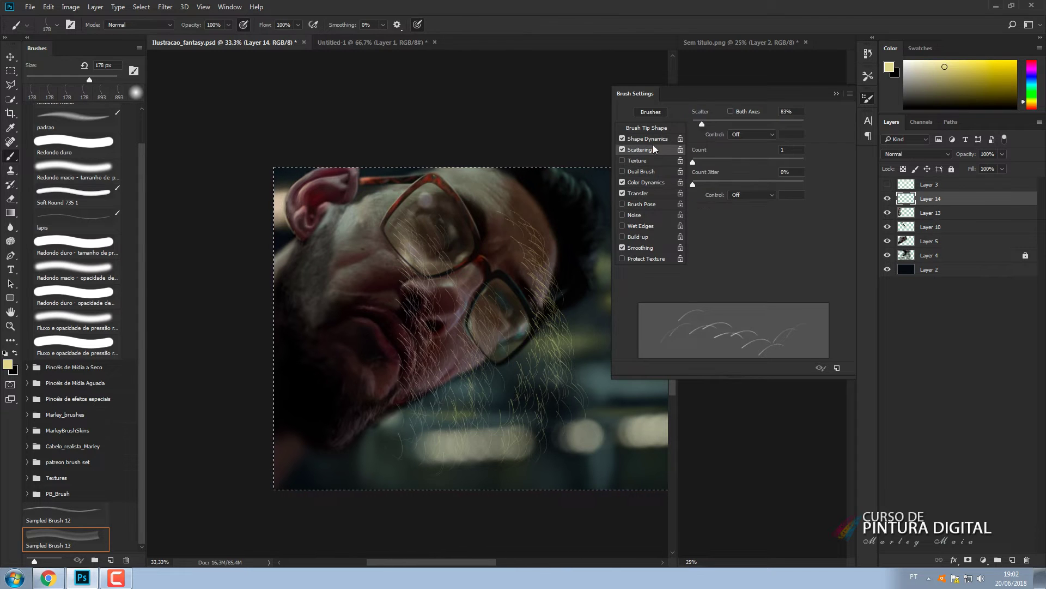
{"action": "left_click", "coordinate": [836, 95]}
{"action": "key", "text": "Delete"}
Add fine hair texture to the face with a muted mauve sampled from the lower cheek, using the strand brush at 70 px.
{"action": "scroll", "coordinate": [498, 431], "scroll_direction": "up", "scroll_amount": 2}
{"action": "key", "text": "["}
{"action": "key", "text": "["}
{"action": "key", "text": "["}
{"action": "key", "text": "["}
{"action": "key", "text": "["}
{"action": "key", "text": "["}
{"action": "key", "text": "["}
{"action": "key", "text": "["}
{"action": "key", "text": "["}
{"action": "left_click", "coordinate": [448, 291], "text": "alt"}
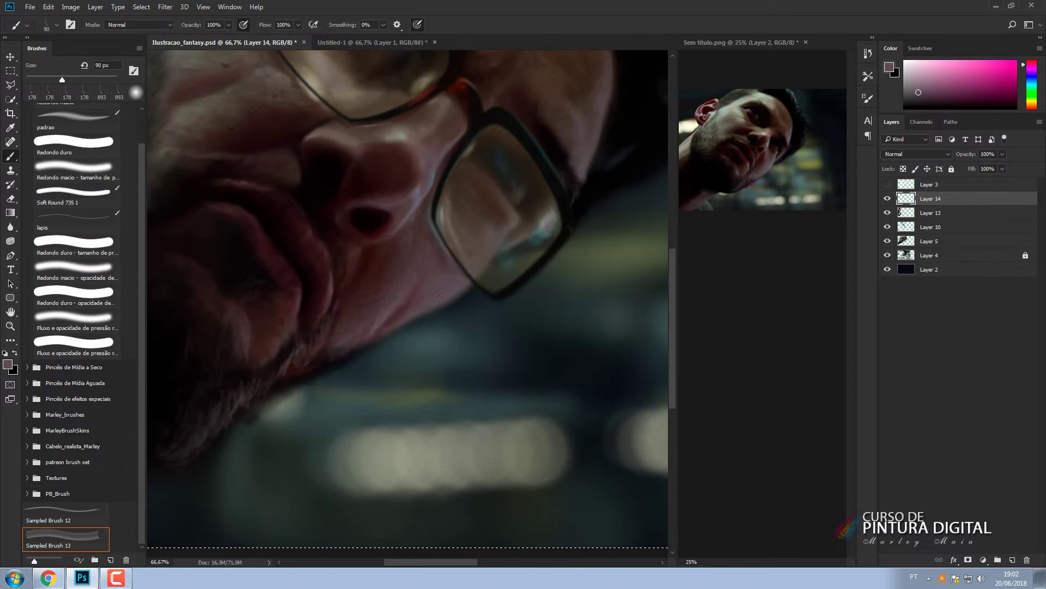
{"action": "key", "text": "bracketleft"}
{"action": "key", "text": "bracketleft"}
Add fine light hairs to the near cheek and jaw stubble with a grey sampled from the cheek at 50 px.
{"action": "left_click_drag", "start_coordinate": [193, 123], "coordinate": [283, 183]}
{"action": "key", "text": "F5"}
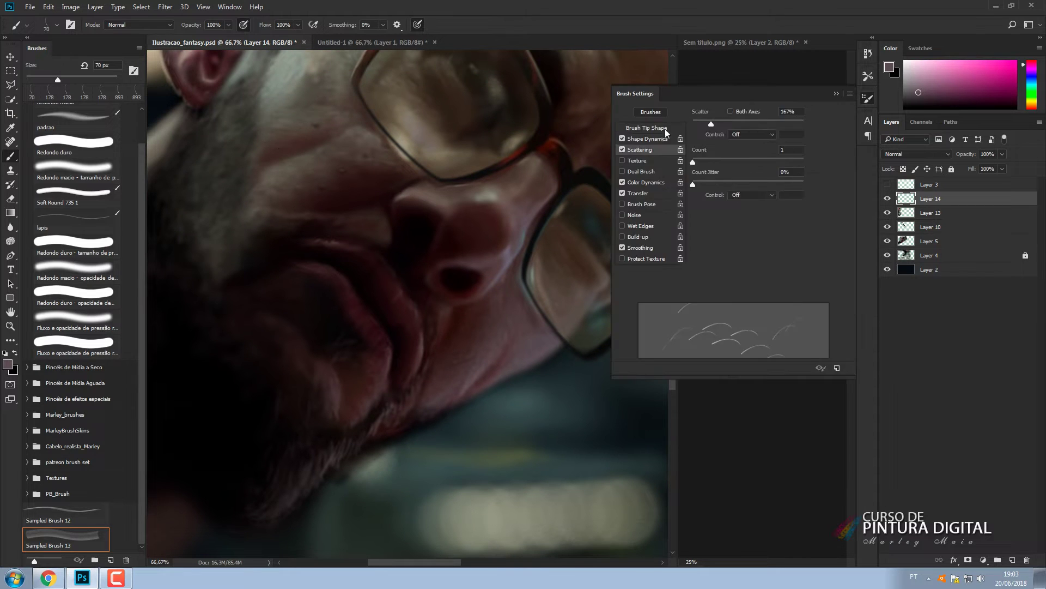
{"action": "key", "text": "F5"}
{"action": "key", "text": "e"}
{"action": "key", "text": "b"}
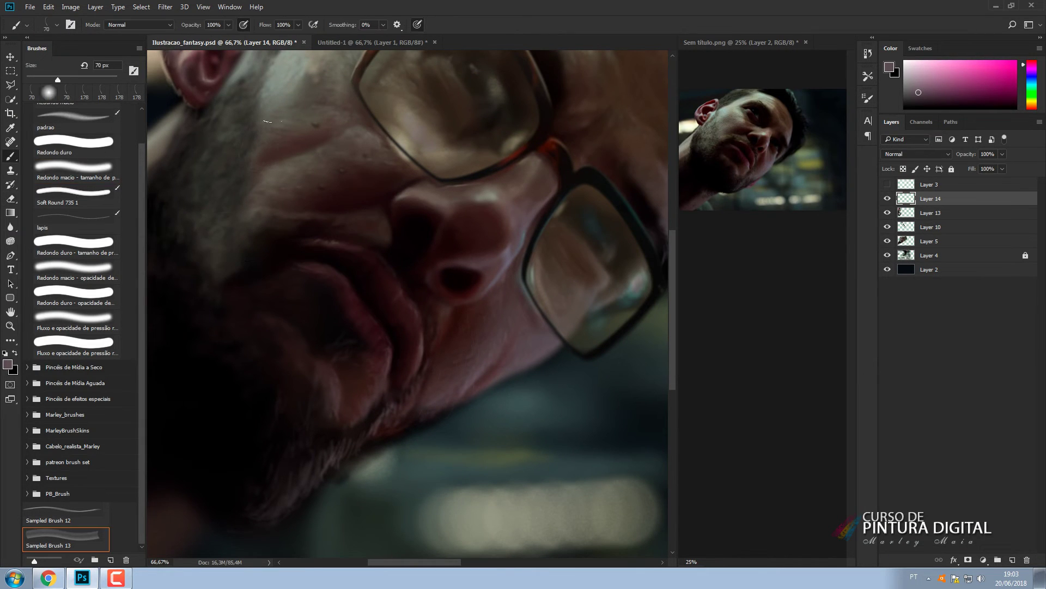
{"action": "left_click_drag", "start_coordinate": [318, 171], "coordinate": [299, 263]}
{"action": "left_click", "coordinate": [268, 152], "text": "alt"}
{"action": "key", "text": "bracketleft"}
{"action": "key", "text": "bracketleft"}
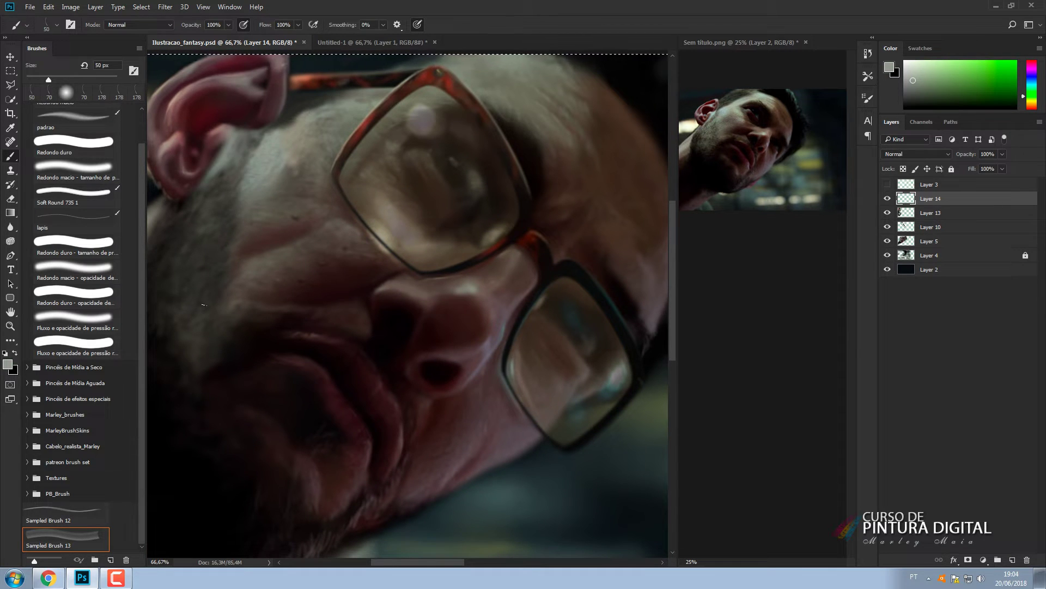
Return to the Untitled-1 document, clear the old strand from Layer 1 and remove the selection.
{"action": "left_click", "coordinate": [10, 226]}
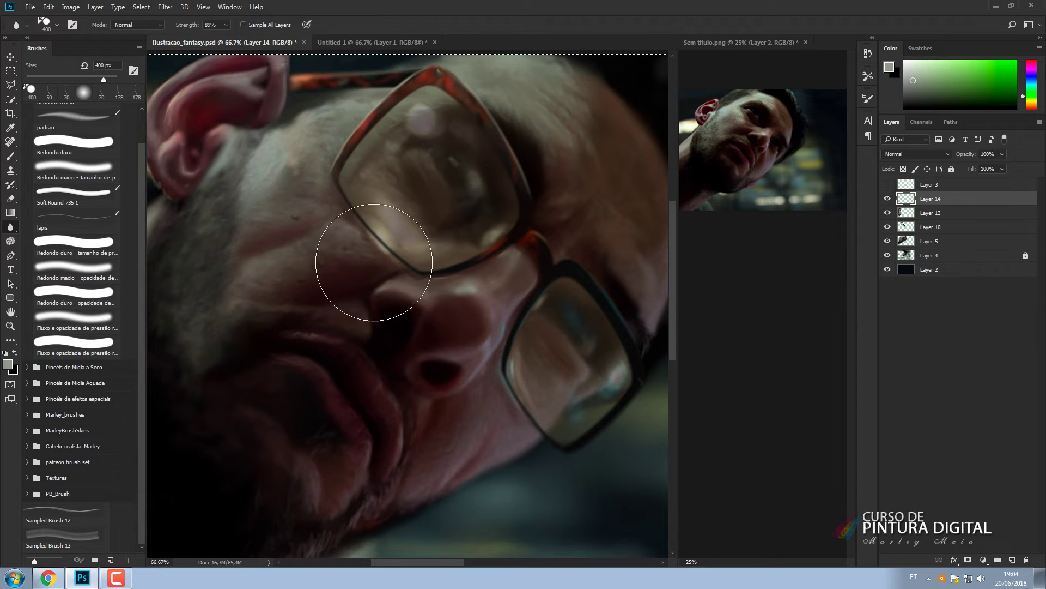
{"action": "key", "text": "ctrl+Tab"}
{"action": "key", "text": "Delete"}
{"action": "key", "text": "ctrl+d"}
Draw an S-shaped hair strand outline in the Untitled-1 document with the Pen tool, placing return anchors beside the first curve.
{"action": "key", "text": "p"}
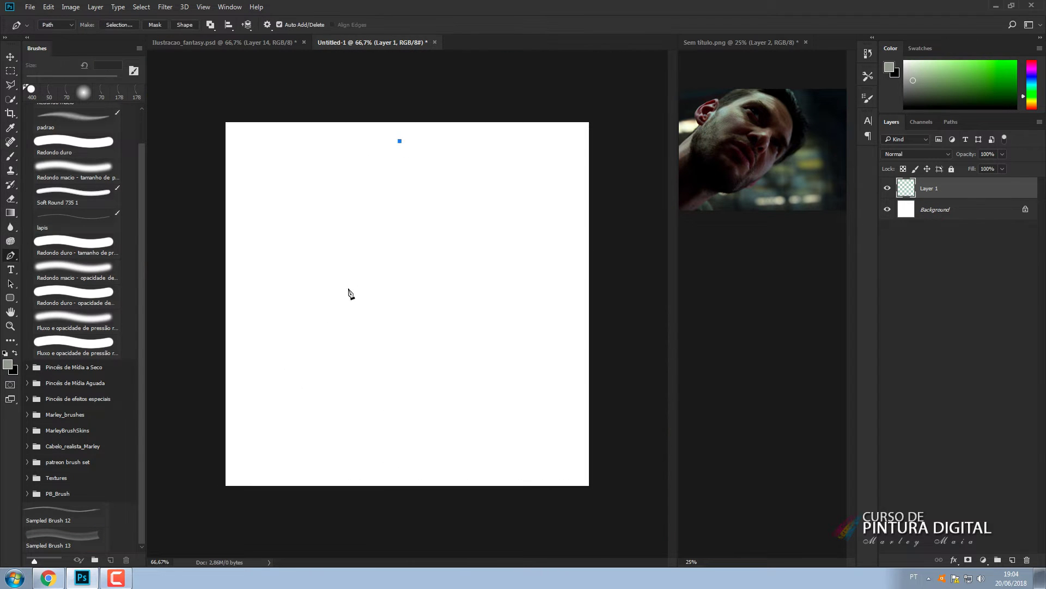
{"action": "left_click_drag", "start_coordinate": [338, 278], "coordinate": [391, 351]}
{"action": "left_click_drag", "start_coordinate": [389, 423], "coordinate": [329, 500]}
{"action": "left_click_drag", "start_coordinate": [389, 423], "coordinate": [369, 462], "text": "ctrl"}
{"action": "left_click_drag", "start_coordinate": [338, 278], "coordinate": [374, 321], "text": "ctrl"}
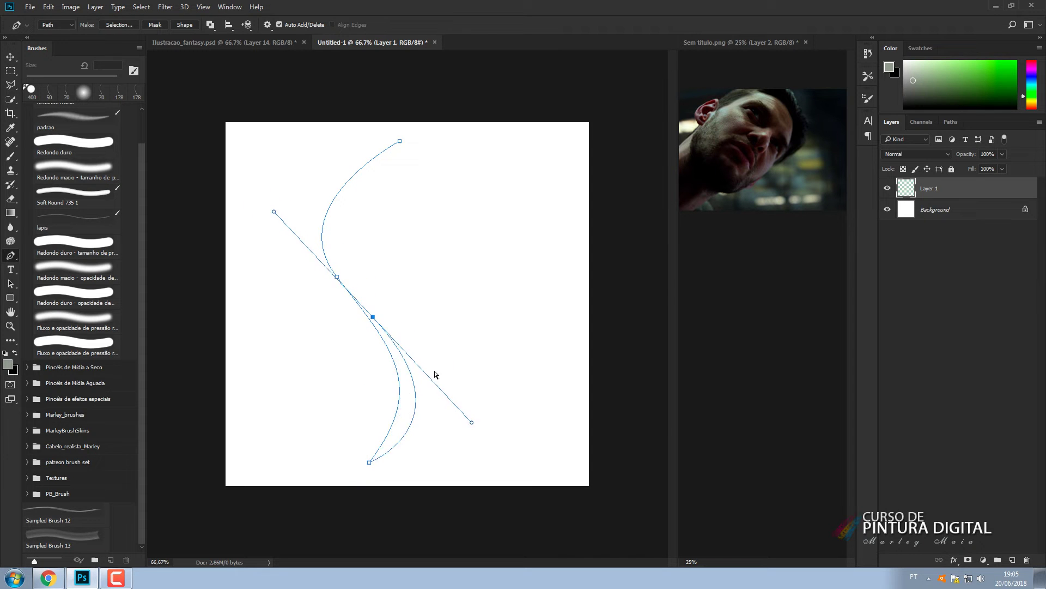
Adjust the anchors and curve handles so the strand is thin with tapered ends, and close the path at its upper tip.
{"action": "left_click_drag", "start_coordinate": [472, 423], "coordinate": [437, 400], "text": "ctrl"}
{"action": "left_click_drag", "start_coordinate": [327, 221], "coordinate": [341, 286]}
{"action": "left_click_drag", "start_coordinate": [374, 322], "coordinate": [372, 317], "text": "ctrl"}
{"action": "left_click_drag", "start_coordinate": [441, 393], "coordinate": [441, 399], "text": "ctrl"}
{"action": "left_click_drag", "start_coordinate": [327, 261], "coordinate": [314, 246]}
{"action": "left_click_drag", "start_coordinate": [341, 280], "coordinate": [346, 284]}
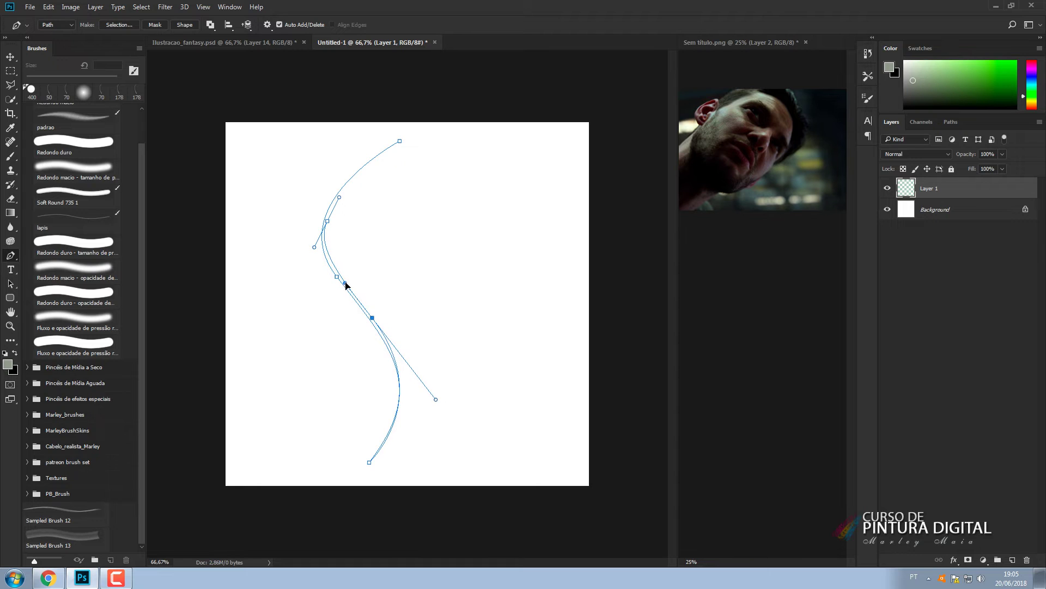
{"action": "left_click_drag", "start_coordinate": [436, 403], "coordinate": [441, 403]}
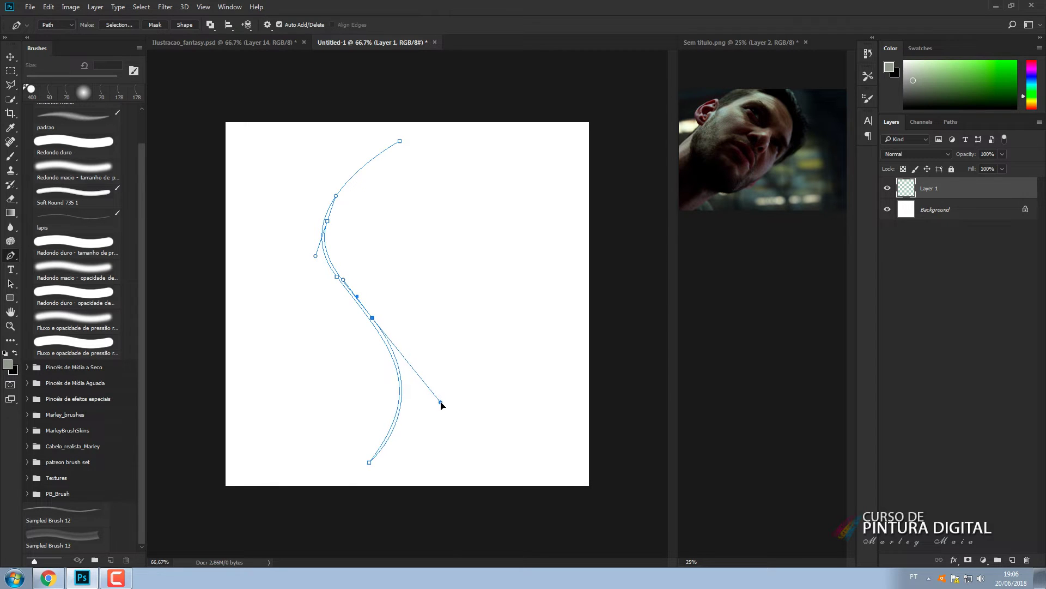
{"action": "left_click_drag", "start_coordinate": [399, 141], "coordinate": [393, 147]}
{"action": "key", "text": "ctrl+z"}
{"action": "left_click", "coordinate": [400, 141]}
Convert the strand path to a selection and fill it with black on Layer 1.
{"action": "right_click", "coordinate": [428, 209]}
{"action": "left_click", "coordinate": [458, 261]}
{"action": "left_click", "coordinate": [571, 172]}
{"action": "key", "text": "ctrl+BackSpace"}
Select the strand's pixels on Layer 1 and define them as a new brush preset.
{"action": "left_click", "coordinate": [906, 188], "text": "ctrl"}
{"action": "left_click", "coordinate": [49, 7]}
{"action": "left_click", "coordinate": [80, 276]}
{"action": "key", "text": "Return"}
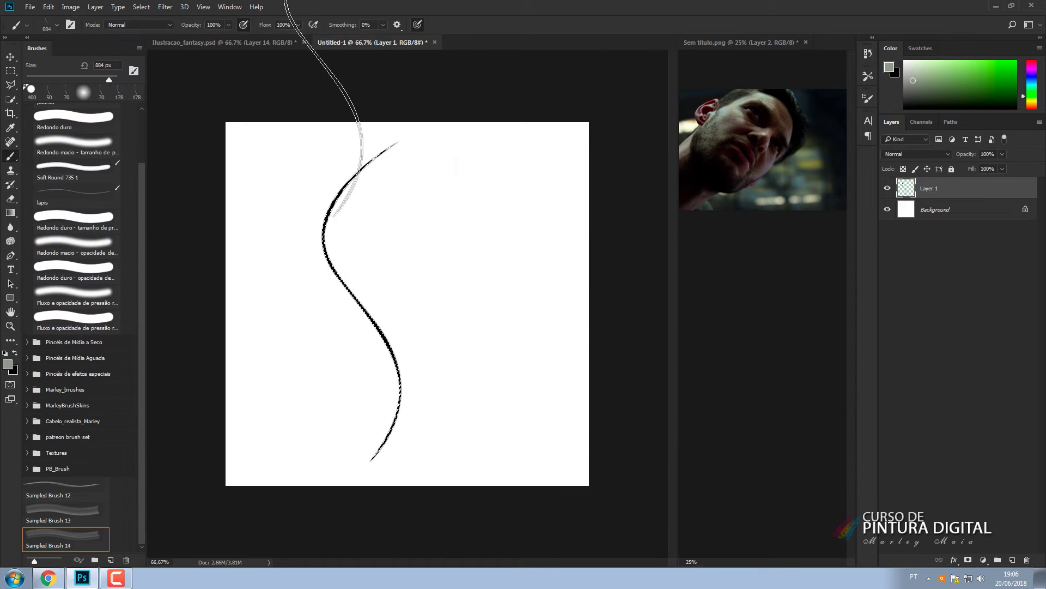
Return to Ilustracao_fantasy.psd and widen the tip spacing of the new strand brush.
{"action": "left_click", "coordinate": [224, 42]}
{"action": "left_click", "coordinate": [868, 98]}
{"action": "left_click", "coordinate": [646, 128]}
{"action": "left_click_drag", "start_coordinate": [698, 280], "coordinate": [776, 277]}
Set the strand brush's size jitter to 70% and choose a control for its angle jitter.
{"action": "left_click", "coordinate": [648, 138]}
{"action": "left_click_drag", "start_coordinate": [692, 124], "coordinate": [769, 126]}
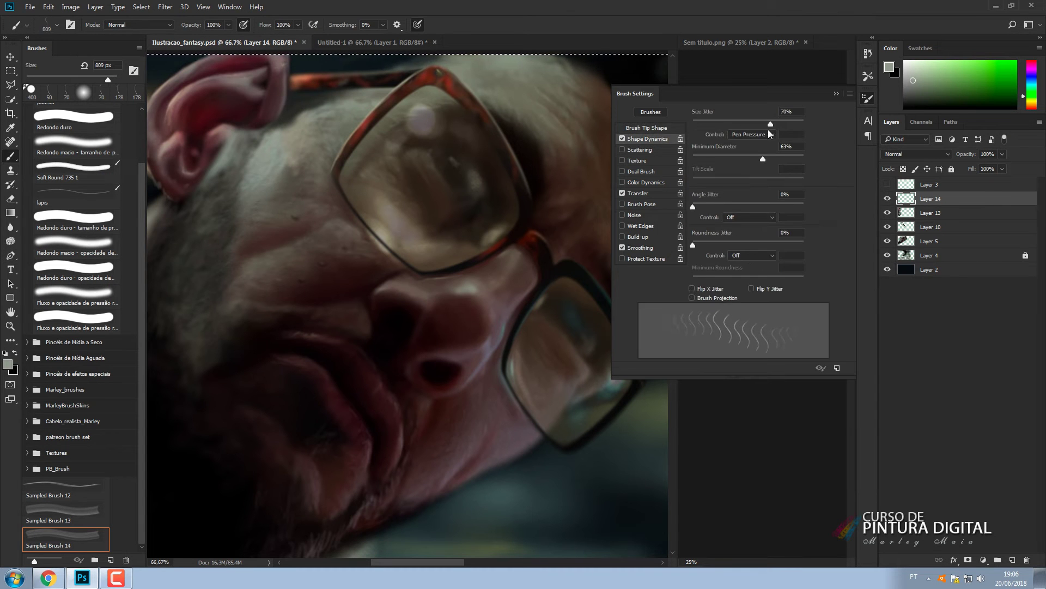
{"action": "left_click", "coordinate": [749, 217]}
{"action": "left_click", "coordinate": [734, 259]}
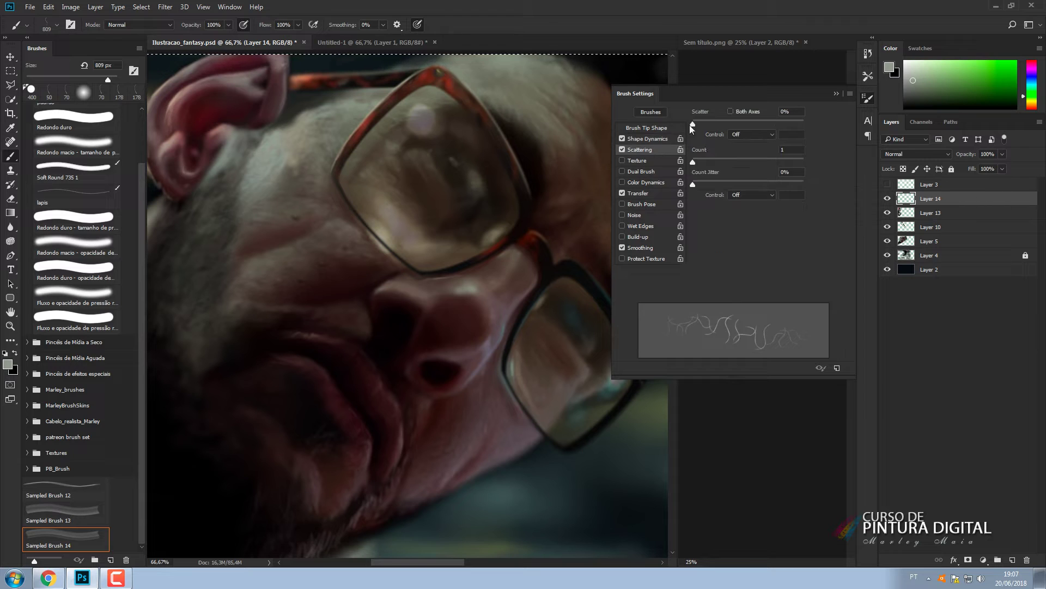
Scatter the brush tips and enable Color Dynamics with 32% foreground/background jitter and a pen-based control.
{"action": "left_click", "coordinate": [640, 149]}
{"action": "mouse_move", "coordinate": [693, 161]}
{"action": "left_mouse_down"}
{"action": "mouse_move", "coordinate": [708, 160]}
{"action": "mouse_move", "coordinate": [728, 133]}
{"action": "left_mouse_up"}
{"action": "left_click", "coordinate": [646, 182]}
{"action": "left_click", "coordinate": [752, 144]}
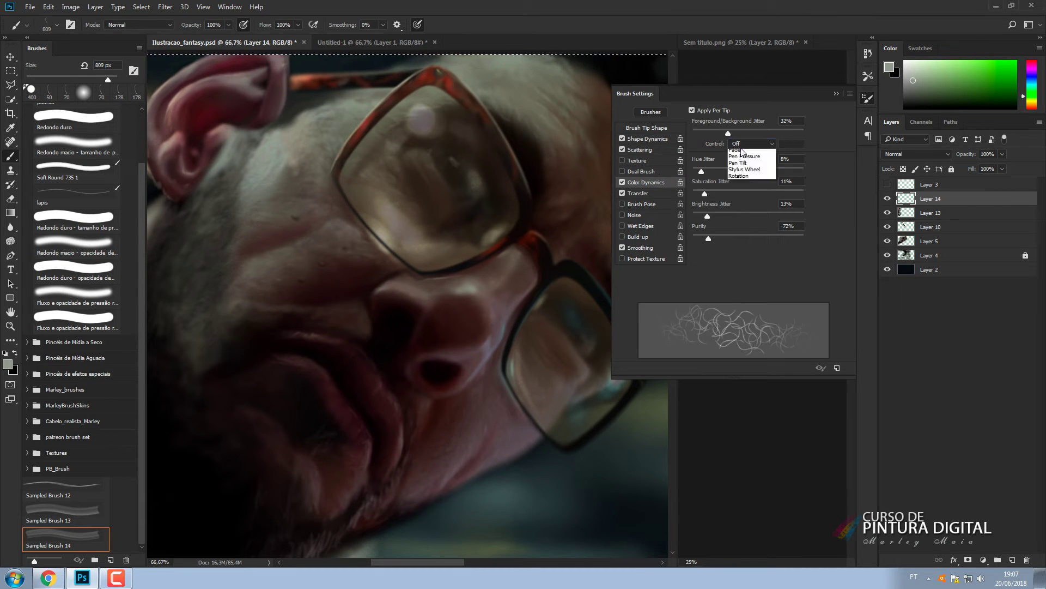
{"action": "left_click", "coordinate": [742, 164]}
Reduce the strand brush to 173 px, try one stroke and undo it, and save the brush as "barba".
{"action": "left_click", "coordinate": [646, 128]}
{"action": "left_click_drag", "start_coordinate": [793, 191], "coordinate": [768, 191]}
{"action": "left_click_drag", "start_coordinate": [302, 297], "coordinate": [298, 344]}
{"action": "key", "text": "ctrl+z"}
{"action": "left_click", "coordinate": [837, 368]}
{"action": "type", "text": "barba"}
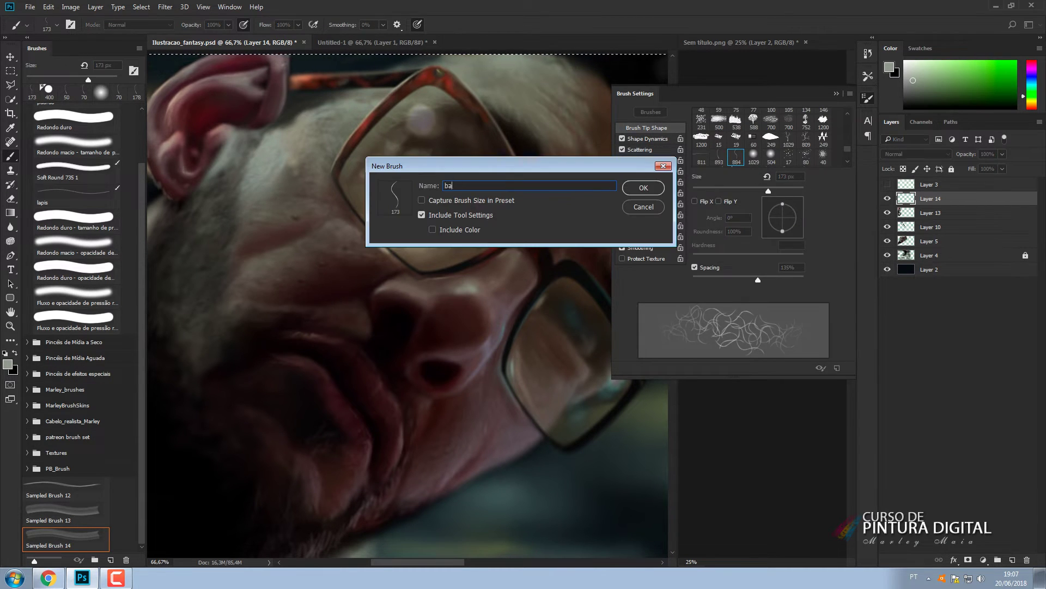
{"action": "left_click", "coordinate": [644, 187]}
Create a new layer above Layer 14 and choose a dark grey foreground colour.
{"action": "left_click", "coordinate": [837, 94]}
{"action": "left_click", "coordinate": [1013, 559]}
{"action": "left_click", "coordinate": [7, 364]}
{"action": "left_click", "coordinate": [654, 294]}
{"action": "left_click", "coordinate": [896, 191]}
Paint curly beard hairs over the sideburn, jaw and chin with the barba brush at 100 to 125 px.
{"action": "key", "text": "bracketleft"}
{"action": "key", "text": "bracketleft"}
{"action": "key", "text": "bracketleft"}
{"action": "left_click_drag", "start_coordinate": [208, 184], "coordinate": [215, 188]}
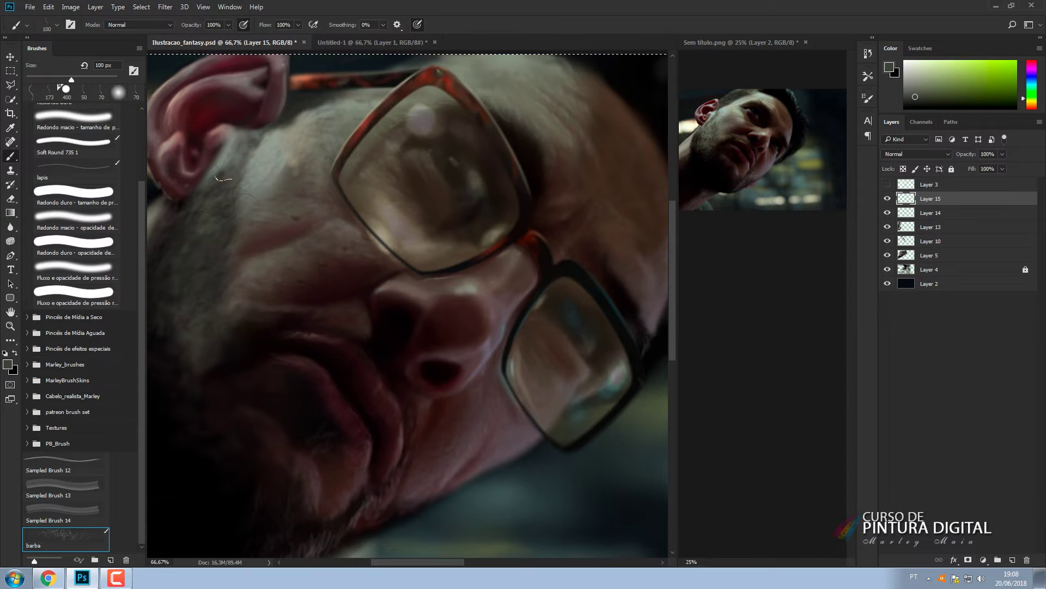
{"action": "left_click_drag", "start_coordinate": [214, 371], "coordinate": [313, 357]}
{"action": "left_click_drag", "start_coordinate": [304, 273], "coordinate": [281, 346]}
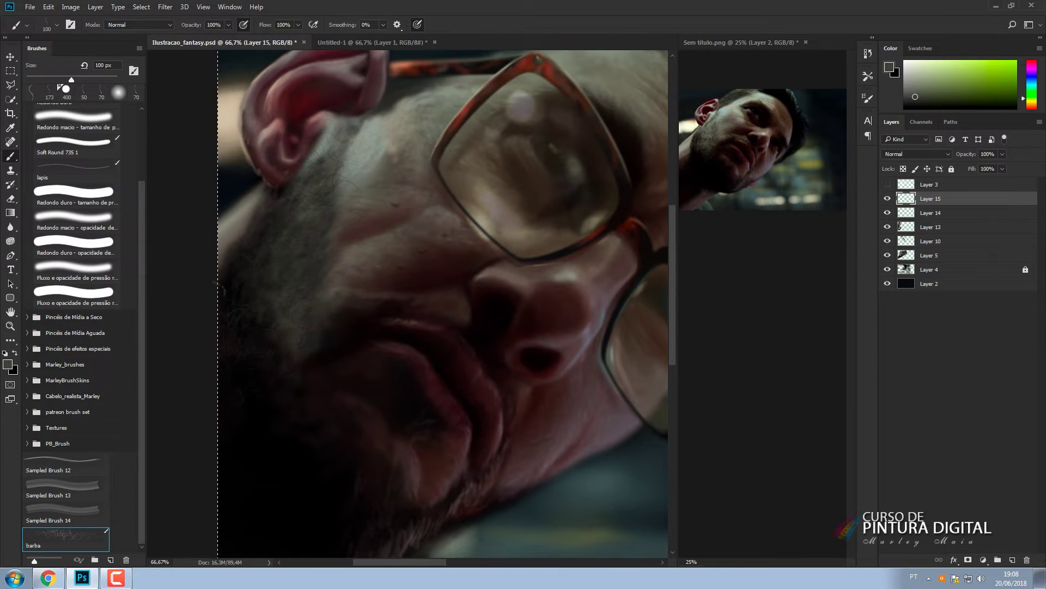
{"action": "left_click_drag", "start_coordinate": [448, 506], "coordinate": [448, 377]}
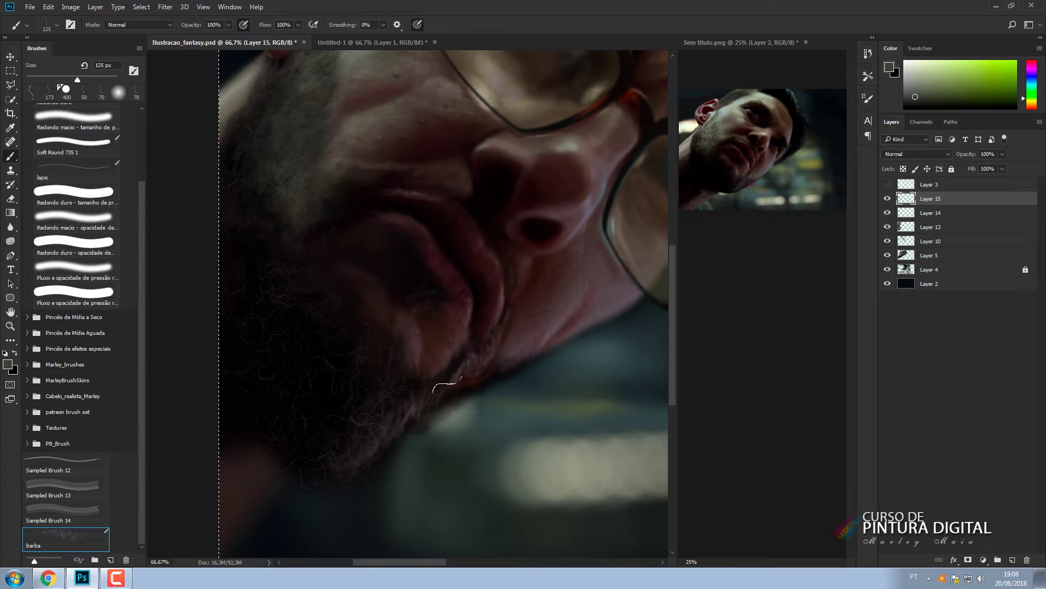
Sample dark mauve tones from the chin as foreground and background colours and add finer beard hairs at 80 px.
{"action": "left_click", "coordinate": [412, 405], "text": "alt"}
{"action": "left_click", "coordinate": [15, 372]}
{"action": "left_click", "coordinate": [415, 407]}
{"action": "left_click", "coordinate": [889, 197]}
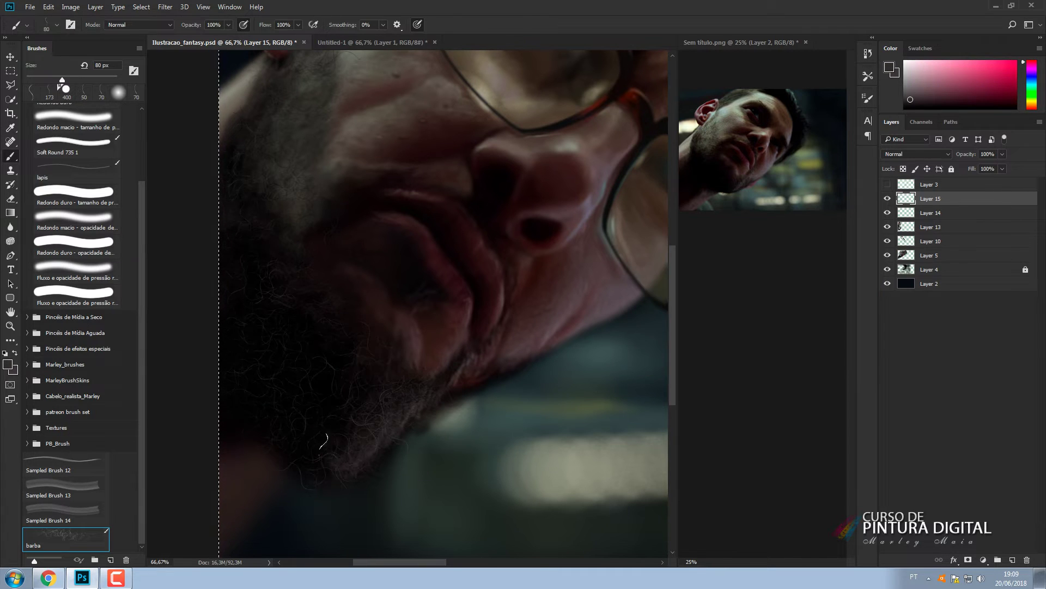
Choose the Redondo duro brush, shrink it to 6 px and draw individual fine hairs around the moustache.
{"action": "scroll", "coordinate": [125, 314], "scroll_direction": "up", "scroll_amount": 3}
{"action": "left_click", "coordinate": [88, 178]}
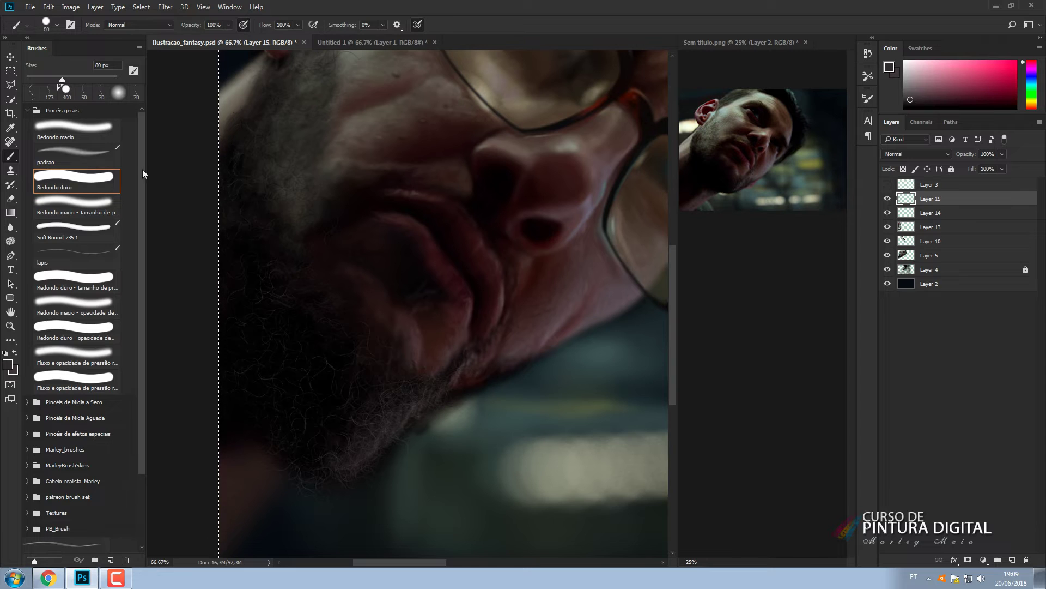
{"action": "mouse_move", "coordinate": [142, 159]}
{"action": "left_mouse_down"}
{"action": "mouse_move", "coordinate": [145, 194]}
{"action": "mouse_move", "coordinate": [143, 159]}
{"action": "left_mouse_up"}
{"action": "left_click", "coordinate": [57, 25]}
{"action": "left_click", "coordinate": [483, 249]}
{"action": "key", "text": "["}
{"action": "key", "text": "["}
{"action": "key", "text": "["}
{"action": "key", "text": "["}
{"action": "key", "text": "["}
{"action": "key", "text": "["}
{"action": "key", "text": "["}
{"action": "key", "text": "["}
{"action": "key", "text": "["}
{"action": "key", "text": "["}
{"action": "key", "text": "["}
{"action": "key", "text": "["}
{"action": "key", "text": "["}
{"action": "key", "text": "["}
{"action": "key", "text": "["}
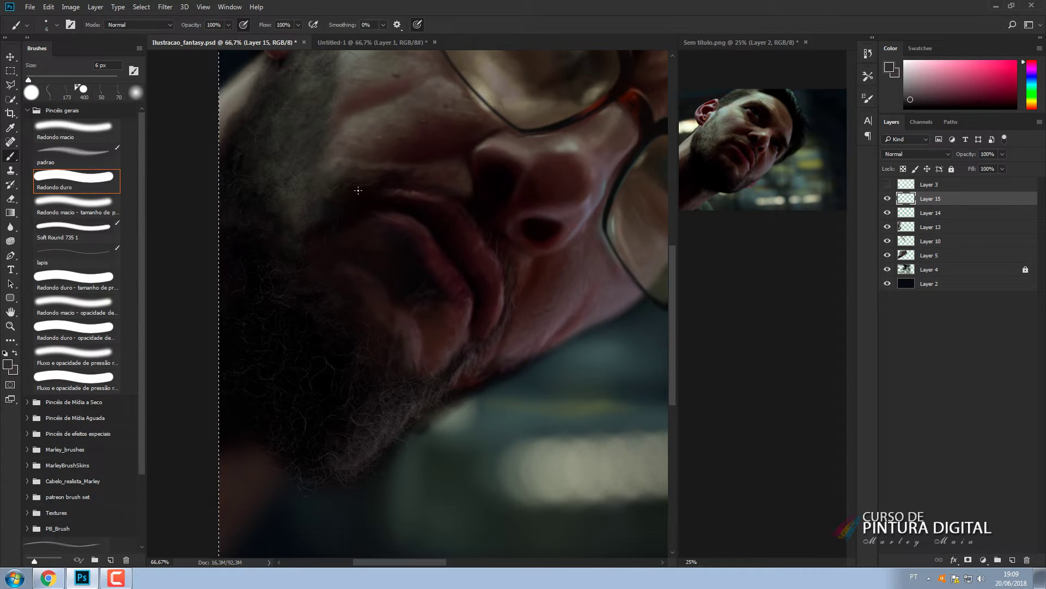
Add lighter single hairs to the moustache and beard with a grey sampled from the cheek, and switch to the Blur tool.
{"action": "left_click", "coordinate": [310, 180], "text": "alt"}
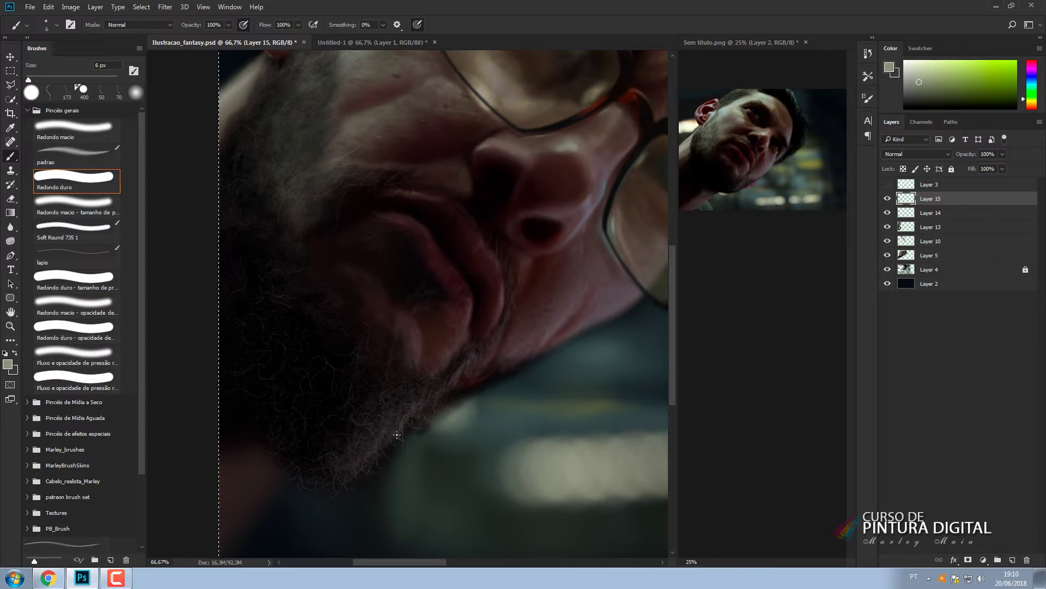
{"action": "left_click", "coordinate": [11, 226]}
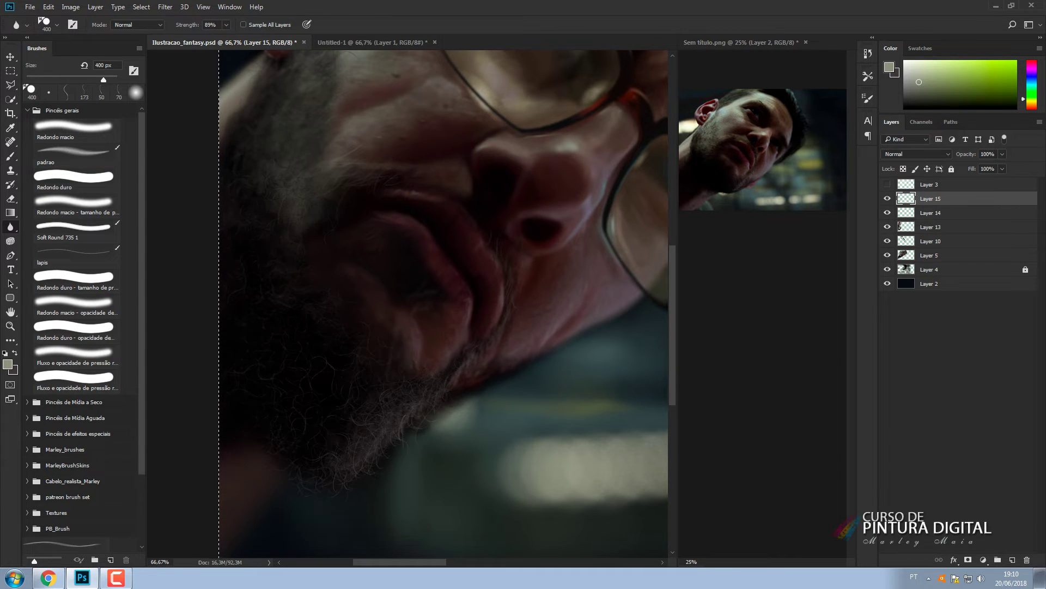
Add a new layer above Layer 15 and set its blend mode to Overlay.
{"action": "key", "text": "ctrl+minus"}
{"action": "key", "text": "ctrl+minus"}
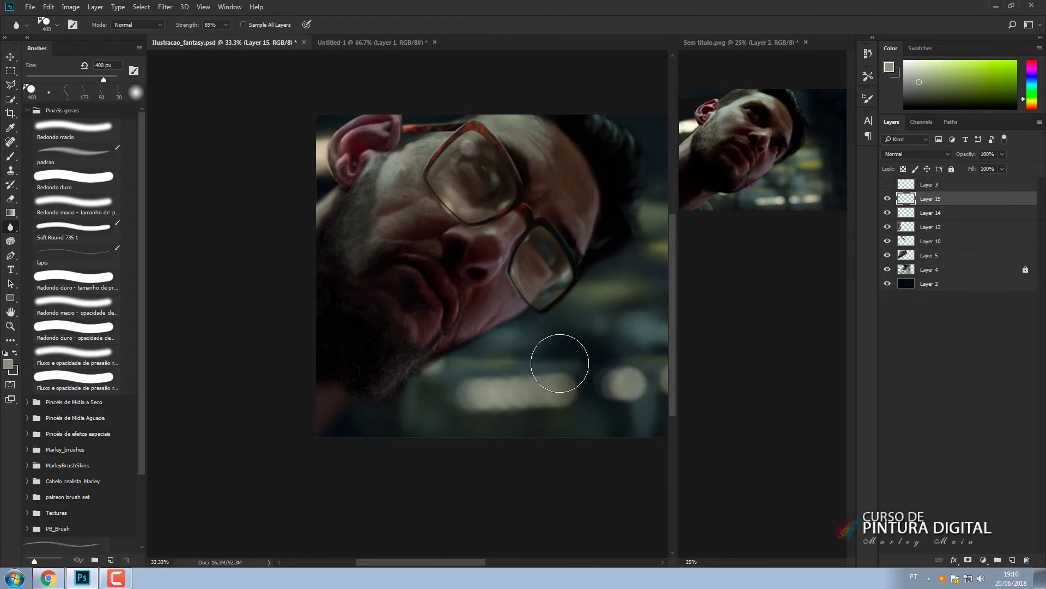
{"action": "left_click", "coordinate": [1012, 560]}
{"action": "left_click", "coordinate": [910, 154]}
{"action": "left_click", "coordinate": [899, 261]}
Glaze the face with a warm beige sampled beside the ear, using the soft Redondo macio brush at 2400 px.
{"action": "left_click", "coordinate": [90, 131]}
{"action": "key", "text": "b"}
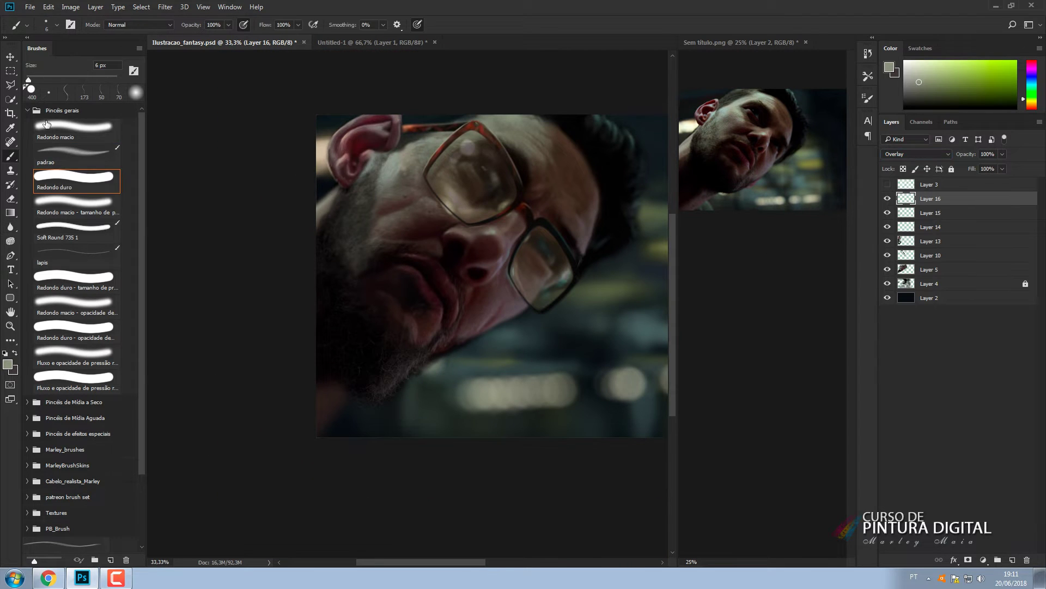
{"action": "left_click", "coordinate": [46, 124]}
{"action": "left_click_drag", "start_coordinate": [28, 80], "coordinate": [108, 81]}
{"action": "left_click", "coordinate": [326, 146], "text": "alt"}
{"action": "key", "text": "bracketright"}
{"action": "key", "text": "bracketright"}
{"action": "key", "text": "bracketright"}
{"action": "key", "text": "bracketright"}
{"action": "key", "text": "bracketright"}
{"action": "key", "text": "bracketright"}
{"action": "key", "text": "bracketright"}
{"action": "key", "text": "bracketright"}
{"action": "key", "text": "bracketright"}
{"action": "key", "text": "bracketright"}
{"action": "key", "text": "bracketright"}
{"action": "key", "text": "bracketright"}
{"action": "key", "text": "bracketright"}
{"action": "key", "text": "bracketright"}
{"action": "key", "text": "bracketright"}
{"action": "key", "text": "bracketright"}
{"action": "key", "text": "bracketright"}
{"action": "key", "text": "bracketright"}
{"action": "key", "text": "bracketright"}
{"action": "left_click", "coordinate": [329, 184]}
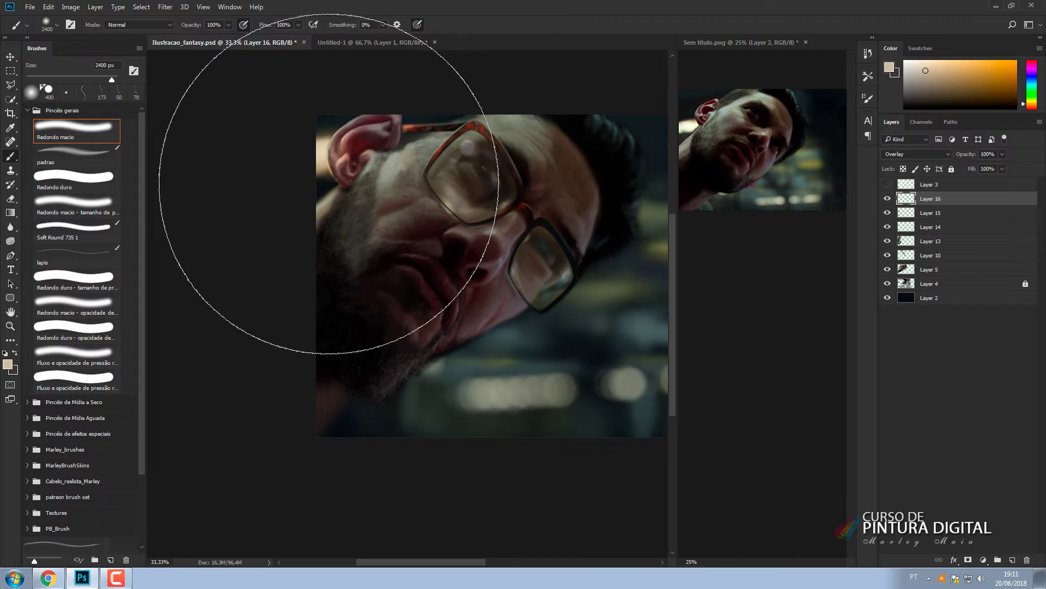
{"action": "mouse_move", "coordinate": [328, 184]}
{"action": "left_mouse_down"}
{"action": "mouse_move", "coordinate": [444, 129]}
{"action": "mouse_move", "coordinate": [299, 168]}
{"action": "mouse_move", "coordinate": [446, 135]}
{"action": "mouse_move", "coordinate": [557, 267]}
{"action": "left_mouse_up"}
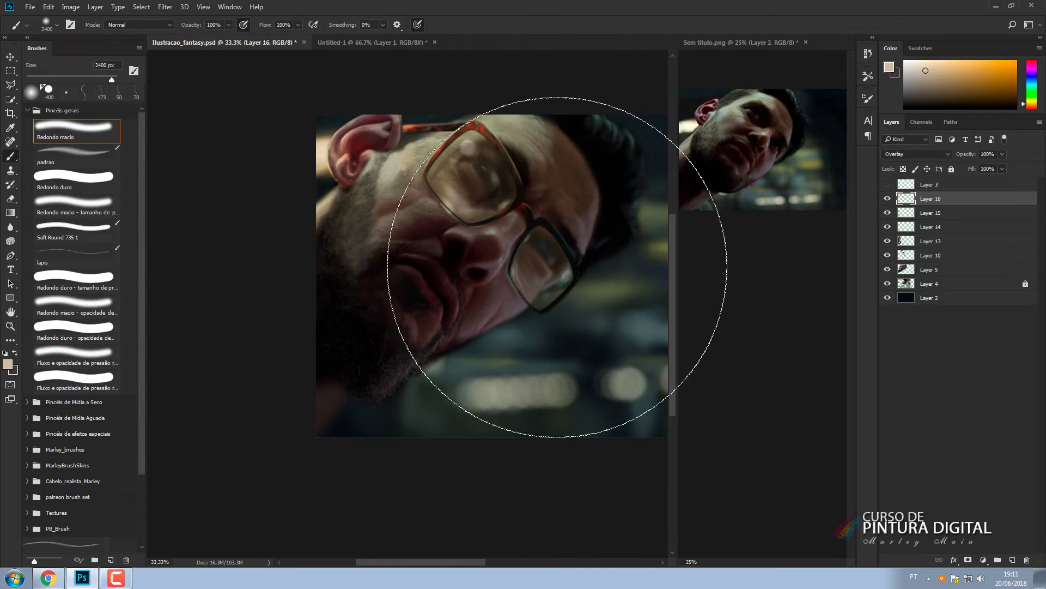
Tint the shadow side of the face and the far lens with a pale blue using the large soft brush.
{"action": "left_click", "coordinate": [503, 306], "text": "alt"}
{"action": "left_click", "coordinate": [919, 77]}
{"action": "left_click", "coordinate": [460, 329]}
{"action": "left_click", "coordinate": [1031, 78]}
{"action": "left_click", "coordinate": [923, 86]}
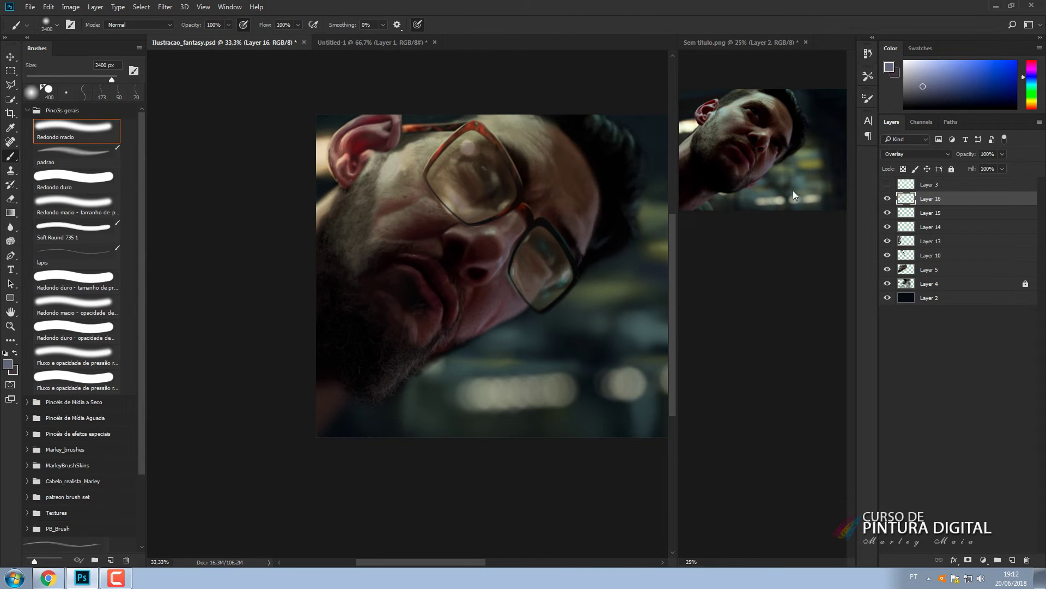
{"action": "left_click", "coordinate": [934, 76]}
{"action": "mouse_move", "coordinate": [446, 354]}
{"action": "left_mouse_down"}
{"action": "mouse_move", "coordinate": [424, 349]}
{"action": "mouse_move", "coordinate": [551, 281]}
{"action": "mouse_move", "coordinate": [519, 301]}
{"action": "left_mouse_up"}
Pick a lighter blue and brush a cool glow over the hair.
{"action": "key", "text": "ctrl+minus"}
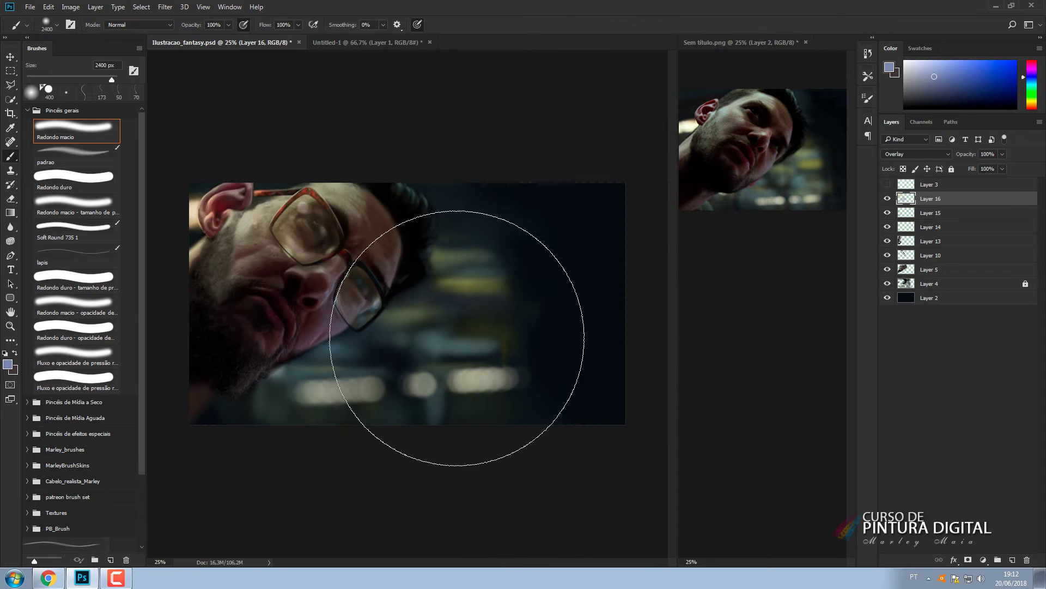
{"action": "left_click", "coordinate": [940, 64]}
{"action": "mouse_move", "coordinate": [406, 188]}
{"action": "left_mouse_down"}
{"action": "mouse_move", "coordinate": [427, 182]}
{"action": "mouse_move", "coordinate": [421, 218]}
{"action": "left_mouse_up"}
Group all painting layers from Layer 16 down to Layer 2 and add a new empty layer above the group.
{"action": "left_click", "coordinate": [930, 297], "text": "shift"}
{"action": "key", "text": "ctrl+g"}
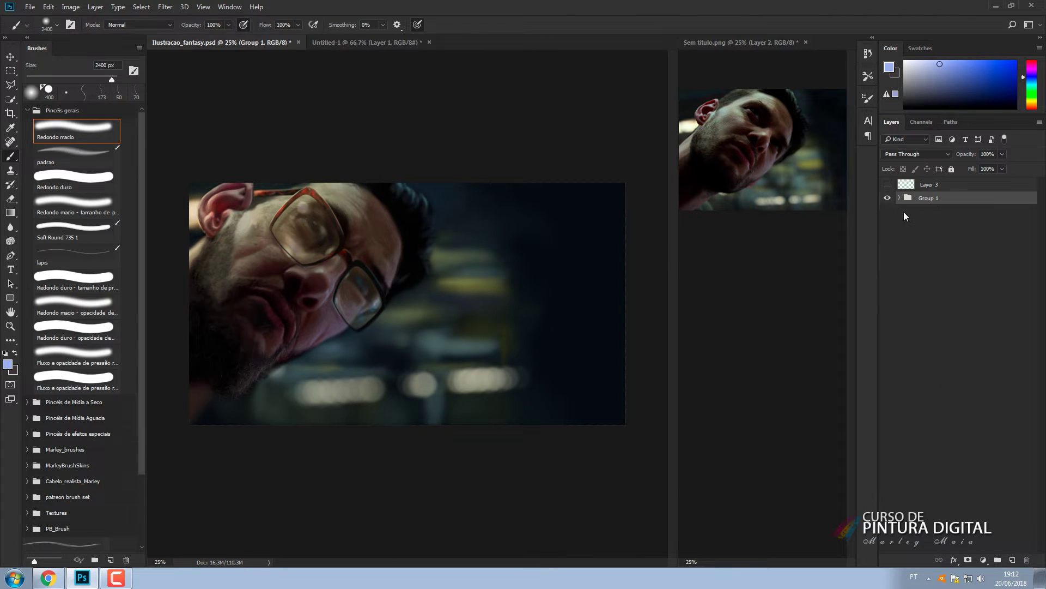
{"action": "key", "text": "ctrl+shift+alt+n"}
Outline a wedge across the canvas's upper-right corner with the Polygonal Lasso, fill it with black and deselect.
{"action": "key", "text": "l"}
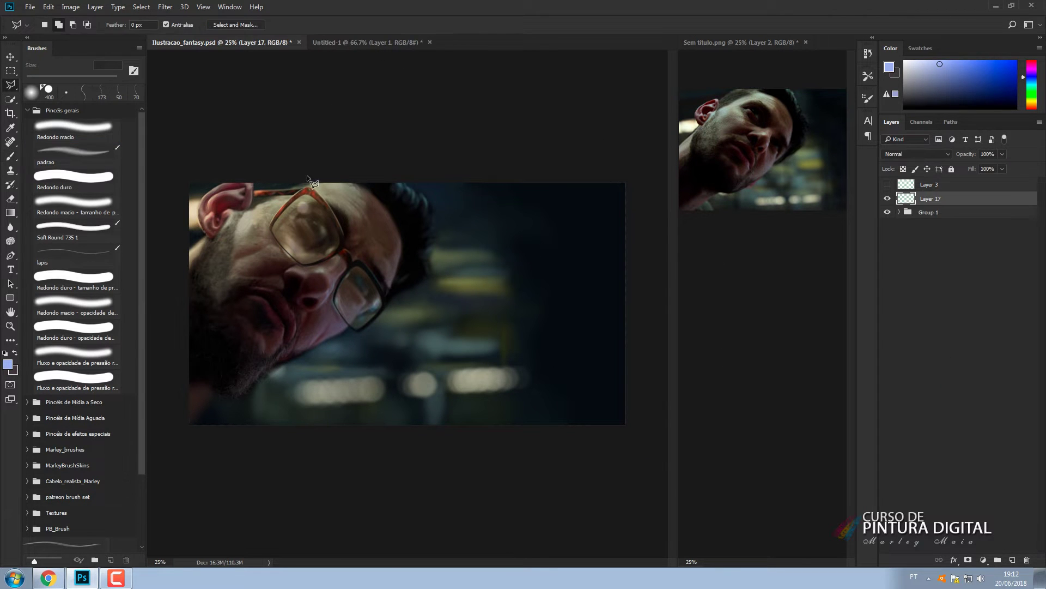
{"action": "left_click", "coordinate": [312, 176]}
{"action": "left_click", "coordinate": [655, 271]}
{"action": "left_click", "coordinate": [634, 133]}
{"action": "left_click", "coordinate": [311, 176]}
{"action": "left_click", "coordinate": [14, 371]}
{"action": "left_click_drag", "start_coordinate": [688, 322], "coordinate": [682, 345]}
{"action": "key", "text": "Return"}
{"action": "key", "text": "ctrl+BackSpace"}
{"action": "key", "text": "ctrl+d"}
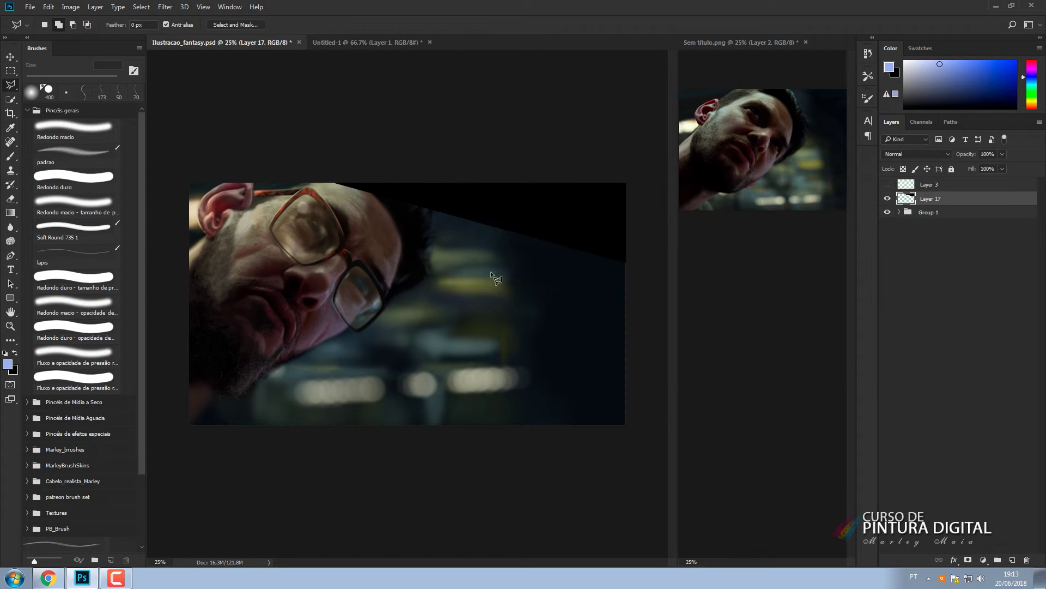
Shift the black wedge slightly up and to the right, and reapply the last filter to it.
{"action": "key", "text": "v"}
{"action": "left_click_drag", "start_coordinate": [490, 276], "coordinate": [502, 266]}
{"action": "key", "text": "ctrl+alt+f"}
{"action": "key", "text": "Return"}
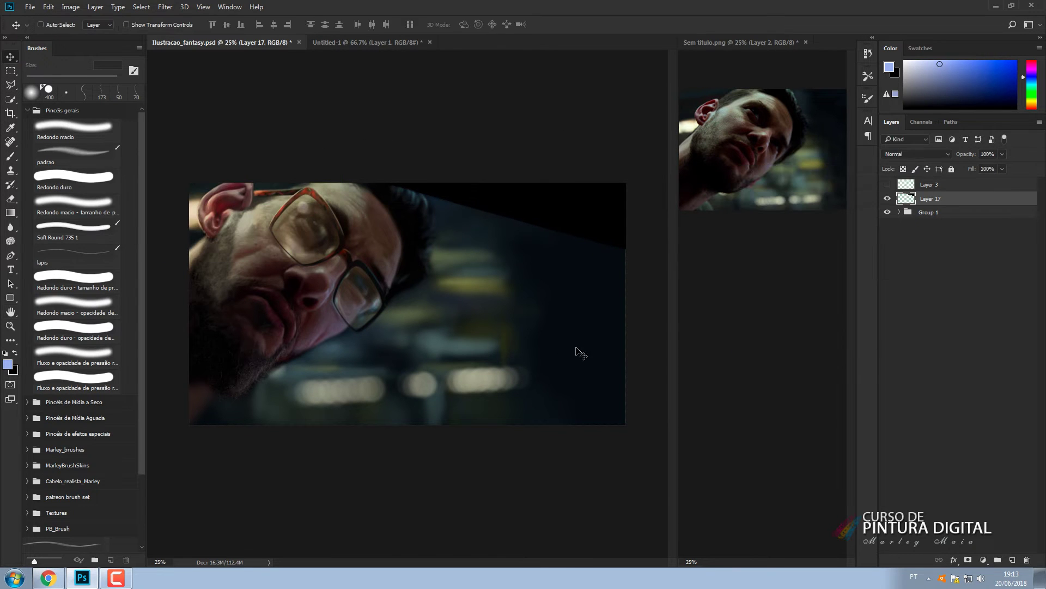
Fill a polygonal wedge along the canvas's lower edge with black on a new layer, and add another empty layer above it.
{"action": "key", "text": "ctrl+shift+alt+n"}
{"action": "key", "text": "l"}
{"action": "left_click", "coordinate": [214, 424]}
{"action": "left_click", "coordinate": [638, 372]}
{"action": "left_click", "coordinate": [651, 466]}
{"action": "left_click", "coordinate": [237, 497]}
{"action": "double_click", "coordinate": [192, 448]}
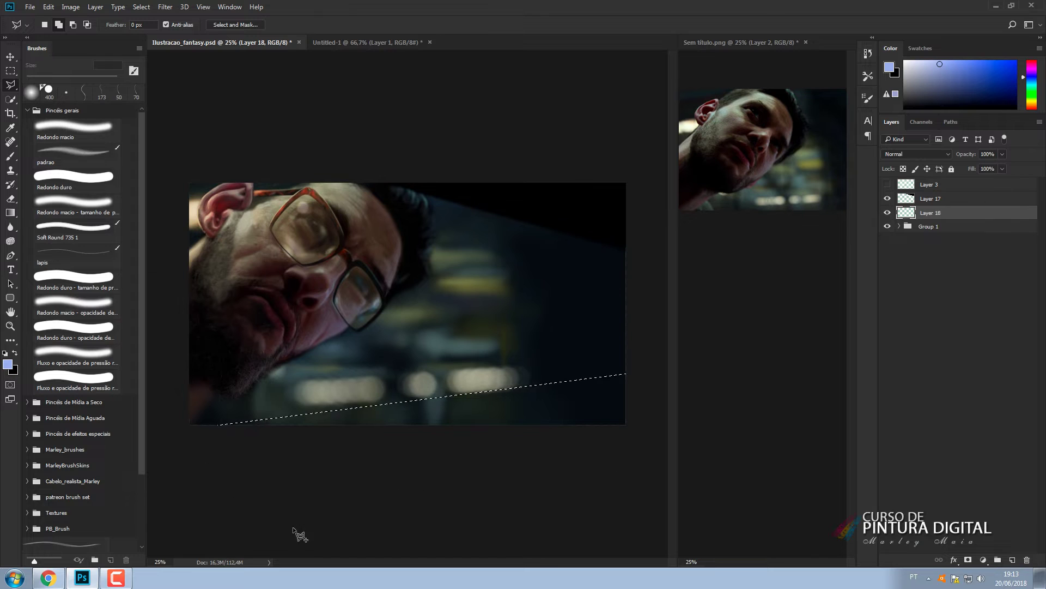
{"action": "key", "text": "ctrl+BackSpace"}
{"action": "key", "text": "ctrl+d"}
{"action": "key", "text": "ctrl+shift+alt+n"}
{"action": "left_click", "coordinate": [485, 399]}
{"action": "left_click", "coordinate": [492, 147]}
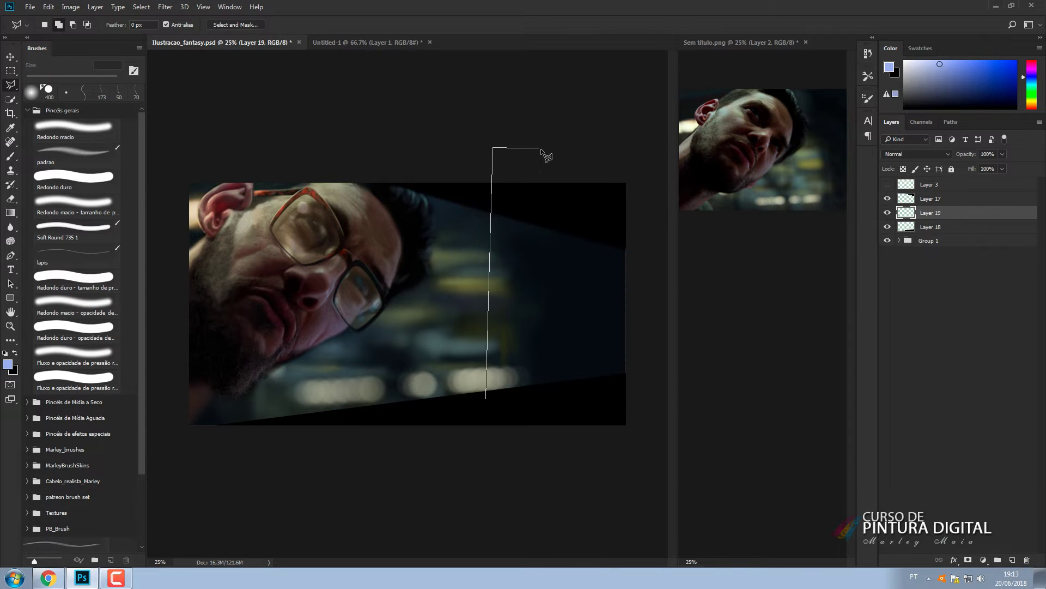
{"action": "left_click", "coordinate": [510, 146]}
{"action": "left_click", "coordinate": [500, 404]}
{"action": "key", "text": "Escape"}
Outline a narrow vertical strip across the blurred background with the Polygonal Lasso, fill it with dark blue-gray and deselect.
{"action": "left_click", "coordinate": [482, 401]}
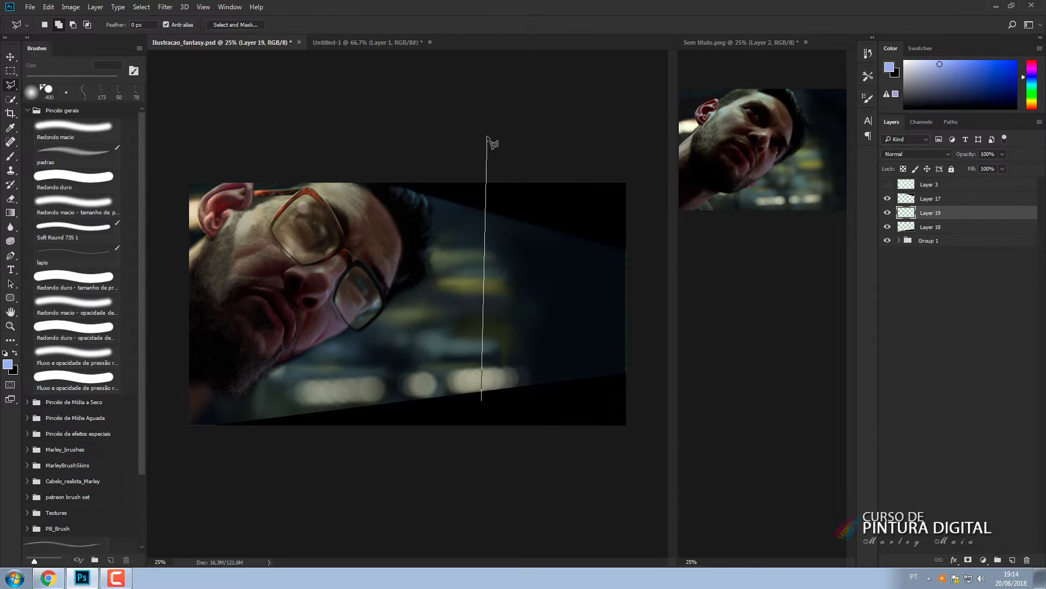
{"action": "left_click", "coordinate": [488, 135]}
{"action": "left_click", "coordinate": [508, 137]}
{"action": "left_click", "coordinate": [498, 411]}
{"action": "left_click", "coordinate": [482, 402]}
{"action": "left_click", "coordinate": [14, 370]}
{"action": "left_click", "coordinate": [678, 324]}
{"action": "key", "text": "Return"}
{"action": "key", "text": "ctrl+BackSpace"}
{"action": "key", "text": "ctrl+d"}
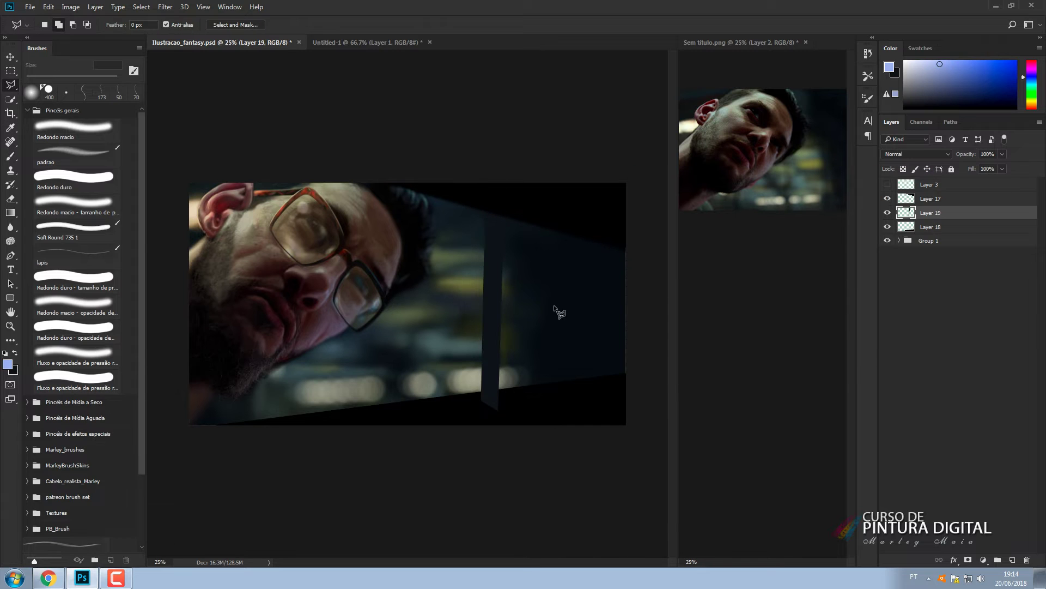
On a new layer above Layer 18, outline a second strip adjoining the first one's far edge, fill it with near-black and deselect.
{"action": "left_click", "coordinate": [948, 228]}
{"action": "key", "text": "ctrl+shift+alt+n"}
{"action": "left_click", "coordinate": [519, 408]}
{"action": "left_click", "coordinate": [529, 158]}
{"action": "left_click", "coordinate": [500, 161]}
{"action": "left_click", "coordinate": [498, 410]}
{"action": "left_click", "coordinate": [14, 371]}
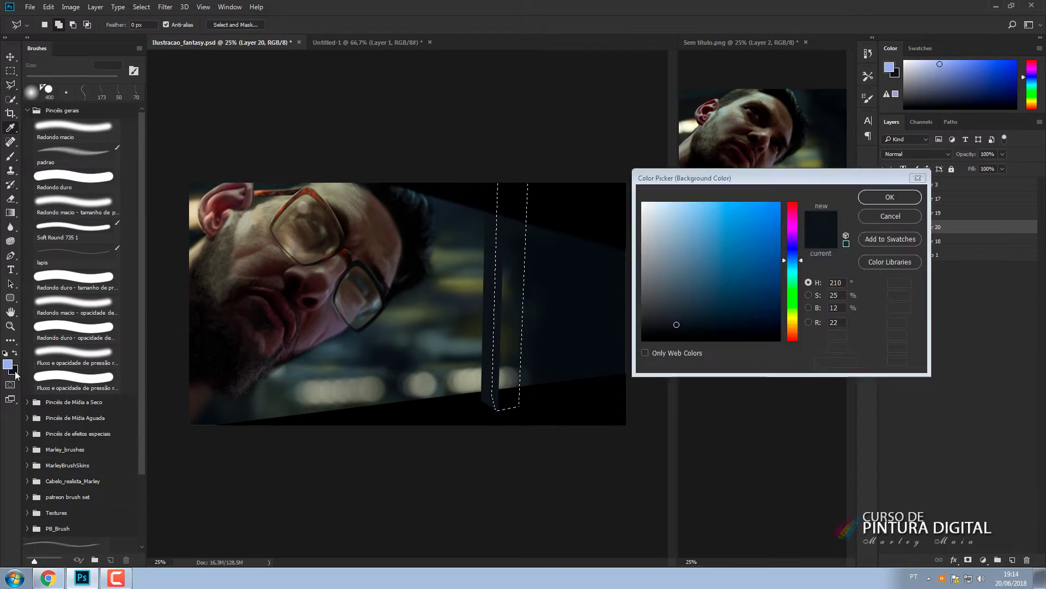
{"action": "left_click", "coordinate": [646, 339]}
{"action": "key", "text": "Return"}
{"action": "key", "text": "ctrl+BackSpace"}
{"action": "key", "text": "ctrl+d"}
Move Layers 19 and 20 above Layer 17, and reapply the last filter to Layer 18.
{"action": "left_click", "coordinate": [925, 213], "text": "shift"}
{"action": "key", "text": "ctrl+bracketright"}
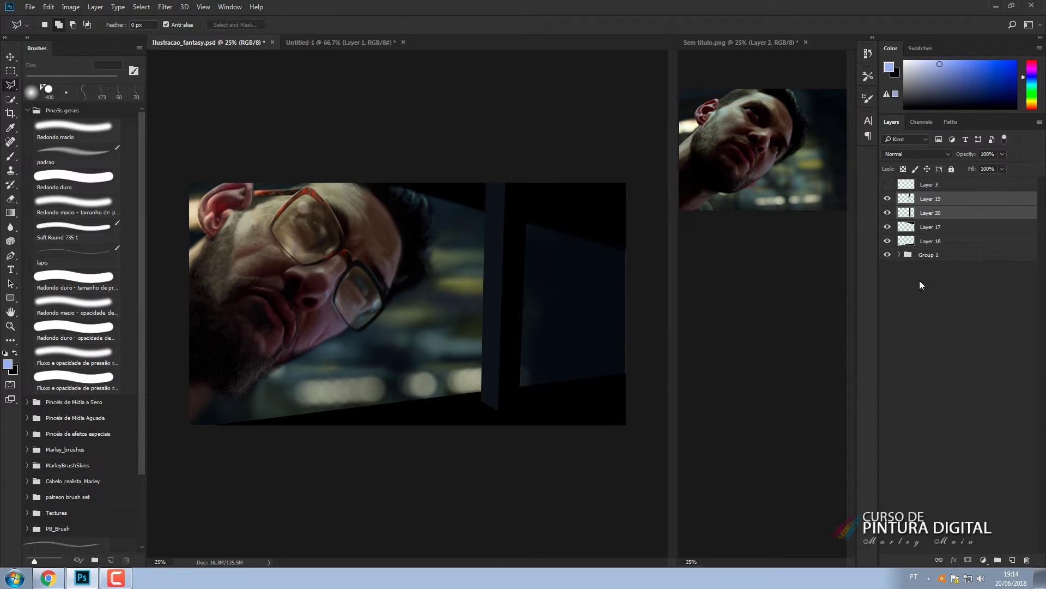
{"action": "left_click", "coordinate": [928, 244]}
{"action": "left_click", "coordinate": [165, 7]}
{"action": "left_click", "coordinate": [180, 18]}
Lock Layer 20's transparent pixels and tint its black strip with a large soft round brush, using a colour sampled from the painting.
{"action": "left_click", "coordinate": [930, 214]}
{"action": "left_click", "coordinate": [903, 169]}
{"action": "key", "text": "b"}
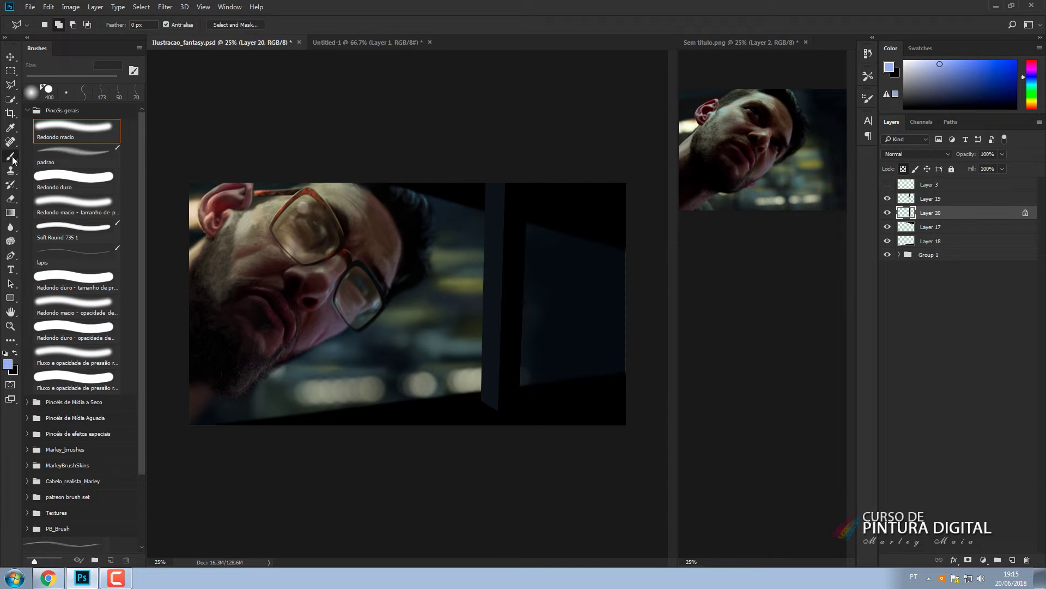
{"action": "left_click", "coordinate": [479, 301], "text": "alt"}
{"action": "mouse_move", "coordinate": [513, 406]}
{"action": "left_mouse_down"}
{"action": "mouse_move", "coordinate": [520, 221]}
{"action": "mouse_move", "coordinate": [497, 351]}
{"action": "mouse_move", "coordinate": [514, 217]}
{"action": "mouse_move", "coordinate": [542, 213]}
{"action": "left_mouse_up"}
{"action": "left_click", "coordinate": [505, 243], "text": "alt"}
Lock Layer 19's transparent pixels and softly shade its strip with a colour sampled from the blurred background.
{"action": "left_click", "coordinate": [929, 198]}
{"action": "left_click", "coordinate": [904, 169]}
{"action": "left_click", "coordinate": [467, 243], "text": "alt"}
{"action": "mouse_move", "coordinate": [485, 262]}
{"action": "left_mouse_down"}
{"action": "mouse_move", "coordinate": [500, 338]}
{"action": "mouse_move", "coordinate": [491, 322]}
{"action": "left_mouse_up"}
{"action": "left_click", "coordinate": [481, 339], "text": "alt"}
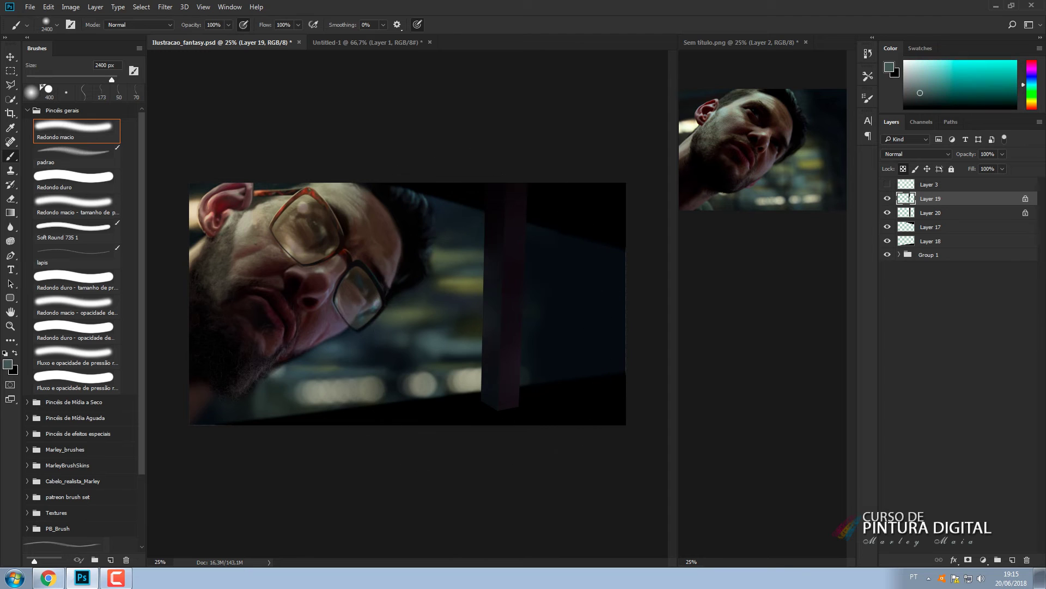
Reduce the soft brush's size and merge Layers 19 and 20 into one pillar layer.
{"action": "key", "text": "bracketleft"}
{"action": "key", "text": "bracketleft"}
{"action": "key", "text": "bracketleft"}
{"action": "key", "text": "bracketleft"}
{"action": "key", "text": "bracketleft"}
{"action": "key", "text": "bracketleft"}
{"action": "key", "text": "bracketleft"}
{"action": "key", "text": "bracketleft"}
{"action": "key", "text": "bracketleft"}
{"action": "key", "text": "bracketleft"}
{"action": "left_click", "coordinate": [927, 214], "text": "ctrl"}
{"action": "key", "text": "ctrl+e"}
Apply a Gaussian Blur with a radius of 3,7 pixels to the merged pillar layer.
{"action": "left_click", "coordinate": [165, 7]}
{"action": "mouse_move", "coordinate": [180, 140]}
{"action": "left_click", "coordinate": [334, 188]}
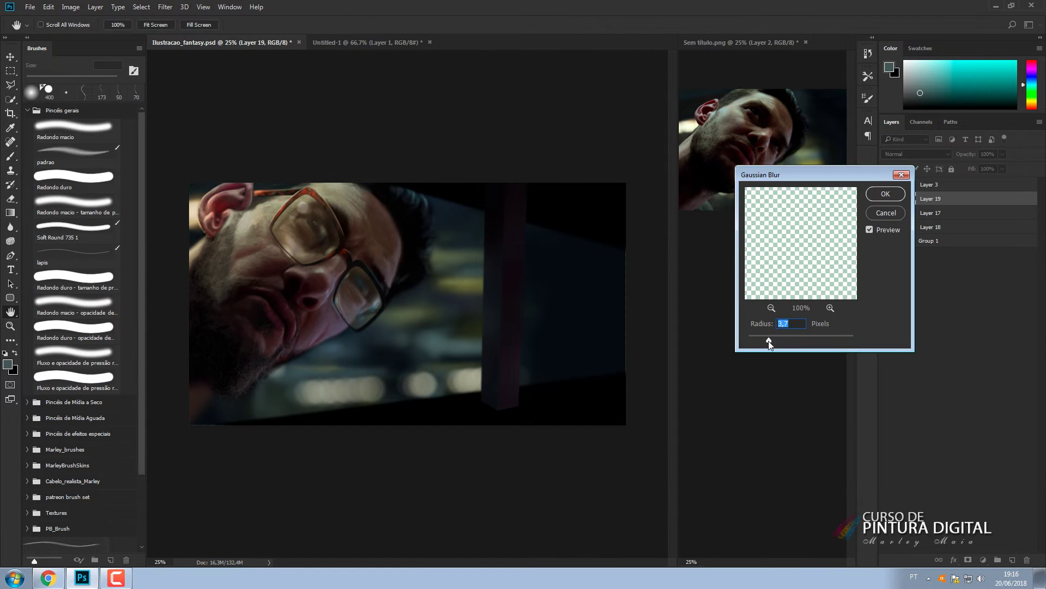
{"action": "key", "text": "Return"}
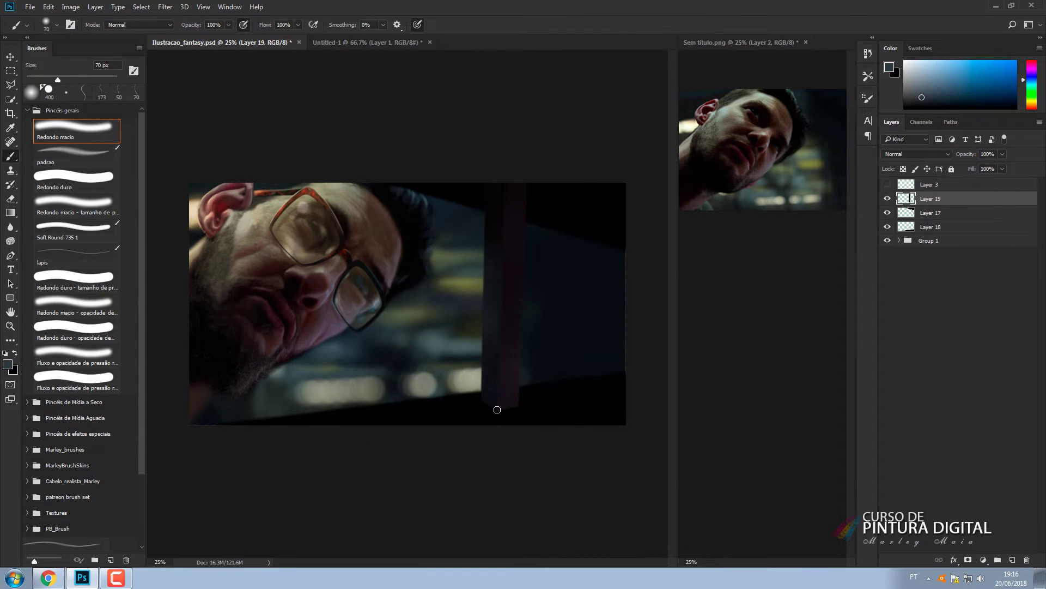
Darken the pillar's lower end with sampled black, using the soft round brush at 300 px.
{"action": "left_click", "coordinate": [421, 393], "text": "alt"}
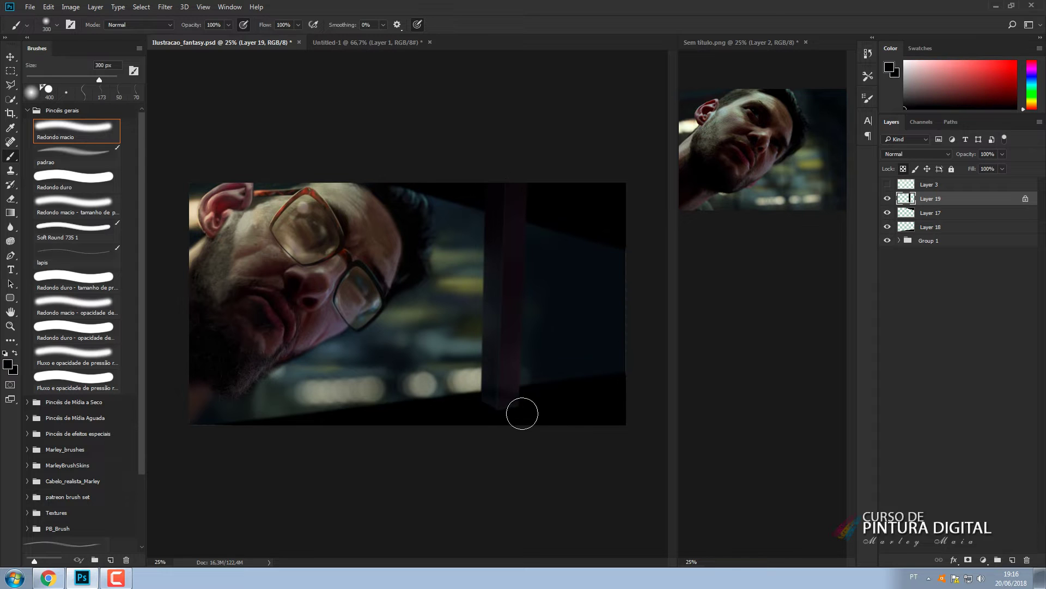
{"action": "left_click_drag", "start_coordinate": [522, 413], "coordinate": [500, 414]}
{"action": "key", "text": "bracketright"}
{"action": "key", "text": "bracketright"}
{"action": "key", "text": "bracketright"}
{"action": "key", "text": "bracketright"}
{"action": "key", "text": "bracketleft"}
{"action": "key", "text": "bracketleft"}
{"action": "key", "text": "bracketleft"}
{"action": "key", "text": "bracketleft"}
{"action": "key", "text": "bracketleft"}
{"action": "key", "text": "bracketleft"}
Switch to Sem título.png, show Layer 1, move its photo of the standing woman inward and enlarge the view to 100%.
{"action": "left_click", "coordinate": [823, 196]}
{"action": "left_click", "coordinate": [887, 198]}
{"action": "key", "text": "v"}
{"action": "left_click", "coordinate": [829, 170], "text": "ctrl"}
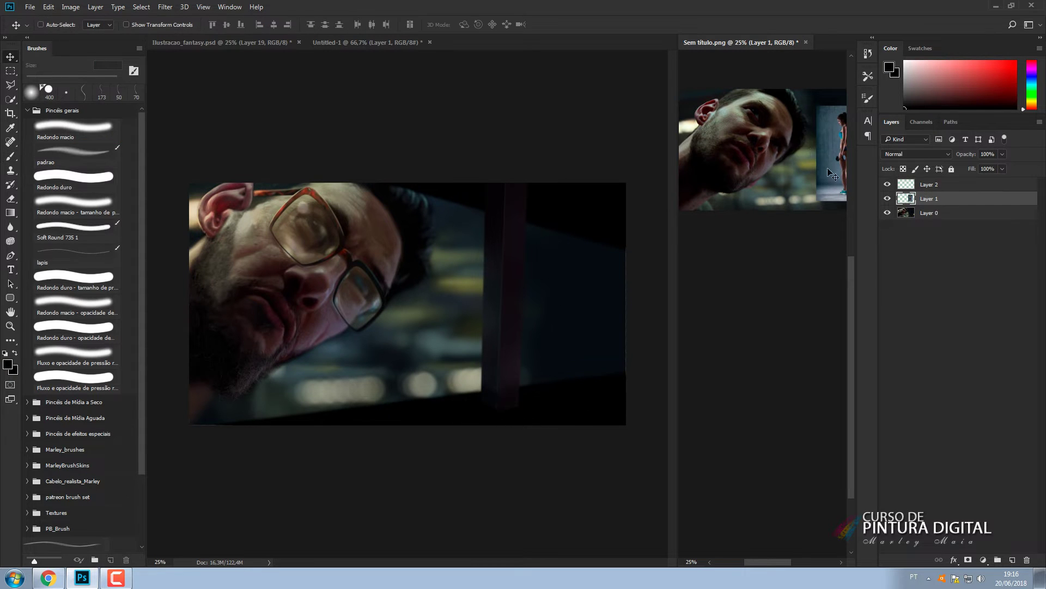
{"action": "left_click_drag", "start_coordinate": [828, 169], "coordinate": [747, 167]}
{"action": "key", "text": "ctrl+plus"}
{"action": "key", "text": "ctrl+plus"}
{"action": "key", "text": "ctrl+bracketleft"}
{"action": "key", "text": "ctrl+z"}
{"action": "key", "text": "ctrl+plus"}
{"action": "key", "text": "ctrl+plus"}
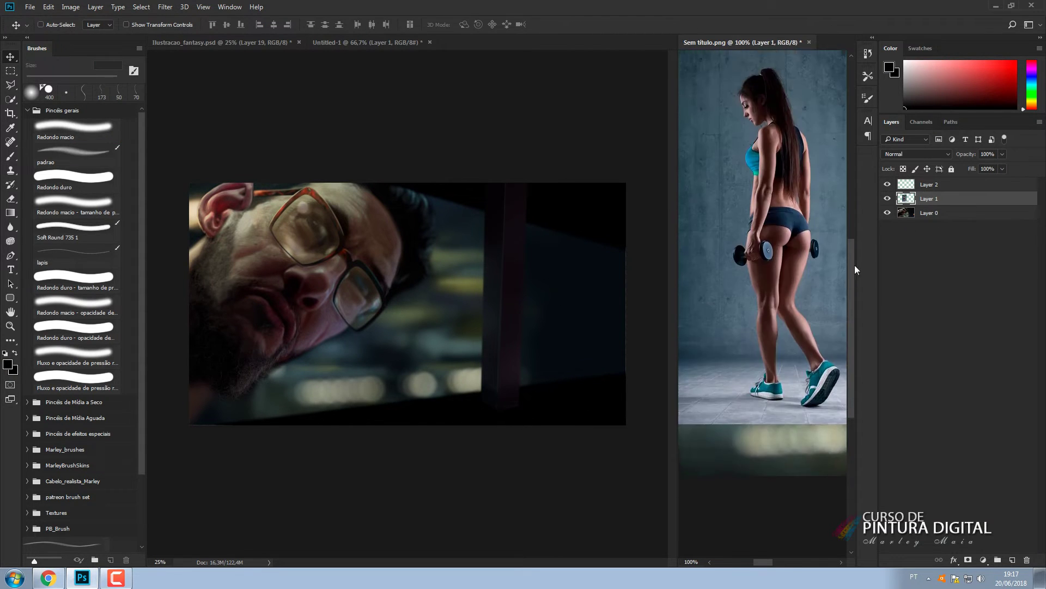
In Ilustracao_fantasy.psd, fill a rectangle over the canvas's right half with gray on a new layer and lower that layer's opacity.
{"action": "left_click_drag", "start_coordinate": [855, 265], "coordinate": [452, 266]}
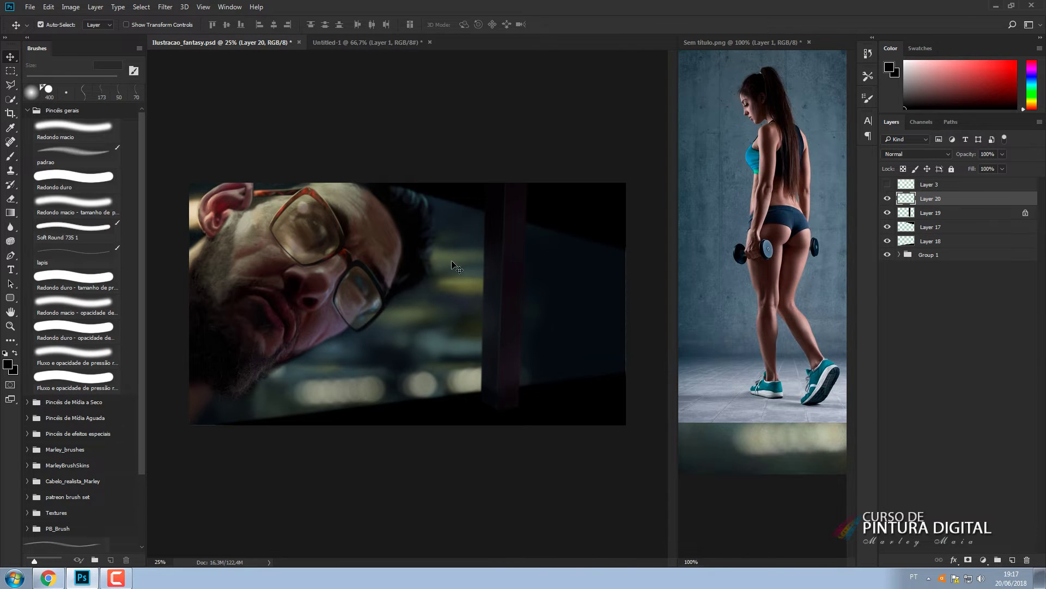
{"action": "key", "text": "b"}
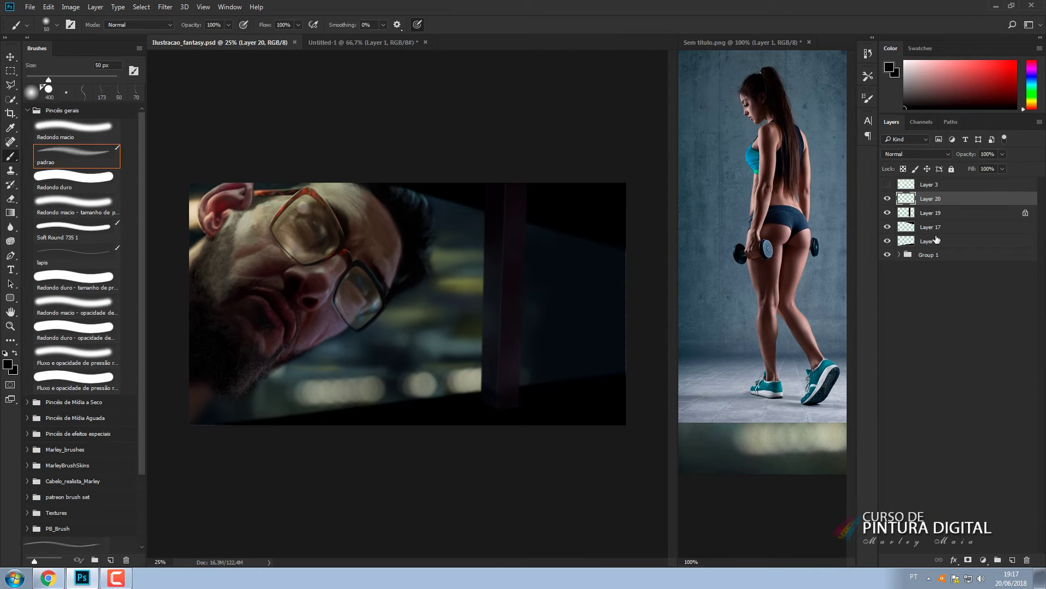
{"action": "key", "text": "m"}
{"action": "left_click_drag", "start_coordinate": [410, 174], "coordinate": [634, 433]}
{"action": "left_click", "coordinate": [15, 371]}
{"action": "left_click", "coordinate": [639, 276]}
{"action": "left_click", "coordinate": [895, 191]}
{"action": "key", "text": "ctrl+BackSpace"}
{"action": "key", "text": "ctrl+d"}
{"action": "left_click_drag", "start_coordinate": [967, 155], "coordinate": [955, 156]}
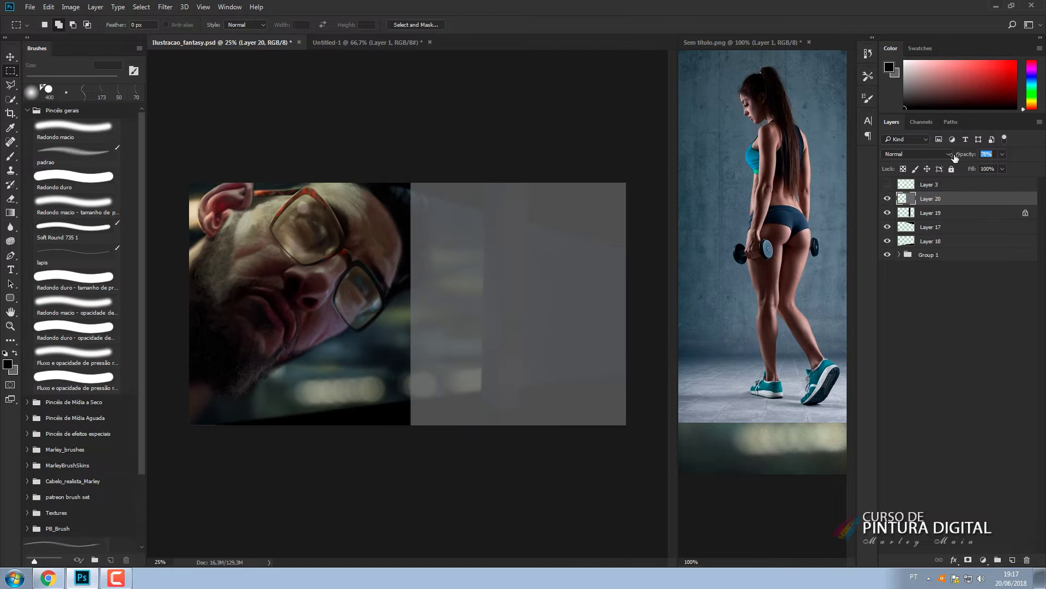
On another new layer, sketch the woman's head and upper body over the gray area with the padrao brush at 50 px in black.
{"action": "left_click", "coordinate": [1012, 560]}
{"action": "key", "text": "b"}
{"action": "left_click", "coordinate": [401, 199], "text": "alt"}
{"action": "key", "text": "bracketleft"}
{"action": "key", "text": "bracketleft"}
{"action": "key", "text": "bracketleft"}
{"action": "key", "text": "bracketleft"}
{"action": "left_click_drag", "start_coordinate": [511, 202], "coordinate": [511, 217]}
{"action": "mouse_move", "coordinate": [506, 200]}
{"action": "left_mouse_down"}
{"action": "mouse_move", "coordinate": [501, 233]}
{"action": "mouse_move", "coordinate": [527, 199]}
{"action": "left_mouse_up"}
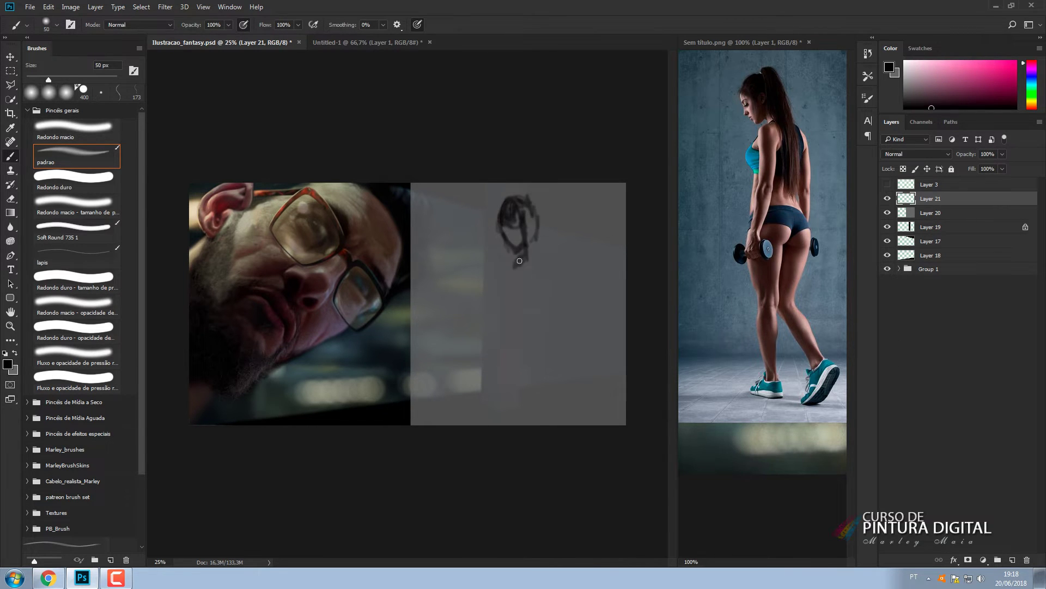
{"action": "left_click_drag", "start_coordinate": [512, 307], "coordinate": [509, 284]}
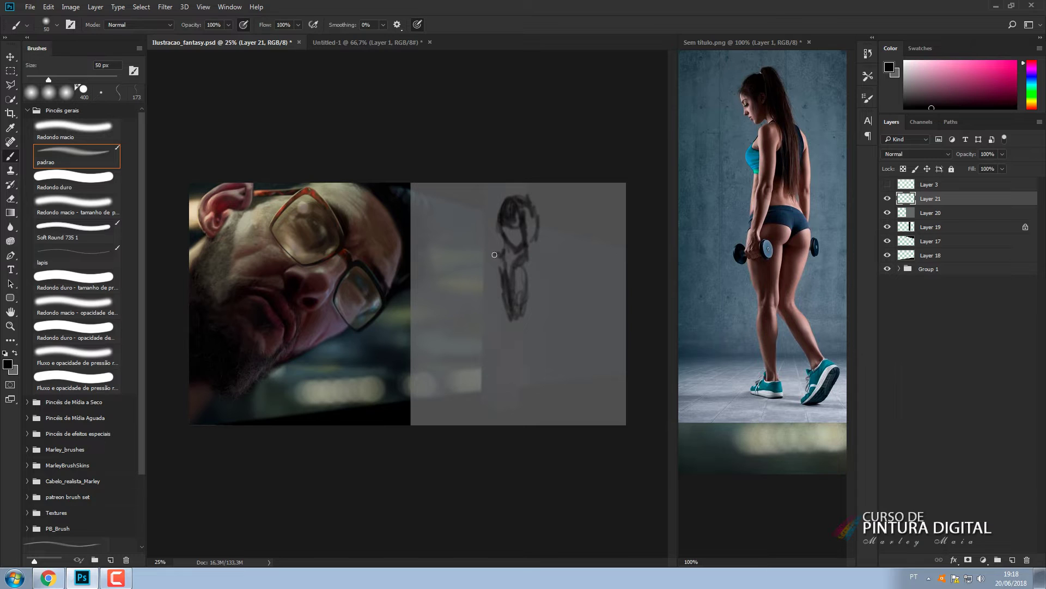
Sketch the woman's outer contours and scale the whole sketch down to leave room for the full legs.
{"action": "mouse_move", "coordinate": [520, 319]}
{"action": "left_mouse_down"}
{"action": "mouse_move", "coordinate": [553, 303]}
{"action": "mouse_move", "coordinate": [556, 330]}
{"action": "mouse_move", "coordinate": [513, 419]}
{"action": "left_mouse_up"}
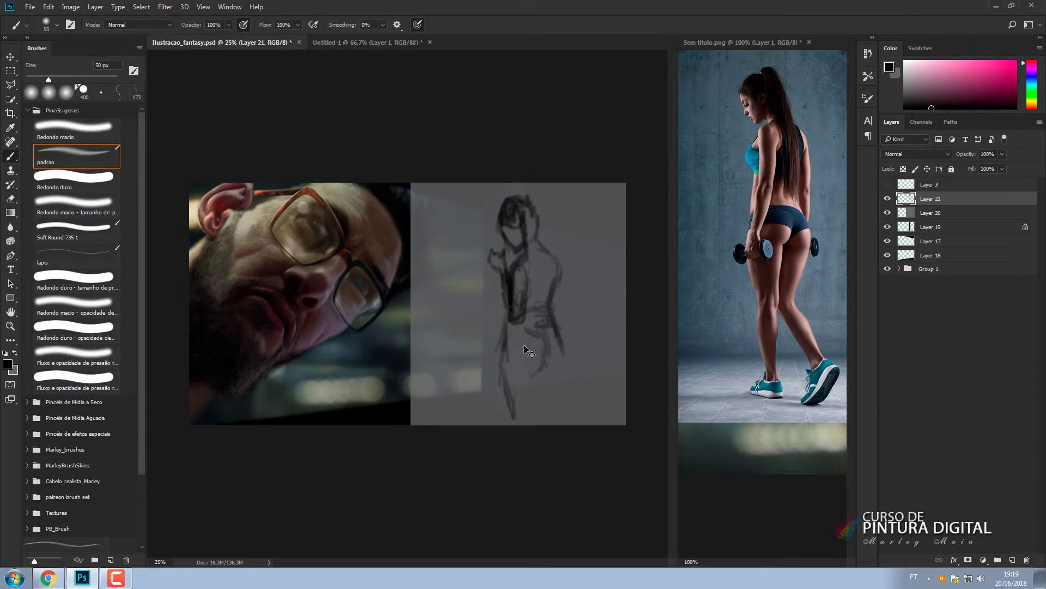
{"action": "key", "text": "ctrl+t"}
{"action": "left_click_drag", "start_coordinate": [574, 178], "coordinate": [559, 220]}
{"action": "left_click_drag", "start_coordinate": [554, 252], "coordinate": [547, 218]}
{"action": "key", "text": "Return"}
Sketch the figure's hips, thigh, calf and foot, extending the leg down to the canvas's lower edge.
{"action": "left_click_drag", "start_coordinate": [507, 318], "coordinate": [513, 351]}
{"action": "left_click_drag", "start_coordinate": [528, 333], "coordinate": [537, 303]}
{"action": "mouse_move", "coordinate": [543, 281]}
{"action": "left_mouse_down"}
{"action": "mouse_move", "coordinate": [508, 297]}
{"action": "mouse_move", "coordinate": [510, 344]}
{"action": "left_mouse_up"}
{"action": "left_click_drag", "start_coordinate": [528, 326], "coordinate": [510, 373]}
{"action": "mouse_move", "coordinate": [526, 355]}
{"action": "left_mouse_down"}
{"action": "mouse_move", "coordinate": [507, 396]}
{"action": "mouse_move", "coordinate": [519, 381]}
{"action": "mouse_move", "coordinate": [514, 408]}
{"action": "left_mouse_up"}
{"action": "left_click_drag", "start_coordinate": [524, 366], "coordinate": [515, 414]}
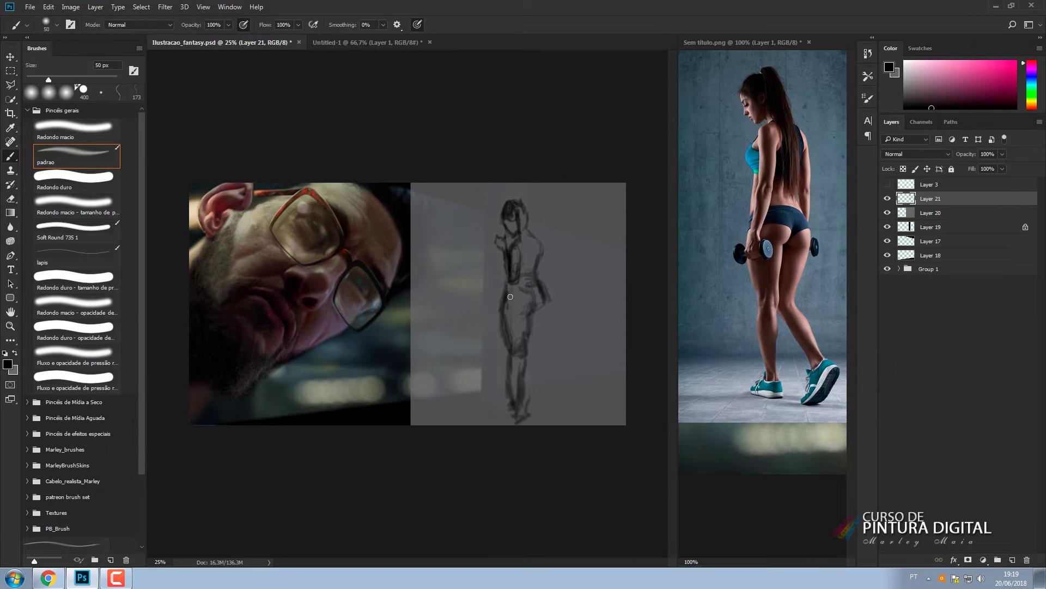
{"action": "left_click_drag", "start_coordinate": [510, 297], "coordinate": [506, 321]}
Lasso the lower body of the sketch, warp it slightly upward and deselect it.
{"action": "key", "text": "l"}
{"action": "mouse_move", "coordinate": [556, 276]}
{"action": "left_mouse_down"}
{"action": "mouse_move", "coordinate": [579, 350]}
{"action": "mouse_move", "coordinate": [556, 275]}
{"action": "left_mouse_up"}
{"action": "key", "text": "ctrl+t"}
{"action": "right_click", "coordinate": [521, 360]}
{"action": "left_click", "coordinate": [541, 442]}
{"action": "left_click_drag", "start_coordinate": [482, 354], "coordinate": [483, 342]}
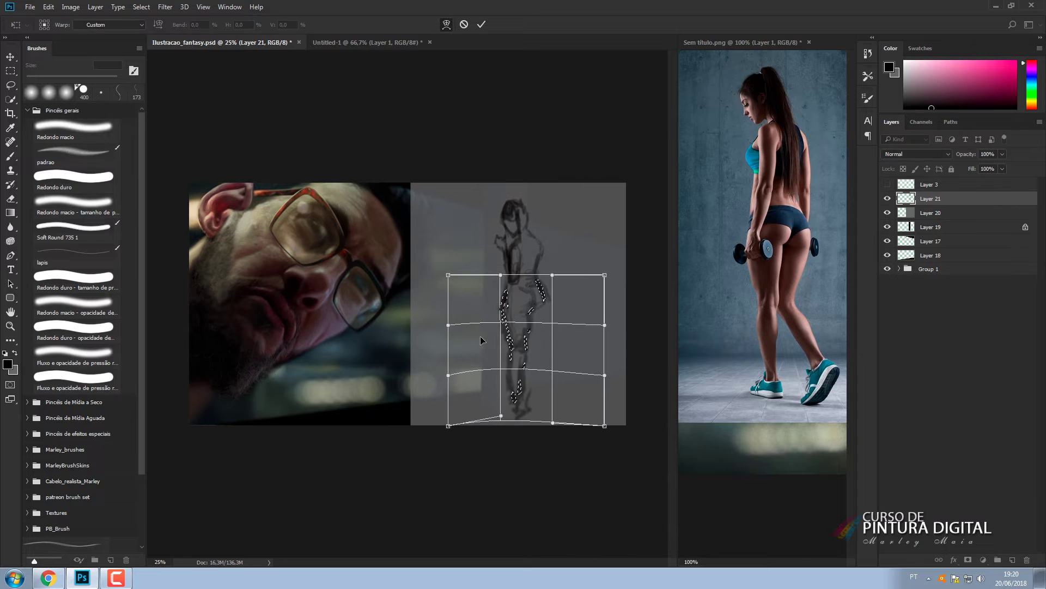
{"action": "left_click_drag", "start_coordinate": [566, 348], "coordinate": [562, 333]}
{"action": "key", "text": "Return"}
{"action": "key", "text": "ctrl+d"}
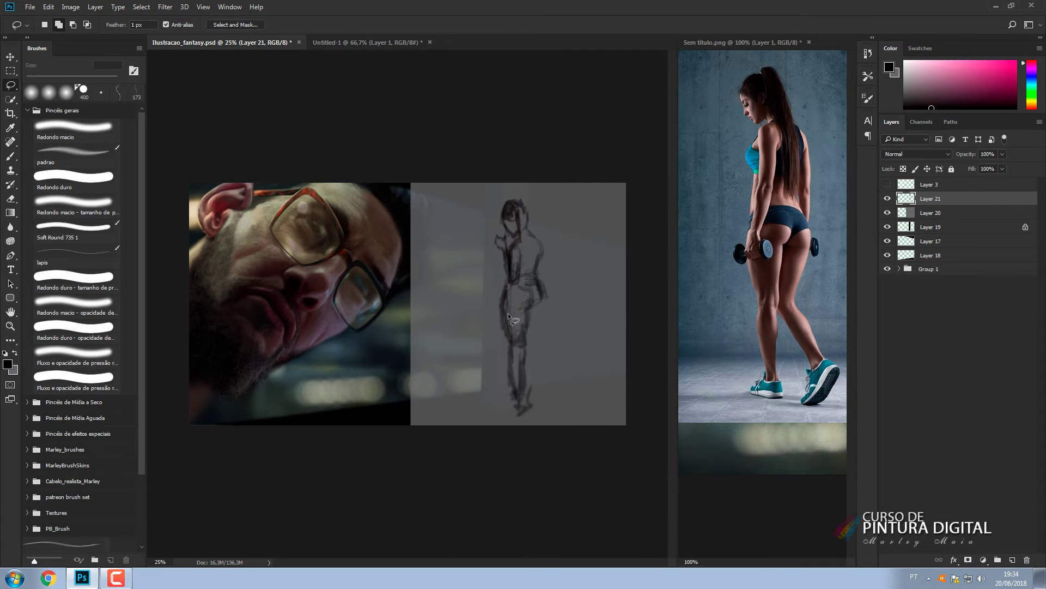
Sketch the rear leg and foot stepping back, and erase stray lines along the front thigh.
{"action": "key", "text": "b"}
{"action": "mouse_move", "coordinate": [540, 297]}
{"action": "left_mouse_down"}
{"action": "mouse_move", "coordinate": [528, 348]}
{"action": "mouse_move", "coordinate": [546, 366]}
{"action": "mouse_move", "coordinate": [551, 405]}
{"action": "mouse_move", "coordinate": [562, 407]}
{"action": "mouse_move", "coordinate": [542, 416]}
{"action": "mouse_move", "coordinate": [525, 394]}
{"action": "mouse_move", "coordinate": [510, 410]}
{"action": "mouse_move", "coordinate": [524, 388]}
{"action": "left_mouse_up"}
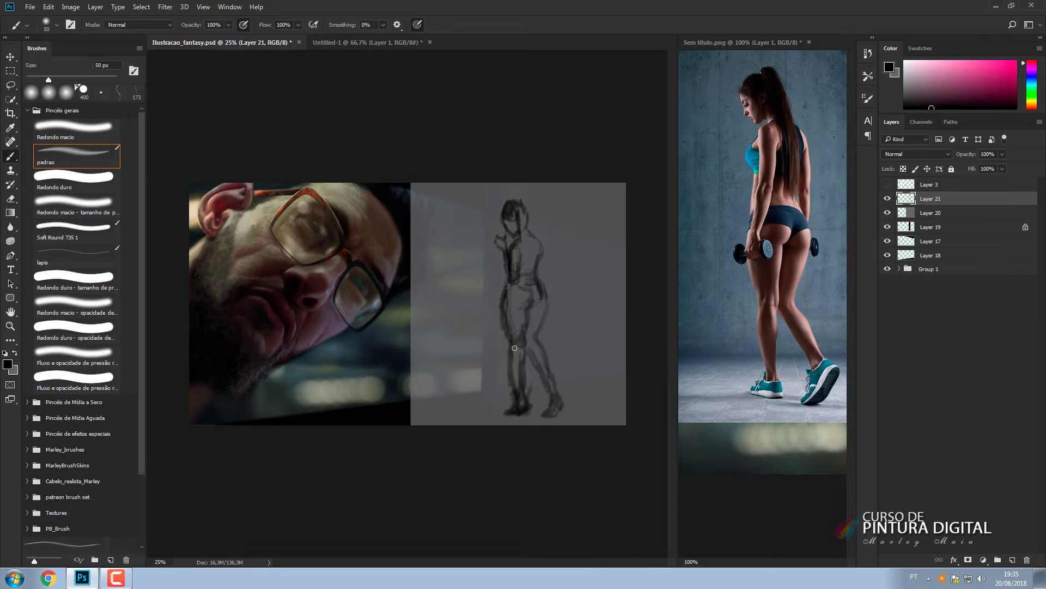
{"action": "key", "text": "e"}
{"action": "key", "text": "bracketright"}
{"action": "key", "text": "bracketright"}
{"action": "key", "text": "bracketright"}
{"action": "key", "text": "bracketright"}
{"action": "key", "text": "bracketleft"}
{"action": "key", "text": "bracketleft"}
{"action": "key", "text": "bracketleft"}
{"action": "key", "text": "bracketleft"}
{"action": "key", "text": "bracketleft"}
{"action": "key", "text": "bracketleft"}
{"action": "key", "text": "bracketleft"}
{"action": "key", "text": "bracketleft"}
{"action": "key", "text": "bracketleft"}
{"action": "key", "text": "bracketleft"}
{"action": "key", "text": "bracketleft"}
{"action": "key", "text": "bracketleft"}
{"action": "key", "text": "bracketleft"}
{"action": "key", "text": "bracketleft"}
{"action": "key", "text": "bracketleft"}
{"action": "key", "text": "bracketleft"}
{"action": "left_click_drag", "start_coordinate": [503, 285], "coordinate": [506, 335]}
Strengthen the contour of the lower back and buttocks with the brush.
{"action": "key", "text": "b"}
{"action": "mouse_move", "coordinate": [530, 282]}
{"action": "left_mouse_down"}
{"action": "mouse_move", "coordinate": [539, 302]}
{"action": "mouse_move", "coordinate": [533, 260]}
{"action": "mouse_move", "coordinate": [538, 275]}
{"action": "left_mouse_up"}
{"action": "key", "text": "e"}
Sketch long wavy hair strands blowing behind the woman's head.
{"action": "key", "text": "b"}
{"action": "mouse_move", "coordinate": [516, 199]}
{"action": "left_mouse_down"}
{"action": "mouse_move", "coordinate": [563, 203]}
{"action": "mouse_move", "coordinate": [533, 219]}
{"action": "left_mouse_up"}
{"action": "mouse_move", "coordinate": [529, 226]}
{"action": "left_mouse_down"}
{"action": "mouse_move", "coordinate": [579, 196]}
{"action": "mouse_move", "coordinate": [562, 250]}
{"action": "left_mouse_up"}
{"action": "mouse_move", "coordinate": [531, 223]}
{"action": "left_mouse_down"}
{"action": "mouse_move", "coordinate": [594, 216]}
{"action": "mouse_move", "coordinate": [513, 231]}
{"action": "mouse_move", "coordinate": [569, 249]}
{"action": "left_mouse_up"}
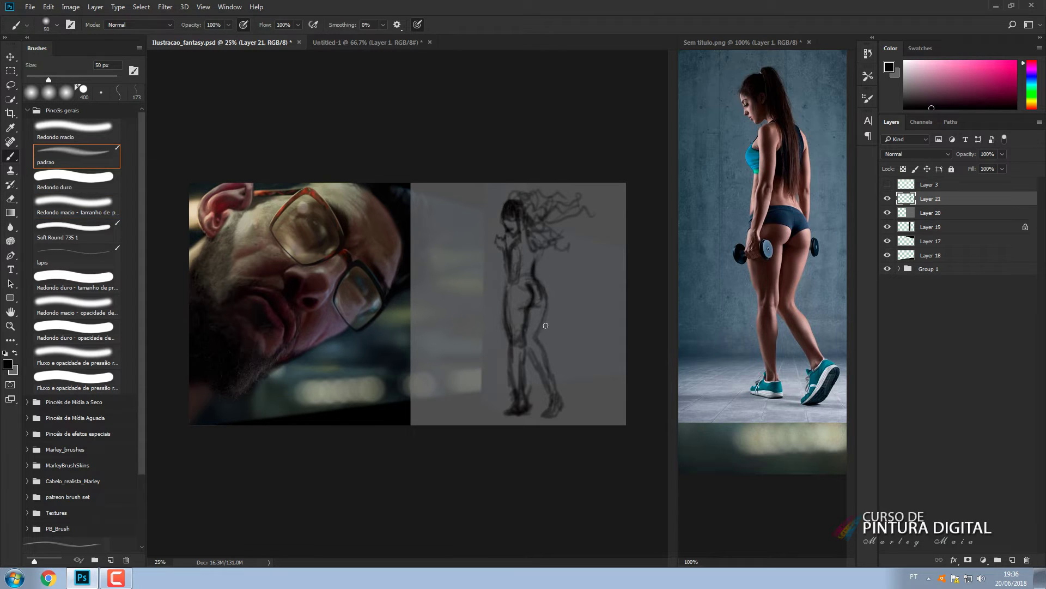
Darken and refine the knees, calves, feet and back contour of the figure sketch.
{"action": "mouse_move", "coordinate": [530, 353]}
{"action": "left_mouse_down"}
{"action": "mouse_move", "coordinate": [566, 396]}
{"action": "mouse_move", "coordinate": [556, 400]}
{"action": "mouse_move", "coordinate": [568, 403]}
{"action": "mouse_move", "coordinate": [562, 386]}
{"action": "mouse_move", "coordinate": [563, 425]}
{"action": "mouse_move", "coordinate": [537, 355]}
{"action": "left_mouse_up"}
{"action": "key", "text": "e"}
{"action": "key", "text": "b"}
{"action": "key", "text": "e"}
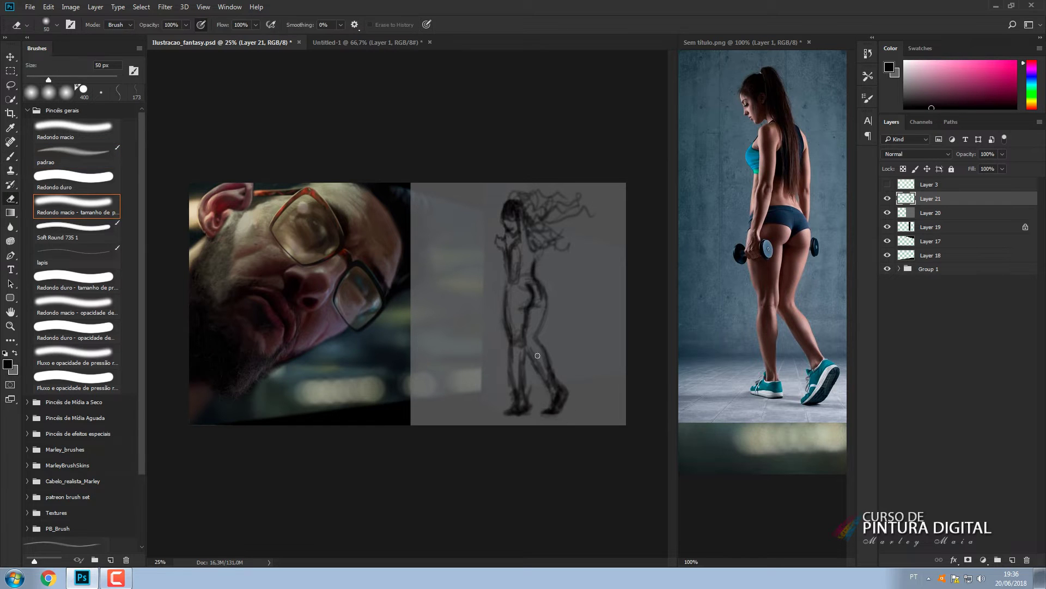
{"action": "key", "text": "b"}
{"action": "mouse_move", "coordinate": [522, 411]}
{"action": "left_mouse_down"}
{"action": "mouse_move", "coordinate": [513, 415]}
{"action": "mouse_move", "coordinate": [527, 416]}
{"action": "left_mouse_up"}
{"action": "key", "text": "e"}
{"action": "key", "text": "b"}
{"action": "left_click_drag", "start_coordinate": [521, 405], "coordinate": [513, 407]}
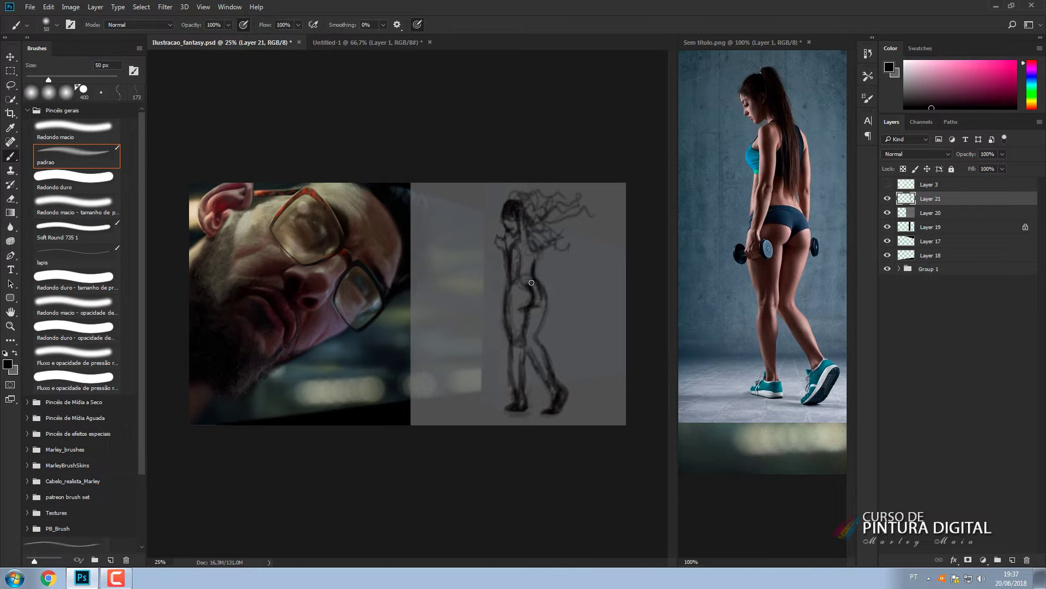
{"action": "left_click_drag", "start_coordinate": [532, 282], "coordinate": [526, 249]}
{"action": "left_click_drag", "start_coordinate": [525, 362], "coordinate": [524, 398]}
Lower the sketch layer's opacity to a faint guide and add a new layer above it for painting.
{"action": "key", "text": "ctrl+plus"}
{"action": "key", "text": "ctrl+plus"}
{"action": "left_click_drag", "start_coordinate": [966, 154], "coordinate": [924, 154]}
{"action": "left_click", "coordinate": [1012, 560]}
{"action": "left_click_drag", "start_coordinate": [598, 240], "coordinate": [509, 280]}
Sample a dark tone from the reference woman's head and block in the hair around the face with dark reddish brown.
{"action": "left_click", "coordinate": [751, 92], "text": "alt"}
{"action": "key", "text": "bracketright"}
{"action": "key", "text": "bracketright"}
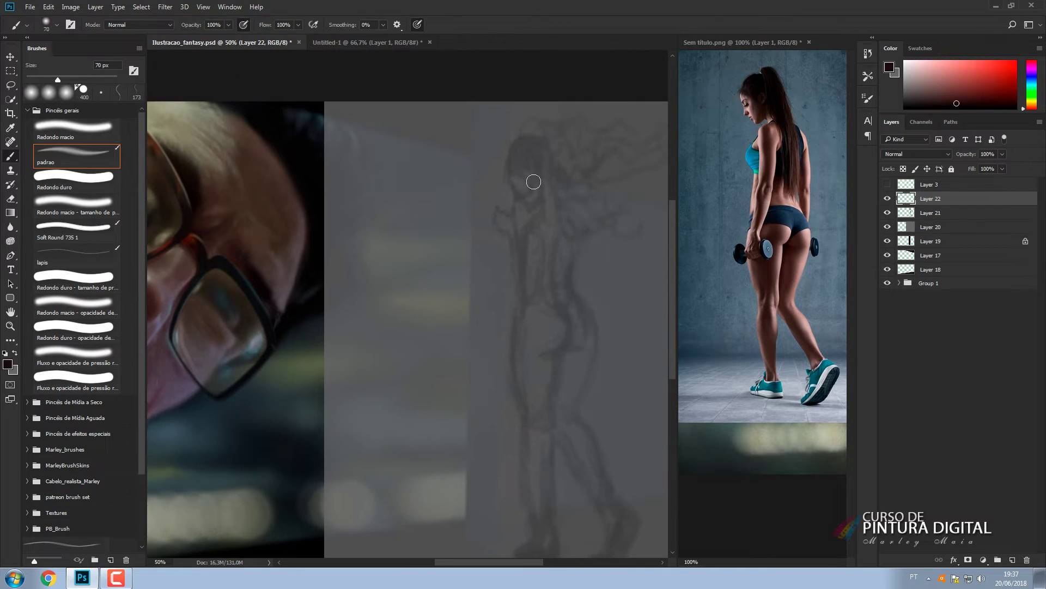
{"action": "key", "text": "bracketleft"}
{"action": "key", "text": "bracketleft"}
{"action": "mouse_move", "coordinate": [534, 181]}
{"action": "left_mouse_down"}
{"action": "mouse_move", "coordinate": [535, 194]}
{"action": "mouse_move", "coordinate": [509, 163]}
{"action": "mouse_move", "coordinate": [519, 158]}
{"action": "mouse_move", "coordinate": [546, 206]}
{"action": "mouse_move", "coordinate": [541, 216]}
{"action": "mouse_move", "coordinate": [544, 194]}
{"action": "mouse_move", "coordinate": [517, 196]}
{"action": "left_mouse_up"}
{"action": "key", "text": "bracketright"}
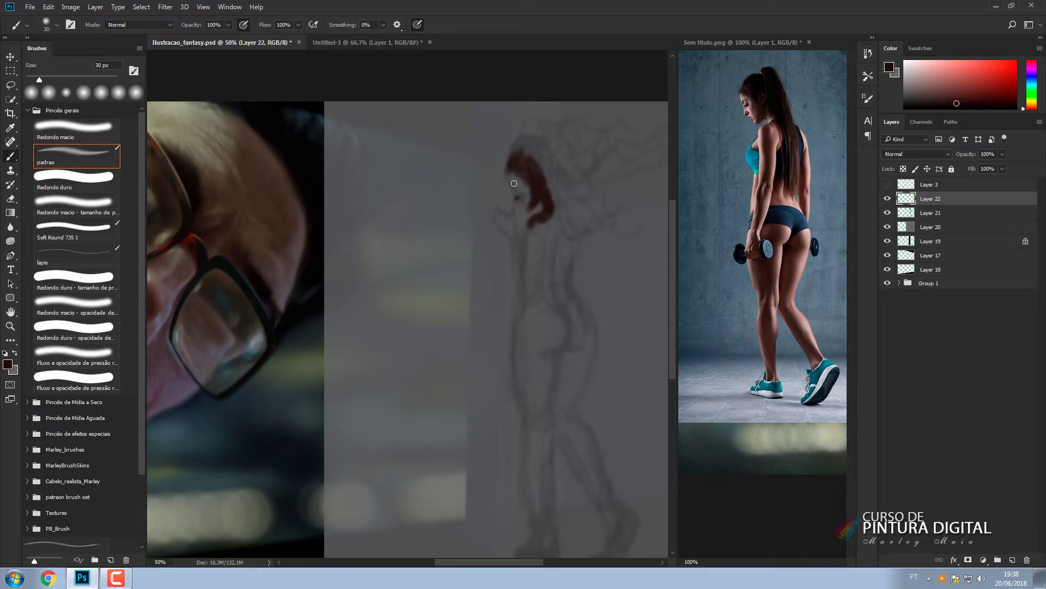
Paint the base tones and dark features of the face using skin and shadow colors sampled from the painted head.
{"action": "key", "text": "bracketleft"}
{"action": "key", "text": "bracketright"}
{"action": "mouse_move", "coordinate": [535, 204]}
{"action": "left_mouse_down"}
{"action": "mouse_move", "coordinate": [547, 170]}
{"action": "mouse_move", "coordinate": [532, 165]}
{"action": "mouse_move", "coordinate": [542, 165]}
{"action": "mouse_move", "coordinate": [528, 201]}
{"action": "mouse_move", "coordinate": [510, 180]}
{"action": "left_mouse_up"}
{"action": "left_click", "coordinate": [531, 188], "text": "alt"}
{"action": "key", "text": "bracketleft"}
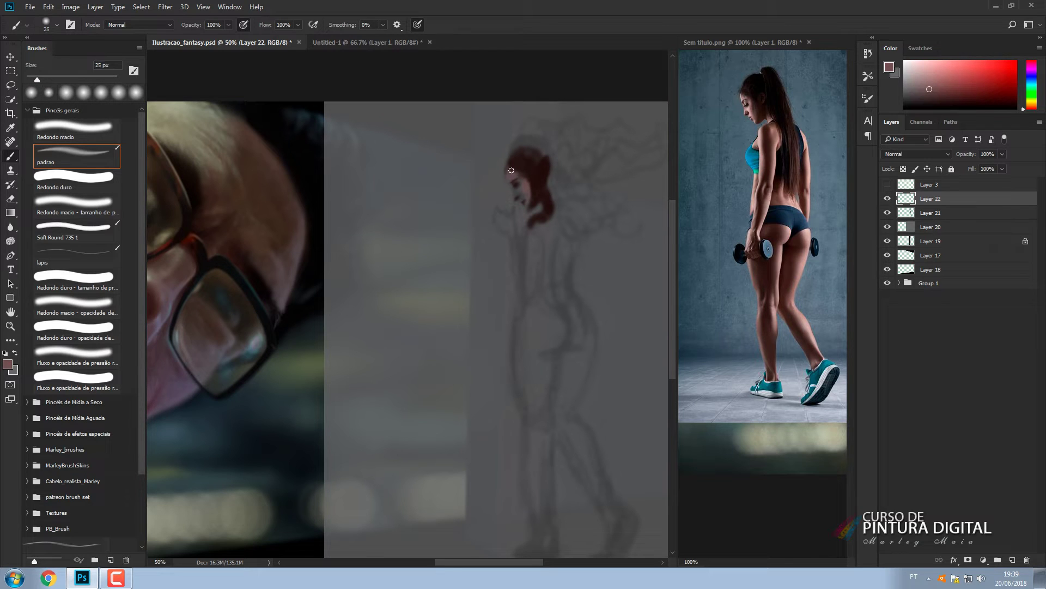
{"action": "key", "text": "bracketleft"}
{"action": "left_click", "coordinate": [520, 183], "text": "alt"}
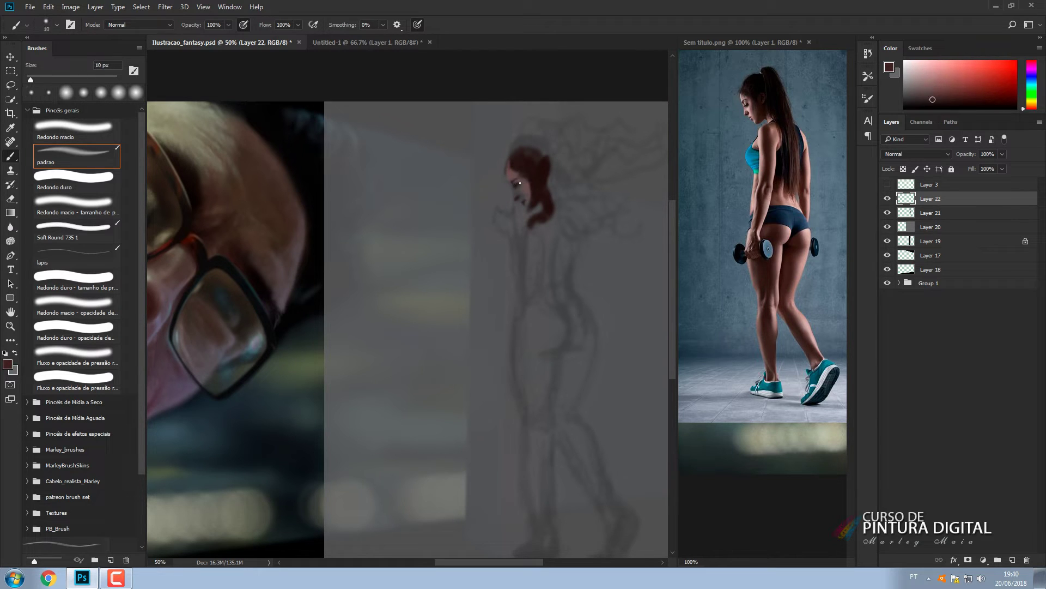
Sample a lighter skin tone from the cheek and refine the facial features with a brush reduced to 10 px.
{"action": "key", "text": "bracketright"}
{"action": "key", "text": "bracketright"}
{"action": "key", "text": "bracketright"}
{"action": "key", "text": "bracketright"}
{"action": "key", "text": "bracketright"}
{"action": "key", "text": "bracketright"}
{"action": "key", "text": "bracketright"}
{"action": "left_click", "coordinate": [524, 193], "text": "alt"}
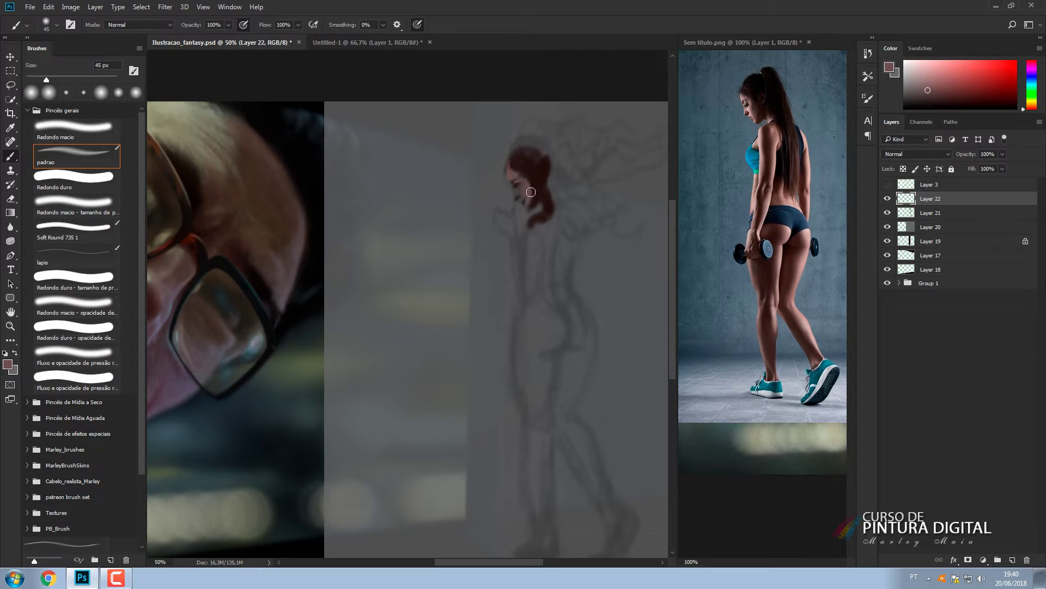
{"action": "key", "text": "bracketleft"}
{"action": "key", "text": "bracketleft"}
{"action": "key", "text": "bracketleft"}
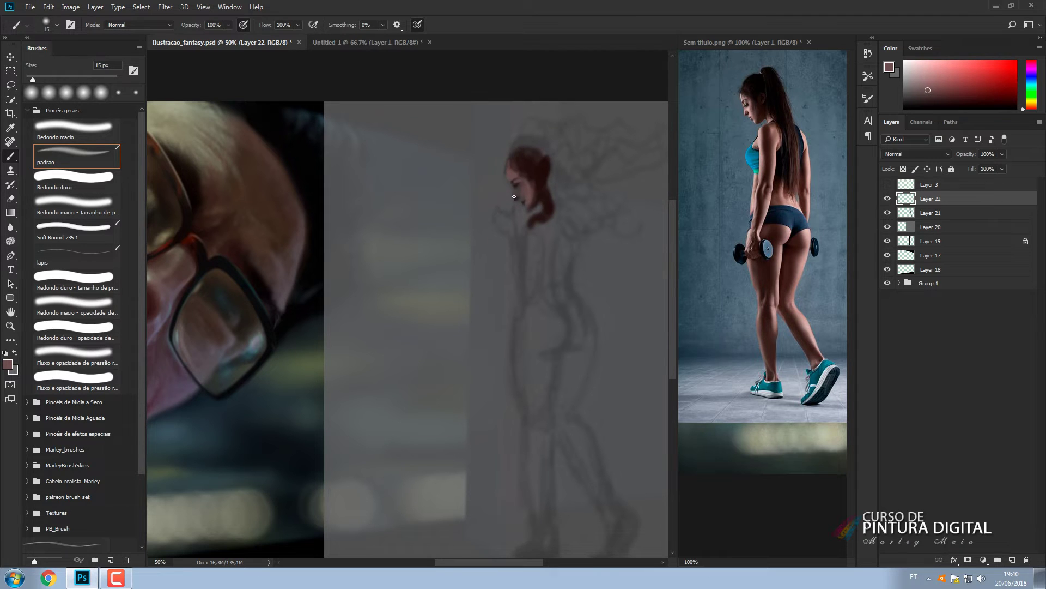
{"action": "key", "text": "bracketleft"}
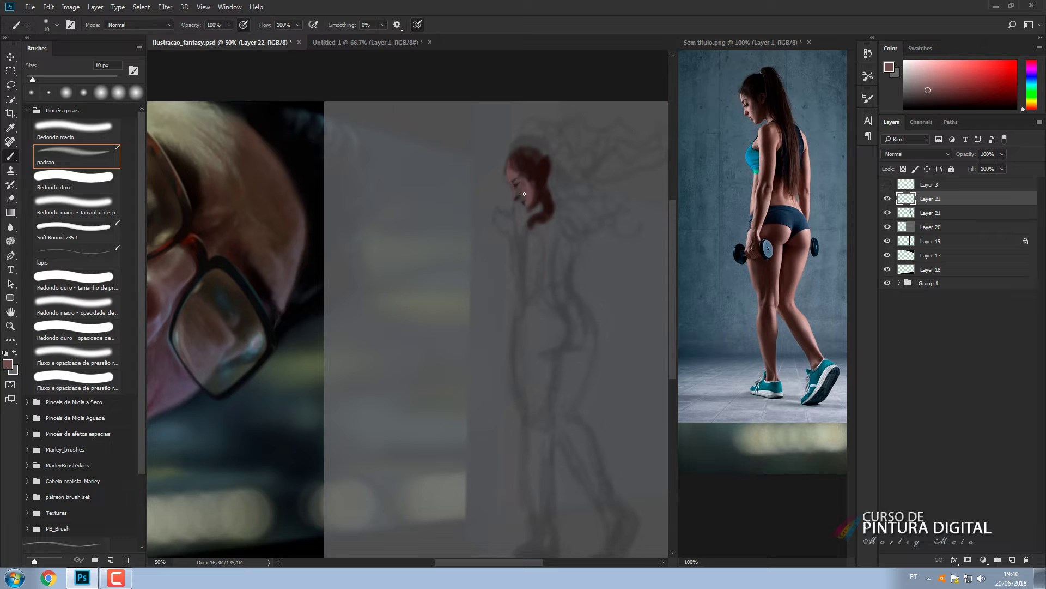
Enlarge the brush and block in the upper arm with a reddish skin tone from the shoulder to the elbow.
{"action": "key", "text": "bracketright"}
{"action": "key", "text": "bracketright"}
{"action": "key", "text": "bracketright"}
{"action": "key", "text": "bracketright"}
{"action": "key", "text": "bracketright"}
{"action": "key", "text": "bracketright"}
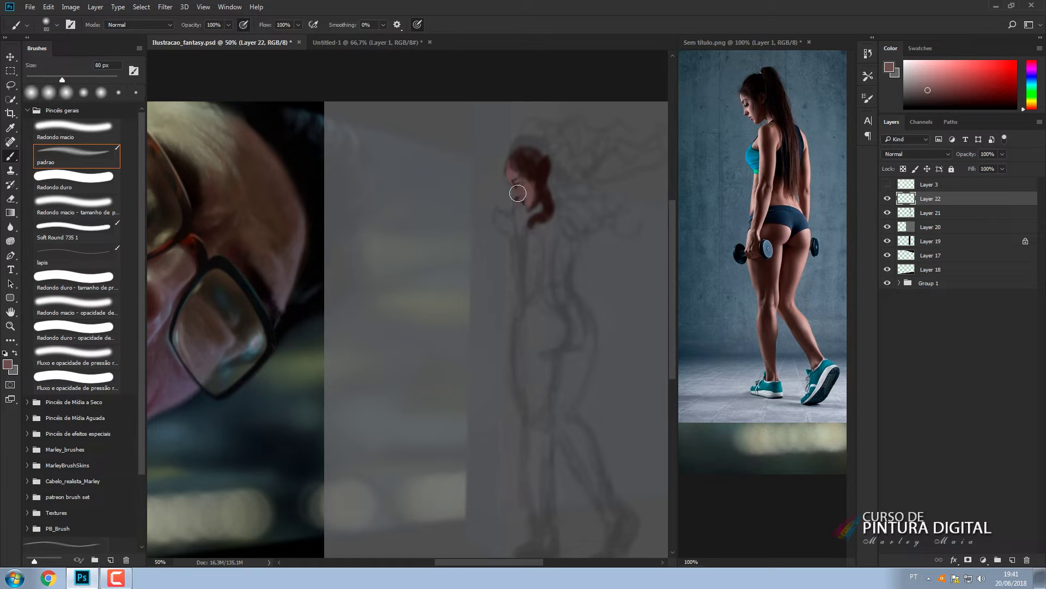
{"action": "mouse_move", "coordinate": [546, 209]}
{"action": "left_mouse_down"}
{"action": "mouse_move", "coordinate": [525, 242]}
{"action": "mouse_move", "coordinate": [543, 227]}
{"action": "mouse_move", "coordinate": [530, 293]}
{"action": "left_mouse_up"}
Sample a dark tone from the hair lock and paint the forearm and raised hand with a 45 px brush.
{"action": "left_click", "coordinate": [545, 218], "text": "alt"}
{"action": "key", "text": "bracketright"}
{"action": "key", "text": "bracketright"}
{"action": "key", "text": "bracketright"}
{"action": "key", "text": "bracketright"}
{"action": "key", "text": "bracketright"}
{"action": "key", "text": "bracketright"}
{"action": "key", "text": "bracketleft"}
{"action": "key", "text": "bracketleft"}
{"action": "key", "text": "bracketleft"}
{"action": "key", "text": "bracketleft"}
{"action": "key", "text": "bracketleft"}
{"action": "key", "text": "bracketleft"}
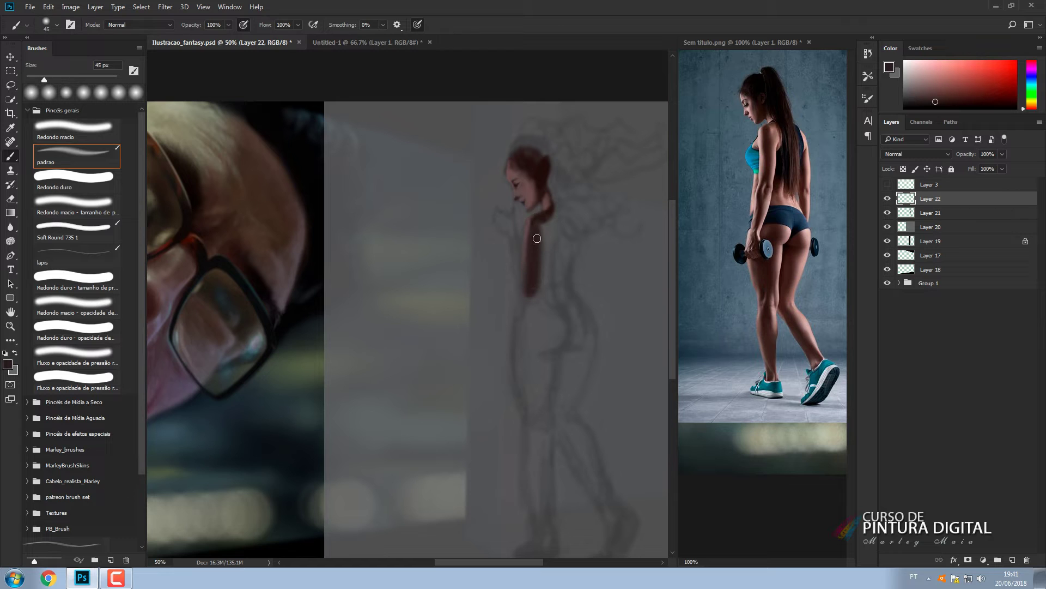
{"action": "mouse_move", "coordinate": [535, 236]}
{"action": "left_mouse_down"}
{"action": "mouse_move", "coordinate": [531, 267]}
{"action": "mouse_move", "coordinate": [553, 238]}
{"action": "mouse_move", "coordinate": [510, 271]}
{"action": "mouse_move", "coordinate": [530, 298]}
{"action": "mouse_move", "coordinate": [517, 225]}
{"action": "mouse_move", "coordinate": [502, 215]}
{"action": "mouse_move", "coordinate": [521, 245]}
{"action": "mouse_move", "coordinate": [492, 224]}
{"action": "left_mouse_up"}
Block in the shoulder, back and torso in reddish brown and shape the arm, varying the brush size as needed.
{"action": "key", "text": "bracketright"}
{"action": "key", "text": "bracketright"}
{"action": "key", "text": "bracketright"}
{"action": "key", "text": "bracketright"}
{"action": "key", "text": "bracketright"}
{"action": "key", "text": "bracketright"}
{"action": "key", "text": "bracketright"}
{"action": "key", "text": "bracketright"}
{"action": "key", "text": "bracketleft"}
{"action": "key", "text": "bracketleft"}
{"action": "key", "text": "bracketleft"}
{"action": "key", "text": "bracketleft"}
{"action": "key", "text": "bracketleft"}
{"action": "key", "text": "bracketleft"}
{"action": "key", "text": "bracketleft"}
{"action": "key", "text": "bracketleft"}
{"action": "key", "text": "bracketleft"}
{"action": "key", "text": "bracketleft"}
{"action": "key", "text": "bracketright"}
{"action": "key", "text": "bracketright"}
{"action": "key", "text": "bracketleft"}
{"action": "key", "text": "bracketleft"}
{"action": "key", "text": "bracketleft"}
{"action": "key", "text": "bracketleft"}
{"action": "key", "text": "bracketright"}
{"action": "key", "text": "bracketright"}
{"action": "key", "text": "bracketleft"}
{"action": "key", "text": "bracketright"}
{"action": "key", "text": "bracketright"}
{"action": "key", "text": "bracketright"}
{"action": "key", "text": "bracketright"}
{"action": "key", "text": "bracketright"}
{"action": "key", "text": "bracketleft"}
{"action": "key", "text": "bracketleft"}
{"action": "key", "text": "bracketleft"}
{"action": "key", "text": "bracketleft"}
{"action": "key", "text": "bracketleft"}
{"action": "key", "text": "bracketleft"}
{"action": "key", "text": "bracketright"}
{"action": "key", "text": "bracketright"}
Refine the edges of the raised arm, hand and back by alternating between erasing and painting.
{"action": "key", "text": "e"}
{"action": "key", "text": "b"}
{"action": "key", "text": "e"}
{"action": "key", "text": "b"}
Sample a dark reddish brown from the man's brow and block in the woman's front thigh from hip to knee.
{"action": "left_click", "coordinate": [230, 251], "text": "alt"}
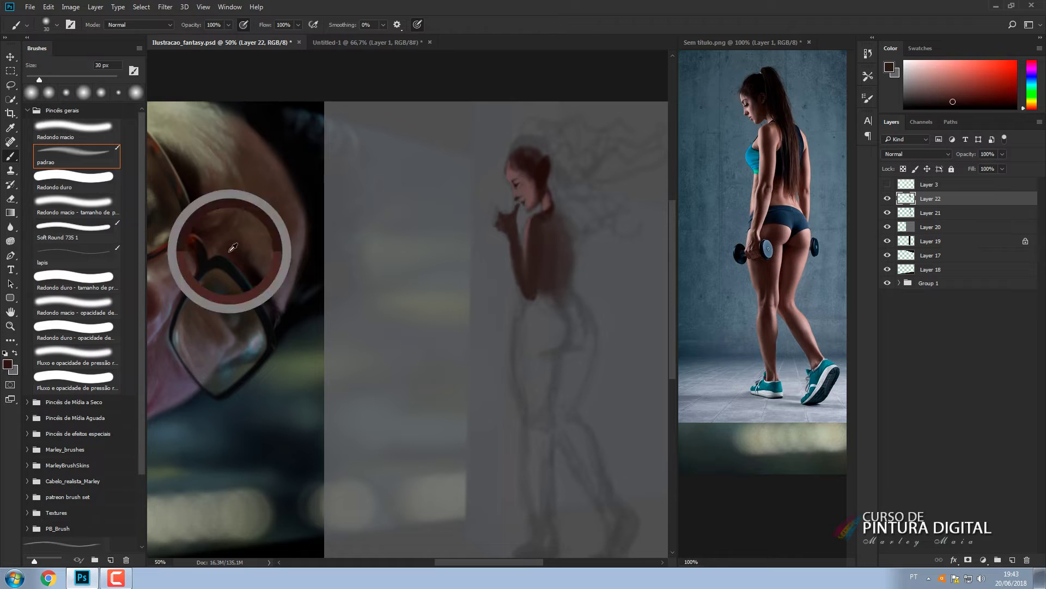
{"action": "key", "text": "bracketright"}
{"action": "key", "text": "bracketright"}
{"action": "key", "text": "bracketright"}
{"action": "key", "text": "bracketright"}
{"action": "key", "text": "bracketright"}
{"action": "key", "text": "bracketright"}
{"action": "key", "text": "bracketright"}
{"action": "key", "text": "bracketright"}
{"action": "left_click_drag", "start_coordinate": [532, 194], "coordinate": [528, 186]}
{"action": "key", "text": "bracketleft"}
{"action": "key", "text": "bracketleft"}
{"action": "mouse_move", "coordinate": [528, 177]}
{"action": "left_mouse_down"}
{"action": "mouse_move", "coordinate": [525, 168]}
{"action": "mouse_move", "coordinate": [528, 267]}
{"action": "mouse_move", "coordinate": [548, 305]}
{"action": "mouse_move", "coordinate": [534, 416]}
{"action": "left_mouse_up"}
Enlarge the brush to 125 px and fill out the front thigh down to the knee.
{"action": "key", "text": "bracketright"}
{"action": "key", "text": "bracketright"}
{"action": "key", "text": "bracketright"}
{"action": "key", "text": "bracketleft"}
{"action": "key", "text": "bracketleft"}
{"action": "key", "text": "bracketleft"}
{"action": "key", "text": "bracketleft"}
{"action": "key", "text": "bracketright"}
{"action": "key", "text": "bracketright"}
{"action": "key", "text": "bracketright"}
{"action": "key", "text": "bracketright"}
{"action": "key", "text": "bracketright"}
{"action": "key", "text": "bracketright"}
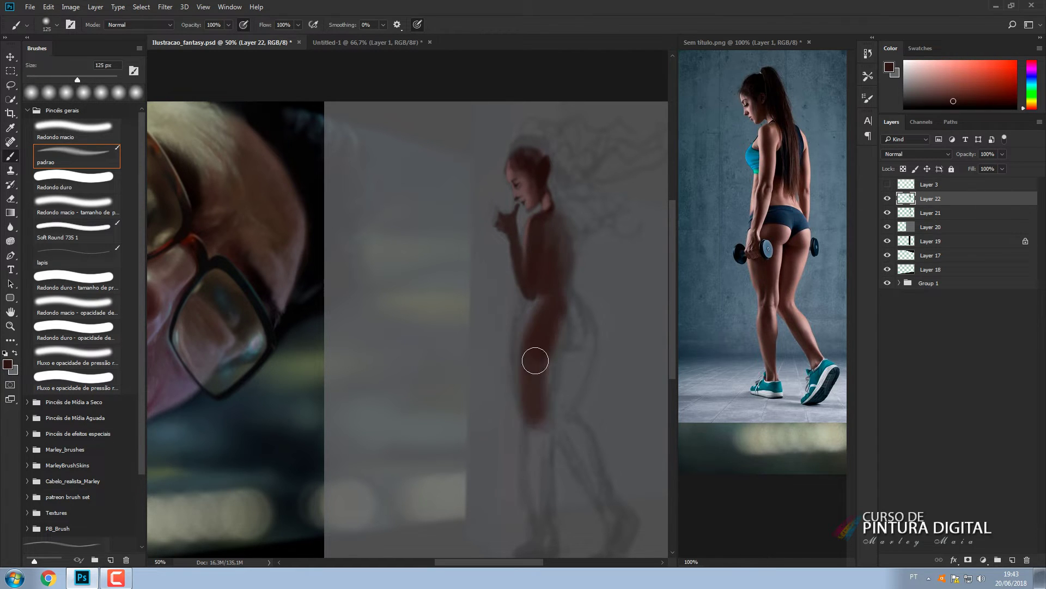
{"action": "left_click_drag", "start_coordinate": [535, 360], "coordinate": [537, 416]}
Block in the buttock and rear leg down to the ankle with a larger brush.
{"action": "key", "text": "bracketright"}
{"action": "key", "text": "bracketright"}
{"action": "mouse_move", "coordinate": [577, 355]}
{"action": "left_mouse_down"}
{"action": "mouse_move", "coordinate": [569, 412]}
{"action": "mouse_move", "coordinate": [583, 469]}
{"action": "left_mouse_up"}
Reduce the brush to 80 px and paint the rear foot, the front lower leg and the front foot.
{"action": "key", "text": "bracketleft"}
{"action": "key", "text": "bracketleft"}
{"action": "key", "text": "bracketleft"}
{"action": "key", "text": "bracketleft"}
{"action": "key", "text": "bracketleft"}
{"action": "scroll", "coordinate": [630, 346], "scroll_direction": "down", "scroll_amount": 2}
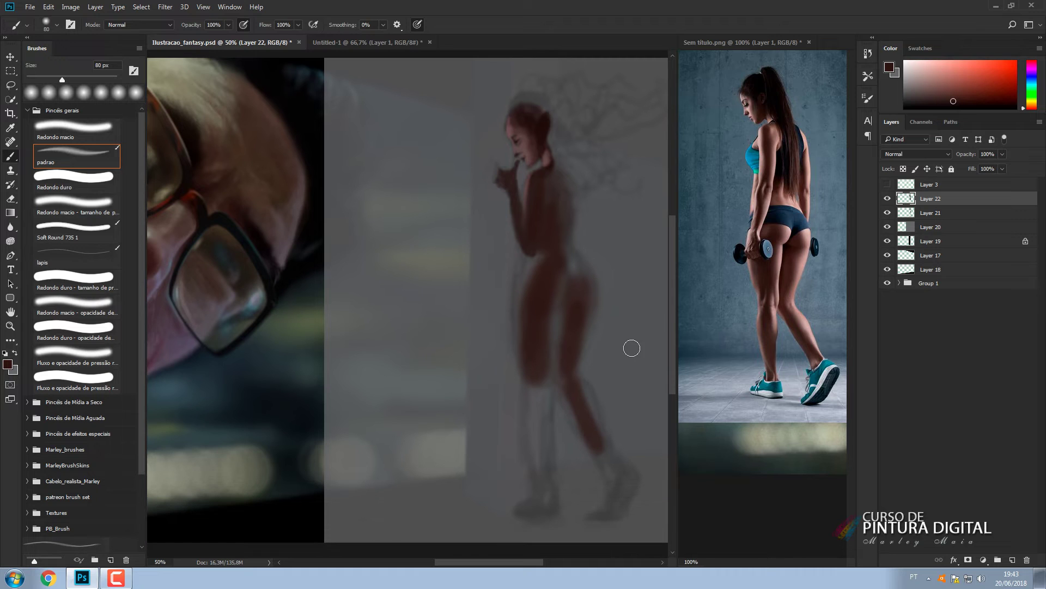
{"action": "mouse_move", "coordinate": [612, 380]}
{"action": "left_mouse_down"}
{"action": "mouse_move", "coordinate": [599, 493]}
{"action": "mouse_move", "coordinate": [613, 473]}
{"action": "mouse_move", "coordinate": [594, 504]}
{"action": "left_mouse_up"}
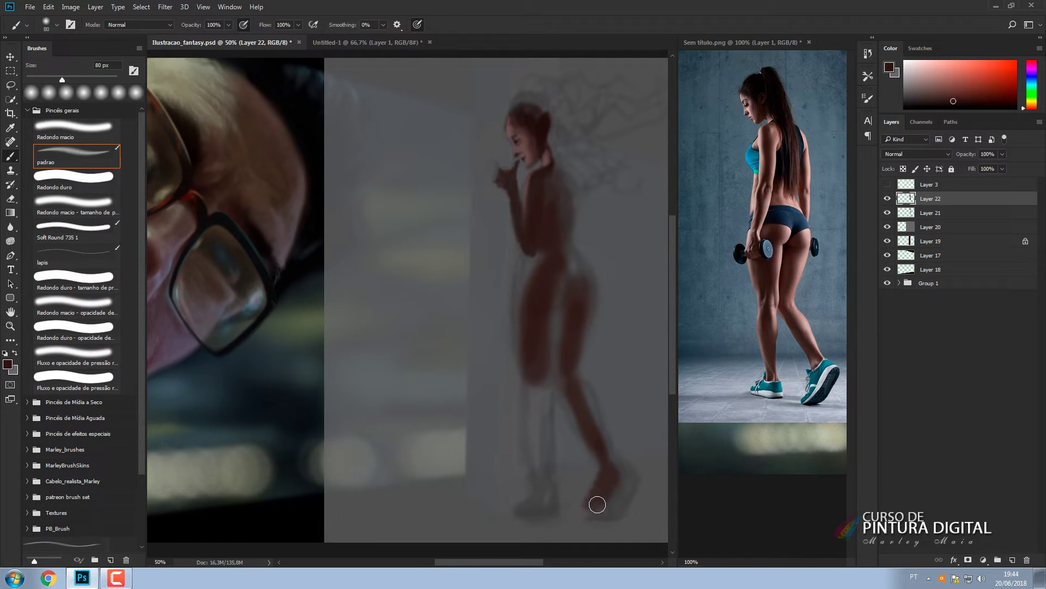
{"action": "mouse_move", "coordinate": [539, 384]}
{"action": "left_mouse_down"}
{"action": "mouse_move", "coordinate": [532, 418]}
{"action": "mouse_move", "coordinate": [547, 500]}
{"action": "mouse_move", "coordinate": [533, 505]}
{"action": "left_mouse_up"}
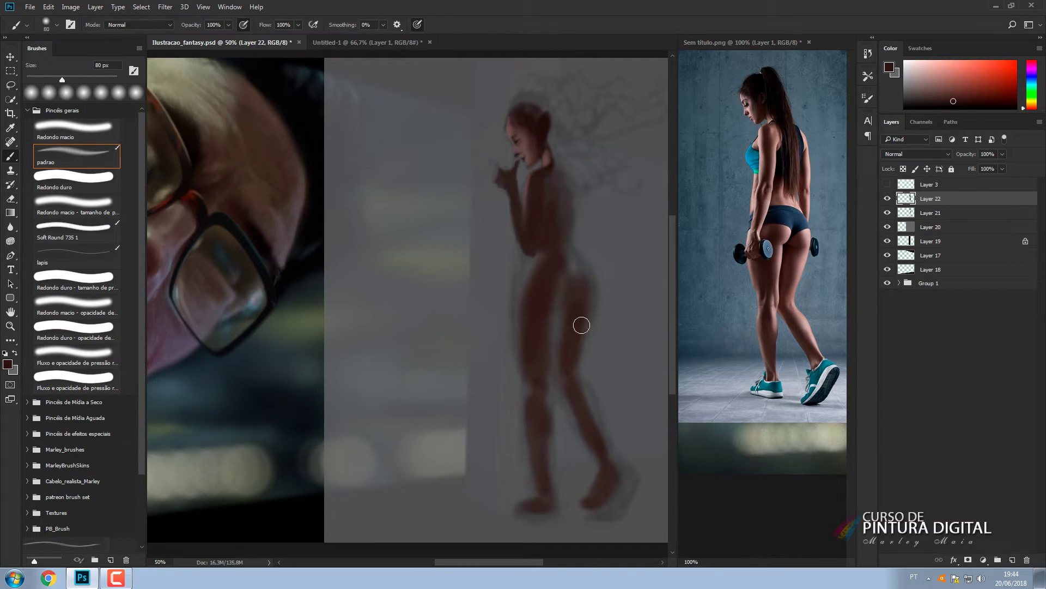
Sample a lighter reddish tone from the hip and brush it over both legs with a brush of 90 px or more.
{"action": "left_click", "coordinate": [528, 279], "text": "alt"}
{"action": "key", "text": "bracketright"}
{"action": "key", "text": "bracketright"}
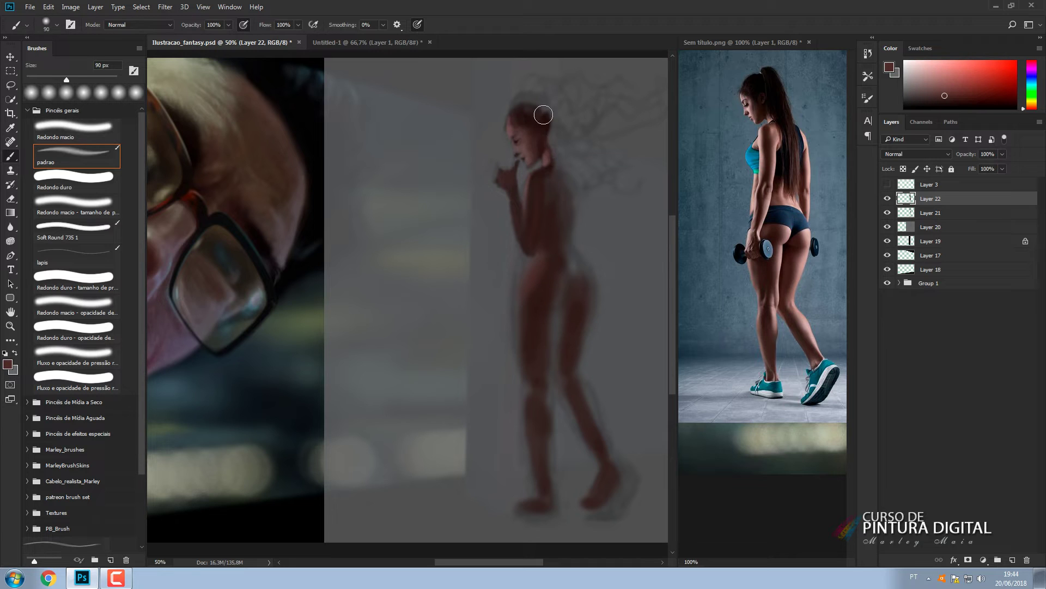
{"action": "key", "text": "bracketright"}
{"action": "mouse_move", "coordinate": [529, 278]}
{"action": "left_mouse_down"}
{"action": "mouse_move", "coordinate": [544, 389]}
{"action": "mouse_move", "coordinate": [531, 387]}
{"action": "mouse_move", "coordinate": [549, 427]}
{"action": "mouse_move", "coordinate": [540, 476]}
{"action": "left_mouse_up"}
{"action": "mouse_move", "coordinate": [581, 306]}
{"action": "left_mouse_down"}
{"action": "mouse_move", "coordinate": [570, 368]}
{"action": "mouse_move", "coordinate": [605, 455]}
{"action": "mouse_move", "coordinate": [603, 495]}
{"action": "left_mouse_up"}
{"action": "key", "text": "bracketright"}
{"action": "key", "text": "bracketright"}
Choose a light pink skin color and add small highlights to the forehead and nose, reducing the brush from 20 to 9 px.
{"action": "left_click", "coordinate": [922, 73]}
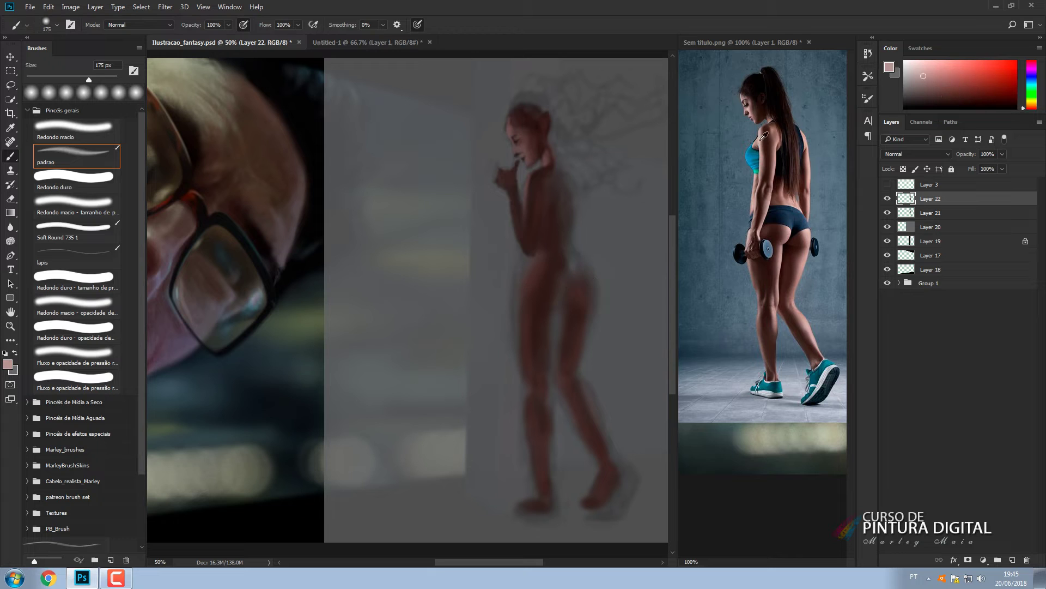
{"action": "key", "text": "bracketleft"}
{"action": "key", "text": "bracketleft"}
{"action": "key", "text": "bracketleft"}
{"action": "key", "text": "bracketleft"}
{"action": "key", "text": "bracketleft"}
{"action": "key", "text": "bracketleft"}
{"action": "key", "text": "bracketleft"}
{"action": "key", "text": "bracketleft"}
{"action": "key", "text": "bracketleft"}
{"action": "key", "text": "bracketleft"}
{"action": "key", "text": "bracketleft"}
{"action": "key", "text": "bracketleft"}
{"action": "key", "text": "bracketleft"}
{"action": "key", "text": "bracketleft"}
{"action": "key", "text": "bracketleft"}
{"action": "key", "text": "bracketright"}
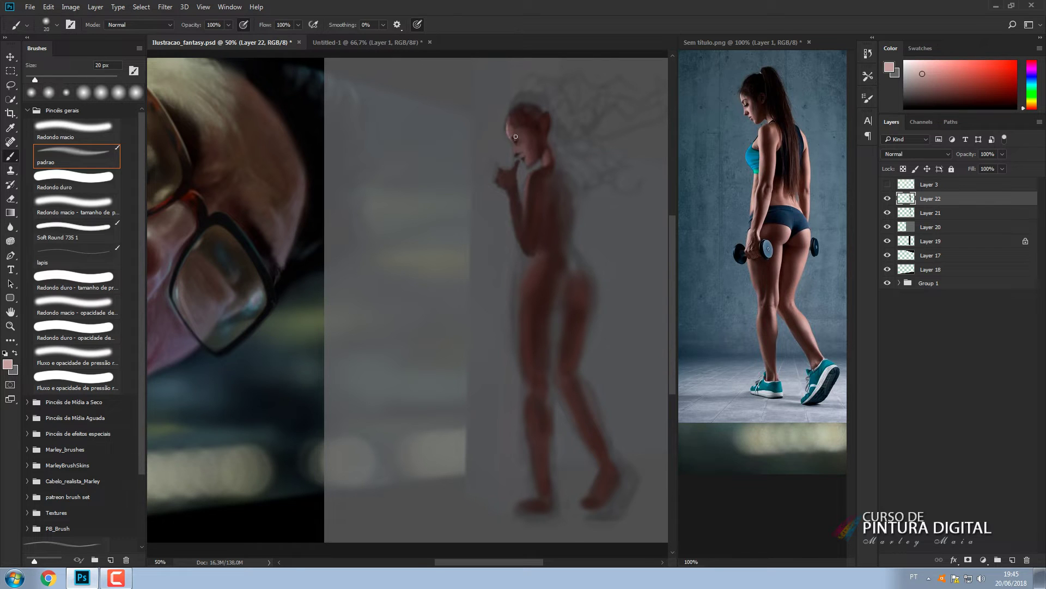
{"action": "key", "text": "bracketleft"}
{"action": "key", "text": "bracketleft"}
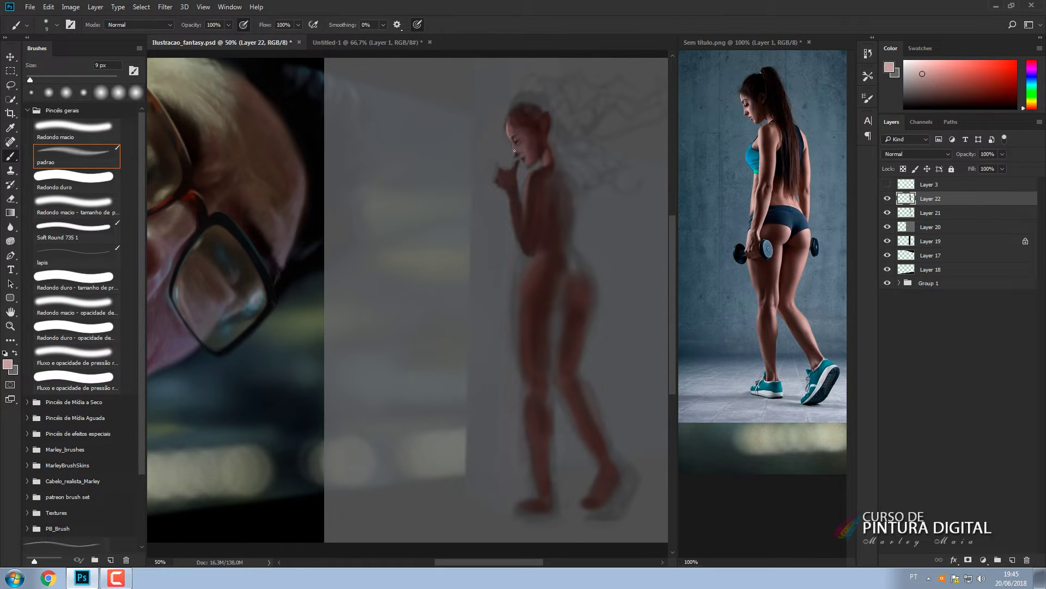
Add light pink highlights around the mouth and chin, varying the brush size and finishing at 20 px.
{"action": "key", "text": "bracketright"}
{"action": "key", "text": "bracketright"}
{"action": "key", "text": "bracketright"}
{"action": "key", "text": "bracketright"}
{"action": "left_click_drag", "start_coordinate": [524, 151], "coordinate": [526, 159]}
{"action": "key", "text": "bracketright"}
{"action": "key", "text": "bracketleft"}
{"action": "key", "text": "bracketleft"}
{"action": "key", "text": "bracketleft"}
{"action": "key", "text": "bracketleft"}
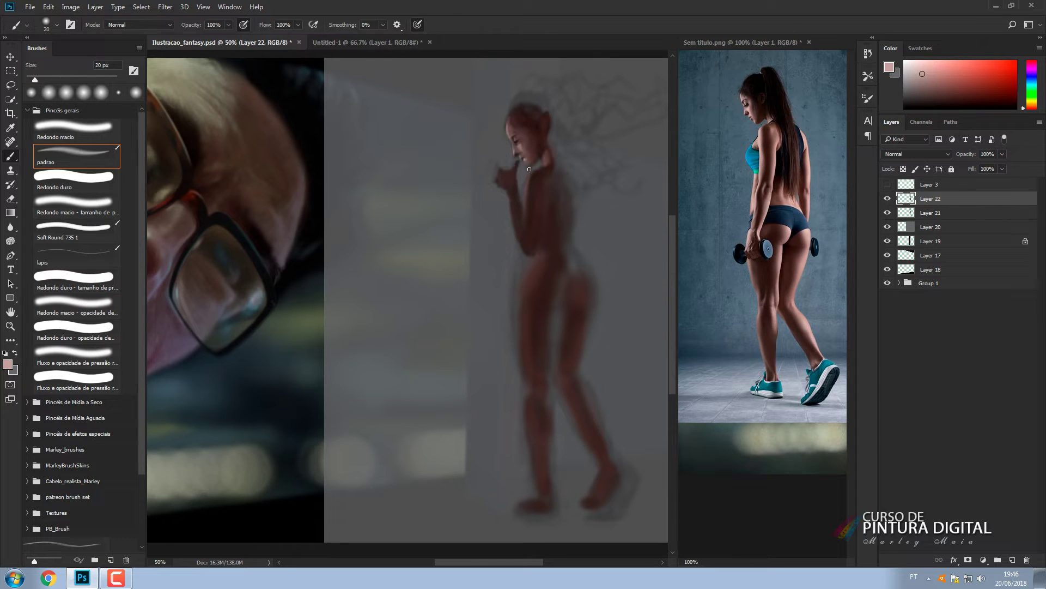
Sample a muted reddish brown beside the ear and touch up the side of the face with a 15 px brush.
{"action": "left_click", "coordinate": [547, 129], "text": "alt"}
{"action": "key", "text": "bracketleft"}
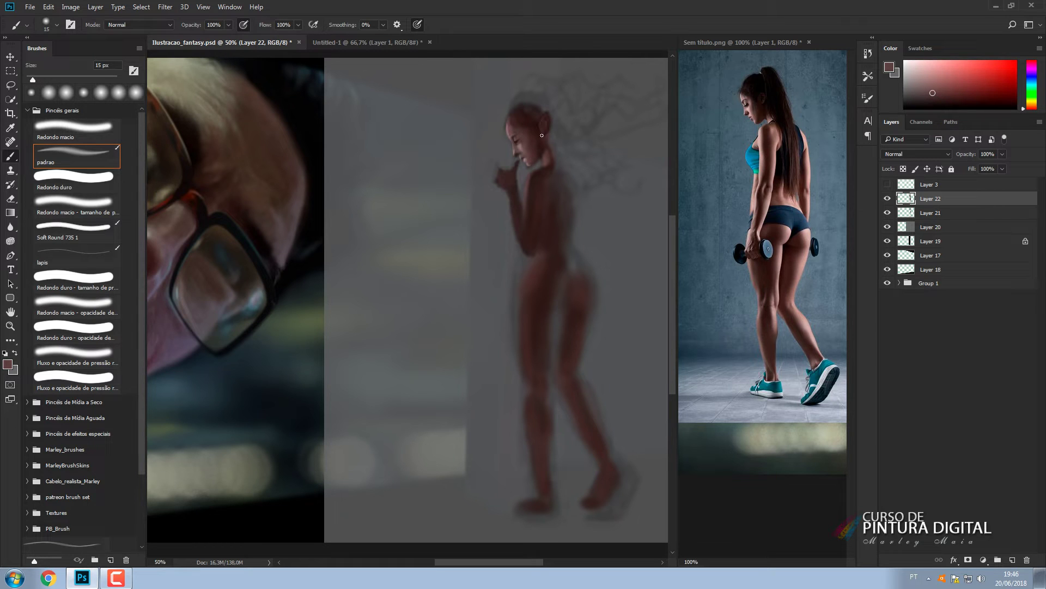
{"action": "key", "text": "bracketright"}
Sample the dark hair tone and darken the hair from the crown to behind the ear, enlarging the brush to 90 px.
{"action": "left_click", "coordinate": [528, 105], "text": "alt"}
{"action": "key", "text": "bracketright"}
{"action": "key", "text": "bracketright"}
{"action": "key", "text": "bracketright"}
{"action": "key", "text": "bracketright"}
{"action": "left_click_drag", "start_coordinate": [527, 107], "coordinate": [542, 140]}
{"action": "key", "text": "bracketright"}
{"action": "key", "text": "bracketright"}
{"action": "key", "text": "bracketright"}
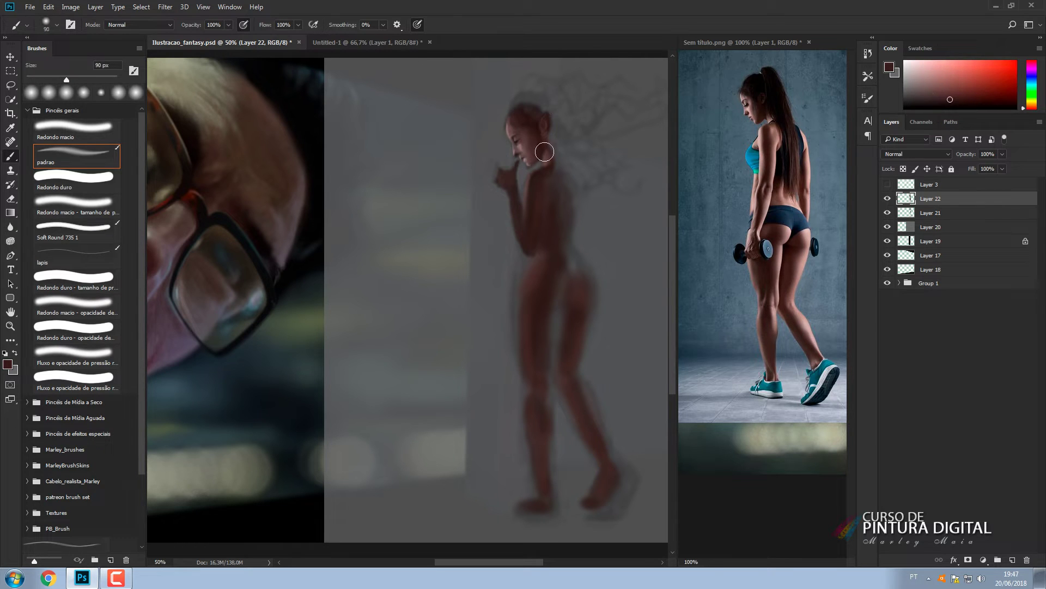
Sample the skin tone from the raised arm and paint toward the neck and jaw, reducing the brush for detail.
{"action": "left_click", "coordinate": [522, 182], "text": "alt"}
{"action": "mouse_move", "coordinate": [522, 182]}
{"action": "left_mouse_down"}
{"action": "mouse_move", "coordinate": [511, 159]}
{"action": "mouse_move", "coordinate": [526, 162]}
{"action": "mouse_move", "coordinate": [527, 152]}
{"action": "mouse_move", "coordinate": [534, 162]}
{"action": "left_mouse_up"}
{"action": "key", "text": "bracketleft"}
{"action": "key", "text": "bracketleft"}
{"action": "key", "text": "bracketleft"}
{"action": "key", "text": "bracketleft"}
{"action": "key", "text": "bracketleft"}
{"action": "key", "text": "bracketleft"}
{"action": "key", "text": "bracketleft"}
{"action": "key", "text": "bracketleft"}
{"action": "key", "text": "bracketright"}
Sample neighboring skin tones from the chin, jaw and cheek to blend the side of the face, enlarging the brush to 50 px.
{"action": "left_click", "coordinate": [524, 156], "text": "alt"}
{"action": "key", "text": "bracketleft"}
{"action": "left_click", "coordinate": [524, 156], "text": "alt"}
{"action": "key", "text": "bracketright"}
{"action": "key", "text": "bracketright"}
{"action": "key", "text": "bracketright"}
{"action": "key", "text": "bracketright"}
{"action": "key", "text": "bracketright"}
{"action": "left_click", "coordinate": [537, 147], "text": "alt"}
{"action": "left_click", "coordinate": [536, 156], "text": "alt"}
{"action": "key", "text": "bracketright"}
{"action": "left_click", "coordinate": [532, 155], "text": "alt"}
{"action": "key", "text": "bracketright"}
{"action": "key", "text": "bracketright"}
{"action": "key", "text": "bracketright"}
{"action": "key", "text": "bracketright"}
{"action": "key", "text": "bracketright"}
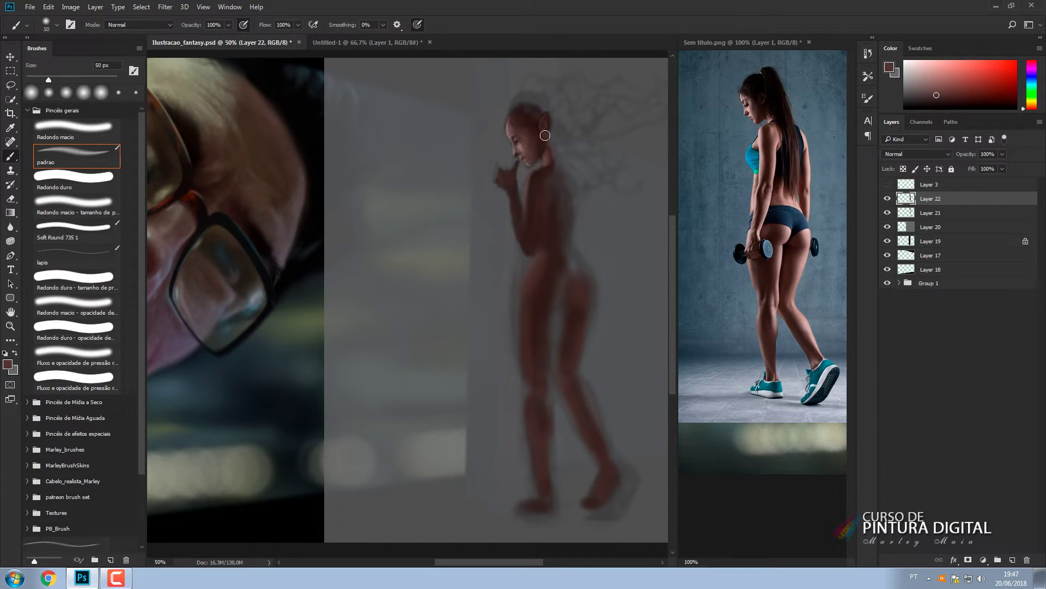
Sample near-black from the reference woman's hair and darken the painted woman's eye area with a 10 px brush.
{"action": "left_click", "coordinate": [759, 81], "text": "alt"}
{"action": "key", "text": "bracketleft"}
{"action": "key", "text": "bracketleft"}
{"action": "key", "text": "bracketleft"}
{"action": "key", "text": "bracketleft"}
{"action": "key", "text": "bracketleft"}
{"action": "key", "text": "bracketleft"}
{"action": "key", "text": "bracketleft"}
{"action": "key", "text": "bracketleft"}
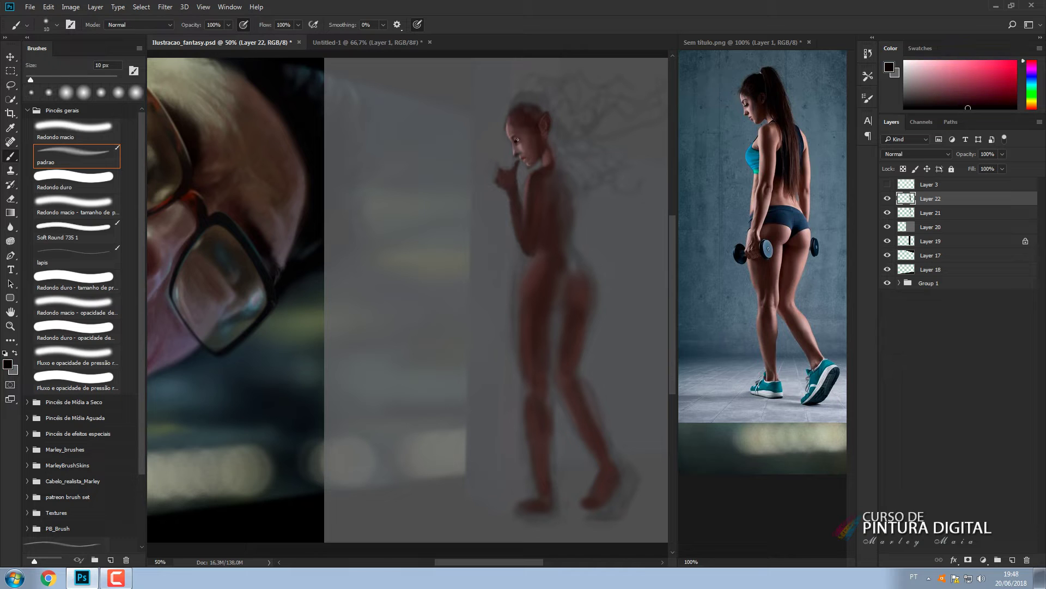
Sample neighboring tones around the eye and refine its shape with a fine brush up to 15 px.
{"action": "left_click", "coordinate": [517, 140], "text": "alt"}
{"action": "key", "text": "bracketright"}
{"action": "left_click", "coordinate": [516, 140], "text": "alt"}
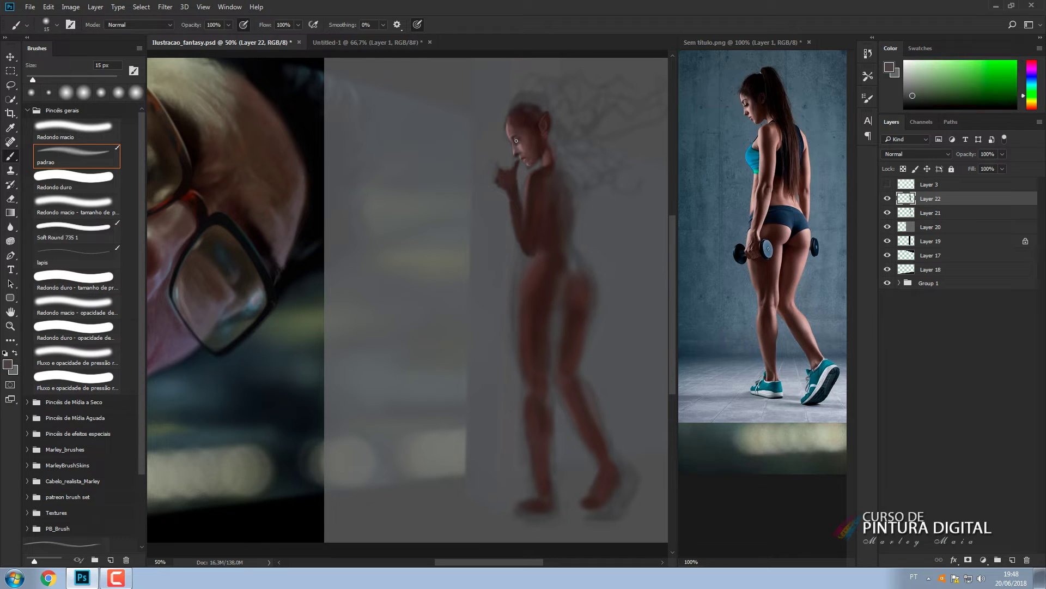
{"action": "left_click", "coordinate": [517, 140], "text": "alt"}
{"action": "key", "text": "bracketleft"}
Sample the reddish brown of the cheek near the ear and blend the face with a 70 px brush.
{"action": "left_click", "coordinate": [540, 138], "text": "alt"}
{"action": "key", "text": "bracketright"}
{"action": "key", "text": "bracketright"}
{"action": "key", "text": "bracketright"}
{"action": "key", "text": "bracketright"}
{"action": "key", "text": "bracketright"}
{"action": "key", "text": "bracketright"}
{"action": "key", "text": "bracketright"}
{"action": "key", "text": "bracketright"}
{"action": "key", "text": "bracketright"}
{"action": "key", "text": "bracketright"}
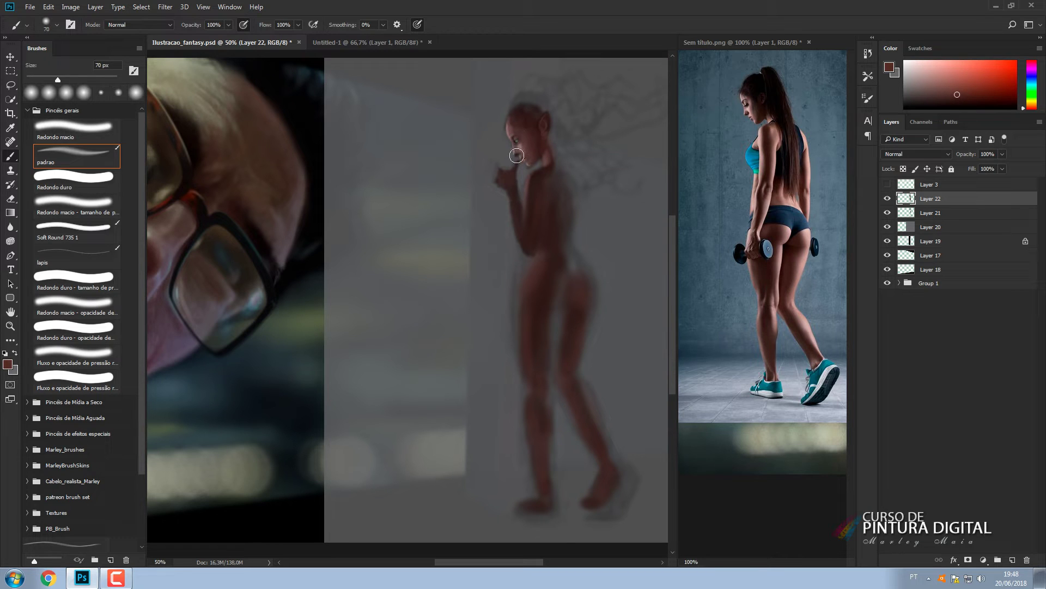
Reduce the brush and sample the dark red beside the mouth to shade the nose and mouth area.
{"action": "key", "text": "bracketleft"}
{"action": "key", "text": "bracketleft"}
{"action": "key", "text": "bracketleft"}
{"action": "key", "text": "bracketleft"}
{"action": "key", "text": "bracketleft"}
{"action": "key", "text": "bracketleft"}
{"action": "key", "text": "bracketleft"}
{"action": "left_click", "coordinate": [517, 153], "text": "alt"}
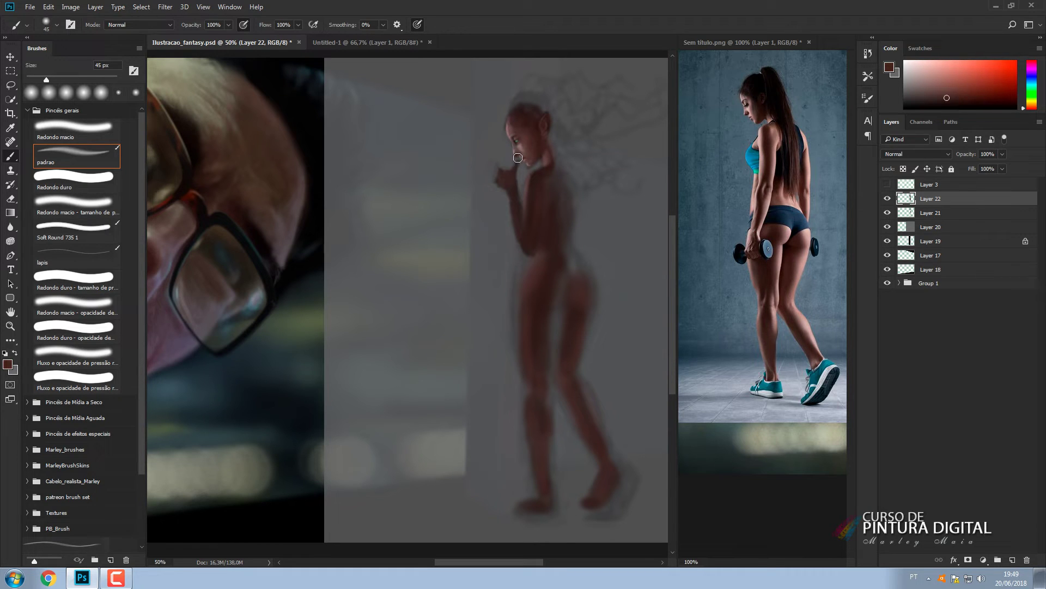
Define the mouth with the reference's dark hair tone and clean the lip and chin profile with a 15 px eraser.
{"action": "left_click", "coordinate": [773, 98], "text": "alt"}
{"action": "key", "text": "bracketleft"}
{"action": "key", "text": "e"}
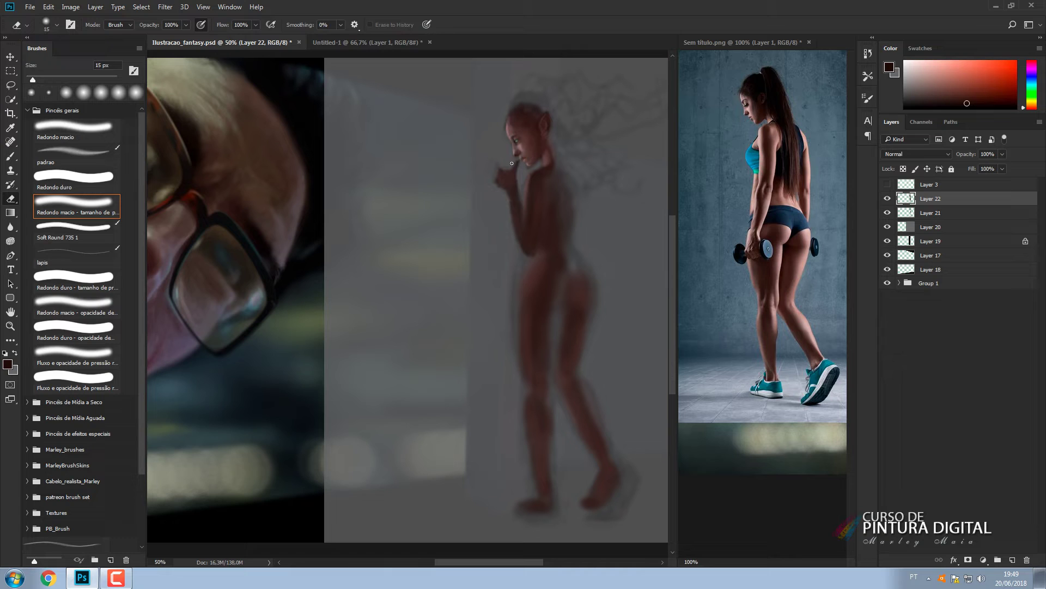
{"action": "key", "text": "b"}
{"action": "left_click", "coordinate": [515, 163], "text": "alt"}
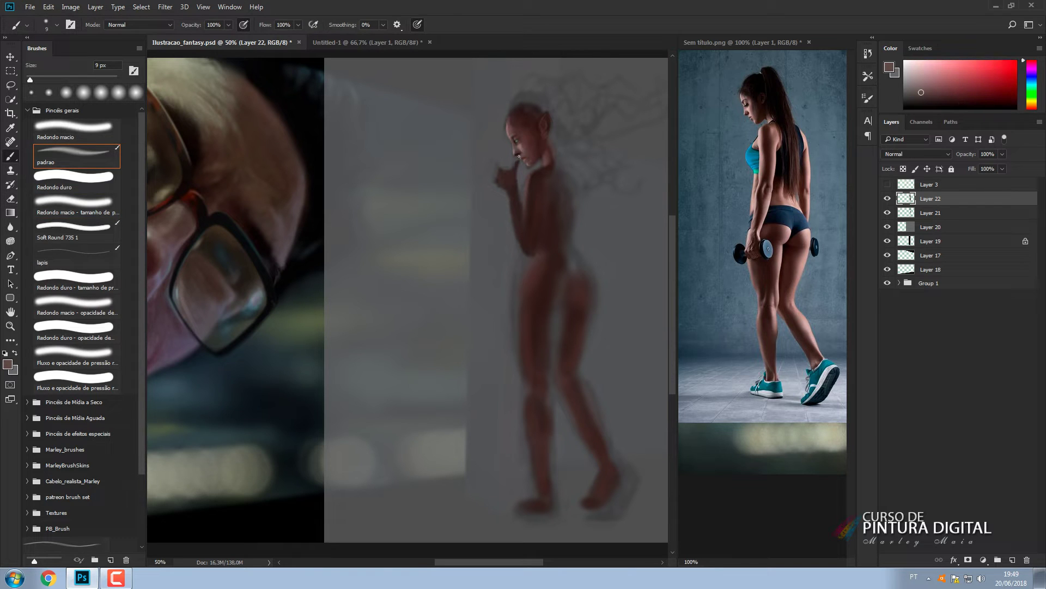
Enlarge the brush to 25 px and sample a pale tone near the nose to lighten the front of the face.
{"action": "key", "text": "bracketright"}
{"action": "key", "text": "bracketright"}
{"action": "key", "text": "bracketright"}
{"action": "left_click", "coordinate": [512, 146], "text": "alt"}
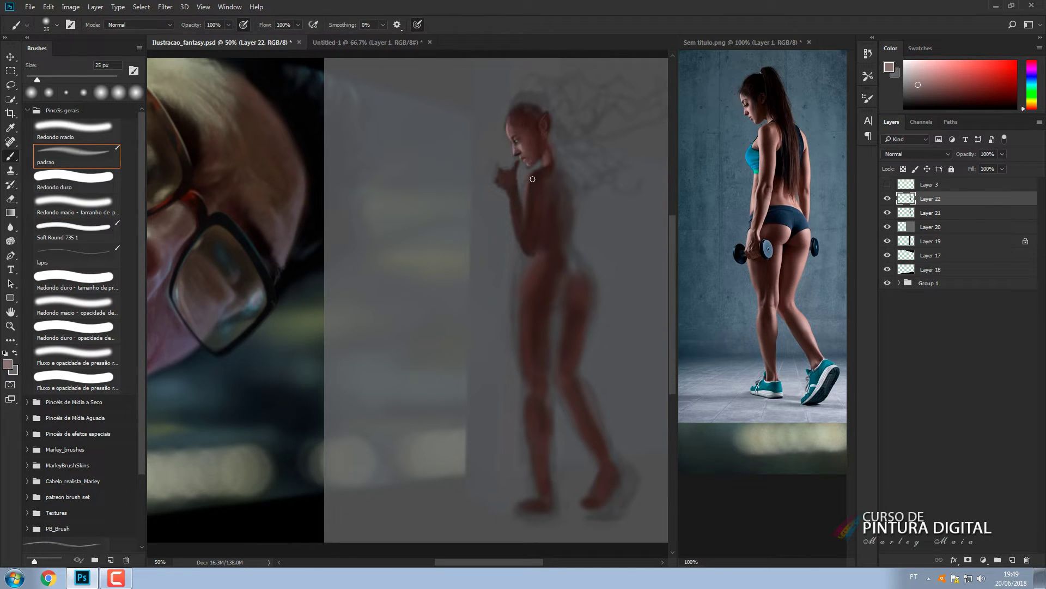
Sample a pinkish tone beside the mouth and add fine facial highlights with a 9 px brush.
{"action": "left_click", "coordinate": [526, 157], "text": "alt"}
{"action": "key", "text": "bracketleft"}
{"action": "key", "text": "bracketleft"}
{"action": "key", "text": "bracketleft"}
{"action": "key", "text": "bracketleft"}
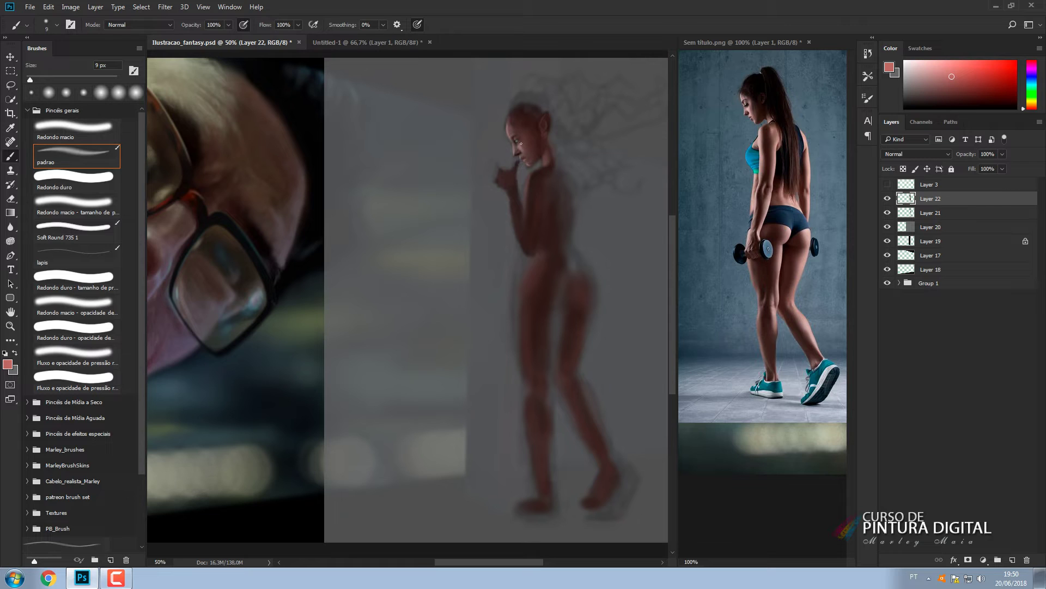
Sample skin tones below the eye and around the ear to blend both areas with a 20 to 30 px brush.
{"action": "key", "text": "bracketright"}
{"action": "key", "text": "bracketright"}
{"action": "key", "text": "bracketright"}
{"action": "key", "text": "bracketright"}
{"action": "left_click", "coordinate": [522, 143], "text": "alt"}
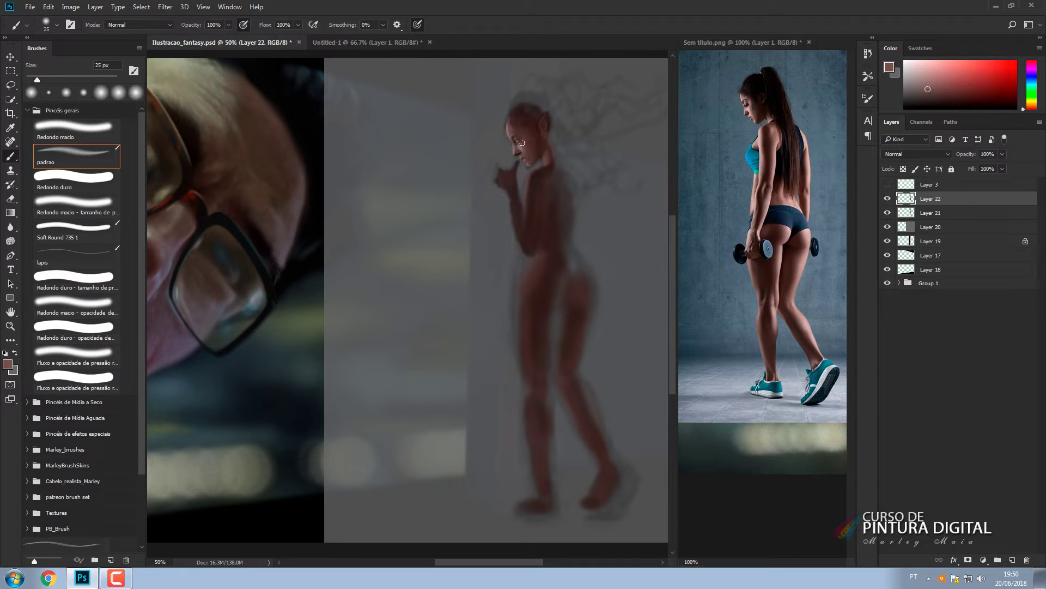
{"action": "key", "text": "bracketleft"}
{"action": "left_click", "coordinate": [542, 127], "text": "alt"}
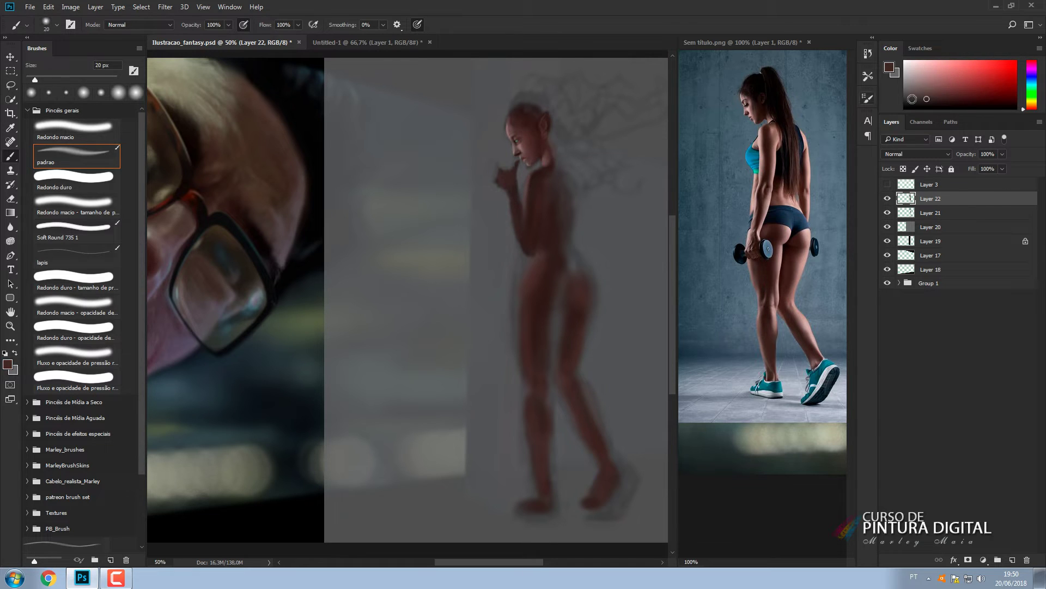
{"action": "left_click", "coordinate": [545, 129], "text": "alt"}
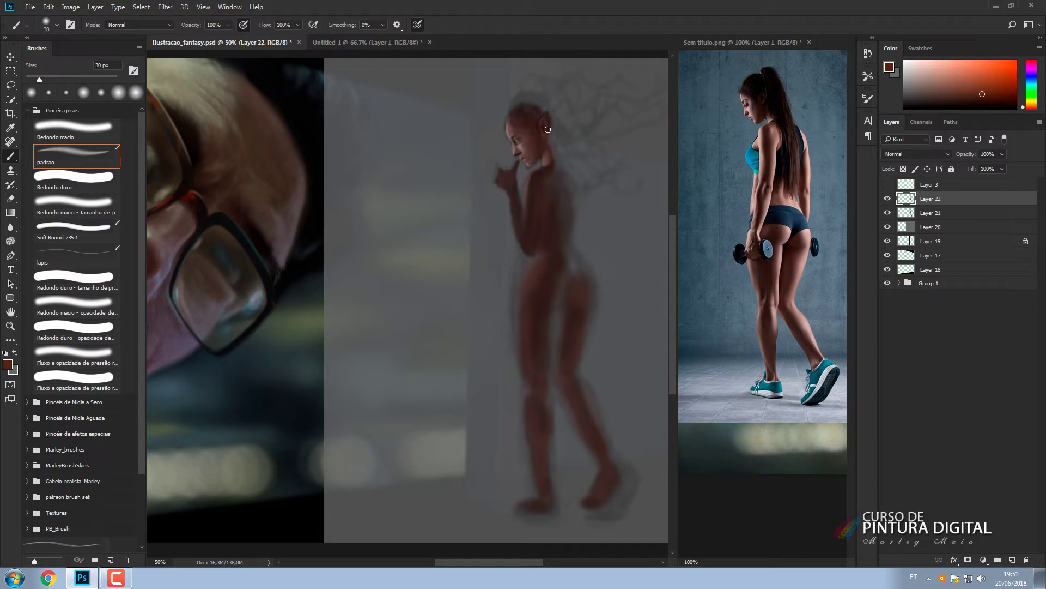
Sample the dark tone under the jaw and paint dark hair behind the neck, setting the brush between 50 and 70 px.
{"action": "key", "text": "bracketright"}
{"action": "key", "text": "bracketright"}
{"action": "key", "text": "bracketright"}
{"action": "key", "text": "bracketright"}
{"action": "key", "text": "bracketright"}
{"action": "key", "text": "bracketright"}
{"action": "key", "text": "bracketright"}
{"action": "key", "text": "bracketright"}
{"action": "left_click", "coordinate": [539, 148], "text": "alt"}
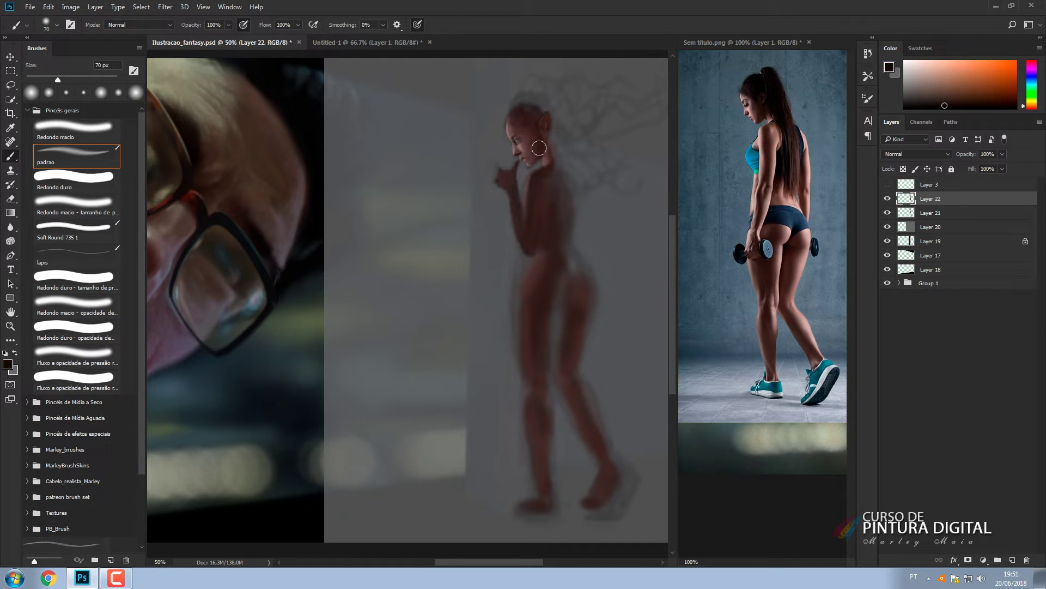
{"action": "key", "text": "bracketleft"}
{"action": "key", "text": "bracketleft"}
{"action": "left_click_drag", "start_coordinate": [554, 148], "coordinate": [561, 166]}
Sample the dark tone below the ear to shade the nape and neck, reducing the brush from 70 to 30 px.
{"action": "left_click", "coordinate": [550, 136], "text": "alt"}
{"action": "key", "text": "bracketright"}
{"action": "key", "text": "bracketright"}
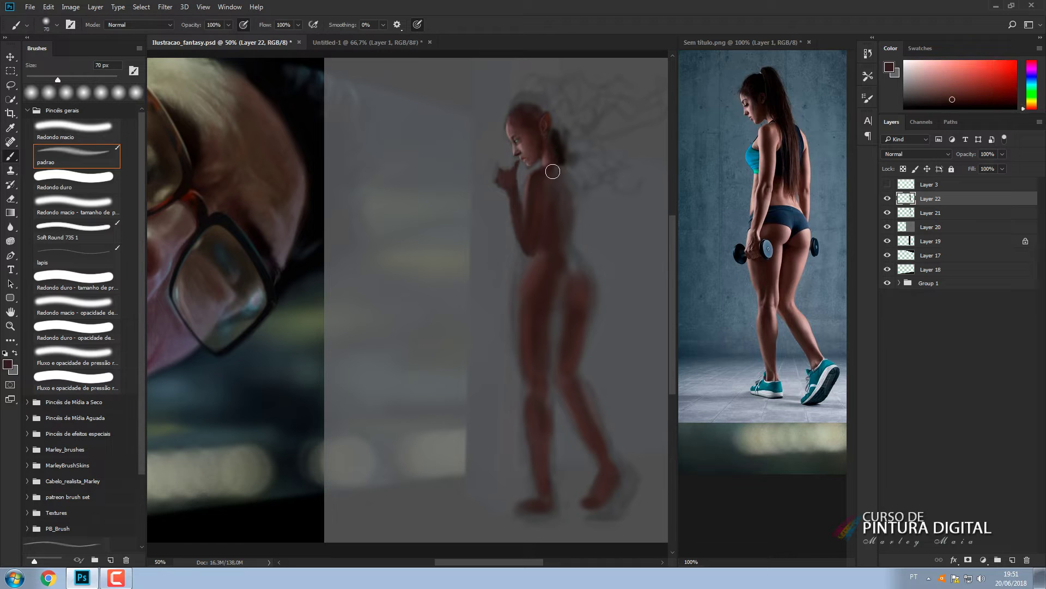
{"action": "key", "text": "bracketleft"}
{"action": "key", "text": "bracketleft"}
{"action": "key", "text": "bracketleft"}
{"action": "key", "text": "bracketleft"}
{"action": "left_click", "coordinate": [540, 134], "text": "alt"}
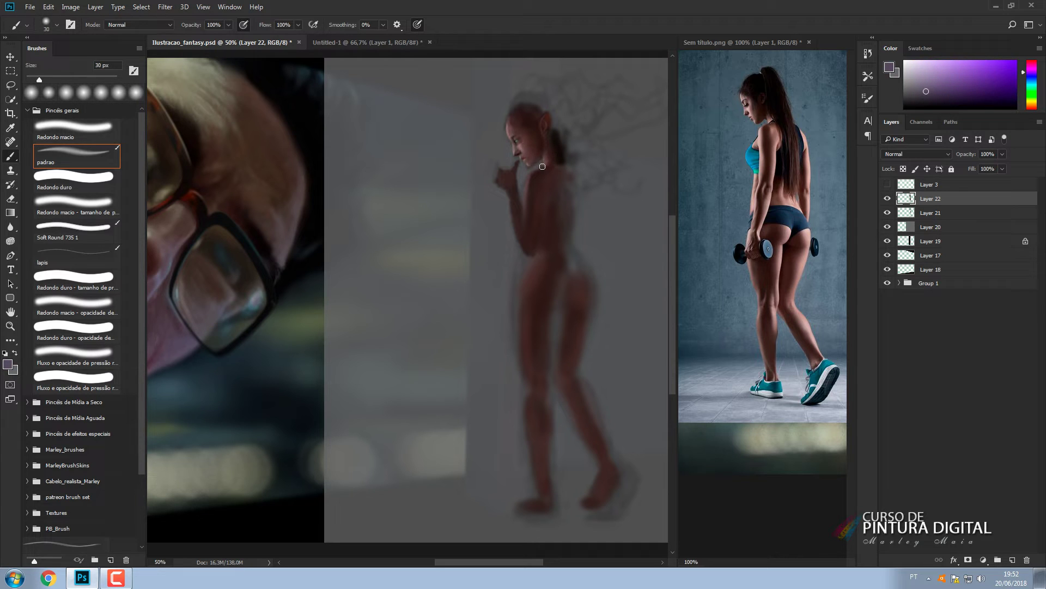
Sample light tones along the forehead's edge and refine the brow profile, reducing the brush to 9 px.
{"action": "key", "text": "bracketleft"}
{"action": "left_click", "coordinate": [507, 132], "text": "alt"}
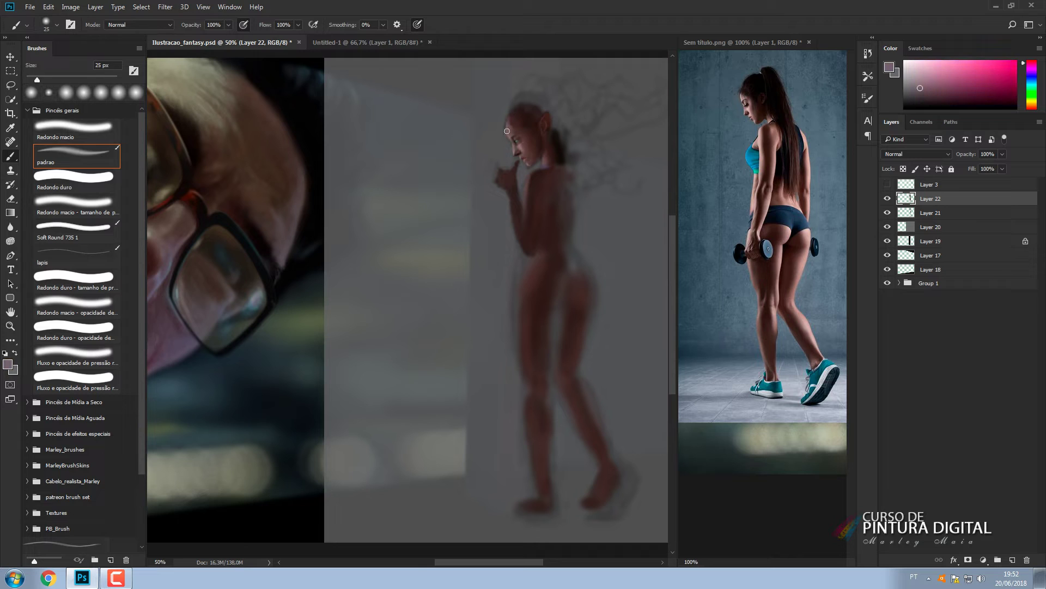
{"action": "left_click", "coordinate": [506, 123], "text": "alt"}
{"action": "key", "text": "bracketleft"}
{"action": "key", "text": "bracketleft"}
{"action": "key", "text": "bracketleft"}
{"action": "key", "text": "bracketleft"}
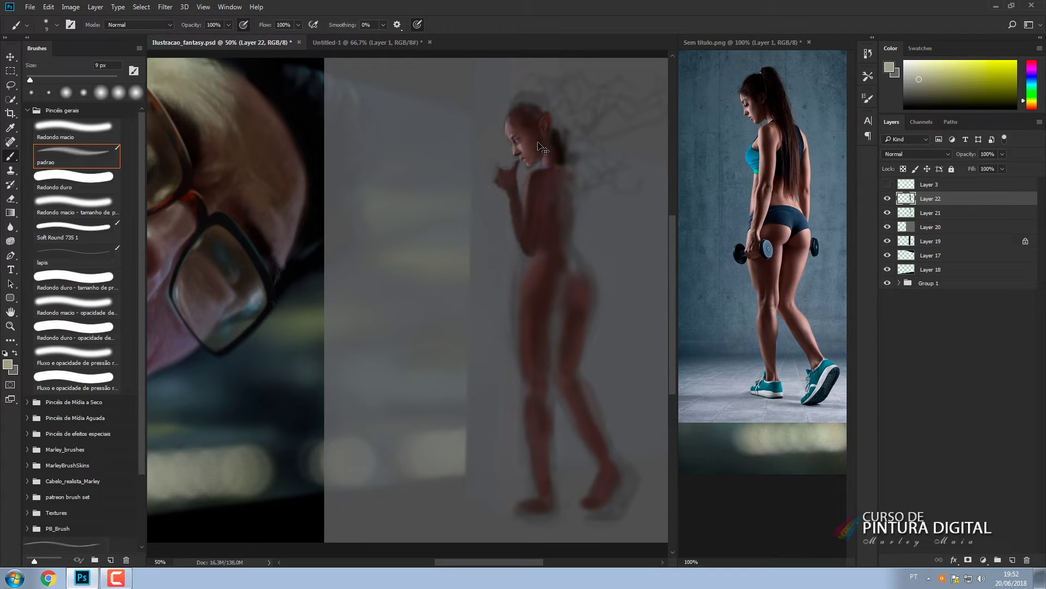
Sample the dark eye tone and the lighter cheek tone to touch up the eye and cheek details.
{"action": "left_click", "coordinate": [519, 138], "text": "alt"}
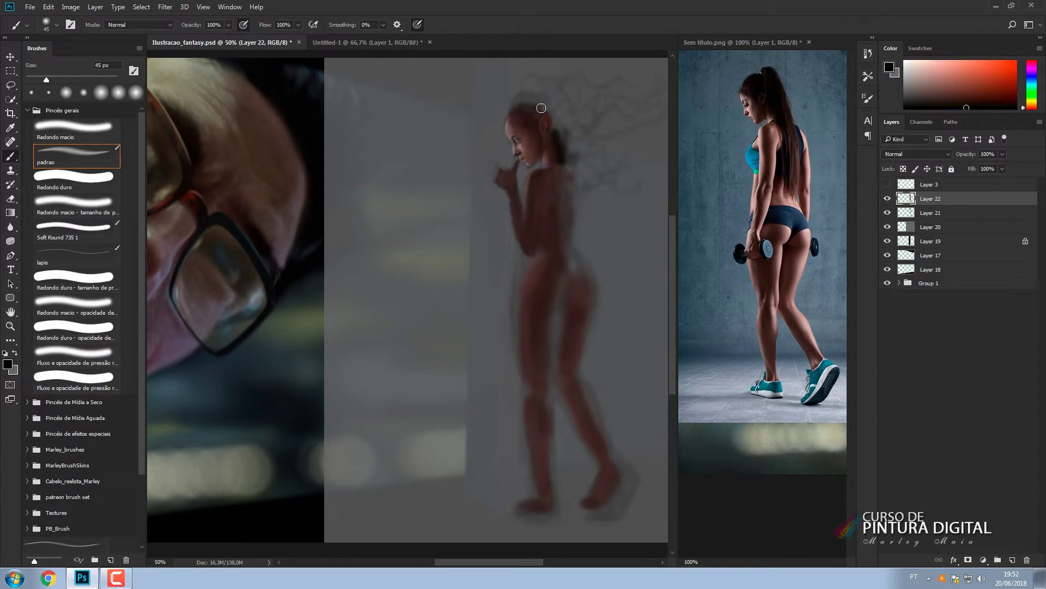
{"action": "left_click", "coordinate": [516, 140], "text": "alt"}
{"action": "left_click", "coordinate": [523, 147], "text": "alt"}
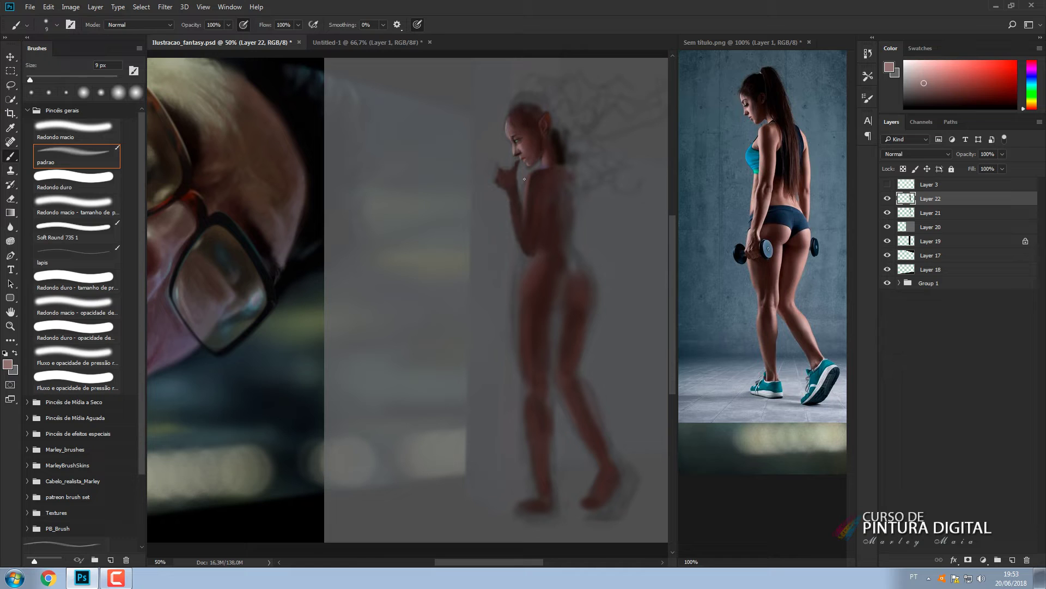
Sample the skin tone of the raised hand and paint over the hand, adjusting the brush to 25 px.
{"action": "left_click", "coordinate": [509, 176], "text": "alt"}
{"action": "key", "text": "bracketright"}
{"action": "key", "text": "bracketright"}
{"action": "key", "text": "bracketright"}
{"action": "key", "text": "bracketright"}
{"action": "key", "text": "bracketright"}
{"action": "key", "text": "bracketright"}
{"action": "key", "text": "bracketright"}
{"action": "key", "text": "bracketleft"}
{"action": "key", "text": "bracketleft"}
{"action": "key", "text": "bracketleft"}
Sample a near-black tone at the fingertips and draw the extended fingers, reducing the brush to 10 px.
{"action": "left_click", "coordinate": [498, 168], "text": "alt"}
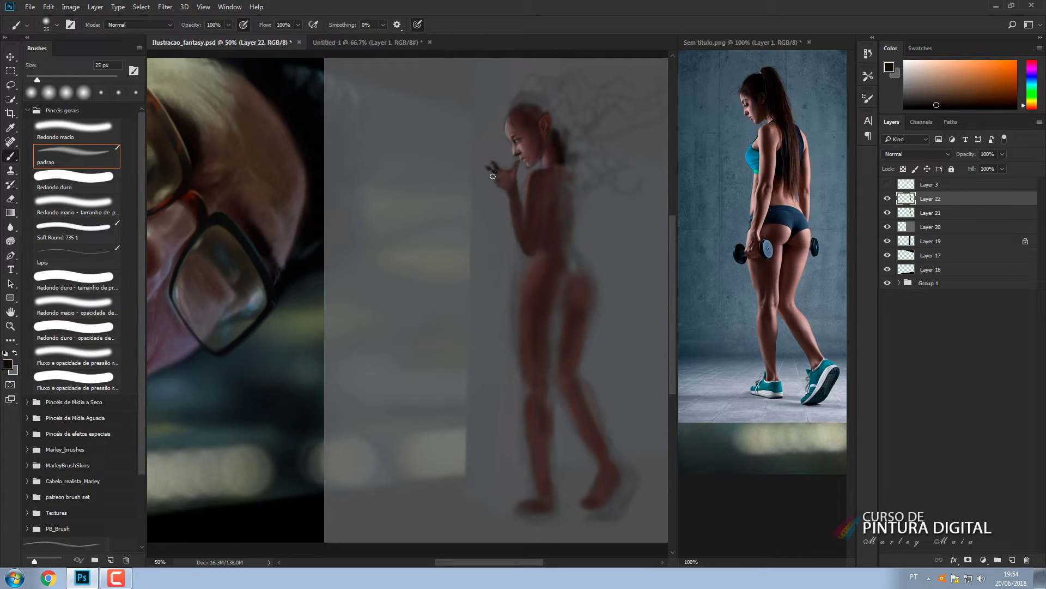
{"action": "key", "text": "bracketleft"}
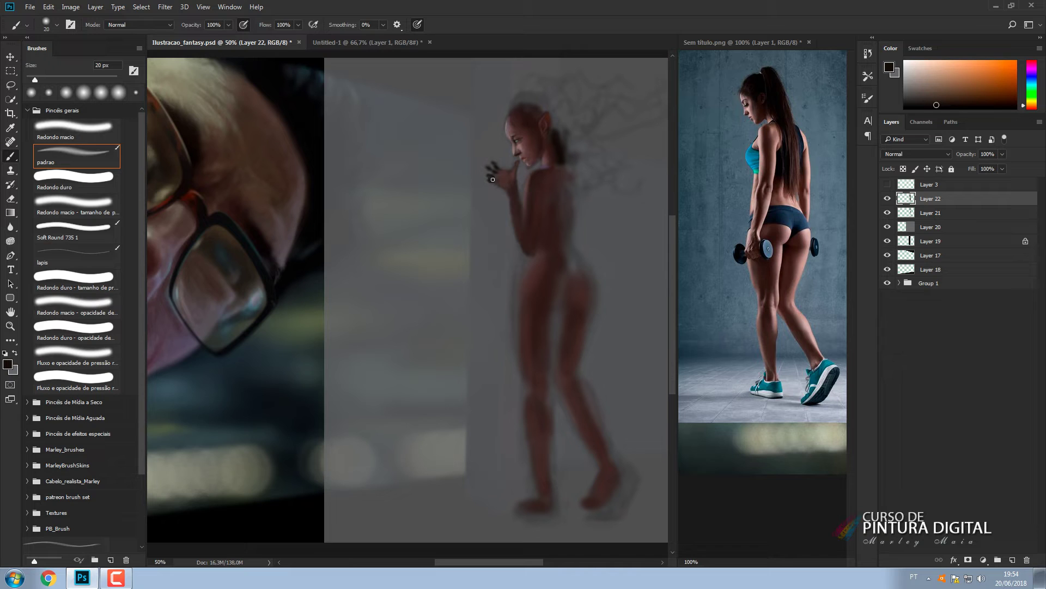
{"action": "key", "text": "bracketleft"}
{"action": "key", "text": "bracketleft"}
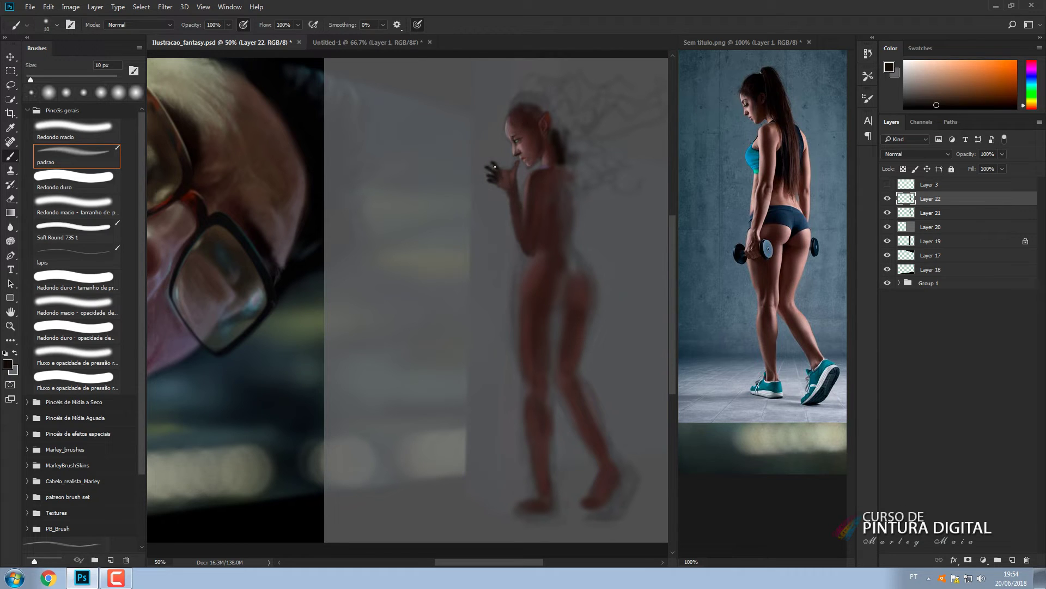
Sample light and reddish tones from the fingers and paint skin color over their dark shapes, enlarging the brush to 30 px.
{"action": "key", "text": "bracketright"}
{"action": "key", "text": "bracketright"}
{"action": "left_click", "coordinate": [493, 162], "text": "alt"}
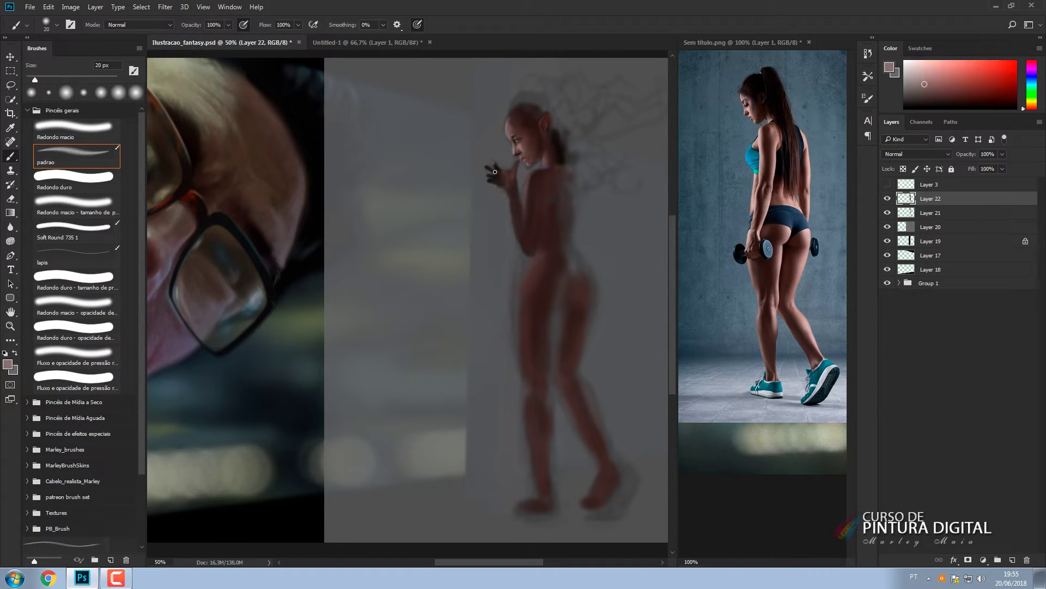
{"action": "left_click", "coordinate": [496, 167], "text": "alt"}
{"action": "left_click", "coordinate": [490, 160], "text": "alt"}
{"action": "key", "text": "bracketright"}
{"action": "key", "text": "bracketright"}
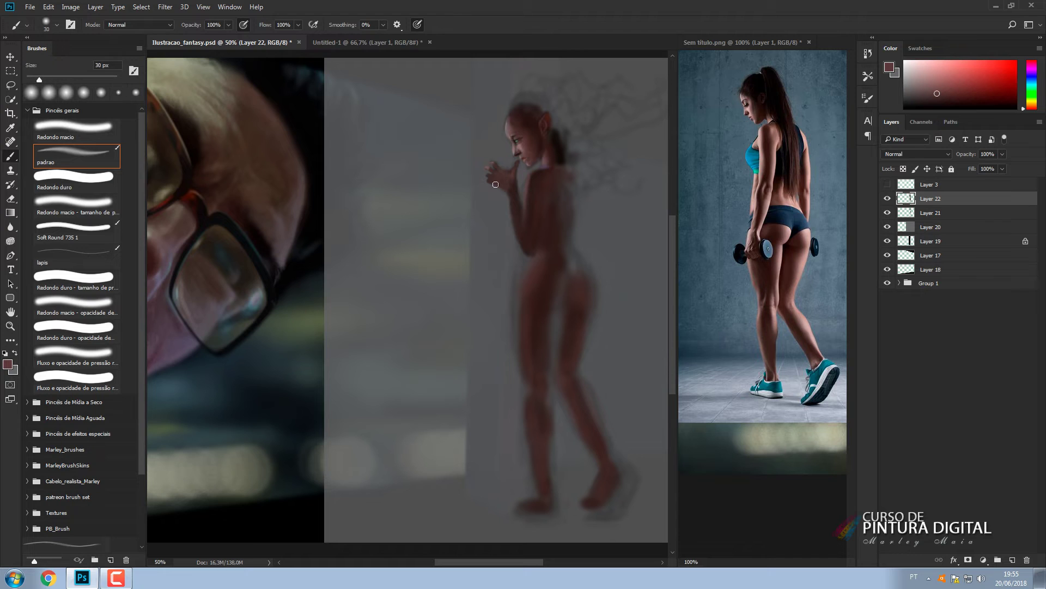
Sample lighter pink skin tones from the palm and add finger highlights with a 15 px brush.
{"action": "left_click", "coordinate": [496, 176], "text": "alt"}
{"action": "left_click", "coordinate": [494, 173], "text": "alt"}
{"action": "key", "text": "bracketleft"}
{"action": "key", "text": "bracketleft"}
{"action": "key", "text": "bracketleft"}
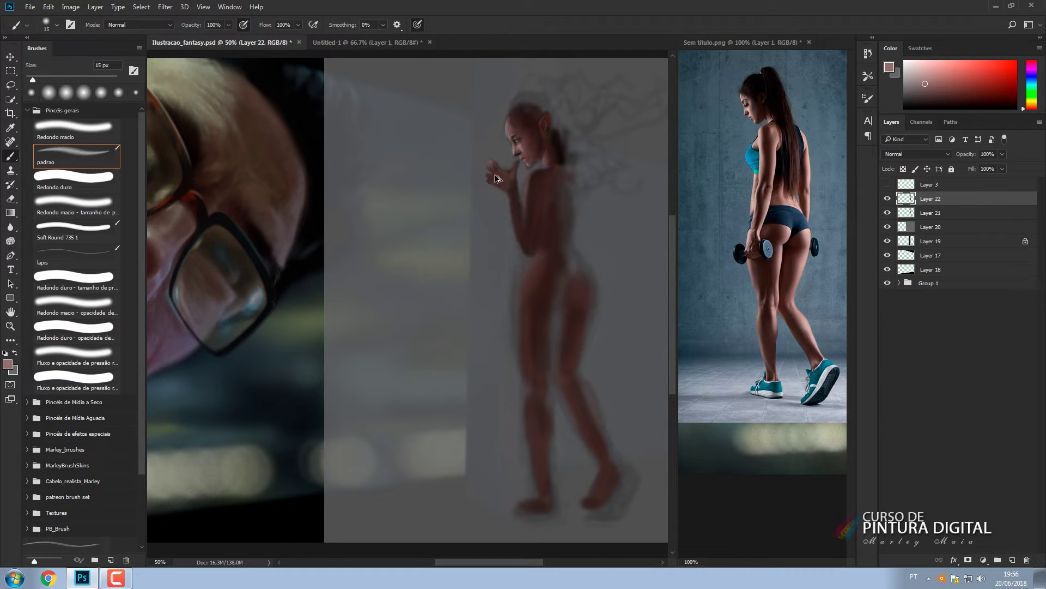
Blend the raised hand and wrist with a brush enlarged to about 100 px, sampling the reddish brown below the palm.
{"action": "key", "text": "bracketright"}
{"action": "key", "text": "bracketright"}
{"action": "key", "text": "bracketright"}
{"action": "key", "text": "bracketright"}
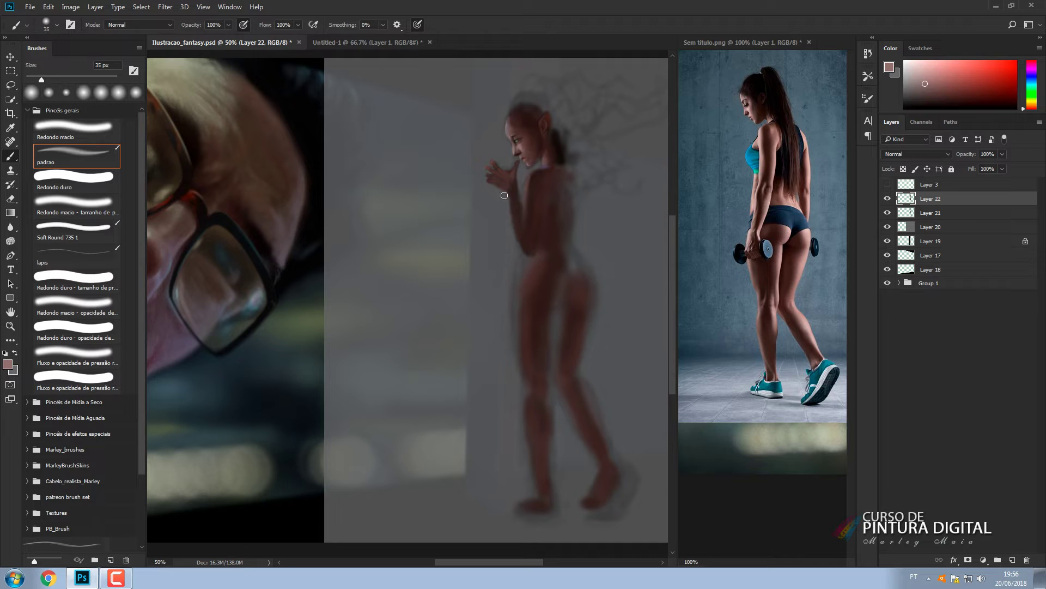
{"action": "key", "text": "bracketright"}
{"action": "key", "text": "bracketright"}
{"action": "key", "text": "bracketright"}
{"action": "key", "text": "bracketright"}
{"action": "key", "text": "bracketright"}
{"action": "key", "text": "bracketright"}
{"action": "key", "text": "bracketright"}
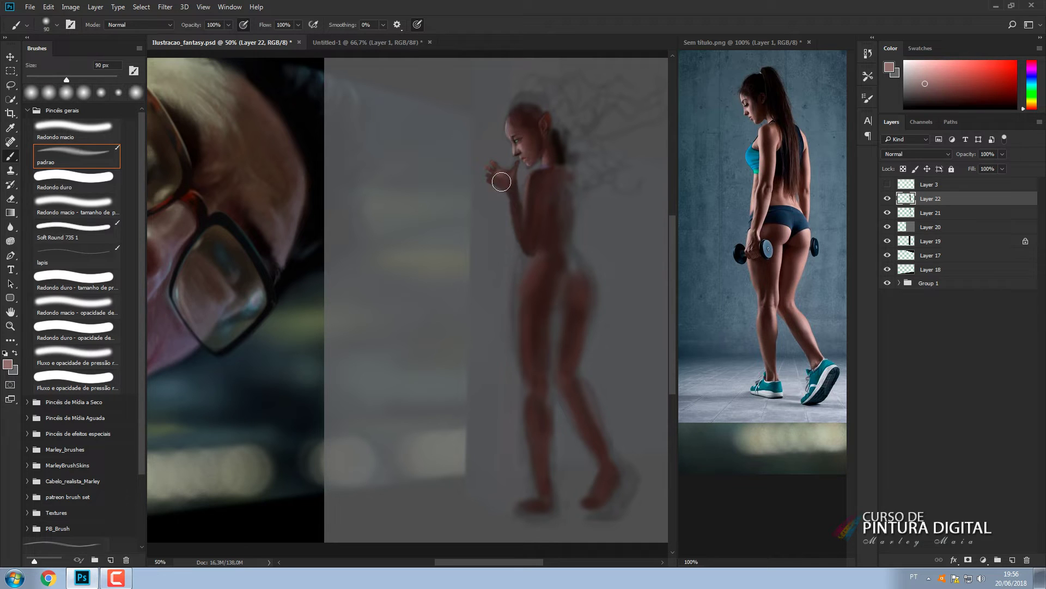
{"action": "left_click", "coordinate": [500, 188], "text": "alt"}
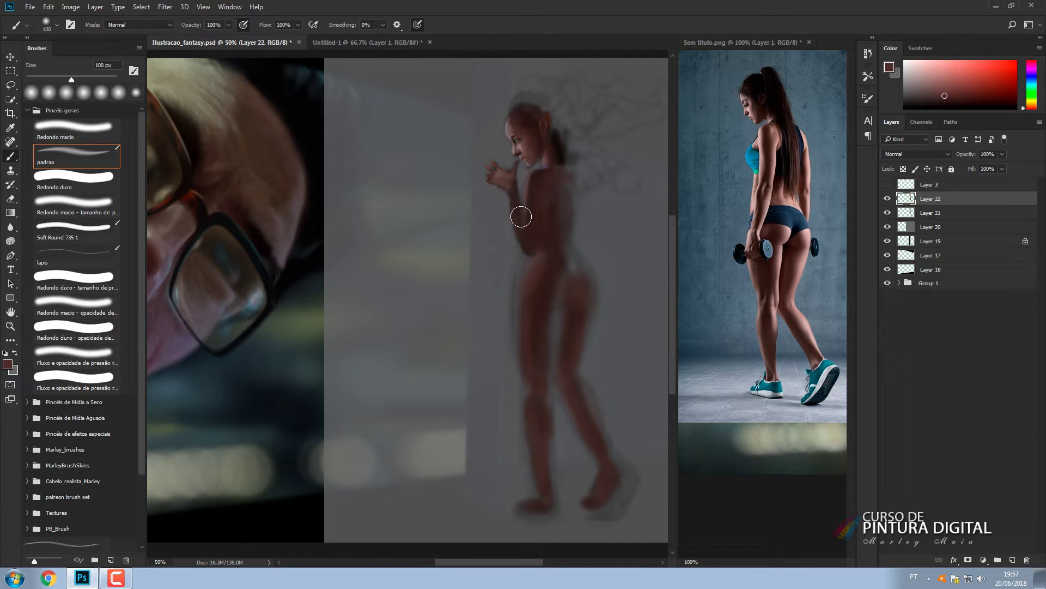
Erase stray paint between the chin and the raised arm with a 35 px eraser.
{"action": "key", "text": "e"}
{"action": "key", "text": "bracketright"}
{"action": "key", "text": "bracketright"}
{"action": "key", "text": "bracketright"}
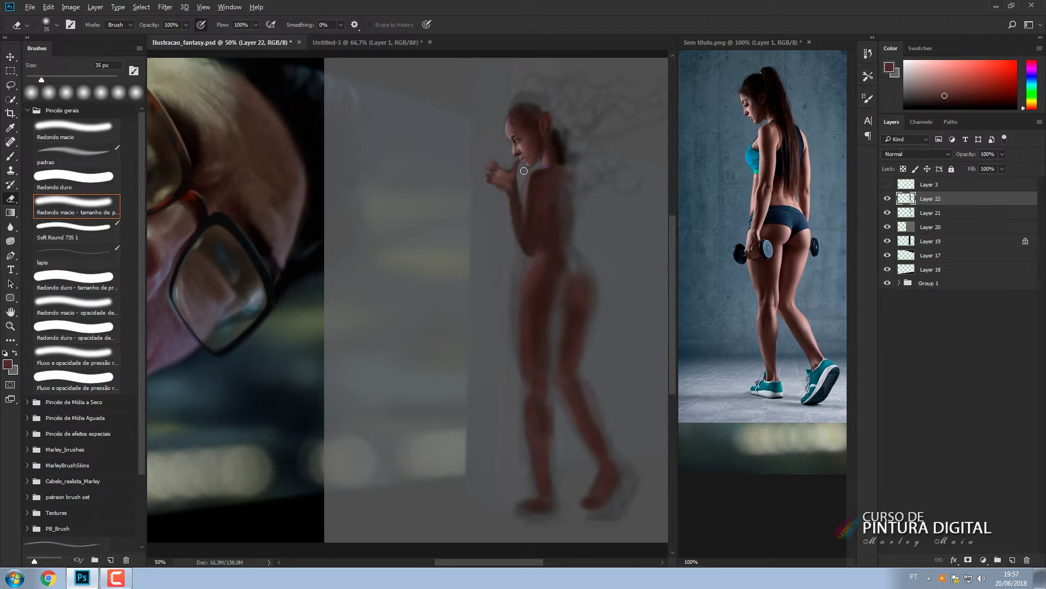
Sample skin tones from the wrist, palm edge and fingers to blend the raised hand with a 60 px brush.
{"action": "key", "text": "b"}
{"action": "left_click", "coordinate": [506, 192], "text": "alt"}
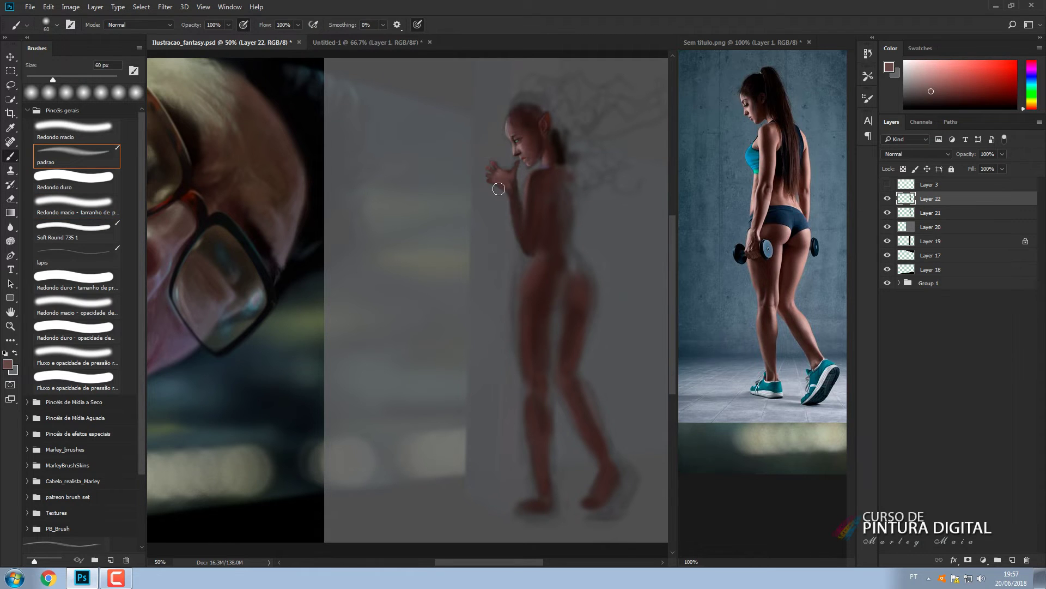
{"action": "left_click", "coordinate": [494, 187], "text": "alt"}
{"action": "left_click", "coordinate": [497, 186], "text": "alt"}
{"action": "left_click", "coordinate": [492, 167], "text": "alt"}
Refine the fingers with a smaller brush and sample the dark wrist tone to shade the hand's lower edge at 35 px.
{"action": "key", "text": "bracketleft"}
{"action": "key", "text": "bracketleft"}
{"action": "key", "text": "bracketleft"}
{"action": "key", "text": "bracketleft"}
{"action": "key", "text": "bracketleft"}
{"action": "key", "text": "bracketleft"}
{"action": "key", "text": "bracketleft"}
{"action": "key", "text": "bracketright"}
{"action": "key", "text": "bracketright"}
{"action": "key", "text": "bracketright"}
{"action": "left_click", "coordinate": [511, 192], "text": "alt"}
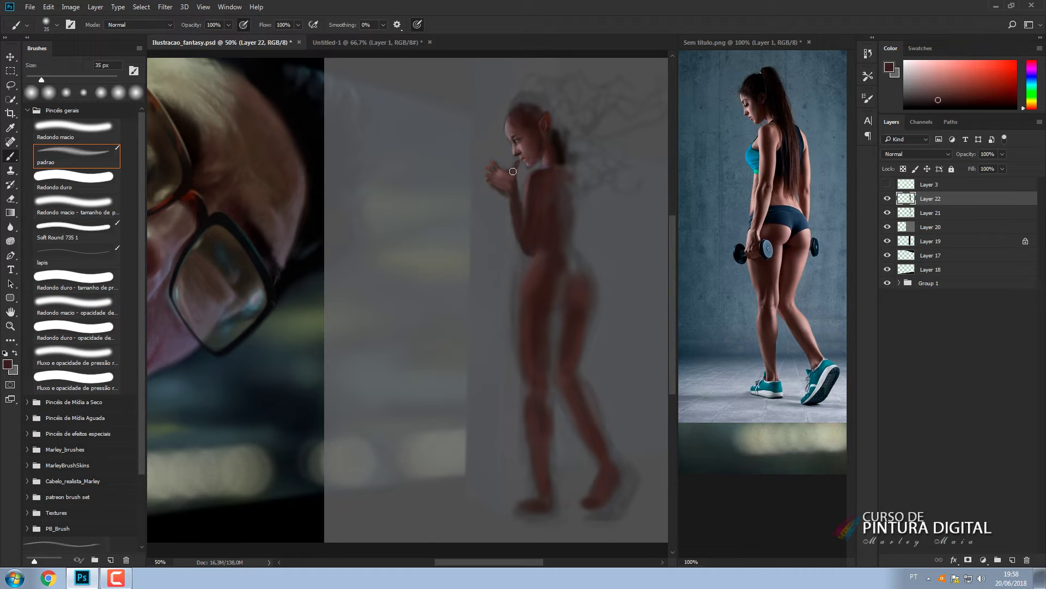
Sample tones near the chin, fingers and forearm to blend the raised hand into the wrist with a 60 px brush.
{"action": "left_click", "coordinate": [517, 165], "text": "alt"}
{"action": "left_click", "coordinate": [504, 164], "text": "alt"}
{"action": "key", "text": "bracketright"}
{"action": "key", "text": "bracketright"}
{"action": "key", "text": "bracketright"}
{"action": "key", "text": "bracketright"}
{"action": "key", "text": "bracketright"}
{"action": "left_click", "coordinate": [515, 194], "text": "alt"}
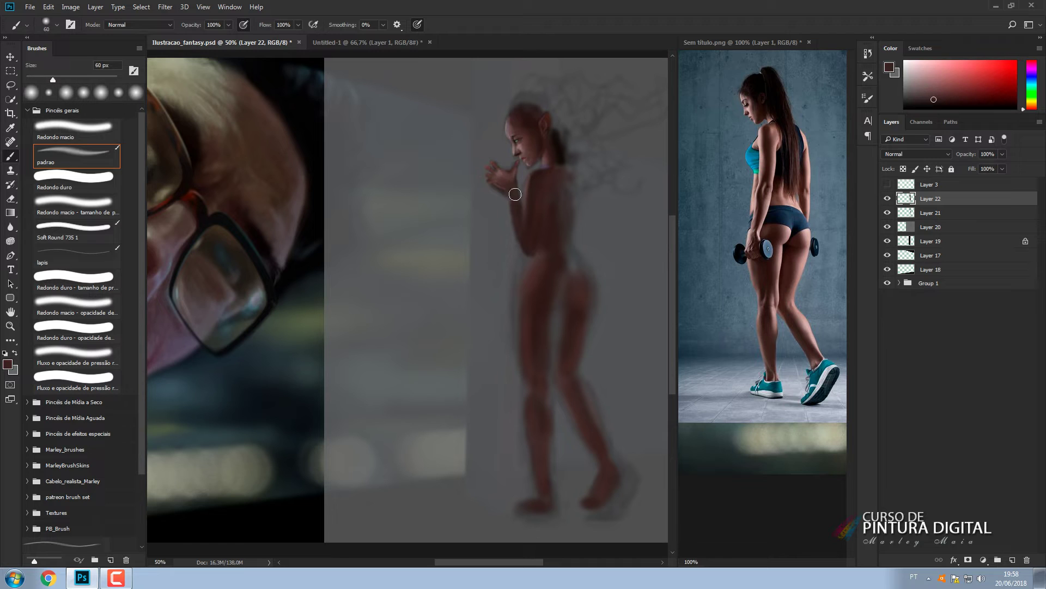
Sample a lighter skin tone near the chin and paint soft highlights along the raised forearm with a 15 px brush.
{"action": "left_click", "coordinate": [525, 142], "text": "alt"}
{"action": "key", "text": "bracketleft"}
{"action": "key", "text": "bracketleft"}
{"action": "key", "text": "bracketleft"}
{"action": "key", "text": "bracketleft"}
{"action": "key", "text": "bracketleft"}
{"action": "key", "text": "bracketleft"}
{"action": "key", "text": "bracketleft"}
{"action": "key", "text": "bracketleft"}
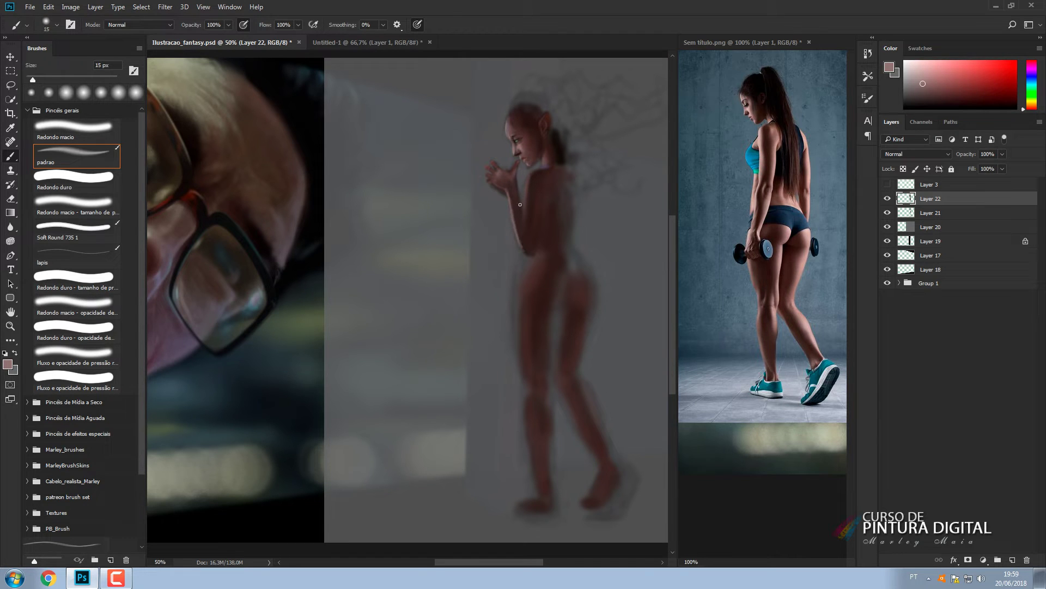
Sample dark tones around the hand and arm to shade the hand's lower edge and forearm, with brush sizes up to 35 px.
{"action": "left_click", "coordinate": [516, 180], "text": "alt"}
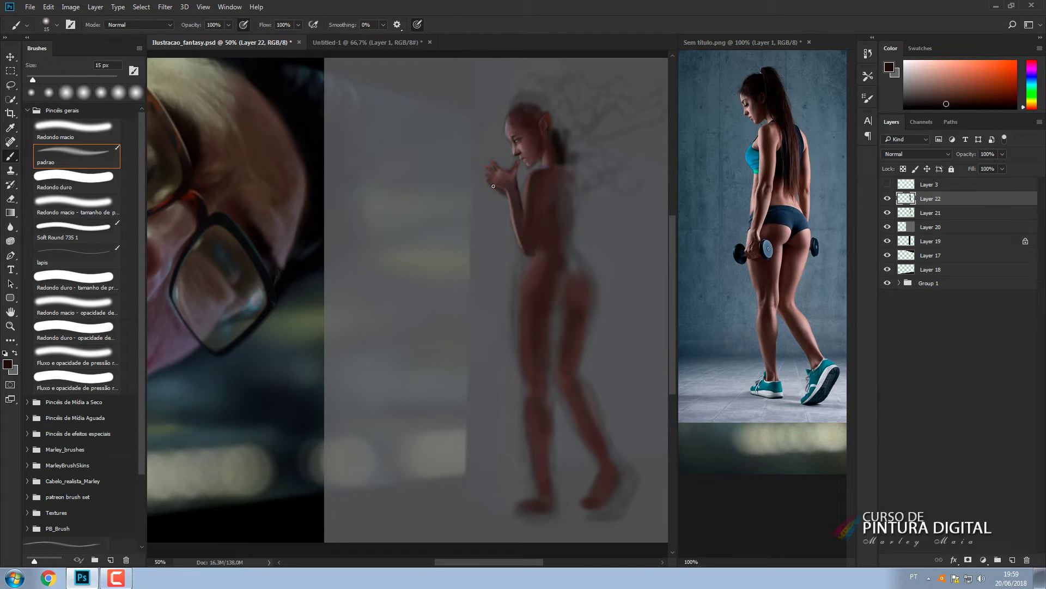
{"action": "left_click", "coordinate": [522, 196], "text": "alt"}
{"action": "key", "text": "bracketright"}
{"action": "key", "text": "bracketright"}
{"action": "key", "text": "bracketright"}
{"action": "key", "text": "bracketright"}
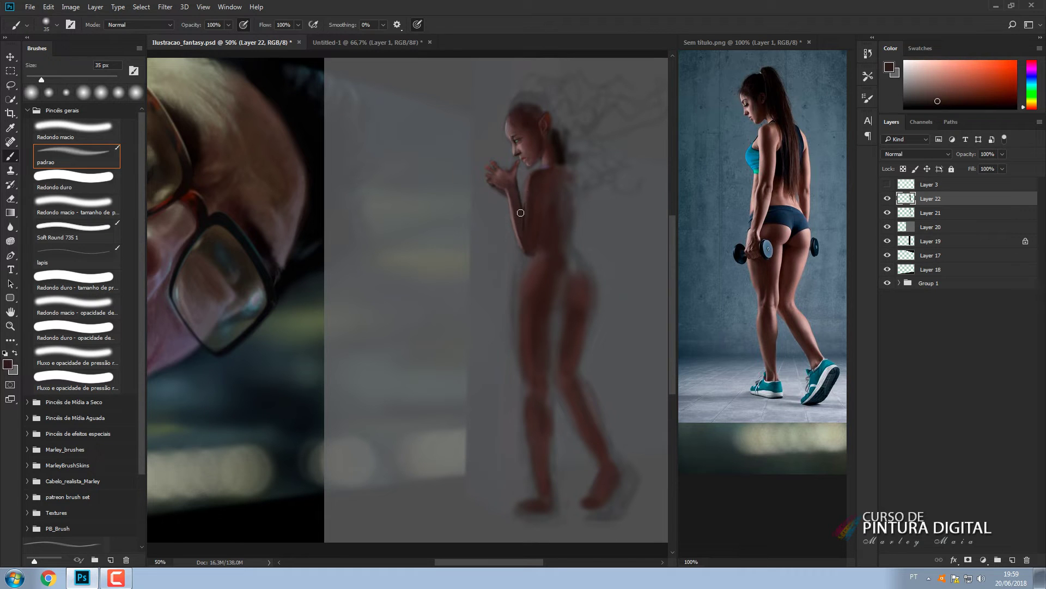
{"action": "left_click", "coordinate": [501, 161], "text": "alt"}
{"action": "key", "text": "bracketleft"}
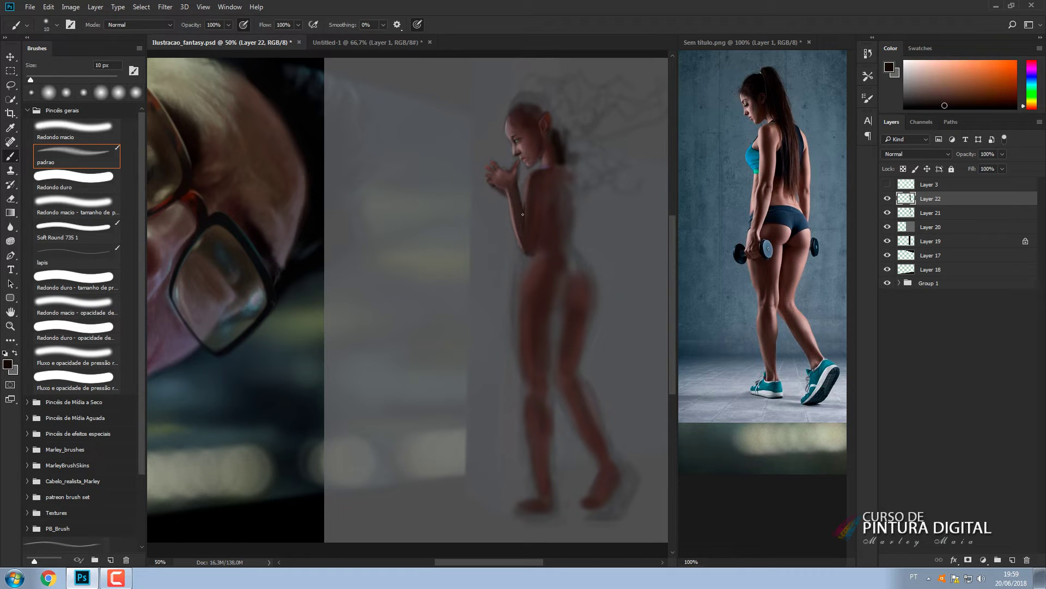
Sample a pale skin tone from the wrist and highlight the upper arm's front edge and hand with 9 to 15 px brushes.
{"action": "left_click", "coordinate": [513, 200], "text": "alt"}
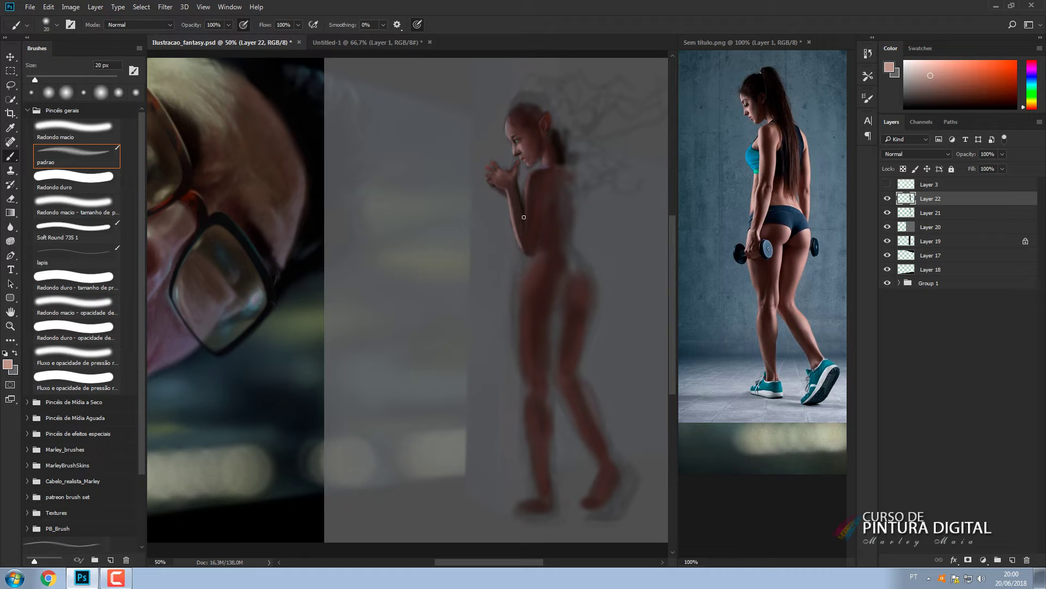
{"action": "key", "text": "bracketleft"}
{"action": "key", "text": "bracketleft"}
{"action": "key", "text": "bracketleft"}
{"action": "key", "text": "bracketleft"}
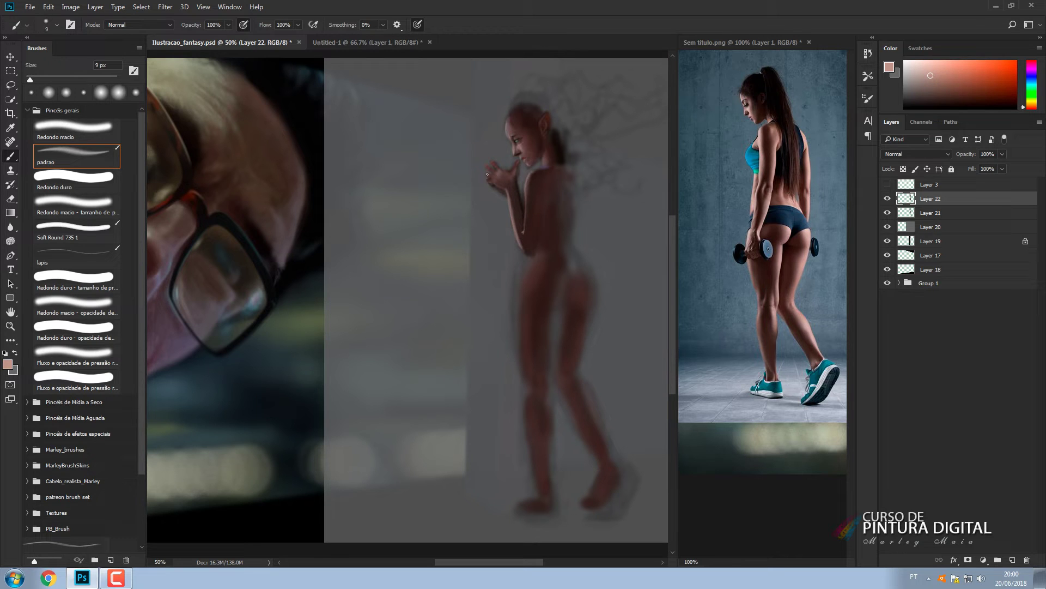
{"action": "key", "text": "bracketright"}
{"action": "key", "text": "bracketright"}
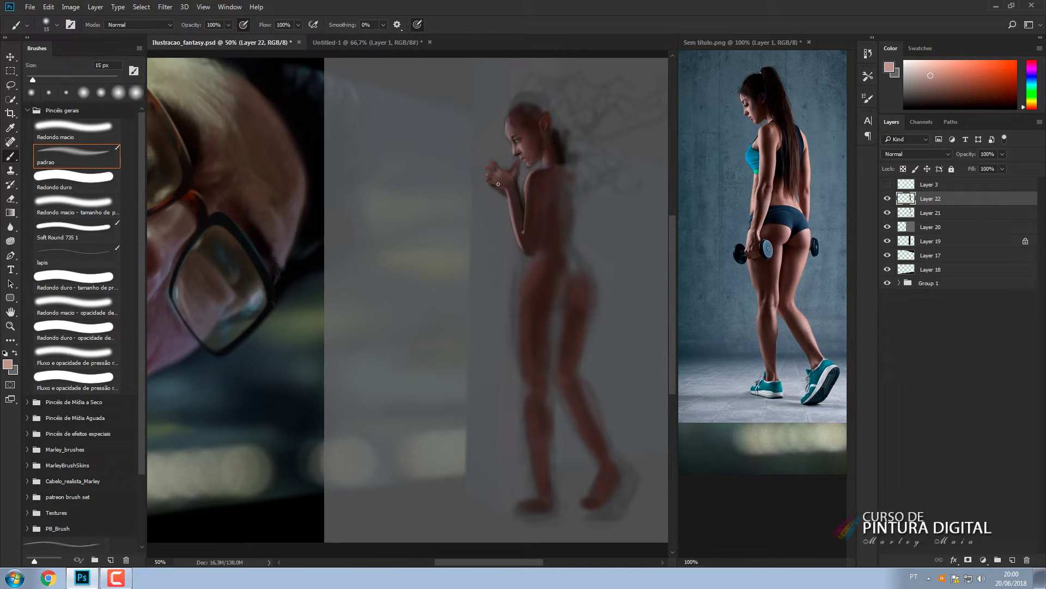
Paint a pale highlight over the front of the shoulder, varying the brush size up to 35 px.
{"action": "key", "text": "bracketright"}
{"action": "key", "text": "bracketright"}
{"action": "mouse_move", "coordinate": [535, 176]}
{"action": "left_mouse_down"}
{"action": "mouse_move", "coordinate": [526, 222]}
{"action": "mouse_move", "coordinate": [530, 180]}
{"action": "left_mouse_up"}
{"action": "key", "text": "bracketleft"}
{"action": "key", "text": "bracketleft"}
{"action": "key", "text": "bracketleft"}
{"action": "key", "text": "bracketleft"}
{"action": "key", "text": "bracketleft"}
{"action": "key", "text": "bracketright"}
{"action": "key", "text": "bracketright"}
{"action": "key", "text": "bracketright"}
{"action": "key", "text": "bracketright"}
{"action": "key", "text": "bracketright"}
Blend the forearm with sampled dark red and pale tones at 35 px, and outline the elbow in near-black at 15 px.
{"action": "left_click", "coordinate": [531, 217], "text": "alt"}
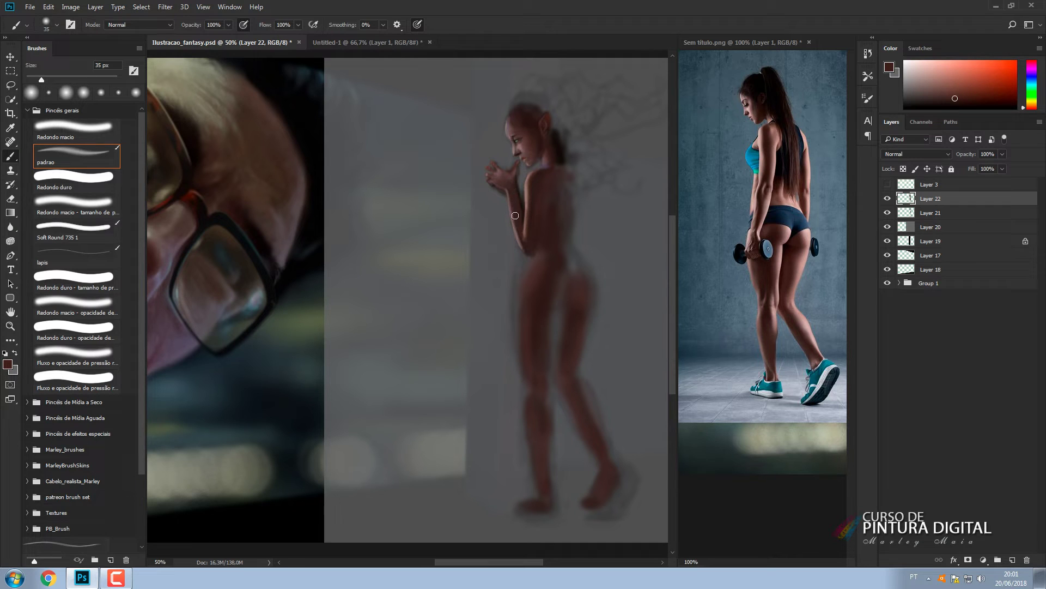
{"action": "left_click", "coordinate": [519, 236], "text": "alt"}
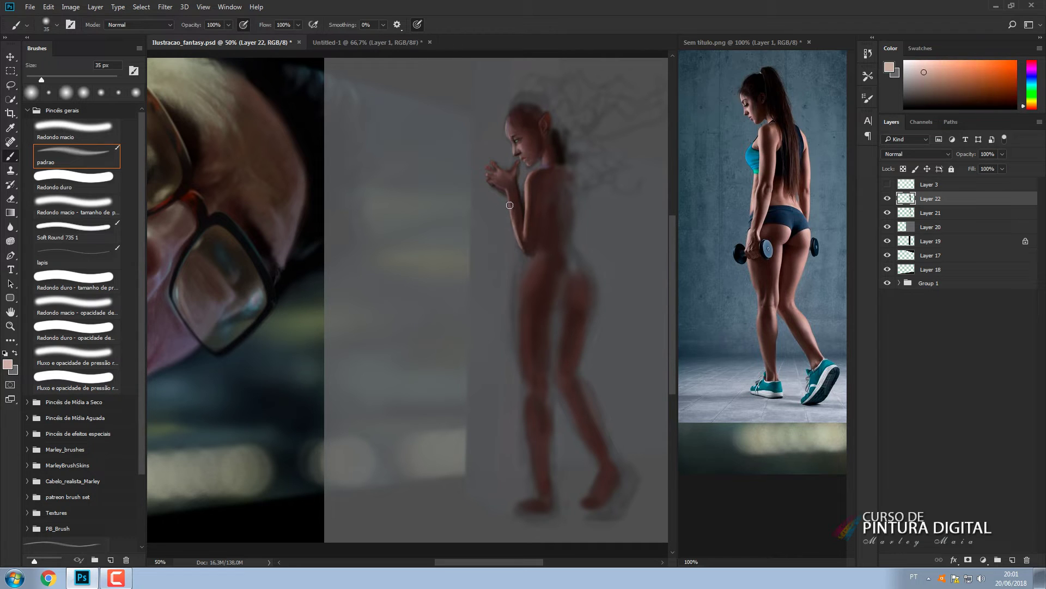
{"action": "key", "text": "d"}
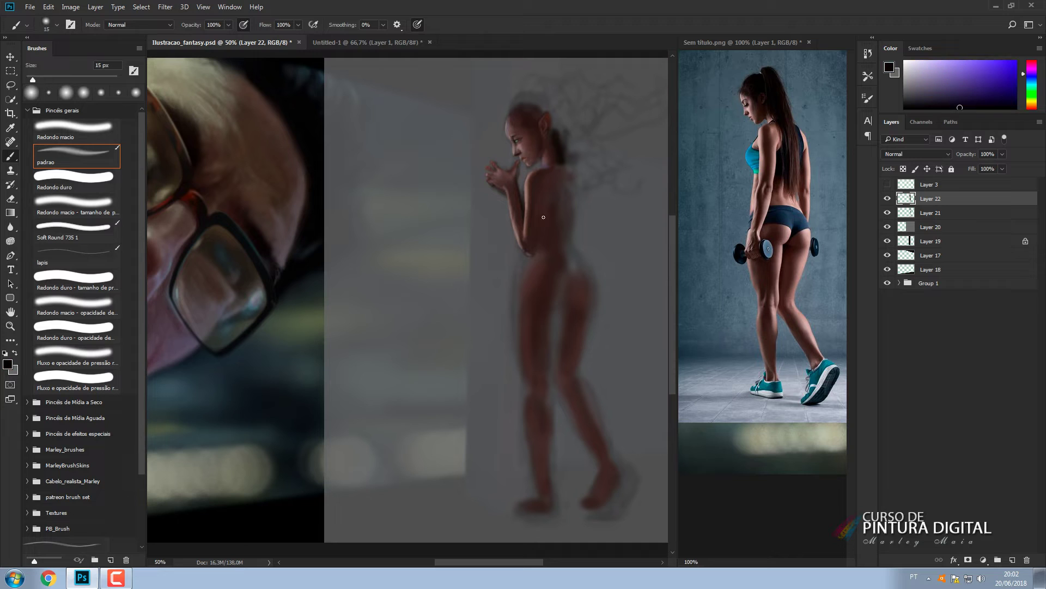
{"action": "key", "text": "bracketleft"}
Sample dark tones from the torso and shade the back beside the upper arm with an 80 px brush.
{"action": "left_click", "coordinate": [550, 196], "text": "alt"}
{"action": "key", "text": "bracketleft"}
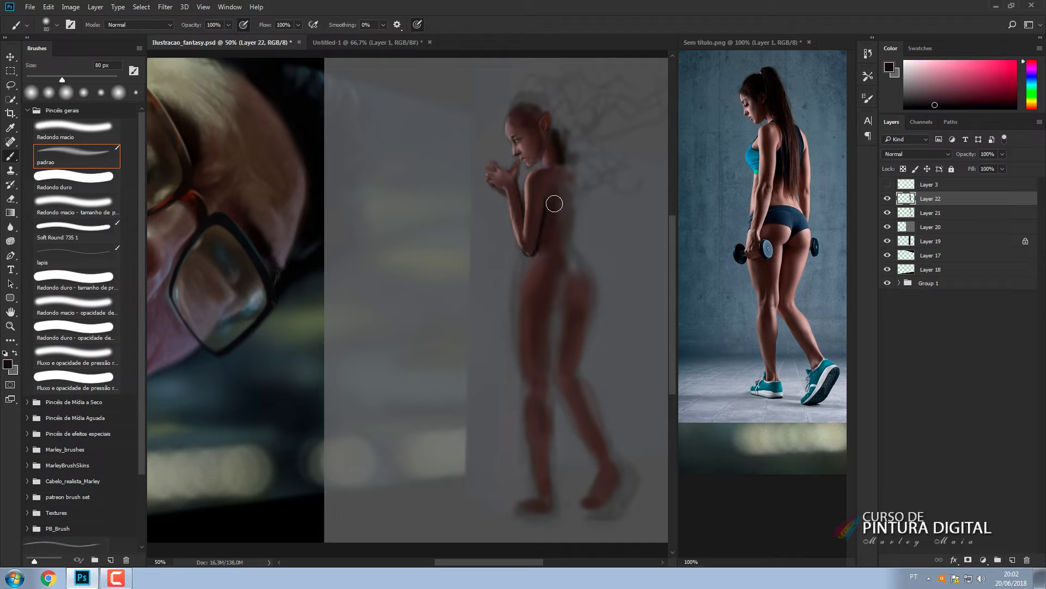
{"action": "left_click", "coordinate": [544, 207], "text": "alt"}
{"action": "key", "text": "bracketright"}
Sample a pink skin tone at the elbow and highlight the elbow's edge, reducing the brush to 25 px.
{"action": "left_click", "coordinate": [531, 248], "text": "alt"}
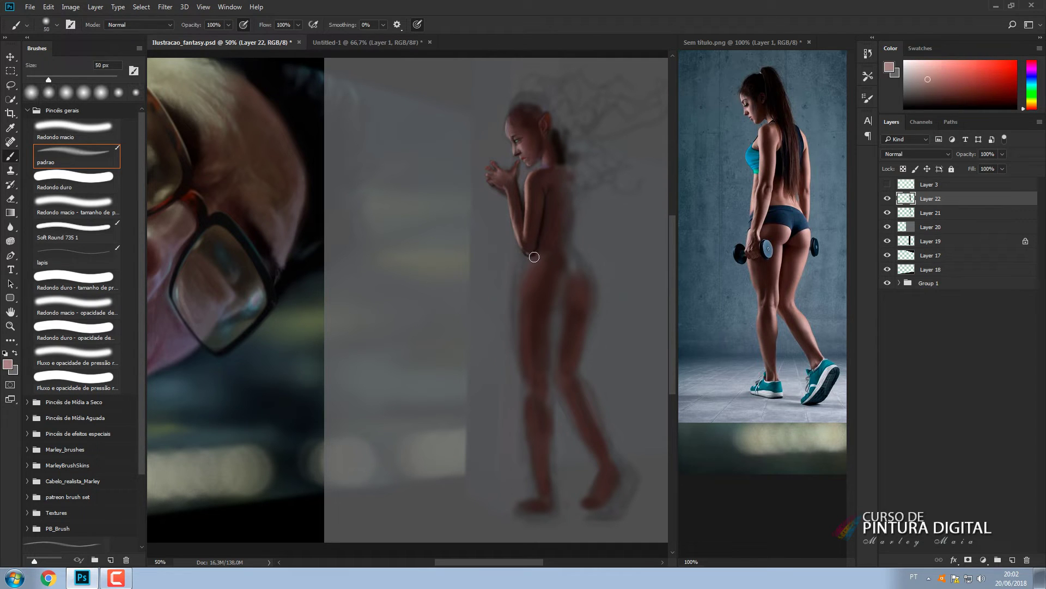
{"action": "key", "text": "bracketright"}
{"action": "key", "text": "bracketright"}
{"action": "key", "text": "bracketleft"}
{"action": "key", "text": "bracketleft"}
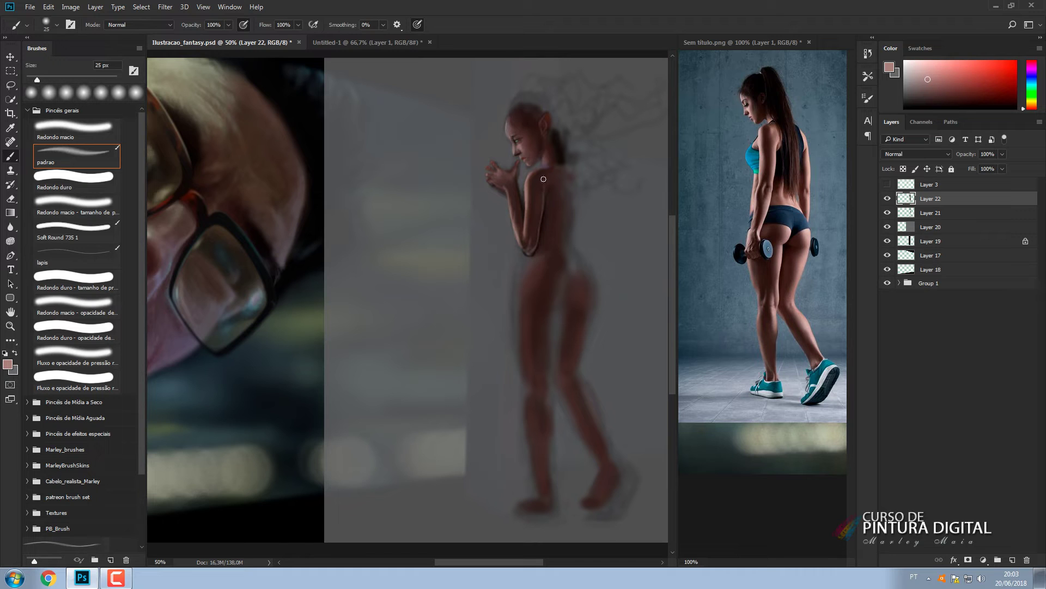
Glaze a muted purple along the back of the upper arm and shoulder with brushes between 60 and 150 px.
{"action": "key", "text": "bracketright"}
{"action": "key", "text": "bracketright"}
{"action": "key", "text": "bracketright"}
{"action": "key", "text": "bracketright"}
{"action": "key", "text": "bracketright"}
{"action": "key", "text": "bracketright"}
{"action": "left_click", "coordinate": [531, 252], "text": "alt"}
{"action": "left_click_drag", "start_coordinate": [539, 222], "coordinate": [542, 182]}
{"action": "key", "text": "bracketright"}
{"action": "key", "text": "bracketright"}
{"action": "key", "text": "bracketright"}
{"action": "key", "text": "bracketright"}
{"action": "key", "text": "bracketright"}
{"action": "key", "text": "bracketright"}
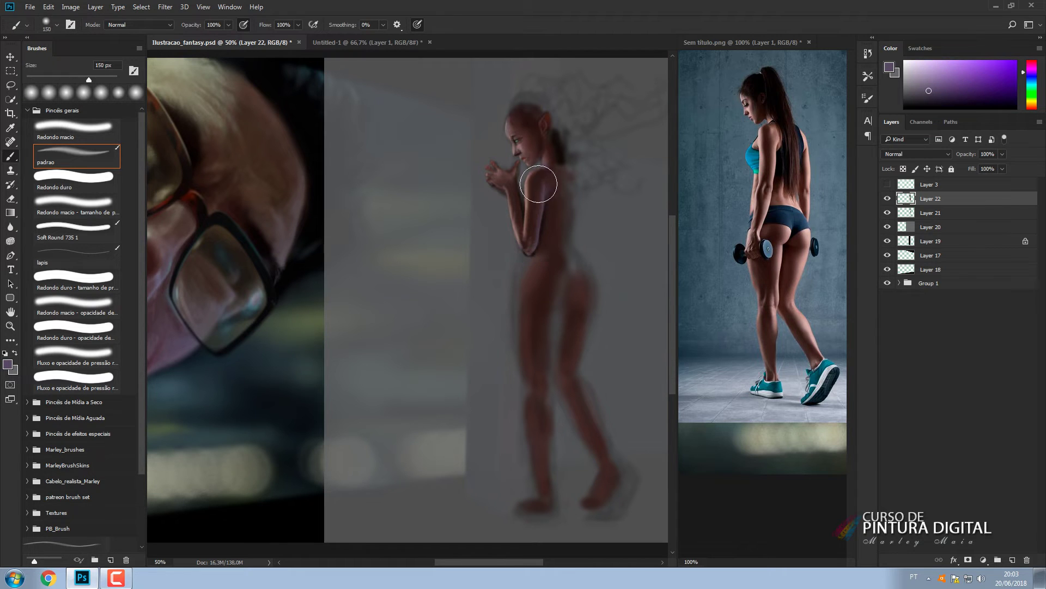
{"action": "key", "text": "bracketleft"}
{"action": "key", "text": "bracketleft"}
{"action": "key", "text": "bracketleft"}
{"action": "key", "text": "bracketleft"}
{"action": "key", "text": "bracketleft"}
{"action": "key", "text": "bracketleft"}
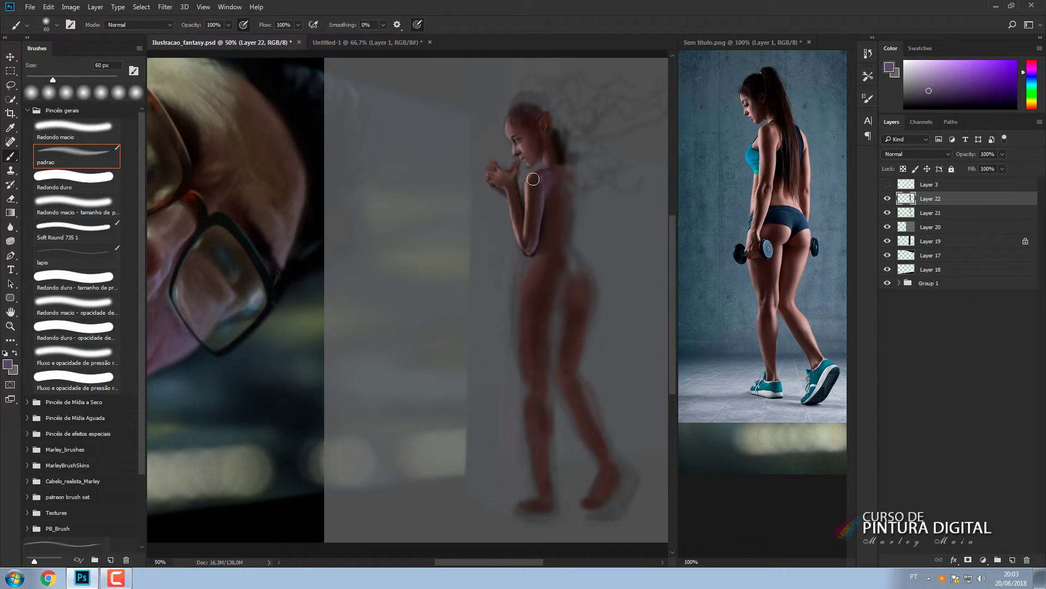
Spread the muted purple across the upper back with a large soft brush.
{"action": "key", "text": "bracketright"}
{"action": "key", "text": "bracketright"}
{"action": "key", "text": "bracketright"}
{"action": "key", "text": "bracketright"}
{"action": "key", "text": "bracketright"}
{"action": "key", "text": "bracketright"}
{"action": "key", "text": "bracketright"}
{"action": "key", "text": "bracketright"}
{"action": "key", "text": "bracketright"}
{"action": "key", "text": "bracketright"}
{"action": "key", "text": "bracketright"}
{"action": "key", "text": "bracketright"}
{"action": "left_click_drag", "start_coordinate": [570, 195], "coordinate": [558, 236]}
Sample a reddish-brown tone from the man's portrait and paint the hair behind the woman's neck with a 125 px brush.
{"action": "key", "text": "bracketleft"}
{"action": "key", "text": "bracketleft"}
{"action": "key", "text": "bracketleft"}
{"action": "key", "text": "bracketleft"}
{"action": "key", "text": "bracketleft"}
{"action": "key", "text": "bracketleft"}
{"action": "key", "text": "bracketleft"}
{"action": "key", "text": "bracketleft"}
{"action": "key", "text": "bracketleft"}
{"action": "key", "text": "bracketleft"}
{"action": "key", "text": "bracketleft"}
{"action": "key", "text": "bracketleft"}
{"action": "key", "text": "bracketleft"}
{"action": "key", "text": "bracketleft"}
{"action": "key", "text": "bracketleft"}
{"action": "key", "text": "bracketleft"}
{"action": "key", "text": "bracketleft"}
{"action": "key", "text": "bracketleft"}
{"action": "key", "text": "bracketleft"}
{"action": "key", "text": "bracketleft"}
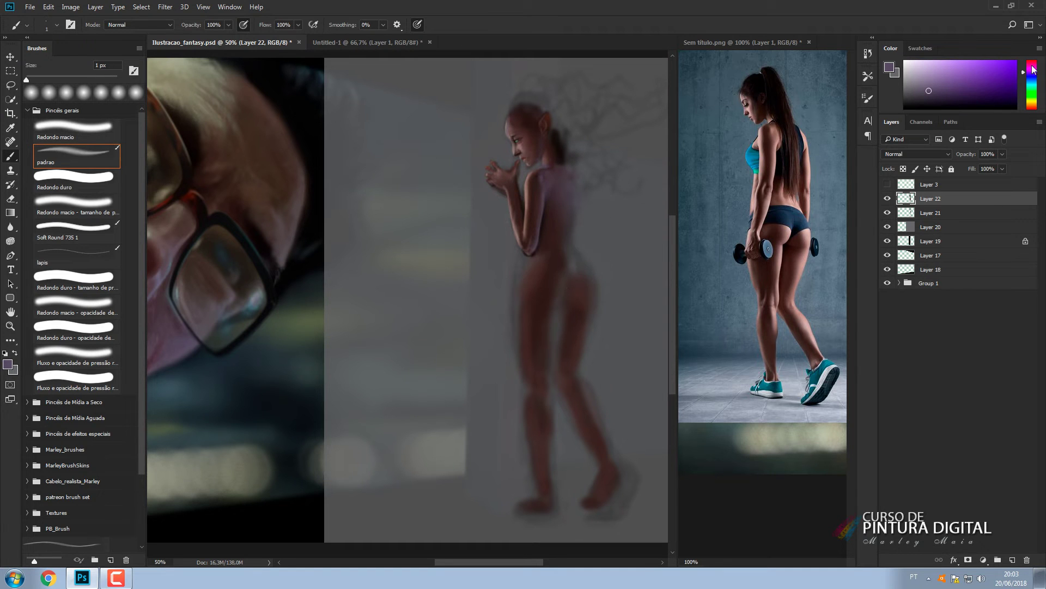
{"action": "mouse_move", "coordinate": [212, 215]}
{"action": "left_mouse_down"}
{"action": "mouse_move", "coordinate": [365, 201]}
{"action": "mouse_move", "coordinate": [216, 215]}
{"action": "left_mouse_up"}
{"action": "left_click", "coordinate": [205, 220], "text": "alt"}
{"action": "key", "text": "bracketright"}
{"action": "key", "text": "bracketright"}
{"action": "key", "text": "bracketright"}
{"action": "key", "text": "bracketright"}
{"action": "key", "text": "bracketright"}
{"action": "key", "text": "bracketright"}
{"action": "key", "text": "bracketright"}
{"action": "key", "text": "bracketright"}
{"action": "key", "text": "bracketright"}
{"action": "key", "text": "bracketright"}
{"action": "key", "text": "bracketright"}
{"action": "key", "text": "bracketright"}
{"action": "key", "text": "bracketright"}
{"action": "key", "text": "bracketright"}
{"action": "key", "text": "bracketright"}
{"action": "key", "text": "bracketright"}
{"action": "key", "text": "bracketright"}
{"action": "key", "text": "bracketright"}
{"action": "key", "text": "bracketright"}
{"action": "key", "text": "bracketright"}
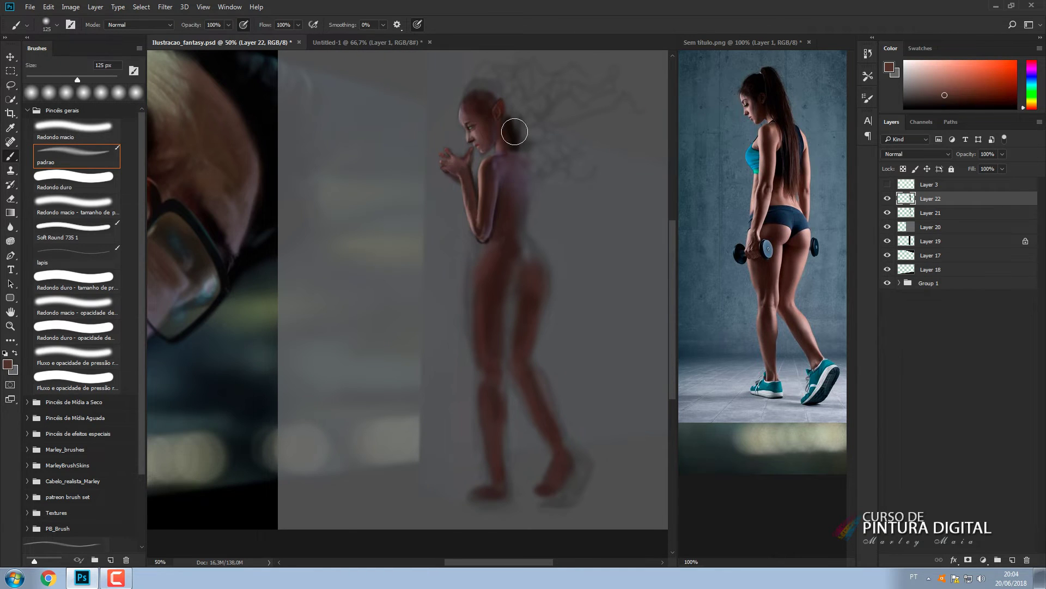
Sample the dark red of the hip and fill out the hips and buttocks with a 250 px brush.
{"action": "left_click", "coordinate": [510, 278], "text": "alt"}
{"action": "key", "text": "bracketright"}
{"action": "key", "text": "bracketright"}
{"action": "key", "text": "bracketright"}
{"action": "key", "text": "bracketright"}
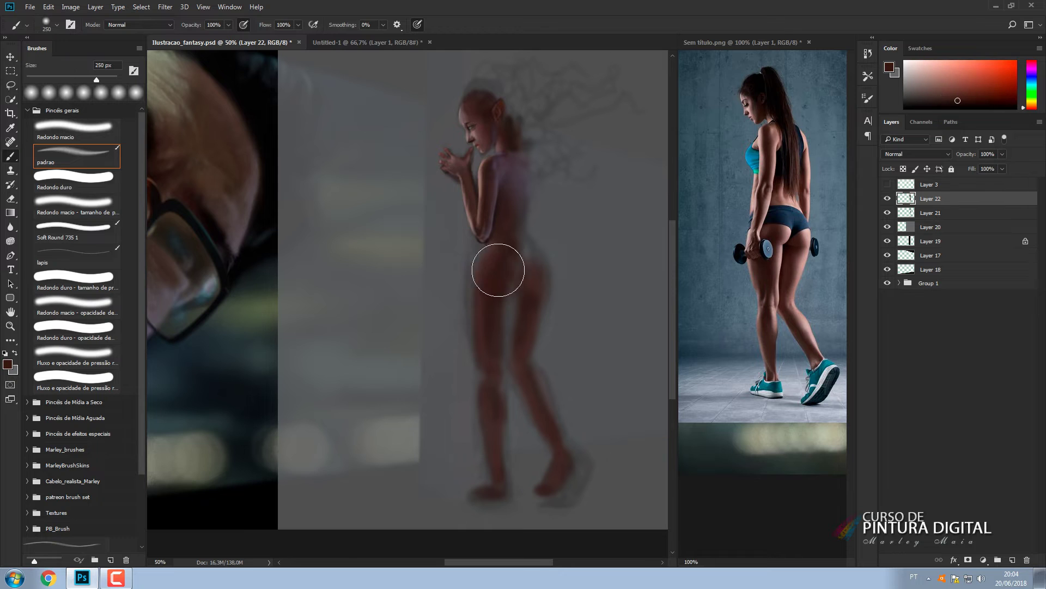
Sample dark brown and purplish tones beside the upper arm and refine its back edge with a 20 px brush.
{"action": "left_click", "coordinate": [504, 183], "text": "alt"}
{"action": "key", "text": "bracketleft"}
{"action": "key", "text": "bracketleft"}
{"action": "key", "text": "bracketleft"}
{"action": "key", "text": "bracketleft"}
{"action": "key", "text": "bracketleft"}
{"action": "key", "text": "bracketleft"}
{"action": "key", "text": "bracketleft"}
{"action": "key", "text": "bracketleft"}
{"action": "key", "text": "bracketleft"}
{"action": "key", "text": "bracketleft"}
{"action": "key", "text": "bracketleft"}
{"action": "key", "text": "bracketleft"}
{"action": "key", "text": "bracketleft"}
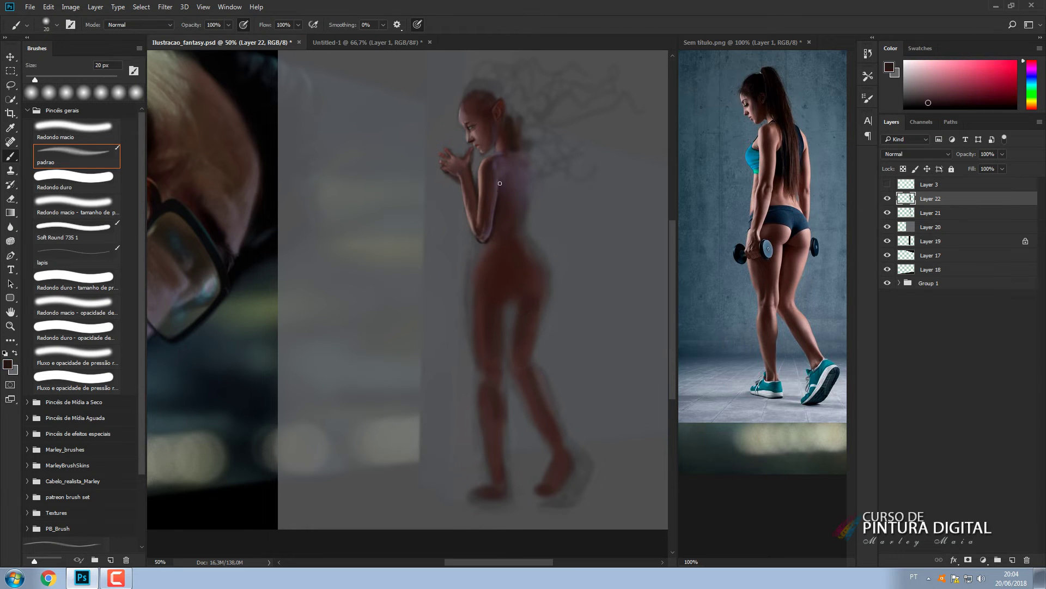
{"action": "left_click", "coordinate": [502, 179], "text": "alt"}
{"action": "left_click", "coordinate": [502, 176], "text": "alt"}
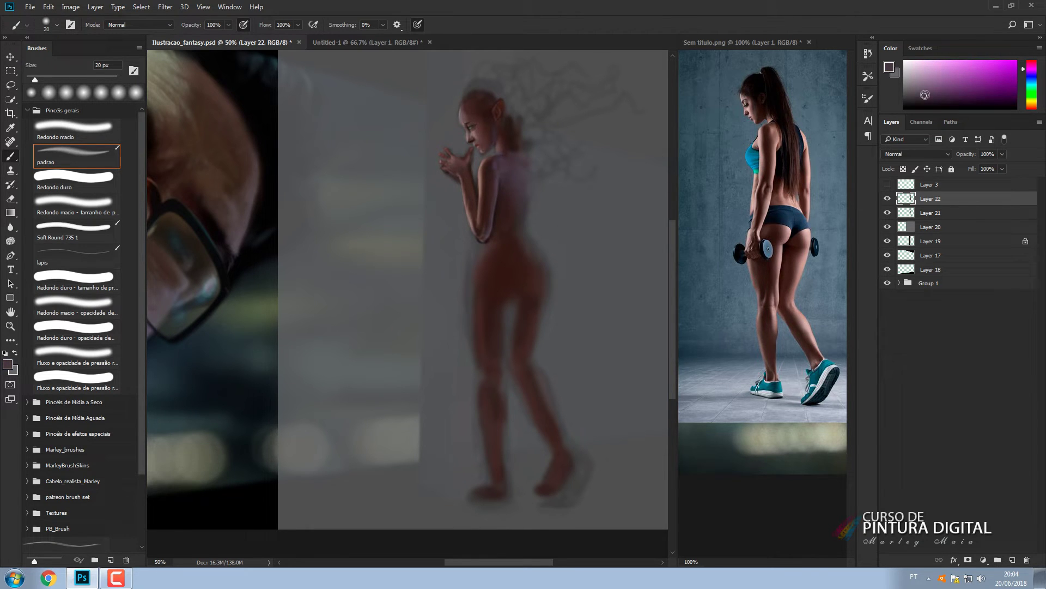
Paint the sampled muted purple down the woman's back from shoulder to waist with an enlarged brush.
{"action": "key", "text": "bracketright"}
{"action": "key", "text": "bracketright"}
{"action": "key", "text": "bracketright"}
{"action": "key", "text": "bracketright"}
{"action": "key", "text": "bracketright"}
{"action": "key", "text": "bracketright"}
{"action": "key", "text": "bracketright"}
{"action": "key", "text": "bracketright"}
{"action": "mouse_move", "coordinate": [510, 153]}
{"action": "left_mouse_down"}
{"action": "mouse_move", "coordinate": [539, 181]}
{"action": "mouse_move", "coordinate": [515, 188]}
{"action": "mouse_move", "coordinate": [518, 179]}
{"action": "mouse_move", "coordinate": [517, 227]}
{"action": "mouse_move", "coordinate": [501, 153]}
{"action": "mouse_move", "coordinate": [504, 229]}
{"action": "left_mouse_up"}
Sample dark reddish browns from the back and waist and shade the back and front of the hip with a 60 px brush.
{"action": "key", "text": "bracketleft"}
{"action": "key", "text": "bracketleft"}
{"action": "key", "text": "bracketleft"}
{"action": "key", "text": "bracketleft"}
{"action": "left_click", "coordinate": [496, 224], "text": "alt"}
{"action": "key", "text": "bracketright"}
{"action": "key", "text": "bracketright"}
{"action": "key", "text": "bracketright"}
{"action": "left_click", "coordinate": [504, 201], "text": "alt"}
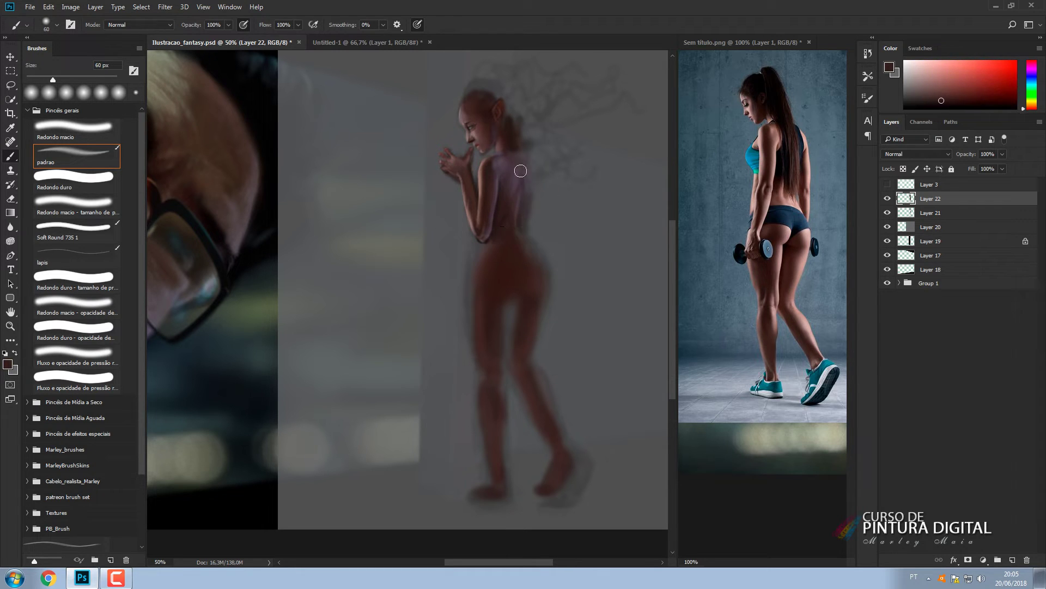
{"action": "left_click", "coordinate": [489, 238], "text": "alt"}
{"action": "left_click_drag", "start_coordinate": [494, 241], "coordinate": [475, 283]}
Sample a light skin tone from the reference photo and paint a thin rim light down the near leg's front with a 20 px brush.
{"action": "left_click", "coordinate": [750, 191], "text": "alt"}
{"action": "left_click", "coordinate": [760, 190], "text": "alt"}
{"action": "key", "text": "bracketleft"}
{"action": "key", "text": "bracketleft"}
{"action": "key", "text": "bracketleft"}
{"action": "key", "text": "bracketleft"}
{"action": "key", "text": "bracketleft"}
{"action": "key", "text": "bracketleft"}
{"action": "key", "text": "bracketleft"}
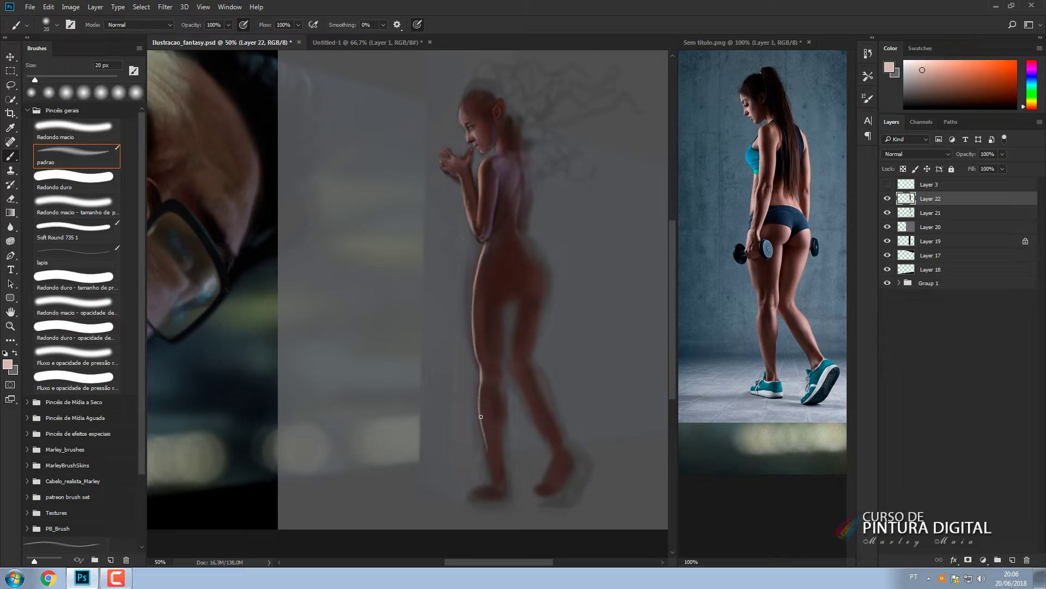
{"action": "left_click_drag", "start_coordinate": [472, 314], "coordinate": [472, 345]}
Extend the light skin highlight up from the hip to the waist with a 40 px brush.
{"action": "key", "text": "bracketright"}
{"action": "key", "text": "bracketright"}
{"action": "key", "text": "bracketright"}
{"action": "key", "text": "bracketright"}
{"action": "key", "text": "bracketright"}
{"action": "key", "text": "bracketright"}
{"action": "key", "text": "bracketright"}
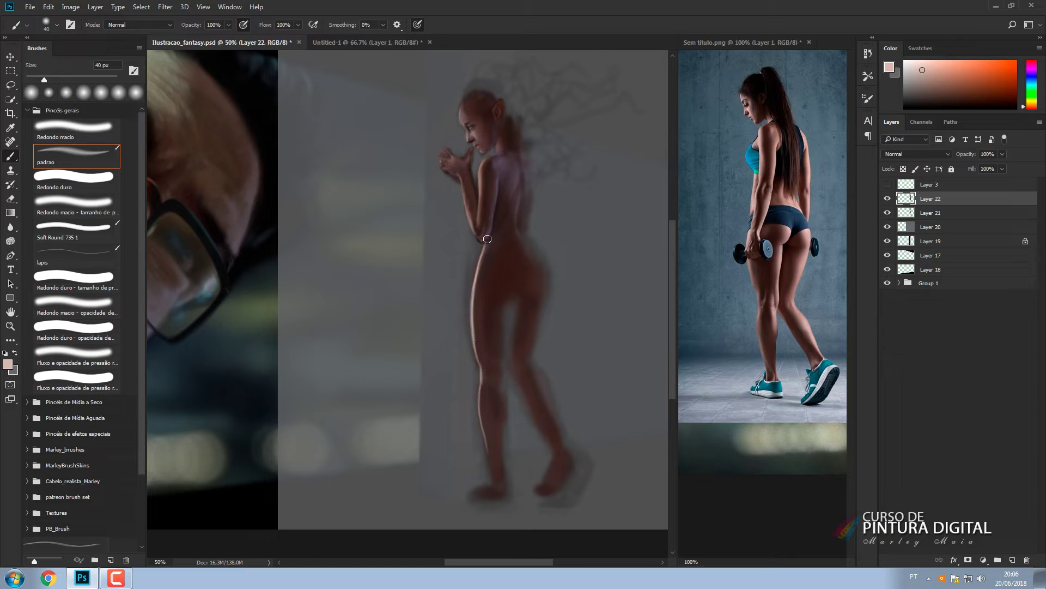
{"action": "mouse_move", "coordinate": [482, 263]}
{"action": "left_mouse_down"}
{"action": "mouse_move", "coordinate": [477, 293]}
{"action": "mouse_move", "coordinate": [490, 243]}
{"action": "left_mouse_up"}
Sample skin tones from the waist and knee and blend the highlight edge with a 60 px brush.
{"action": "left_click", "coordinate": [493, 225], "text": "alt"}
{"action": "left_click", "coordinate": [488, 250], "text": "alt"}
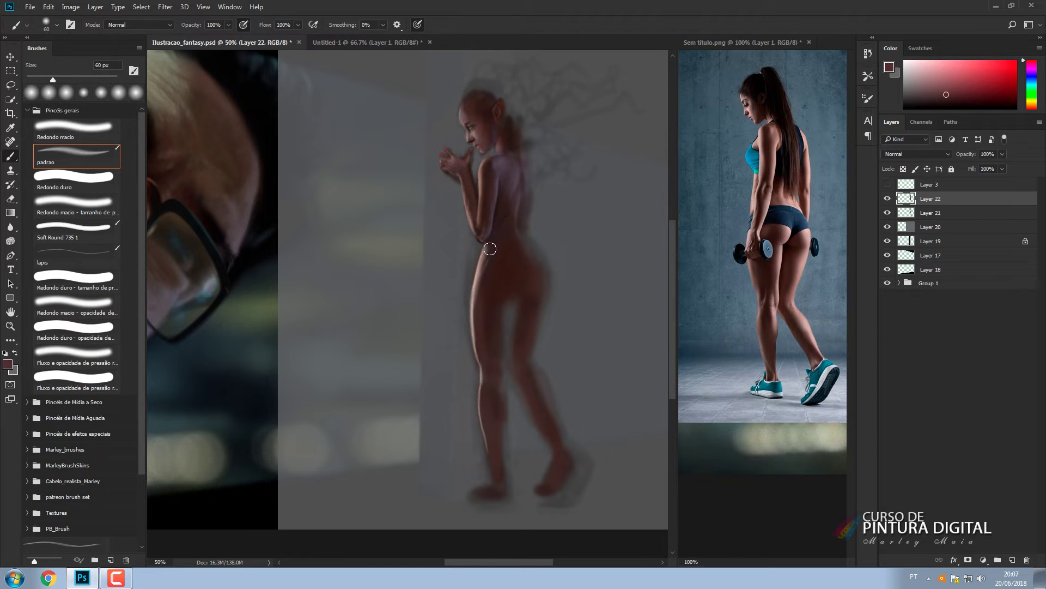
{"action": "left_click", "coordinate": [481, 365], "text": "alt"}
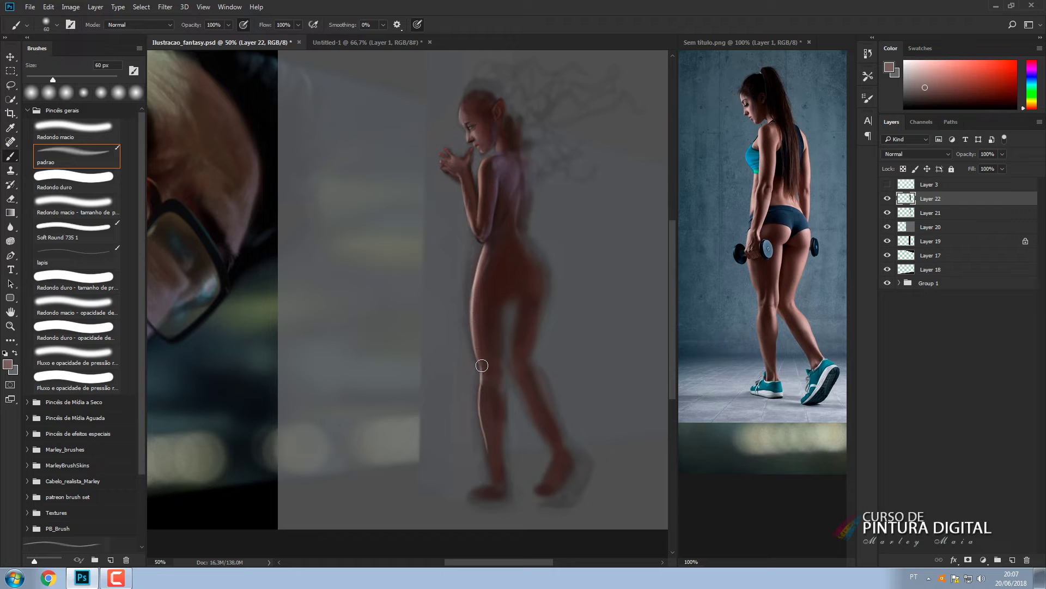
Sample near-black from the reference photo and paint the dark gap along the back edge of the near leg.
{"action": "left_click", "coordinate": [778, 243], "text": "alt"}
{"action": "left_click_drag", "start_coordinate": [513, 298], "coordinate": [505, 381]}
{"action": "key", "text": "bracketleft"}
{"action": "key", "text": "bracketleft"}
{"action": "key", "text": "bracketleft"}
{"action": "key", "text": "bracketleft"}
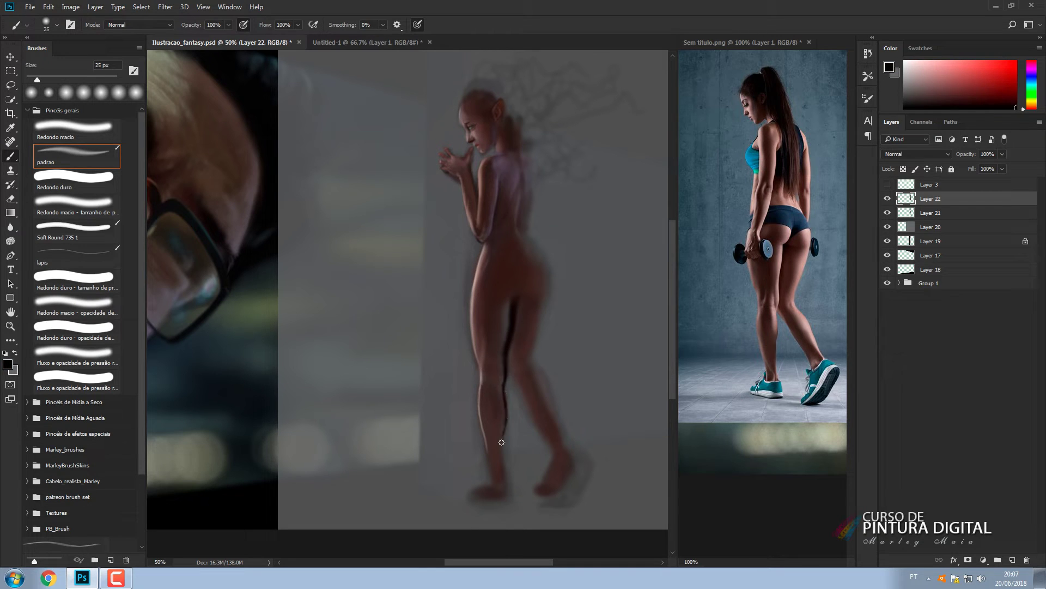
Carry the near-black line down to the ankle and up around the underside of the near buttock.
{"action": "key", "text": "bracketright"}
{"action": "key", "text": "bracketright"}
{"action": "key", "text": "bracketright"}
{"action": "key", "text": "bracketleft"}
{"action": "key", "text": "bracketleft"}
{"action": "key", "text": "bracketleft"}
{"action": "key", "text": "bracketleft"}
{"action": "key", "text": "bracketleft"}
{"action": "key", "text": "bracketleft"}
{"action": "key", "text": "bracketleft"}
{"action": "mouse_move", "coordinate": [506, 328]}
{"action": "left_mouse_down"}
{"action": "mouse_move", "coordinate": [508, 293]}
{"action": "mouse_move", "coordinate": [527, 283]}
{"action": "left_mouse_up"}
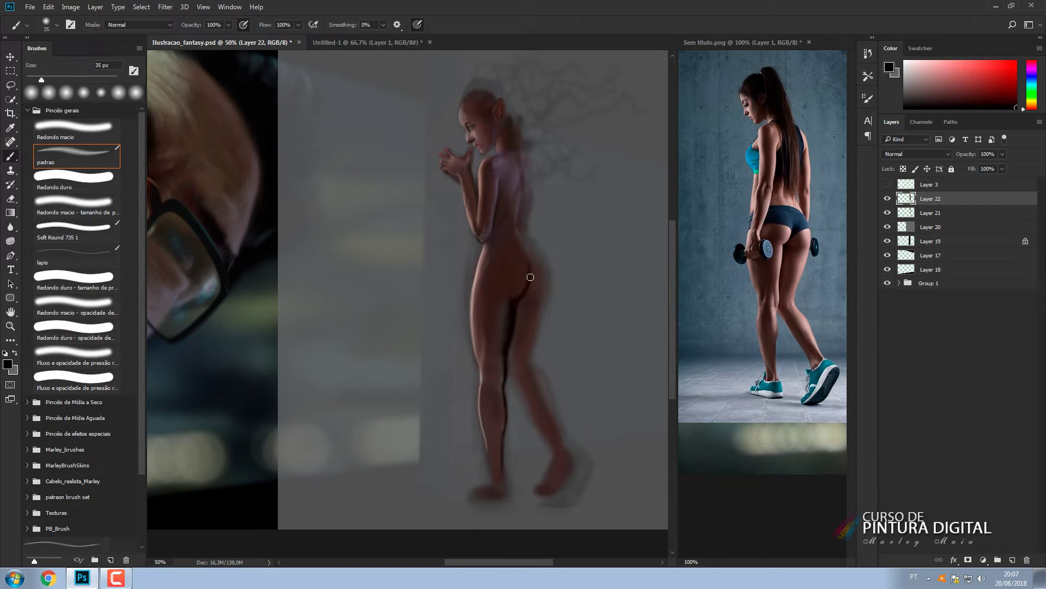
Darken the buttock crease with a 70 px brush and shade the near buttock and thigh with a 175 px brush.
{"action": "key", "text": "bracketright"}
{"action": "key", "text": "bracketright"}
{"action": "key", "text": "bracketright"}
{"action": "key", "text": "bracketright"}
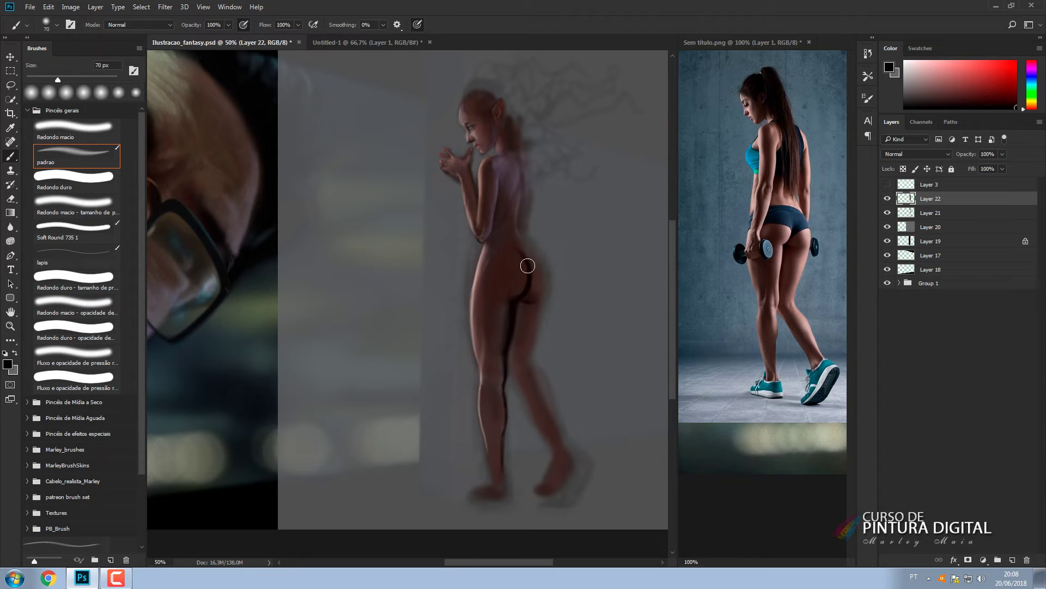
{"action": "key", "text": "bracketright"}
{"action": "key", "text": "bracketright"}
{"action": "key", "text": "bracketright"}
{"action": "key", "text": "bracketright"}
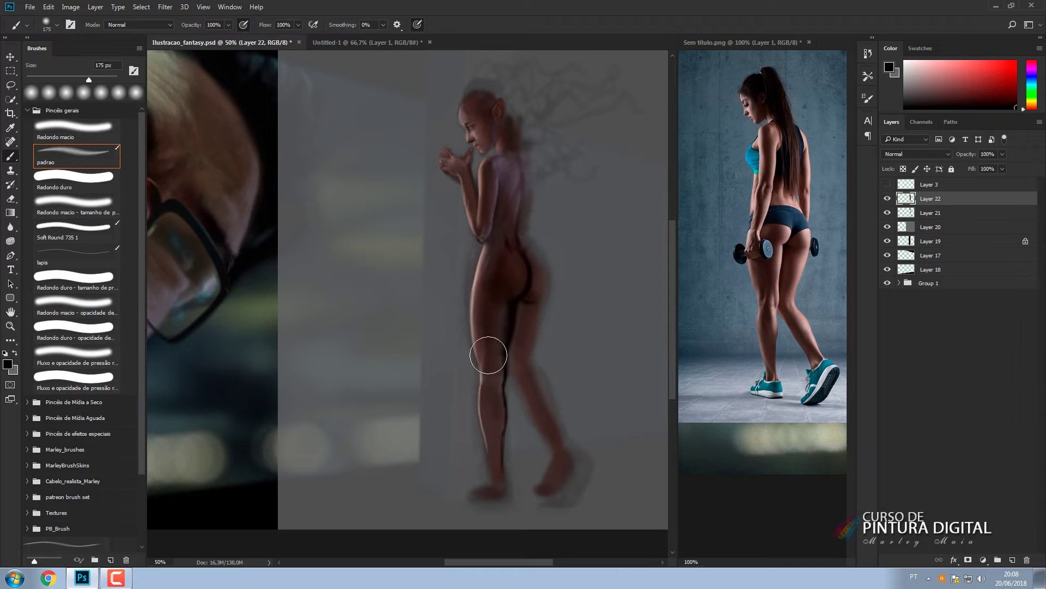
Shade the near lower leg with the near-black color using a smaller soft brush.
{"action": "key", "text": "bracketleft"}
{"action": "key", "text": "bracketleft"}
{"action": "key", "text": "bracketleft"}
{"action": "key", "text": "bracketleft"}
{"action": "key", "text": "bracketleft"}
Shade the far leg in near-black, using a 250 px brush on the thigh and 175 px on the calf.
{"action": "key", "text": "bracketright"}
{"action": "key", "text": "bracketright"}
{"action": "key", "text": "bracketright"}
{"action": "key", "text": "bracketright"}
{"action": "key", "text": "bracketright"}
{"action": "key", "text": "bracketright"}
{"action": "key", "text": "bracketright"}
{"action": "key", "text": "bracketright"}
{"action": "key", "text": "bracketright"}
{"action": "key", "text": "bracketright"}
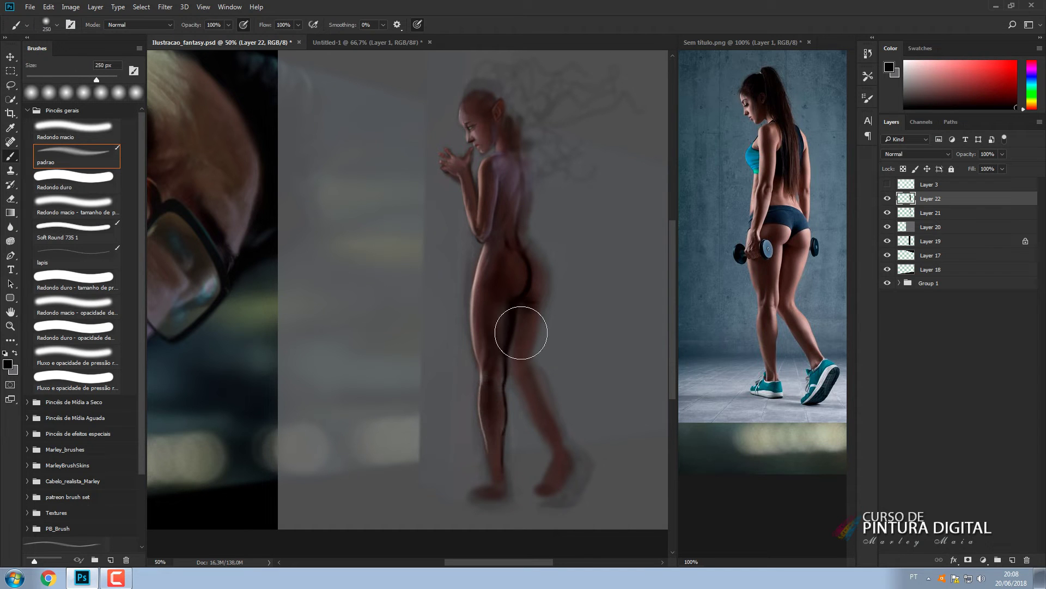
{"action": "left_click_drag", "start_coordinate": [523, 334], "coordinate": [521, 320]}
{"action": "key", "text": "bracketleft"}
{"action": "key", "text": "bracketleft"}
{"action": "key", "text": "bracketleft"}
{"action": "key", "text": "bracketleft"}
{"action": "key", "text": "bracketright"}
{"action": "left_click_drag", "start_coordinate": [527, 391], "coordinate": [539, 401]}
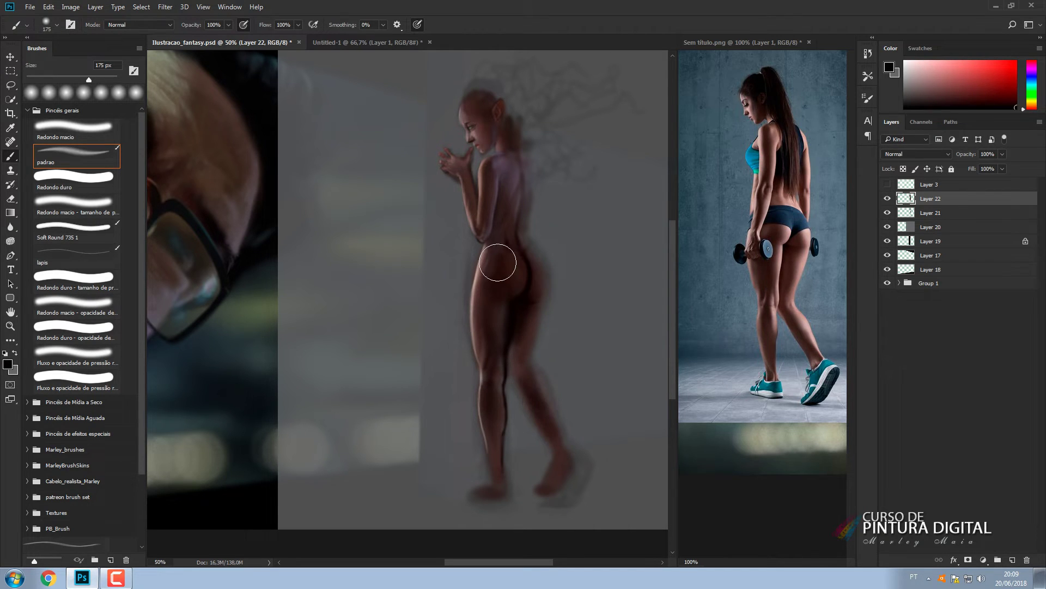
Sample the reddish brown of the front hip and glaze it over the buttocks with a 500 px brush.
{"action": "left_click", "coordinate": [481, 285], "text": "alt"}
{"action": "key", "text": "bracketright"}
{"action": "key", "text": "bracketright"}
{"action": "key", "text": "bracketright"}
{"action": "key", "text": "bracketright"}
{"action": "key", "text": "bracketright"}
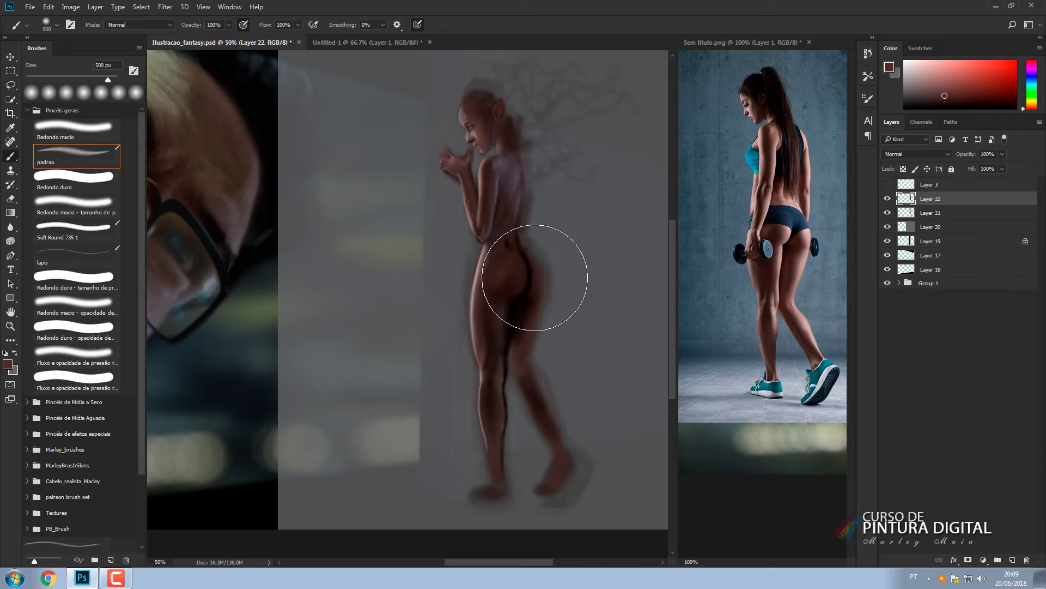
Work the reddish brown into the buttocks and far hip with a 90 px brush.
{"action": "key", "text": "bracketleft"}
{"action": "key", "text": "bracketleft"}
{"action": "key", "text": "bracketleft"}
{"action": "key", "text": "bracketleft"}
{"action": "key", "text": "bracketleft"}
{"action": "key", "text": "bracketleft"}
{"action": "key", "text": "bracketleft"}
{"action": "key", "text": "bracketleft"}
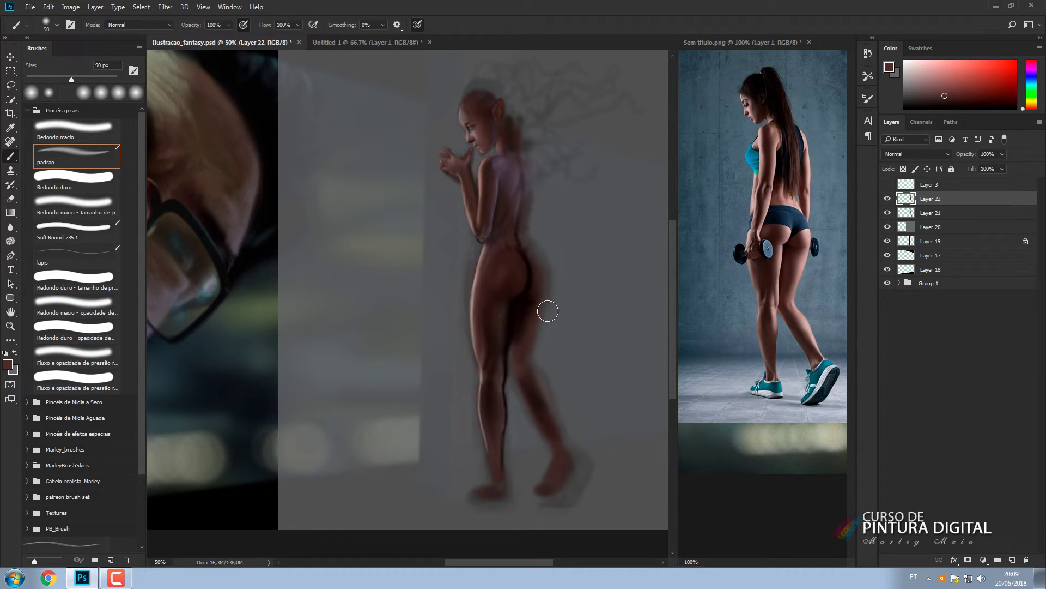
Return to an earlier history state and repaint tone over the lower back and near leg with a 100 px brush.
{"action": "key", "text": "bracketright"}
{"action": "left_click", "coordinate": [868, 53]}
{"action": "left_click", "coordinate": [748, 227]}
{"action": "left_click", "coordinate": [515, 243]}
{"action": "left_click_drag", "start_coordinate": [502, 319], "coordinate": [500, 413]}
Sample a pinkish brown and model the light on the near buttock with brushes from 100 to 175 px.
{"action": "left_click", "coordinate": [558, 279], "text": "alt"}
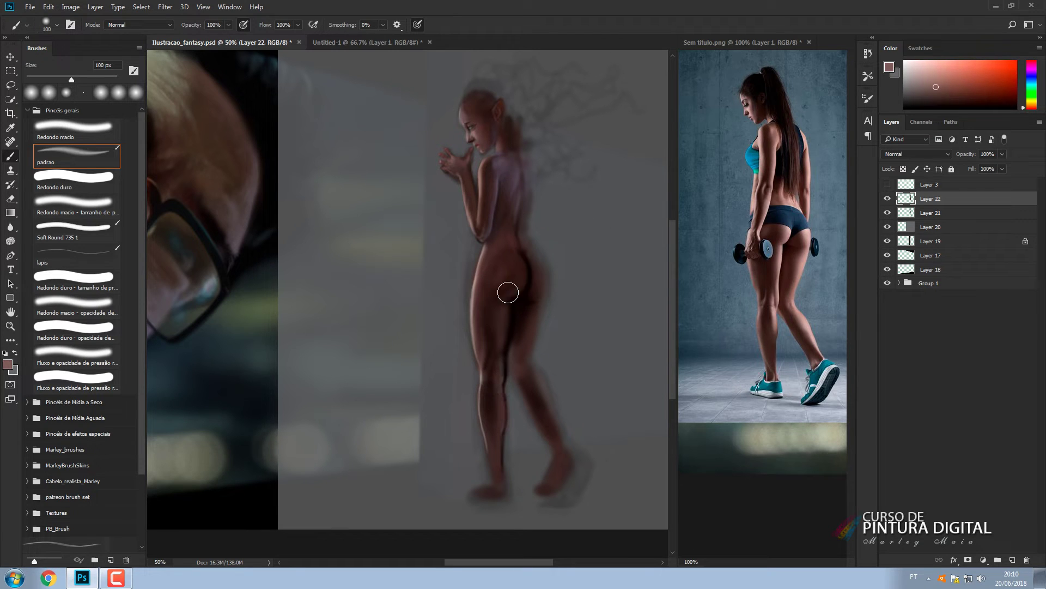
{"action": "key", "text": "bracketright"}
{"action": "key", "text": "bracketright"}
{"action": "key", "text": "bracketright"}
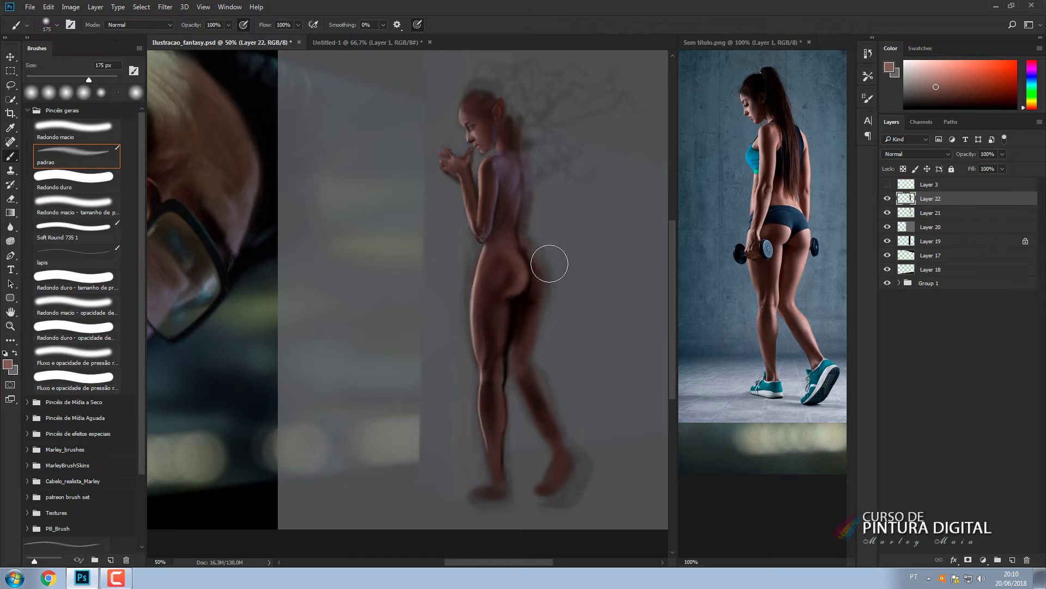
Define the far buttock's outer contour in pinkish brown with a 45 px brush.
{"action": "key", "text": "bracketleft"}
{"action": "key", "text": "bracketleft"}
{"action": "key", "text": "bracketleft"}
{"action": "key", "text": "bracketleft"}
{"action": "key", "text": "bracketleft"}
{"action": "key", "text": "bracketleft"}
{"action": "key", "text": "bracketleft"}
{"action": "key", "text": "bracketleft"}
{"action": "key", "text": "bracketleft"}
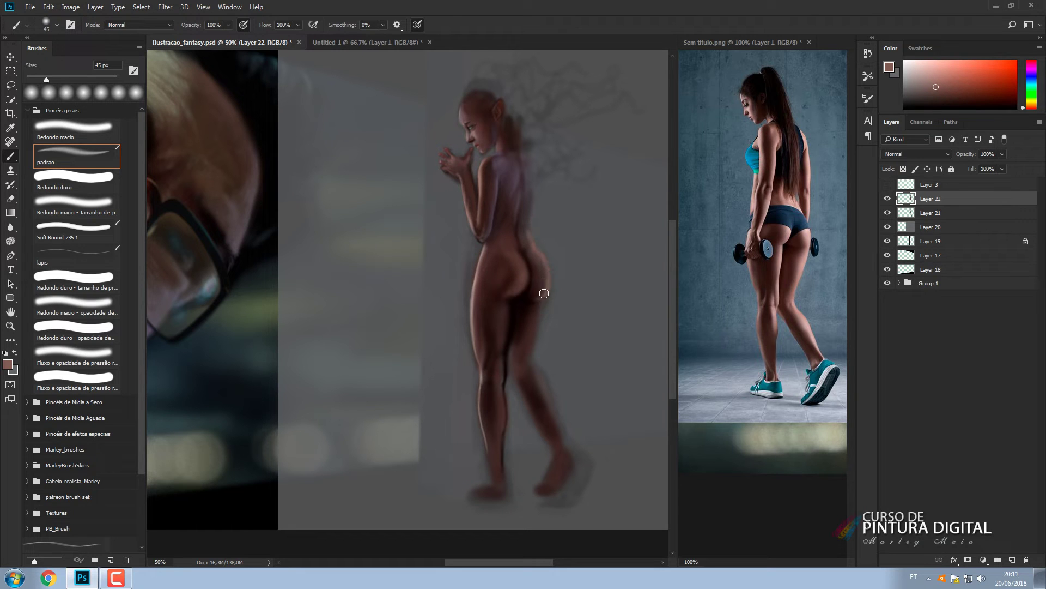
Add pinkish-brown light to the far buttock and upper thigh with brushes from 90 to 175 px.
{"action": "key", "text": "bracketright"}
{"action": "key", "text": "bracketright"}
{"action": "key", "text": "bracketright"}
{"action": "key", "text": "bracketright"}
{"action": "key", "text": "bracketright"}
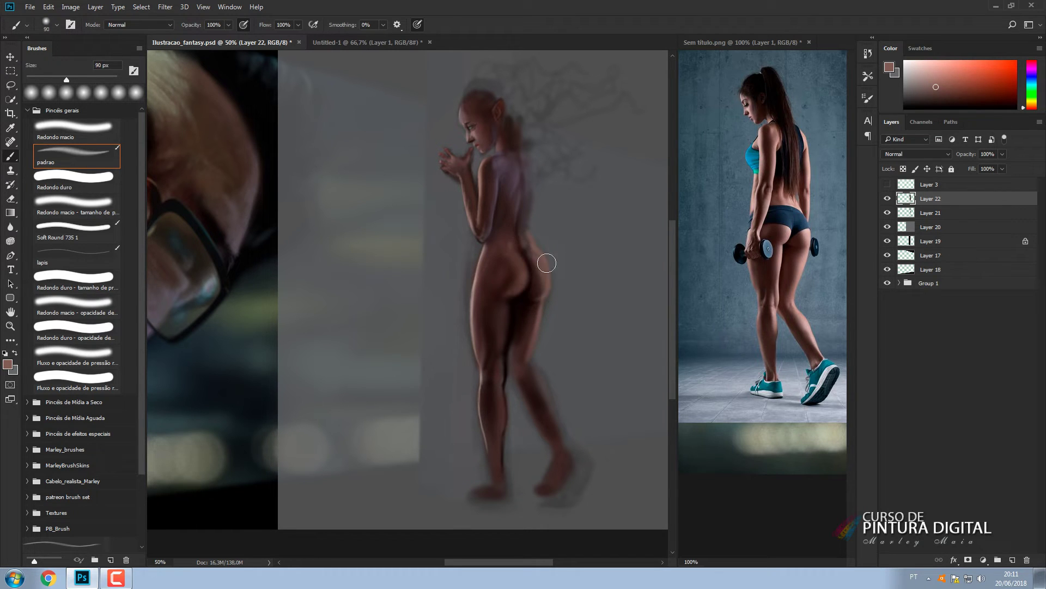
{"action": "key", "text": "bracketright"}
{"action": "key", "text": "bracketright"}
{"action": "key", "text": "bracketright"}
{"action": "key", "text": "bracketright"}
Sample dark reddish browns beneath the buttocks and deepen the soft shadows there with brushes of 175 and 200 px.
{"action": "left_click", "coordinate": [520, 296], "text": "alt"}
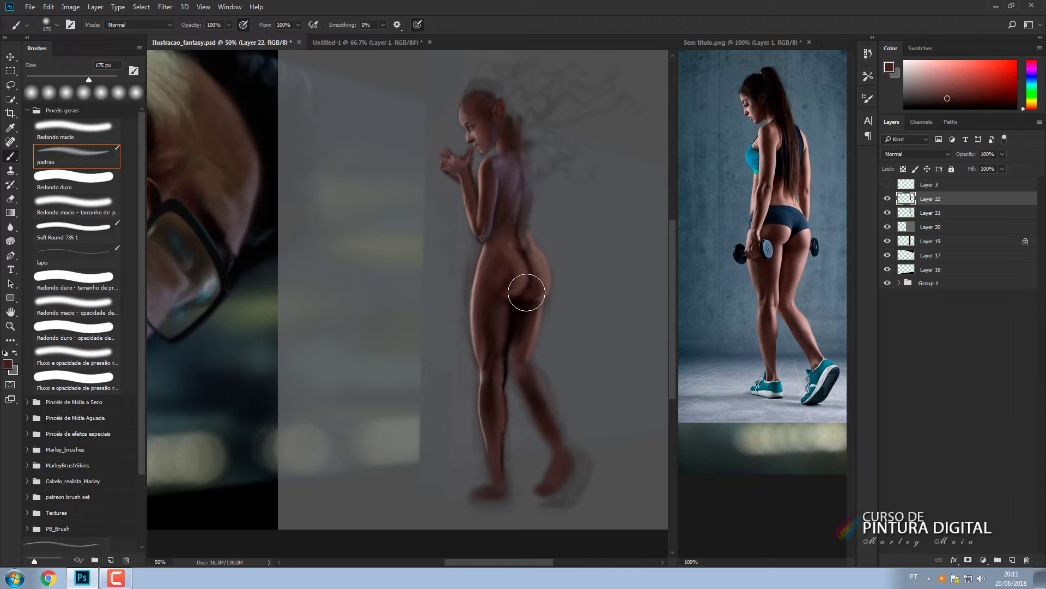
{"action": "left_click", "coordinate": [518, 310], "text": "alt"}
{"action": "key", "text": "bracketright"}
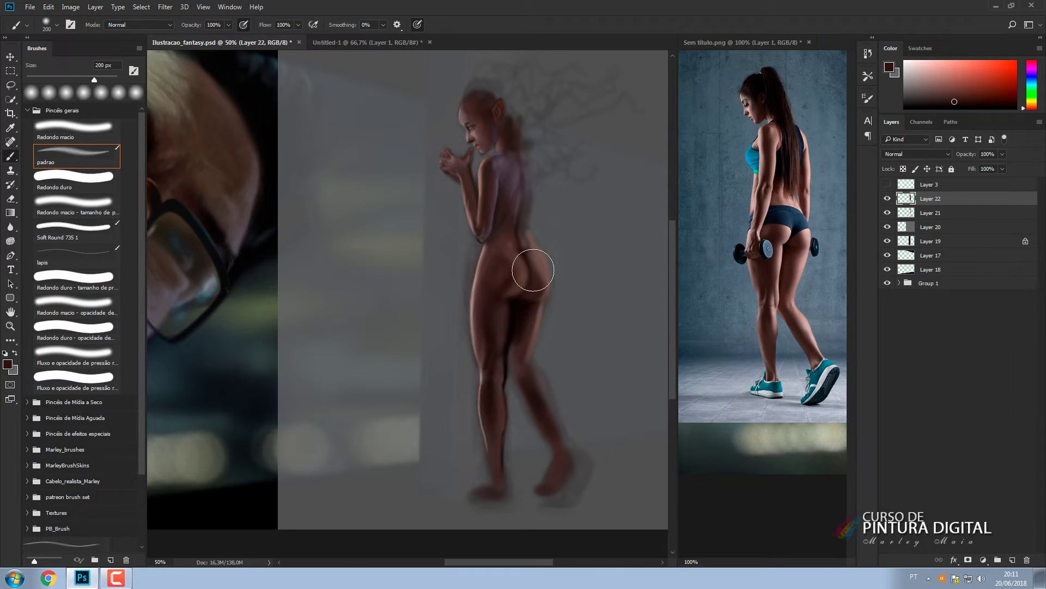
Sample a near-black brown from the gap between the thighs and define the crease between the buttocks with a 25 px brush.
{"action": "left_click", "coordinate": [507, 350], "text": "alt"}
{"action": "key", "text": "bracketleft"}
{"action": "key", "text": "bracketleft"}
{"action": "key", "text": "bracketleft"}
{"action": "key", "text": "bracketleft"}
{"action": "key", "text": "bracketleft"}
{"action": "key", "text": "bracketleft"}
{"action": "key", "text": "bracketleft"}
{"action": "key", "text": "bracketleft"}
{"action": "key", "text": "bracketleft"}
{"action": "key", "text": "bracketleft"}
{"action": "key", "text": "bracketleft"}
{"action": "key", "text": "bracketleft"}
{"action": "key", "text": "bracketleft"}
{"action": "key", "text": "bracketleft"}
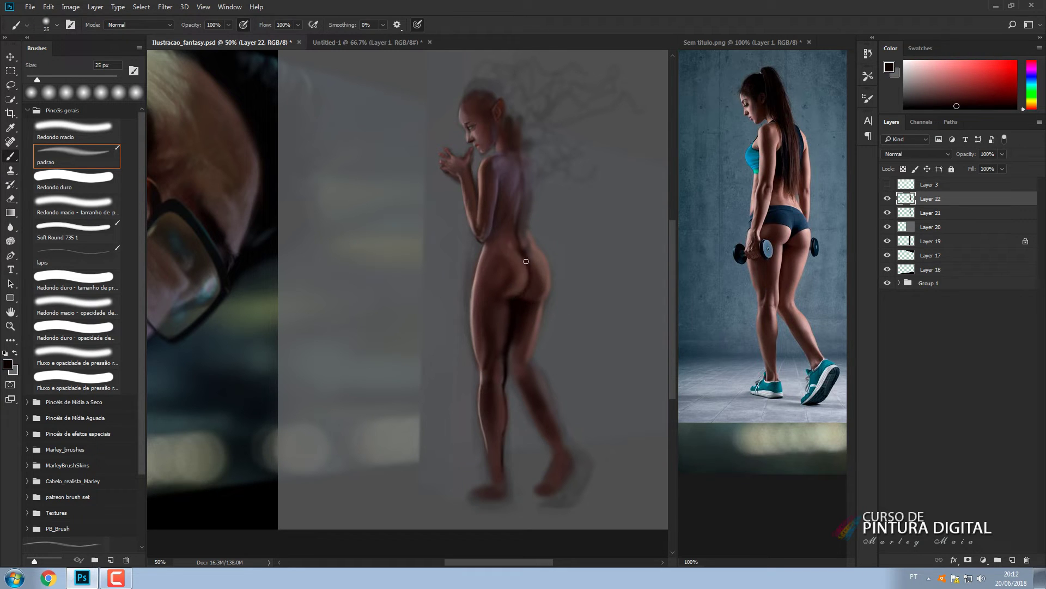
Sample a dark reddish brown beside the crease and soften the shading on the buttocks with a 125 px brush.
{"action": "left_click", "coordinate": [526, 261], "text": "alt"}
{"action": "key", "text": "bracketright"}
{"action": "key", "text": "bracketright"}
{"action": "key", "text": "bracketright"}
{"action": "key", "text": "bracketright"}
{"action": "key", "text": "bracketright"}
{"action": "key", "text": "bracketright"}
{"action": "key", "text": "bracketright"}
{"action": "key", "text": "bracketright"}
{"action": "key", "text": "bracketright"}
{"action": "key", "text": "bracketright"}
{"action": "key", "text": "bracketright"}
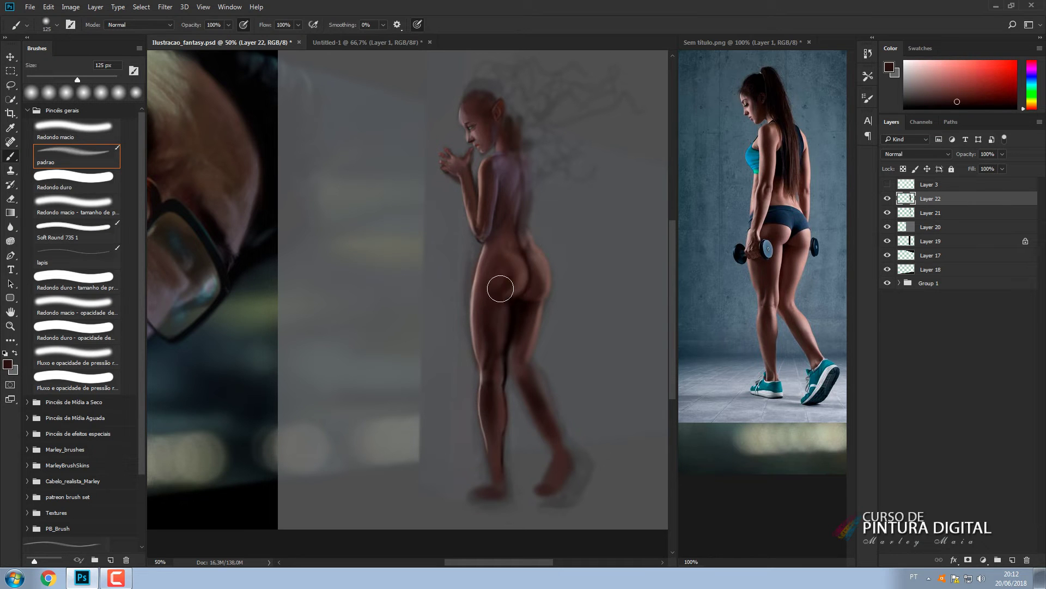
Sample a lighter skin tone and paint greyish-mauve light along the near buttock's lower edge with a 35 px brush.
{"action": "left_click", "coordinate": [519, 287], "text": "alt"}
{"action": "key", "text": "bracketleft"}
{"action": "key", "text": "bracketleft"}
{"action": "key", "text": "bracketleft"}
{"action": "key", "text": "bracketleft"}
{"action": "key", "text": "bracketleft"}
{"action": "key", "text": "bracketleft"}
{"action": "key", "text": "bracketleft"}
{"action": "key", "text": "bracketleft"}
{"action": "key", "text": "bracketleft"}
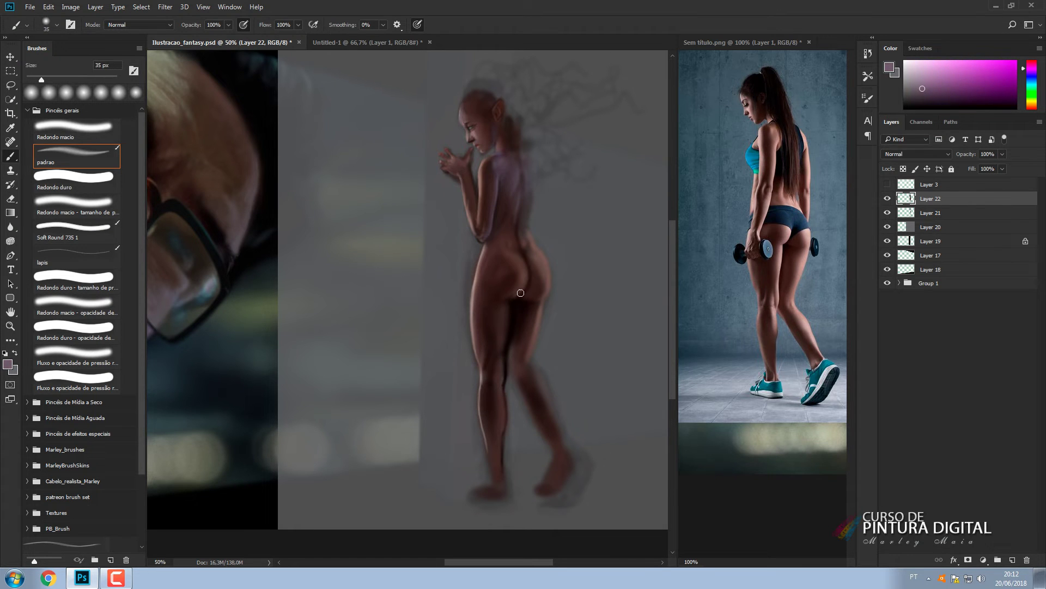
Glaze soft greyish-mauve light over the near buttock and hip with a 200 px brush.
{"action": "key", "text": "bracketright"}
{"action": "key", "text": "bracketright"}
{"action": "key", "text": "bracketright"}
{"action": "key", "text": "bracketright"}
{"action": "key", "text": "bracketright"}
{"action": "key", "text": "bracketright"}
{"action": "key", "text": "bracketright"}
{"action": "key", "text": "bracketright"}
{"action": "key", "text": "bracketright"}
{"action": "key", "text": "bracketright"}
{"action": "key", "text": "bracketright"}
{"action": "key", "text": "bracketright"}
{"action": "key", "text": "bracketright"}
{"action": "key", "text": "bracketright"}
{"action": "key", "text": "bracketright"}
{"action": "key", "text": "bracketright"}
{"action": "key", "text": "bracketright"}
{"action": "left_click_drag", "start_coordinate": [507, 257], "coordinate": [495, 259]}
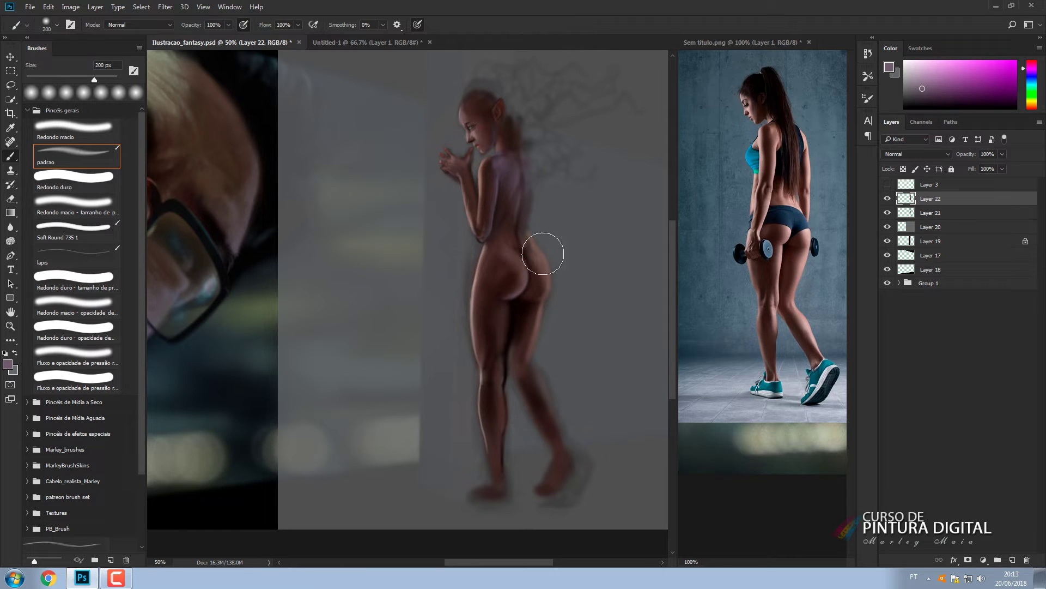
Refine the light along the buttocks' contours in greyish mauve with a much smaller brush.
{"action": "key", "text": "bracketleft"}
{"action": "key", "text": "bracketleft"}
{"action": "key", "text": "bracketleft"}
{"action": "key", "text": "bracketleft"}
{"action": "key", "text": "bracketleft"}
{"action": "key", "text": "bracketleft"}
{"action": "key", "text": "bracketleft"}
{"action": "key", "text": "bracketleft"}
{"action": "key", "text": "bracketleft"}
{"action": "key", "text": "bracketleft"}
{"action": "key", "text": "bracketleft"}
{"action": "key", "text": "bracketleft"}
{"action": "key", "text": "bracketleft"}
Sample dark reddish browns from the figure and deepen the shading on the buttocks and far thigh with a 150 px brush.
{"action": "key", "text": "bracketright"}
{"action": "key", "text": "bracketright"}
{"action": "key", "text": "bracketright"}
{"action": "key", "text": "bracketright"}
{"action": "key", "text": "bracketright"}
{"action": "key", "text": "bracketright"}
{"action": "key", "text": "bracketright"}
{"action": "key", "text": "bracketright"}
{"action": "key", "text": "bracketright"}
{"action": "left_click", "coordinate": [506, 281], "text": "alt"}
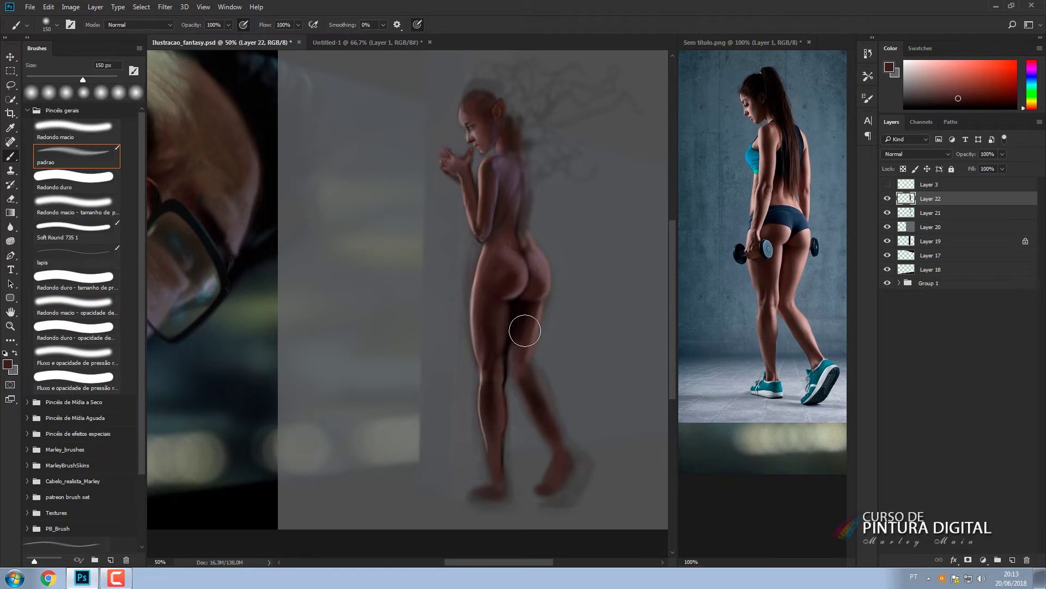
{"action": "left_click", "coordinate": [508, 267], "text": "alt"}
{"action": "left_click", "coordinate": [525, 314], "text": "alt"}
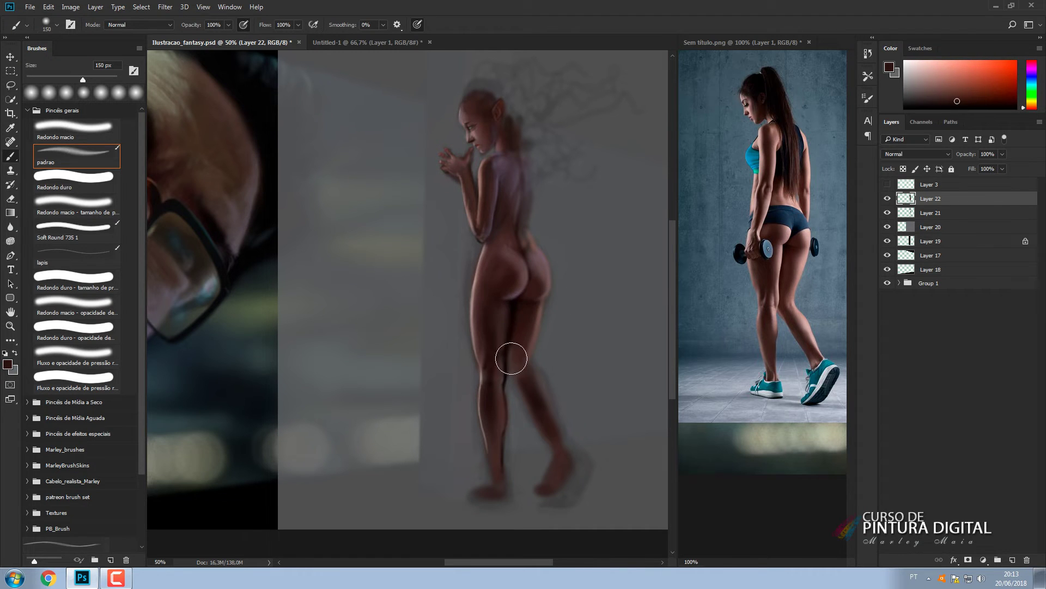
Sample a greyish pink from the reference photo and add a thin light along the near thigh's inner edge, starting at 40 px.
{"action": "left_click", "coordinate": [750, 177], "text": "alt"}
{"action": "key", "text": "bracketleft"}
{"action": "key", "text": "bracketleft"}
{"action": "key", "text": "bracketleft"}
{"action": "key", "text": "bracketleft"}
{"action": "key", "text": "bracketleft"}
{"action": "key", "text": "bracketleft"}
{"action": "key", "text": "bracketleft"}
{"action": "key", "text": "bracketleft"}
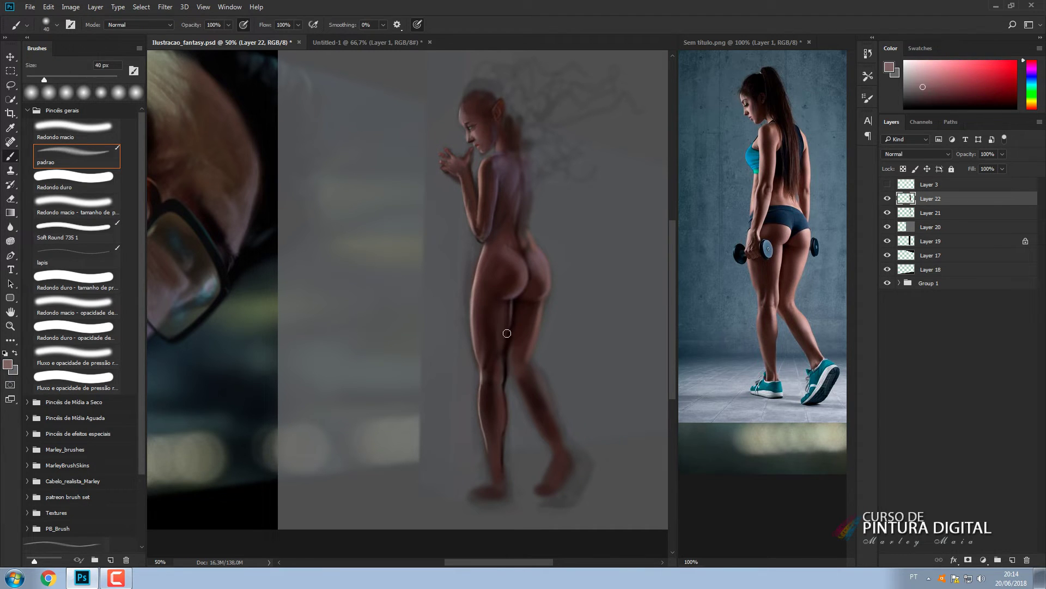
{"action": "left_click_drag", "start_coordinate": [506, 360], "coordinate": [505, 386]}
{"action": "key", "text": "bracketright"}
{"action": "left_click_drag", "start_coordinate": [511, 299], "coordinate": [513, 311]}
Soften the greyish-pink light on the near thigh and hip with a 90 px brush.
{"action": "key", "text": "bracketright"}
{"action": "key", "text": "bracketright"}
{"action": "key", "text": "bracketright"}
{"action": "key", "text": "bracketright"}
{"action": "key", "text": "bracketright"}
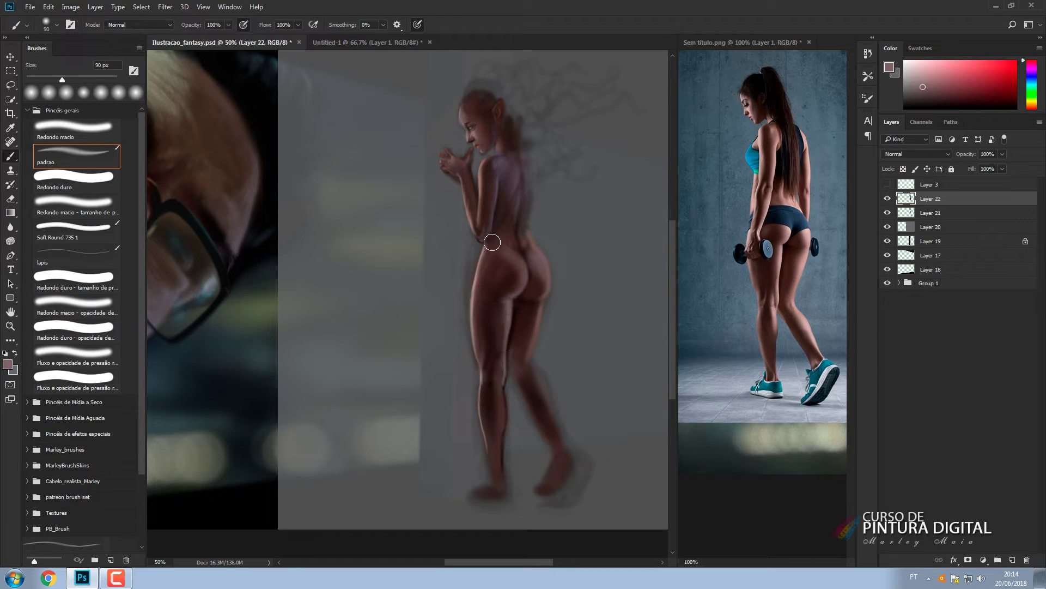
Sample dark reddish browns from the near buttock and shade its lower edge where it meets the thigh.
{"action": "key", "text": "bracketleft"}
{"action": "key", "text": "bracketleft"}
{"action": "key", "text": "bracketleft"}
{"action": "key", "text": "bracketleft"}
{"action": "key", "text": "bracketleft"}
{"action": "key", "text": "bracketleft"}
{"action": "key", "text": "bracketleft"}
{"action": "key", "text": "bracketleft"}
{"action": "key", "text": "bracketleft"}
{"action": "left_click", "coordinate": [505, 297], "text": "alt"}
{"action": "left_click", "coordinate": [509, 281], "text": "alt"}
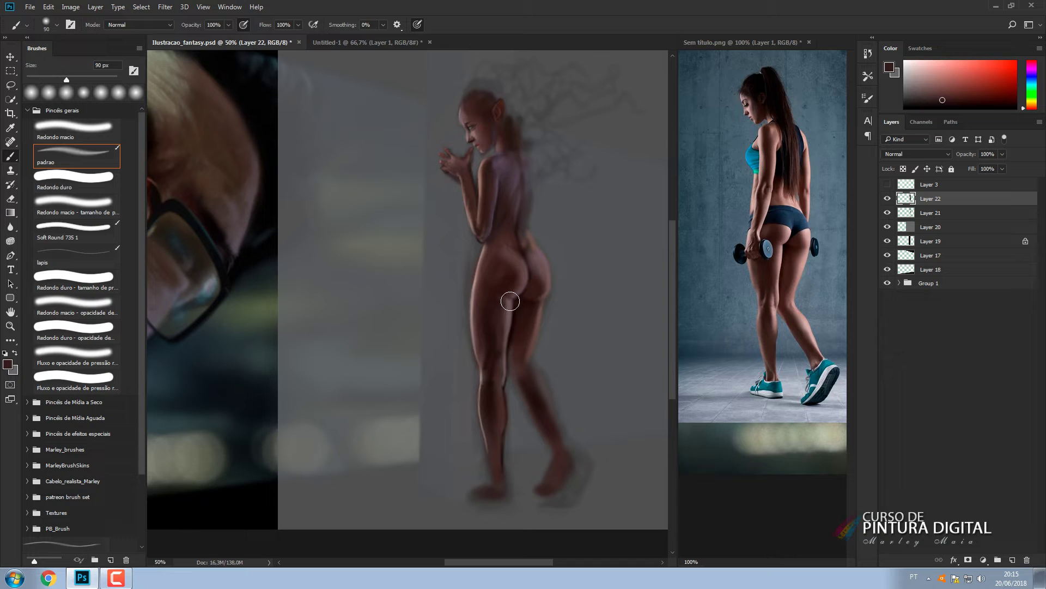
Sample neighbouring skin tones and blend the fold beneath the near buttock and the central crease with a 50 px brush.
{"action": "left_click", "coordinate": [510, 301], "text": "alt"}
{"action": "key", "text": "bracketleft"}
{"action": "key", "text": "bracketleft"}
{"action": "key", "text": "bracketleft"}
{"action": "key", "text": "bracketleft"}
{"action": "left_click", "coordinate": [499, 293], "text": "alt"}
{"action": "left_click", "coordinate": [523, 280], "text": "alt"}
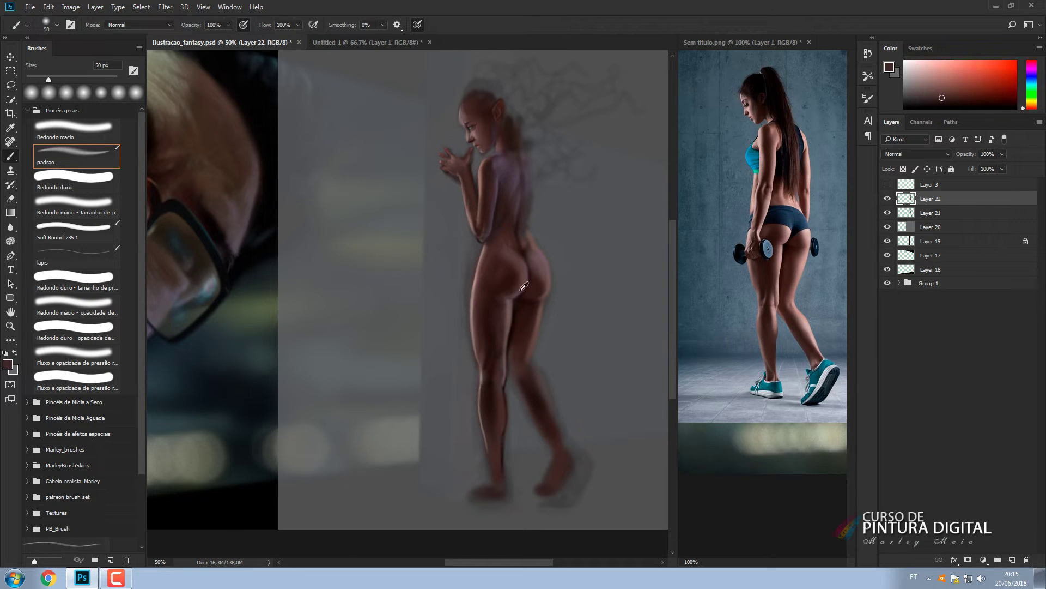
{"action": "left_click", "coordinate": [532, 277], "text": "alt"}
{"action": "left_click", "coordinate": [522, 287], "text": "alt"}
{"action": "left_click", "coordinate": [504, 289], "text": "alt"}
Sample dark reddish browns from the near buttock and thigh, and shade the top of the near thigh below the fold.
{"action": "key", "text": "bracketright"}
{"action": "key", "text": "bracketright"}
{"action": "key", "text": "bracketright"}
{"action": "key", "text": "bracketright"}
{"action": "key", "text": "bracketright"}
{"action": "left_click", "coordinate": [514, 278], "text": "alt"}
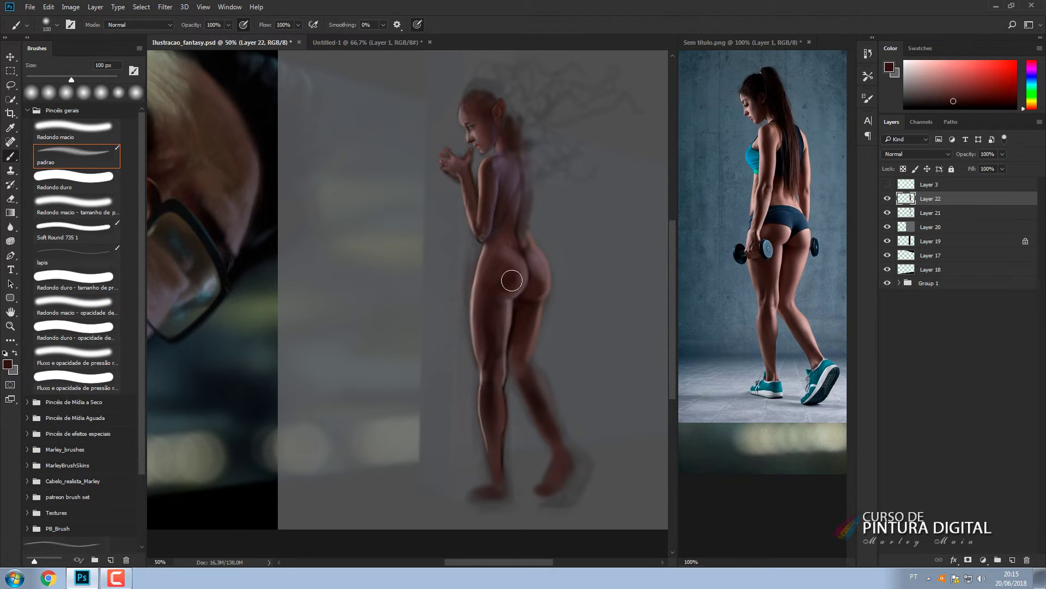
{"action": "key", "text": "bracketleft"}
{"action": "key", "text": "bracketleft"}
{"action": "key", "text": "bracketleft"}
{"action": "key", "text": "bracketleft"}
{"action": "left_click", "coordinate": [497, 320], "text": "alt"}
{"action": "left_click", "coordinate": [521, 292], "text": "alt"}
{"action": "mouse_move", "coordinate": [521, 293]}
{"action": "left_mouse_down"}
{"action": "mouse_move", "coordinate": [527, 279]}
{"action": "mouse_move", "coordinate": [498, 338]}
{"action": "left_mouse_up"}
Enlarge the brush, sample surrounding reddish skin tones and blend the near buttock's surface toward the central crease.
{"action": "key", "text": "bracketright"}
{"action": "key", "text": "bracketright"}
{"action": "key", "text": "bracketright"}
{"action": "key", "text": "bracketright"}
{"action": "key", "text": "bracketright"}
{"action": "key", "text": "bracketright"}
{"action": "key", "text": "bracketright"}
{"action": "key", "text": "bracketright"}
{"action": "key", "text": "bracketright"}
{"action": "left_click", "coordinate": [511, 273], "text": "alt"}
{"action": "left_click", "coordinate": [485, 277], "text": "alt"}
{"action": "left_click", "coordinate": [477, 321], "text": "alt"}
{"action": "left_click", "coordinate": [519, 285], "text": "alt"}
{"action": "left_click", "coordinate": [505, 241], "text": "alt"}
{"action": "left_click", "coordinate": [519, 283], "text": "alt"}
{"action": "mouse_move", "coordinate": [503, 286]}
{"action": "left_mouse_down"}
{"action": "mouse_move", "coordinate": [510, 256]}
{"action": "mouse_move", "coordinate": [530, 267]}
{"action": "left_mouse_up"}
Refine the near buttock's light with varied brush sizes, finishing its lower edge in greyish pink at 15 px.
{"action": "key", "text": "bracketright"}
{"action": "key", "text": "bracketright"}
{"action": "key", "text": "bracketright"}
{"action": "key", "text": "bracketright"}
{"action": "key", "text": "bracketleft"}
{"action": "key", "text": "bracketleft"}
{"action": "key", "text": "bracketleft"}
{"action": "key", "text": "bracketleft"}
{"action": "key", "text": "bracketleft"}
{"action": "key", "text": "bracketleft"}
{"action": "key", "text": "bracketright"}
{"action": "key", "text": "bracketright"}
{"action": "key", "text": "bracketright"}
{"action": "key", "text": "bracketright"}
{"action": "key", "text": "bracketleft"}
{"action": "key", "text": "bracketleft"}
{"action": "key", "text": "bracketleft"}
{"action": "key", "text": "bracketleft"}
{"action": "key", "text": "bracketleft"}
{"action": "key", "text": "bracketleft"}
{"action": "key", "text": "bracketleft"}
{"action": "key", "text": "bracketleft"}
{"action": "key", "text": "bracketleft"}
{"action": "key", "text": "bracketleft"}
{"action": "key", "text": "bracketleft"}
{"action": "key", "text": "bracketleft"}
{"action": "key", "text": "bracketleft"}
{"action": "key", "text": "bracketleft"}
{"action": "key", "text": "bracketleft"}
{"action": "key", "text": "bracketleft"}
{"action": "key", "text": "bracketleft"}
{"action": "key", "text": "bracketleft"}
{"action": "key", "text": "bracketleft"}
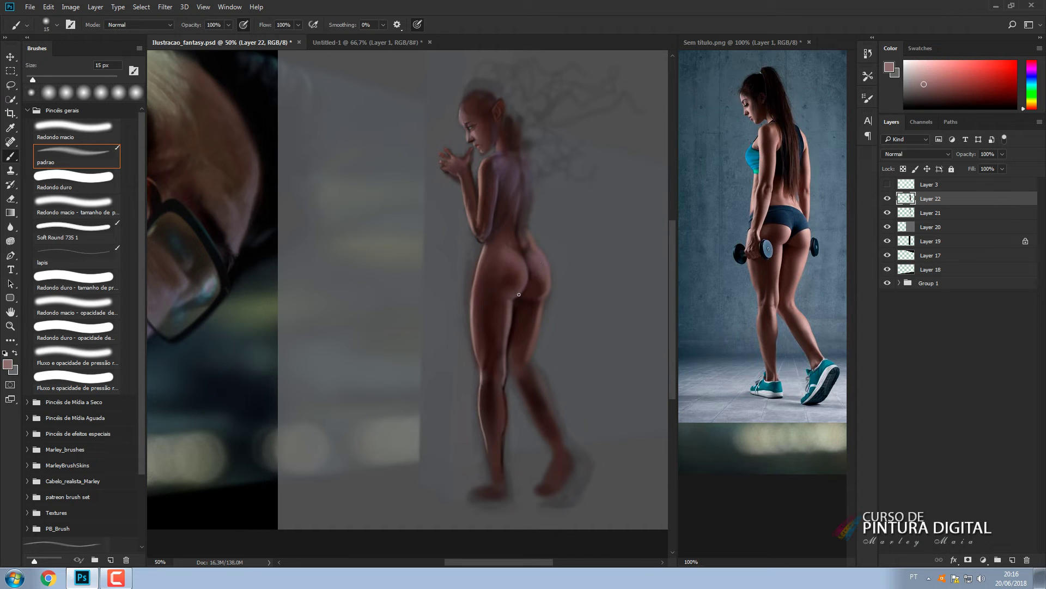
Sample a reddish brown from the far buttock and blend its surface with an 80 px brush.
{"action": "key", "text": "bracketright"}
{"action": "key", "text": "bracketright"}
{"action": "left_click", "coordinate": [543, 277], "text": "alt"}
{"action": "key", "text": "bracketright"}
{"action": "key", "text": "bracketright"}
{"action": "key", "text": "bracketright"}
{"action": "key", "text": "bracketright"}
{"action": "key", "text": "bracketright"}
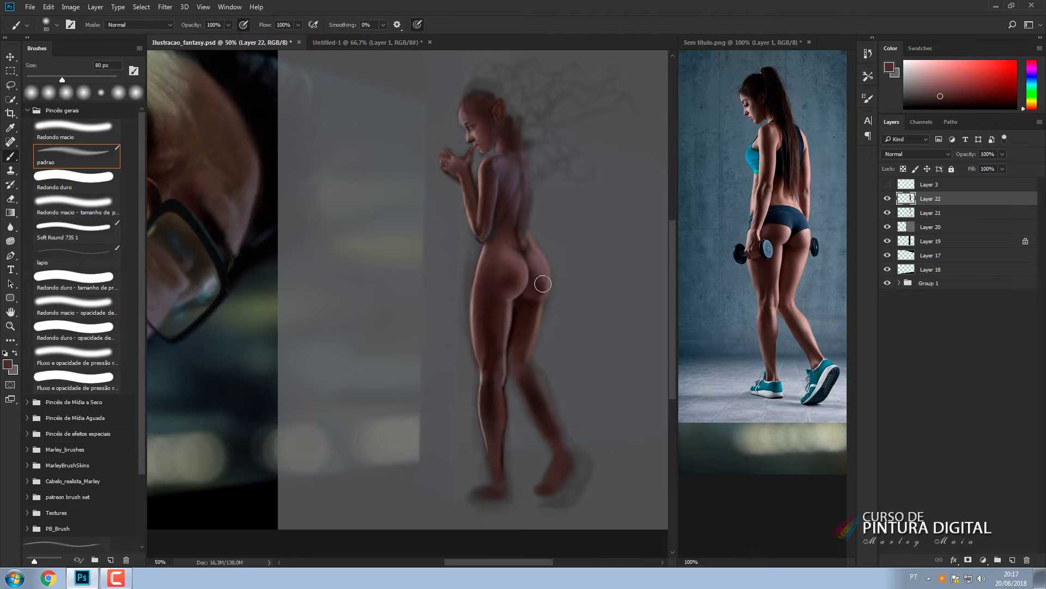
Sample dark tones from between the thighs and deepen the shadow there, reducing the brush to 20 px.
{"action": "left_click", "coordinate": [521, 308], "text": "alt"}
{"action": "left_click_drag", "start_coordinate": [516, 330], "coordinate": [517, 323]}
{"action": "left_click", "coordinate": [518, 311], "text": "alt"}
{"action": "key", "text": "bracketleft"}
{"action": "key", "text": "bracketleft"}
{"action": "key", "text": "bracketleft"}
{"action": "key", "text": "bracketleft"}
{"action": "key", "text": "bracketleft"}
{"action": "key", "text": "bracketleft"}
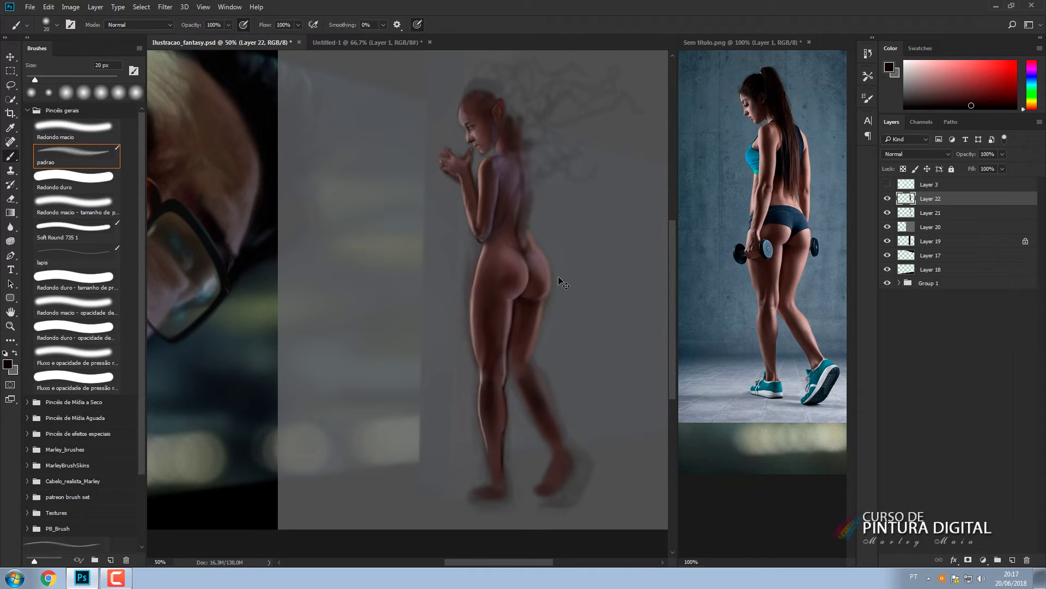
Sample dark and mid reddish browns from the thighs and shade the far thigh with an 80 px brush.
{"action": "key", "text": "bracketright"}
{"action": "key", "text": "bracketright"}
{"action": "key", "text": "bracketright"}
{"action": "key", "text": "bracketright"}
{"action": "key", "text": "bracketright"}
{"action": "key", "text": "bracketright"}
{"action": "left_click", "coordinate": [514, 352], "text": "alt"}
{"action": "key", "text": "bracketright"}
{"action": "key", "text": "bracketright"}
{"action": "key", "text": "bracketright"}
{"action": "key", "text": "bracketright"}
{"action": "key", "text": "bracketright"}
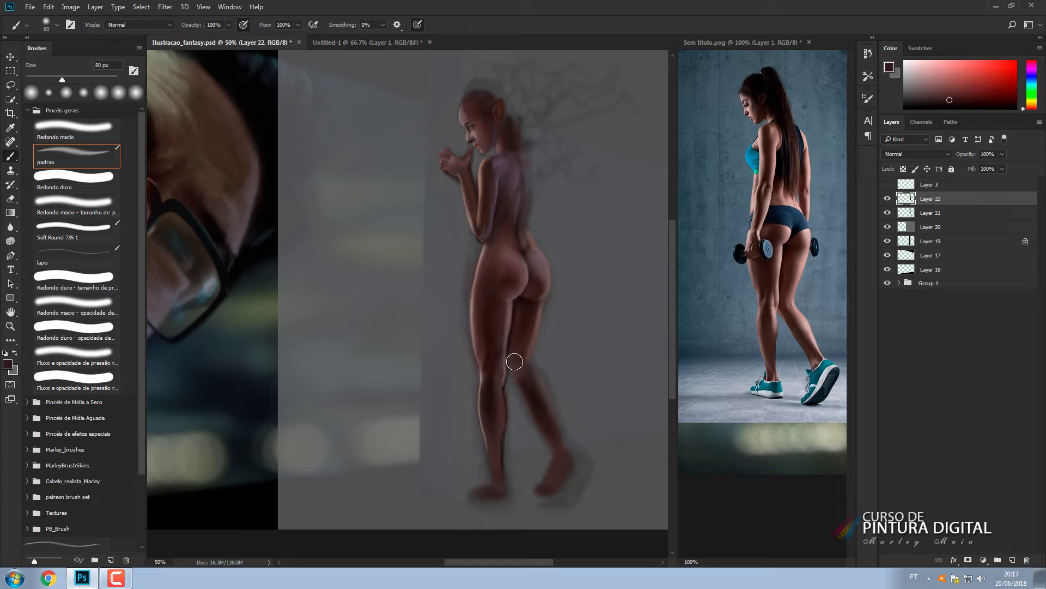
{"action": "left_click_drag", "start_coordinate": [534, 311], "coordinate": [530, 350]}
{"action": "left_click", "coordinate": [536, 318], "text": "alt"}
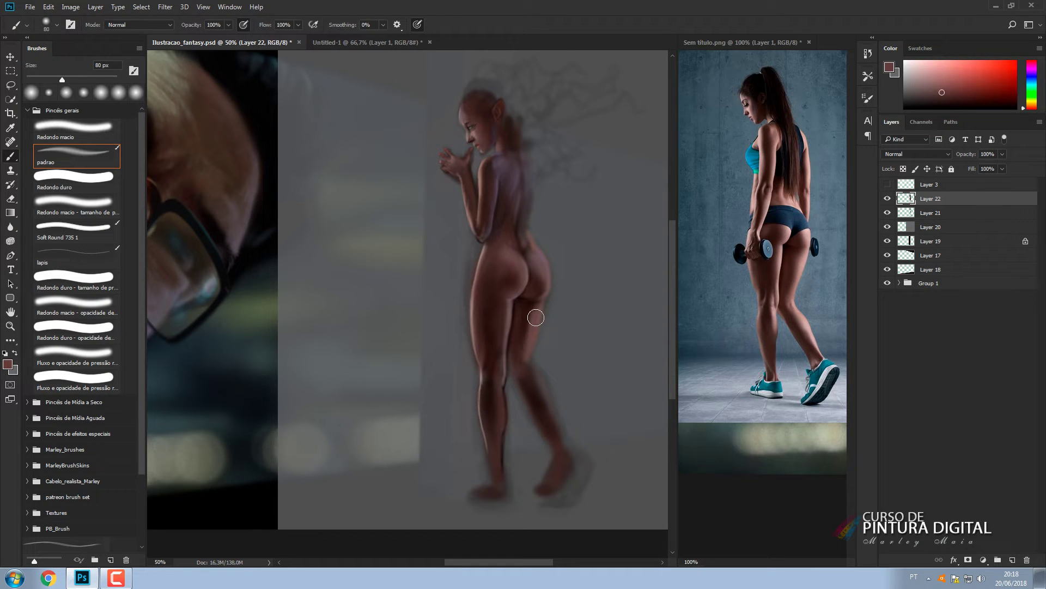
Sample a greyish mauve and lay a soft light on the lower back and far hip with a 100 px brush.
{"action": "left_click", "coordinate": [527, 325], "text": "alt"}
{"action": "left_click", "coordinate": [522, 255], "text": "alt"}
{"action": "left_click", "coordinate": [278, 267], "text": "alt"}
{"action": "mouse_move", "coordinate": [338, 306]}
{"action": "left_mouse_down"}
{"action": "mouse_move", "coordinate": [465, 241]}
{"action": "mouse_move", "coordinate": [328, 270]}
{"action": "left_mouse_up"}
{"action": "key", "text": "bracketleft"}
{"action": "key", "text": "bracketleft"}
{"action": "key", "text": "bracketright"}
{"action": "key", "text": "bracketright"}
{"action": "key", "text": "bracketright"}
{"action": "key", "text": "bracketright"}
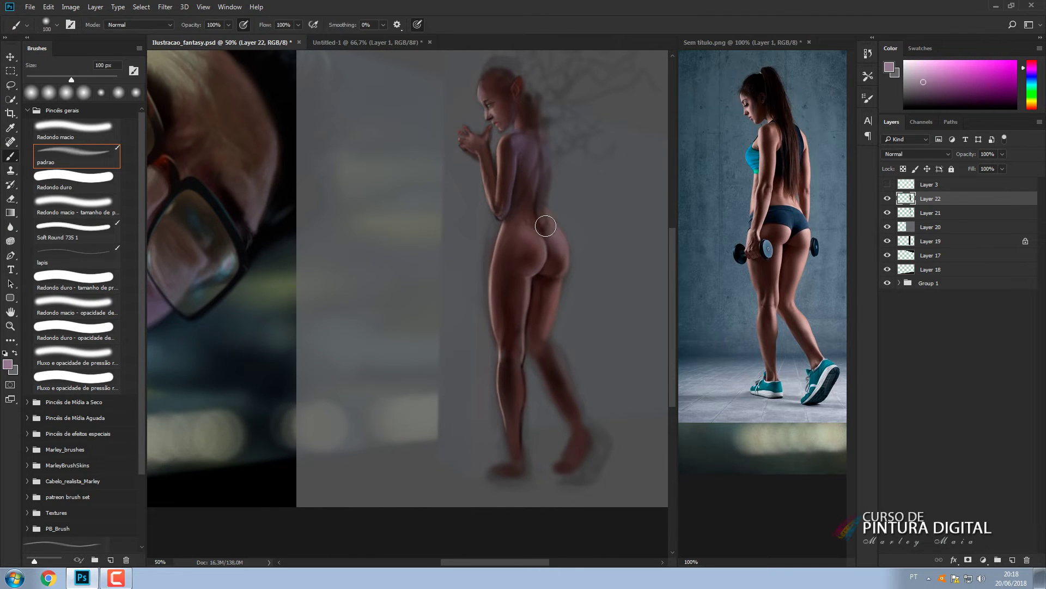
Sample the mauve on the far hip and define the far buttock's outer edge with a 20 px brush.
{"action": "key", "text": "bracketleft"}
{"action": "left_click", "coordinate": [557, 229], "text": "alt"}
{"action": "key", "text": "bracketleft"}
{"action": "key", "text": "bracketleft"}
{"action": "key", "text": "bracketleft"}
{"action": "key", "text": "bracketleft"}
{"action": "key", "text": "bracketleft"}
{"action": "key", "text": "bracketleft"}
{"action": "key", "text": "bracketleft"}
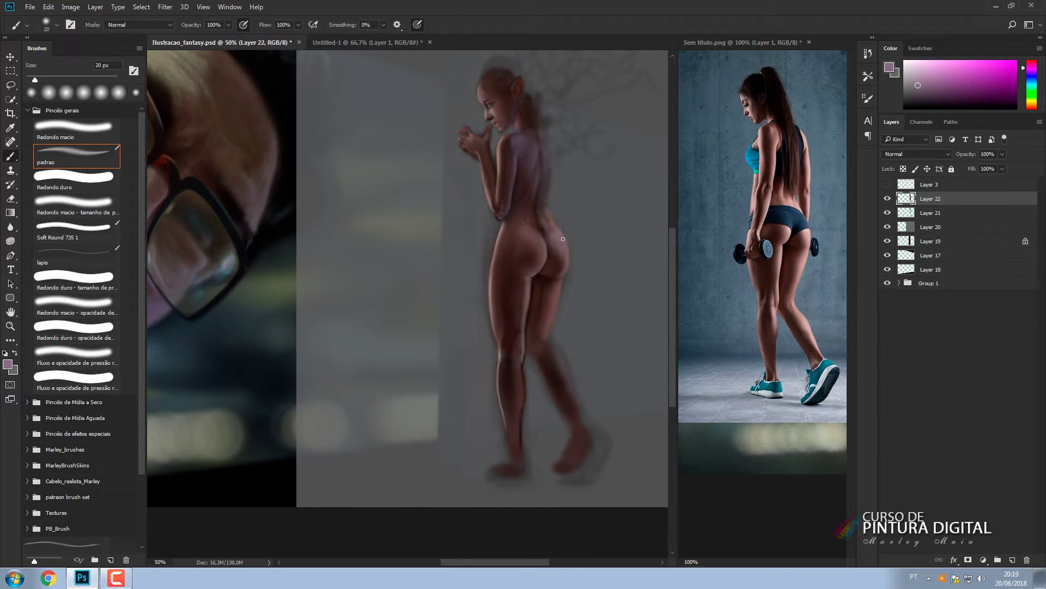
Spread the mauve light softly over the far buttock and down the far thigh with a 70 px brush.
{"action": "key", "text": "bracketright"}
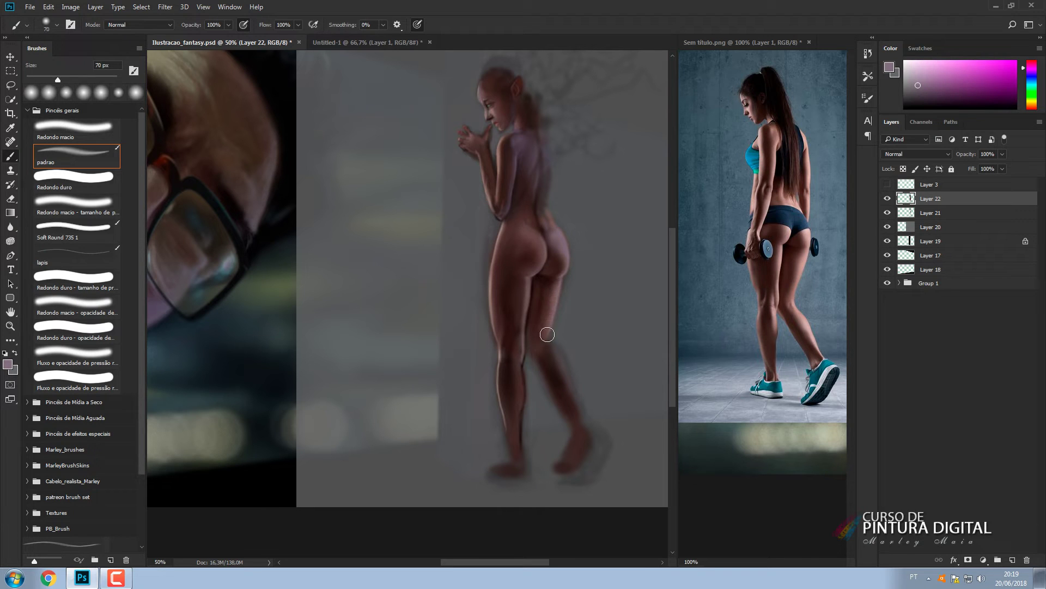
{"action": "key", "text": "bracketright"}
{"action": "key", "text": "bracketright"}
{"action": "key", "text": "bracketright"}
{"action": "key", "text": "bracketright"}
{"action": "key", "text": "bracketright"}
{"action": "key", "text": "bracketright"}
Sample a dark reddish brown from the waist and shade the back with a 150 px brush.
{"action": "key", "text": "bracketright"}
{"action": "key", "text": "bracketright"}
{"action": "key", "text": "bracketright"}
{"action": "key", "text": "bracketright"}
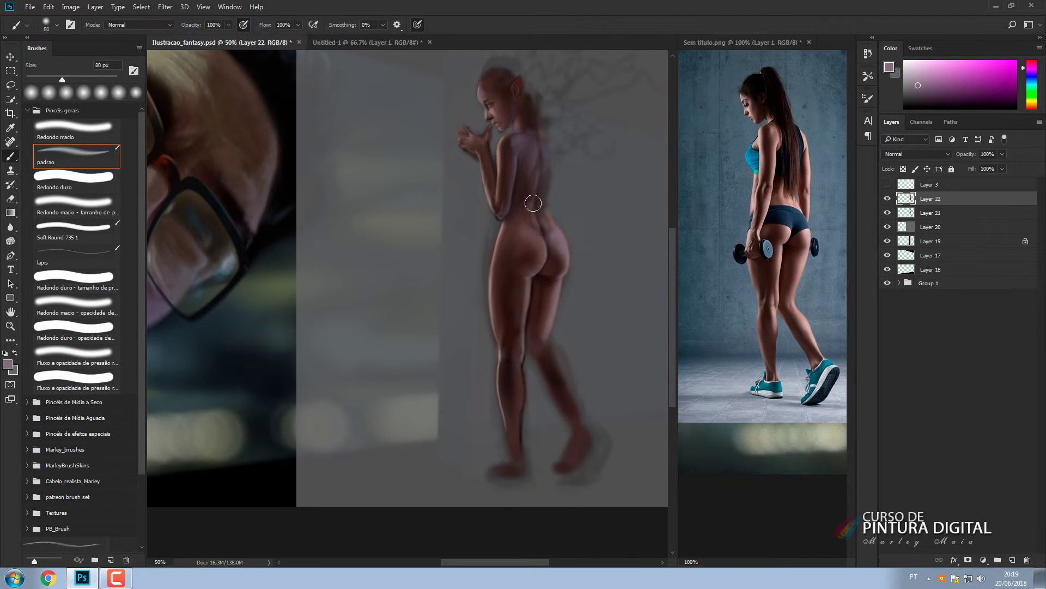
{"action": "left_click", "coordinate": [519, 202], "text": "alt"}
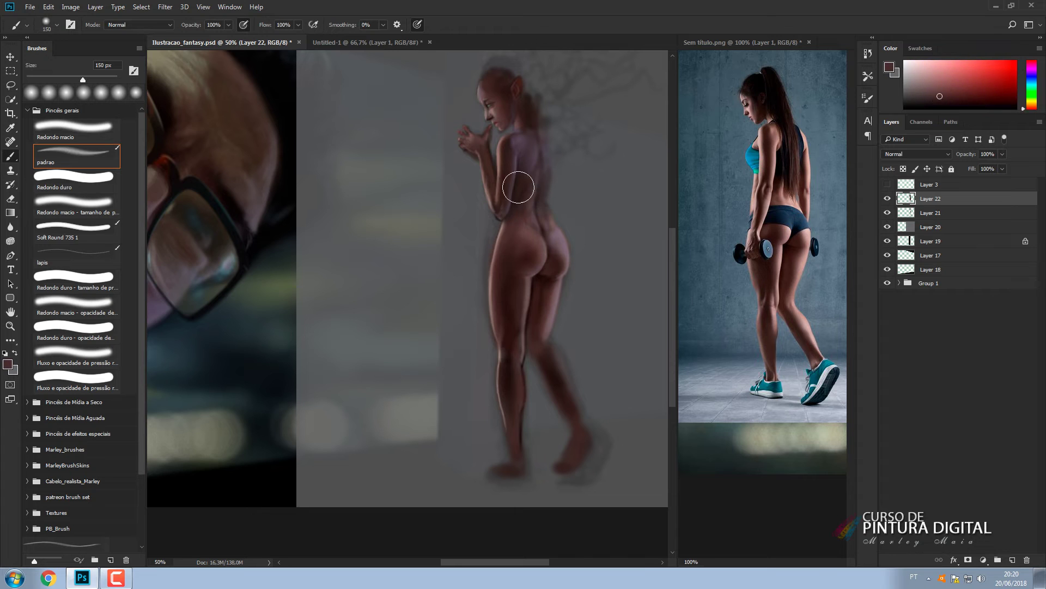
{"action": "left_click_drag", "start_coordinate": [544, 185], "coordinate": [546, 202]}
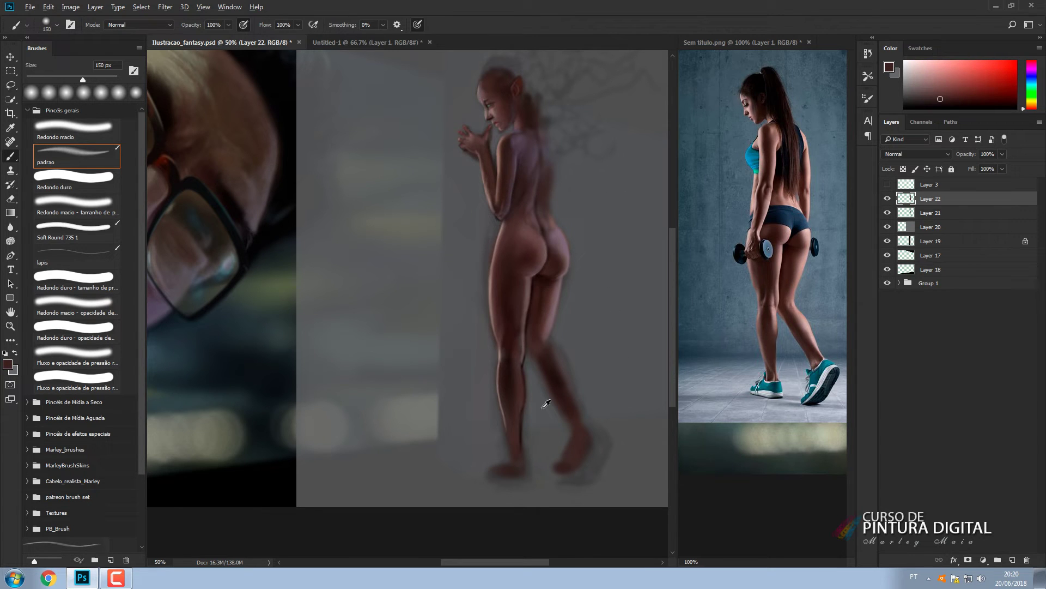
Sample dark browns from the reference photo and the thighs, and darken the far thigh's inner edge at 50 px.
{"action": "left_click", "coordinate": [768, 301], "text": "alt"}
{"action": "left_click", "coordinate": [519, 339], "text": "alt"}
{"action": "left_click", "coordinate": [550, 276], "text": "alt"}
{"action": "key", "text": "bracketleft"}
{"action": "key", "text": "bracketleft"}
{"action": "key", "text": "bracketleft"}
{"action": "key", "text": "bracketleft"}
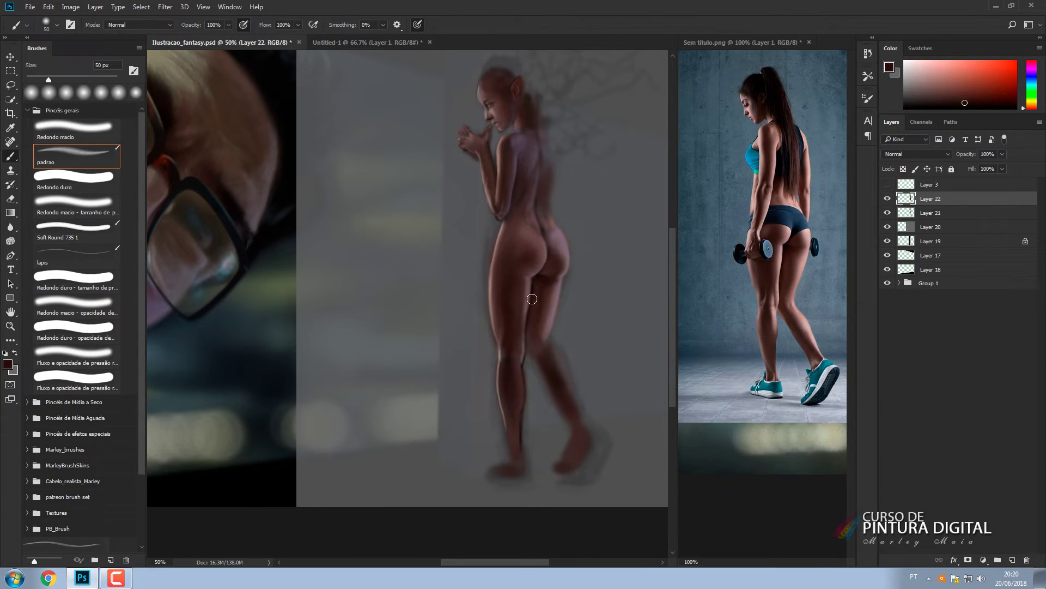
{"action": "left_click_drag", "start_coordinate": [533, 298], "coordinate": [535, 316]}
Sample skin tones from the far thigh and buttock, and blend the far buttock's lower fold, starting at 80 px.
{"action": "left_click", "coordinate": [535, 288], "text": "alt"}
{"action": "left_click", "coordinate": [558, 288], "text": "alt"}
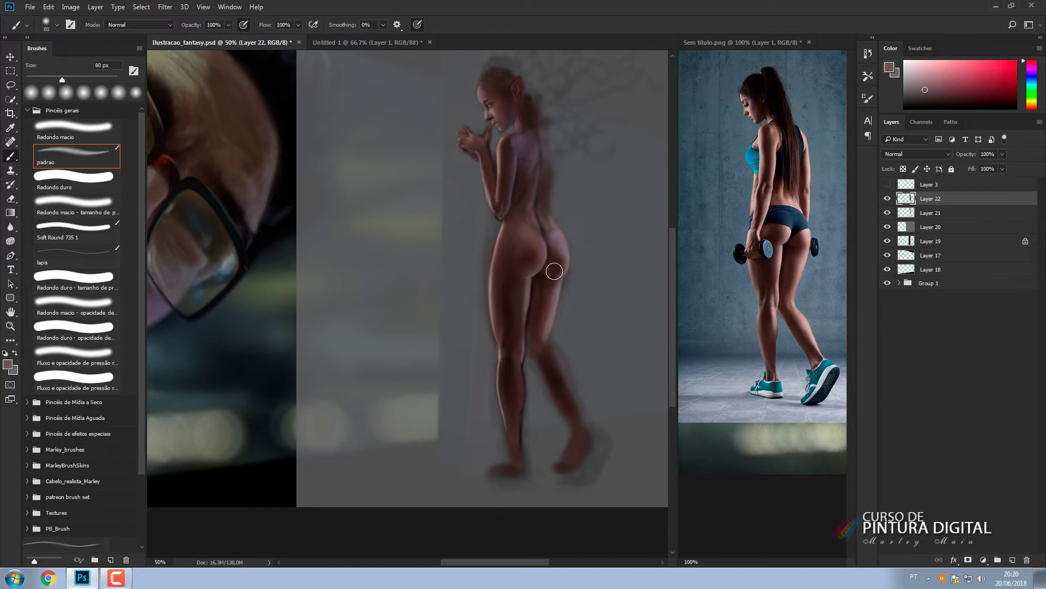
{"action": "key", "text": "bracketleft"}
{"action": "key", "text": "bracketleft"}
{"action": "key", "text": "bracketleft"}
{"action": "left_click", "coordinate": [570, 254], "text": "alt"}
Sample reddish-brown and mauve-pink tones from the far buttock and thigh, and blend the far thigh at 90 px.
{"action": "key", "text": "bracketright"}
{"action": "key", "text": "bracketright"}
{"action": "key", "text": "bracketright"}
{"action": "key", "text": "bracketright"}
{"action": "left_click", "coordinate": [559, 267], "text": "alt"}
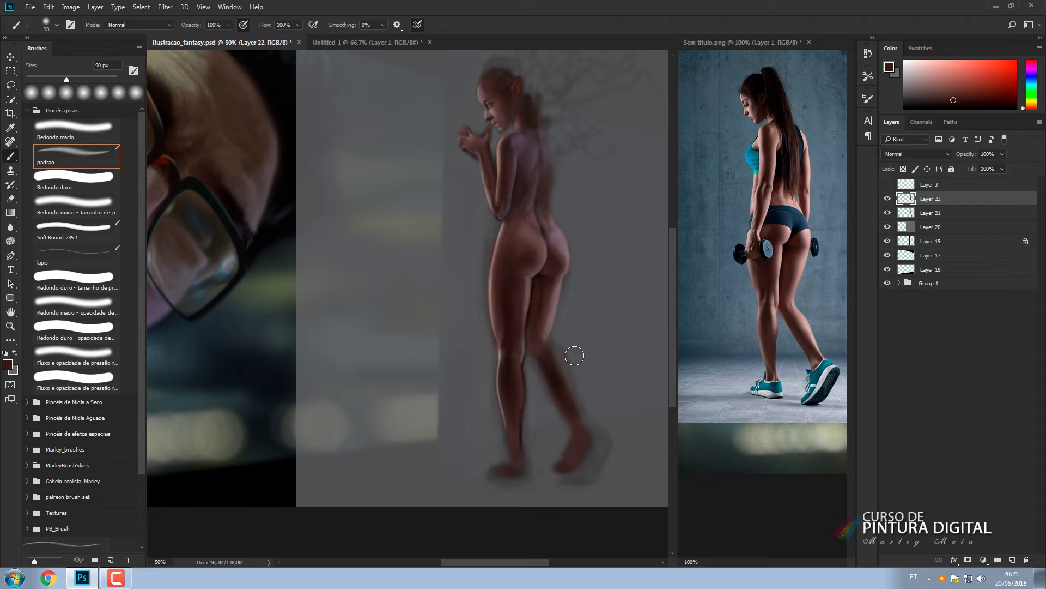
{"action": "left_click", "coordinate": [552, 246], "text": "alt"}
{"action": "left_click", "coordinate": [554, 296], "text": "alt"}
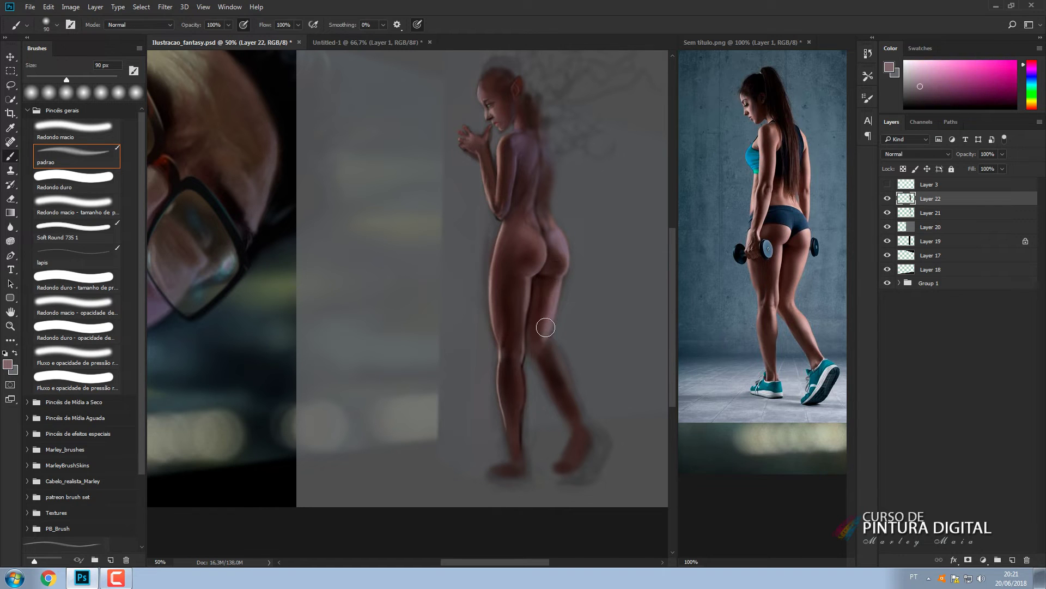
Sample a greyish pink and add a thin light along the far buttock's and thigh's outer edge at 20 px.
{"action": "left_click", "coordinate": [494, 284], "text": "alt"}
{"action": "key", "text": "bracketleft"}
{"action": "key", "text": "bracketleft"}
{"action": "key", "text": "bracketleft"}
{"action": "key", "text": "bracketleft"}
{"action": "key", "text": "bracketleft"}
{"action": "key", "text": "bracketleft"}
{"action": "key", "text": "bracketleft"}
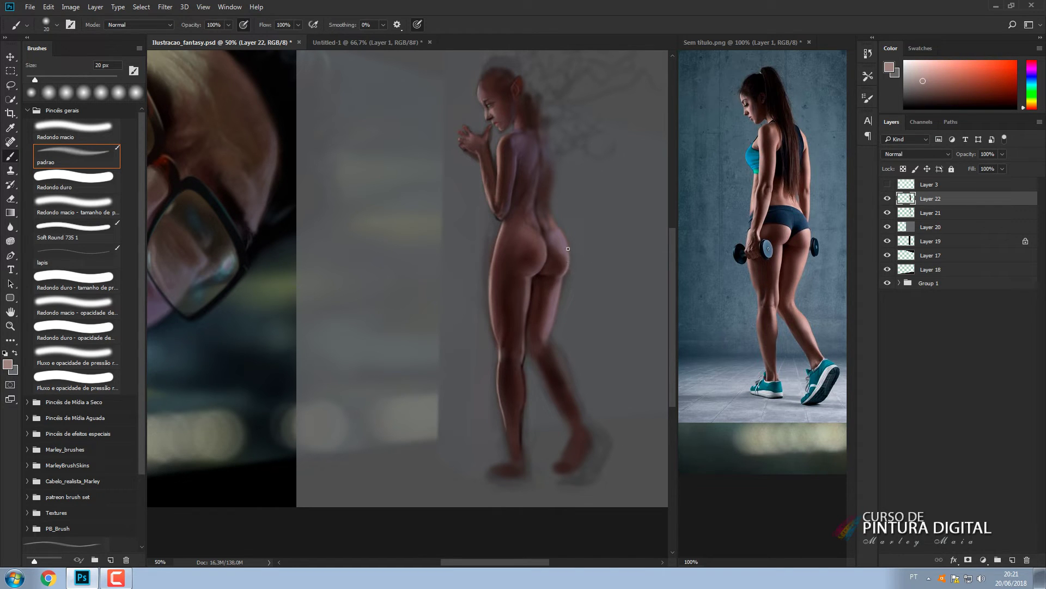
{"action": "key", "text": "bracketright"}
{"action": "key", "text": "bracketright"}
{"action": "key", "text": "bracketright"}
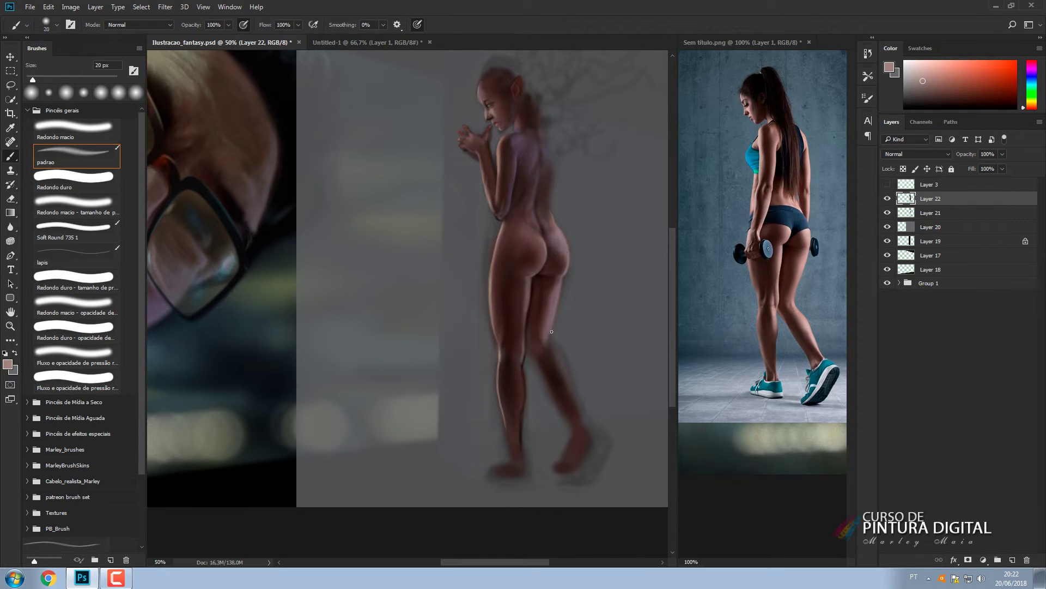
Add a thin light along the back of the far knee at 20 px, and sample a muted brown below it at 45 px.
{"action": "left_click_drag", "start_coordinate": [551, 332], "coordinate": [540, 343]}
{"action": "key", "text": "bracketright"}
{"action": "key", "text": "bracketright"}
{"action": "key", "text": "bracketright"}
{"action": "key", "text": "bracketright"}
{"action": "key", "text": "bracketright"}
{"action": "left_click", "coordinate": [542, 347], "text": "alt"}
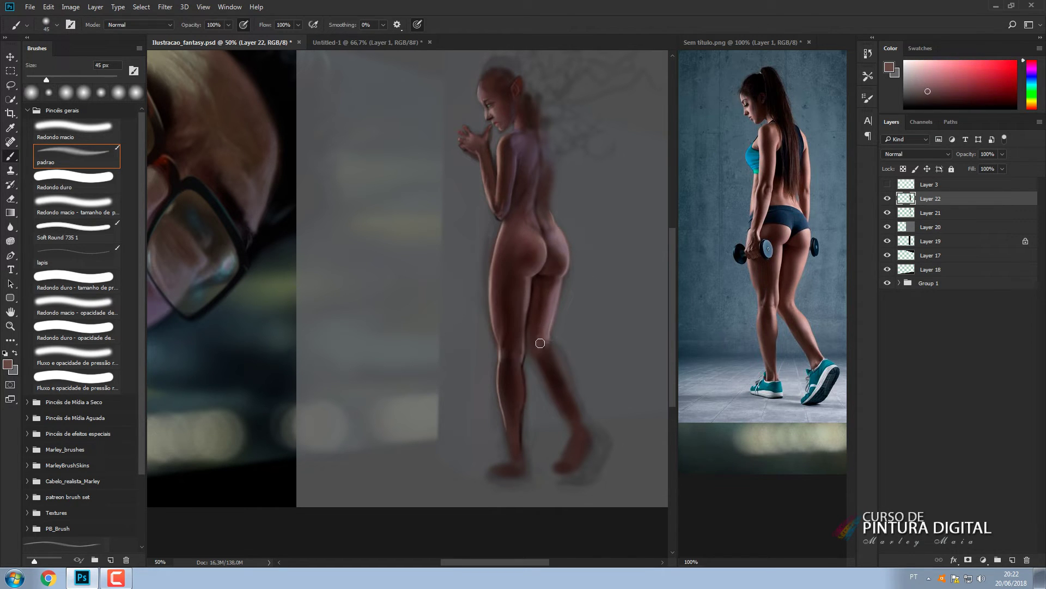
Sample skin tones from around the far knee and lighten the far calf down to the ankle, finishing at 80 px.
{"action": "left_click", "coordinate": [539, 376], "text": "alt"}
{"action": "left_click", "coordinate": [549, 327], "text": "alt"}
{"action": "key", "text": "bracketright"}
{"action": "key", "text": "bracketright"}
{"action": "key", "text": "bracketright"}
{"action": "key", "text": "bracketright"}
{"action": "key", "text": "bracketright"}
{"action": "key", "text": "bracketright"}
{"action": "left_click_drag", "start_coordinate": [551, 355], "coordinate": [576, 422]}
{"action": "key", "text": "bracketleft"}
{"action": "key", "text": "bracketleft"}
{"action": "key", "text": "bracketleft"}
{"action": "key", "text": "bracketright"}
{"action": "left_click_drag", "start_coordinate": [557, 384], "coordinate": [558, 387]}
Sample a very dark brown from between the thighs and shade the far calf at 90 px.
{"action": "left_click", "coordinate": [531, 334], "text": "alt"}
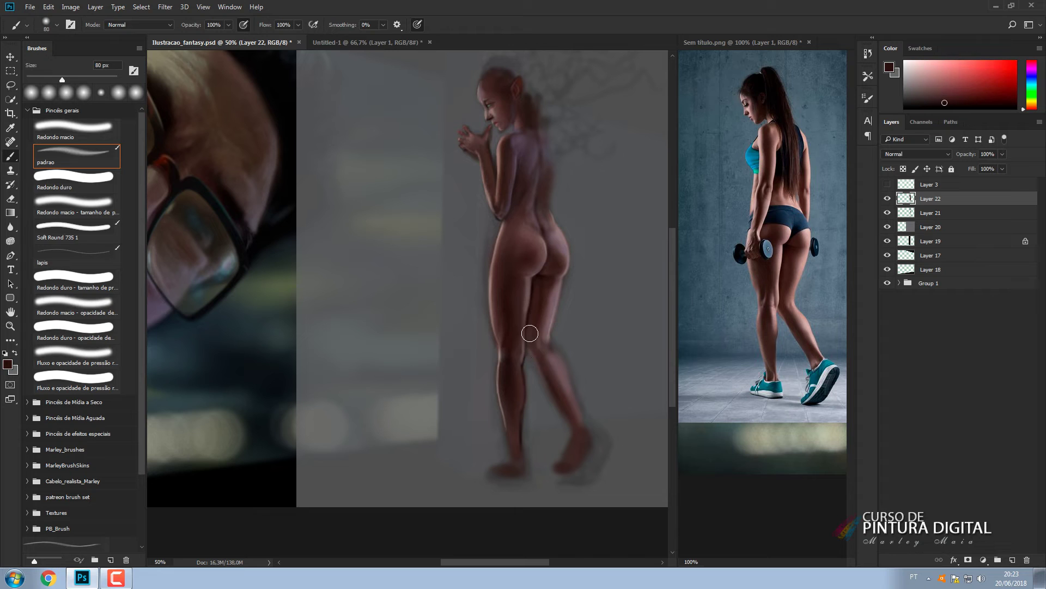
{"action": "key", "text": "bracketleft"}
{"action": "key", "text": "bracketleft"}
{"action": "key", "text": "bracketleft"}
{"action": "key", "text": "bracketright"}
{"action": "key", "text": "bracketright"}
{"action": "key", "text": "bracketright"}
{"action": "key", "text": "bracketright"}
{"action": "left_click_drag", "start_coordinate": [555, 366], "coordinate": [567, 417]}
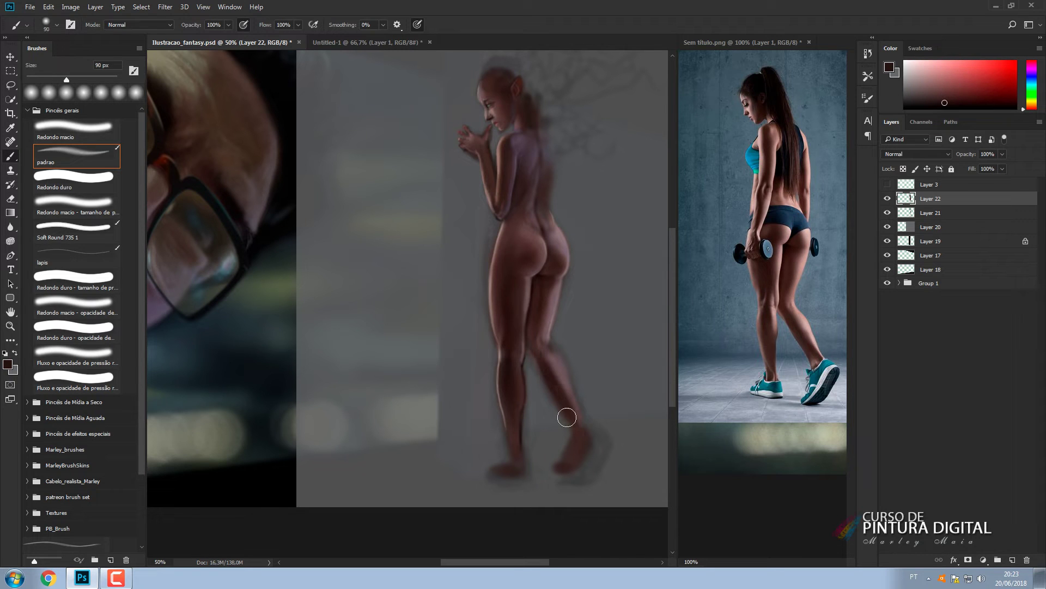
Sample a greyish pink beside the far buttock and add a thin light along the far calf's outer edge at 20 px.
{"action": "left_click", "coordinate": [573, 242], "text": "alt"}
{"action": "key", "text": "bracketleft"}
{"action": "key", "text": "bracketleft"}
{"action": "key", "text": "bracketleft"}
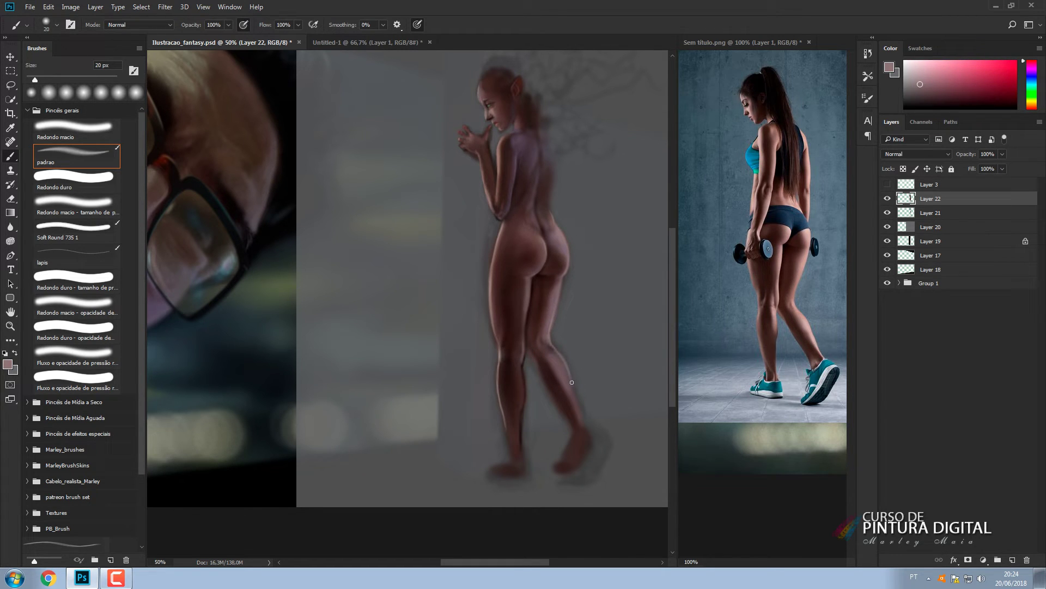
{"action": "key", "text": "bracketleft"}
{"action": "key", "text": "bracketright"}
{"action": "key", "text": "bracketright"}
{"action": "key", "text": "bracketright"}
{"action": "key", "text": "bracketright"}
{"action": "key", "text": "bracketleft"}
{"action": "key", "text": "bracketleft"}
{"action": "key", "text": "bracketleft"}
Sample a dark reddish brown near the far ankle and refine the far lower leg at 45 px.
{"action": "left_click", "coordinate": [571, 428], "text": "alt"}
{"action": "key", "text": "bracketright"}
{"action": "key", "text": "bracketright"}
{"action": "key", "text": "bracketright"}
{"action": "key", "text": "bracketright"}
{"action": "key", "text": "bracketright"}
Delete Layer 21 and erase stray paint around the woman's legs on Layer 22 at 35 px.
{"action": "key", "text": "e"}
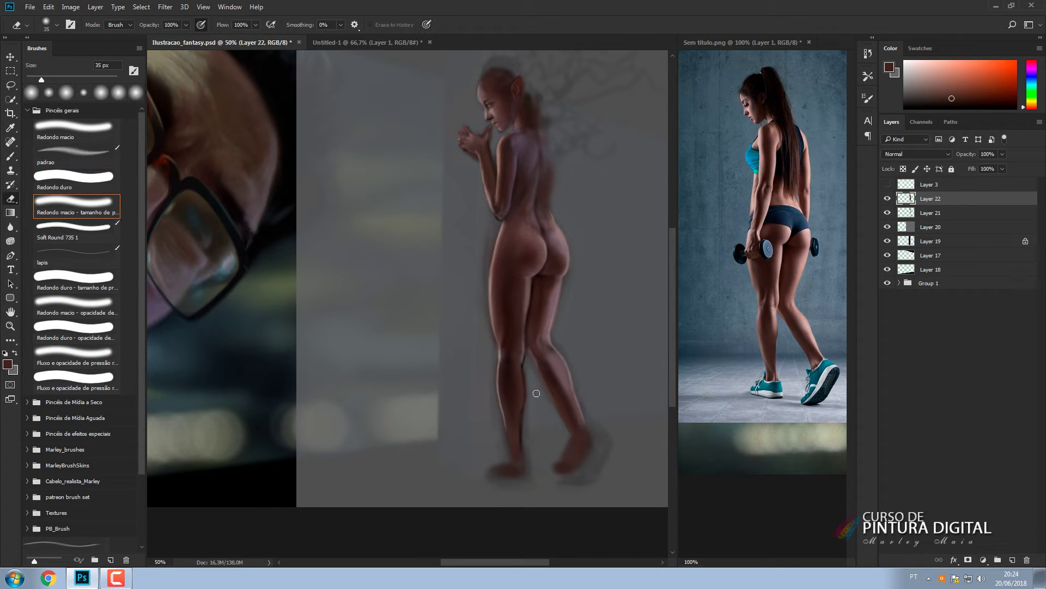
{"action": "left_click", "coordinate": [931, 213]}
{"action": "key", "text": "Delete"}
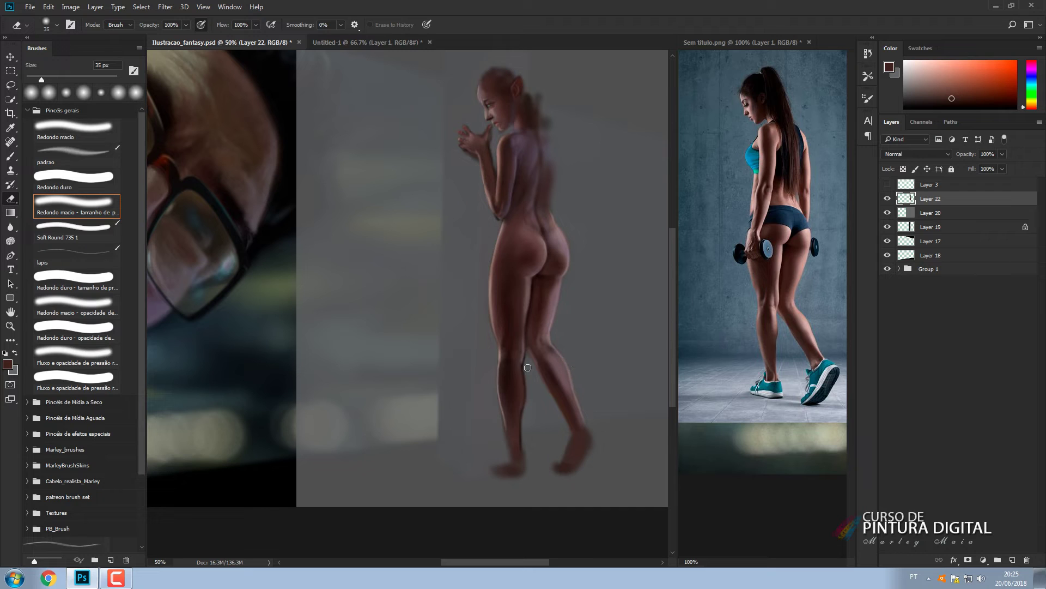
{"action": "key", "text": "b"}
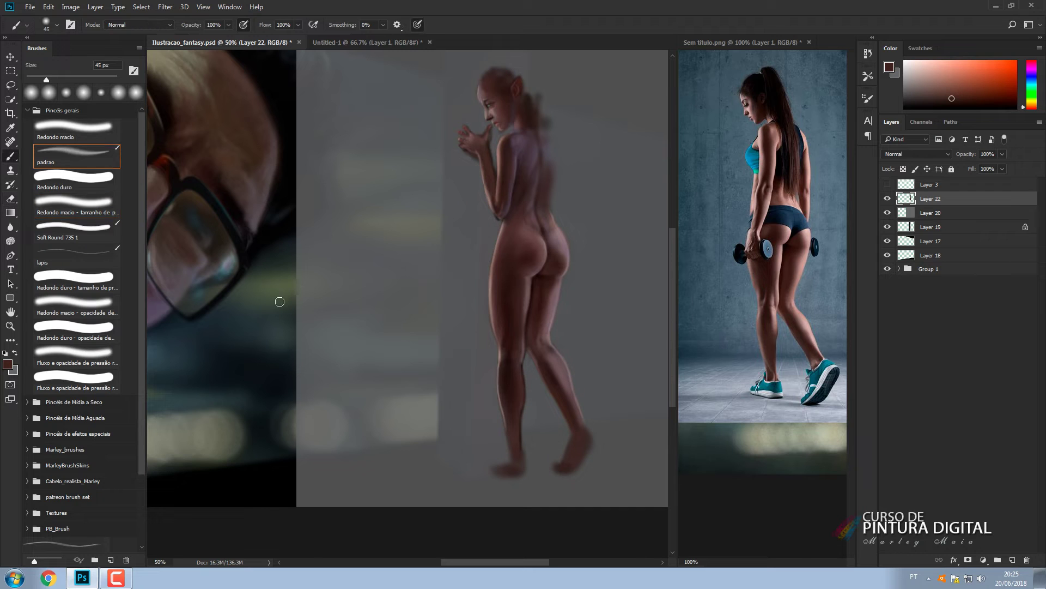
Sample a muted yellow from the background lights and a greyish pink from the far hip, and touch up the hips' edges at 20 px and smaller.
{"action": "left_click", "coordinate": [280, 301], "text": "alt"}
{"action": "key", "text": "bracketleft"}
{"action": "key", "text": "bracketleft"}
{"action": "key", "text": "bracketleft"}
{"action": "key", "text": "bracketleft"}
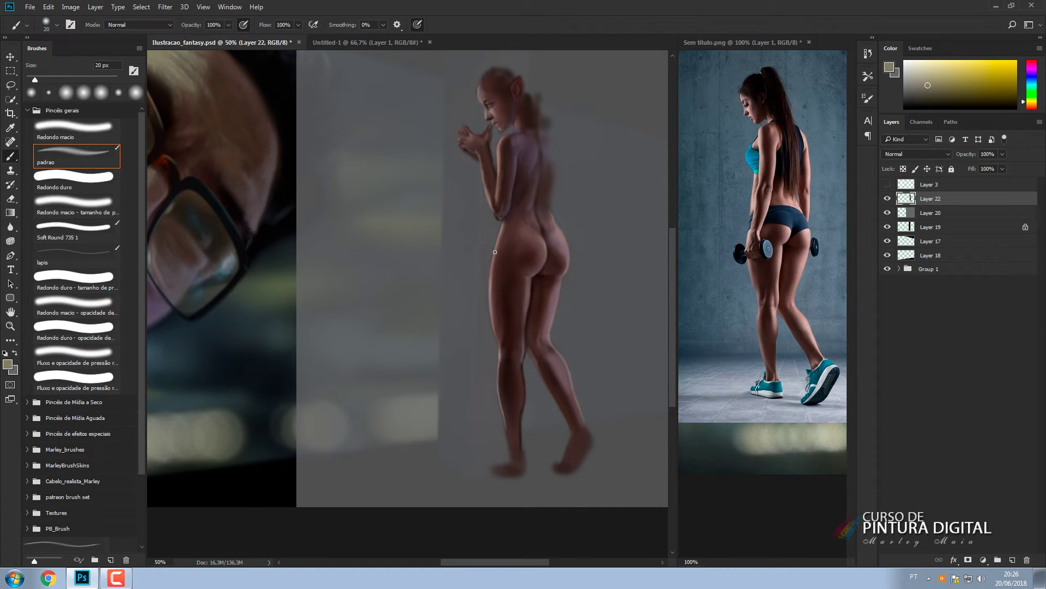
{"action": "left_click", "coordinate": [555, 238], "text": "alt"}
{"action": "key", "text": "bracketleft"}
{"action": "key", "text": "bracketleft"}
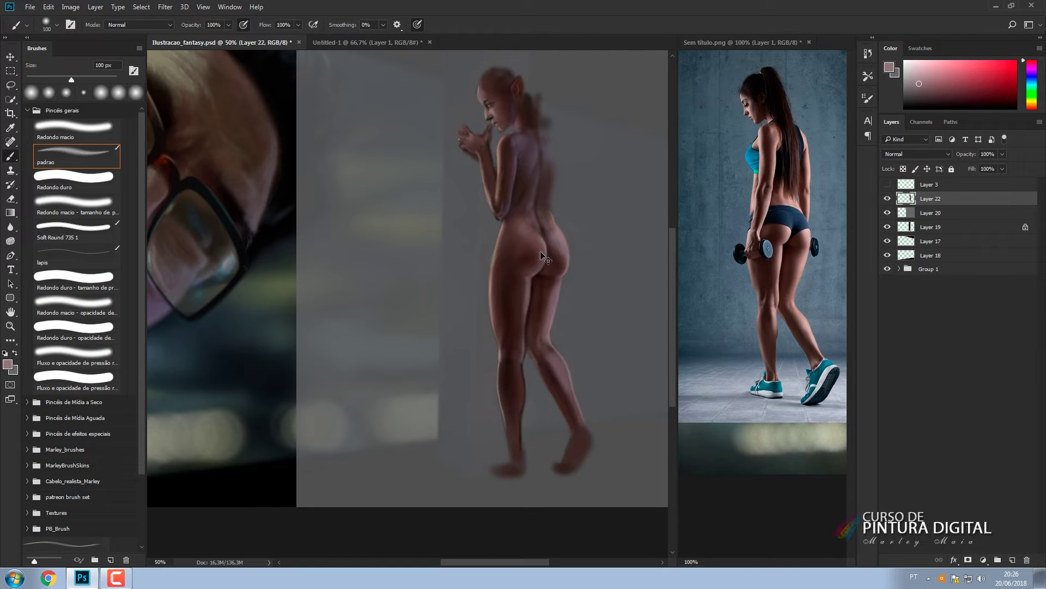
Set up Sampled Brush 13 at 56 px with a 35% minimum diameter in Shape Dynamics and Scattering enabled.
{"action": "scroll", "coordinate": [142, 375], "scroll_direction": "down", "scroll_amount": 3}
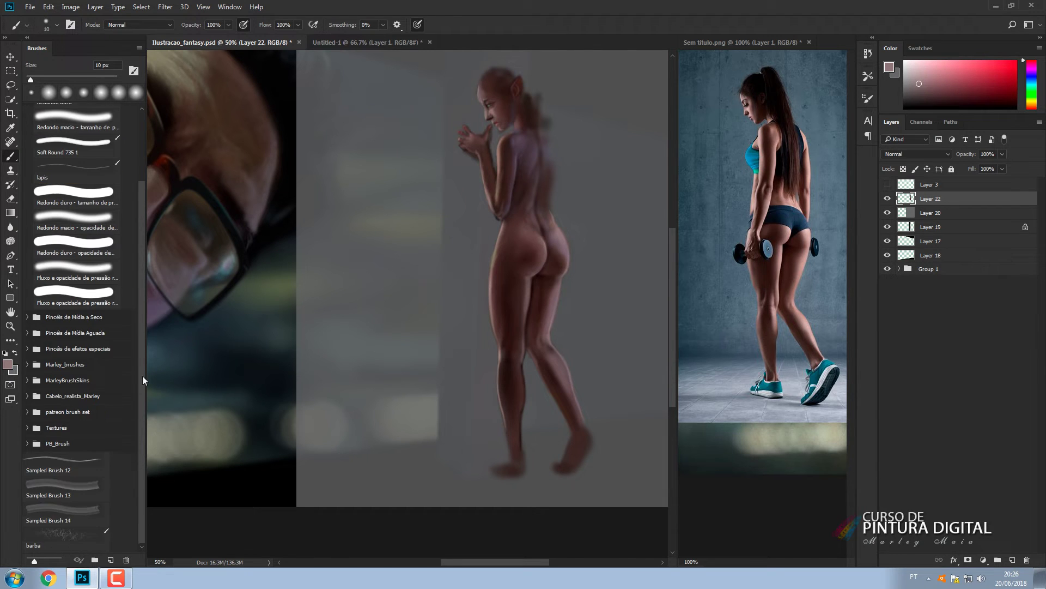
{"action": "left_click", "coordinate": [65, 489]}
{"action": "left_click", "coordinate": [869, 98]}
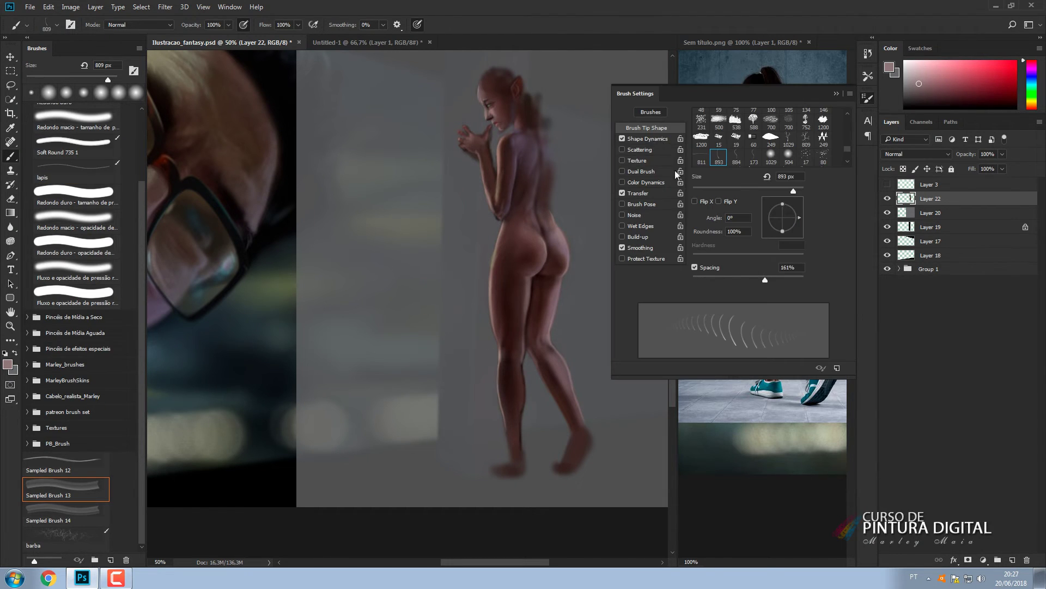
{"action": "left_click", "coordinate": [723, 191]}
{"action": "left_click", "coordinate": [647, 139]}
{"action": "left_click", "coordinate": [731, 158]}
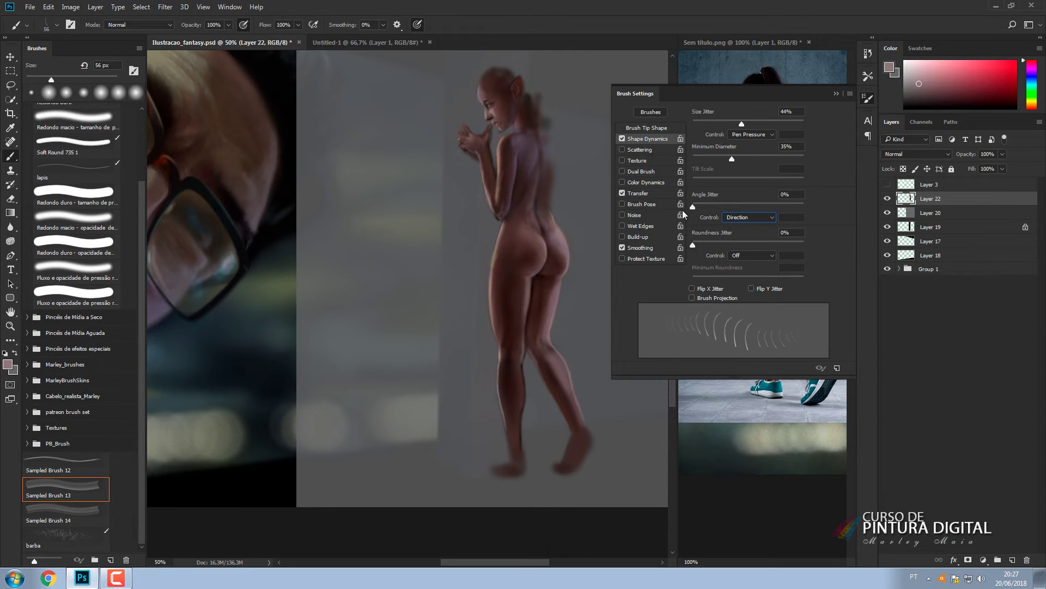
{"action": "left_click", "coordinate": [640, 150]}
{"action": "left_click", "coordinate": [647, 128]}
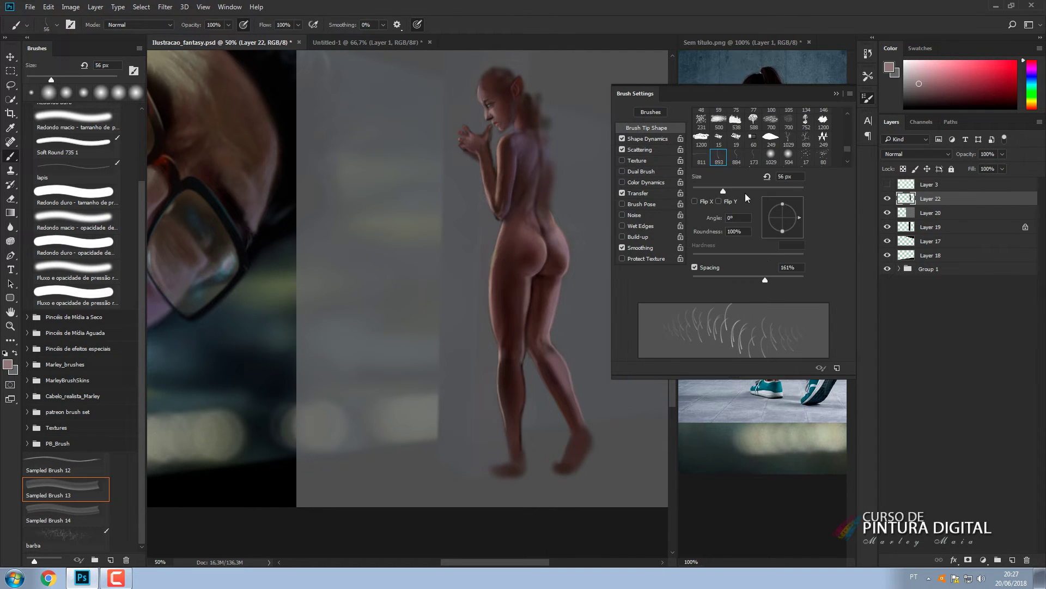
Save the configured brush as a new preset named "pelos".
{"action": "left_click", "coordinate": [837, 368]}
{"action": "type", "text": "pelos"}
{"action": "key", "text": "Return"}
Enable Color Dynamics on the brush and save it as a new preset named "ples".
{"action": "left_click", "coordinate": [646, 182]}
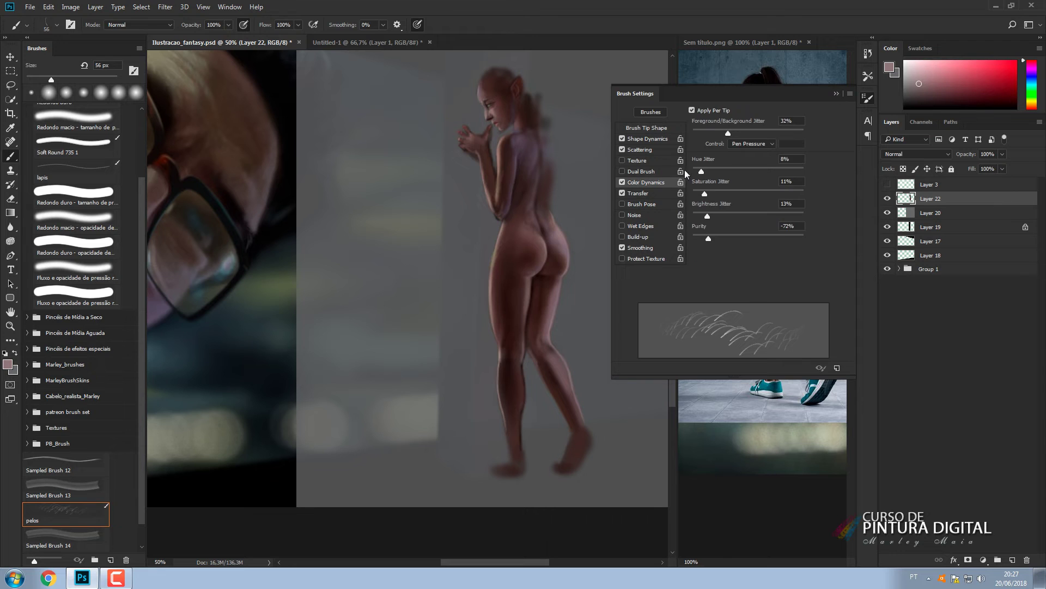
{"action": "left_click", "coordinate": [838, 368]}
{"action": "type", "text": "ples"}
{"action": "left_click", "coordinate": [624, 188]}
Toggle the Flip X and Flip Y options of the ples brush's tip shape.
{"action": "left_click", "coordinate": [836, 94]}
{"action": "left_click", "coordinate": [868, 99]}
{"action": "left_click", "coordinate": [647, 128]}
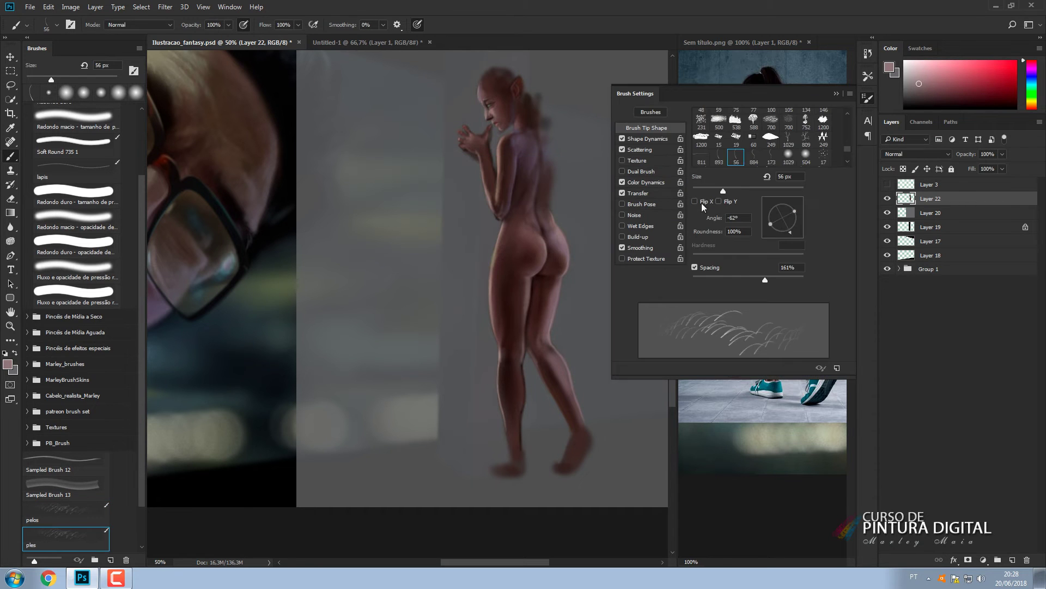
{"action": "left_click", "coordinate": [701, 202]}
{"action": "left_click", "coordinate": [719, 201]}
{"action": "left_click", "coordinate": [837, 93]}
Add a new layer above Layer 22 and erase along the near thigh's outer edge.
{"action": "key", "text": "ctrl+plus"}
{"action": "key", "text": "ctrl+alt+shift+n"}
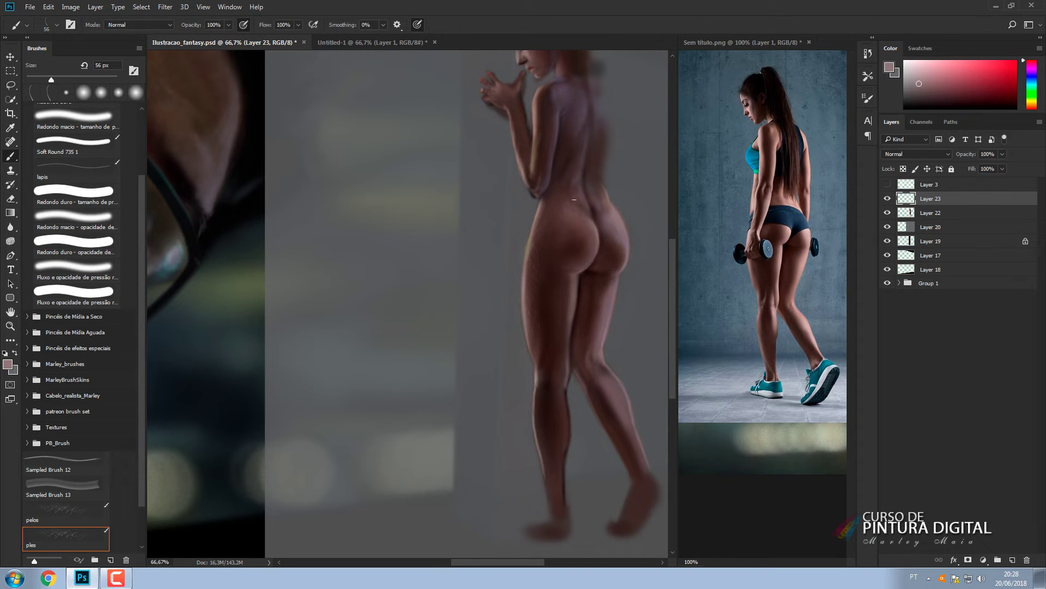
{"action": "key", "text": "e"}
{"action": "left_click_drag", "start_coordinate": [516, 246], "coordinate": [522, 347]}
{"action": "key", "text": "b"}
{"action": "left_click", "coordinate": [93, 197]}
{"action": "left_click_drag", "start_coordinate": [468, 181], "coordinate": [440, 234]}
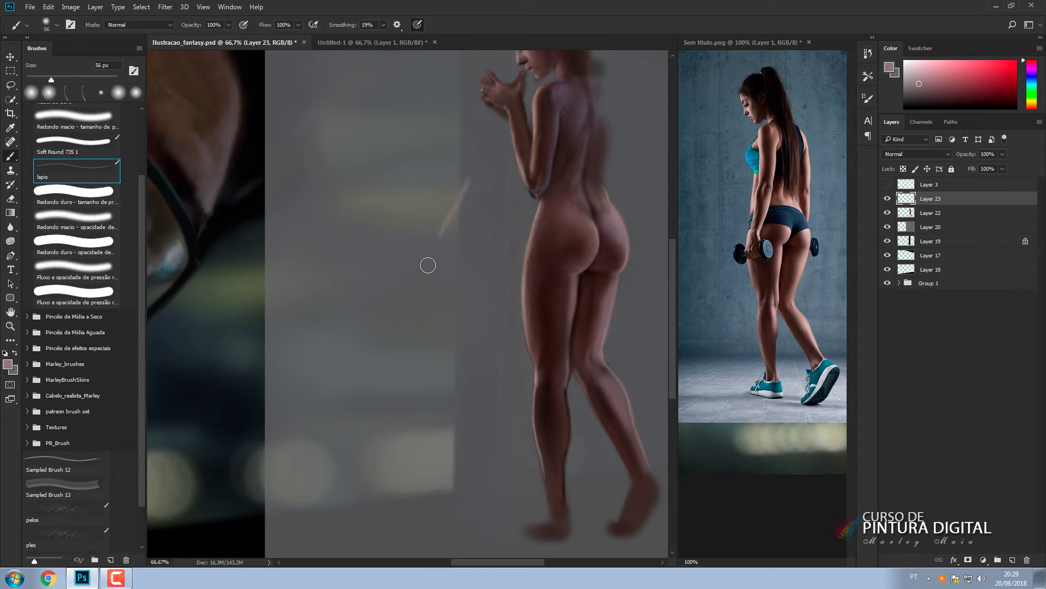
{"action": "key", "text": "ctrl+z"}
Choose a 4 px brush from the Cabelo_realista_Marley set, sample a tone at the near thigh's edge, and make a fine stroke on Layer 22.
{"action": "left_click_drag", "start_coordinate": [143, 275], "coordinate": [142, 312]}
{"action": "left_click", "coordinate": [27, 346]}
{"action": "left_click", "coordinate": [102, 429]}
{"action": "left_click", "coordinate": [27, 345]}
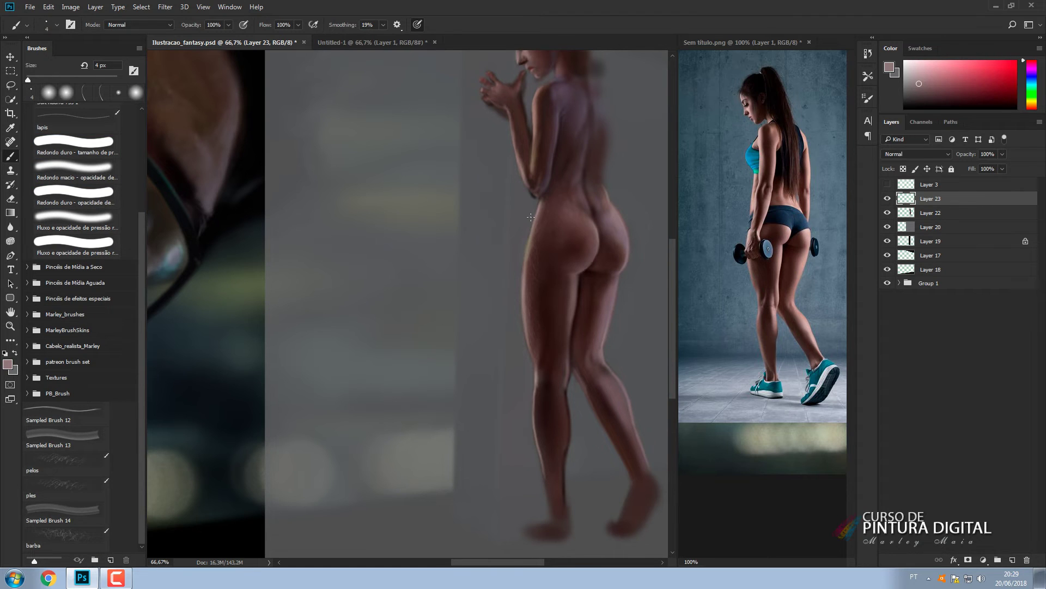
{"action": "left_click", "coordinate": [520, 290], "text": "alt"}
{"action": "left_click", "coordinate": [933, 212]}
{"action": "left_click_drag", "start_coordinate": [478, 236], "coordinate": [455, 304]}
Switch to the padrao brush at 7 px and sample a greyish pink from the far hip for the hip's edge light.
{"action": "scroll", "coordinate": [141, 315], "scroll_direction": "up", "scroll_amount": 5}
{"action": "left_click", "coordinate": [76, 156]}
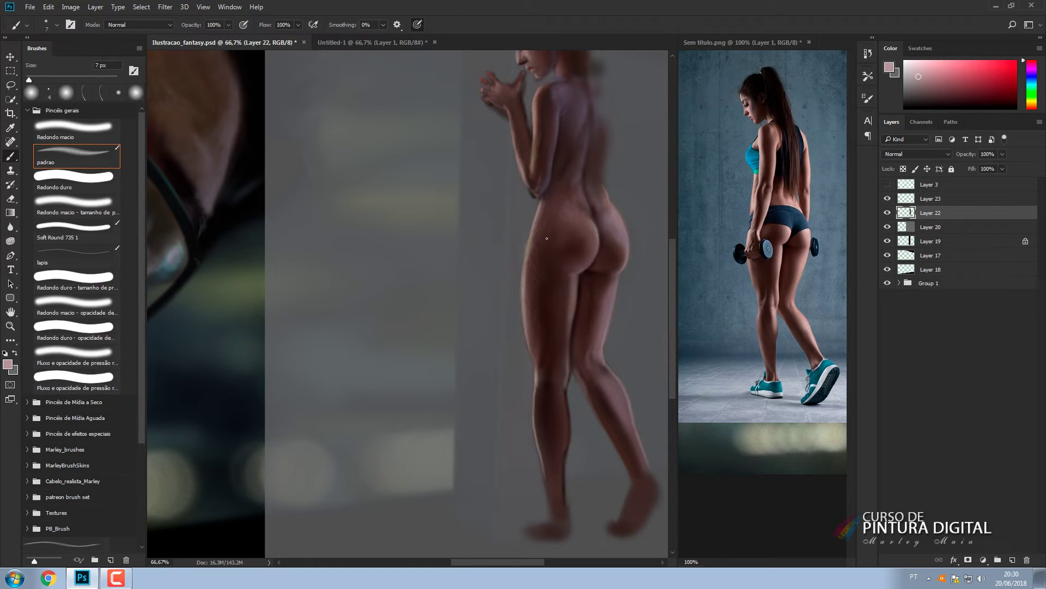
{"action": "left_click", "coordinate": [611, 204], "text": "alt"}
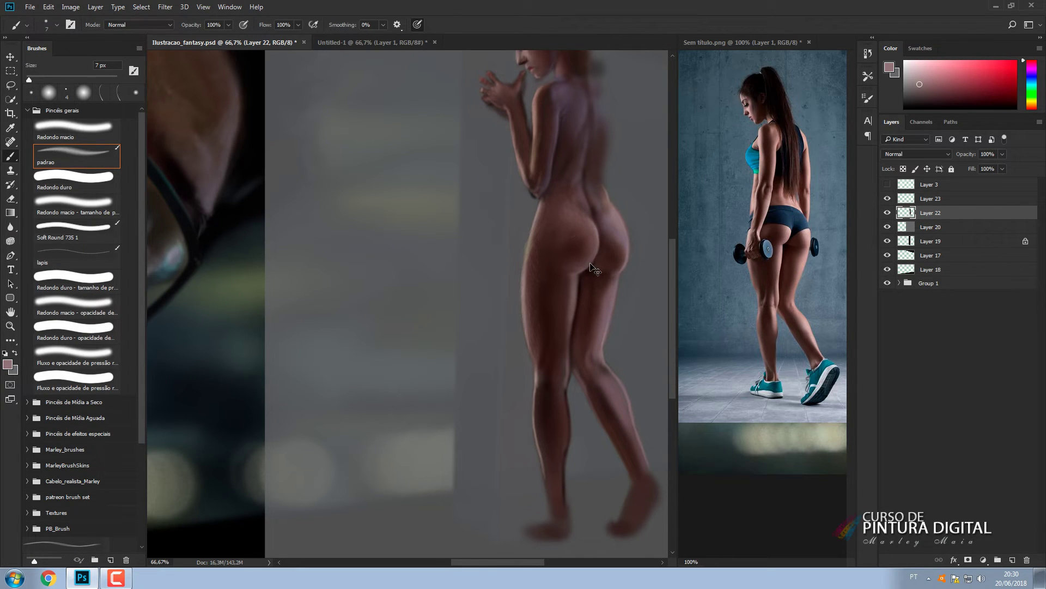
Sample a pinkish brown from the arm and touch up the upper arm at 25 px.
{"action": "left_click", "coordinate": [533, 121], "text": "alt"}
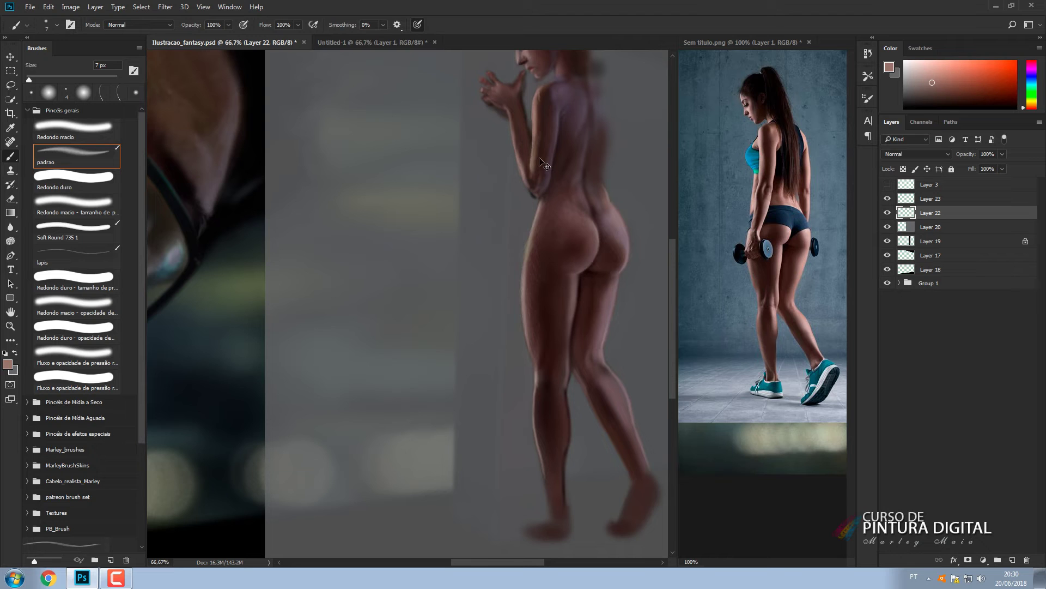
{"action": "key", "text": "bracketright"}
{"action": "key", "text": "bracketright"}
{"action": "key", "text": "bracketright"}
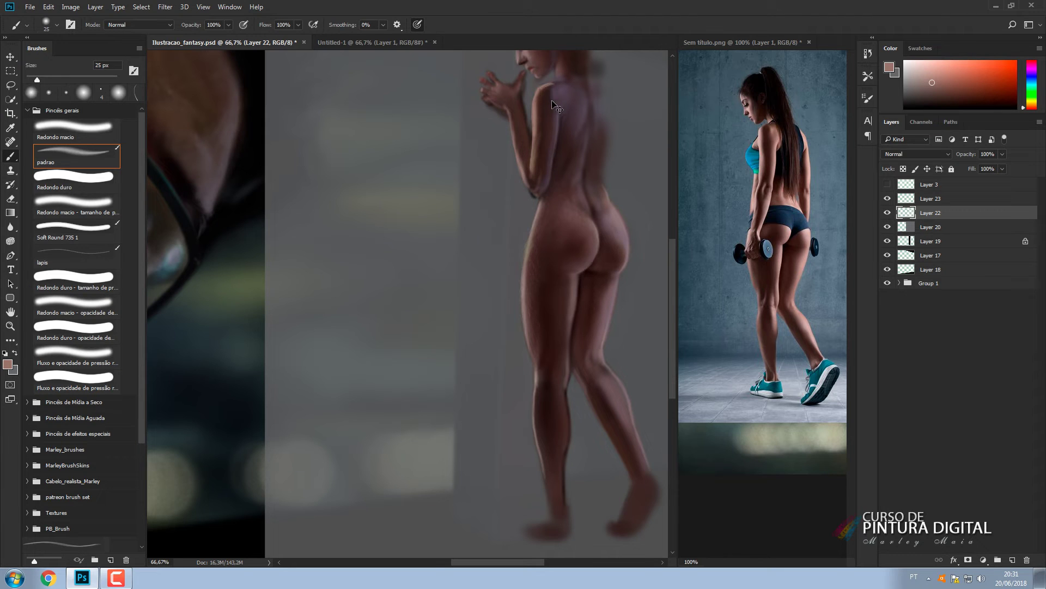
Sample a bluish grey from the shoulder and a light pink from the arm, and refine the arm's edges at 15 px down to 9 px.
{"action": "left_click", "coordinate": [559, 82], "text": "alt"}
{"action": "key", "text": "bracketleft"}
{"action": "key", "text": "bracketleft"}
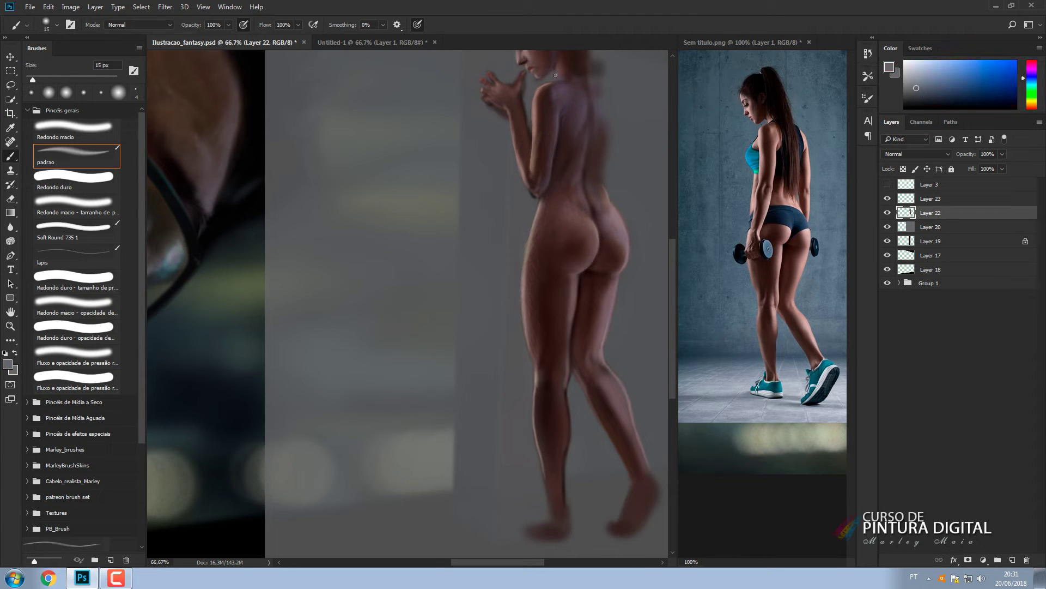
{"action": "key", "text": "bracketleft"}
{"action": "left_click", "coordinate": [532, 124], "text": "alt"}
{"action": "key", "text": "bracketleft"}
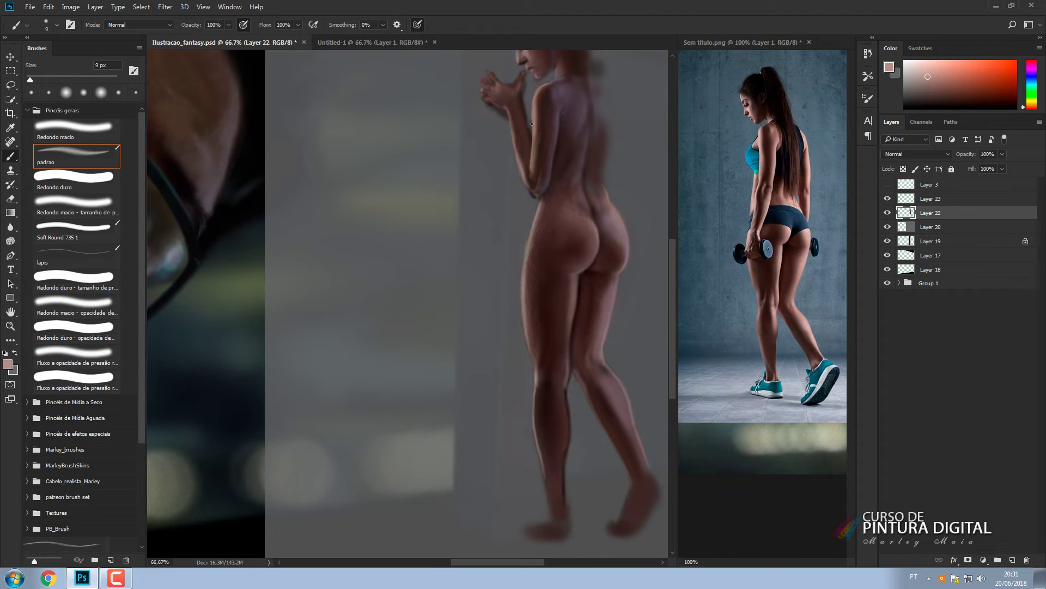
Sample reddish and dark browns from the back and the arm, and shade the arm and elbow, enlarging the brush to 45 px.
{"action": "left_click", "coordinate": [563, 154], "text": "alt"}
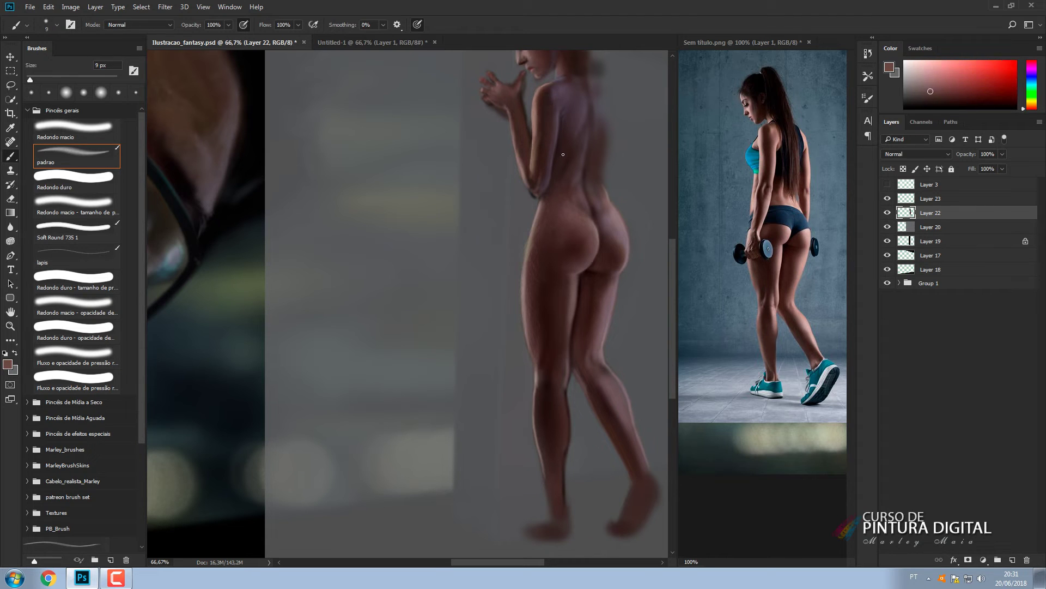
{"action": "left_click", "coordinate": [547, 166], "text": "alt"}
{"action": "key", "text": "bracketright"}
{"action": "key", "text": "bracketright"}
{"action": "key", "text": "bracketright"}
{"action": "key", "text": "bracketright"}
{"action": "key", "text": "bracketright"}
{"action": "key", "text": "bracketright"}
{"action": "key", "text": "bracketright"}
{"action": "key", "text": "bracketright"}
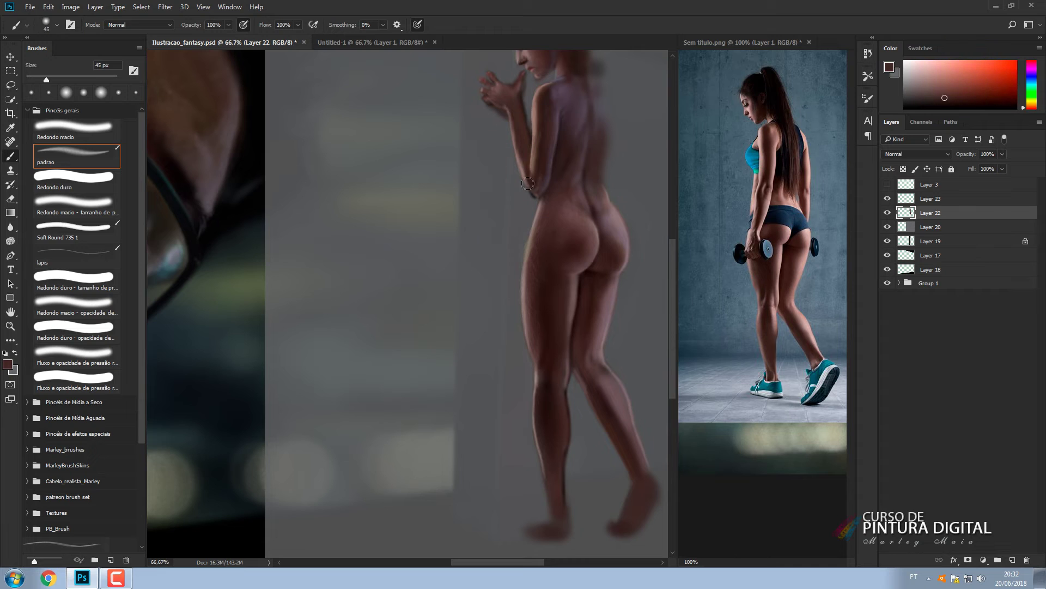
Sample brown tones from the forearm, blend the elbow at 45 px, and clean the arm's outer edge with a 20 px eraser.
{"action": "left_click", "coordinate": [534, 162], "text": "alt"}
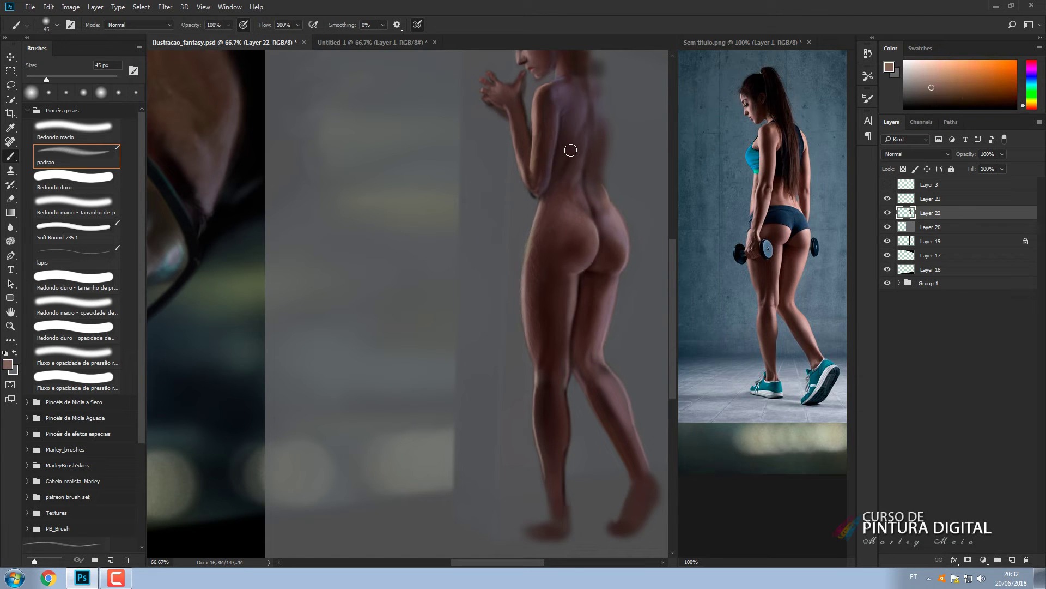
{"action": "left_click", "coordinate": [537, 173], "text": "alt"}
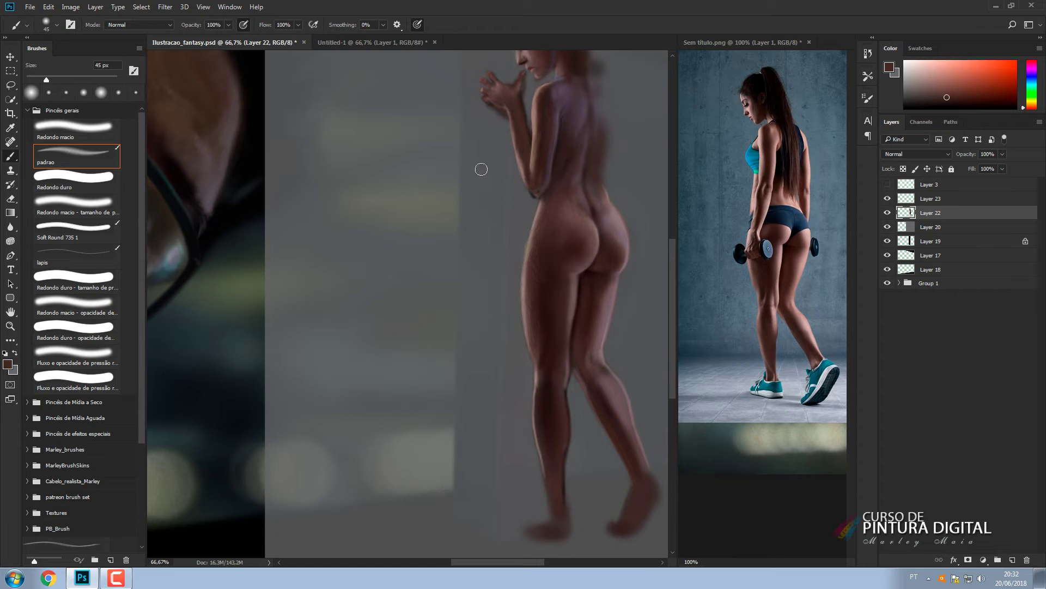
{"action": "key", "text": "e"}
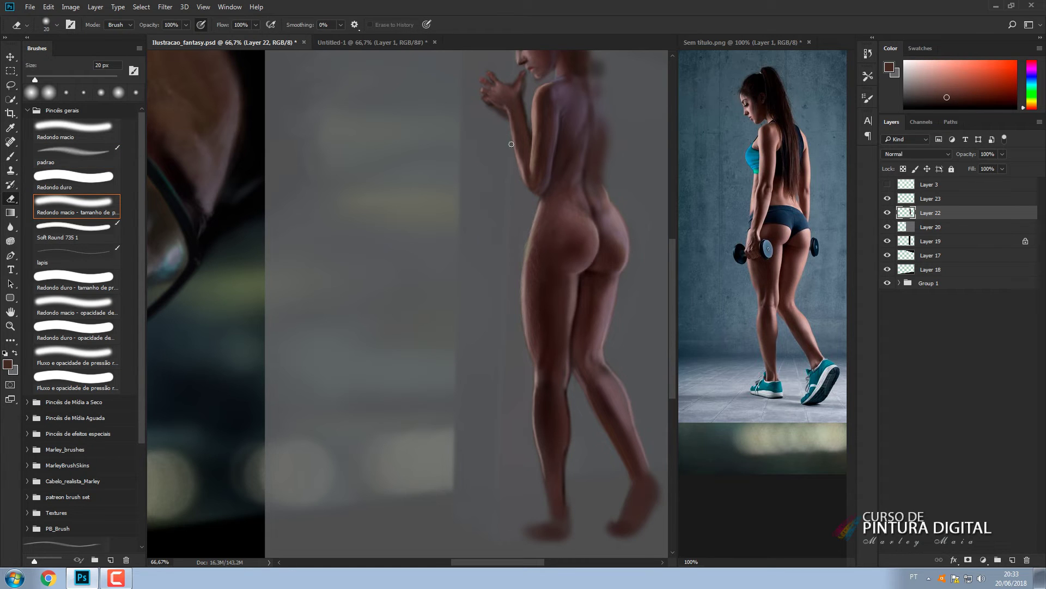
Sample a pinkish brown beside the near knee and paint highlights behind the knee and along the near thigh's inner edge.
{"action": "key", "text": "b"}
{"action": "left_click", "coordinate": [535, 385], "text": "alt"}
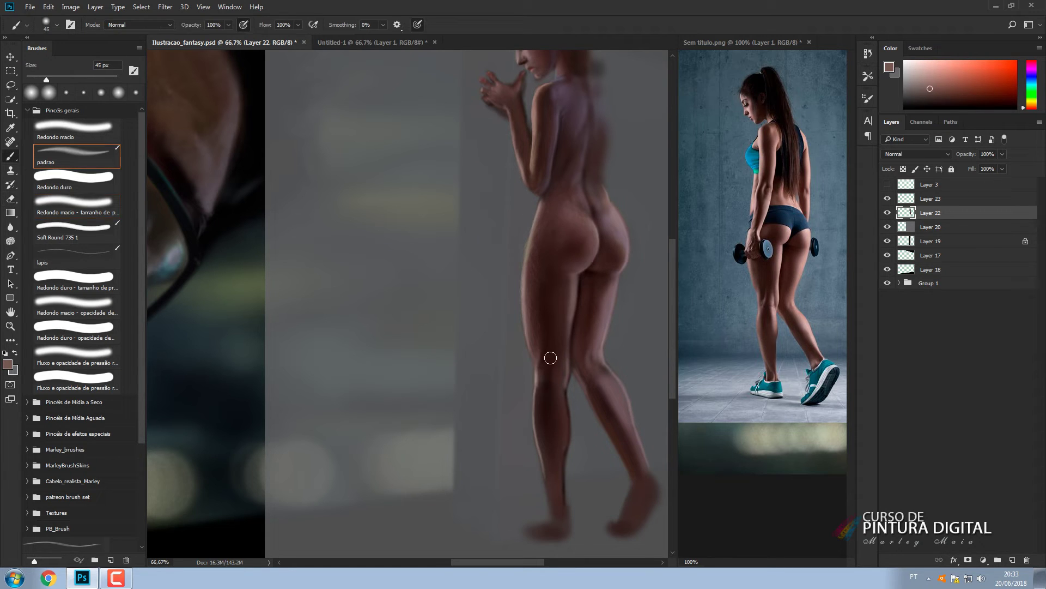
{"action": "key", "text": "bracketleft"}
{"action": "key", "text": "bracketleft"}
{"action": "key", "text": "bracketleft"}
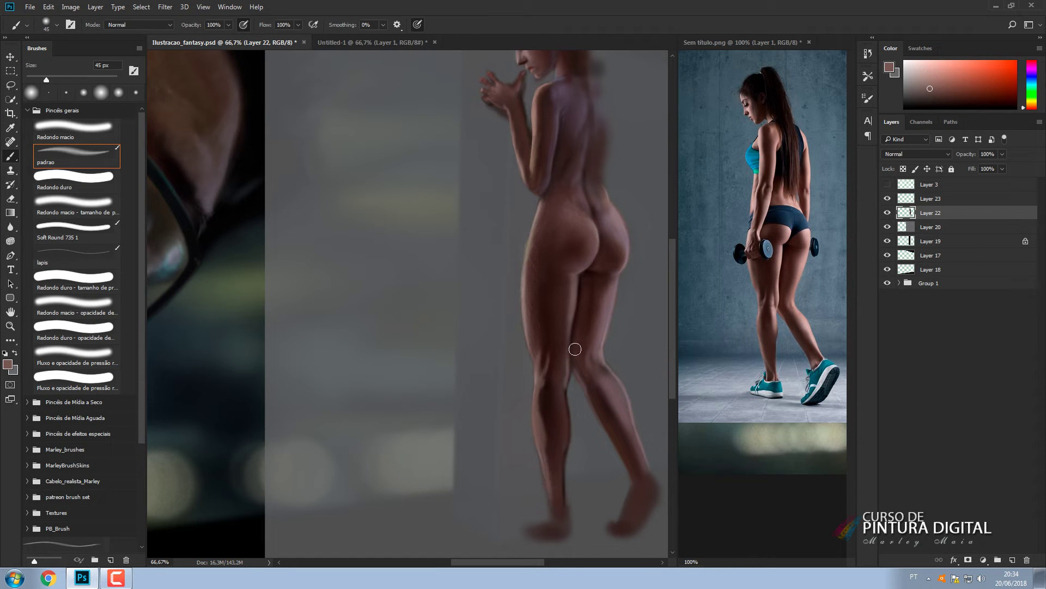
{"action": "left_click_drag", "start_coordinate": [571, 307], "coordinate": [566, 294]}
Sample a dark reddish brown from the near ankle and shade the near leg at 90 px.
{"action": "left_click", "coordinate": [556, 487], "text": "alt"}
{"action": "key", "text": "bracketright"}
{"action": "key", "text": "bracketright"}
{"action": "key", "text": "bracketright"}
{"action": "key", "text": "bracketright"}
{"action": "key", "text": "bracketright"}
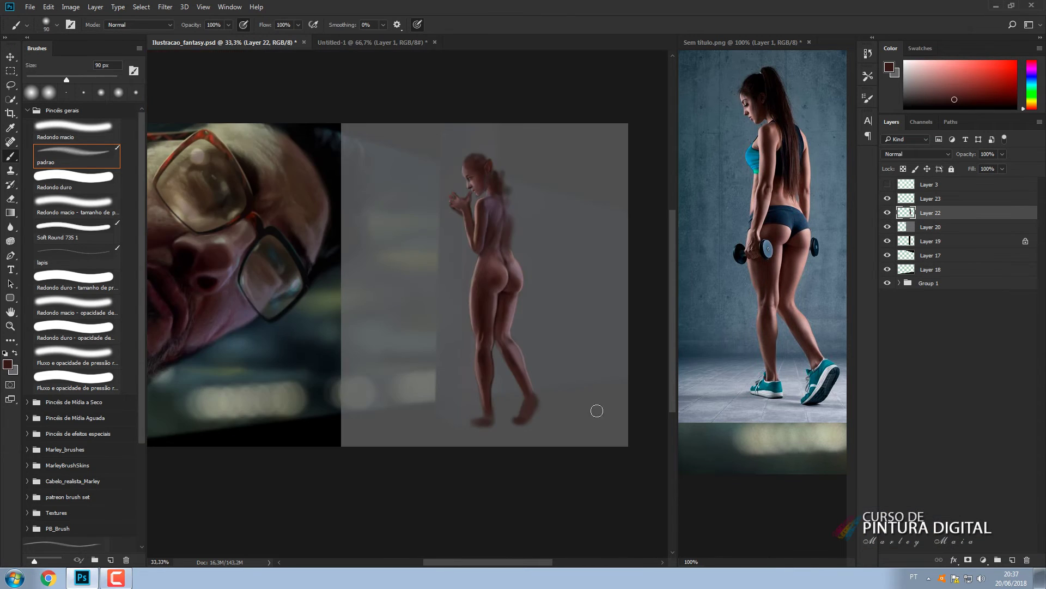
Sample a muted mauve from the near leg and lighten the back of the near knee and calf at 60 px.
{"action": "scroll", "coordinate": [535, 367], "scroll_direction": "up", "scroll_amount": 3}
{"action": "left_click", "coordinate": [472, 322], "text": "alt"}
{"action": "left_click_drag", "start_coordinate": [411, 378], "coordinate": [491, 269]}
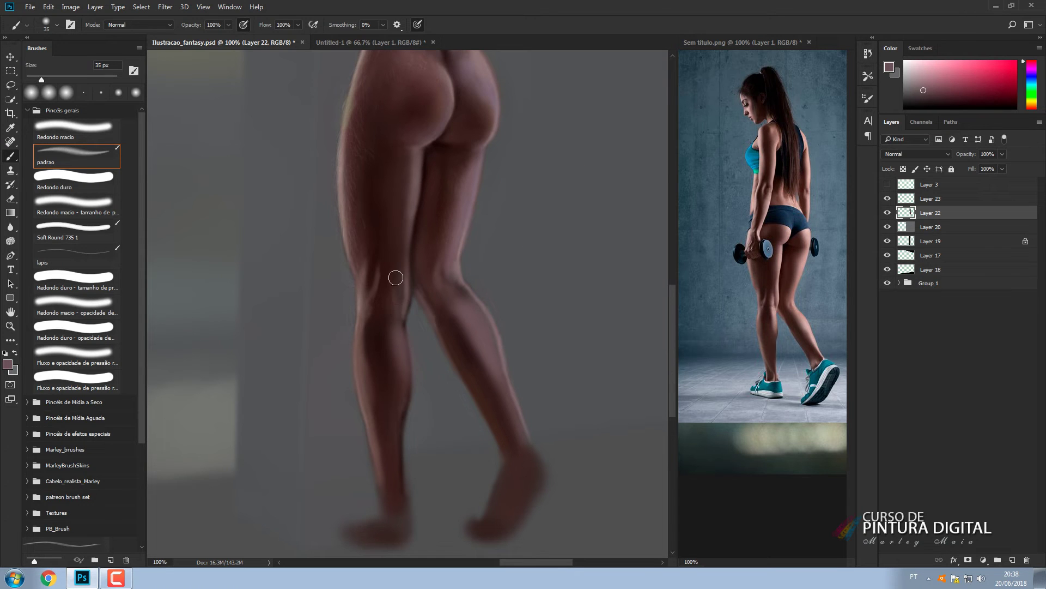
{"action": "key", "text": "]"}
{"action": "key", "text": "]"}
{"action": "key", "text": "]"}
{"action": "key", "text": "]"}
{"action": "left_click_drag", "start_coordinate": [393, 295], "coordinate": [400, 390]}
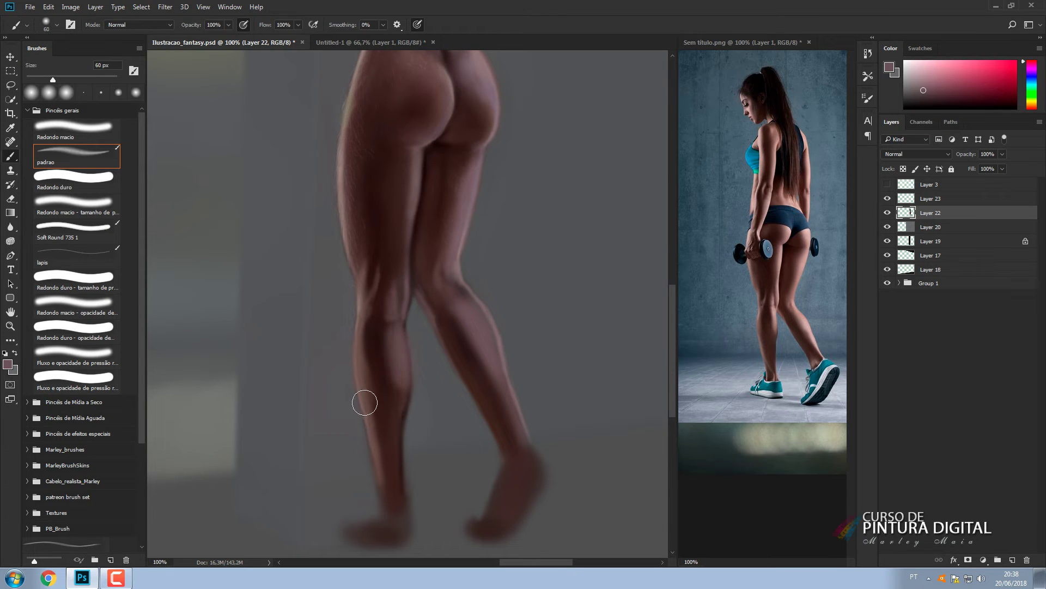
Lighten the near lower leg toward the ankle, and sample a dark brown from the upper calf at 70 px.
{"action": "left_click_drag", "start_coordinate": [371, 420], "coordinate": [386, 492]}
{"action": "key", "text": "bracketright"}
{"action": "left_click", "coordinate": [368, 330], "text": "alt"}
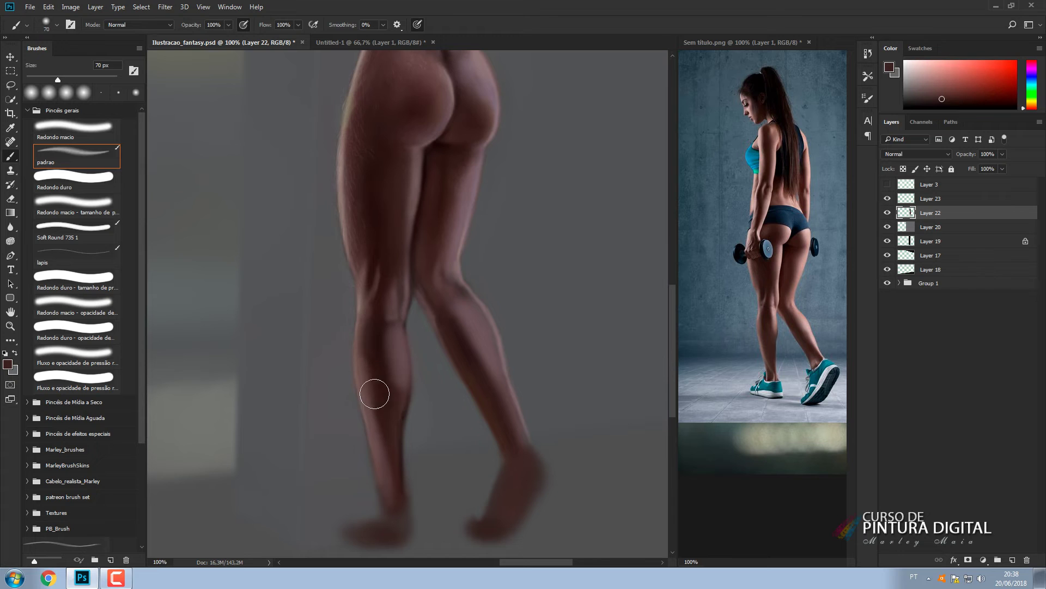
Sample a light pinkish brown from the near thigh's outer edge and highlight the outer edge of the near calf at 20 px.
{"action": "left_click", "coordinate": [428, 252], "text": "alt"}
{"action": "left_click", "coordinate": [342, 199], "text": "alt"}
{"action": "key", "text": "bracketleft"}
{"action": "key", "text": "bracketleft"}
{"action": "key", "text": "bracketleft"}
{"action": "key", "text": "bracketleft"}
{"action": "key", "text": "bracketleft"}
{"action": "left_click_drag", "start_coordinate": [358, 339], "coordinate": [355, 371]}
On Layer 22, refine the outer side of the near knee with sampled dark brown and pinkish brown, reducing the brush to 9 px.
{"action": "left_click", "coordinate": [930, 198]}
{"action": "key", "text": "e"}
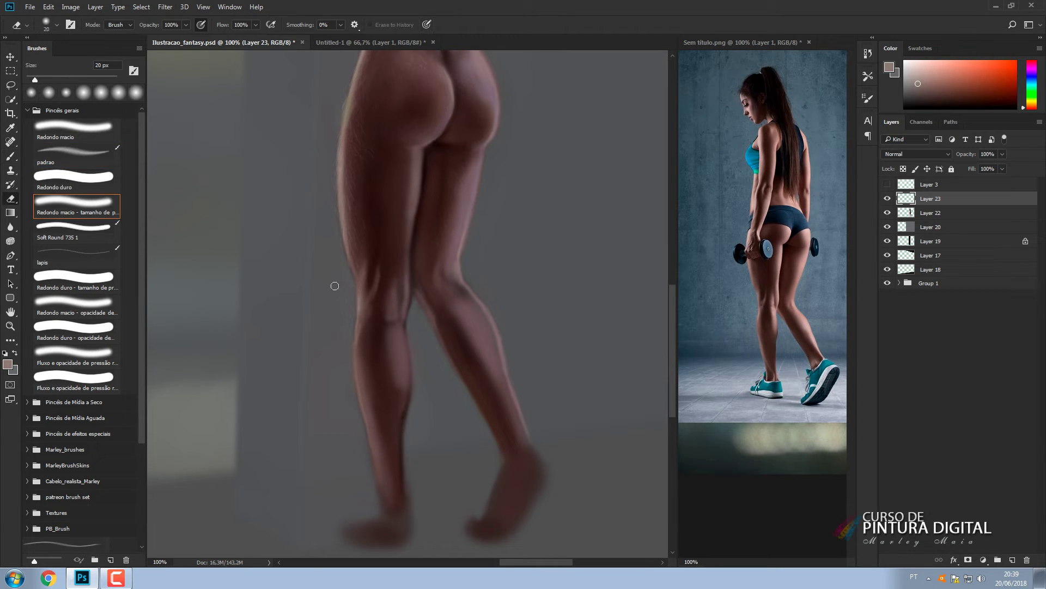
{"action": "key", "text": "alt+bracketleft"}
{"action": "key", "text": "b"}
{"action": "left_click", "coordinate": [365, 311], "text": "alt"}
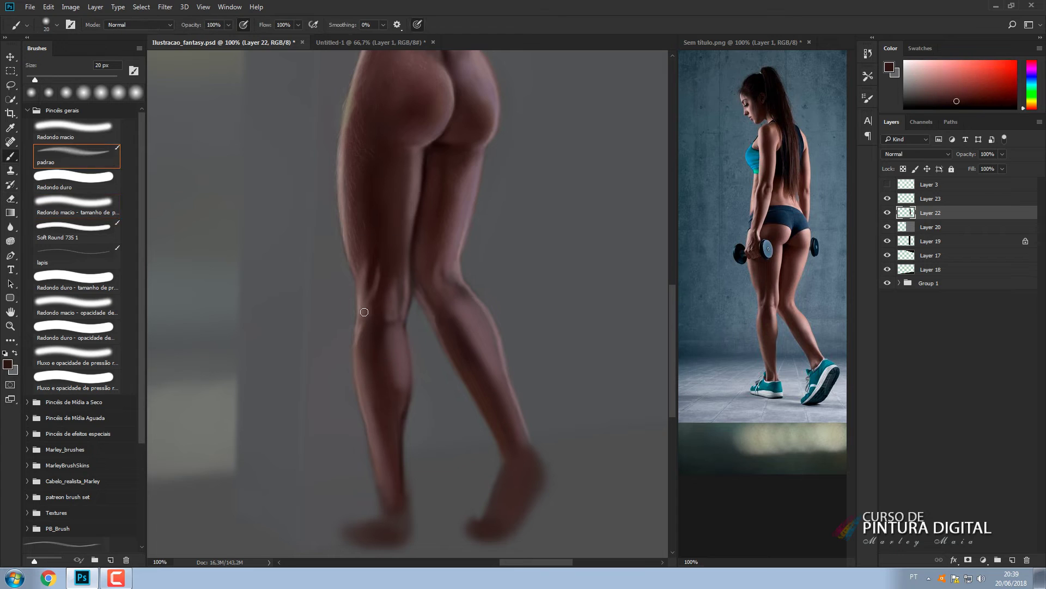
{"action": "left_click", "coordinate": [362, 296], "text": "alt"}
{"action": "key", "text": "bracketleft"}
{"action": "key", "text": "bracketleft"}
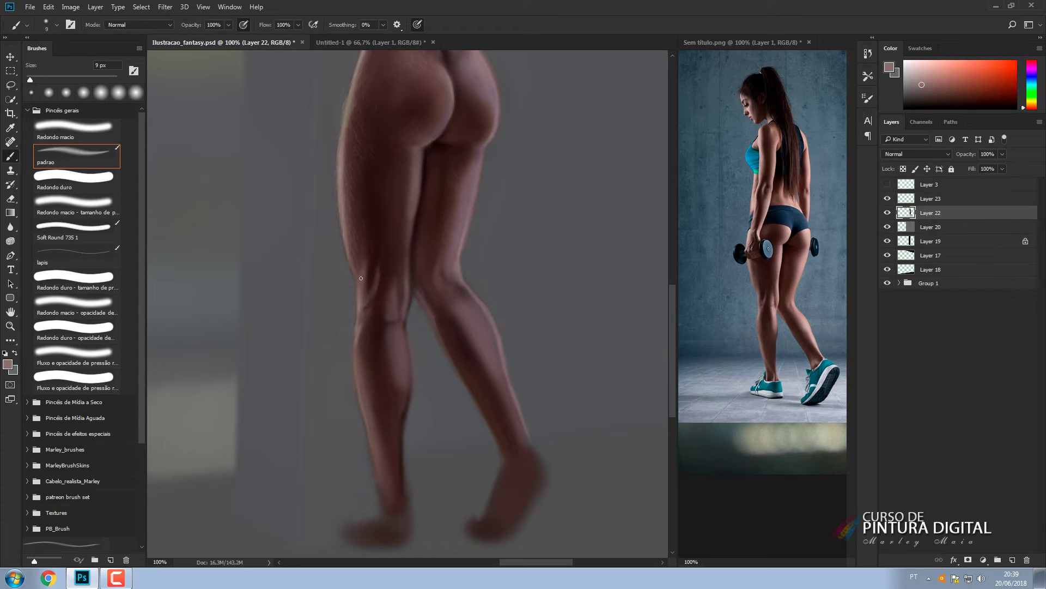
Undo the last stroke, sample muted pinkish brown beside the near knee and highlight the upper near calf at 35 px.
{"action": "key", "text": "bracketright"}
{"action": "key", "text": "bracketright"}
{"action": "key", "text": "bracketright"}
{"action": "key", "text": "bracketright"}
{"action": "key", "text": "bracketright"}
{"action": "key", "text": "bracketright"}
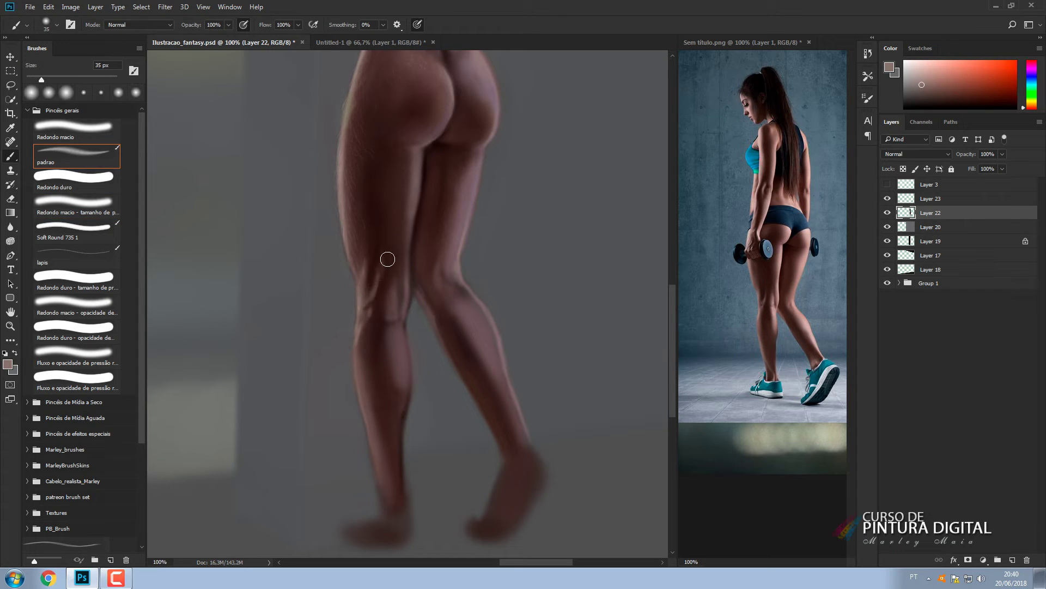
{"action": "key", "text": "ctrl+z"}
{"action": "left_click", "coordinate": [378, 264], "text": "alt"}
{"action": "left_click", "coordinate": [366, 303], "text": "alt"}
{"action": "key", "text": "bracketleft"}
{"action": "key", "text": "bracketleft"}
{"action": "key", "text": "bracketleft"}
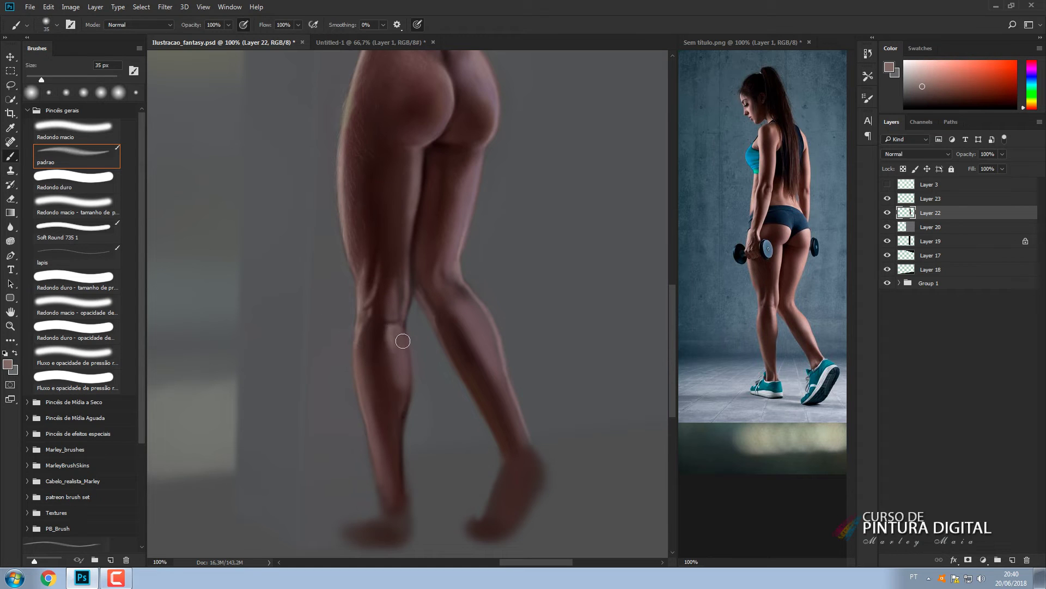
Sample mauve tones from the far thigh and near knee, and refine the crease behind the near knee with a 10 px brush.
{"action": "left_click", "coordinate": [466, 238], "text": "alt"}
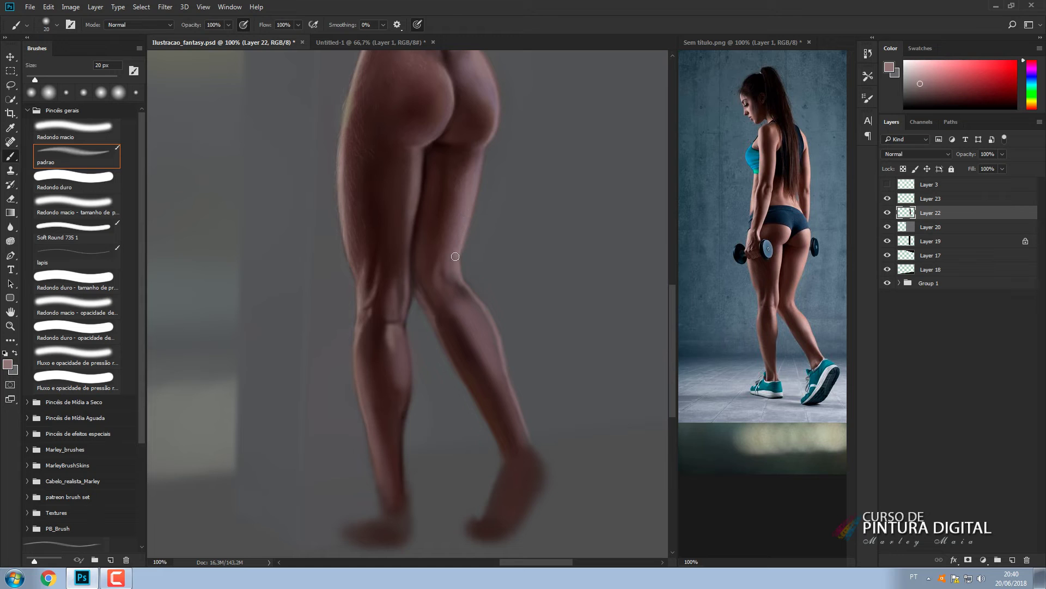
{"action": "left_click", "coordinate": [395, 314], "text": "alt"}
{"action": "left_click", "coordinate": [403, 302], "text": "alt"}
{"action": "key", "text": "bracketleft"}
{"action": "key", "text": "bracketleft"}
{"action": "key", "text": "bracketleft"}
{"action": "key", "text": "bracketright"}
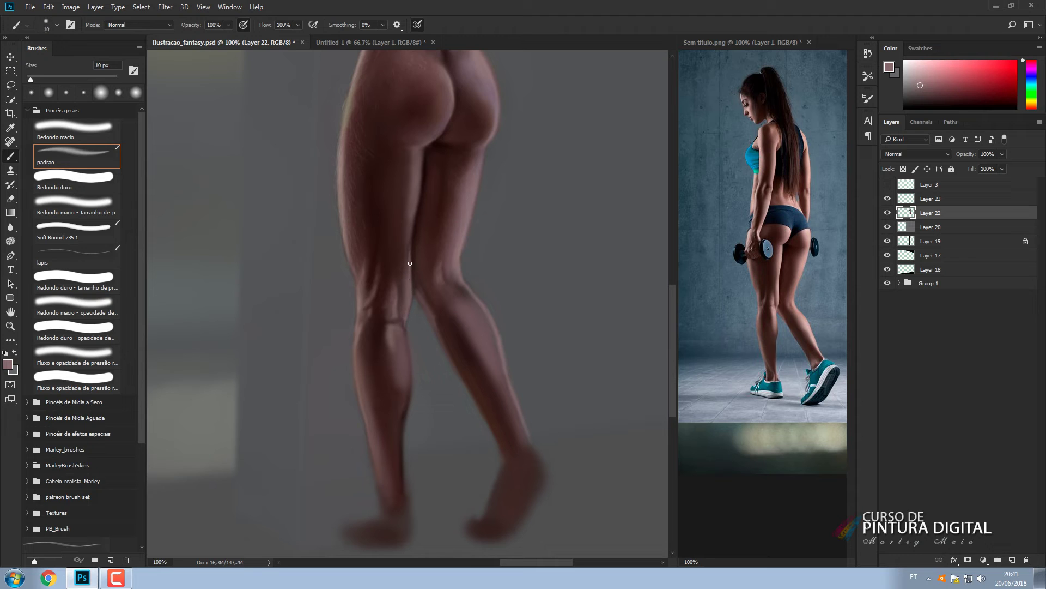
Highlight the near thigh's inner edge at 15 px and soften the back of the near knee at 20 px.
{"action": "key", "text": "bracketright"}
{"action": "key", "text": "bracketright"}
{"action": "key", "text": "bracketright"}
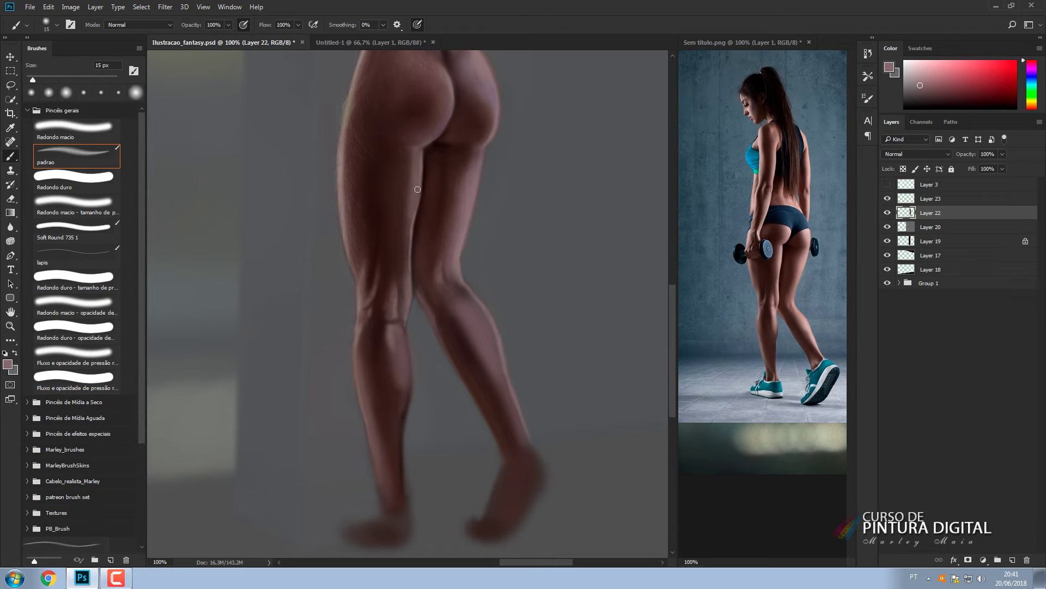
{"action": "key", "text": "bracketright"}
{"action": "key", "text": "bracketright"}
{"action": "key", "text": "bracketright"}
{"action": "key", "text": "bracketright"}
{"action": "key", "text": "bracketright"}
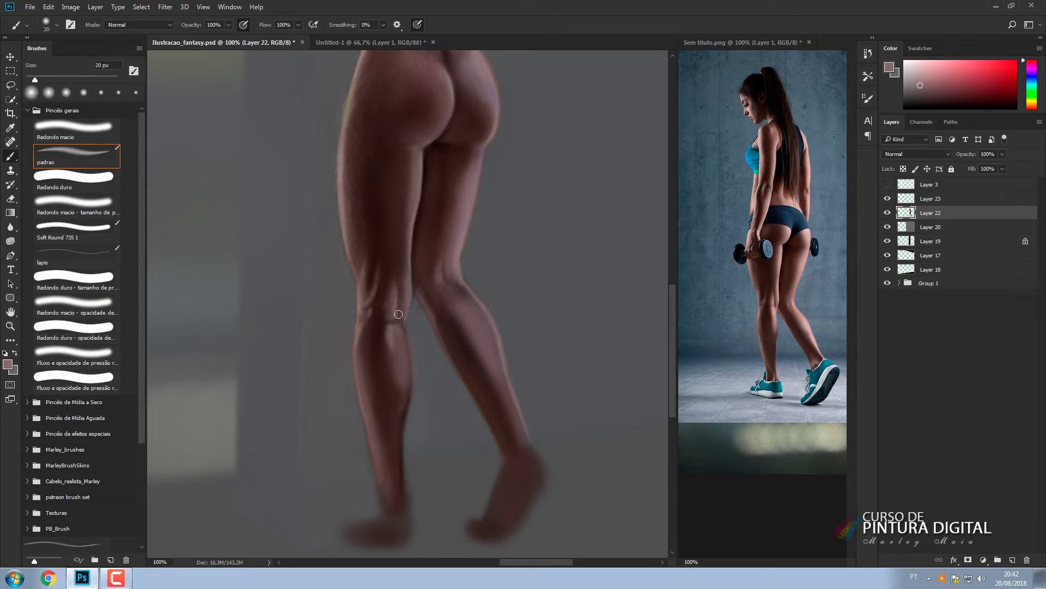
Highlight the inner edge of the near calf and blend the calf with tones sampled along it.
{"action": "mouse_move", "coordinate": [404, 325]}
{"action": "left_mouse_down"}
{"action": "mouse_move", "coordinate": [406, 377]}
{"action": "mouse_move", "coordinate": [383, 344]}
{"action": "mouse_move", "coordinate": [399, 410]}
{"action": "mouse_move", "coordinate": [407, 346]}
{"action": "mouse_move", "coordinate": [401, 408]}
{"action": "left_mouse_up"}
{"action": "left_click", "coordinate": [385, 346], "text": "alt"}
{"action": "left_click", "coordinate": [402, 386], "text": "alt"}
{"action": "left_click", "coordinate": [408, 347], "text": "alt"}
{"action": "left_click", "coordinate": [402, 422], "text": "alt"}
{"action": "left_click_drag", "start_coordinate": [393, 371], "coordinate": [398, 380]}
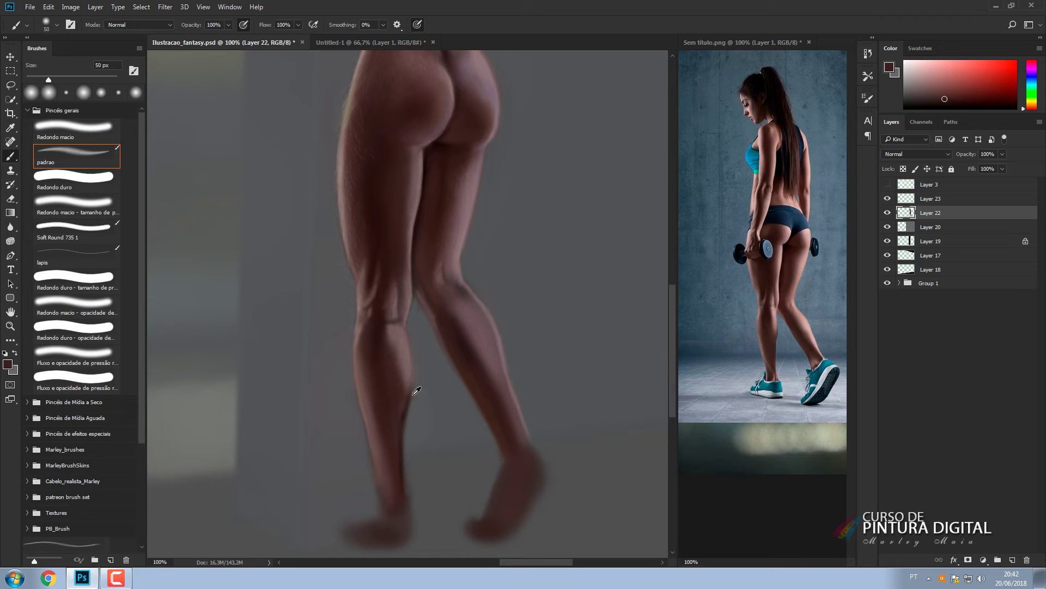
Sample dark browns along the near calf's inner edge and shade the lower calf with a smaller brush.
{"action": "left_click", "coordinate": [413, 396], "text": "alt"}
{"action": "left_click", "coordinate": [401, 436], "text": "alt"}
{"action": "key", "text": "bracketleft"}
{"action": "key", "text": "bracketleft"}
{"action": "key", "text": "bracketleft"}
{"action": "mouse_move", "coordinate": [398, 421]}
{"action": "left_mouse_down"}
{"action": "mouse_move", "coordinate": [374, 434]}
{"action": "mouse_move", "coordinate": [402, 460]}
{"action": "mouse_move", "coordinate": [399, 508]}
{"action": "mouse_move", "coordinate": [401, 429]}
{"action": "mouse_move", "coordinate": [396, 423]}
{"action": "mouse_move", "coordinate": [388, 497]}
{"action": "mouse_move", "coordinate": [406, 529]}
{"action": "mouse_move", "coordinate": [395, 513]}
{"action": "mouse_move", "coordinate": [433, 506]}
{"action": "mouse_move", "coordinate": [426, 444]}
{"action": "mouse_move", "coordinate": [407, 419]}
{"action": "mouse_move", "coordinate": [406, 442]}
{"action": "left_mouse_up"}
{"action": "left_click", "coordinate": [401, 429], "text": "alt"}
{"action": "key", "text": "bracketright"}
{"action": "key", "text": "bracketright"}
{"action": "key", "text": "bracketright"}
Sample a color beside the near heel and define the near foot from the ankle to the toes with a smaller brush.
{"action": "left_click", "coordinate": [424, 442], "text": "alt"}
{"action": "key", "text": "bracketleft"}
{"action": "key", "text": "bracketleft"}
{"action": "key", "text": "bracketleft"}
{"action": "mouse_move", "coordinate": [420, 433]}
{"action": "left_mouse_down"}
{"action": "mouse_move", "coordinate": [424, 456]}
{"action": "mouse_move", "coordinate": [435, 437]}
{"action": "mouse_move", "coordinate": [410, 414]}
{"action": "mouse_move", "coordinate": [383, 447]}
{"action": "mouse_move", "coordinate": [420, 433]}
{"action": "mouse_move", "coordinate": [368, 453]}
{"action": "mouse_move", "coordinate": [410, 469]}
{"action": "mouse_move", "coordinate": [371, 405]}
{"action": "mouse_move", "coordinate": [359, 443]}
{"action": "mouse_move", "coordinate": [354, 383]}
{"action": "mouse_move", "coordinate": [408, 398]}
{"action": "mouse_move", "coordinate": [397, 436]}
{"action": "mouse_move", "coordinate": [370, 446]}
{"action": "mouse_move", "coordinate": [395, 438]}
{"action": "mouse_move", "coordinate": [401, 423]}
{"action": "mouse_move", "coordinate": [400, 443]}
{"action": "mouse_move", "coordinate": [401, 418]}
{"action": "mouse_move", "coordinate": [407, 448]}
{"action": "mouse_move", "coordinate": [426, 430]}
{"action": "mouse_move", "coordinate": [408, 449]}
{"action": "mouse_move", "coordinate": [371, 450]}
{"action": "left_mouse_up"}
Refine the near lower leg and ankle with tones sampled from the leg, using a larger brush.
{"action": "left_click", "coordinate": [415, 379], "text": "alt"}
{"action": "key", "text": "bracketright"}
{"action": "key", "text": "bracketright"}
{"action": "key", "text": "e"}
{"action": "key", "text": "b"}
{"action": "left_click", "coordinate": [407, 399], "text": "alt"}
{"action": "left_click", "coordinate": [397, 303], "text": "alt"}
Sample browns from the near heel and toes and model the near foot at 20 px.
{"action": "key", "text": "bracketleft"}
{"action": "key", "text": "bracketleft"}
{"action": "key", "text": "bracketright"}
{"action": "left_click", "coordinate": [426, 433], "text": "alt"}
{"action": "left_click", "coordinate": [397, 442], "text": "alt"}
{"action": "key", "text": "bracketleft"}
{"action": "key", "text": "bracketleft"}
{"action": "key", "text": "bracketleft"}
{"action": "key", "text": "bracketright"}
{"action": "left_click", "coordinate": [372, 445], "text": "alt"}
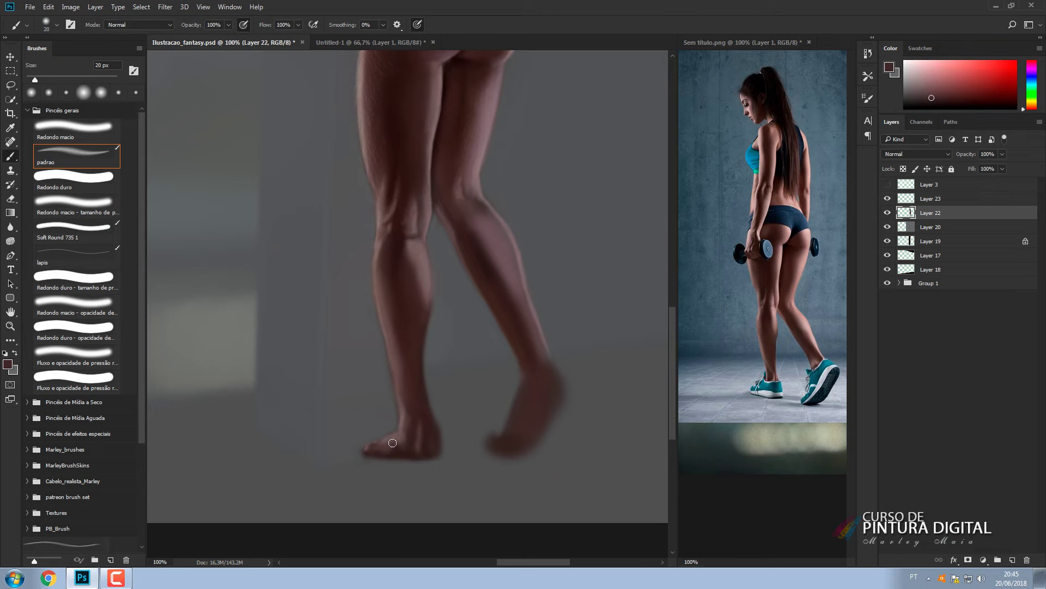
Sample a light pinkish brown and highlight the near foot's toes and instep with a 9 px brush.
{"action": "key", "text": "bracketleft"}
{"action": "key", "text": "bracketleft"}
{"action": "left_click", "coordinate": [371, 429], "text": "alt"}
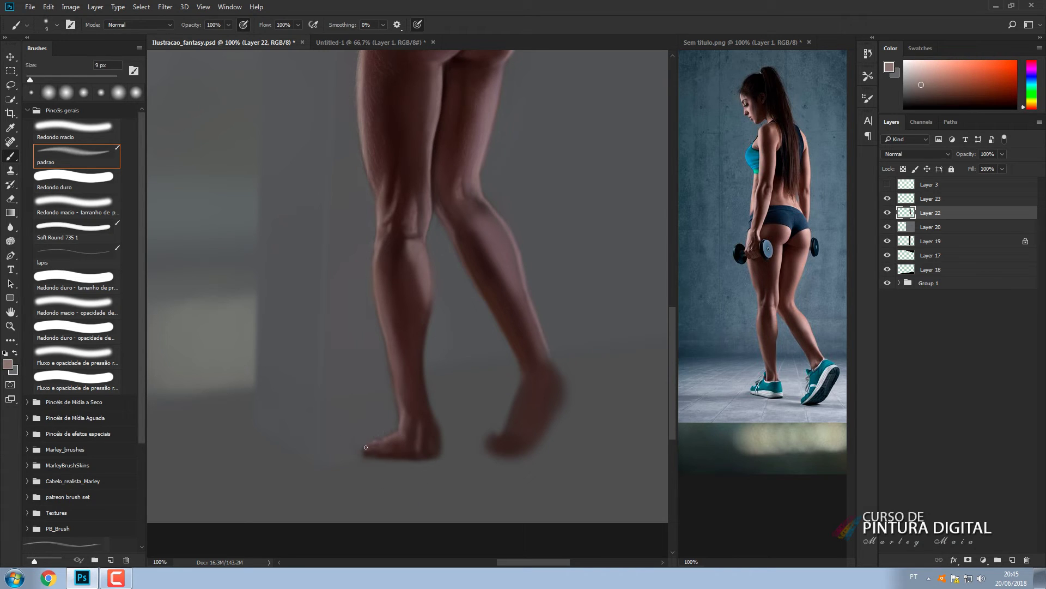
{"action": "left_click_drag", "start_coordinate": [376, 441], "coordinate": [384, 438]}
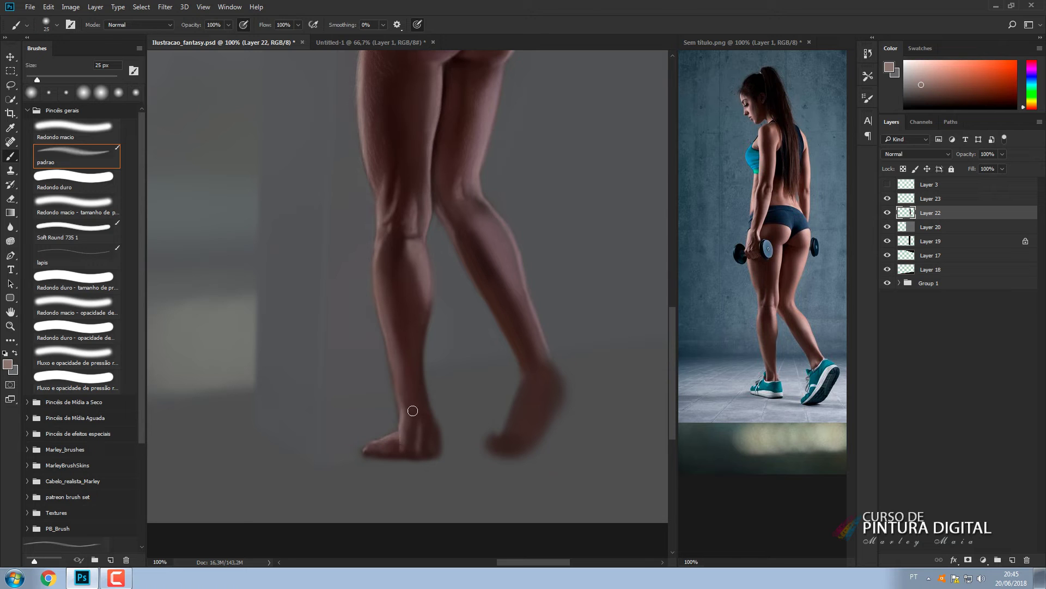
Sample a dark reddish brown from the near foot and shade its heel at 40 px.
{"action": "left_click", "coordinate": [397, 436], "text": "alt"}
{"action": "key", "text": "bracketright"}
{"action": "key", "text": "bracketright"}
{"action": "key", "text": "bracketright"}
{"action": "key", "text": "bracketright"}
{"action": "key", "text": "bracketright"}
{"action": "key", "text": "bracketright"}
{"action": "key", "text": "bracketright"}
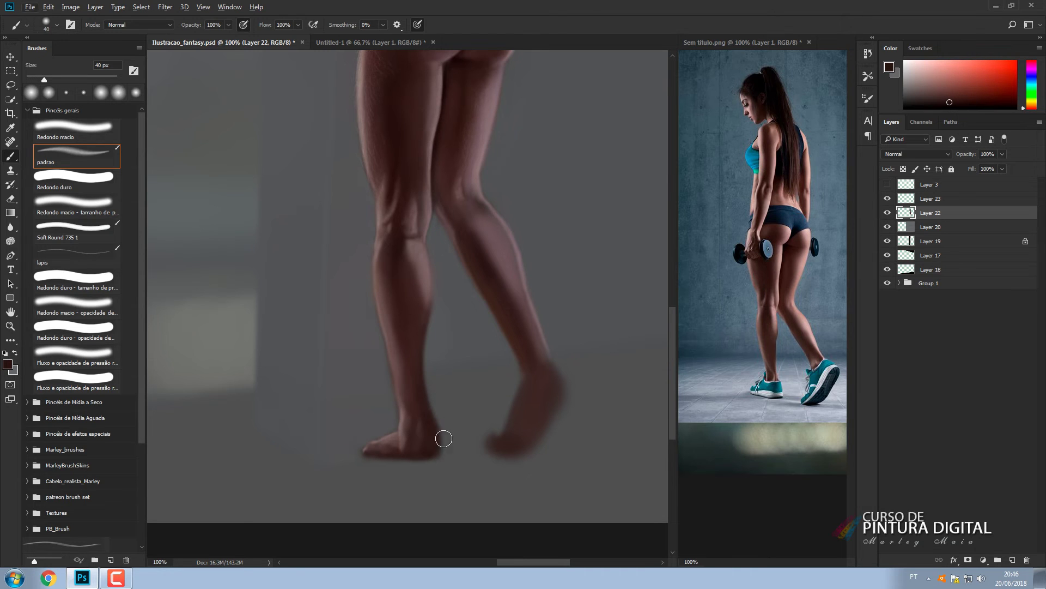
Trim the near heel's outline with the Eraser at 40 px and save the illustration.
{"action": "key", "text": "e"}
{"action": "left_click", "coordinate": [427, 426], "text": "alt"}
{"action": "key", "text": "Return"}
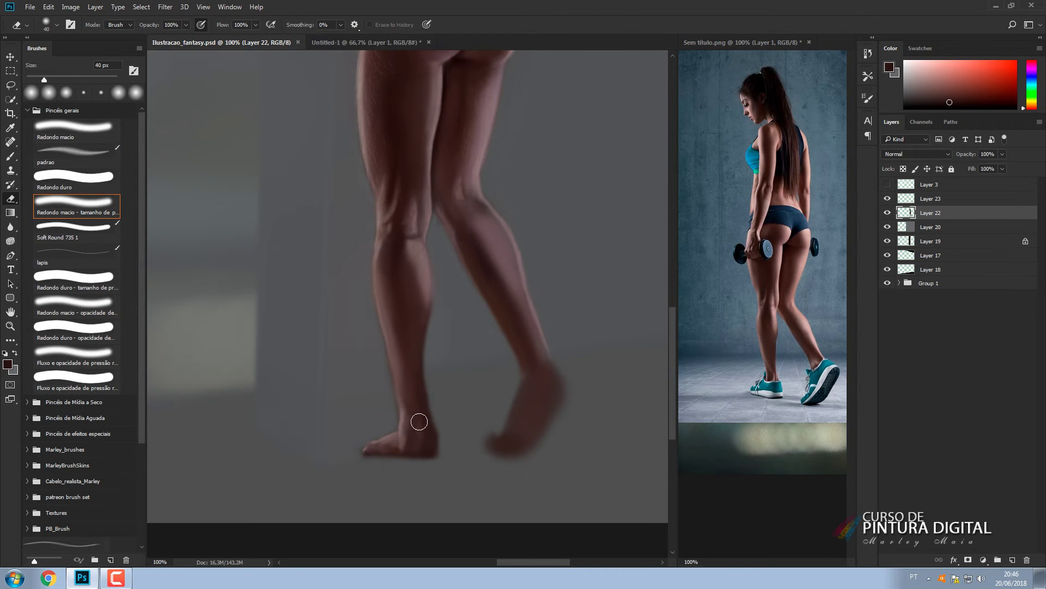
Blend the near foot's heel, sole and toes at 30 px with reddish browns sampled from the calf and foot.
{"action": "key", "text": "b"}
{"action": "key", "text": "bracketleft"}
{"action": "left_click", "coordinate": [429, 283], "text": "alt"}
{"action": "left_click", "coordinate": [432, 439], "text": "alt"}
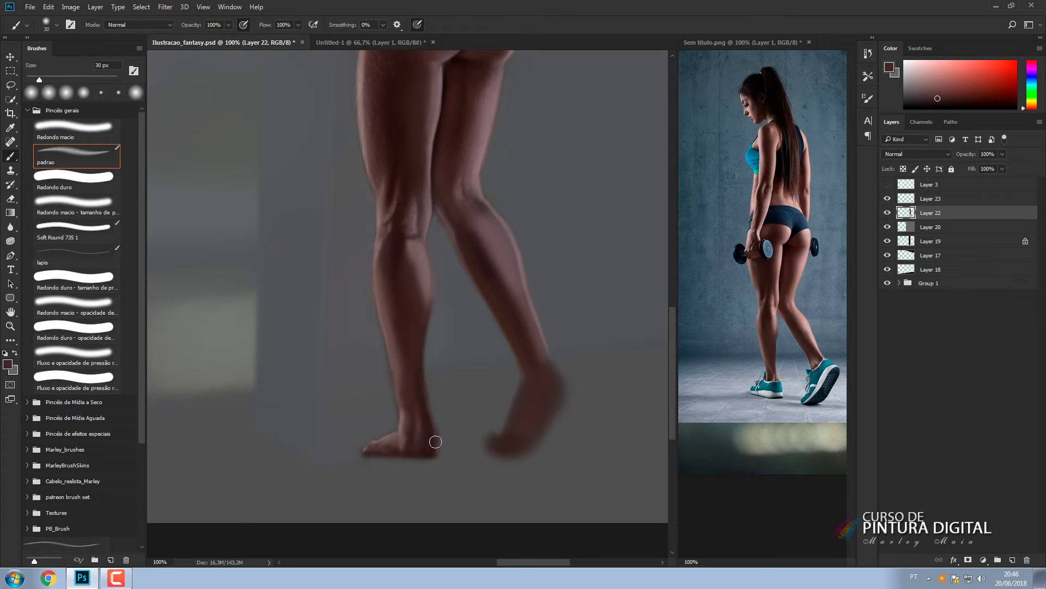
{"action": "left_click", "coordinate": [393, 439], "text": "alt"}
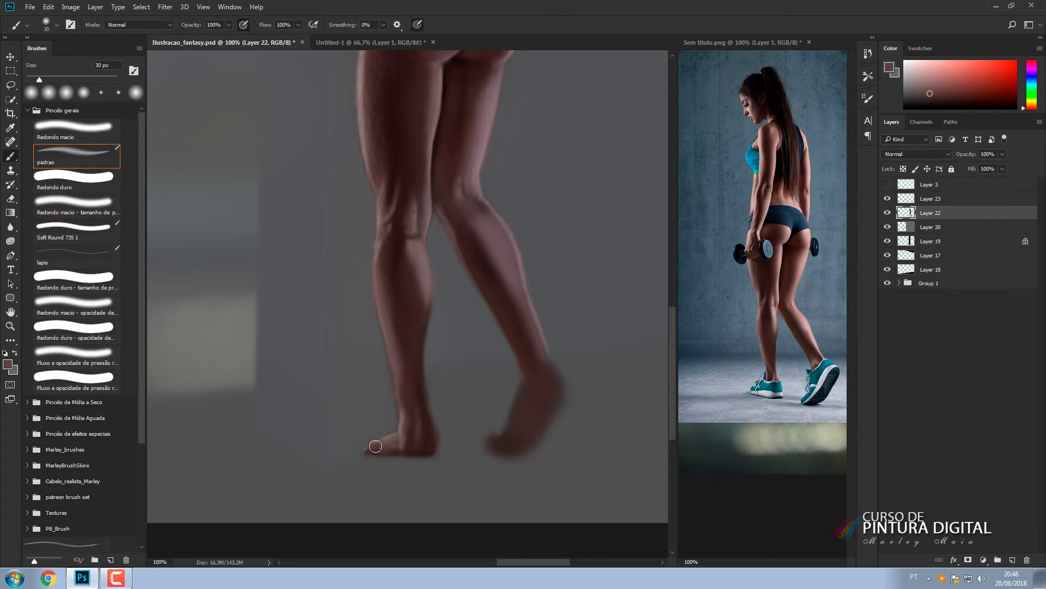
{"action": "left_click", "coordinate": [413, 442], "text": "alt"}
{"action": "left_click", "coordinate": [424, 448], "text": "alt"}
{"action": "left_click", "coordinate": [398, 449], "text": "alt"}
Sample tones from the near ankle and paint along its front down to the instep.
{"action": "left_click", "coordinate": [418, 413], "text": "alt"}
{"action": "left_click", "coordinate": [404, 417], "text": "alt"}
{"action": "mouse_move", "coordinate": [401, 417]}
{"action": "left_mouse_down"}
{"action": "mouse_move", "coordinate": [414, 442]}
{"action": "mouse_move", "coordinate": [393, 435]}
{"action": "left_mouse_up"}
Sample a light pink from the reference photo's far leg at 20 px, and a dark reddish brown from the near foot's sole.
{"action": "left_click", "coordinate": [804, 320], "text": "alt"}
{"action": "left_click", "coordinate": [803, 316], "text": "alt"}
{"action": "key", "text": "bracketright"}
{"action": "key", "text": "bracketleft"}
{"action": "key", "text": "bracketleft"}
{"action": "key", "text": "bracketleft"}
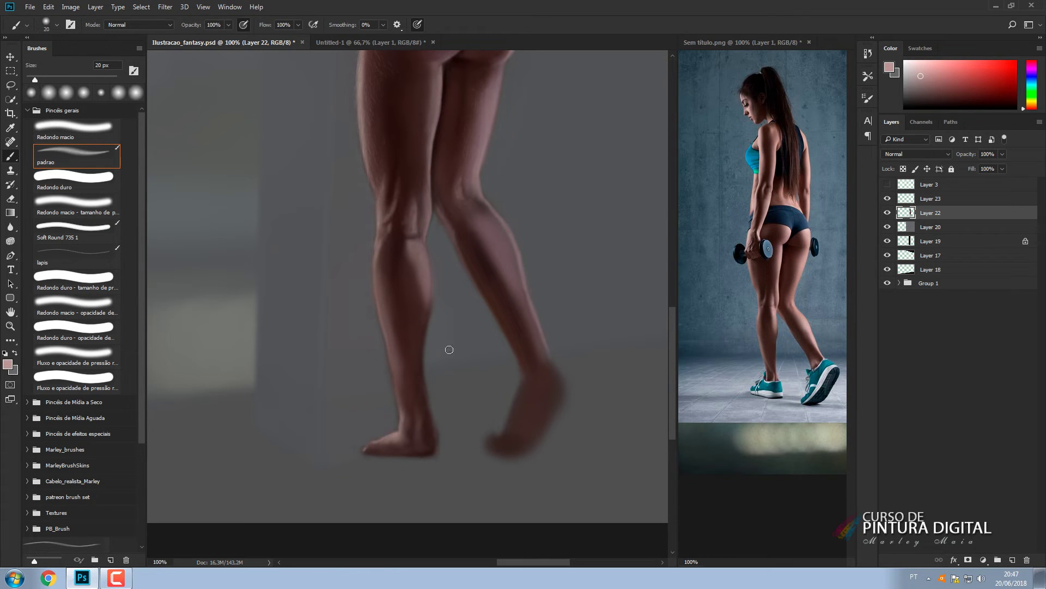
{"action": "left_click", "coordinate": [381, 455], "text": "alt"}
On Layer 23, add skin texture to the legs using the ples brush and a light peach sampled from the reference photo.
{"action": "left_click", "coordinate": [906, 198]}
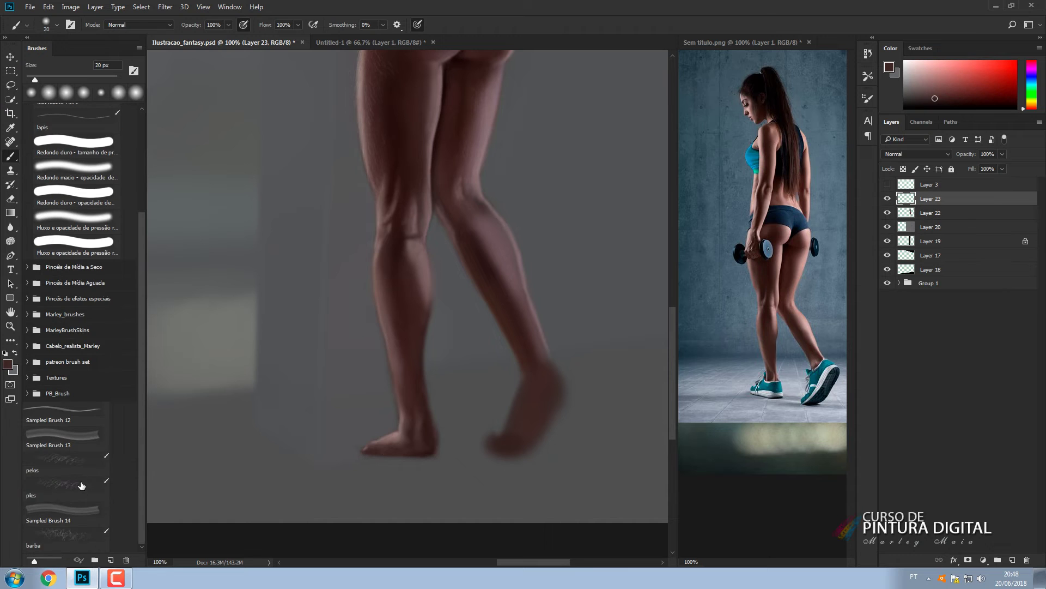
{"action": "left_click", "coordinate": [783, 207], "text": "alt"}
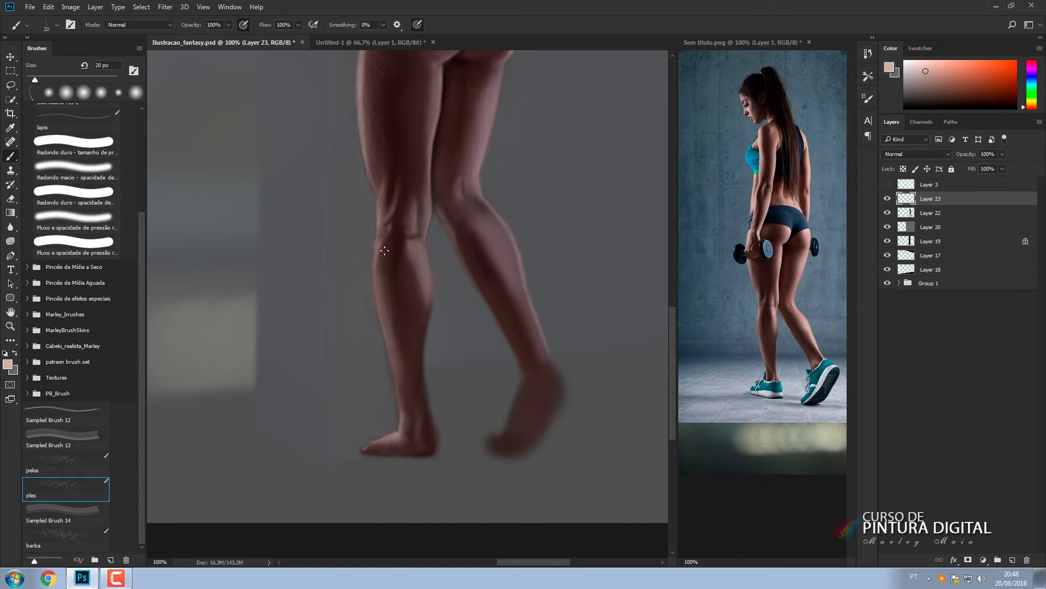
{"action": "key", "text": "e"}
{"action": "key", "text": "b"}
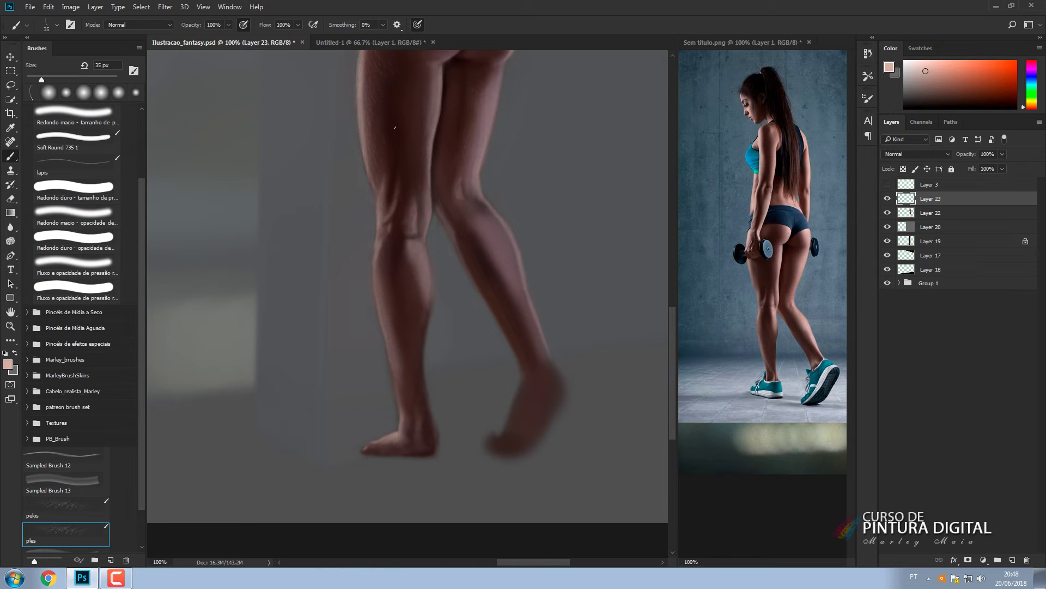
{"action": "key", "text": "ctrl+minus"}
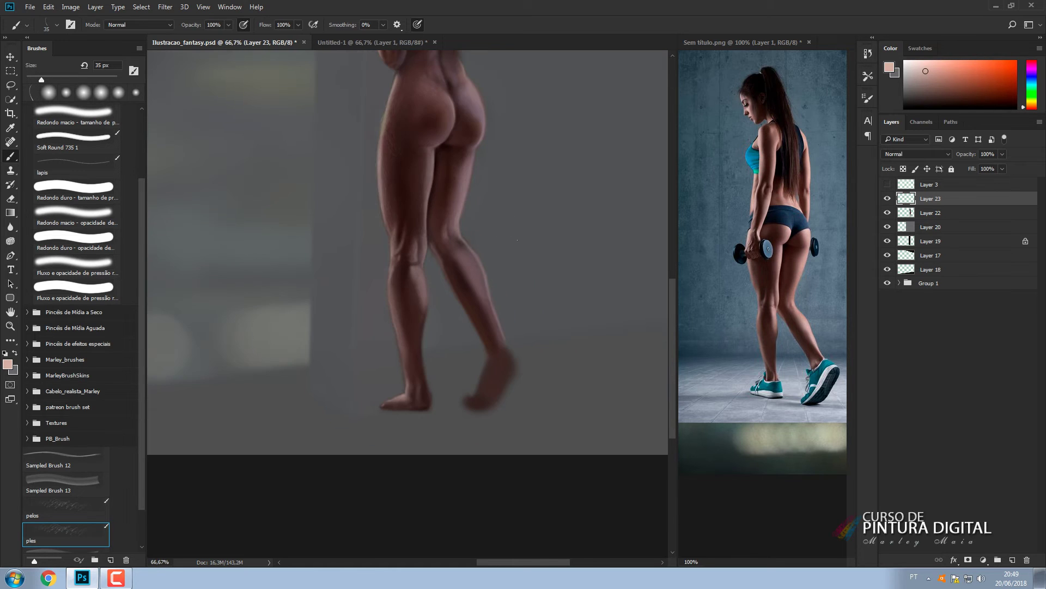
{"action": "key", "text": "ctrl+plus"}
Shape the far foot's heel and ankle at 45 px with sampled reddish browns, trim its edges and continue on Layer 22.
{"action": "left_click", "coordinate": [461, 111], "text": "alt"}
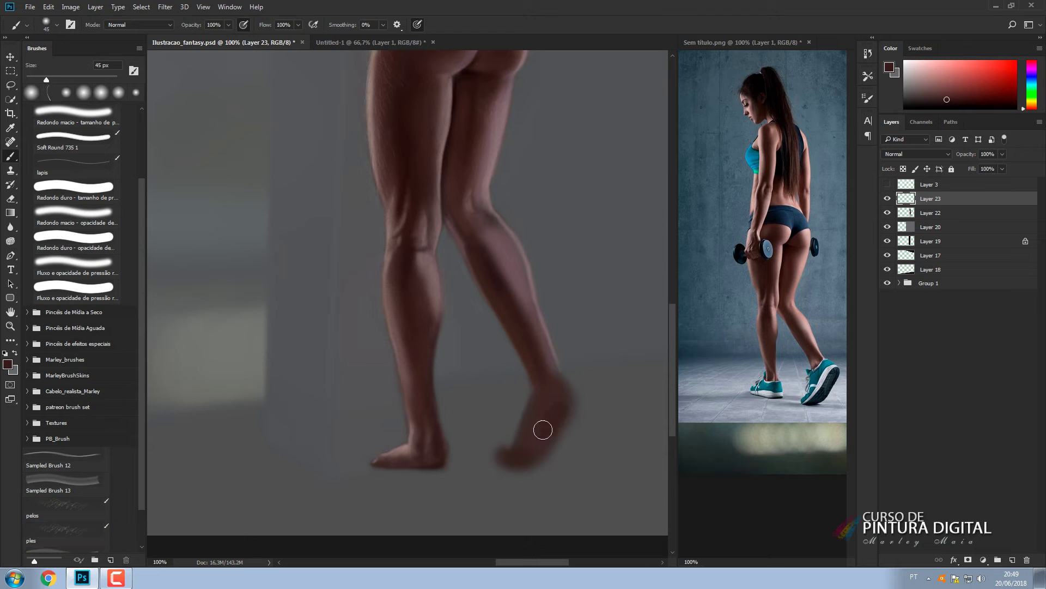
{"action": "key", "text": "e"}
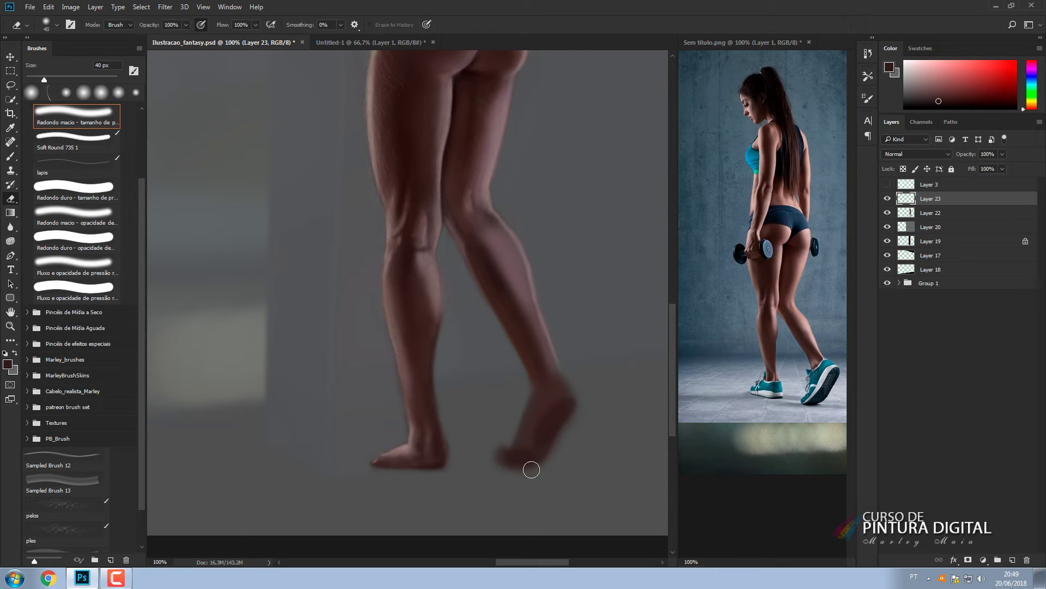
{"action": "left_click", "coordinate": [921, 212]}
{"action": "key", "text": "b"}
{"action": "left_click", "coordinate": [540, 388], "text": "alt"}
{"action": "left_click", "coordinate": [507, 284], "text": "alt"}
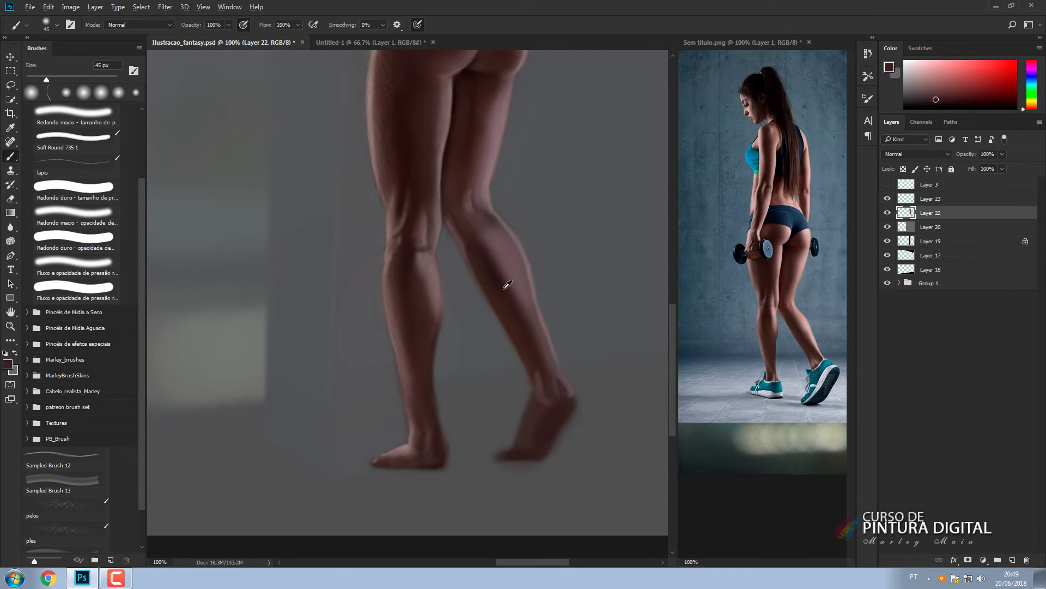
{"action": "mouse_move", "coordinate": [565, 384]}
{"action": "left_mouse_down"}
{"action": "mouse_move", "coordinate": [546, 342]}
{"action": "mouse_move", "coordinate": [567, 391]}
{"action": "left_mouse_up"}
Sample a dark brown from the far foot, darken its sole, and erase around the toes on Layer 22 at 40 px.
{"action": "left_click", "coordinate": [554, 418], "text": "alt"}
{"action": "mouse_move", "coordinate": [505, 452]}
{"action": "left_mouse_down"}
{"action": "mouse_move", "coordinate": [522, 383]}
{"action": "mouse_move", "coordinate": [521, 411]}
{"action": "mouse_move", "coordinate": [499, 447]}
{"action": "mouse_move", "coordinate": [513, 471]}
{"action": "mouse_move", "coordinate": [552, 456]}
{"action": "mouse_move", "coordinate": [572, 424]}
{"action": "left_mouse_up"}
{"action": "key", "text": "e"}
{"action": "left_click", "coordinate": [933, 200]}
{"action": "left_click", "coordinate": [933, 212]}
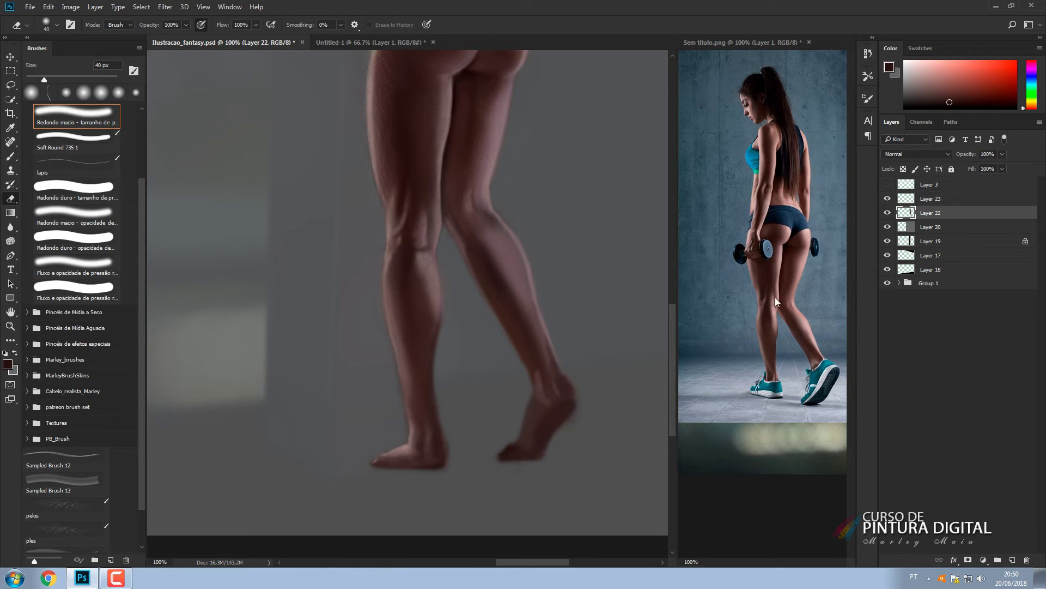
{"action": "left_click_drag", "start_coordinate": [530, 470], "coordinate": [508, 453]}
{"action": "key", "text": "b"}
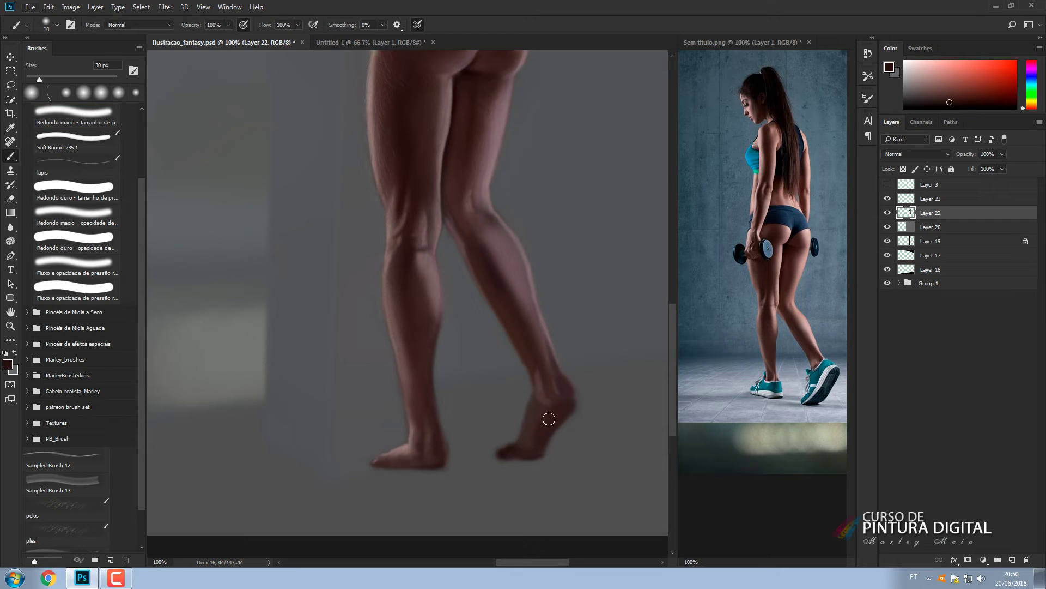
Sample a brown from the reference photo's hand and merge Layer 23 down into Layer 22.
{"action": "left_click", "coordinate": [767, 246], "text": "alt"}
{"action": "left_click", "coordinate": [930, 201]}
{"action": "key", "text": "ctrl+e"}
Enlarge the brush, sample a brown from the far foot and paint its sole from the heel to the toes.
{"action": "key", "text": "bracketright"}
{"action": "key", "text": "bracketright"}
{"action": "left_click", "coordinate": [552, 411], "text": "alt"}
{"action": "mouse_move", "coordinate": [552, 413]}
{"action": "left_mouse_down"}
{"action": "mouse_move", "coordinate": [552, 437]}
{"action": "mouse_move", "coordinate": [505, 451]}
{"action": "left_mouse_up"}
{"action": "left_click", "coordinate": [535, 446], "text": "alt"}
Sample tones from the upper far calf and blend the middle of the calf at 100 px.
{"action": "left_click", "coordinate": [500, 263], "text": "alt"}
{"action": "left_click", "coordinate": [494, 232], "text": "alt"}
{"action": "key", "text": "bracketright"}
{"action": "key", "text": "bracketright"}
{"action": "key", "text": "bracketright"}
{"action": "key", "text": "bracketright"}
{"action": "key", "text": "bracketright"}
{"action": "mouse_move", "coordinate": [501, 261]}
{"action": "left_mouse_down"}
{"action": "mouse_move", "coordinate": [508, 292]}
{"action": "mouse_move", "coordinate": [504, 279]}
{"action": "left_mouse_up"}
Sample a dark reddish brown, shade the far lower leg toward the ankle at 100 px, and sample a mauve from the calf's outer edge.
{"action": "left_click", "coordinate": [459, 175], "text": "alt"}
{"action": "left_click", "coordinate": [532, 356], "text": "alt"}
{"action": "left_click_drag", "start_coordinate": [534, 358], "coordinate": [545, 374]}
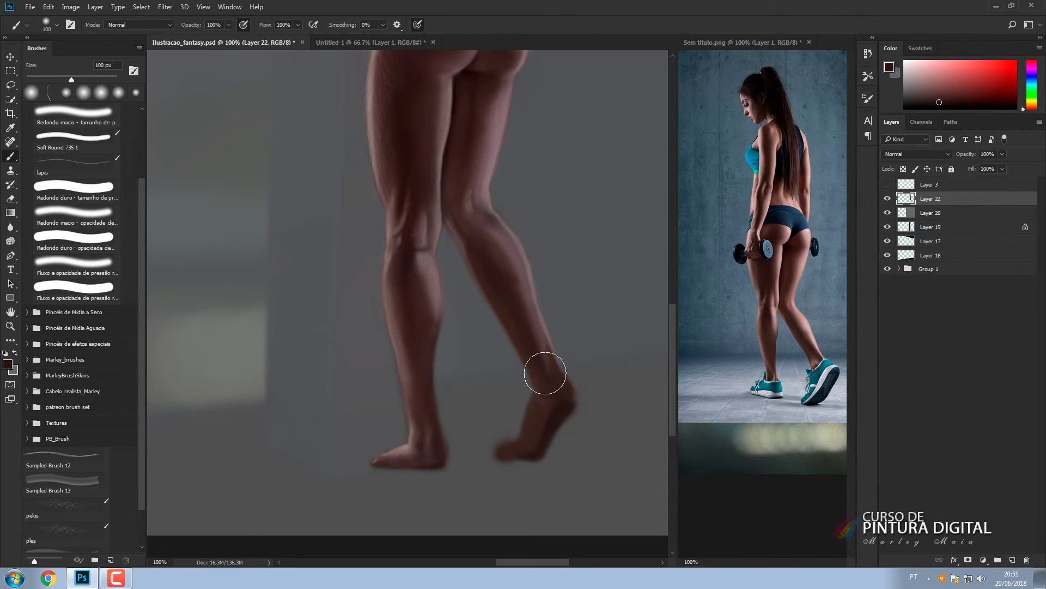
{"action": "left_click", "coordinate": [524, 251], "text": "alt"}
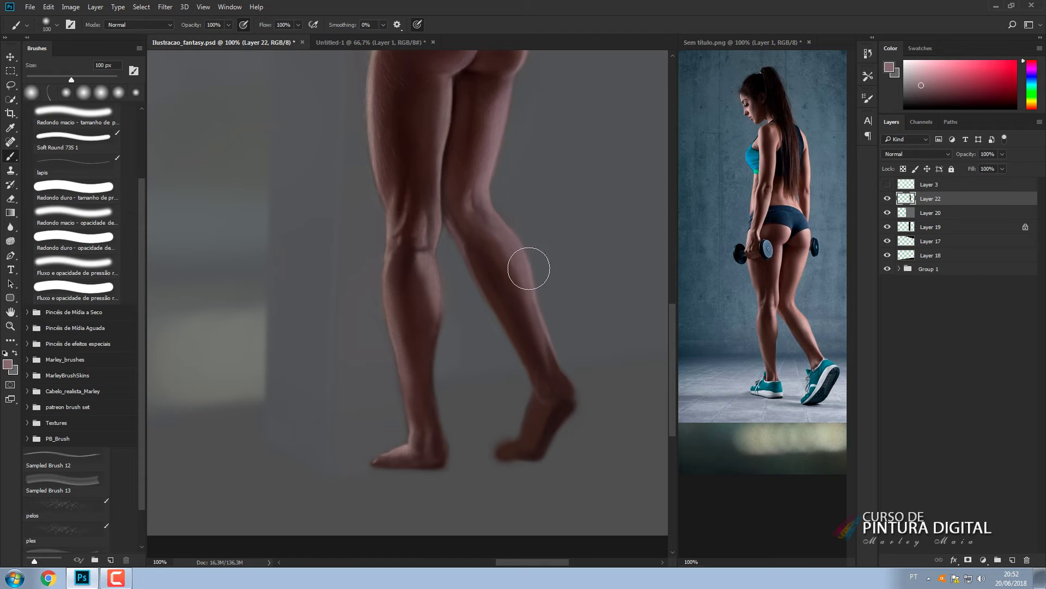
Shade the outer edge of the far lower leg above the ankle with a smaller brush.
{"action": "key", "text": "bracketleft"}
{"action": "key", "text": "bracketleft"}
{"action": "key", "text": "bracketleft"}
{"action": "key", "text": "bracketleft"}
{"action": "key", "text": "bracketleft"}
{"action": "mouse_move", "coordinate": [545, 329]}
{"action": "left_mouse_down"}
{"action": "mouse_move", "coordinate": [569, 383]}
{"action": "mouse_move", "coordinate": [553, 354]}
{"action": "left_mouse_up"}
{"action": "key", "text": "bracketright"}
{"action": "key", "text": "bracketright"}
{"action": "key", "text": "bracketright"}
{"action": "key", "text": "bracketright"}
{"action": "key", "text": "bracketright"}
{"action": "key", "text": "bracketright"}
{"action": "key", "text": "bracketleft"}
Sample a pinkish tone from behind the far knee and touch up the upper calf, adjusting the brush between 35 and 100 px.
{"action": "left_click", "coordinate": [486, 200], "text": "alt"}
{"action": "left_click", "coordinate": [492, 177], "text": "alt"}
{"action": "key", "text": "bracketleft"}
{"action": "key", "text": "bracketleft"}
{"action": "key", "text": "bracketleft"}
{"action": "key", "text": "bracketleft"}
{"action": "key", "text": "bracketleft"}
{"action": "key", "text": "bracketleft"}
{"action": "key", "text": "bracketleft"}
{"action": "key", "text": "bracketleft"}
{"action": "key", "text": "bracketleft"}
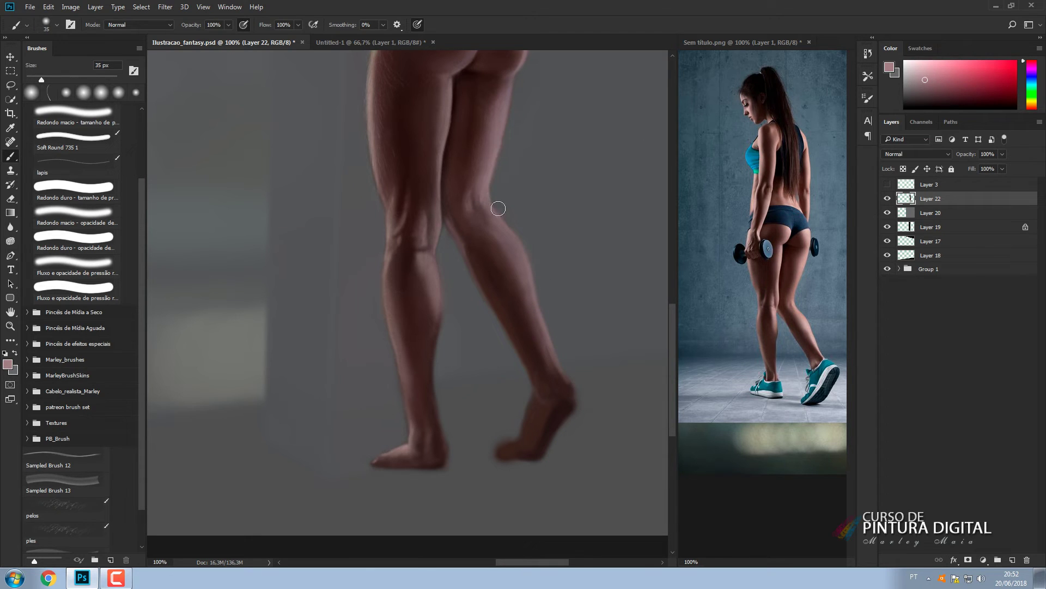
{"action": "key", "text": "bracketright"}
{"action": "key", "text": "bracketright"}
{"action": "key", "text": "bracketright"}
{"action": "key", "text": "bracketright"}
{"action": "key", "text": "bracketright"}
{"action": "key", "text": "bracketright"}
{"action": "key", "text": "bracketright"}
{"action": "key", "text": "bracketright"}
{"action": "key", "text": "bracketright"}
{"action": "key", "text": "bracketright"}
{"action": "key", "text": "bracketright"}
{"action": "key", "text": "bracketright"}
{"action": "key", "text": "bracketright"}
{"action": "key", "text": "bracketright"}
{"action": "key", "text": "bracketright"}
{"action": "key", "text": "bracketright"}
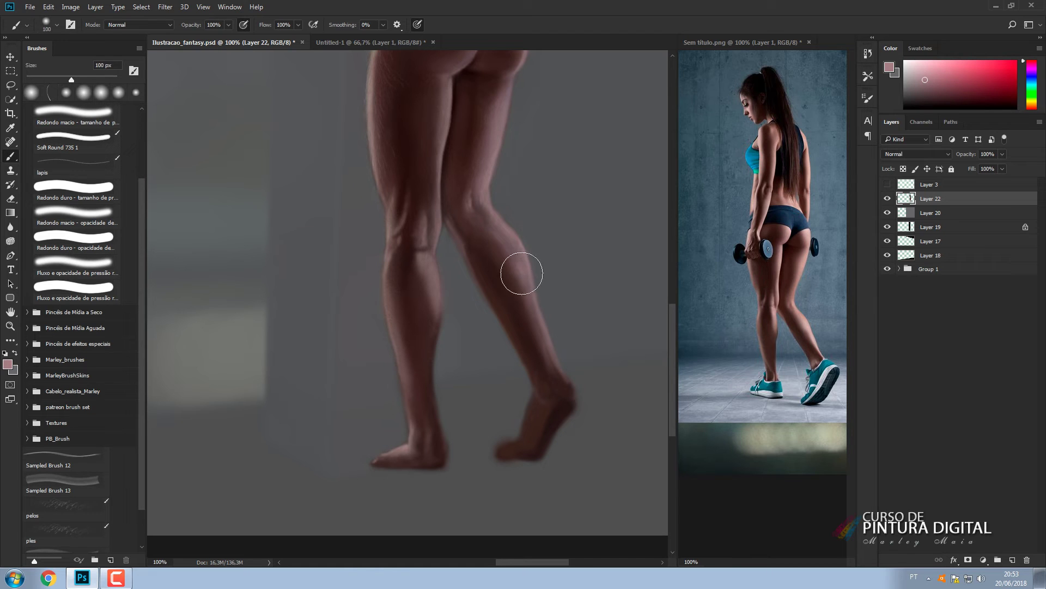
Sample tones from the middle of the far calf and blend its outer edge, reducing the brush to 40 px.
{"action": "left_click", "coordinate": [519, 264], "text": "alt"}
{"action": "left_click_drag", "start_coordinate": [519, 264], "coordinate": [525, 271]}
{"action": "left_click", "coordinate": [525, 270], "text": "alt"}
{"action": "key", "text": "bracketleft"}
{"action": "key", "text": "bracketleft"}
{"action": "key", "text": "bracketleft"}
{"action": "key", "text": "bracketleft"}
{"action": "key", "text": "bracketleft"}
{"action": "key", "text": "bracketleft"}
{"action": "key", "text": "bracketleft"}
{"action": "key", "text": "bracketleft"}
{"action": "key", "text": "bracketright"}
{"action": "key", "text": "bracketright"}
{"action": "key", "text": "bracketright"}
Sample dark reddish browns from above the far heel and the lower calf, and blend the transition into the ankle.
{"action": "left_click", "coordinate": [563, 367], "text": "alt"}
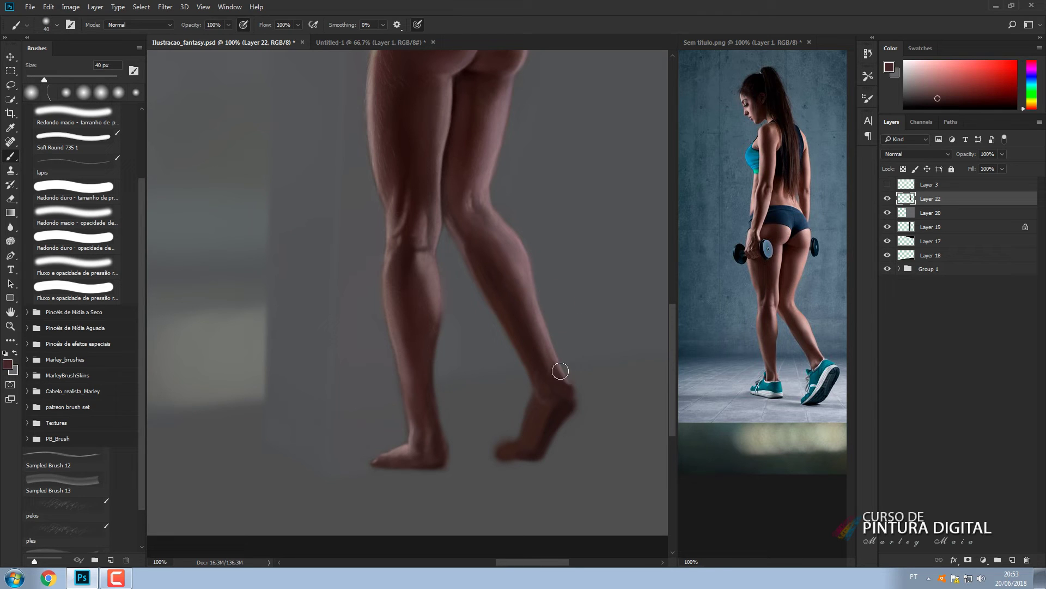
{"action": "left_click", "coordinate": [561, 375], "text": "alt"}
{"action": "left_click", "coordinate": [532, 333], "text": "alt"}
{"action": "key", "text": "bracketleft"}
{"action": "key", "text": "bracketleft"}
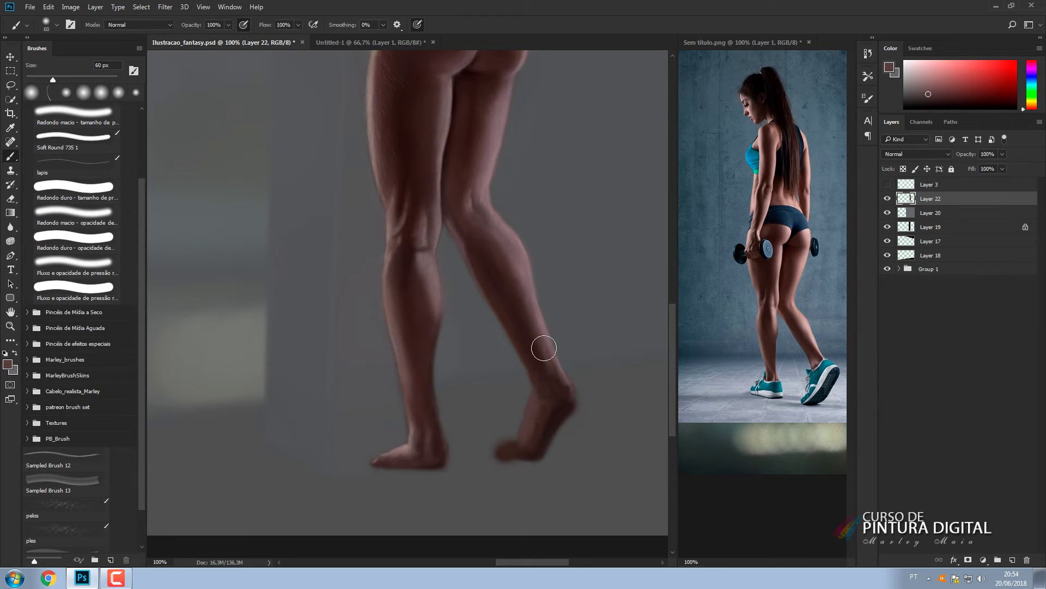
Sample tones from the far foot and the near calf and paint a small highlight on the far toes at 20 px.
{"action": "left_click", "coordinate": [510, 330], "text": "alt"}
{"action": "left_click", "coordinate": [512, 456], "text": "alt"}
{"action": "left_click", "coordinate": [532, 423], "text": "alt"}
{"action": "left_click", "coordinate": [407, 352], "text": "alt"}
{"action": "key", "text": "bracketleft"}
{"action": "key", "text": "bracketleft"}
{"action": "key", "text": "bracketleft"}
{"action": "key", "text": "bracketleft"}
{"action": "left_click_drag", "start_coordinate": [502, 444], "coordinate": [498, 449]}
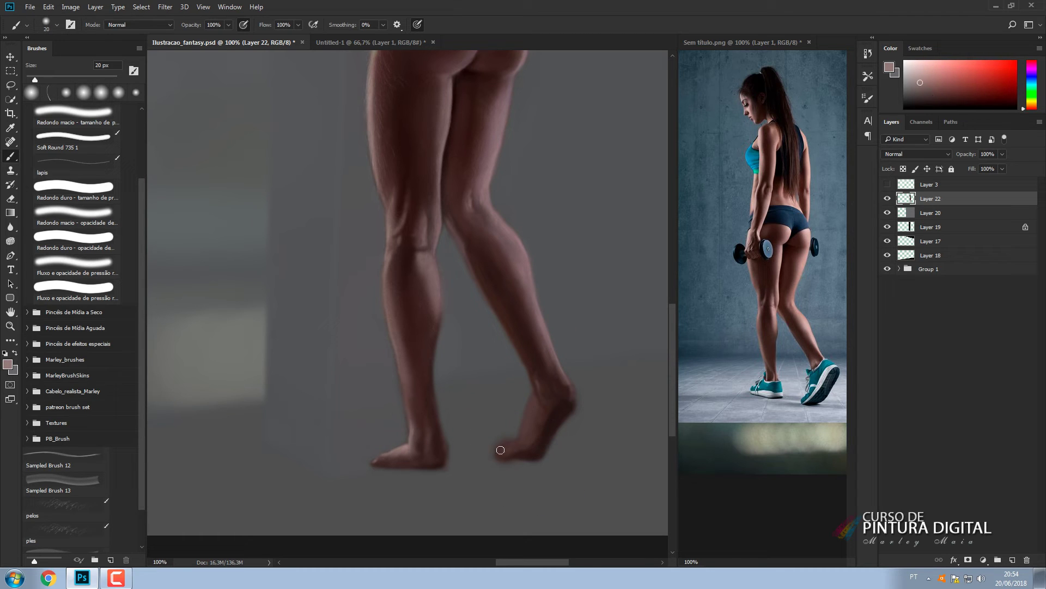
Enlarge the brush and paint a light stroke from the front of the far ankle down the instep.
{"action": "key", "text": "bracketright"}
{"action": "key", "text": "bracketright"}
{"action": "key", "text": "bracketright"}
{"action": "key", "text": "bracketleft"}
{"action": "key", "text": "bracketleft"}
{"action": "key", "text": "bracketright"}
{"action": "key", "text": "bracketright"}
{"action": "key", "text": "bracketright"}
{"action": "key", "text": "bracketright"}
{"action": "key", "text": "bracketright"}
{"action": "left_click_drag", "start_coordinate": [535, 379], "coordinate": [530, 413]}
Sample dark tones from the far foot and soften the instep shading at 100 px.
{"action": "left_click", "coordinate": [528, 430], "text": "alt"}
{"action": "key", "text": "bracketright"}
{"action": "key", "text": "bracketright"}
{"action": "key", "text": "bracketright"}
{"action": "key", "text": "bracketright"}
{"action": "key", "text": "bracketright"}
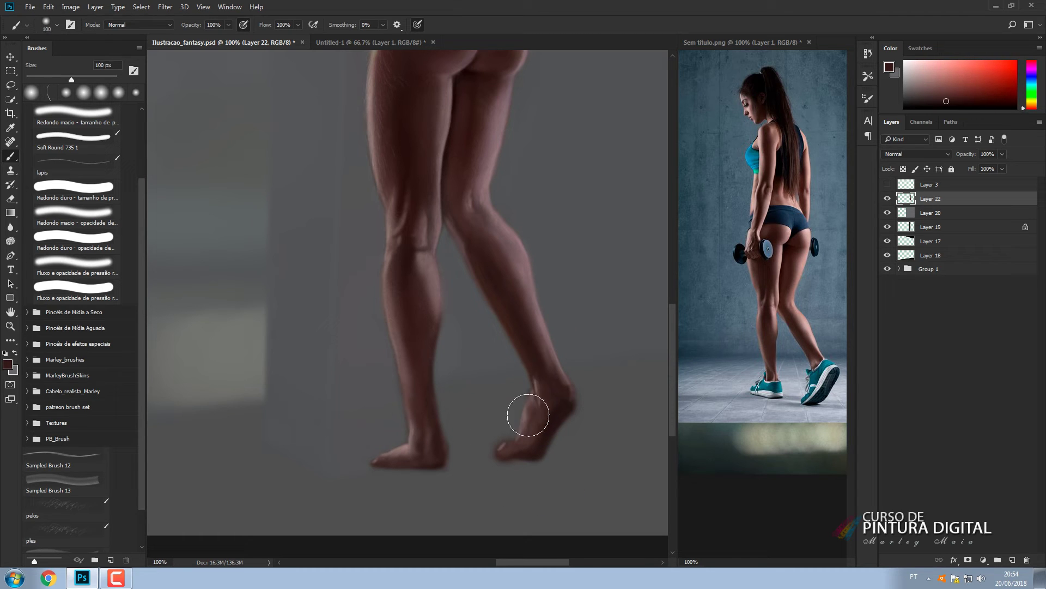
{"action": "left_click", "coordinate": [533, 421], "text": "alt"}
{"action": "key", "text": "e"}
{"action": "left_click", "coordinate": [536, 415], "text": "alt"}
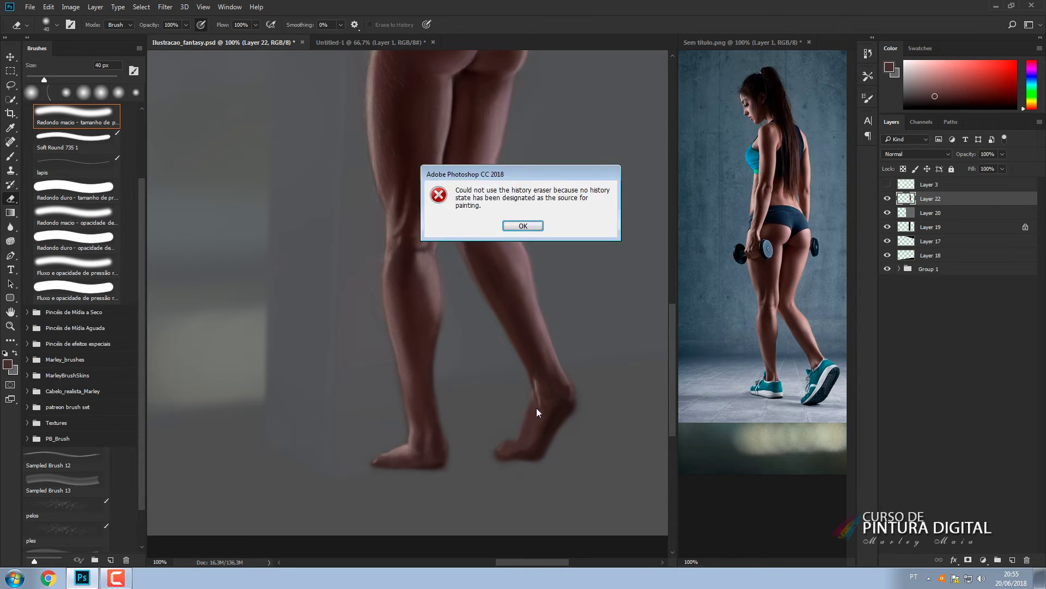
{"action": "key", "text": "Return"}
Sample dark browns from the side of the far foot and round out the heel's contour.
{"action": "key", "text": "b"}
{"action": "left_click", "coordinate": [550, 418], "text": "alt"}
{"action": "left_click_drag", "start_coordinate": [563, 406], "coordinate": [571, 394]}
{"action": "left_click", "coordinate": [568, 410], "text": "alt"}
{"action": "left_click", "coordinate": [570, 408], "text": "alt"}
Darken the far foot's sole toward the toes at 60 px and erase the toe tips to shorten the foot.
{"action": "key", "text": "bracketleft"}
{"action": "key", "text": "bracketleft"}
{"action": "key", "text": "bracketleft"}
{"action": "key", "text": "bracketleft"}
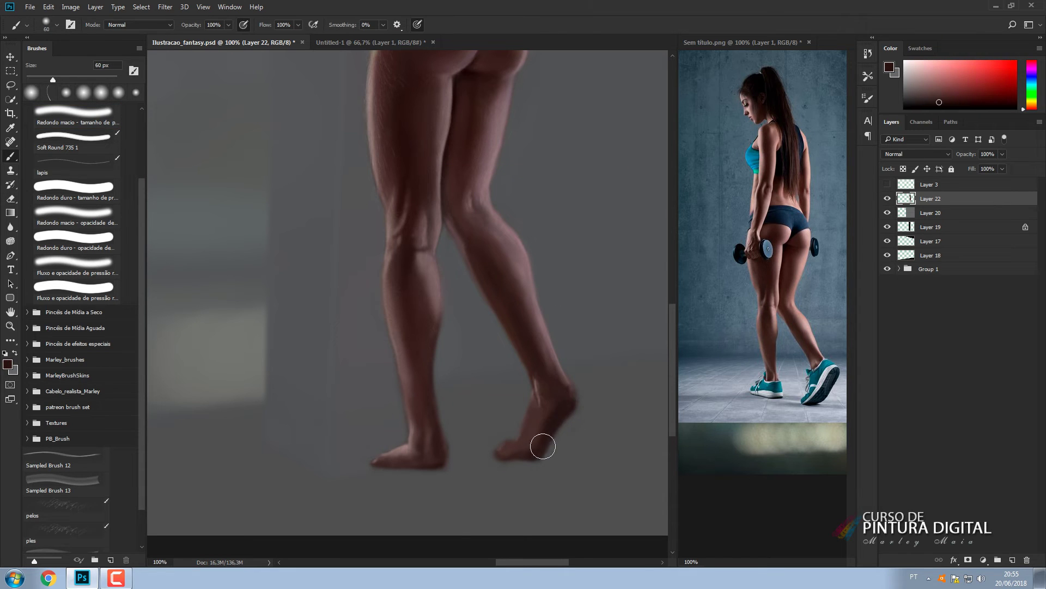
{"action": "left_click_drag", "start_coordinate": [543, 446], "coordinate": [501, 460]}
{"action": "key", "text": "e"}
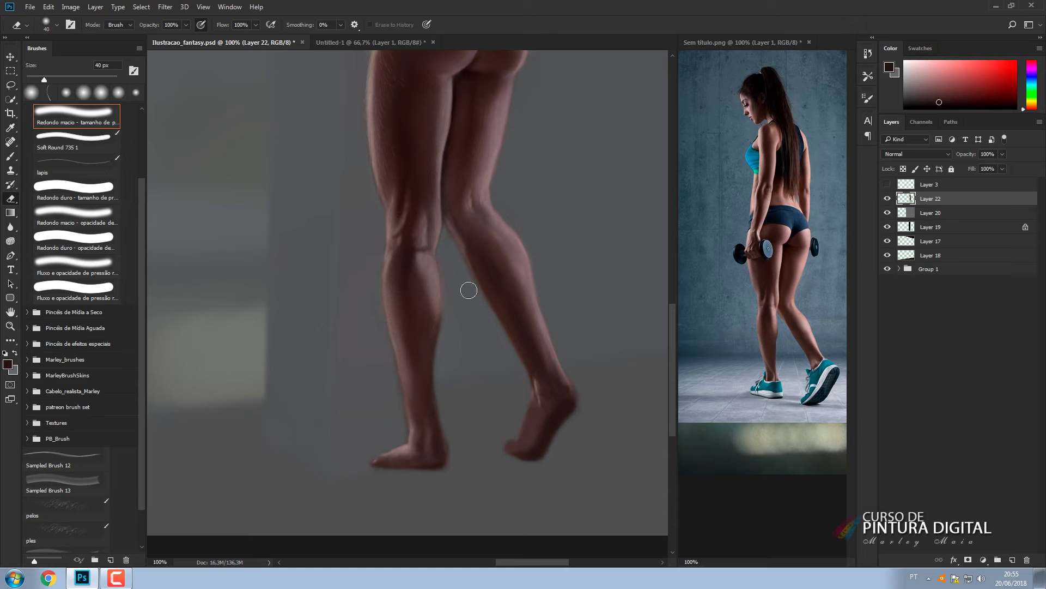
Repaint the far foot's toe area with an enlarged brush and sample a lighter tone from the instep.
{"action": "key", "text": "b"}
{"action": "key", "text": "bracketright"}
{"action": "key", "text": "bracketright"}
{"action": "key", "text": "bracketright"}
{"action": "key", "text": "bracketright"}
{"action": "key", "text": "bracketright"}
{"action": "key", "text": "bracketright"}
{"action": "key", "text": "bracketright"}
{"action": "key", "text": "bracketright"}
{"action": "mouse_move", "coordinate": [518, 446]}
{"action": "left_mouse_down"}
{"action": "mouse_move", "coordinate": [537, 410]}
{"action": "mouse_move", "coordinate": [520, 444]}
{"action": "left_mouse_up"}
{"action": "left_click", "coordinate": [537, 412], "text": "alt"}
{"action": "key", "text": "bracketleft"}
{"action": "key", "text": "bracketleft"}
{"action": "key", "text": "bracketleft"}
{"action": "key", "text": "bracketleft"}
{"action": "key", "text": "bracketleft"}
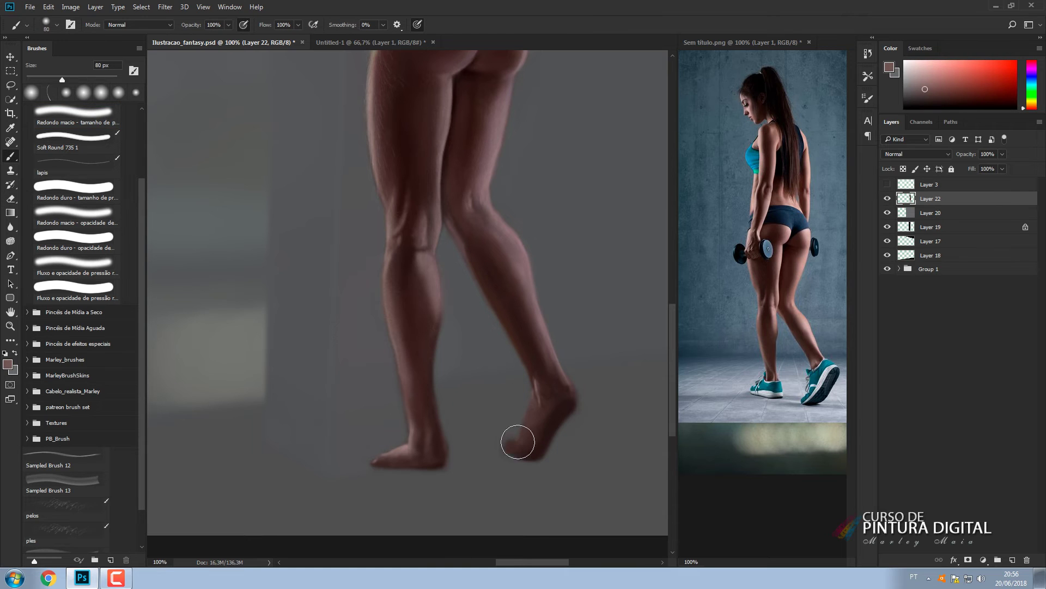
Sample dark tones from the far heel and sole and shade the underside of the ball of the foot at 50 px.
{"action": "key", "text": "bracketleft"}
{"action": "key", "text": "bracketleft"}
{"action": "key", "text": "bracketleft"}
{"action": "key", "text": "bracketleft"}
{"action": "key", "text": "bracketleft"}
{"action": "key", "text": "bracketleft"}
{"action": "left_click", "coordinate": [560, 412], "text": "alt"}
{"action": "left_click", "coordinate": [550, 436], "text": "alt"}
{"action": "key", "text": "bracketright"}
{"action": "key", "text": "bracketright"}
{"action": "key", "text": "bracketright"}
{"action": "key", "text": "bracketright"}
{"action": "key", "text": "bracketright"}
{"action": "left_click_drag", "start_coordinate": [544, 450], "coordinate": [547, 461]}
{"action": "left_click", "coordinate": [533, 443], "text": "alt"}
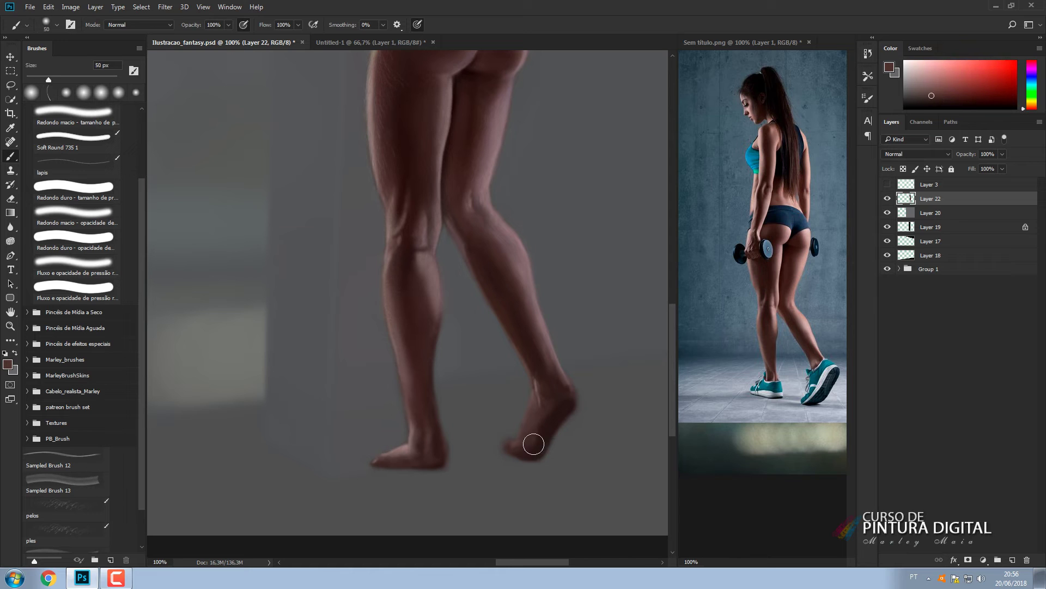
Sample tones from the far instep and ankle, blend the foot's shading and clean up the edge of the toes with the Eraser.
{"action": "left_click", "coordinate": [531, 429], "text": "alt"}
{"action": "left_click", "coordinate": [543, 371], "text": "alt"}
{"action": "key", "text": "bracketright"}
{"action": "key", "text": "bracketright"}
{"action": "key", "text": "bracketright"}
{"action": "key", "text": "bracketright"}
{"action": "key", "text": "bracketright"}
{"action": "key", "text": "e"}
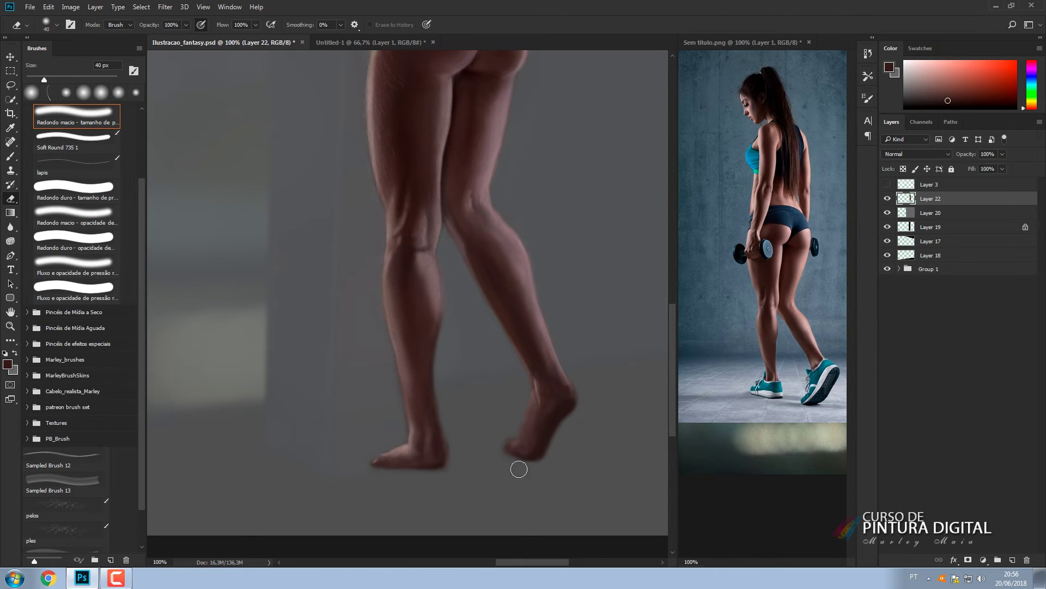
Delete the gray backdrop Layer 20 and add a new empty layer above Layer 22.
{"action": "key", "text": "ctrl+minus"}
{"action": "key", "text": "ctrl+minus"}
{"action": "key", "text": "ctrl+minus"}
{"action": "left_click", "coordinate": [888, 213]}
{"action": "left_click", "coordinate": [936, 214]}
{"action": "key", "text": "Delete"}
{"action": "key", "text": "ctrl+shift+alt+n"}
{"action": "key", "text": "ctrl+minus"}
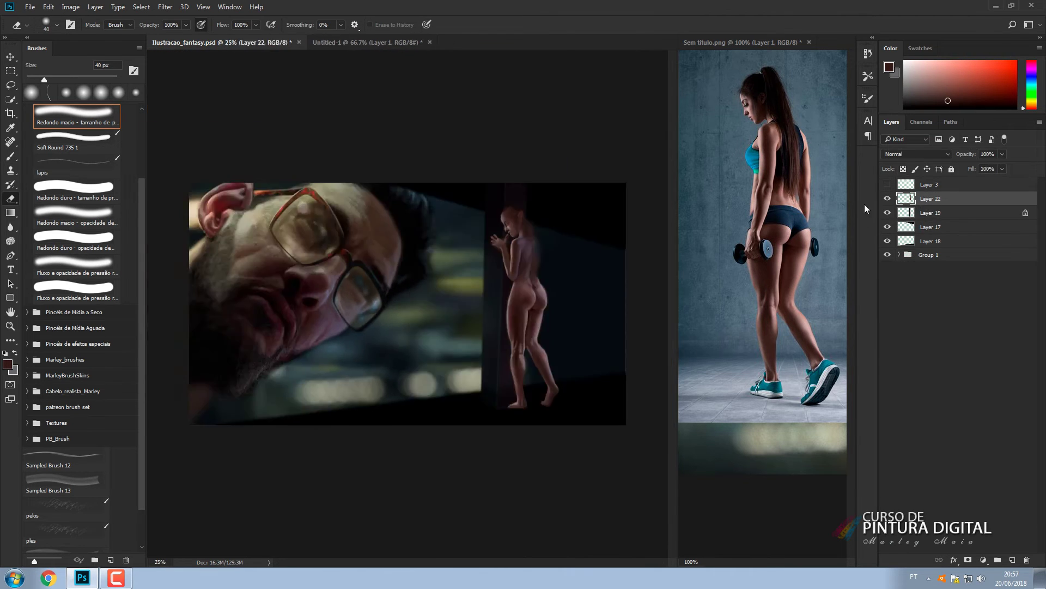
{"action": "key", "text": "ctrl+minus"}
Add a Levels adjustment clipped to Layer 22 and lower its white output level to darken the woman.
{"action": "left_click", "coordinate": [931, 213]}
{"action": "left_click", "coordinate": [984, 560]}
{"action": "left_click", "coordinate": [937, 369]}
{"action": "key", "text": "ctrl+alt+g"}
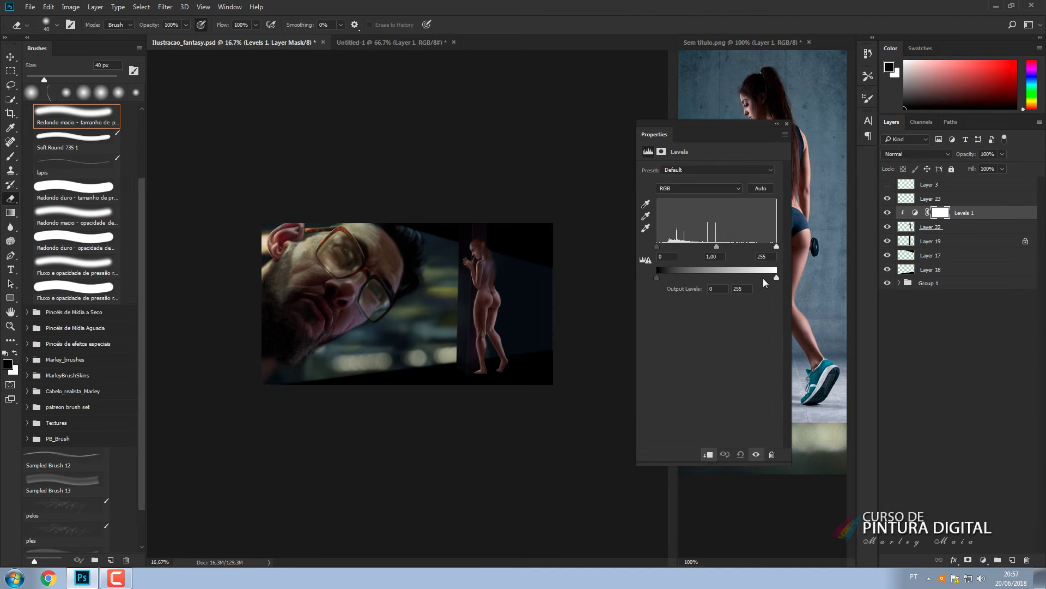
{"action": "left_click_drag", "start_coordinate": [777, 278], "coordinate": [718, 278]}
{"action": "left_click", "coordinate": [786, 123]}
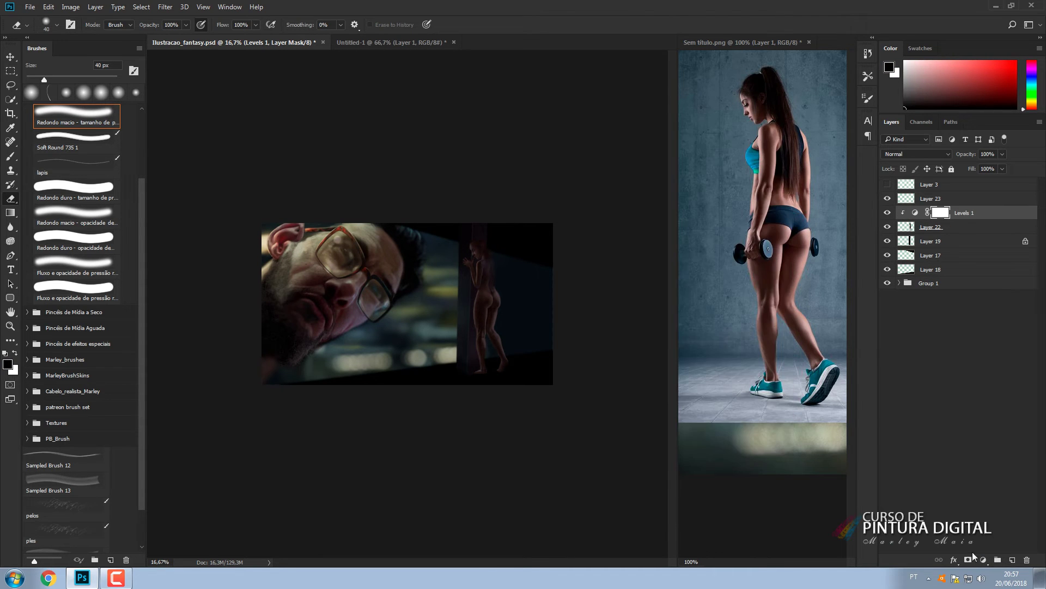
Add a Color Balance adjustment clipped to the woman, adjusting its midtones and shifting its highlights about 16 toward cyan.
{"action": "left_click", "coordinate": [984, 560]}
{"action": "left_click", "coordinate": [943, 437]}
{"action": "left_click", "coordinate": [810, 42]}
{"action": "left_click", "coordinate": [524, 220]}
{"action": "key", "text": "ctrl+alt+g"}
{"action": "left_click_drag", "start_coordinate": [695, 194], "coordinate": [699, 195]}
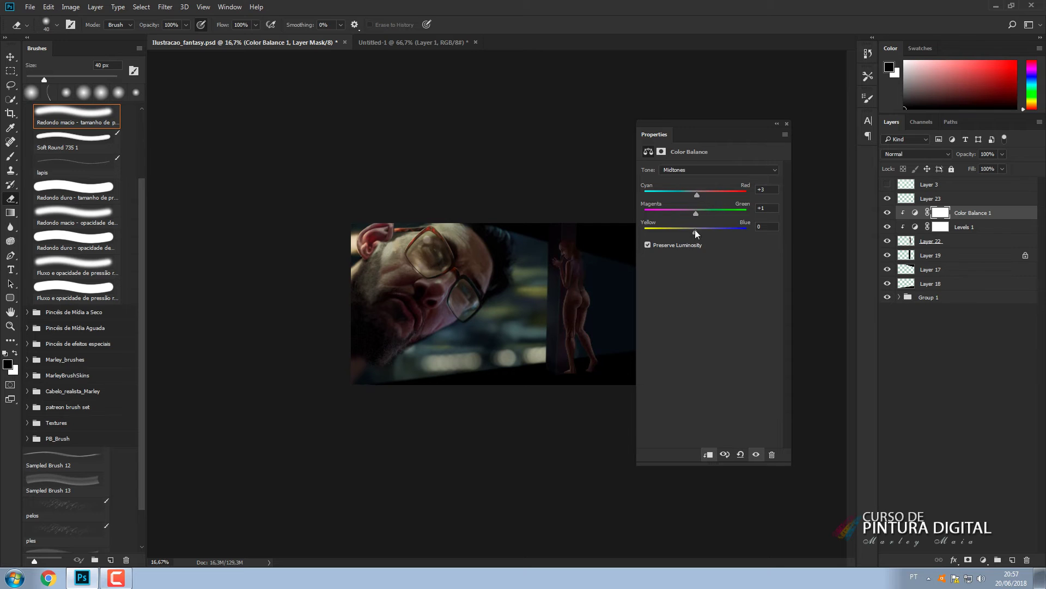
{"action": "left_click_drag", "start_coordinate": [694, 231], "coordinate": [694, 231]}
{"action": "left_click_drag", "start_coordinate": [697, 194], "coordinate": [688, 195]}
{"action": "left_click", "coordinate": [719, 170]}
{"action": "left_click", "coordinate": [708, 179]}
{"action": "key", "text": "Down"}
{"action": "key", "text": "Down"}
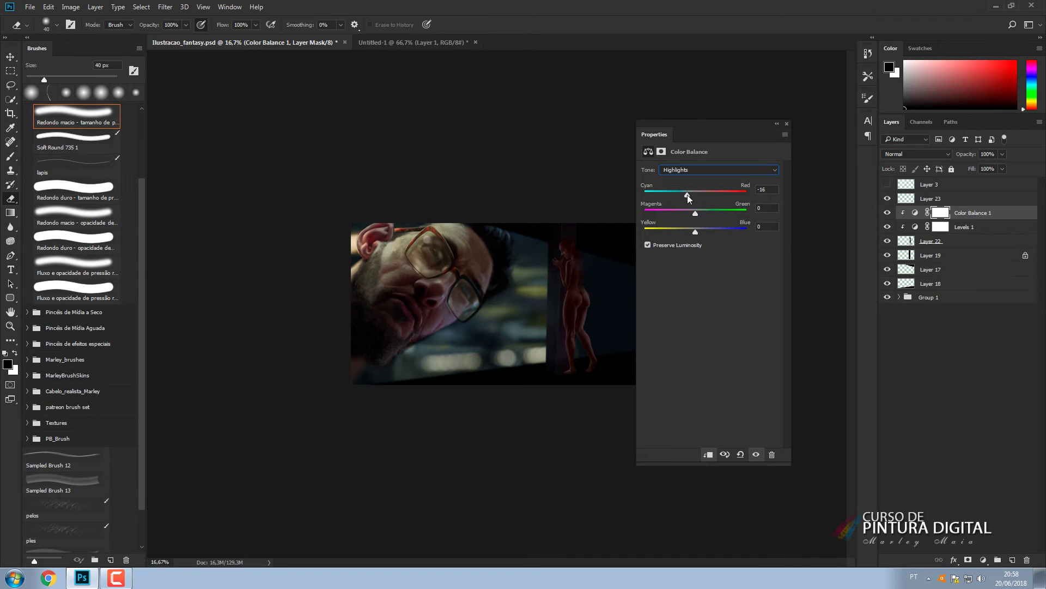
{"action": "left_click", "coordinate": [786, 124]}
Add a Hue/Saturation adjustment clipped to the woman above Color Balance 1 and lower its saturation.
{"action": "left_click", "coordinate": [984, 560]}
{"action": "left_click", "coordinate": [975, 427]}
{"action": "left_click", "coordinate": [709, 455]}
{"action": "left_click_drag", "start_coordinate": [710, 229], "coordinate": [697, 229]}
{"action": "left_click", "coordinate": [786, 124]}
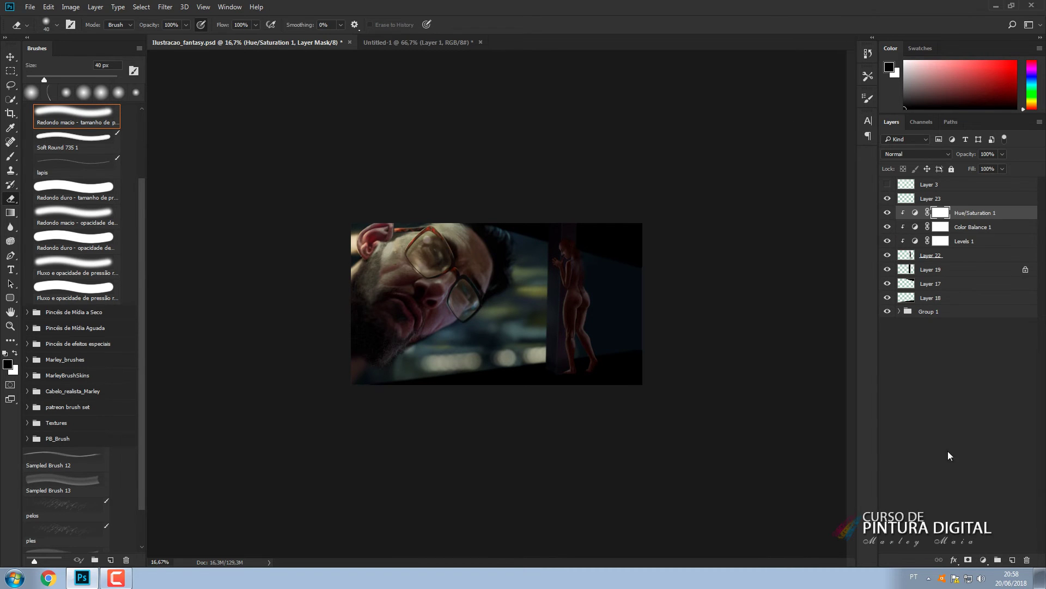
Add a Curves adjustment clipped to the woman and shape its RGB, green and blue curves.
{"action": "left_click", "coordinate": [983, 560]}
{"action": "left_click", "coordinate": [976, 386]}
{"action": "left_click", "coordinate": [707, 452]}
{"action": "left_click", "coordinate": [703, 182]}
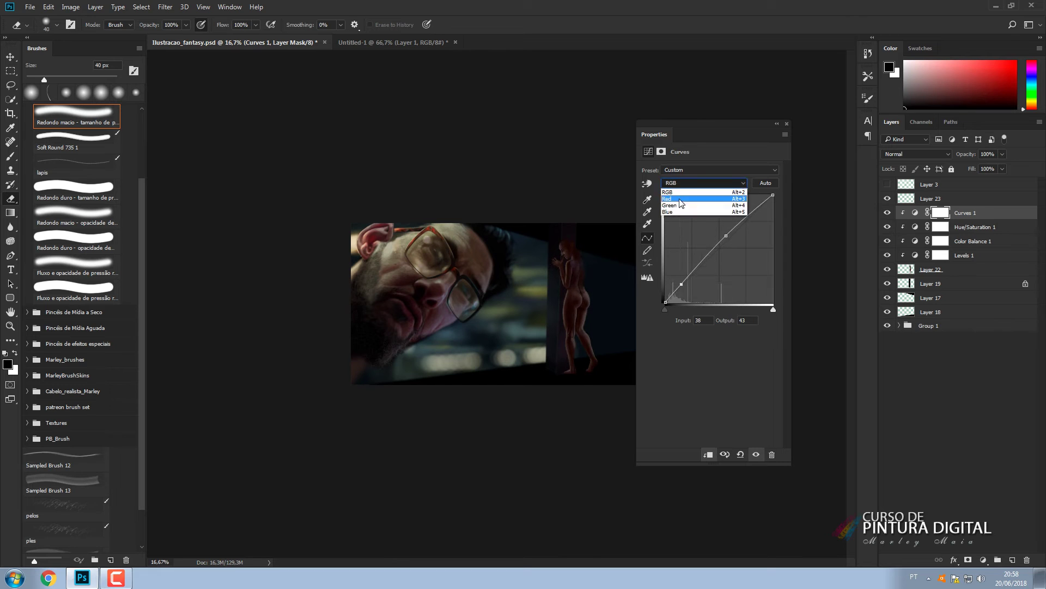
{"action": "left_click", "coordinate": [687, 200]}
{"action": "key", "text": "alt+4"}
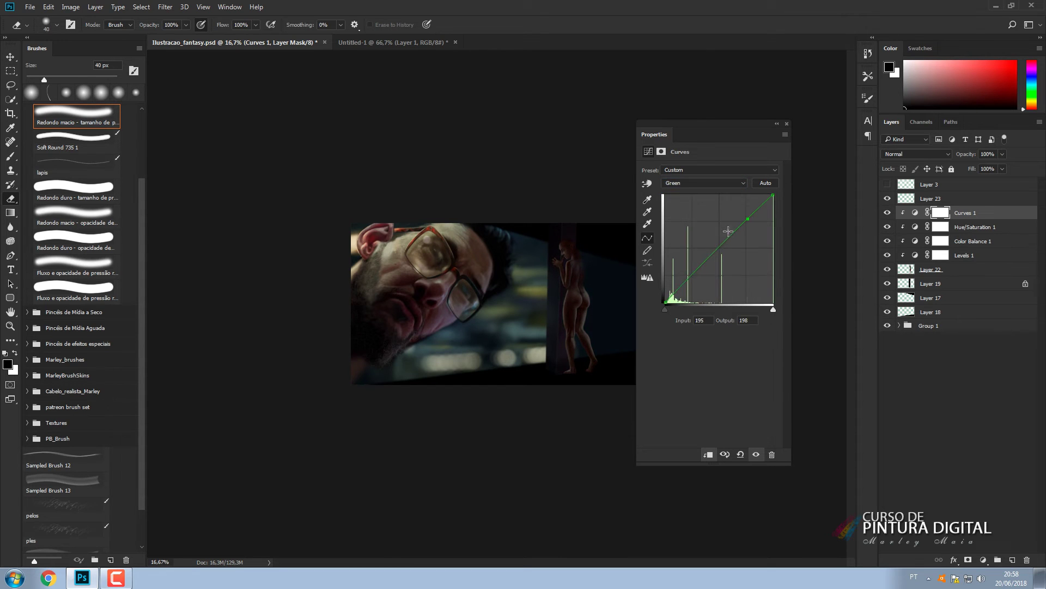
{"action": "key", "text": "alt+5"}
{"action": "left_click", "coordinate": [688, 281]}
Raise the highlights and shadows of the woman's red curve slightly in Curves 1.
{"action": "left_click", "coordinate": [703, 183]}
{"action": "left_click", "coordinate": [692, 200]}
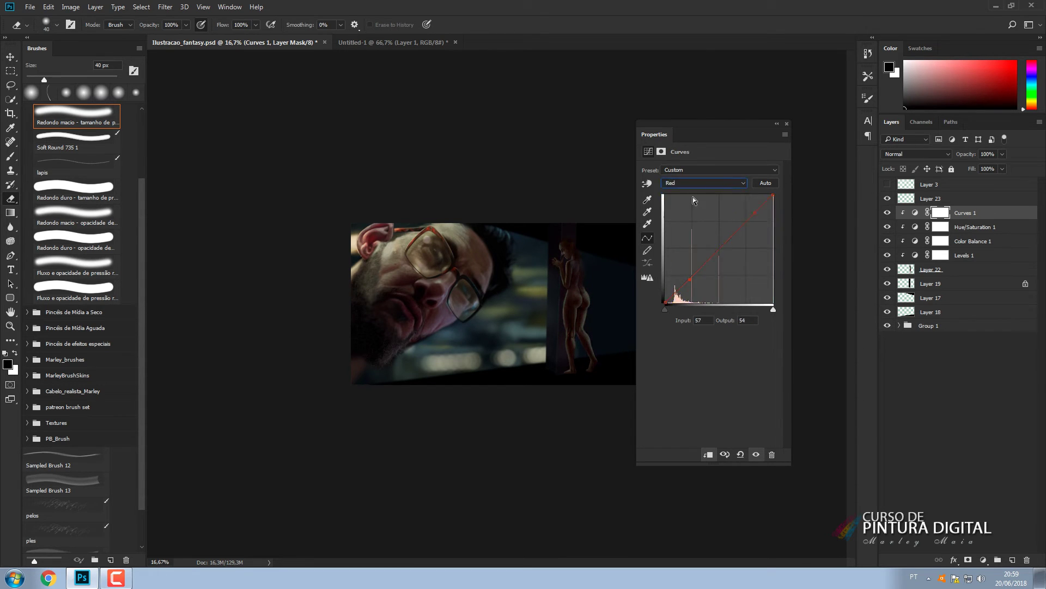
{"action": "left_click_drag", "start_coordinate": [751, 217], "coordinate": [751, 211]}
{"action": "left_click_drag", "start_coordinate": [689, 279], "coordinate": [688, 277]}
{"action": "left_click", "coordinate": [786, 124]}
Add a second Color Balance adjustment clipped to the woman above Curves 1 and adjust its shadows.
{"action": "left_click", "coordinate": [983, 560]}
{"action": "left_click", "coordinate": [953, 435]}
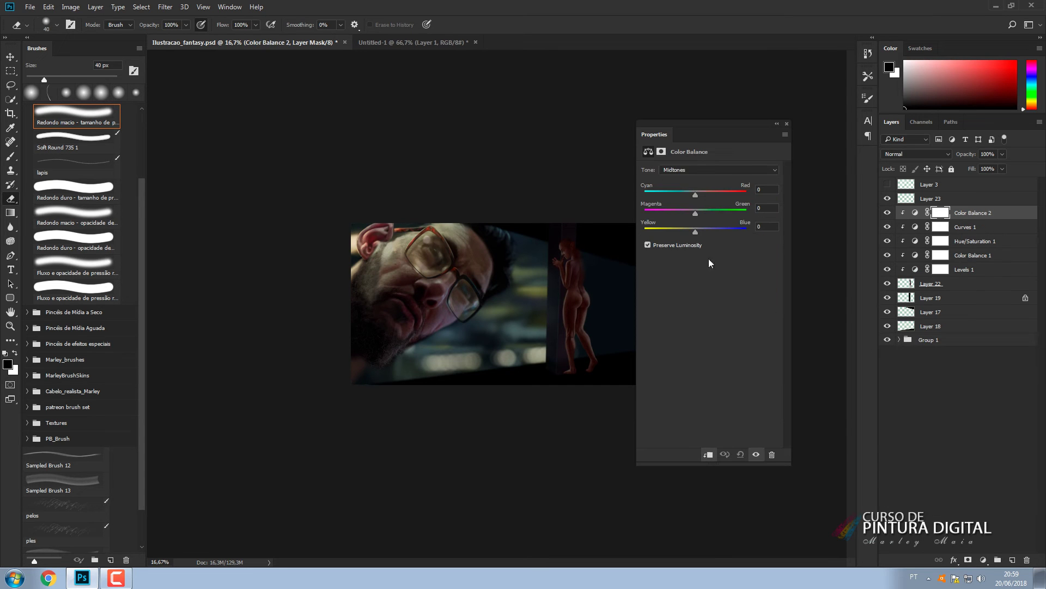
{"action": "key", "text": "ctrl+plus"}
{"action": "key", "text": "ctrl+plus"}
{"action": "key", "text": "ctrl+plus"}
{"action": "left_click_drag", "start_coordinate": [613, 385], "coordinate": [377, 399]}
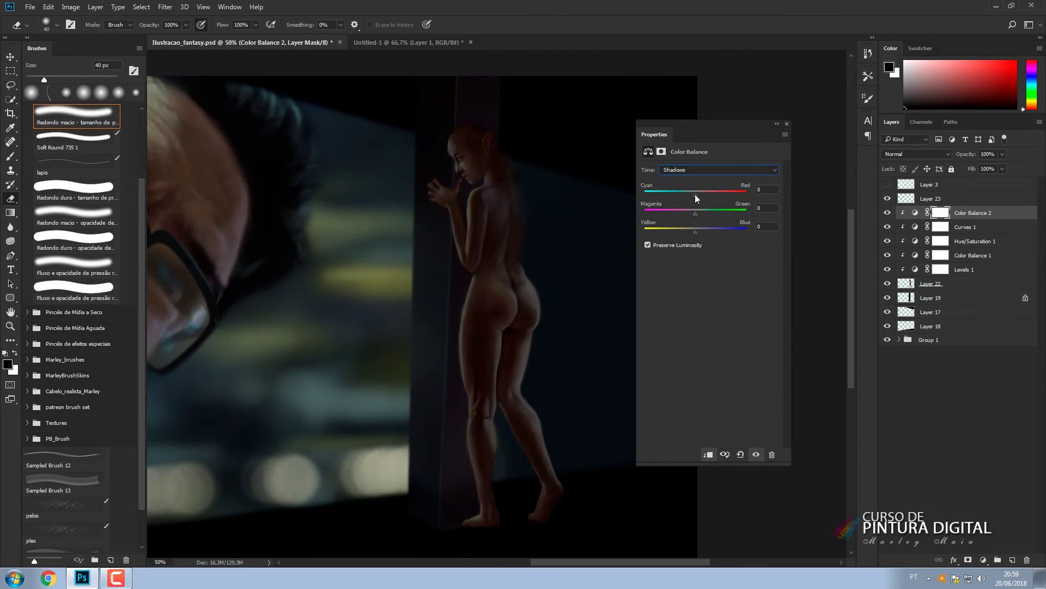
{"action": "left_click_drag", "start_coordinate": [695, 214], "coordinate": [700, 230]}
{"action": "left_click", "coordinate": [692, 170]}
{"action": "left_click", "coordinate": [693, 179]}
Shift the highlights of Color Balance 2 slightly toward blue.
{"action": "left_click", "coordinate": [713, 170]}
{"action": "left_click", "coordinate": [698, 193]}
{"action": "left_click_drag", "start_coordinate": [695, 231], "coordinate": [704, 231]}
{"action": "left_click", "coordinate": [786, 124]}
Add a second Hue/Saturation adjustment clipped to the woman above Color Balance 2.
{"action": "left_click", "coordinate": [983, 560]}
{"action": "left_click", "coordinate": [981, 423]}
{"action": "left_click", "coordinate": [786, 124]}
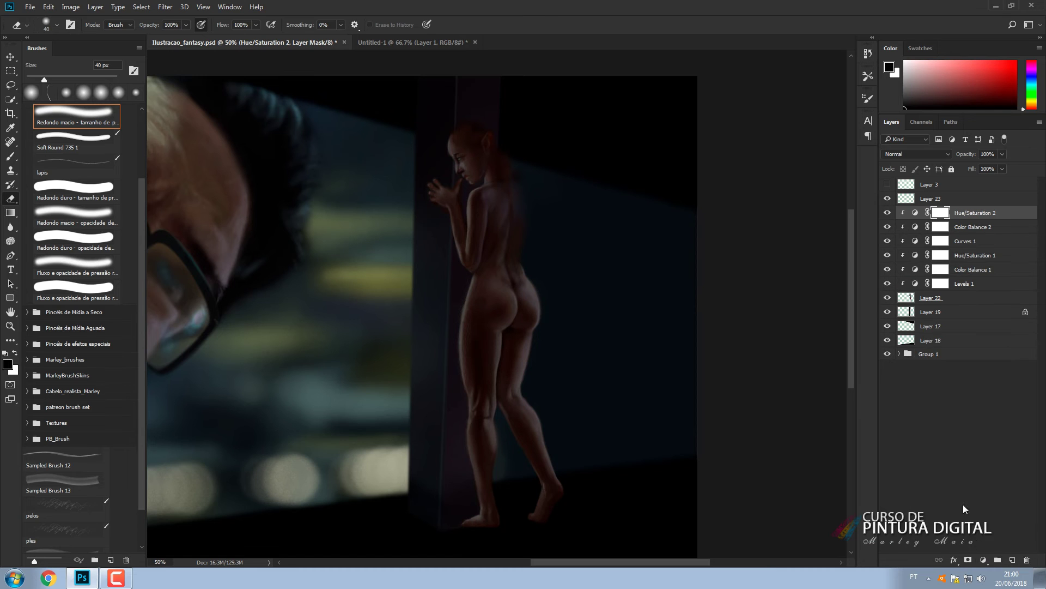
Add a second Levels adjustment clipped to the woman, lowering its white output slightly and adjusting the red channel's midtones.
{"action": "left_click", "coordinate": [983, 560]}
{"action": "left_click", "coordinate": [959, 366]}
{"action": "left_click_drag", "start_coordinate": [776, 278], "coordinate": [771, 278]}
{"action": "left_click", "coordinate": [698, 189]}
{"action": "left_click", "coordinate": [692, 205]}
{"action": "left_click_drag", "start_coordinate": [717, 246], "coordinate": [715, 247]}
{"action": "left_click", "coordinate": [695, 188]}
{"action": "left_click", "coordinate": [688, 217]}
{"action": "left_click", "coordinate": [786, 124]}
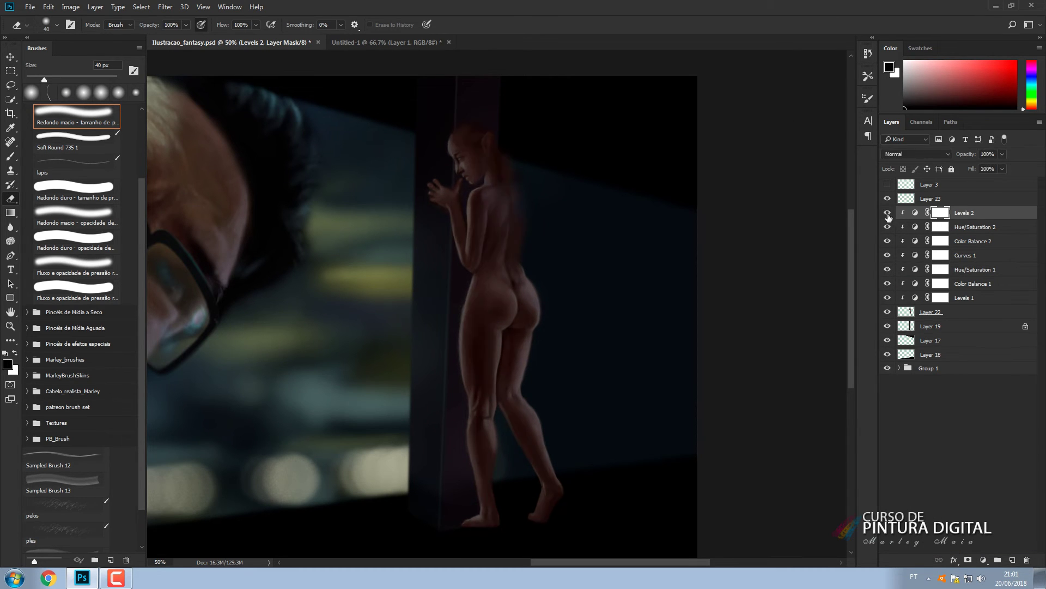
Set the Levels 2 adjustment to Lighten at 75% opacity and compare the woman with and without it.
{"action": "left_click", "coordinate": [917, 155]}
{"action": "left_click", "coordinate": [902, 223]}
{"action": "left_click", "coordinate": [887, 214]}
{"action": "left_click_drag", "start_coordinate": [967, 155], "coordinate": [961, 155]}
{"action": "left_click", "coordinate": [888, 214]}
{"action": "left_click", "coordinate": [888, 214]}
{"action": "left_click", "coordinate": [888, 214]}
{"action": "key", "text": "ctrl+minus"}
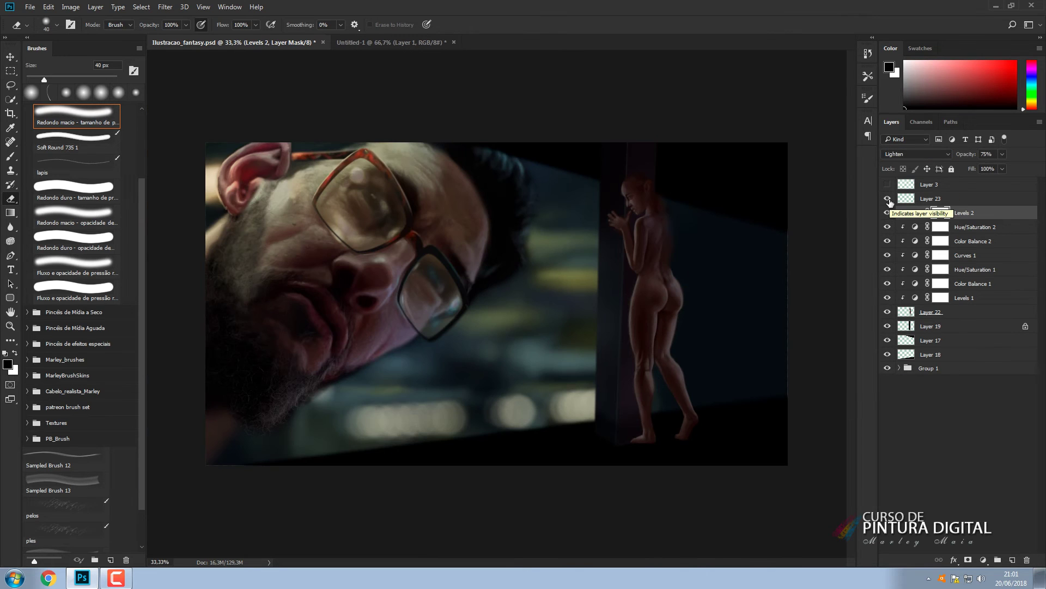
Add a new layer filled with white above Levels 2 and pick the soft pressure-opacity brush with default colors.
{"action": "left_click", "coordinate": [1013, 560]}
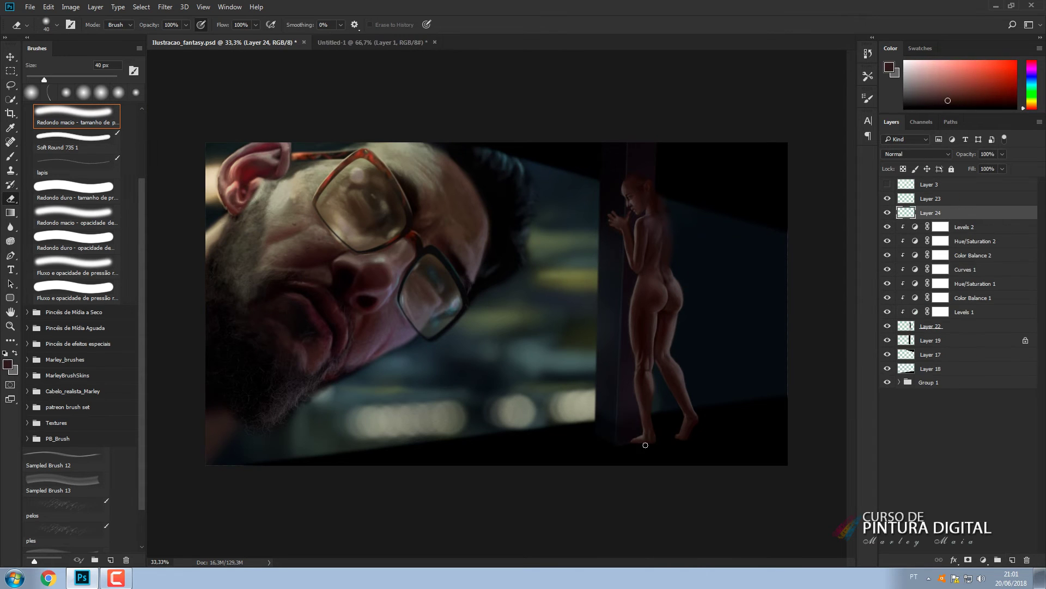
{"action": "key", "text": "ctrl+BackSpace"}
{"action": "key", "text": "b"}
{"action": "left_click", "coordinate": [76, 216]}
{"action": "left_click_drag", "start_coordinate": [211, 209], "coordinate": [351, 182]}
{"action": "key", "text": "ctrl+z"}
{"action": "key", "text": "d"}
Paint the upper part of the white layer black with a soft brush enlarged up to 1600 px.
{"action": "key", "text": "bracketright"}
{"action": "key", "text": "bracketright"}
{"action": "key", "text": "bracketright"}
{"action": "key", "text": "bracketright"}
{"action": "key", "text": "bracketright"}
{"action": "key", "text": "bracketright"}
{"action": "key", "text": "bracketright"}
{"action": "key", "text": "bracketright"}
{"action": "key", "text": "bracketright"}
{"action": "key", "text": "bracketright"}
{"action": "key", "text": "bracketright"}
{"action": "key", "text": "bracketright"}
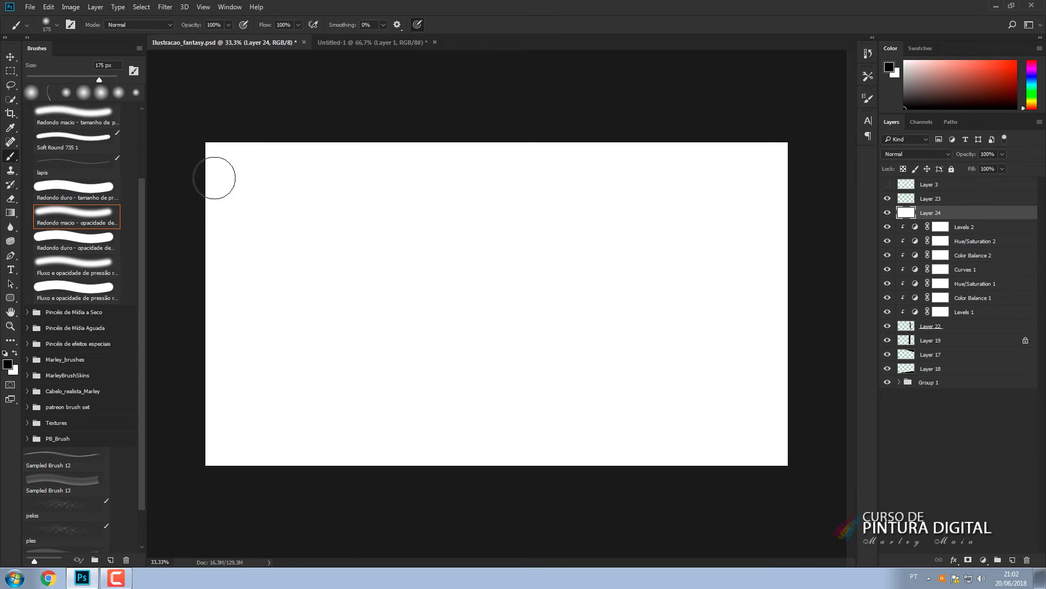
{"action": "mouse_move", "coordinate": [218, 161]}
{"action": "left_mouse_down"}
{"action": "mouse_move", "coordinate": [269, 168]}
{"action": "mouse_move", "coordinate": [258, 228]}
{"action": "mouse_move", "coordinate": [322, 168]}
{"action": "mouse_move", "coordinate": [392, 235]}
{"action": "mouse_move", "coordinate": [497, 155]}
{"action": "mouse_move", "coordinate": [553, 165]}
{"action": "mouse_move", "coordinate": [513, 198]}
{"action": "mouse_move", "coordinate": [691, 128]}
{"action": "mouse_move", "coordinate": [458, 227]}
{"action": "mouse_move", "coordinate": [586, 308]}
{"action": "mouse_move", "coordinate": [596, 175]}
{"action": "left_mouse_up"}
{"action": "key", "text": "bracketright"}
{"action": "key", "text": "bracketright"}
{"action": "key", "text": "bracketright"}
{"action": "key", "text": "bracketright"}
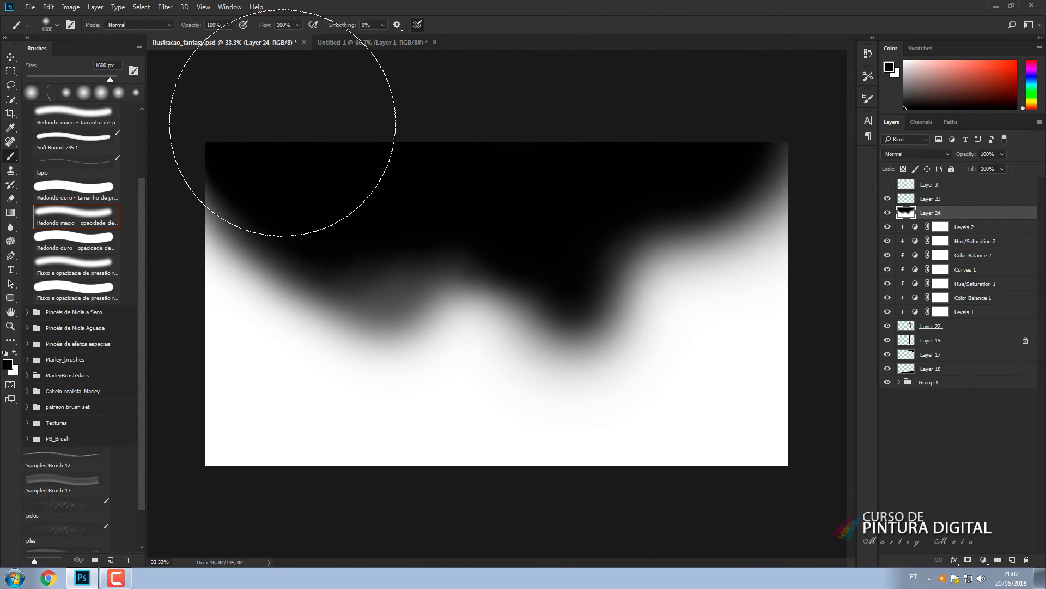
Render Difference Clouds on Layer 24 and shift the Levels midtones until only a thin dark lightning line remains.
{"action": "left_click", "coordinate": [165, 6]}
{"action": "mouse_move", "coordinate": [185, 175]}
{"action": "left_click", "coordinate": [109, 227]}
{"action": "key", "text": "ctrl+l"}
{"action": "mouse_move", "coordinate": [938, 319]}
{"action": "left_mouse_down"}
{"action": "mouse_move", "coordinate": [810, 318]}
{"action": "mouse_move", "coordinate": [832, 319]}
{"action": "left_mouse_up"}
{"action": "key", "text": "Return"}
Paint white over the stray cloud patches around the lightning line, reducing the soft brush to 700 px.
{"action": "key", "text": "b"}
{"action": "key", "text": "x"}
{"action": "key", "text": "bracketleft"}
{"action": "key", "text": "bracketleft"}
{"action": "key", "text": "bracketleft"}
{"action": "key", "text": "bracketleft"}
{"action": "key", "text": "bracketleft"}
{"action": "key", "text": "bracketleft"}
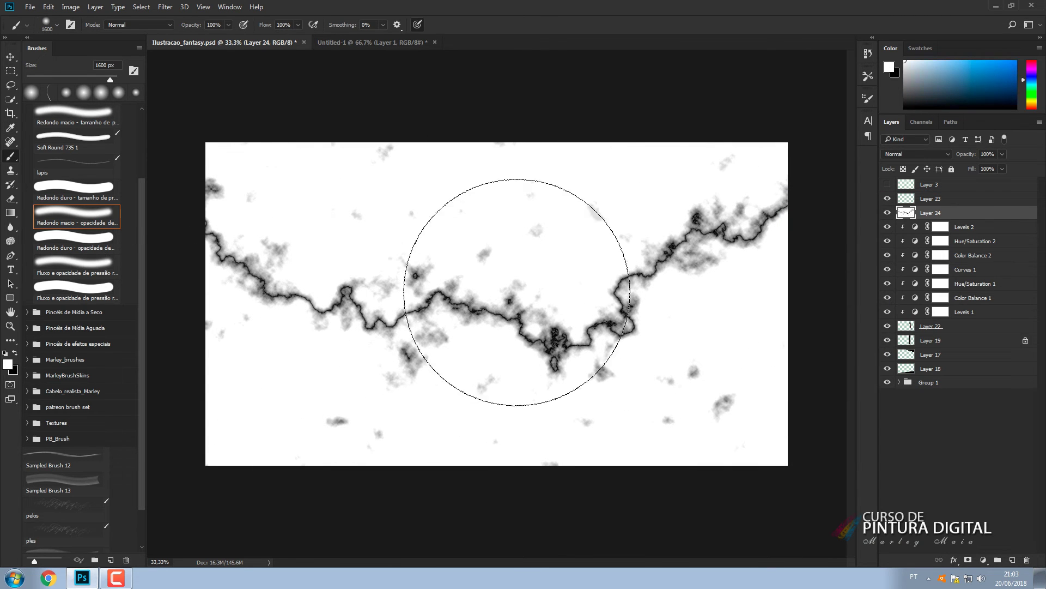
{"action": "mouse_move", "coordinate": [774, 215]}
{"action": "left_mouse_down"}
{"action": "mouse_move", "coordinate": [747, 175]}
{"action": "mouse_move", "coordinate": [705, 386]}
{"action": "left_mouse_up"}
{"action": "mouse_move", "coordinate": [309, 401]}
{"action": "left_mouse_down"}
{"action": "mouse_move", "coordinate": [542, 181]}
{"action": "mouse_move", "coordinate": [247, 198]}
{"action": "left_mouse_up"}
{"action": "key", "text": "bracketleft"}
{"action": "mouse_move", "coordinate": [326, 173]}
{"action": "left_mouse_down"}
{"action": "mouse_move", "coordinate": [241, 343]}
{"action": "mouse_move", "coordinate": [282, 229]}
{"action": "left_mouse_up"}
{"action": "key", "text": "bracketleft"}
{"action": "key", "text": "bracketleft"}
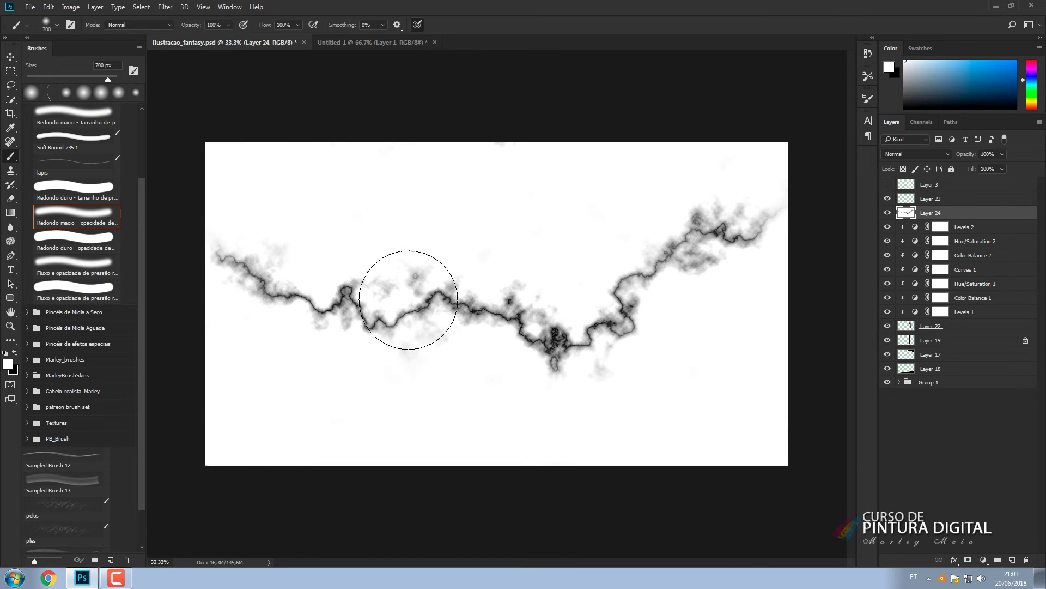
Invert Layer 24 into a white bolt with its black masked out and soften it with a slight Gaussian Blur.
{"action": "key", "text": "ctrl+i"}
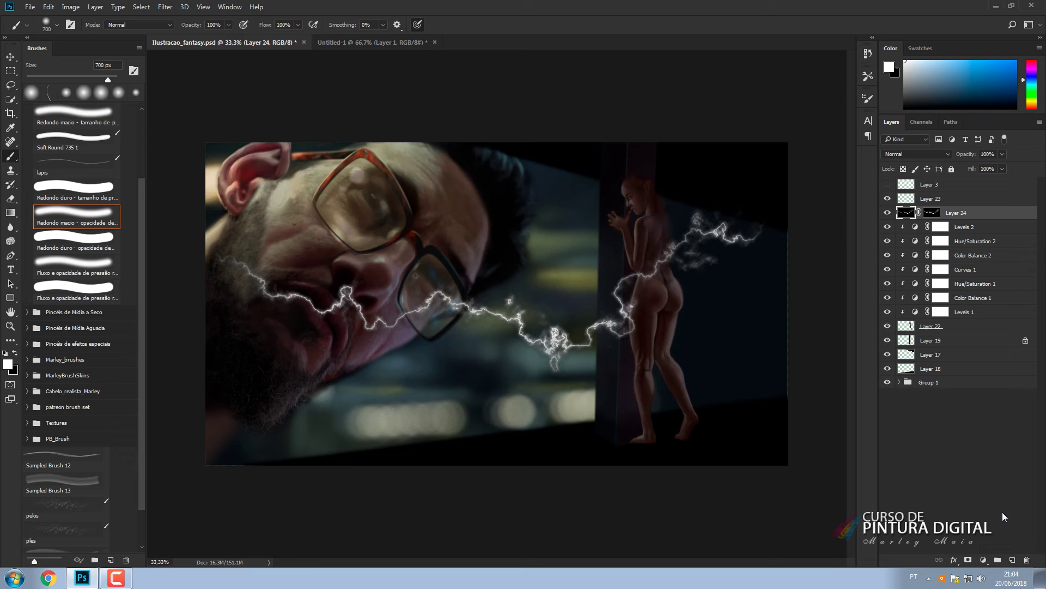
{"action": "left_click", "coordinate": [165, 7]}
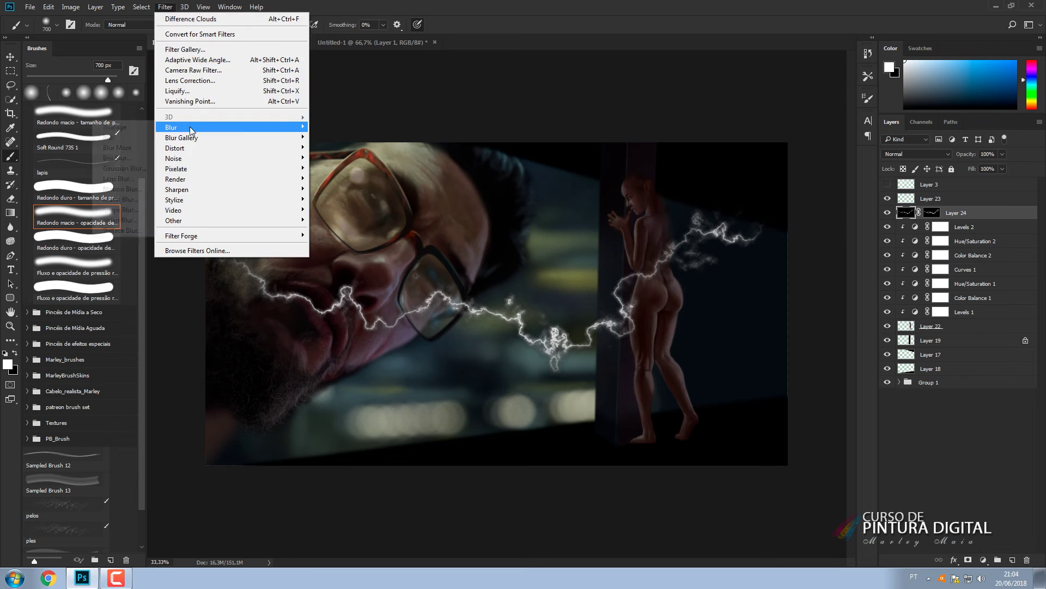
{"action": "mouse_move", "coordinate": [191, 128]}
{"action": "left_click", "coordinate": [123, 169]}
{"action": "left_click_drag", "start_coordinate": [774, 341], "coordinate": [760, 341]}
{"action": "left_click", "coordinate": [883, 195]}
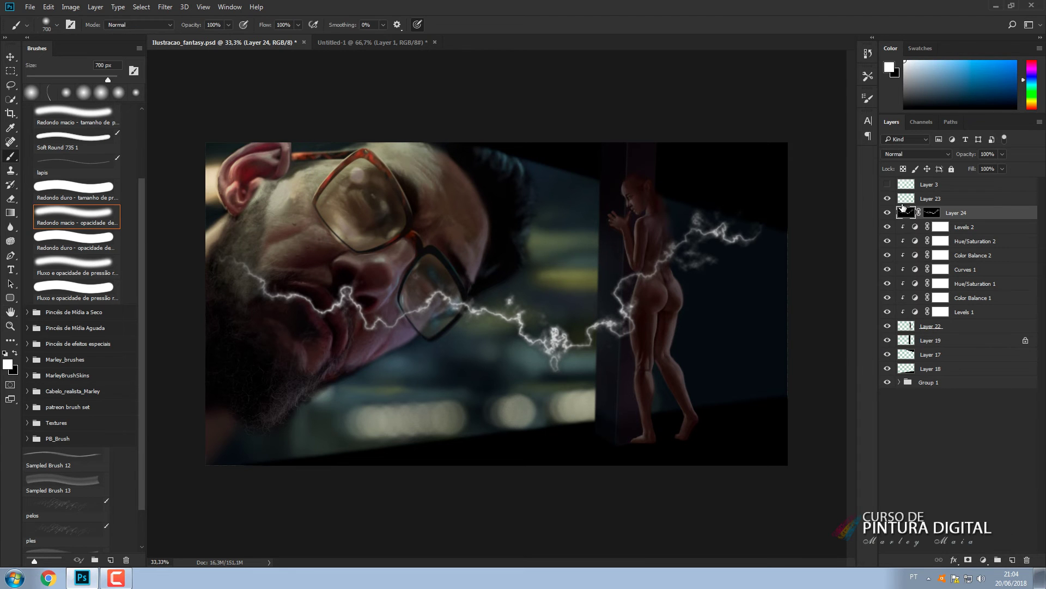
Add a Curves adjustment clipped to Layer 24 and tint the lightning cyan-blue through its color channels.
{"action": "left_click", "coordinate": [983, 560]}
{"action": "left_click", "coordinate": [942, 382]}
{"action": "left_click", "coordinate": [704, 183]}
{"action": "left_click", "coordinate": [676, 214]}
{"action": "mouse_move", "coordinate": [715, 251]}
{"action": "left_mouse_down"}
{"action": "mouse_move", "coordinate": [704, 219]}
{"action": "mouse_move", "coordinate": [752, 203]}
{"action": "mouse_move", "coordinate": [708, 265]}
{"action": "left_mouse_up"}
{"action": "left_click", "coordinate": [704, 183]}
{"action": "left_click", "coordinate": [676, 206]}
{"action": "left_click_drag", "start_coordinate": [753, 203], "coordinate": [740, 193]}
{"action": "left_click_drag", "start_coordinate": [709, 266], "coordinate": [696, 262]}
{"action": "left_click", "coordinate": [786, 124]}
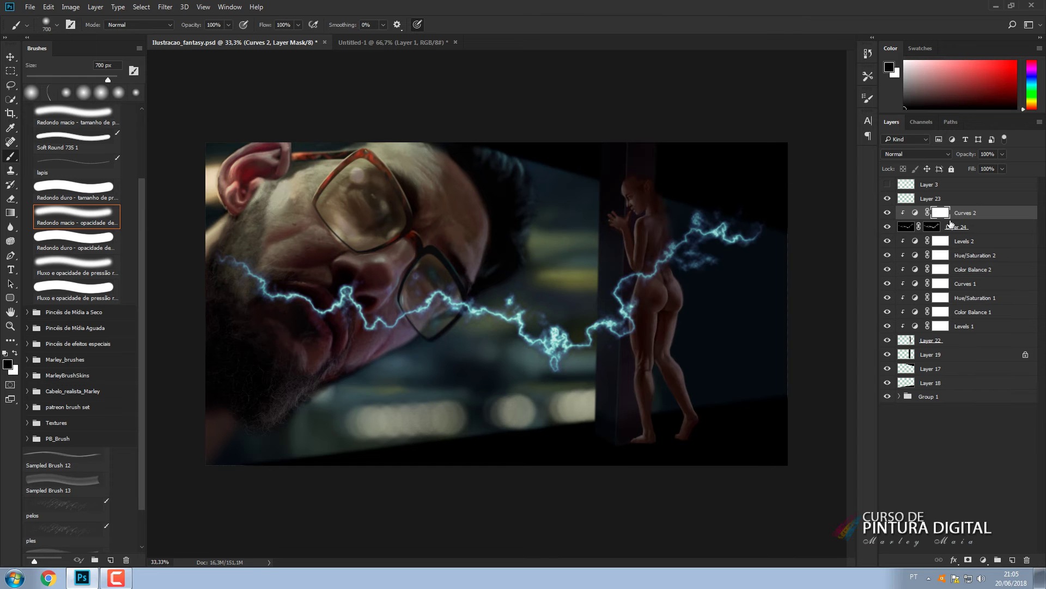
Duplicate Layer 24, move the copy above Curves 2 and clip Curves 2 to the original lightning layer again.
{"action": "left_click", "coordinate": [956, 226]}
{"action": "key", "text": "ctrl+j"}
{"action": "left_click_drag", "start_coordinate": [958, 227], "coordinate": [956, 207]}
{"action": "left_click", "coordinate": [961, 227]}
{"action": "left_click", "coordinate": [906, 232], "text": "alt"}
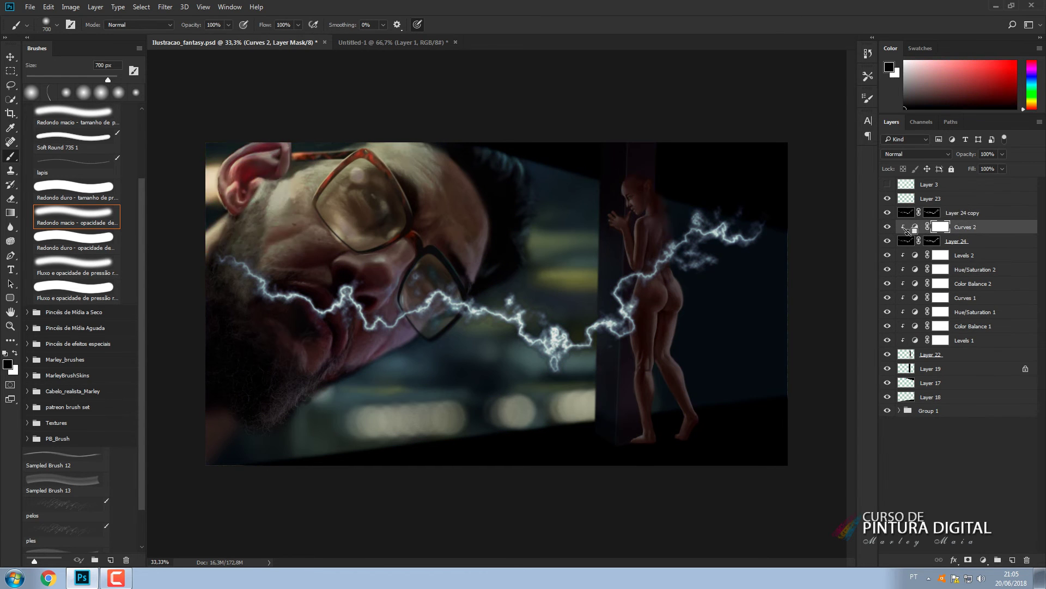
Apply a stronger Gaussian Blur to the Layer 24 copy to create a glow around the lightning.
{"action": "left_click", "coordinate": [906, 213]}
{"action": "left_click", "coordinate": [165, 7]}
{"action": "mouse_move", "coordinate": [177, 127]}
{"action": "left_click", "coordinate": [124, 169]}
{"action": "left_click_drag", "start_coordinate": [799, 342], "coordinate": [783, 341]}
{"action": "left_click", "coordinate": [884, 194]}
Set the Layer 24 copy to Screen blending at 56% opacity and fill it with white.
{"action": "left_click", "coordinate": [900, 154]}
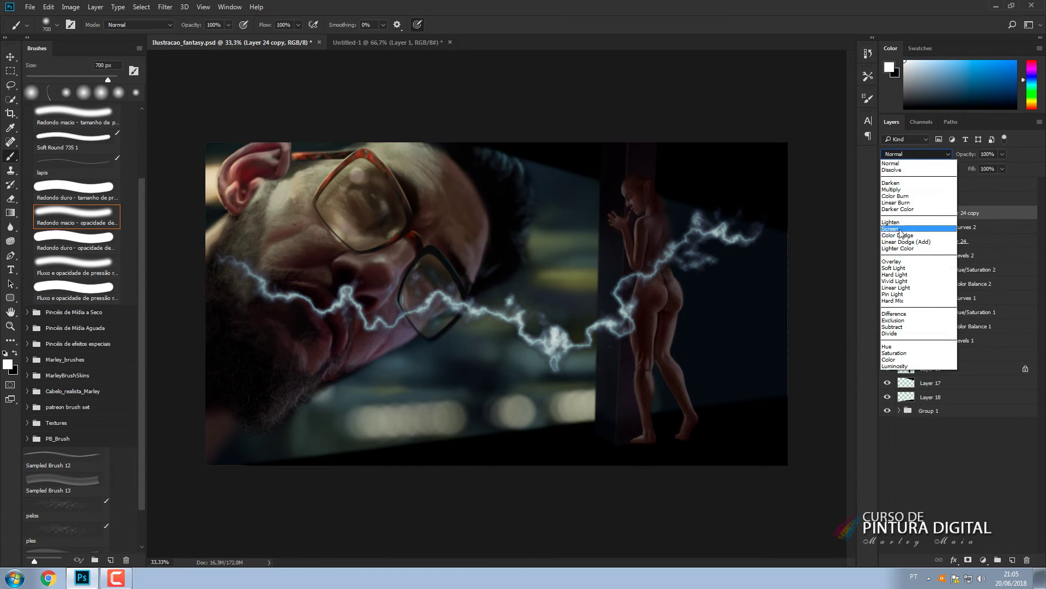
{"action": "left_click", "coordinate": [899, 228]}
{"action": "key", "text": "x"}
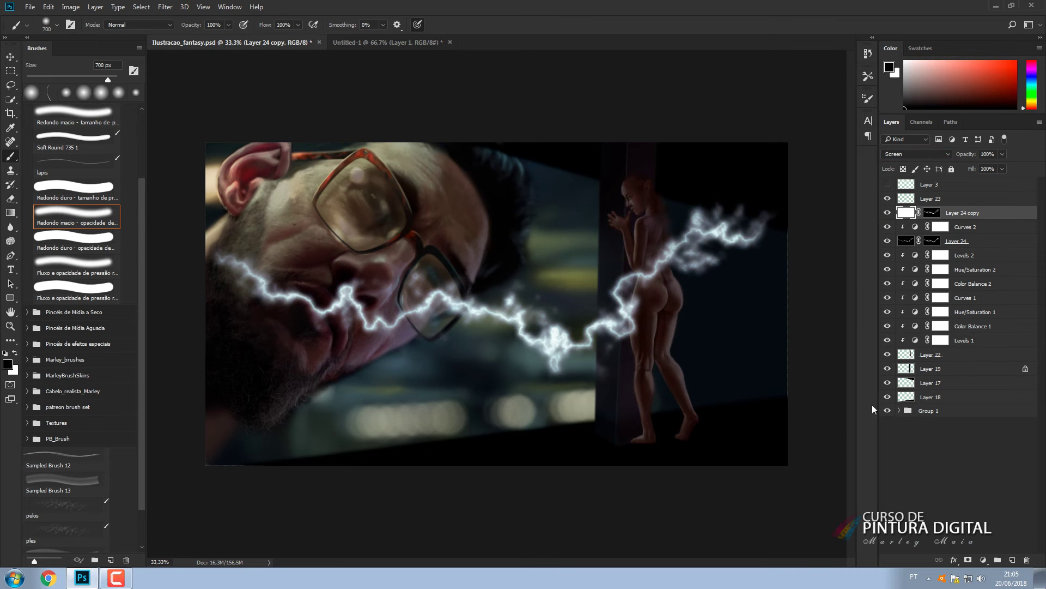
{"action": "left_click_drag", "start_coordinate": [960, 155], "coordinate": [936, 156]}
Duplicate the Layer 24 copy and set the new duplicate to Color Dodge.
{"action": "key", "text": "ctrl+j"}
{"action": "left_click", "coordinate": [910, 154]}
{"action": "left_click", "coordinate": [901, 237]}
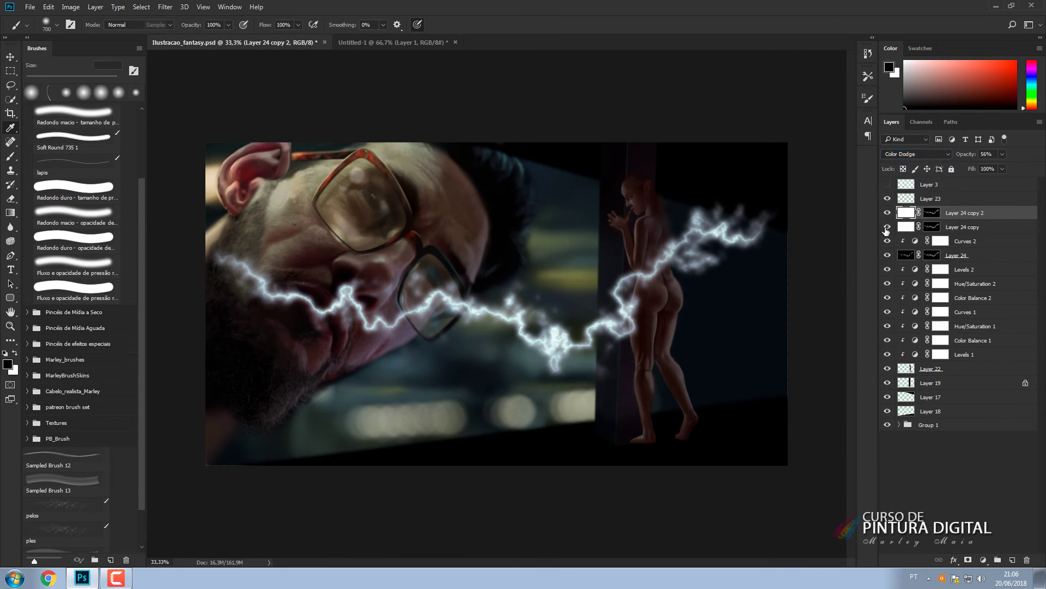
Colorize Layer 24 copy 2 blue with Hue/Saturation at hue 217, raised saturation and lightness -42.
{"action": "key", "text": "ctrl+u"}
{"action": "left_click", "coordinate": [972, 288]}
{"action": "left_click_drag", "start_coordinate": [815, 233], "coordinate": [878, 234]}
{"action": "left_click_drag", "start_coordinate": [868, 284], "coordinate": [844, 284]}
{"action": "left_click_drag", "start_coordinate": [841, 259], "coordinate": [893, 258]}
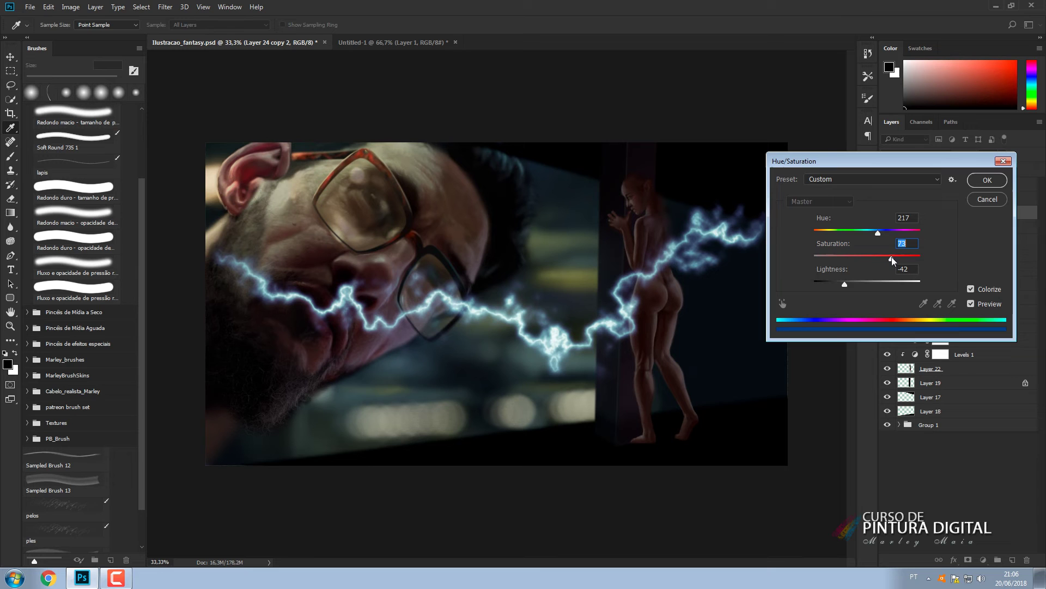
{"action": "left_click", "coordinate": [979, 181]}
Group all the lightning layers from Layer 24 copy 2 down to Layer 24.
{"action": "left_click", "coordinate": [943, 255], "text": "shift"}
{"action": "key", "text": "v"}
{"action": "key", "text": "ctrl+g"}
Scale the lightning group down to about 43%, reshape and reposition it across the woman's upper body, and hide the group.
{"action": "key", "text": "ctrl+t"}
{"action": "left_click_drag", "start_coordinate": [788, 142], "coordinate": [621, 235]}
{"action": "left_click_drag", "start_coordinate": [562, 305], "coordinate": [700, 214]}
{"action": "left_click_drag", "start_coordinate": [701, 214], "coordinate": [700, 210]}
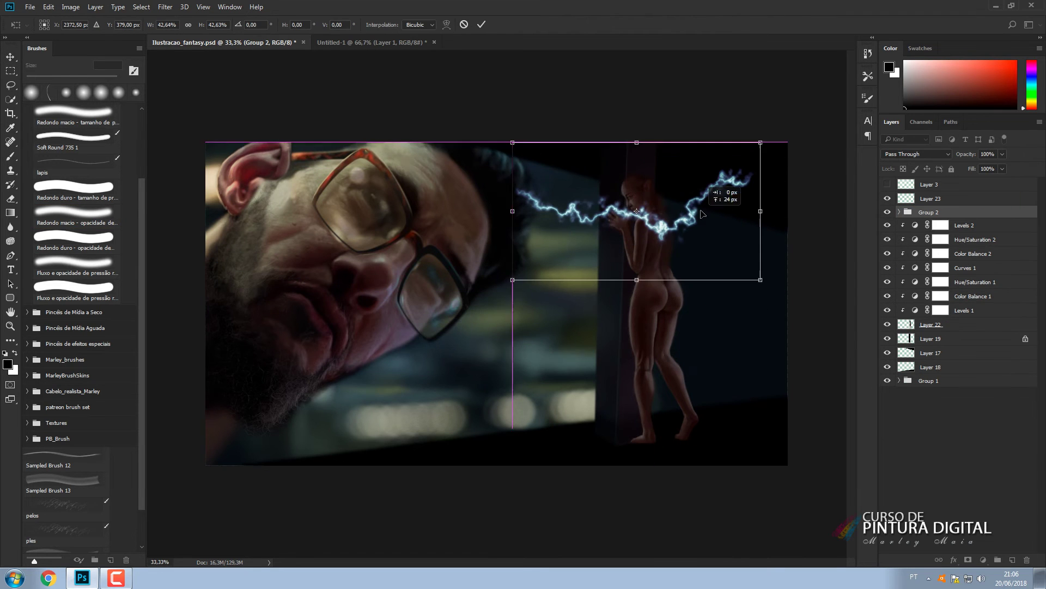
{"action": "left_click_drag", "start_coordinate": [777, 142], "coordinate": [730, 87]}
{"action": "right_click", "coordinate": [705, 231]}
{"action": "left_click_drag", "start_coordinate": [668, 217], "coordinate": [742, 240]}
{"action": "left_click", "coordinate": [742, 396]}
{"action": "key", "text": "Return"}
{"action": "left_click", "coordinate": [888, 212]}
{"action": "left_click", "coordinate": [947, 325]}
{"action": "left_click", "coordinate": [1012, 560]}
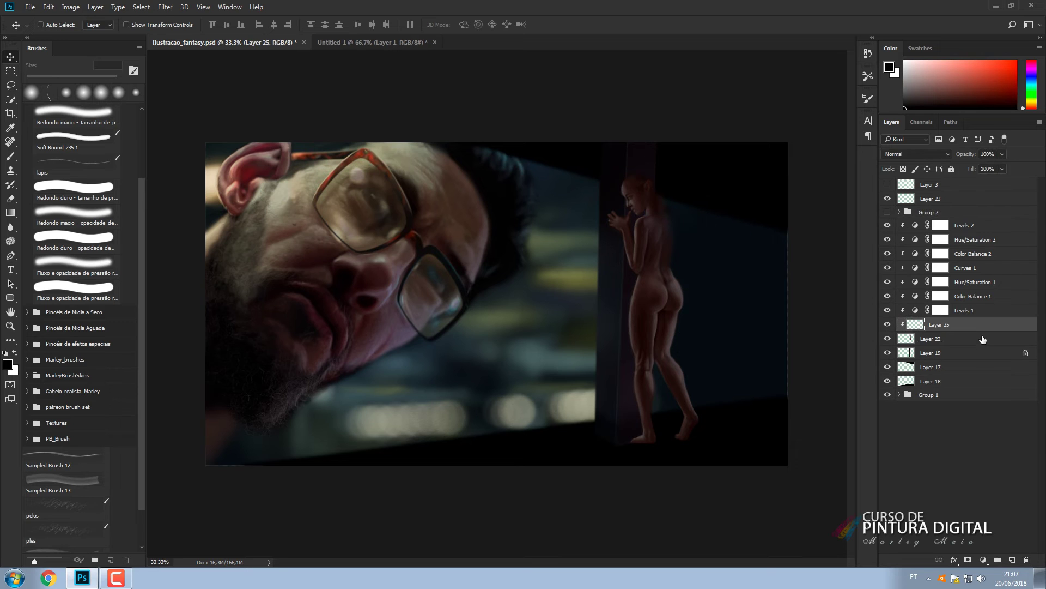
{"action": "key", "text": "ctrl+z"}
Add a new layer above Levels 2 and set up a hard round pressure-size brush with a dark red color.
{"action": "left_click", "coordinate": [970, 225]}
{"action": "left_click", "coordinate": [1012, 560]}
{"action": "key", "text": "b"}
{"action": "left_click", "coordinate": [76, 191]}
{"action": "left_click", "coordinate": [57, 24]}
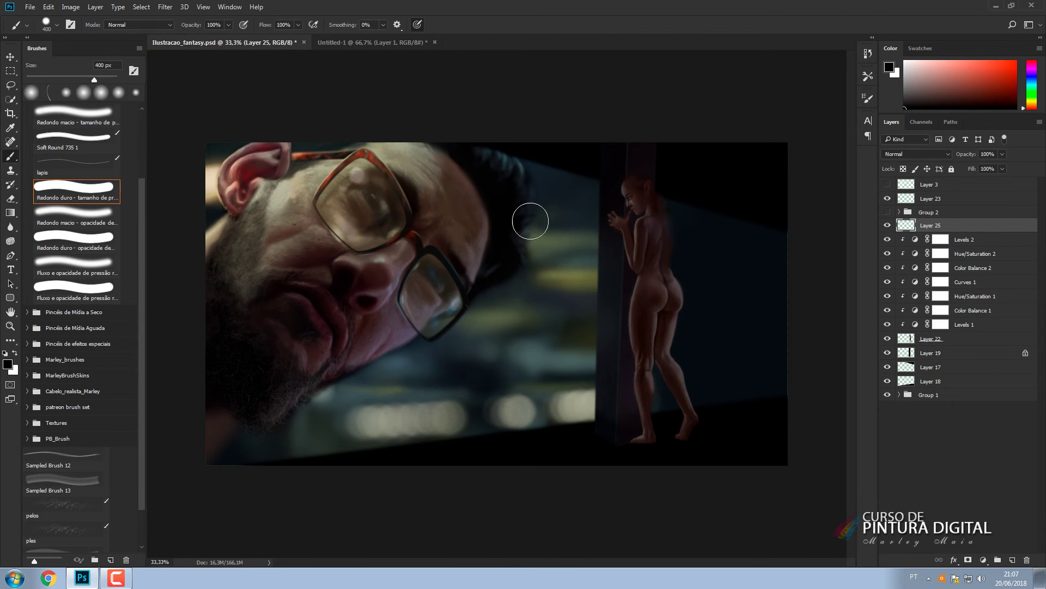
{"action": "left_click", "coordinate": [971, 94]}
{"action": "left_click_drag", "start_coordinate": [631, 179], "coordinate": [685, 170]}
{"action": "left_click_drag", "start_coordinate": [635, 179], "coordinate": [680, 187]}
{"action": "left_click_drag", "start_coordinate": [637, 181], "coordinate": [673, 206]}
{"action": "left_click", "coordinate": [57, 25]}
{"action": "left_click_drag", "start_coordinate": [144, 80], "coordinate": [132, 80]}
{"action": "key", "text": "ctrl+a"}
{"action": "key", "text": "Delete"}
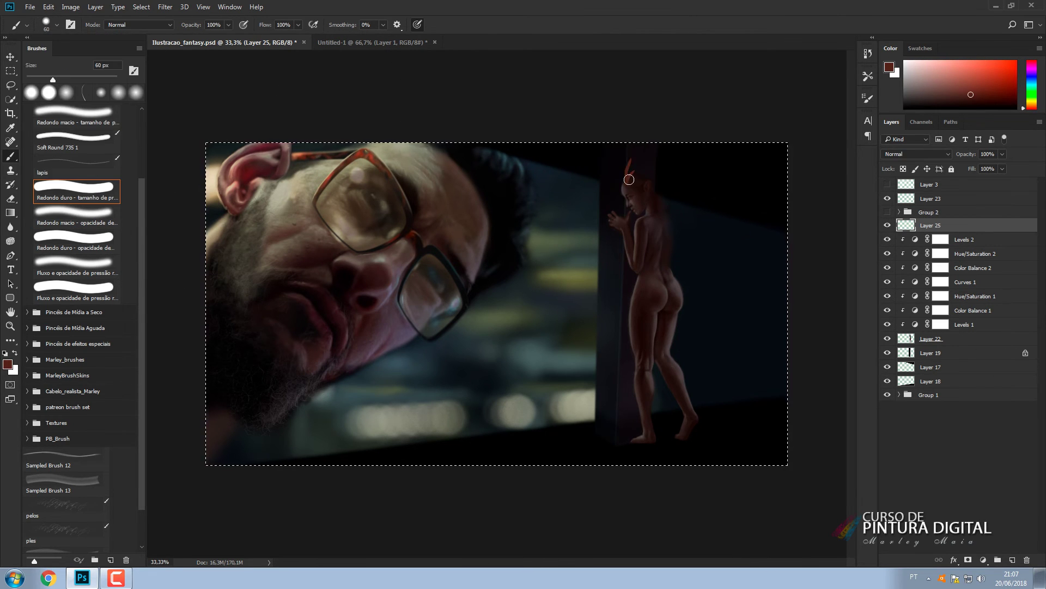
Paint the base mass of windblown dark red hair around the woman's head on Layer 25 with a 60 px brush.
{"action": "left_click_drag", "start_coordinate": [627, 182], "coordinate": [651, 153]}
{"action": "left_click_drag", "start_coordinate": [635, 167], "coordinate": [660, 144]}
{"action": "left_click_drag", "start_coordinate": [625, 184], "coordinate": [621, 167]}
{"action": "mouse_move", "coordinate": [635, 177]}
{"action": "left_mouse_down"}
{"action": "mouse_move", "coordinate": [682, 192]}
{"action": "mouse_move", "coordinate": [650, 176]}
{"action": "mouse_move", "coordinate": [694, 162]}
{"action": "mouse_move", "coordinate": [657, 137]}
{"action": "mouse_move", "coordinate": [631, 160]}
{"action": "mouse_move", "coordinate": [704, 143]}
{"action": "mouse_move", "coordinate": [664, 164]}
{"action": "mouse_move", "coordinate": [689, 208]}
{"action": "mouse_move", "coordinate": [660, 187]}
{"action": "mouse_move", "coordinate": [679, 192]}
{"action": "mouse_move", "coordinate": [672, 158]}
{"action": "left_mouse_up"}
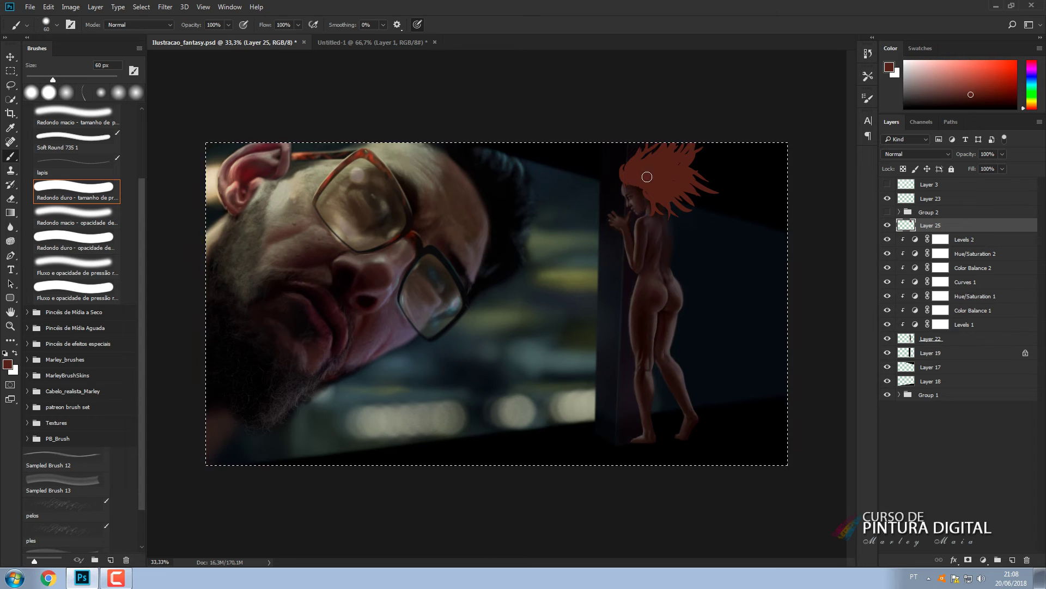
Add thin flying strands around the edges of the red hair with a 25 px brush.
{"action": "key", "text": "ctrl+plus"}
{"action": "key", "text": "bracketleft"}
{"action": "key", "text": "bracketleft"}
{"action": "key", "text": "bracketleft"}
{"action": "key", "text": "bracketleft"}
{"action": "key", "text": "bracketleft"}
{"action": "key", "text": "bracketleft"}
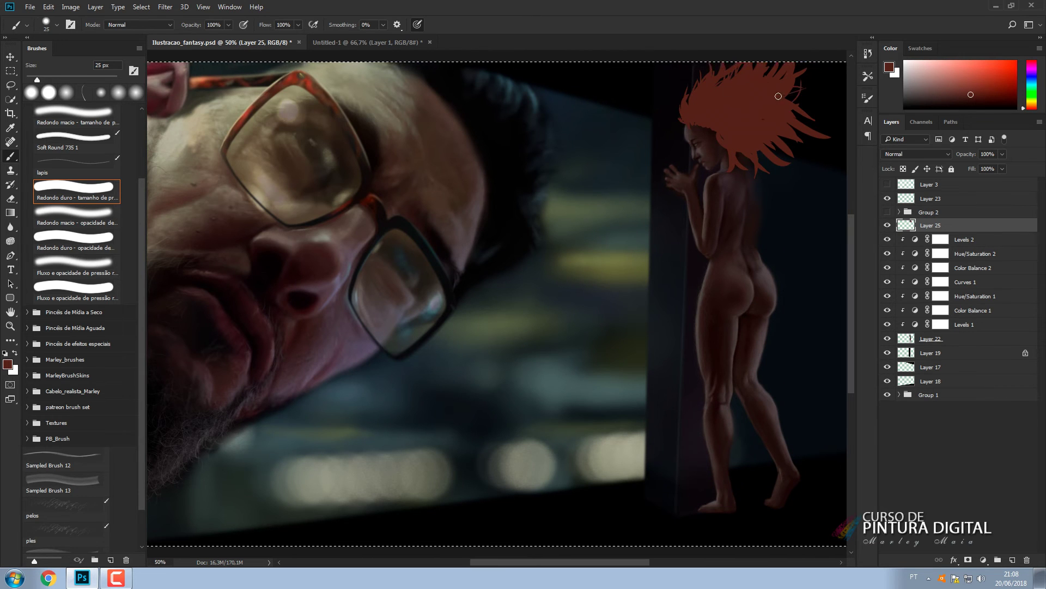
{"action": "left_click_drag", "start_coordinate": [778, 96], "coordinate": [807, 78]}
{"action": "mouse_move", "coordinate": [829, 135]}
{"action": "left_mouse_down"}
{"action": "mouse_move", "coordinate": [788, 113]}
{"action": "mouse_move", "coordinate": [794, 106]}
{"action": "mouse_move", "coordinate": [787, 182]}
{"action": "mouse_move", "coordinate": [768, 139]}
{"action": "mouse_move", "coordinate": [782, 140]}
{"action": "mouse_move", "coordinate": [784, 164]}
{"action": "left_mouse_up"}
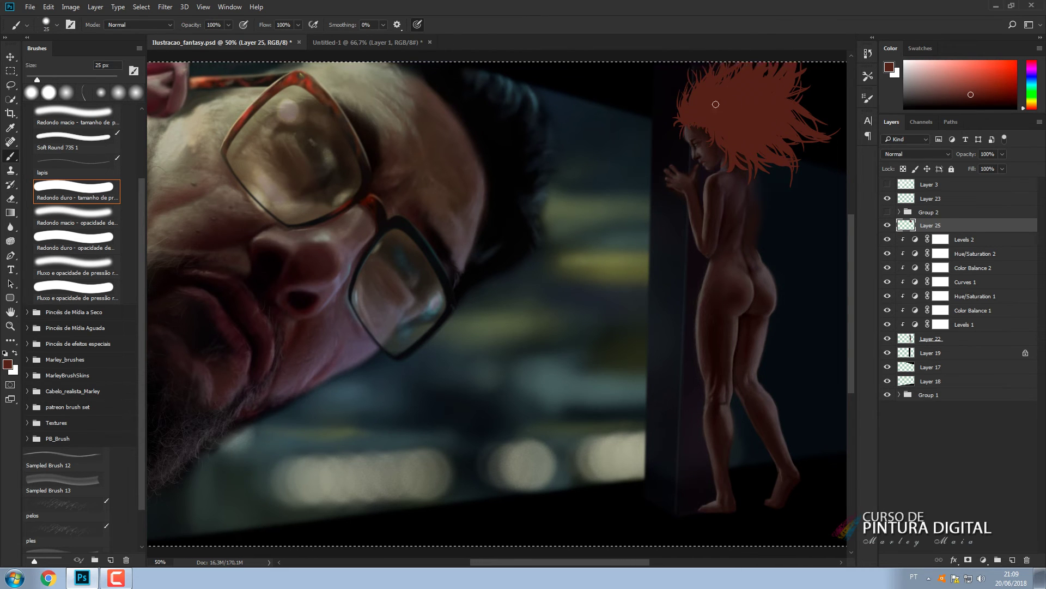
Lock Layer 25's transparent pixels and paint darker strands through the hair with a brush of up to 45 px.
{"action": "key", "text": "bracketright"}
{"action": "key", "text": "bracketright"}
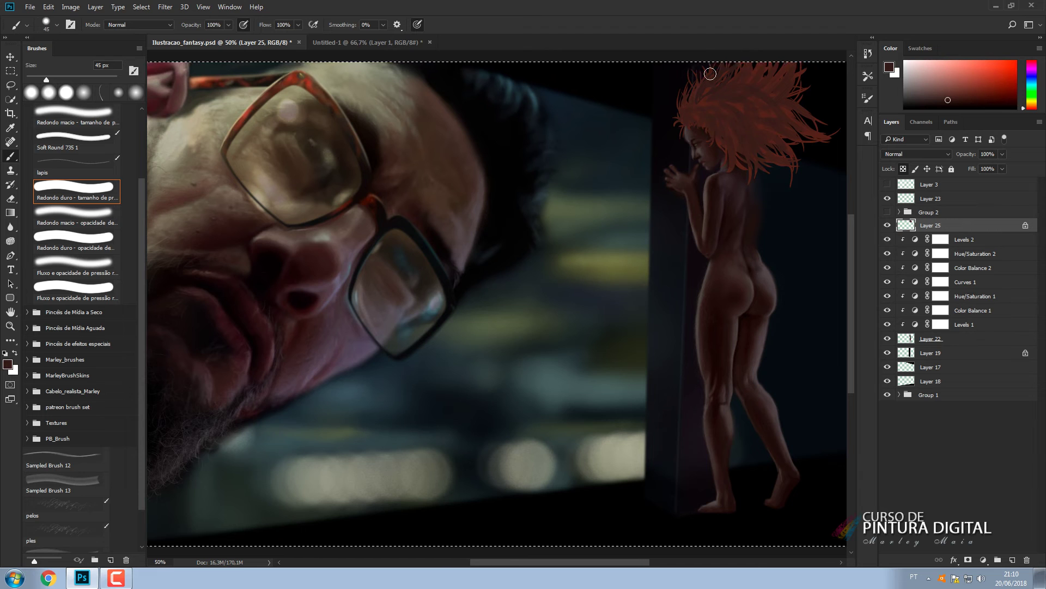
{"action": "key", "text": "bracketleft"}
{"action": "key", "text": "bracketleft"}
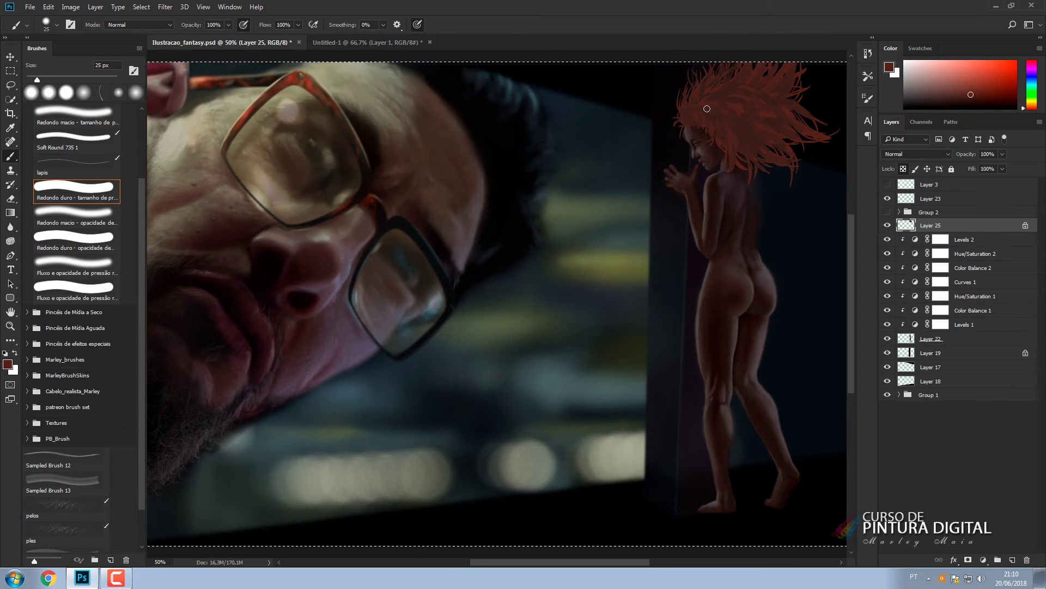
Paint lighter pinkish-brown strands across the whole hair, varying the brush from 20 to 40 px.
{"action": "left_click", "coordinate": [699, 103], "text": "alt"}
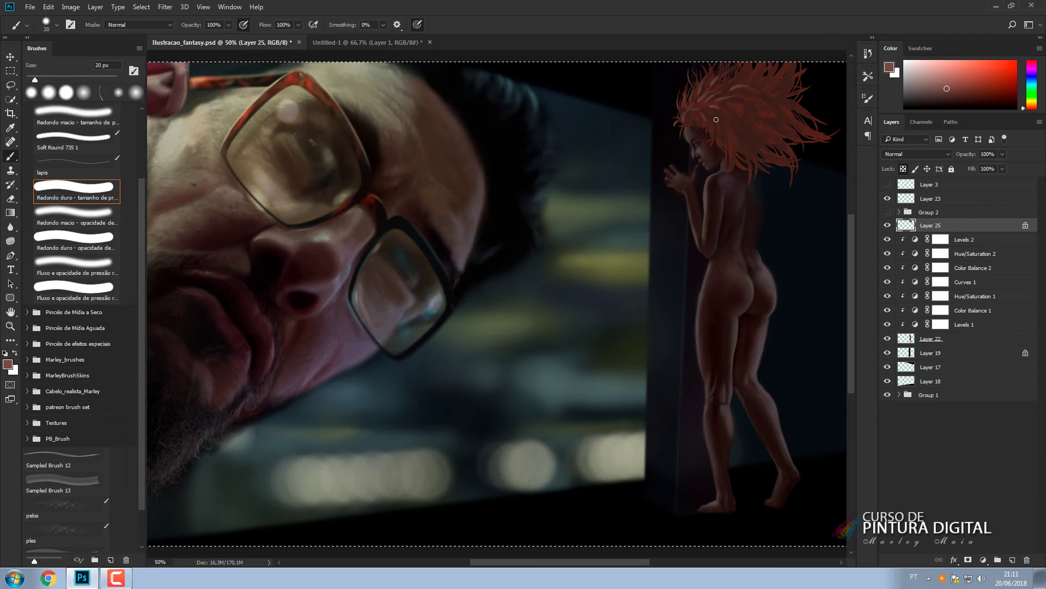
{"action": "mouse_move", "coordinate": [732, 106]}
{"action": "left_mouse_down"}
{"action": "mouse_move", "coordinate": [747, 121]}
{"action": "mouse_move", "coordinate": [750, 172]}
{"action": "left_mouse_up"}
{"action": "key", "text": "bracketright"}
{"action": "key", "text": "bracketright"}
{"action": "key", "text": "bracketright"}
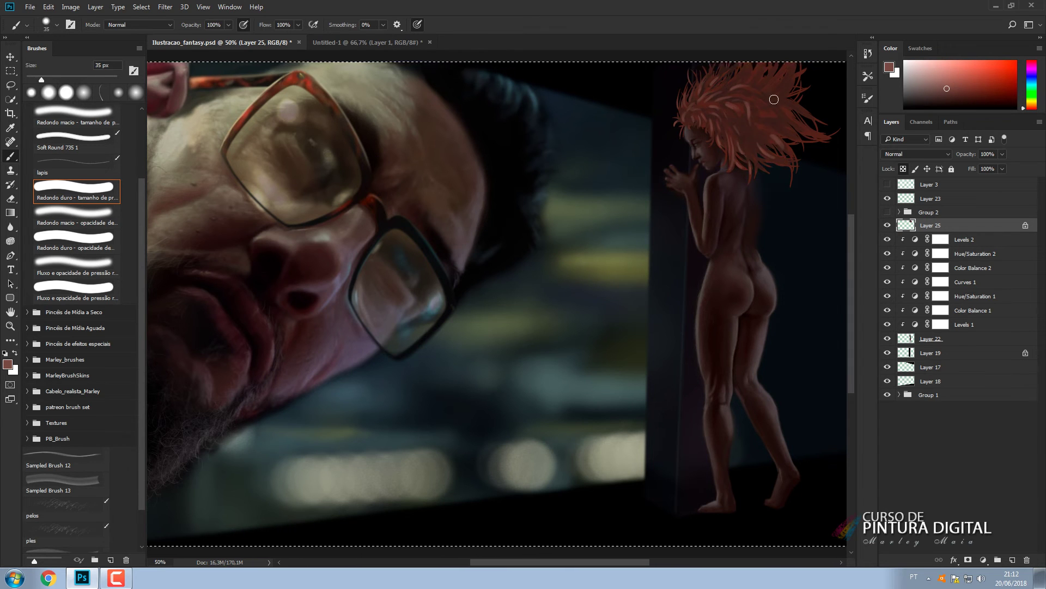
{"action": "key", "text": "bracketright"}
{"action": "key", "text": "bracketright"}
{"action": "key", "text": "bracketright"}
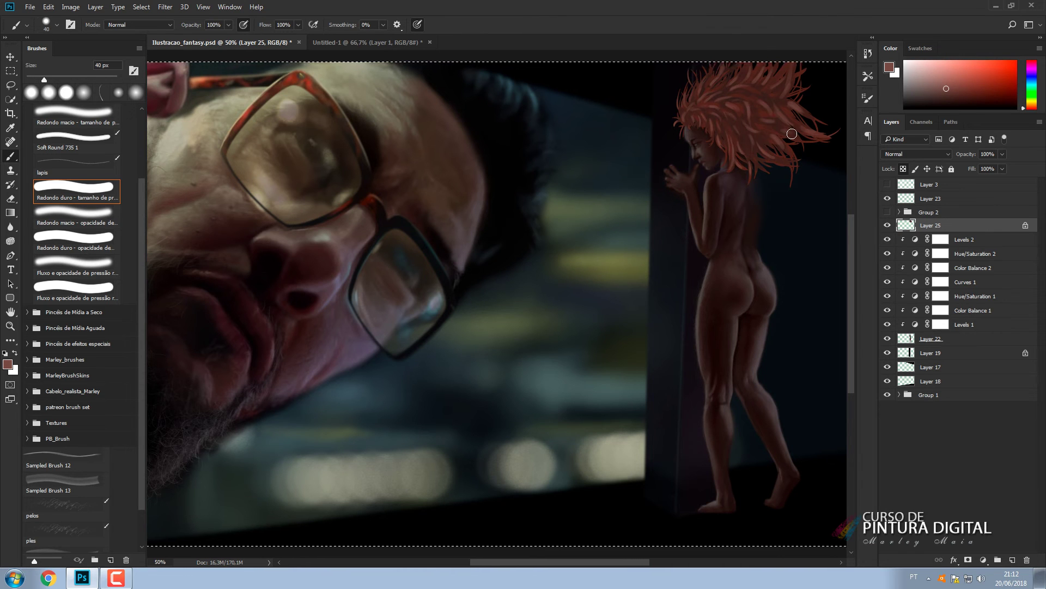
Paint a saturated red glow over the hair near the face with a soft 600 px brush.
{"action": "key", "text": "bracketright"}
{"action": "key", "text": "bracketright"}
{"action": "key", "text": "bracketright"}
{"action": "key", "text": "bracketright"}
{"action": "key", "text": "bracketright"}
{"action": "key", "text": "bracketright"}
{"action": "key", "text": "bracketright"}
{"action": "key", "text": "bracketright"}
{"action": "key", "text": "bracketright"}
{"action": "key", "text": "bracketright"}
{"action": "key", "text": "bracketright"}
{"action": "left_click", "coordinate": [83, 92]}
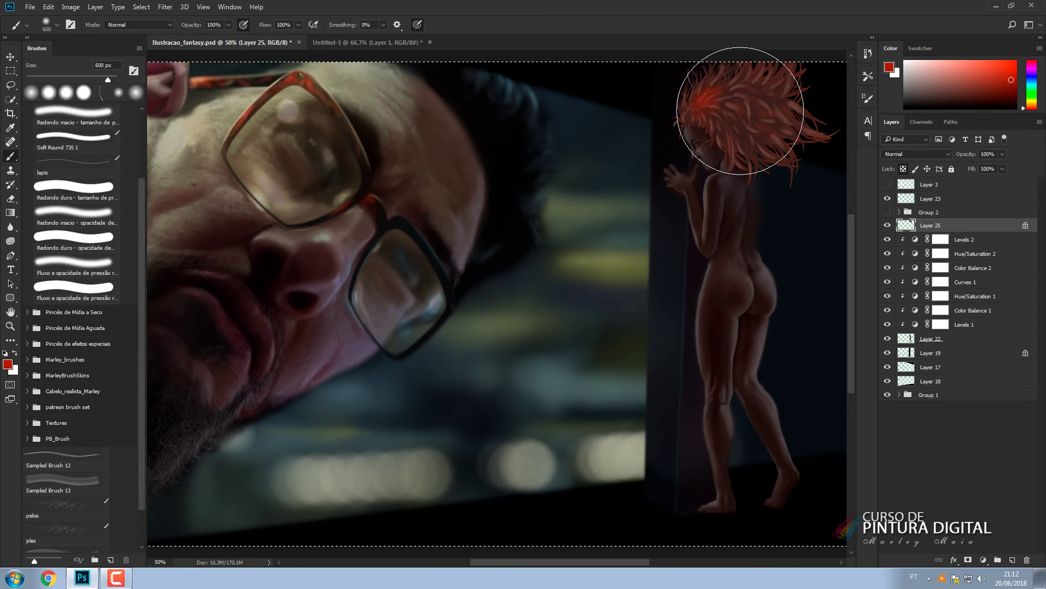
{"action": "left_click_drag", "start_coordinate": [715, 93], "coordinate": [782, 112]}
Shade the inner hair and hairline with darker muted tones, reducing the soft brush to 200 px and sampling a dark hair color.
{"action": "left_click", "coordinate": [952, 95]}
{"action": "left_click_drag", "start_coordinate": [718, 119], "coordinate": [752, 80]}
{"action": "key", "text": "bracketleft"}
{"action": "key", "text": "bracketleft"}
{"action": "key", "text": "bracketleft"}
{"action": "key", "text": "bracketleft"}
{"action": "key", "text": "bracketleft"}
{"action": "key", "text": "bracketleft"}
{"action": "key", "text": "bracketleft"}
{"action": "key", "text": "bracketleft"}
{"action": "key", "text": "bracketleft"}
{"action": "key", "text": "bracketleft"}
{"action": "key", "text": "bracketleft"}
{"action": "key", "text": "bracketleft"}
{"action": "key", "text": "bracketleft"}
{"action": "key", "text": "bracketleft"}
{"action": "key", "text": "bracketleft"}
{"action": "key", "text": "bracketleft"}
{"action": "key", "text": "bracketleft"}
{"action": "key", "text": "bracketleft"}
{"action": "key", "text": "bracketleft"}
{"action": "key", "text": "bracketleft"}
{"action": "left_click", "coordinate": [757, 126], "text": "alt"}
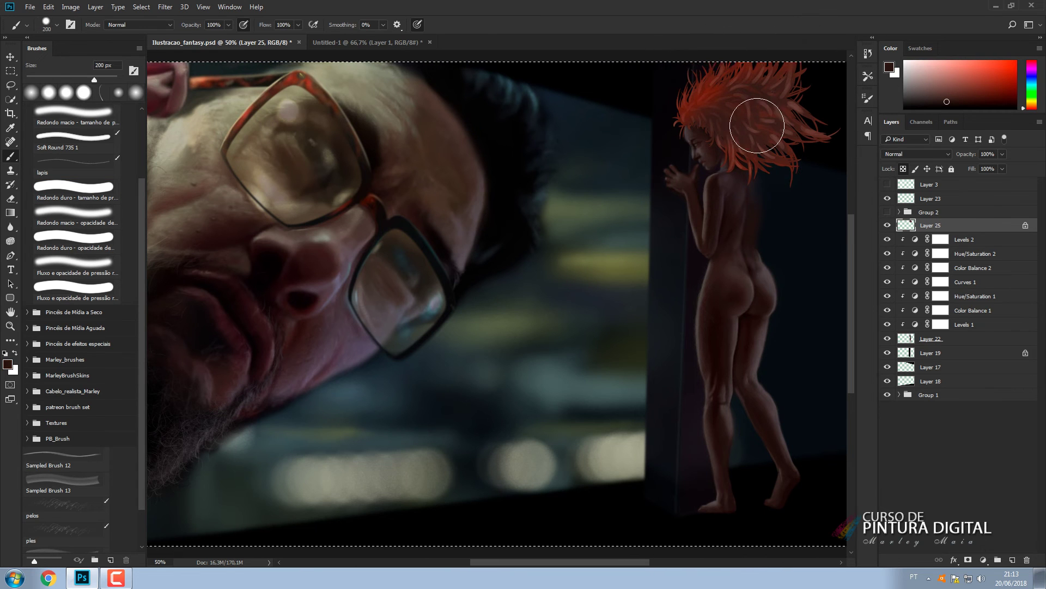
{"action": "left_click_drag", "start_coordinate": [686, 117], "coordinate": [674, 126]}
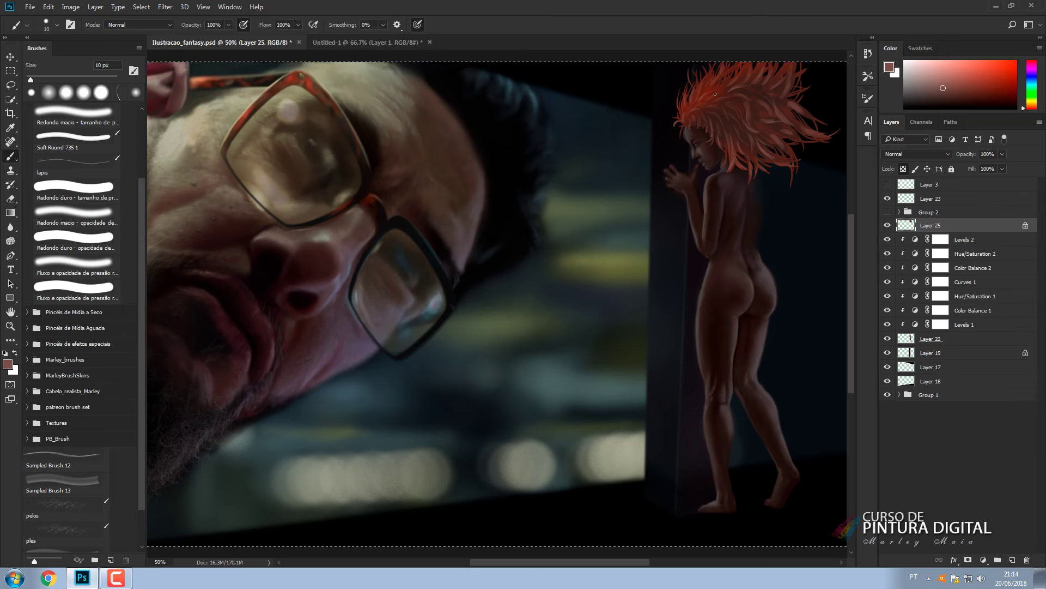
Paint fine dark strands between the locks of hair with a brush of about 10 px, using a color sampled from the hair.
{"action": "left_click", "coordinate": [694, 116], "text": "alt"}
{"action": "key", "text": "["}
{"action": "key", "text": "bracketright"}
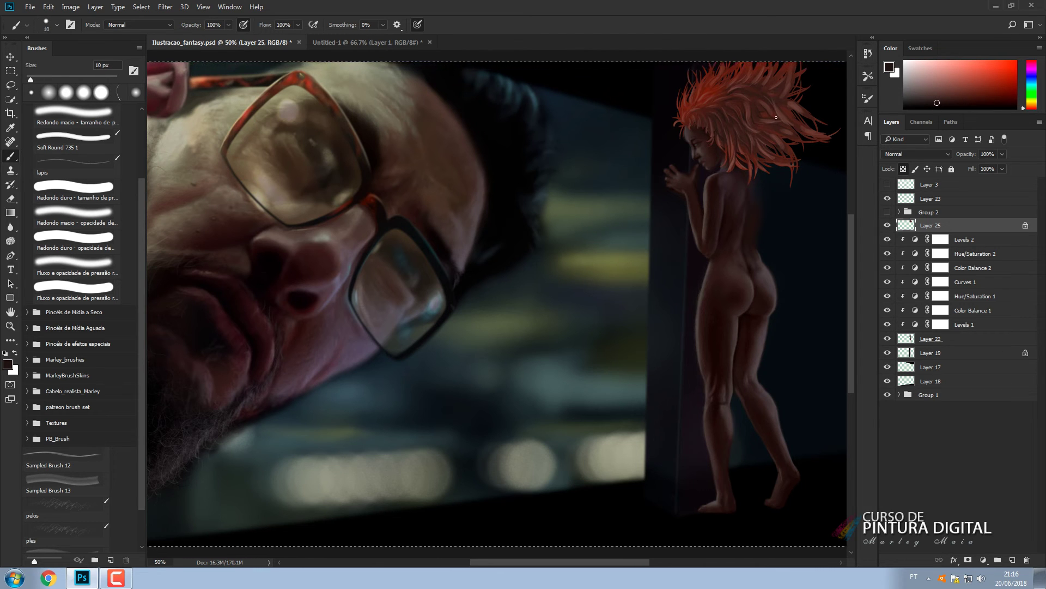
{"action": "key", "text": "bracketleft"}
{"action": "key", "text": "bracketright"}
{"action": "key", "text": "bracketright"}
{"action": "key", "text": "bracketleft"}
{"action": "key", "text": "bracketleft"}
{"action": "key", "text": "bracketright"}
{"action": "key", "text": "bracketright"}
Sample a red from the hair and paint fine highlight strands with a 15 px brush in Screen mode.
{"action": "left_click", "coordinate": [706, 90], "text": "alt"}
{"action": "key", "text": "alt+shift+s"}
{"action": "key", "text": "bracketleft"}
{"action": "key", "text": "bracketleft"}
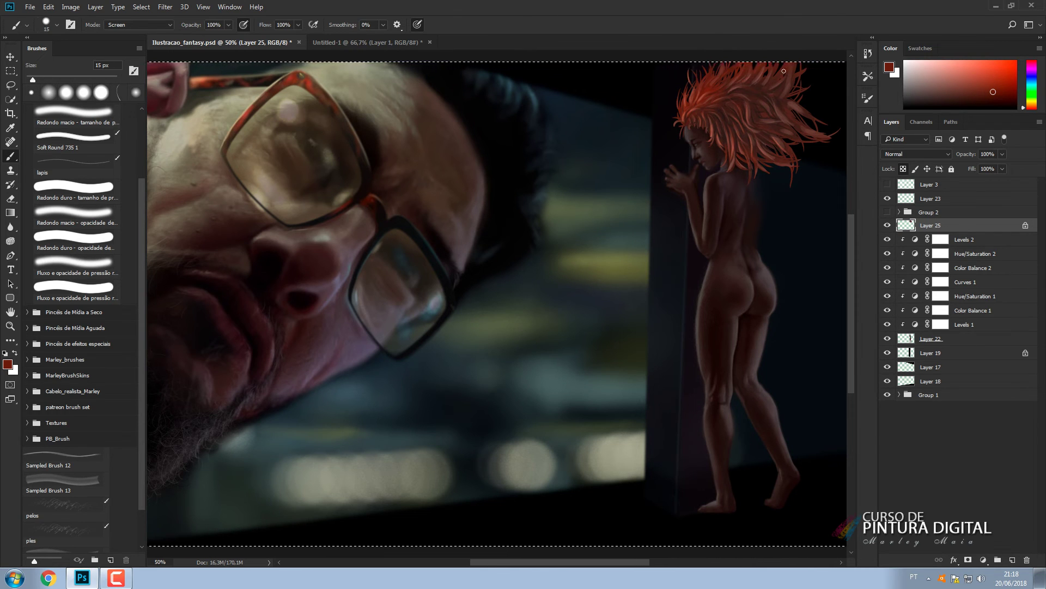
{"action": "left_click", "coordinate": [49, 92]}
{"action": "mouse_move", "coordinate": [691, 147]}
{"action": "left_mouse_down"}
{"action": "mouse_move", "coordinate": [709, 95]}
{"action": "mouse_move", "coordinate": [783, 171]}
{"action": "left_mouse_up"}
Switch the brush to Overlay mode and brighten the hair with a salmon color using an 800 px soft brush.
{"action": "left_click", "coordinate": [139, 25]}
{"action": "left_click", "coordinate": [123, 147]}
{"action": "left_click", "coordinate": [123, 146]}
{"action": "key", "text": "bracketright"}
{"action": "key", "text": "bracketright"}
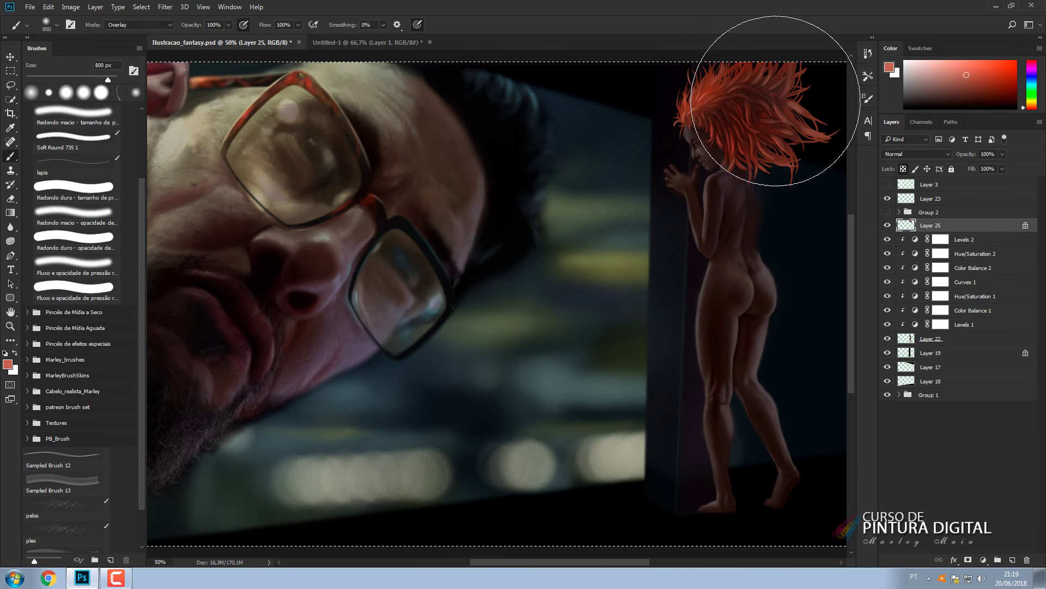
{"action": "mouse_move", "coordinate": [765, 105]}
{"action": "left_mouse_down"}
{"action": "mouse_move", "coordinate": [741, 117]}
{"action": "mouse_move", "coordinate": [836, 98]}
{"action": "left_mouse_up"}
Tint the hair with a light green and a light red in Overlay mode to vary its hues, and clear the selection.
{"action": "left_click", "coordinate": [941, 72]}
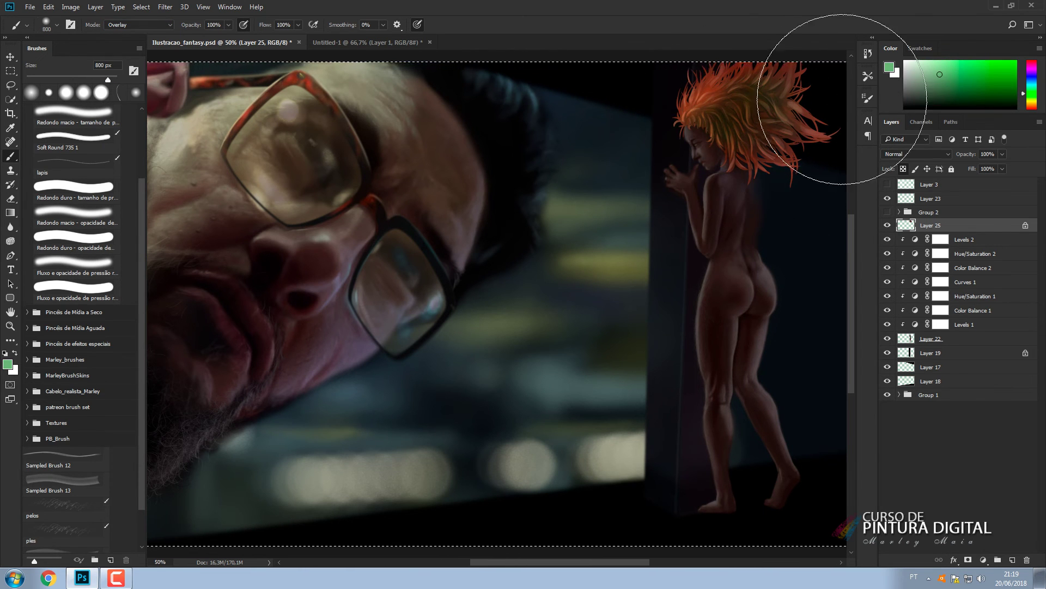
{"action": "left_click", "coordinate": [1031, 107]}
{"action": "left_click", "coordinate": [961, 66]}
{"action": "left_click_drag", "start_coordinate": [746, 144], "coordinate": [782, 177]}
{"action": "key", "text": "ctrl+d"}
Add a Curves adjustment clipped to Layer 25 and shape its RGB curve to change the hair's brightness.
{"action": "left_click", "coordinate": [983, 560]}
{"action": "left_click", "coordinate": [1007, 381]}
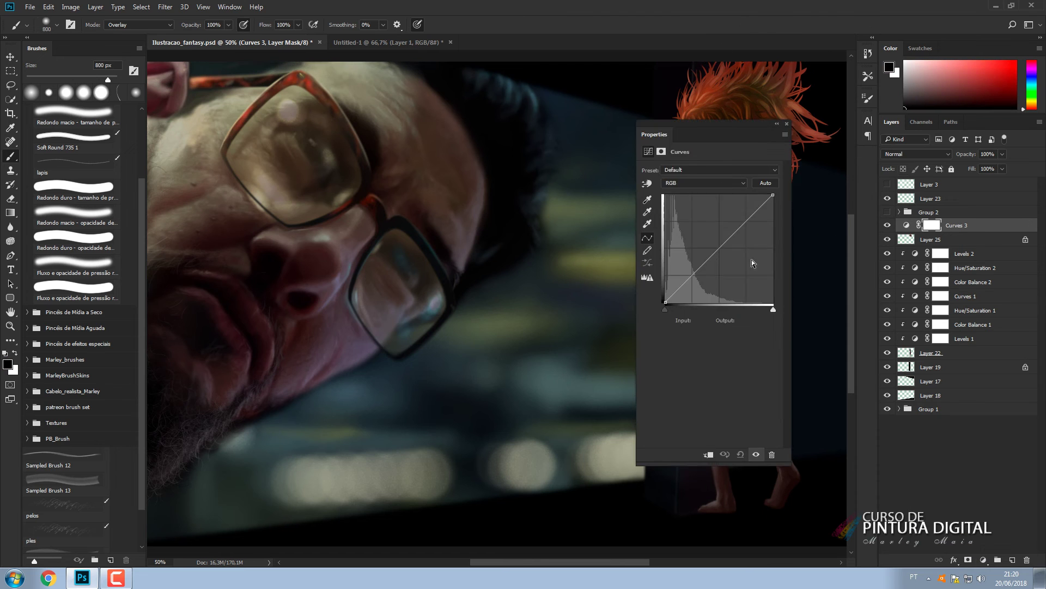
{"action": "left_click_drag", "start_coordinate": [724, 123], "coordinate": [465, 102]}
{"action": "left_click_drag", "start_coordinate": [458, 227], "coordinate": [479, 192]}
{"action": "left_click", "coordinate": [447, 432]}
{"action": "left_click_drag", "start_coordinate": [443, 240], "coordinate": [465, 231]}
{"action": "left_click_drag", "start_coordinate": [427, 264], "coordinate": [426, 258]}
Raise the red channel's highlights to output 203 at input 199 and lower its shadows in Curves 3.
{"action": "left_click", "coordinate": [441, 162]}
{"action": "left_click", "coordinate": [437, 177]}
{"action": "left_click_drag", "start_coordinate": [484, 199], "coordinate": [488, 195]}
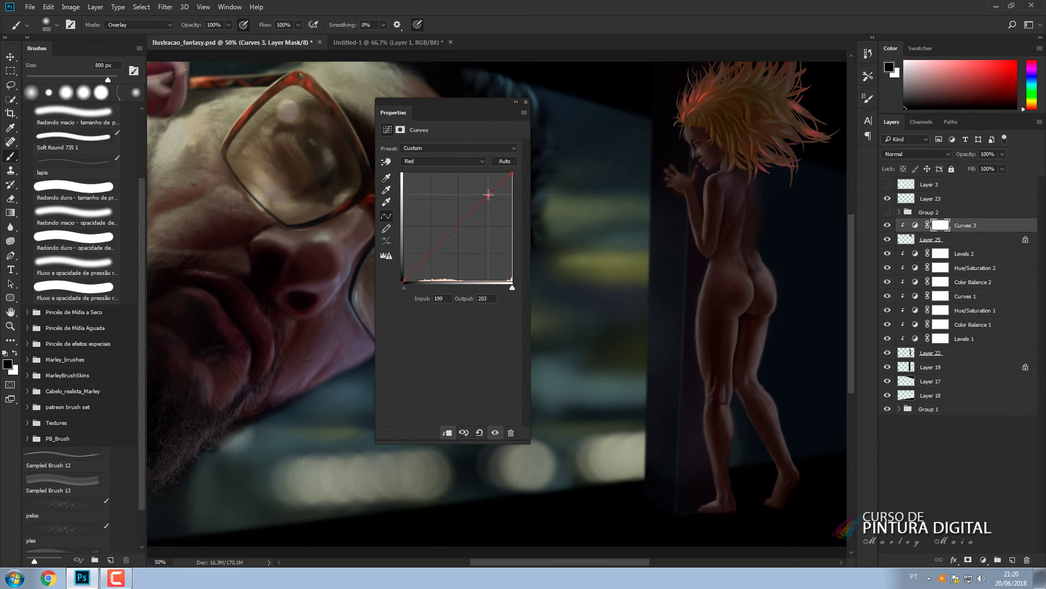
{"action": "left_click_drag", "start_coordinate": [442, 243], "coordinate": [442, 248]}
Lower the green channel's highlights and shadows slightly in Curves 3.
{"action": "left_click", "coordinate": [436, 162]}
{"action": "left_click", "coordinate": [430, 186]}
{"action": "left_click_drag", "start_coordinate": [485, 200], "coordinate": [484, 203]}
{"action": "left_click_drag", "start_coordinate": [438, 248], "coordinate": [438, 254]}
Raise the blue channel's highlights in Curves 3 and set its shadow point to input 79, output 82.
{"action": "left_click", "coordinate": [440, 162]}
{"action": "left_click", "coordinate": [430, 195]}
{"action": "left_click_drag", "start_coordinate": [487, 198], "coordinate": [493, 202]}
{"action": "left_click_drag", "start_coordinate": [435, 250], "coordinate": [437, 246]}
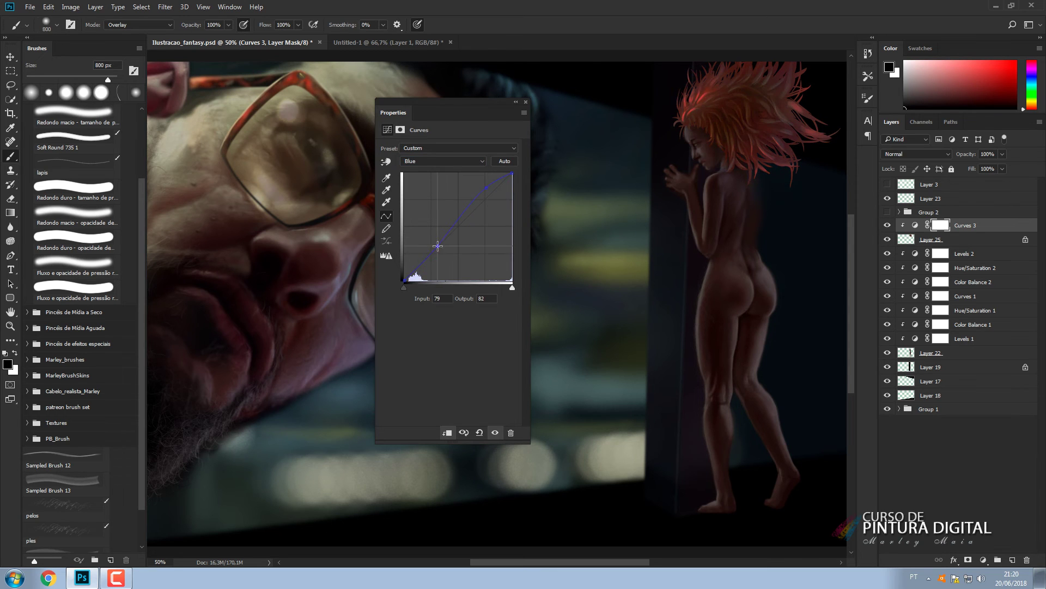
Merge Curves 3 into Layer 25, unlock its transparency, and smudge the hair tips at 59% strength with a 30 px brush.
{"action": "left_click", "coordinate": [526, 102]}
{"action": "right_click", "coordinate": [10, 227]}
{"action": "left_click", "coordinate": [32, 240]}
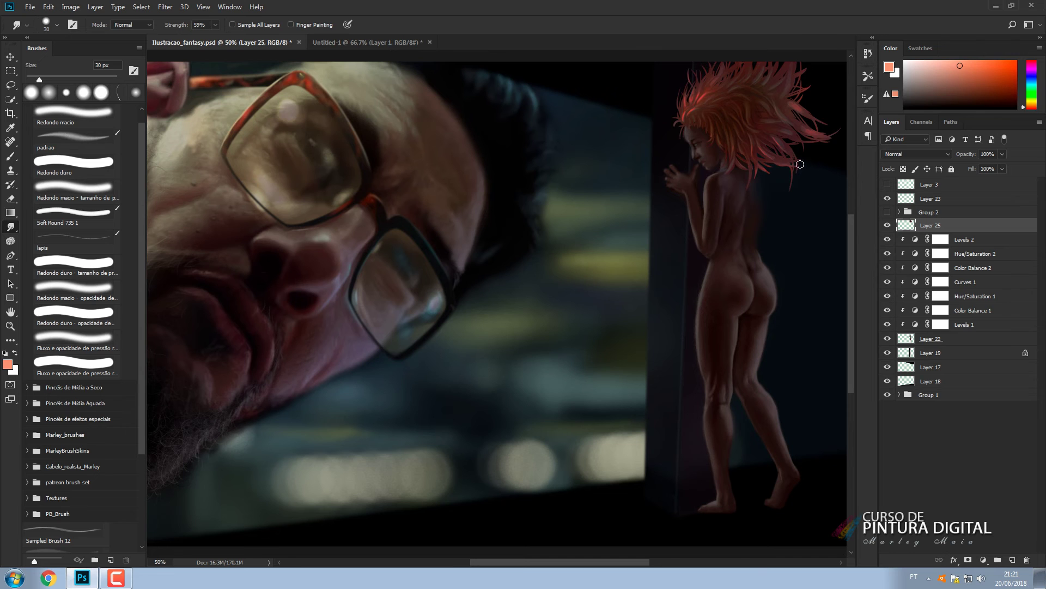
Soften the outer ends of the hair with the Smudge tool at 600 px and 7% strength.
{"action": "key", "text": "bracketright"}
{"action": "key", "text": "bracketright"}
{"action": "key", "text": "bracketright"}
{"action": "key", "text": "bracketright"}
{"action": "key", "text": "bracketright"}
{"action": "key", "text": "bracketright"}
{"action": "key", "text": "bracketright"}
{"action": "key", "text": "bracketright"}
{"action": "key", "text": "bracketright"}
{"action": "key", "text": "bracketright"}
{"action": "key", "text": "bracketright"}
{"action": "key", "text": "bracketright"}
{"action": "key", "text": "bracketright"}
{"action": "key", "text": "bracketright"}
{"action": "key", "text": "bracketright"}
{"action": "key", "text": "bracketright"}
{"action": "left_click_drag", "start_coordinate": [176, 25], "coordinate": [148, 35]}
{"action": "mouse_move", "coordinate": [786, 105]}
{"action": "left_mouse_down"}
{"action": "mouse_move", "coordinate": [713, 141]}
{"action": "mouse_move", "coordinate": [795, 146]}
{"action": "left_mouse_up"}
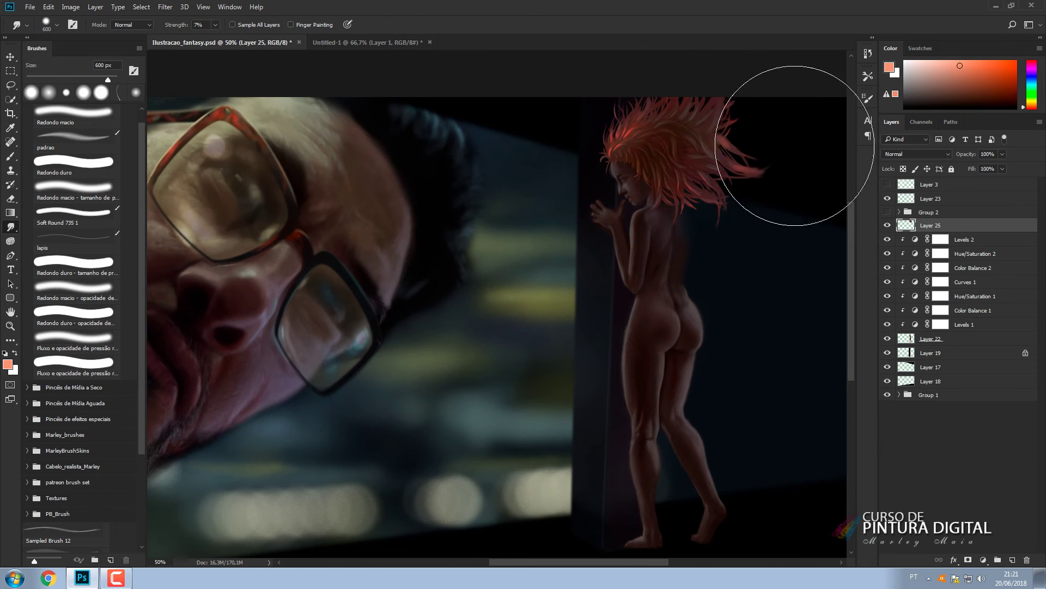
Smudge the outer hair strands at 22% strength with the brush sized to 90 px and 70 px.
{"action": "key", "text": "["}
{"action": "key", "text": "["}
{"action": "key", "text": "["}
{"action": "key", "text": "["}
{"action": "key", "text": "["}
{"action": "key", "text": "["}
{"action": "key", "text": "["}
{"action": "key", "text": "["}
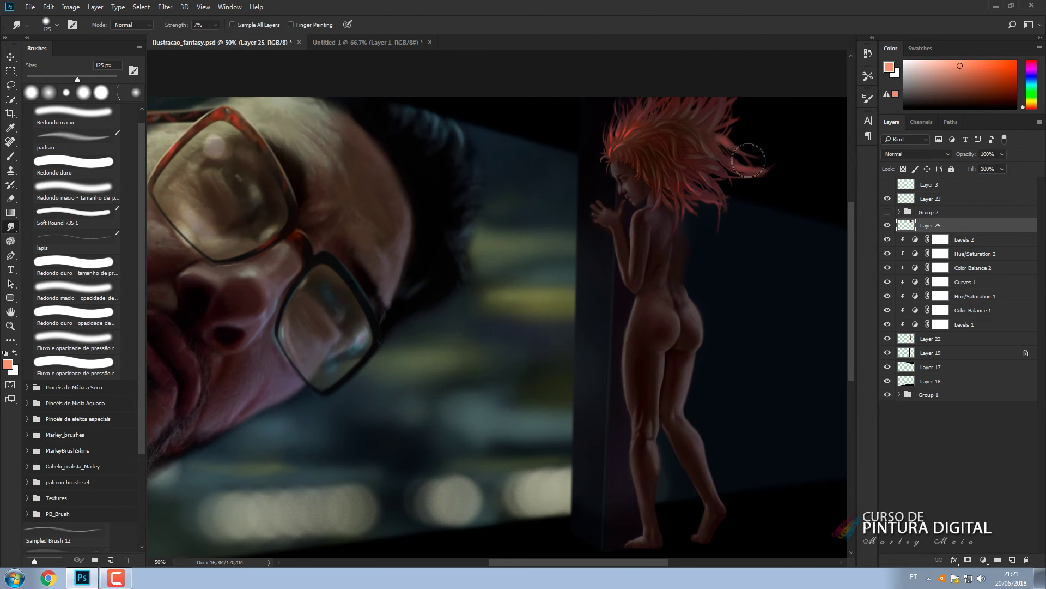
{"action": "key", "text": "["}
{"action": "key", "text": "["}
{"action": "key", "text": "2"}
{"action": "key", "text": "2"}
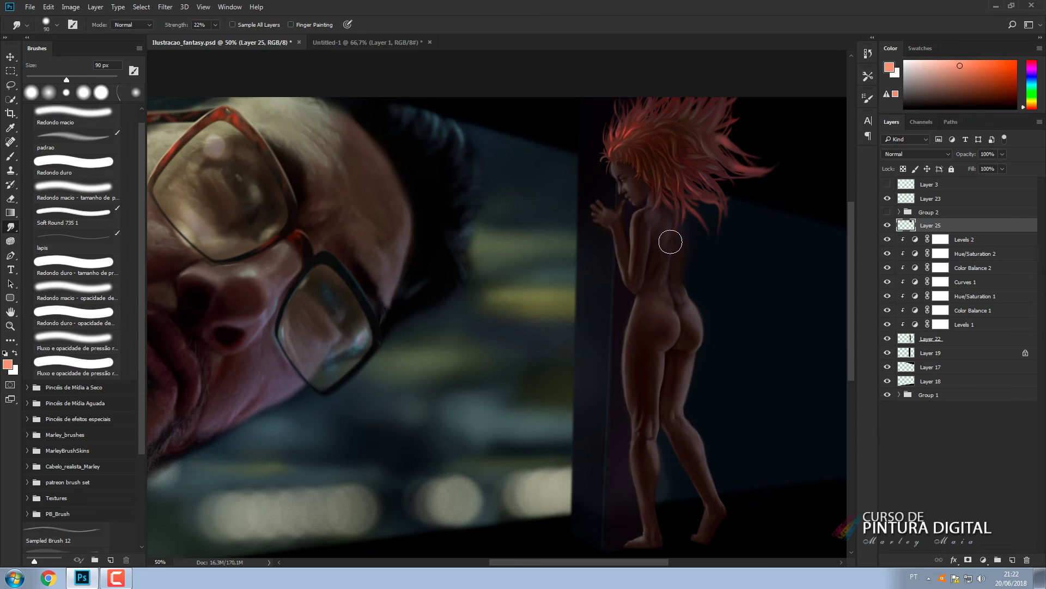
{"action": "key", "text": "["}
{"action": "key", "text": "["}
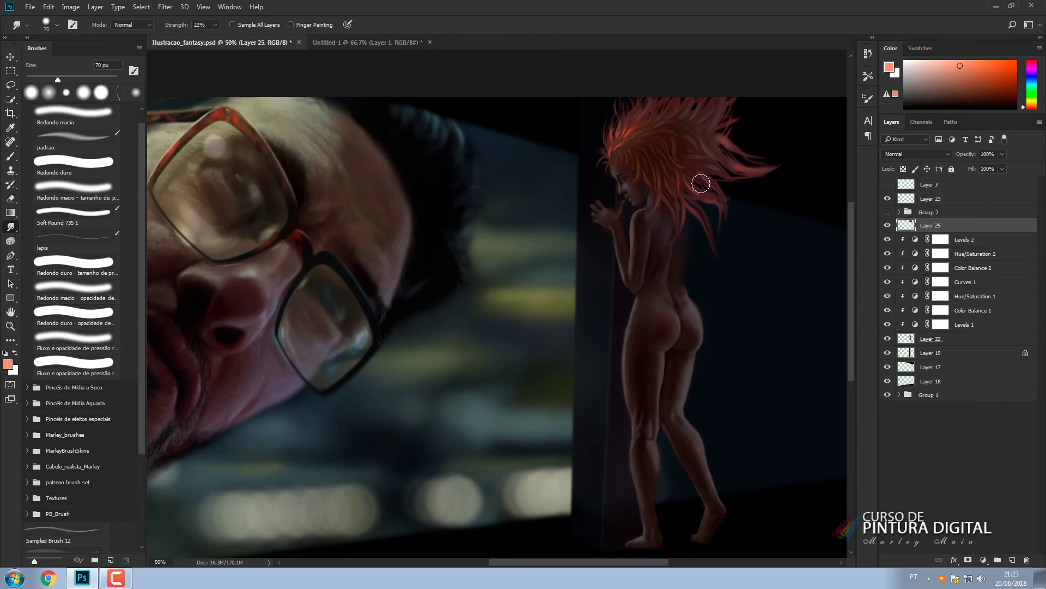
Paint fine loose strands over the hair on a new layer above Layer 25, using sampled red and the cabelo3 and Cabelo4 brushes in Normal mode.
{"action": "left_click_drag", "start_coordinate": [141, 282], "coordinate": [140, 338]}
{"action": "left_click", "coordinate": [28, 438]}
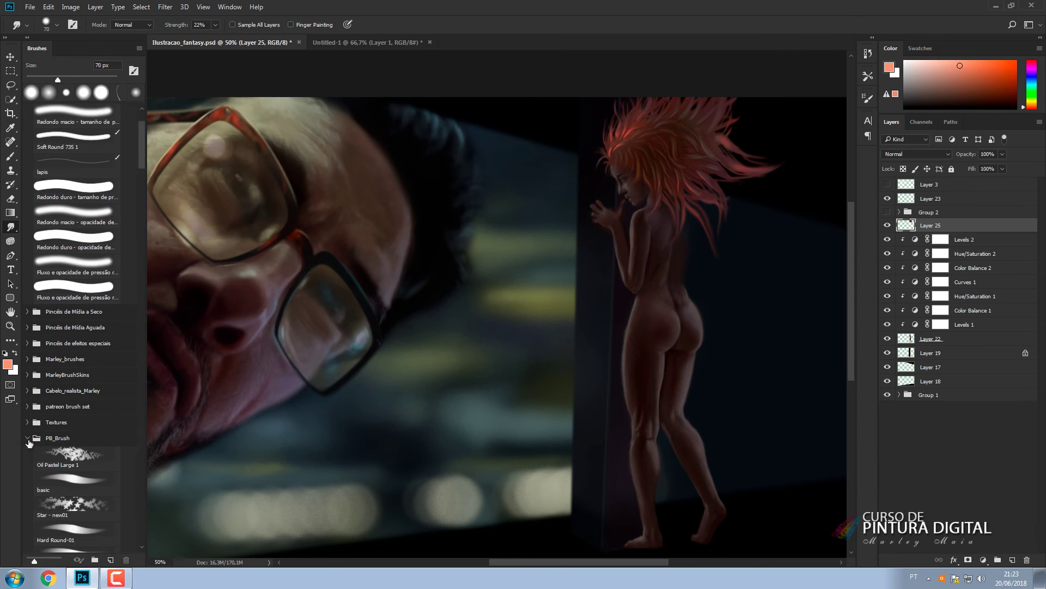
{"action": "left_click", "coordinate": [28, 439]}
{"action": "left_click", "coordinate": [27, 390]}
{"action": "scroll", "coordinate": [133, 376], "scroll_direction": "down", "scroll_amount": 6}
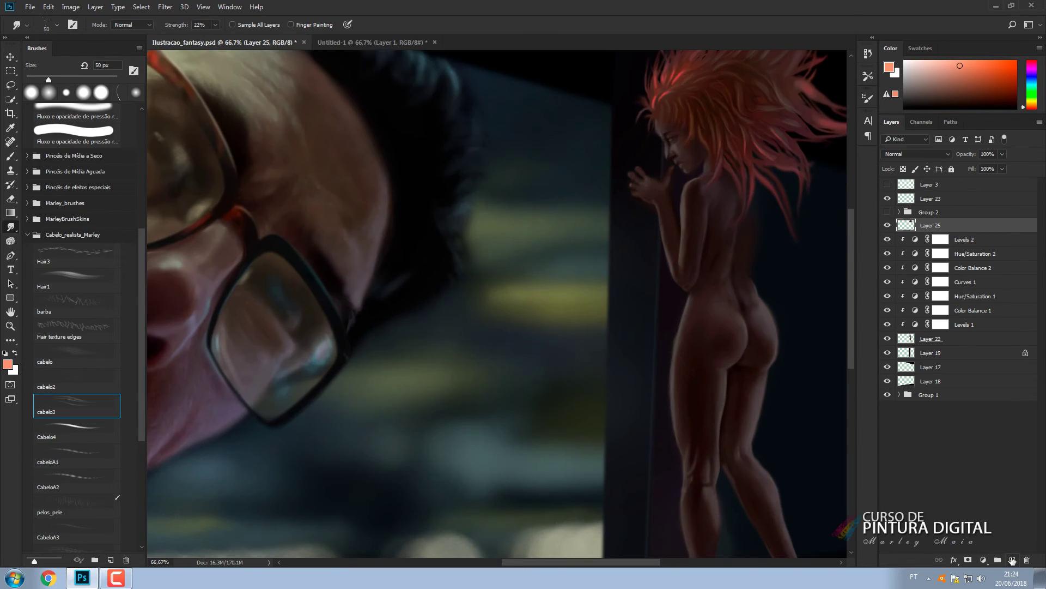
{"action": "key", "text": "b"}
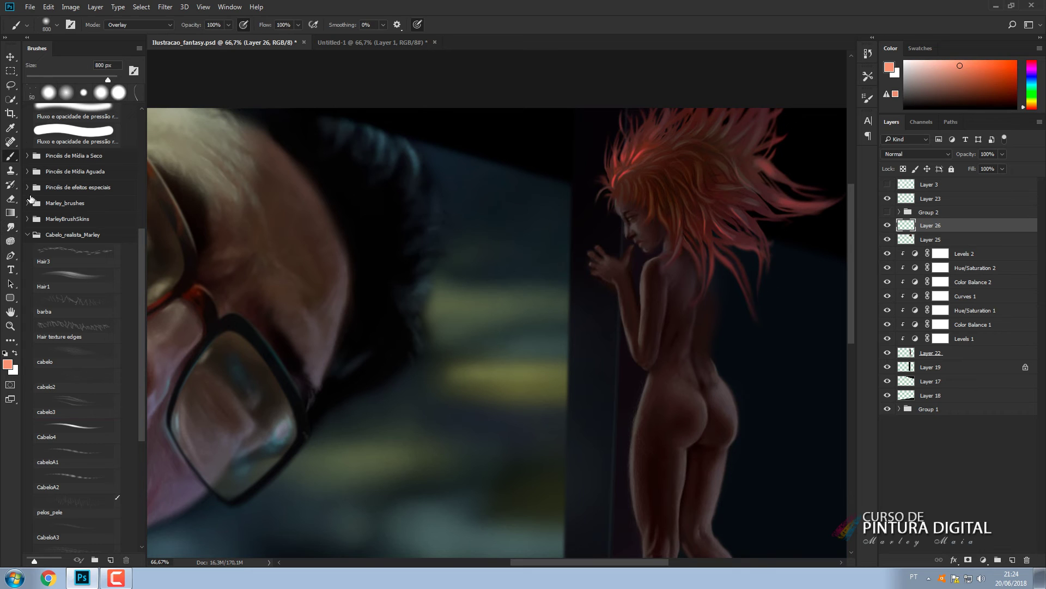
{"action": "left_click", "coordinate": [631, 157], "text": "alt"}
{"action": "left_click", "coordinate": [152, 24]}
{"action": "left_click", "coordinate": [131, 28]}
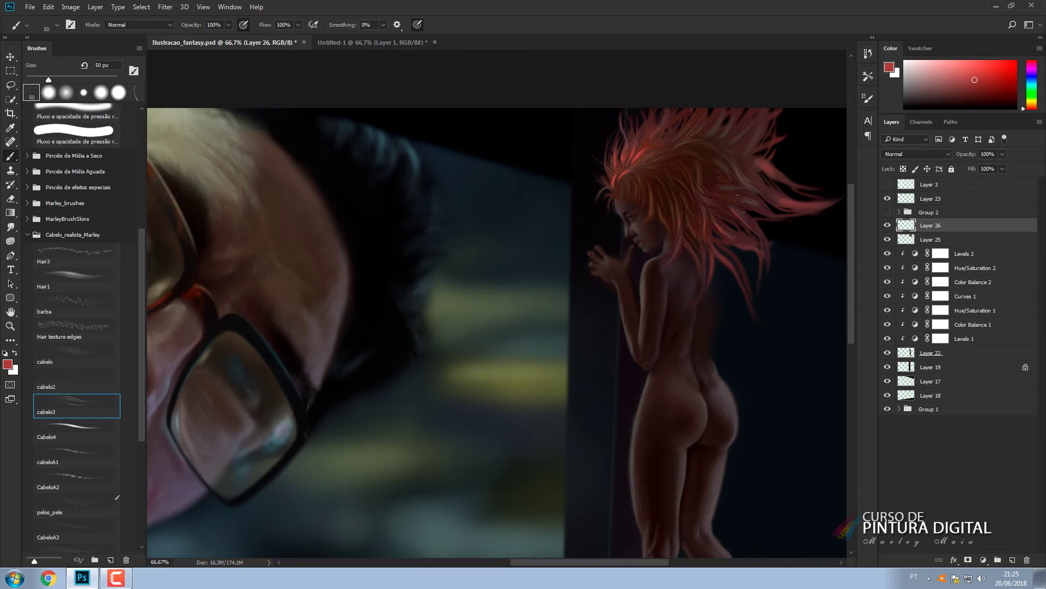
{"action": "key", "text": "period"}
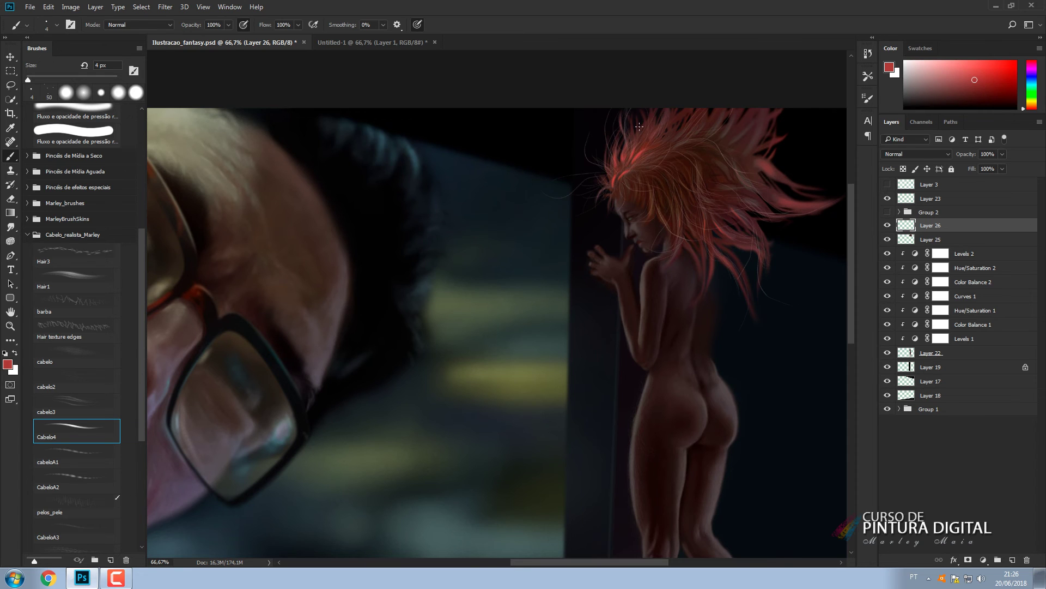
Add a Curves adjustment clipped to Layer 26 and darken its RGB midtones to input 140, output 115.
{"action": "left_click", "coordinate": [984, 560]}
{"action": "left_click", "coordinate": [998, 387]}
{"action": "left_click", "coordinate": [447, 433]}
Raise the green channel in the clipped Curves adjustment to input 187, output 202.
{"action": "left_click", "coordinate": [443, 161]}
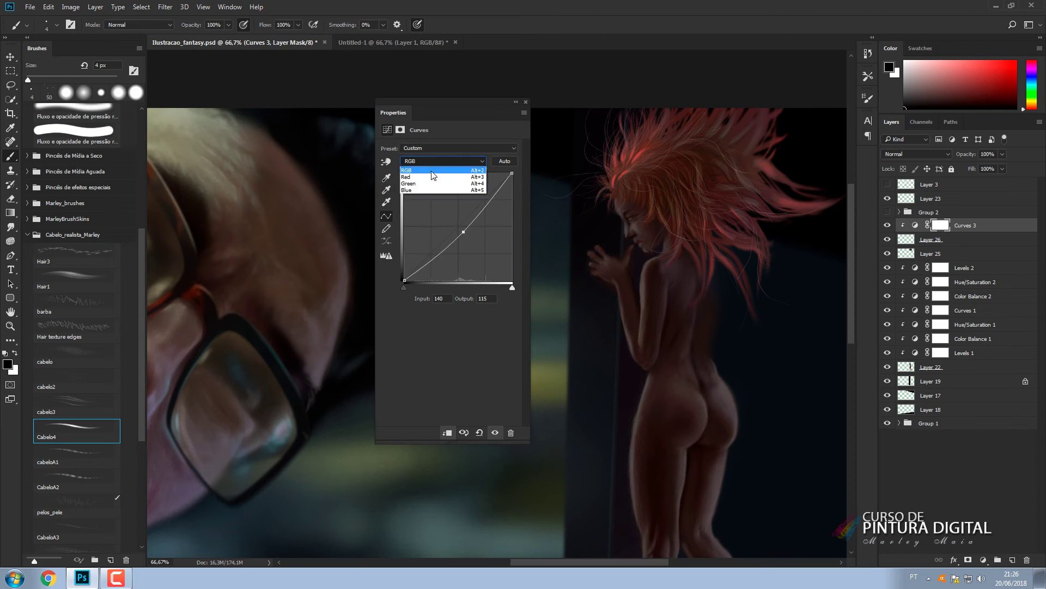
{"action": "left_click", "coordinate": [432, 177]}
{"action": "left_click", "coordinate": [443, 161]}
{"action": "left_click", "coordinate": [432, 190]}
{"action": "mouse_move", "coordinate": [485, 200]}
{"action": "left_mouse_down"}
{"action": "mouse_move", "coordinate": [490, 212]}
{"action": "mouse_move", "coordinate": [483, 195]}
{"action": "left_mouse_up"}
{"action": "left_click", "coordinate": [443, 161]}
{"action": "left_click", "coordinate": [432, 185]}
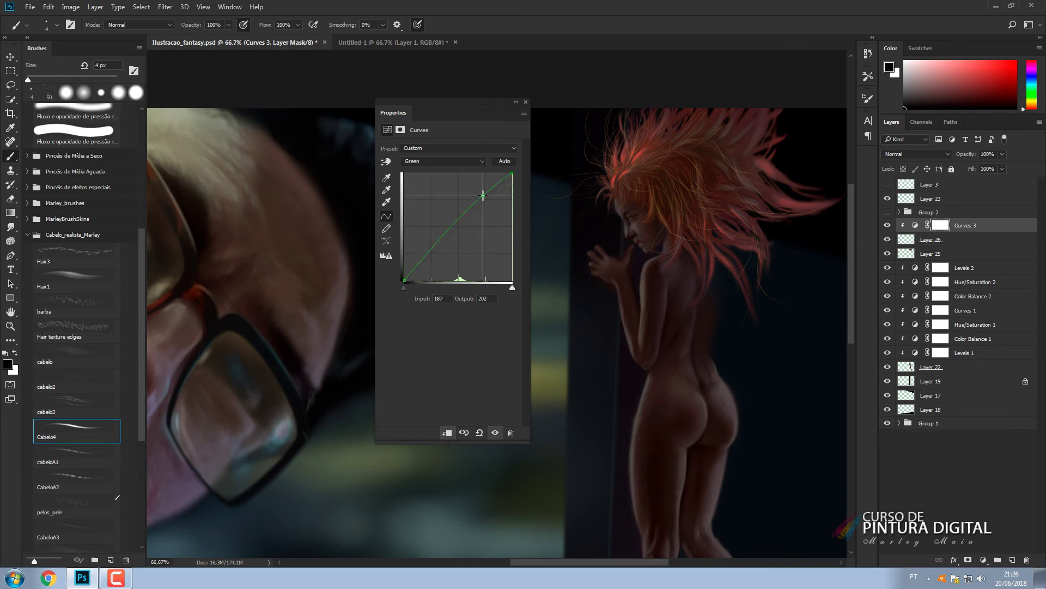
{"action": "left_click", "coordinate": [526, 102]}
Soften the loose hair strands on Layer 26 with the Blur tool at 400 px and 89% strength.
{"action": "right_click", "coordinate": [11, 227]}
{"action": "left_click", "coordinate": [44, 228]}
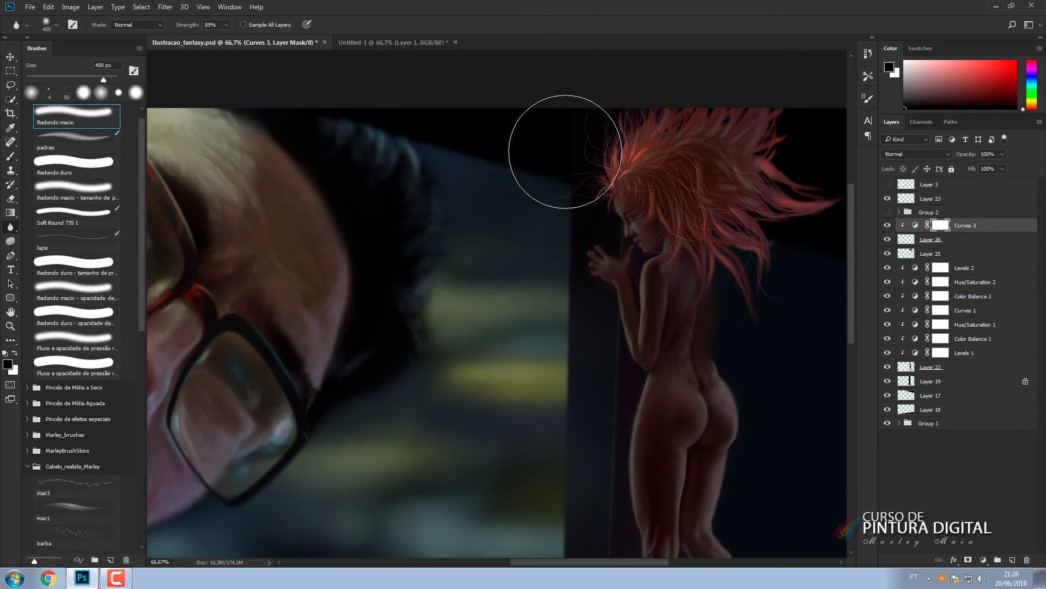
{"action": "left_click", "coordinate": [931, 239]}
{"action": "mouse_move", "coordinate": [748, 101]}
{"action": "left_mouse_down"}
{"action": "mouse_move", "coordinate": [665, 225]}
{"action": "mouse_move", "coordinate": [715, 100]}
{"action": "mouse_move", "coordinate": [794, 134]}
{"action": "left_mouse_up"}
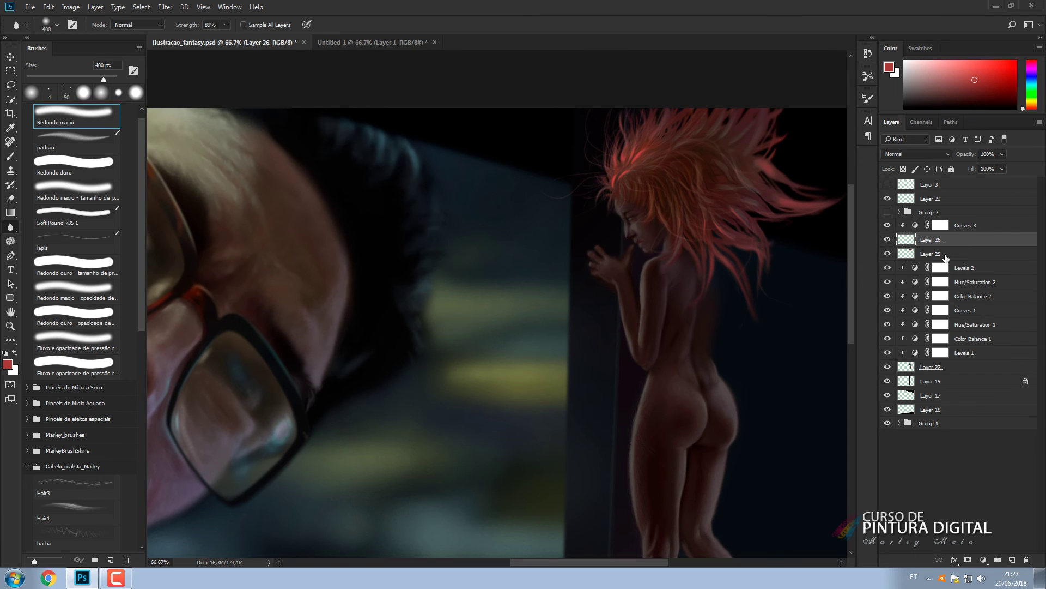
Merge Curves 3, Layer 26 and Layer 25 into one hair layer and duplicate it.
{"action": "left_click", "coordinate": [966, 225]}
{"action": "left_click", "coordinate": [944, 254], "text": "shift"}
{"action": "key", "text": "ctrl+e"}
{"action": "key", "text": "ctrl+j"}
Reapply the last filter to the duplicated hair layer and set its blend mode to Overlay.
{"action": "left_click", "coordinate": [167, 9]}
{"action": "left_click", "coordinate": [180, 18]}
{"action": "left_click", "coordinate": [908, 154]}
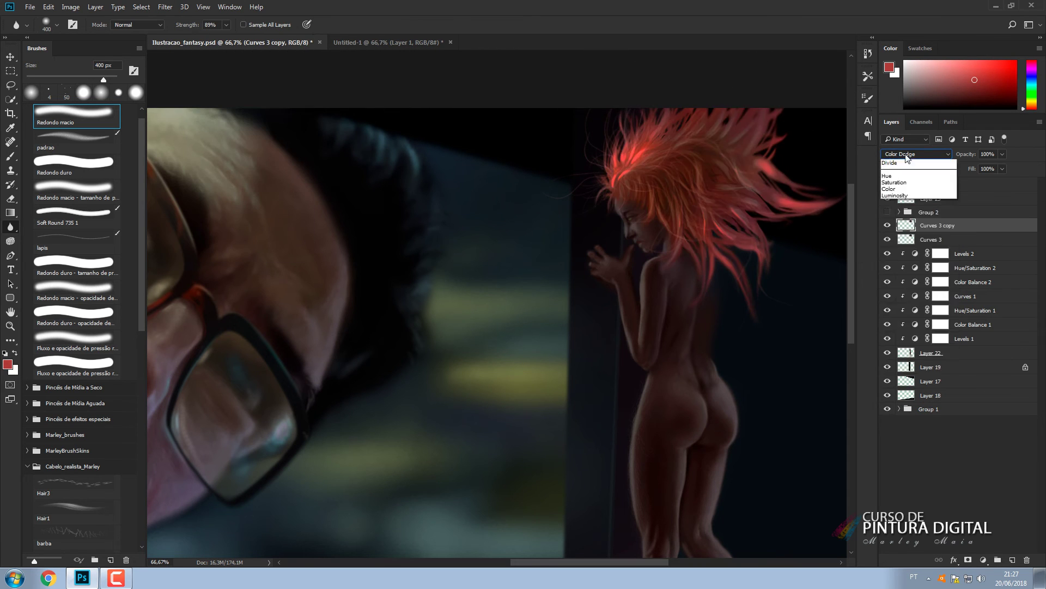
{"action": "left_click", "coordinate": [891, 170]}
Brighten the green channel's midtones of the Curves 3 copy to 1,26 with Levels.
{"action": "key", "text": "ctrl+l"}
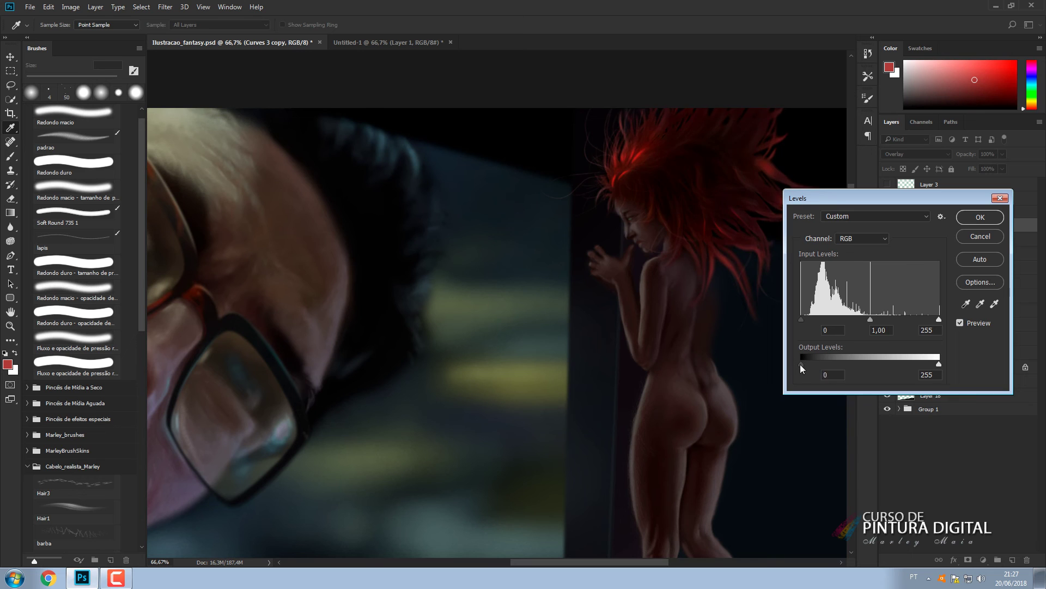
{"action": "left_click", "coordinate": [862, 239]}
{"action": "left_click", "coordinate": [855, 273]}
{"action": "left_click", "coordinate": [863, 238]}
{"action": "left_click", "coordinate": [855, 265]}
{"action": "left_click_drag", "start_coordinate": [871, 319], "coordinate": [859, 320]}
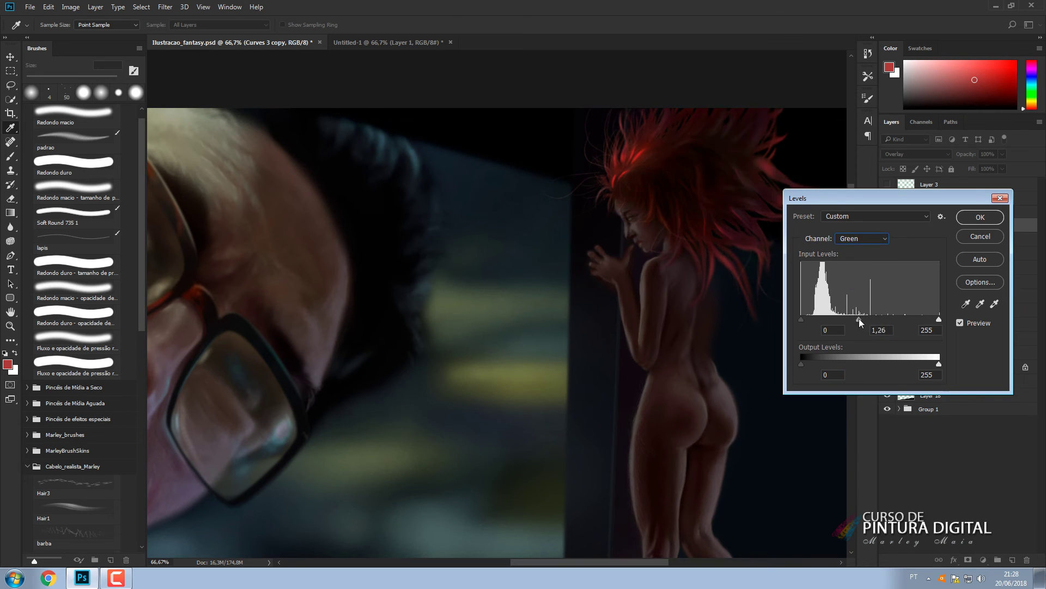
{"action": "left_click", "coordinate": [978, 218]}
Show the lightning in Group 2 and add a new layer filled with white above it.
{"action": "key", "text": "ctrl+minus"}
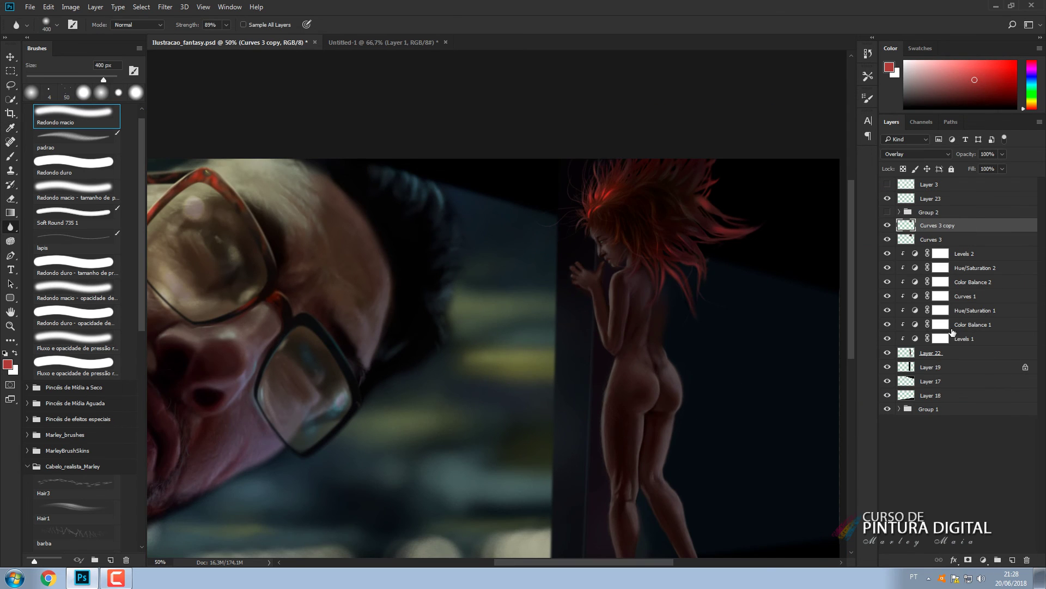
{"action": "left_click", "coordinate": [888, 212]}
{"action": "key", "text": "ctrl+minus"}
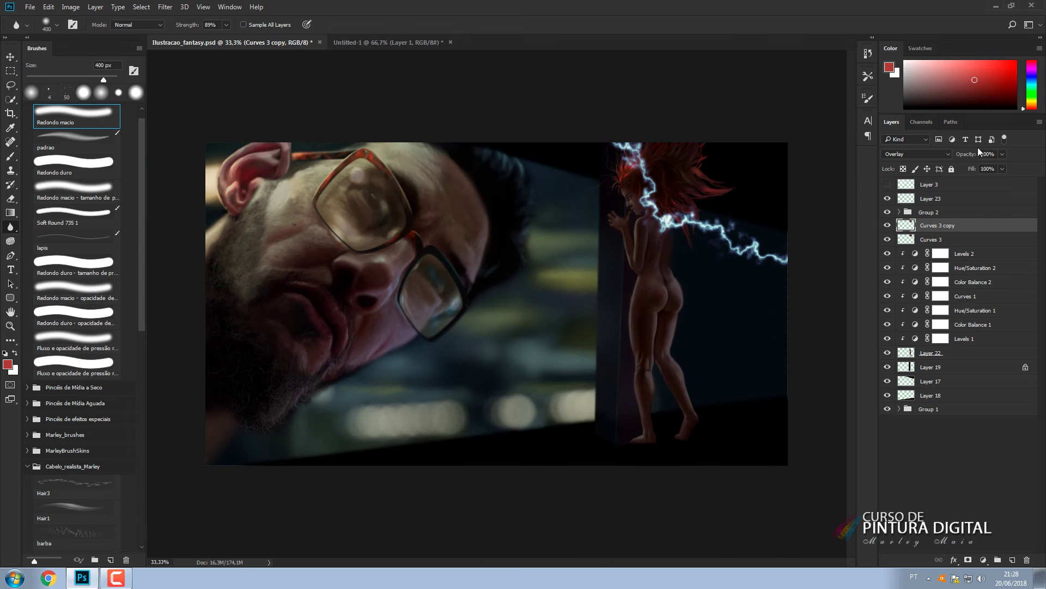
{"action": "key", "text": "ctrl+shift+alt+n"}
{"action": "key", "text": "ctrl+BackSpace"}
Paint the upper part of the white layer black with the soft Redondo macio brush, enlarging it to 2200 px.
{"action": "key", "text": "b"}
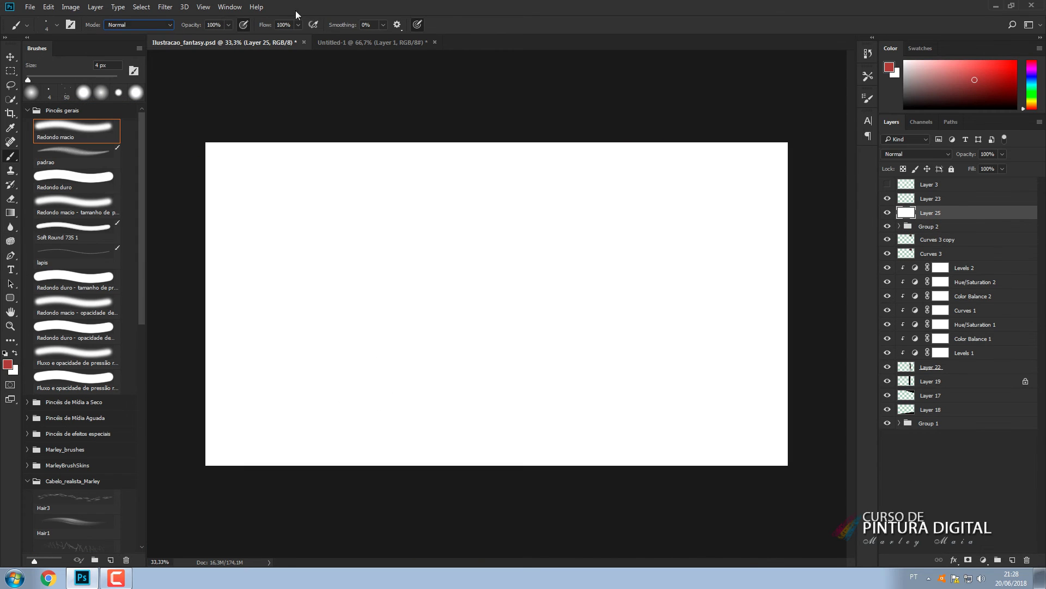
{"action": "left_click", "coordinate": [243, 24]}
{"action": "key", "text": "bracketright"}
{"action": "key", "text": "bracketright"}
{"action": "key", "text": "bracketright"}
{"action": "key", "text": "bracketright"}
{"action": "key", "text": "bracketright"}
{"action": "key", "text": "bracketright"}
{"action": "key", "text": "bracketright"}
{"action": "key", "text": "bracketright"}
{"action": "key", "text": "bracketright"}
{"action": "key", "text": "bracketright"}
{"action": "key", "text": "bracketright"}
{"action": "key", "text": "bracketright"}
{"action": "key", "text": "bracketright"}
{"action": "key", "text": "bracketright"}
{"action": "key", "text": "bracketright"}
{"action": "key", "text": "bracketright"}
{"action": "key", "text": "bracketright"}
{"action": "key", "text": "bracketright"}
{"action": "key", "text": "bracketright"}
{"action": "key", "text": "bracketright"}
{"action": "mouse_move", "coordinate": [209, 151]}
{"action": "left_mouse_down"}
{"action": "mouse_move", "coordinate": [249, 182]}
{"action": "mouse_move", "coordinate": [491, 201]}
{"action": "mouse_move", "coordinate": [673, 169]}
{"action": "mouse_move", "coordinate": [727, 187]}
{"action": "mouse_move", "coordinate": [449, 199]}
{"action": "mouse_move", "coordinate": [268, 257]}
{"action": "mouse_move", "coordinate": [649, 292]}
{"action": "left_mouse_up"}
{"action": "key", "text": "bracketright"}
{"action": "key", "text": "bracketright"}
{"action": "key", "text": "bracketright"}
{"action": "key", "text": "bracketright"}
{"action": "key", "text": "bracketright"}
{"action": "key", "text": "bracketright"}
{"action": "key", "text": "bracketright"}
{"action": "key", "text": "bracketright"}
{"action": "key", "text": "bracketright"}
{"action": "key", "text": "bracketright"}
{"action": "key", "text": "bracketright"}
{"action": "key", "text": "bracketright"}
{"action": "key", "text": "bracketright"}
{"action": "key", "text": "bracketright"}
{"action": "key", "text": "bracketright"}
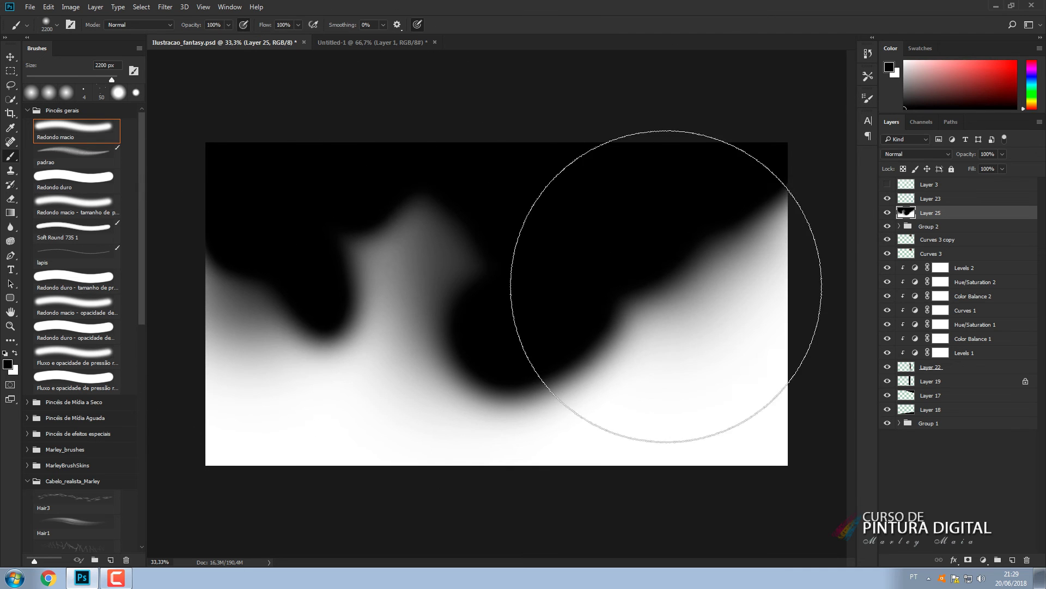
Try to form a lightning shape on Layer 25 with Difference Clouds and Levels.
{"action": "left_click", "coordinate": [165, 7]}
{"action": "mouse_move", "coordinate": [213, 179]}
{"action": "left_click", "coordinate": [118, 226]}
{"action": "key", "text": "ctrl+l"}
{"action": "left_click_drag", "start_coordinate": [940, 320], "coordinate": [862, 321]}
{"action": "left_click_drag", "start_coordinate": [832, 320], "coordinate": [808, 318]}
{"action": "left_click", "coordinate": [973, 237]}
Repaint Layer 25 with white across the lower half and black across the upper half, using the 2200 px soft brush.
{"action": "mouse_move", "coordinate": [550, 202]}
{"action": "left_mouse_down"}
{"action": "mouse_move", "coordinate": [349, 188]}
{"action": "mouse_move", "coordinate": [591, 193]}
{"action": "mouse_move", "coordinate": [339, 204]}
{"action": "left_mouse_up"}
{"action": "key", "text": "x"}
{"action": "mouse_move", "coordinate": [261, 359]}
{"action": "left_mouse_down"}
{"action": "mouse_move", "coordinate": [274, 398]}
{"action": "mouse_move", "coordinate": [531, 300]}
{"action": "left_mouse_up"}
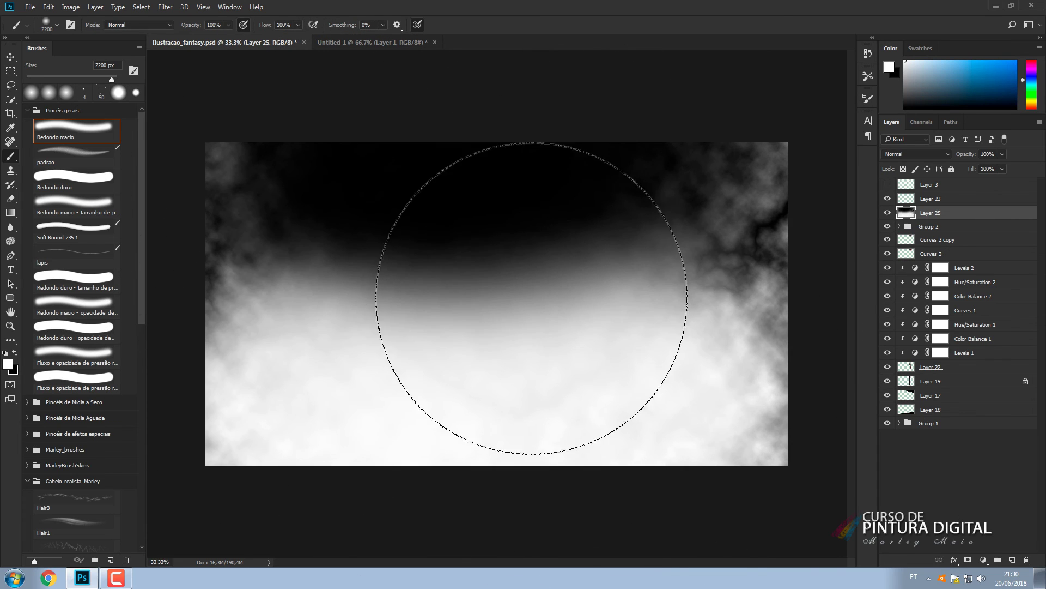
{"action": "key", "text": "x"}
{"action": "mouse_move", "coordinate": [384, 224]}
{"action": "left_mouse_down"}
{"action": "mouse_move", "coordinate": [233, 192]}
{"action": "mouse_move", "coordinate": [712, 128]}
{"action": "left_mouse_up"}
Render Difference Clouds on Layer 25 and lower the Levels white point far enough to leave a thin dark bolt on white.
{"action": "left_click", "coordinate": [165, 6]}
{"action": "left_click", "coordinate": [185, 15]}
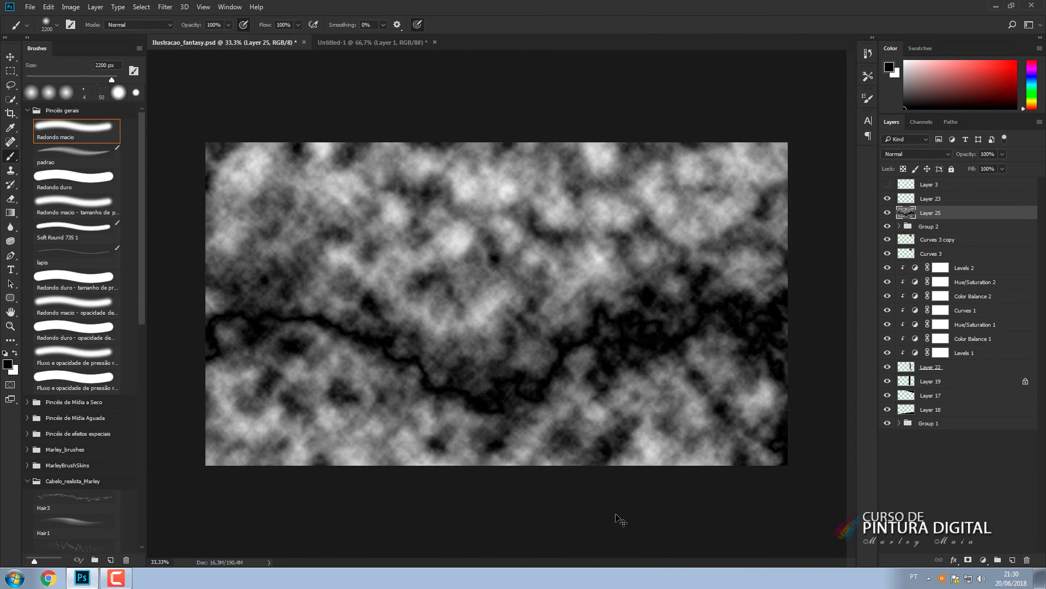
{"action": "key", "text": "ctrl+l"}
{"action": "left_click_drag", "start_coordinate": [939, 319], "coordinate": [807, 318]}
{"action": "left_click", "coordinate": [969, 220]}
Paint out the stray specks and fade the bolt's ends in white, shrinking the soft brush to 400 px.
{"action": "key", "text": "x"}
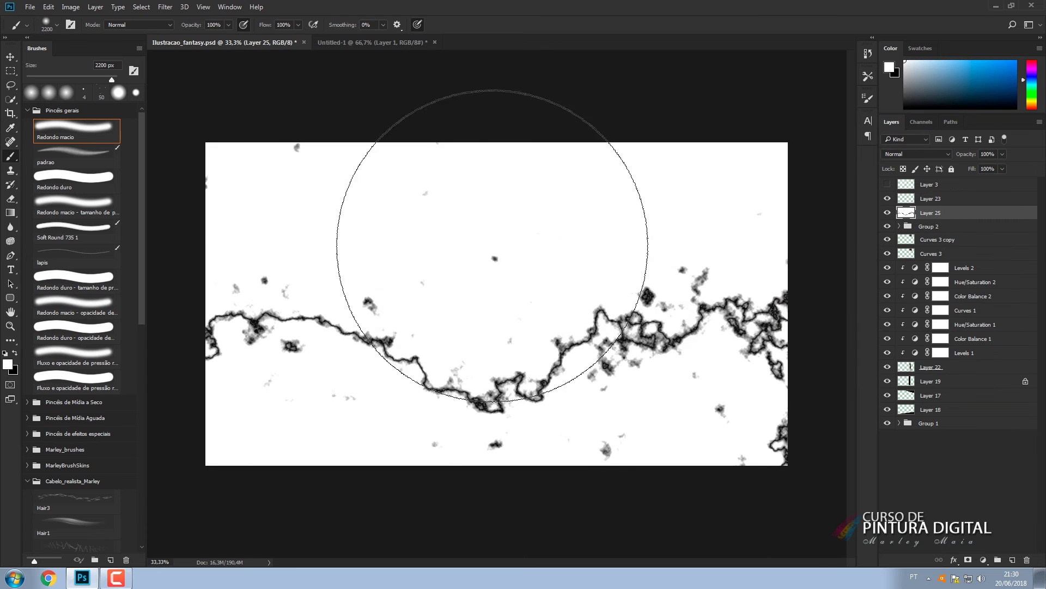
{"action": "key", "text": "bracketleft"}
{"action": "key", "text": "bracketleft"}
{"action": "key", "text": "bracketleft"}
{"action": "key", "text": "bracketleft"}
{"action": "key", "text": "bracketleft"}
{"action": "key", "text": "bracketleft"}
{"action": "key", "text": "bracketleft"}
{"action": "key", "text": "bracketleft"}
{"action": "key", "text": "bracketleft"}
{"action": "key", "text": "bracketleft"}
{"action": "mouse_move", "coordinate": [203, 340]}
{"action": "left_mouse_down"}
{"action": "mouse_move", "coordinate": [197, 365]}
{"action": "mouse_move", "coordinate": [200, 348]}
{"action": "left_mouse_up"}
{"action": "mouse_move", "coordinate": [327, 174]}
{"action": "left_mouse_down"}
{"action": "mouse_move", "coordinate": [564, 213]}
{"action": "mouse_move", "coordinate": [780, 391]}
{"action": "mouse_move", "coordinate": [790, 419]}
{"action": "left_mouse_up"}
{"action": "key", "text": "bracketleft"}
{"action": "key", "text": "bracketleft"}
{"action": "key", "text": "bracketleft"}
{"action": "key", "text": "bracketleft"}
{"action": "mouse_move", "coordinate": [809, 281]}
{"action": "left_mouse_down"}
{"action": "mouse_move", "coordinate": [656, 267]}
{"action": "mouse_move", "coordinate": [665, 264]}
{"action": "left_mouse_up"}
{"action": "key", "text": "bracketleft"}
{"action": "key", "text": "bracketleft"}
{"action": "key", "text": "bracketleft"}
{"action": "key", "text": "bracketleft"}
{"action": "mouse_move", "coordinate": [600, 397]}
{"action": "left_mouse_down"}
{"action": "mouse_move", "coordinate": [514, 445]}
{"action": "mouse_move", "coordinate": [378, 299]}
{"action": "left_mouse_up"}
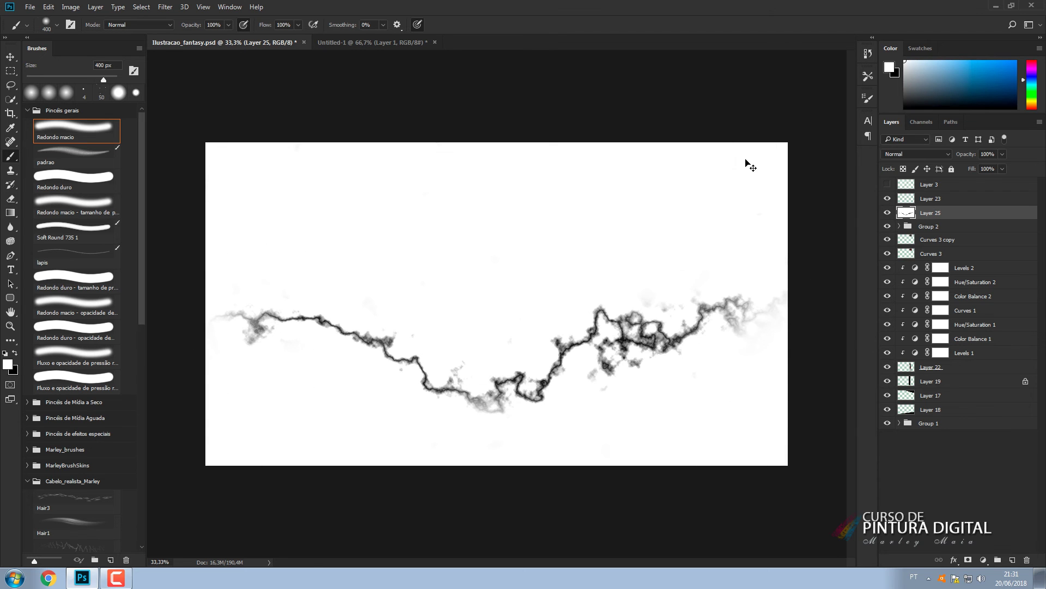
Invert Layer 25, mask it to the bolt shape, and clip a copy of Curves 2 to it.
{"action": "key", "text": "ctrl+i"}
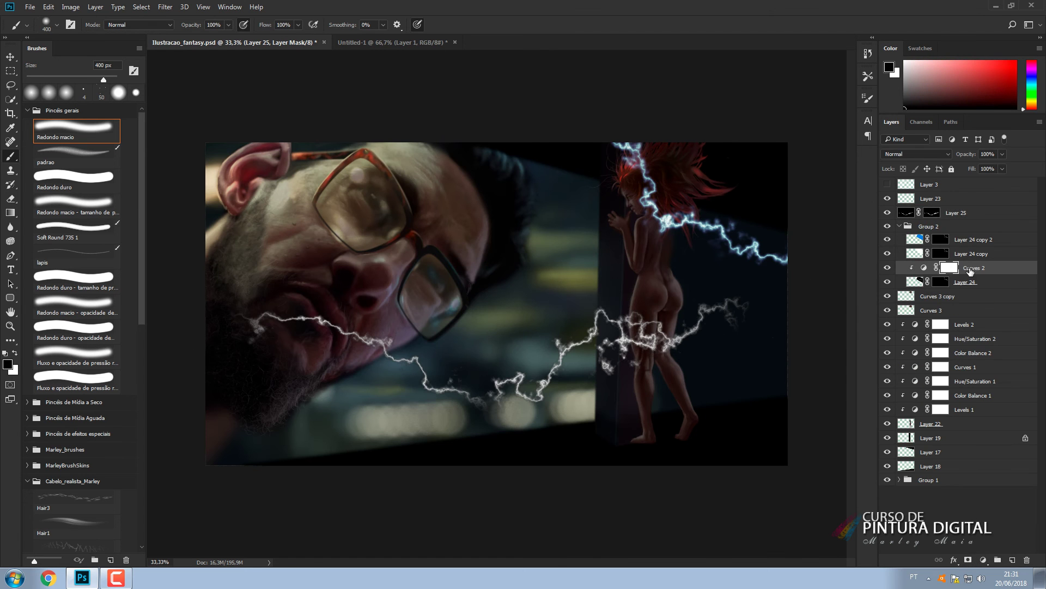
{"action": "left_click_drag", "start_coordinate": [971, 270], "coordinate": [956, 206]}
{"action": "left_click", "coordinate": [959, 220], "text": "alt"}
Duplicate the masked bolt layer and soften the upper one, Layer 25, with a Gaussian Blur.
{"action": "left_click", "coordinate": [906, 227]}
{"action": "key", "text": "ctrl+j"}
{"action": "left_click", "coordinate": [166, 7]}
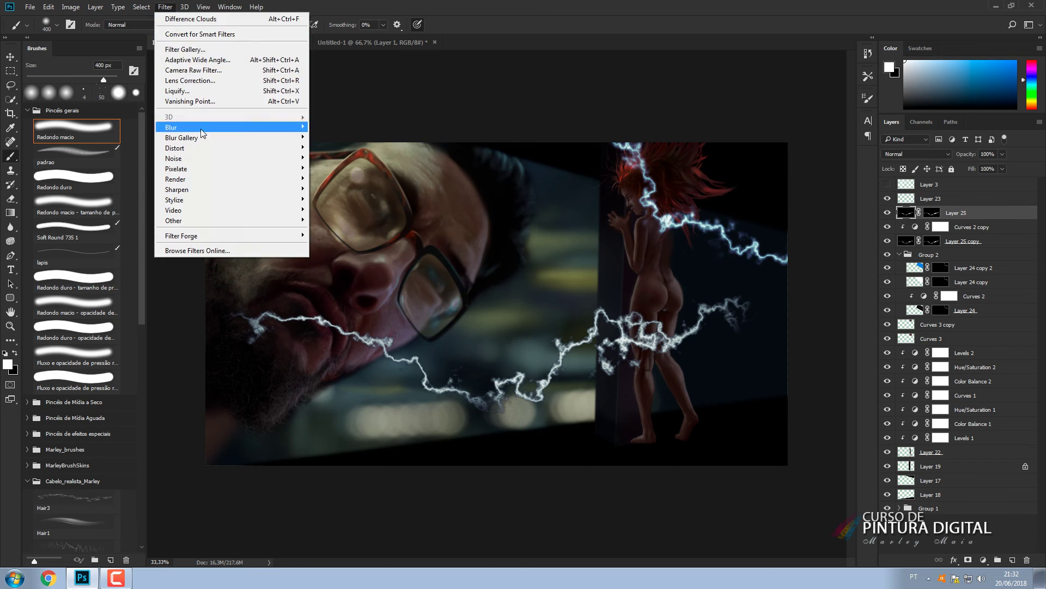
{"action": "left_click", "coordinate": [340, 169]}
{"action": "left_click_drag", "start_coordinate": [790, 341], "coordinate": [785, 341]}
{"action": "left_click", "coordinate": [885, 194]}
Colorize Layer 25 a light, saturated blue with Hue/Saturation to give the bolt an electric glow.
{"action": "key", "text": "ctrl+l"}
{"action": "left_click", "coordinate": [985, 216]}
{"action": "key", "text": "ctrl+u"}
{"action": "left_click", "coordinate": [972, 290]}
{"action": "left_click_drag", "start_coordinate": [868, 284], "coordinate": [898, 284]}
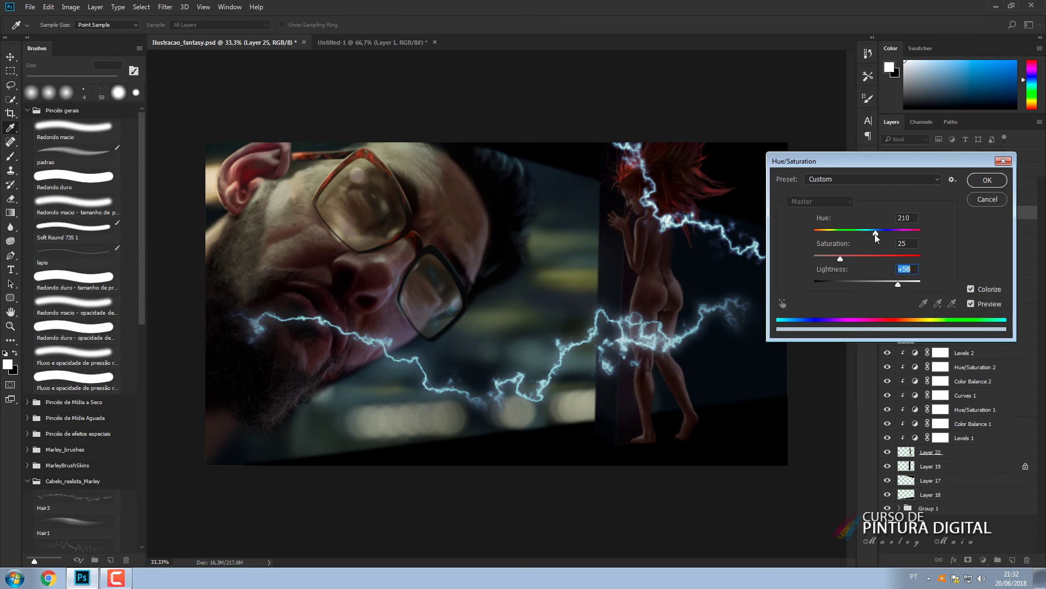
{"action": "left_click_drag", "start_coordinate": [876, 234], "coordinate": [878, 233]}
{"action": "left_click_drag", "start_coordinate": [898, 284], "coordinate": [920, 284]}
{"action": "left_click_drag", "start_coordinate": [840, 258], "coordinate": [872, 259]}
{"action": "left_click_drag", "start_coordinate": [919, 285], "coordinate": [882, 288]}
{"action": "key", "text": "Return"}
{"action": "key", "text": "v"}
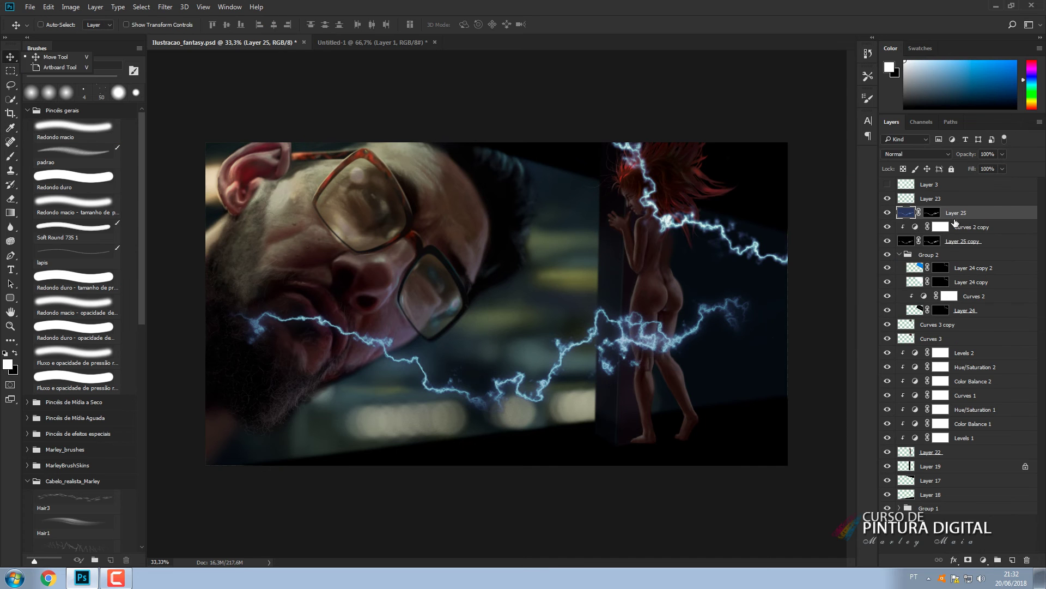
Group the second lightning bolt's layers and scale the group down over the woman.
{"action": "left_click", "coordinate": [963, 241], "text": "shift"}
{"action": "key", "text": "ctrl+g"}
{"action": "key", "text": "ctrl+t"}
{"action": "key", "text": "ctrl+minus"}
{"action": "key", "text": "ctrl+minus"}
{"action": "key", "text": "ctrl+minus"}
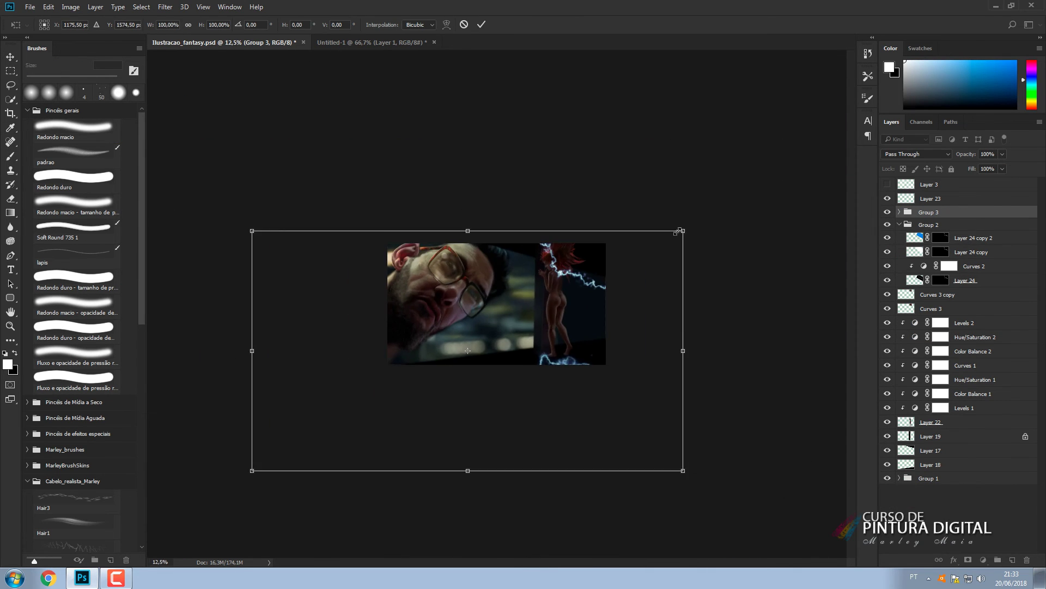
{"action": "left_click_drag", "start_coordinate": [683, 231], "coordinate": [383, 302]}
{"action": "left_click_drag", "start_coordinate": [491, 349], "coordinate": [553, 290]}
Rotate the bolt group and place it across the woman's upper back, running off the canvas's right edge.
{"action": "key", "text": "ctrl+plus"}
{"action": "key", "text": "ctrl+plus"}
{"action": "key", "text": "ctrl+plus"}
{"action": "left_click_drag", "start_coordinate": [690, 297], "coordinate": [666, 240]}
{"action": "left_click_drag", "start_coordinate": [602, 284], "coordinate": [781, 288]}
{"action": "key", "text": "Return"}
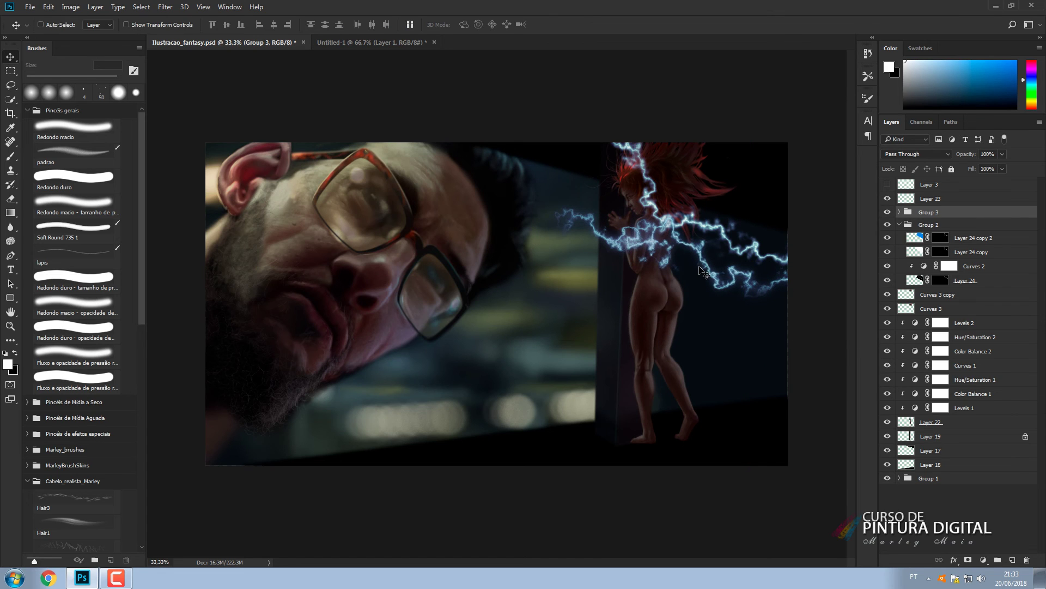
Move Group 3 below Group 2 and delete the blue Layer 25 inside it.
{"action": "left_click_drag", "start_coordinate": [920, 212], "coordinate": [920, 232]}
{"action": "key", "text": "ctrl+z"}
{"action": "left_click", "coordinate": [899, 225]}
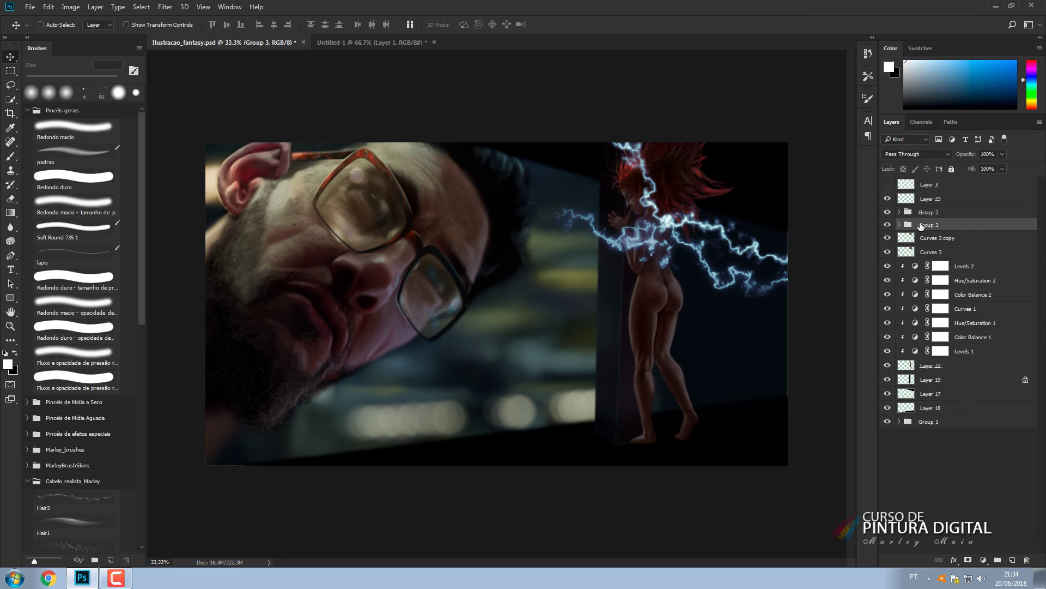
{"action": "left_click", "coordinate": [899, 213]}
{"action": "left_click", "coordinate": [919, 226]}
{"action": "left_click", "coordinate": [899, 281]}
{"action": "left_click", "coordinate": [918, 295]}
{"action": "key", "text": "Delete"}
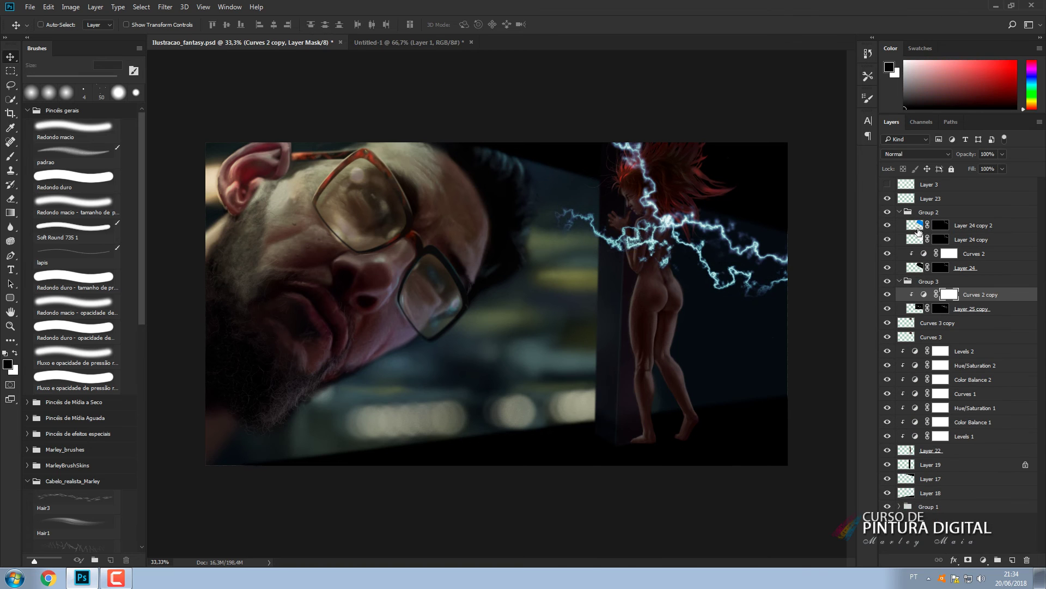
Try recolouring the second bolt with a clipped copy of Layer 24 copy 2 and a Levels adjustment on Layer 25 copy.
{"action": "left_click_drag", "start_coordinate": [920, 232], "coordinate": [960, 294]}
{"action": "left_click", "coordinate": [919, 322]}
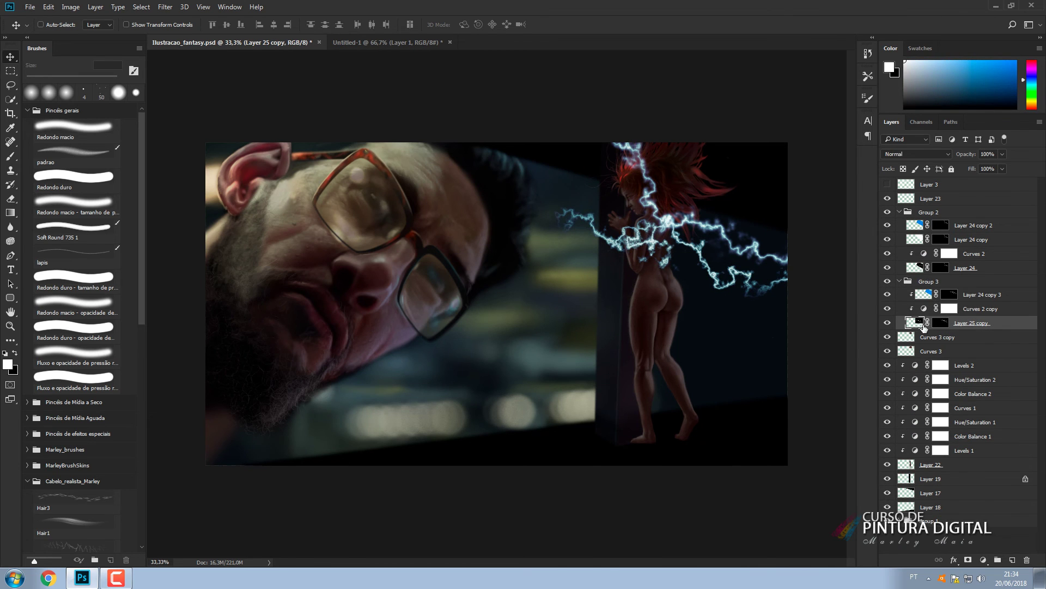
{"action": "key", "text": "ctrl+l"}
{"action": "left_click_drag", "start_coordinate": [801, 363], "coordinate": [874, 364]}
{"action": "left_click", "coordinate": [862, 239]}
{"action": "left_click", "coordinate": [850, 272]}
{"action": "mouse_move", "coordinate": [870, 319]}
{"action": "left_mouse_down"}
{"action": "mouse_move", "coordinate": [854, 320]}
{"action": "mouse_move", "coordinate": [887, 318]}
{"action": "left_mouse_up"}
{"action": "left_click", "coordinate": [861, 239]}
{"action": "left_click", "coordinate": [844, 264]}
{"action": "left_click", "coordinate": [980, 236]}
Delete the colour copies and Curves layers from both bolt groups, keeping only Layer 24 and Layer 25 copy.
{"action": "left_click", "coordinate": [961, 297]}
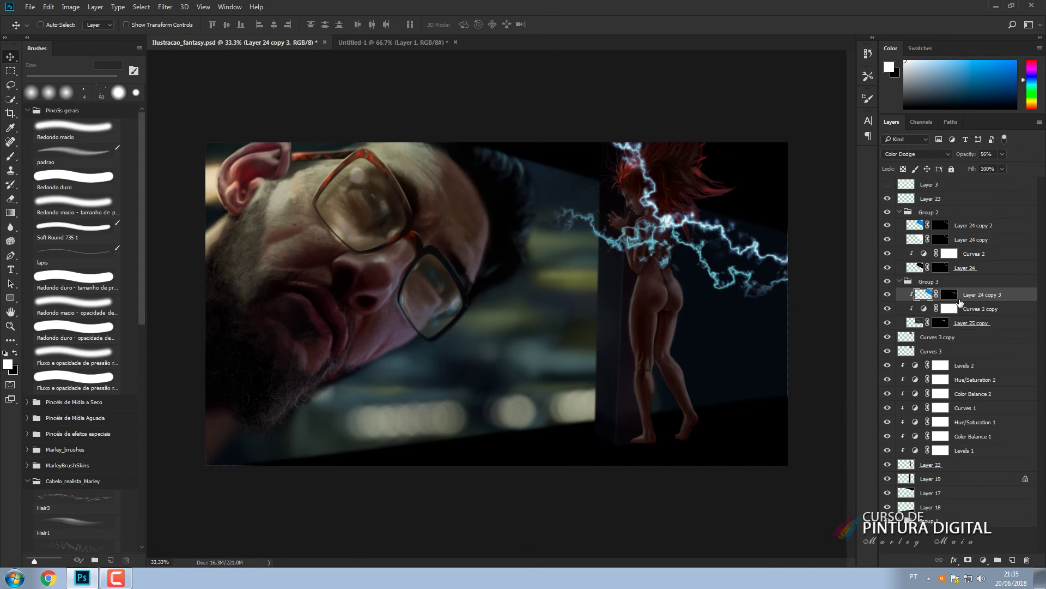
{"action": "key", "text": "Delete"}
{"action": "key", "text": "Delete"}
{"action": "left_click", "coordinate": [962, 227]}
{"action": "key", "text": "Delete"}
{"action": "key", "text": "Delete"}
{"action": "key", "text": "Delete"}
Merge Group 2 and Group 3 into one bolt layer and lighten it with Levels.
{"action": "left_click", "coordinate": [925, 212]}
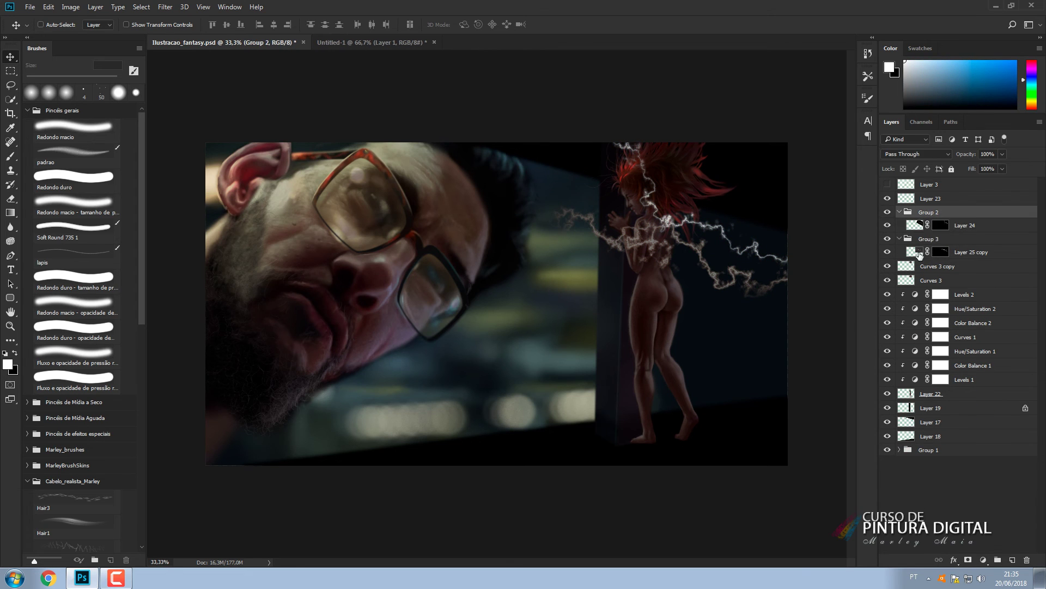
{"action": "left_click", "coordinate": [920, 254], "text": "shift"}
{"action": "key", "text": "ctrl+e"}
{"action": "key", "text": "ctrl+l"}
{"action": "left_click_drag", "start_coordinate": [801, 364], "coordinate": [914, 364]}
{"action": "left_click_drag", "start_coordinate": [870, 319], "coordinate": [900, 319]}
{"action": "left_click", "coordinate": [980, 218]}
Clip a Curves adjustment to the merged bolts and shape it into a contrast-raising S-curve.
{"action": "left_click", "coordinate": [983, 560]}
{"action": "left_click", "coordinate": [949, 385]}
{"action": "left_click", "coordinate": [447, 432]}
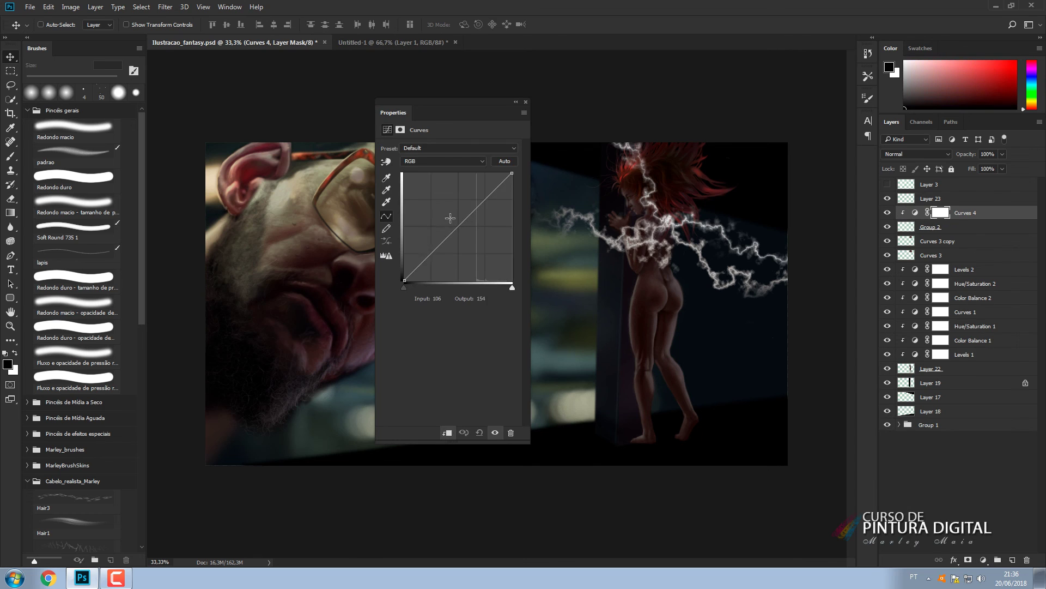
{"action": "left_click_drag", "start_coordinate": [455, 227], "coordinate": [463, 250]}
{"action": "left_click_drag", "start_coordinate": [478, 216], "coordinate": [469, 194]}
Tint the bolts electric blue by reshaping the individual colour channels of Curves 4, including an S-curve on Green.
{"action": "left_click", "coordinate": [444, 162]}
{"action": "left_click", "coordinate": [430, 184]}
{"action": "left_click", "coordinate": [444, 161]}
{"action": "left_click", "coordinate": [431, 194]}
{"action": "left_click_drag", "start_coordinate": [444, 234], "coordinate": [448, 245]}
{"action": "key", "text": "alt+4"}
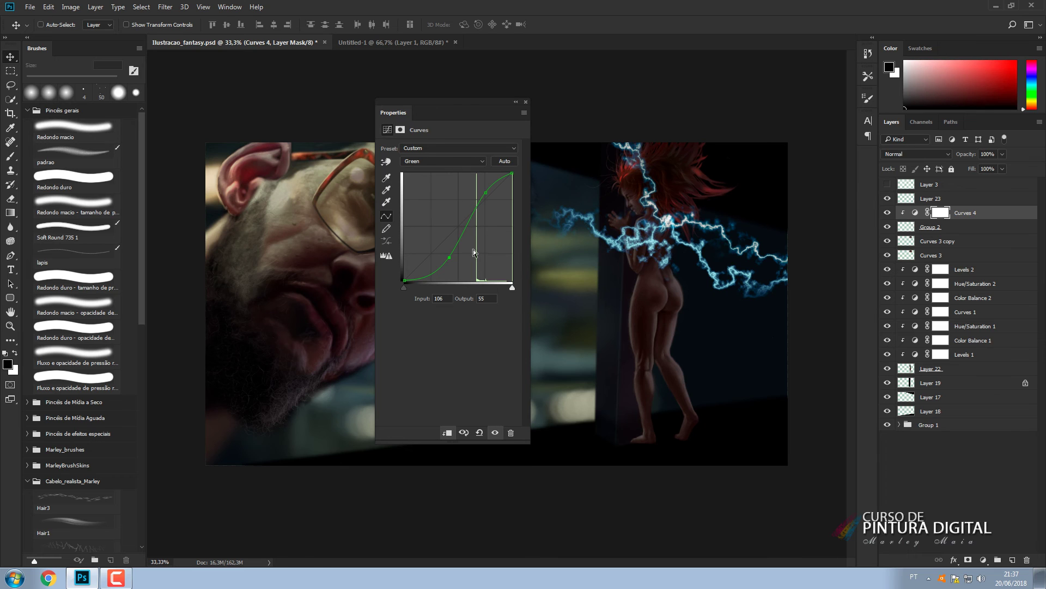
Clip a Color Balance adjustment to the bolts, shifting midtones toward cyan and setting shadows to +100, +72, -96.
{"action": "left_click", "coordinate": [983, 560]}
{"action": "left_click", "coordinate": [932, 436]}
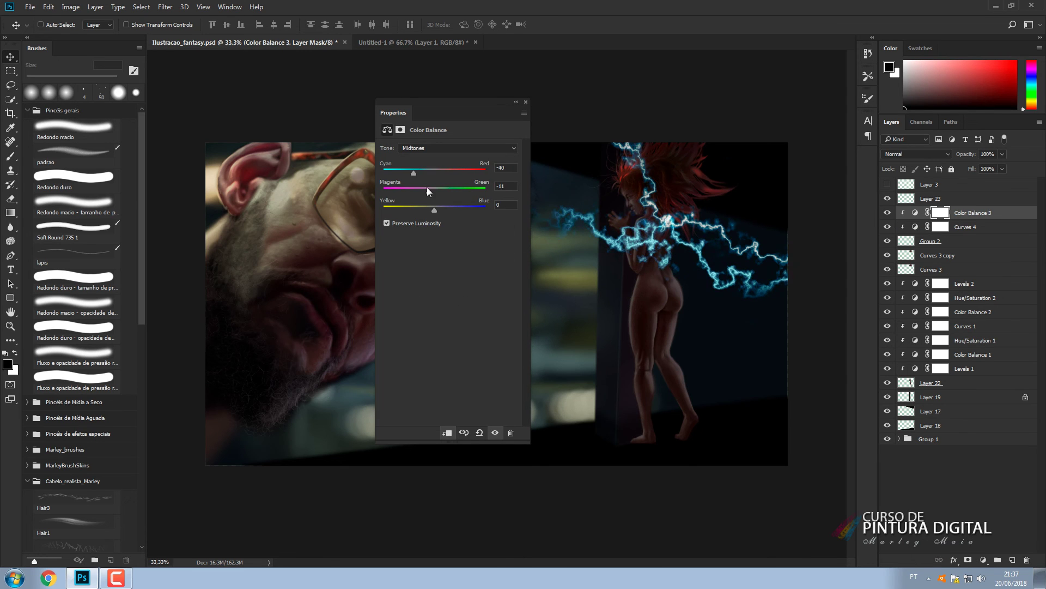
{"action": "left_click_drag", "start_coordinate": [435, 209], "coordinate": [397, 207]}
{"action": "left_click", "coordinate": [450, 149]}
{"action": "left_click", "coordinate": [438, 157]}
{"action": "left_click_drag", "start_coordinate": [435, 172], "coordinate": [487, 168]}
{"action": "left_click_drag", "start_coordinate": [434, 190], "coordinate": [471, 188]}
{"action": "left_click_drag", "start_coordinate": [434, 209], "coordinate": [404, 205]}
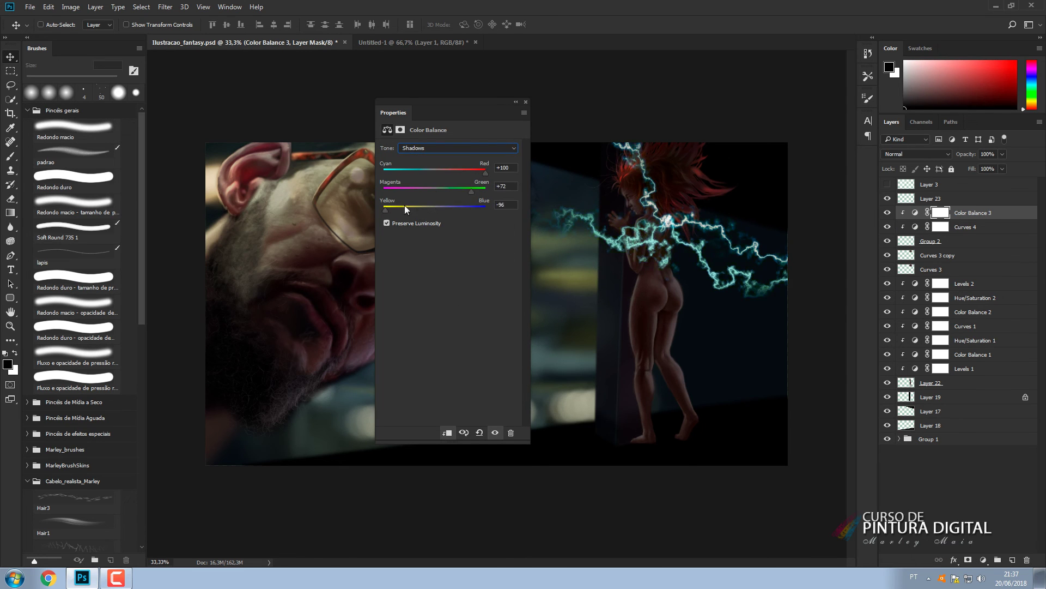
Shift the Color Balance highlights of the bolts toward cyan and yellow.
{"action": "left_click", "coordinate": [417, 148]}
{"action": "left_click", "coordinate": [414, 168]}
{"action": "left_click_drag", "start_coordinate": [434, 172], "coordinate": [402, 191]}
{"action": "left_click_drag", "start_coordinate": [434, 209], "coordinate": [405, 208]}
{"action": "left_click", "coordinate": [526, 102]}
{"action": "left_click", "coordinate": [918, 247]}
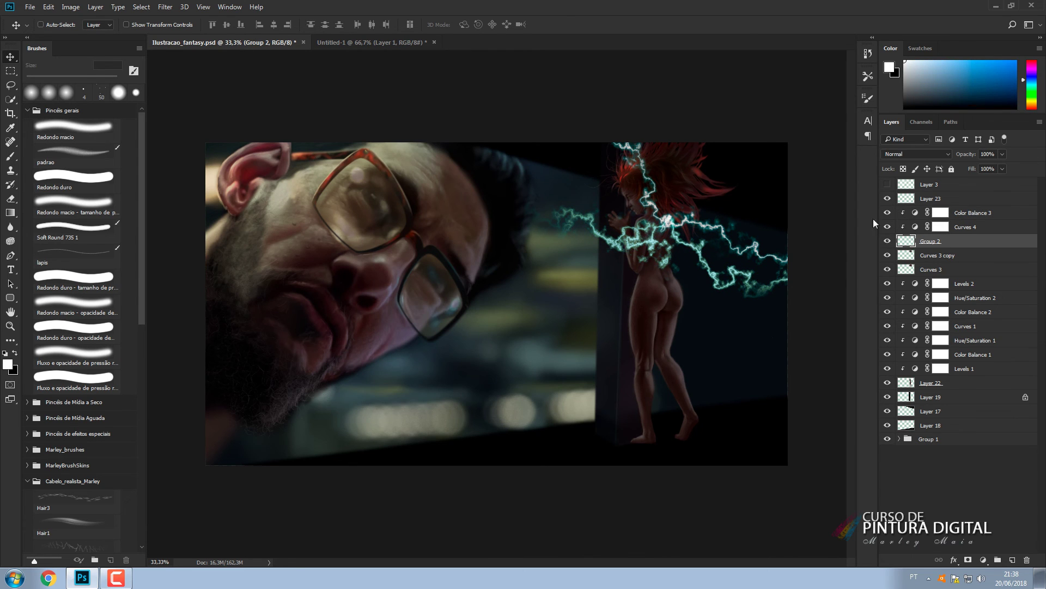
{"action": "key", "text": "ctrl+BackSpace"}
{"action": "key", "text": "ctrl+z"}
Fill Layer 23 with a solid colour and colorize it a deep, saturated blue with Hue/Saturation.
{"action": "left_click", "coordinate": [931, 199]}
{"action": "key", "text": "ctrl+BackSpace"}
{"action": "key", "text": "ctrl+u"}
{"action": "left_click", "coordinate": [972, 289]}
{"action": "left_click_drag", "start_coordinate": [841, 259], "coordinate": [887, 259]}
{"action": "mouse_move", "coordinate": [867, 283]}
{"action": "left_mouse_down"}
{"action": "mouse_move", "coordinate": [903, 279]}
{"action": "mouse_move", "coordinate": [888, 282]}
{"action": "left_mouse_up"}
{"action": "left_click", "coordinate": [987, 180]}
Mask Layer 23 to the bolts' shape, blend it as Overlay and lower its opacity to 56%.
{"action": "left_click", "coordinate": [906, 242], "text": "ctrl"}
{"action": "left_click", "coordinate": [968, 560]}
{"action": "left_click", "coordinate": [917, 154]}
{"action": "left_click", "coordinate": [891, 260]}
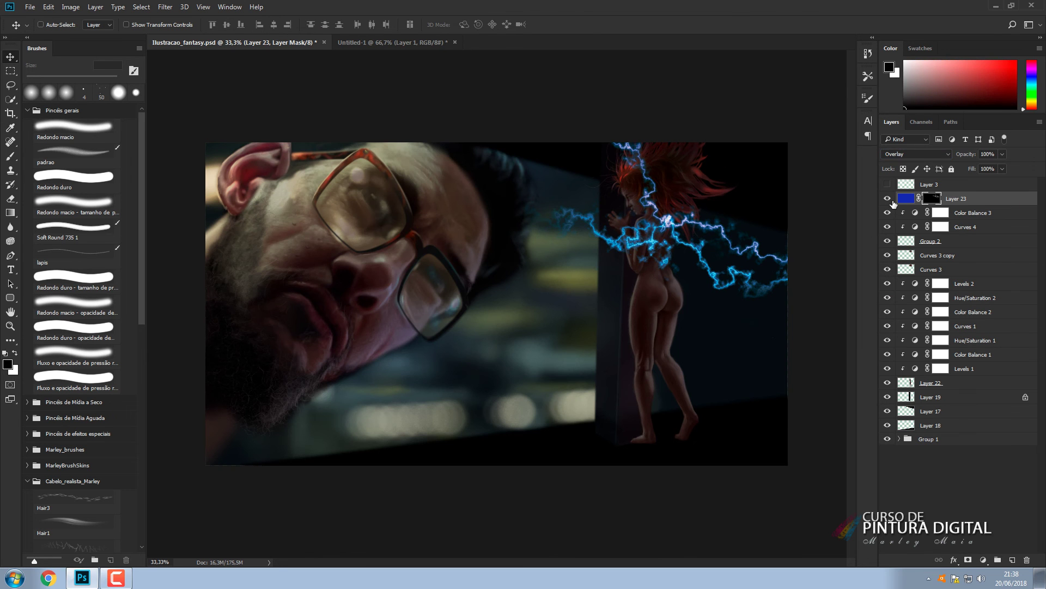
{"action": "key", "text": "5"}
{"action": "key", "text": "6"}
Soften Layer 23's mask with a Gaussian Blur.
{"action": "left_click", "coordinate": [165, 7]}
{"action": "mouse_move", "coordinate": [229, 127]}
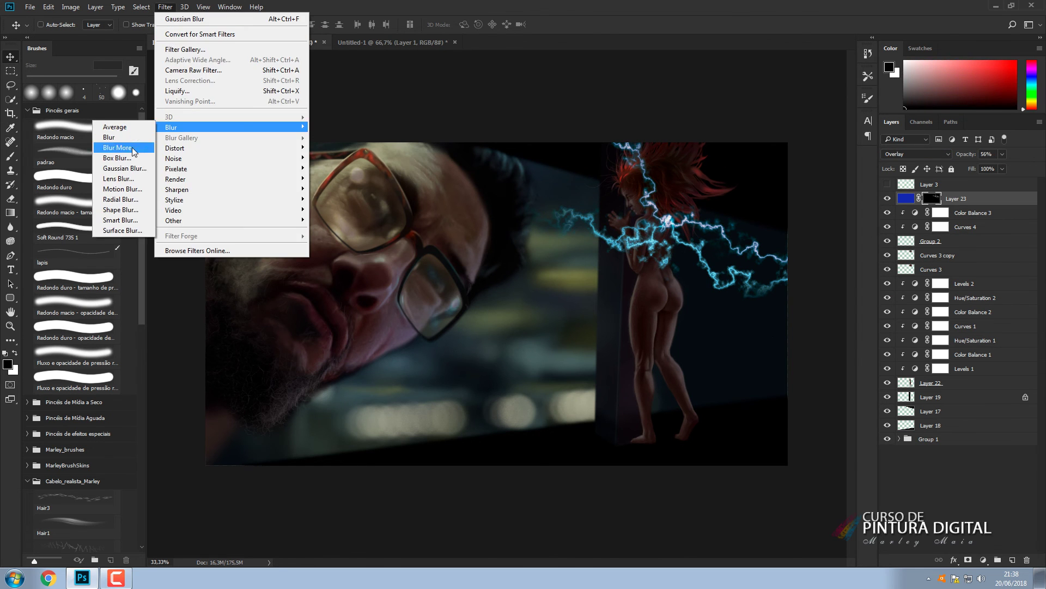
{"action": "left_click", "coordinate": [125, 168]}
{"action": "left_click", "coordinate": [885, 194]}
Duplicate the blue Layer 23 and set the copy's blend mode to Lighten.
{"action": "left_click", "coordinate": [907, 199]}
{"action": "key", "text": "ctrl+j"}
{"action": "left_click", "coordinate": [910, 154]}
{"action": "left_click", "coordinate": [919, 222]}
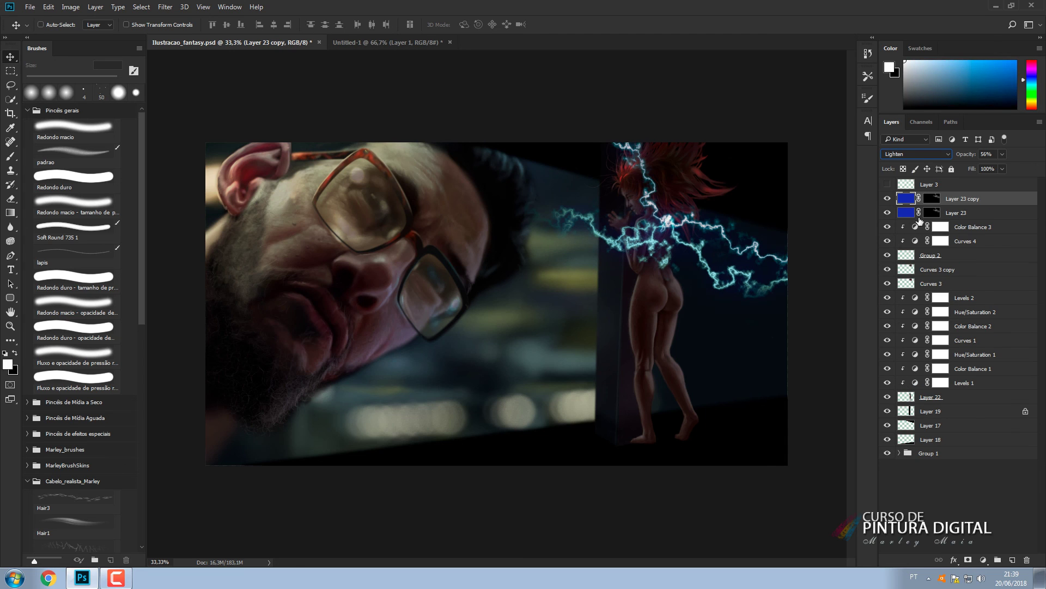
On a new layer, paint a cyan glow where the bolts meet, using a 1200 px soft brush in Color Dodge mode.
{"action": "left_click", "coordinate": [1013, 560]}
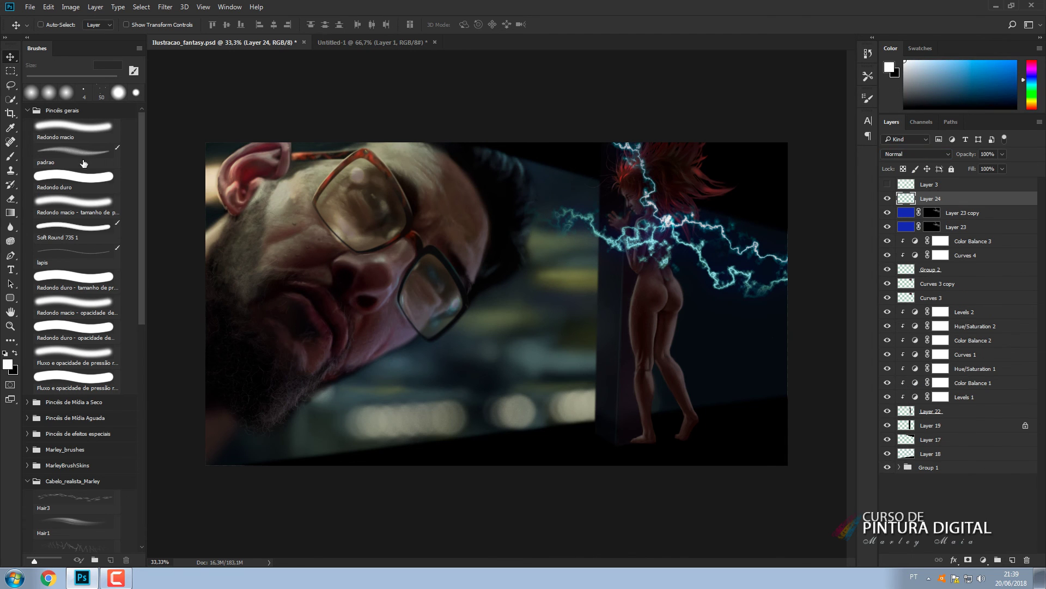
{"action": "left_click", "coordinate": [77, 207]}
{"action": "left_click", "coordinate": [139, 26]}
{"action": "left_click", "coordinate": [124, 128]}
{"action": "left_click", "coordinate": [763, 286], "text": "alt"}
{"action": "key", "text": "bracketright"}
{"action": "key", "text": "bracketright"}
{"action": "key", "text": "bracketright"}
{"action": "key", "text": "bracketright"}
{"action": "key", "text": "bracketright"}
{"action": "left_click", "coordinate": [667, 235]}
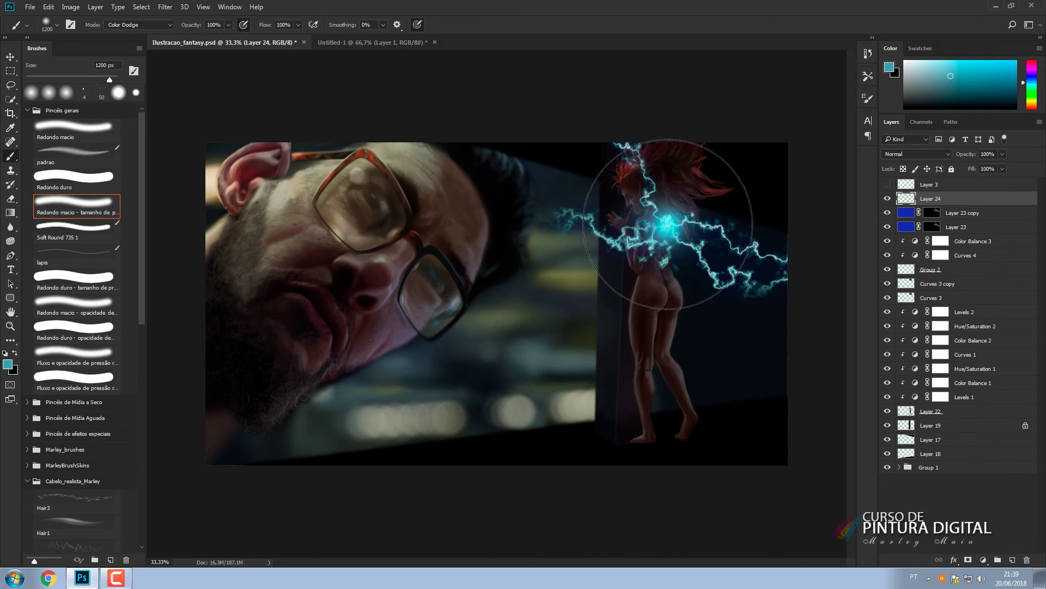
Set the blend mode of the glow layer, Layer 24, to Overlay.
{"action": "left_click", "coordinate": [915, 154]}
{"action": "left_click", "coordinate": [894, 263]}
{"action": "key", "text": "bracketright"}
{"action": "key", "text": "bracketright"}
{"action": "key", "text": "bracketright"}
{"action": "key", "text": "bracketright"}
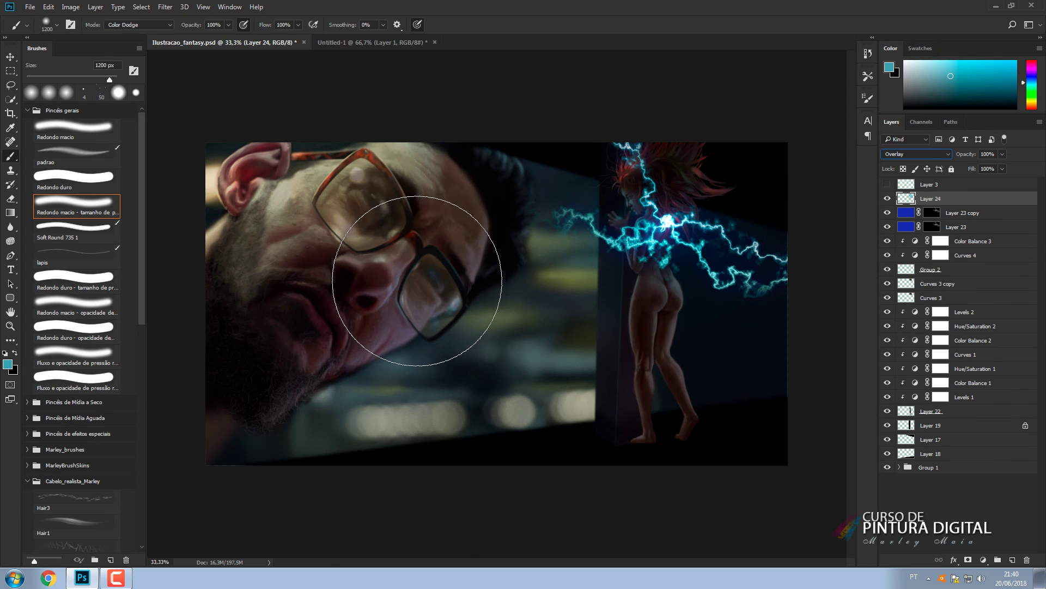
Add a new layer above the glow and choose a scattered-dot brush from the PB_Brush set.
{"action": "left_click", "coordinate": [1012, 560]}
{"action": "left_click", "coordinate": [27, 481]}
{"action": "scroll", "coordinate": [143, 387], "scroll_direction": "down", "scroll_amount": 5}
{"action": "left_click", "coordinate": [27, 393]}
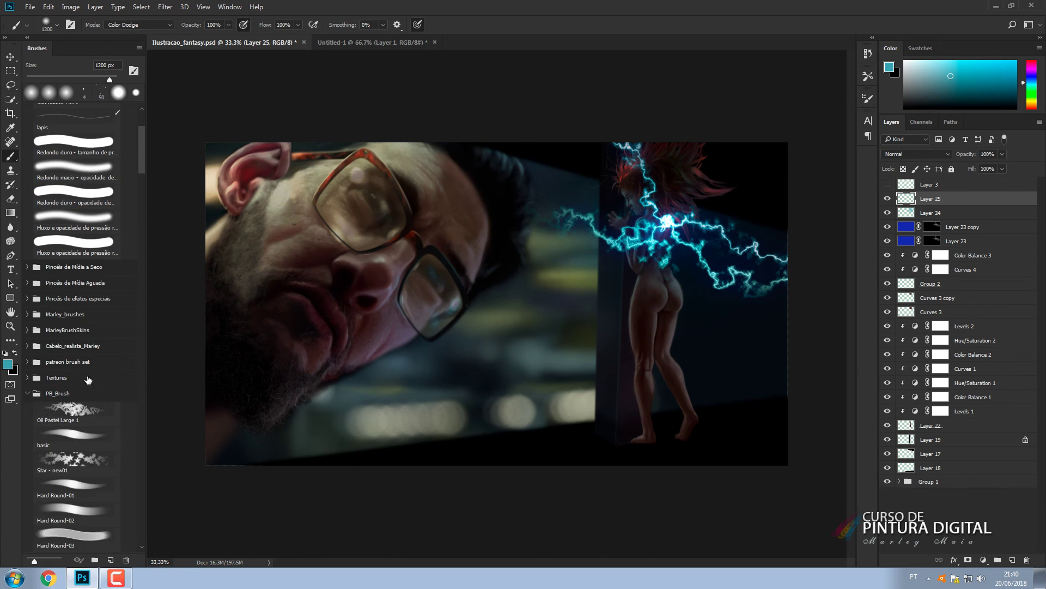
{"action": "left_click_drag", "start_coordinate": [142, 152], "coordinate": [152, 290]}
{"action": "left_click", "coordinate": [77, 226]}
Try painting scattered cyan sparks beside the woman's hair with the dot brush, then undo the stroke.
{"action": "key", "text": "bracketright"}
{"action": "key", "text": "bracketright"}
{"action": "key", "text": "bracketright"}
{"action": "key", "text": "bracketright"}
{"action": "key", "text": "bracketright"}
{"action": "key", "text": "bracketright"}
{"action": "key", "text": "bracketright"}
{"action": "left_click_drag", "start_coordinate": [708, 192], "coordinate": [770, 172]}
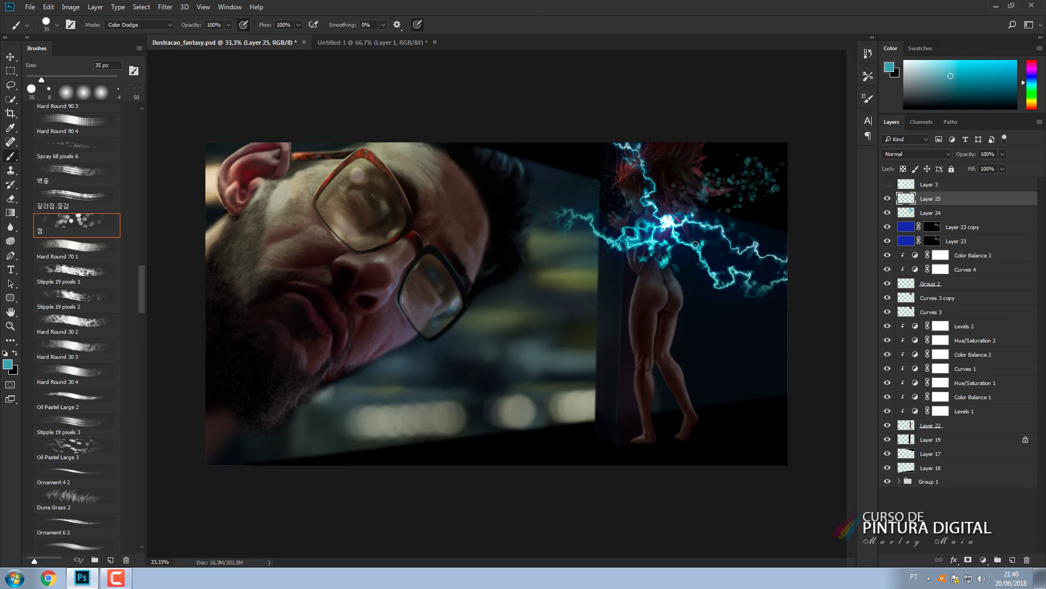
{"action": "key", "text": "ctrl+z"}
Try scattering larger cyan dots around the bolts with altered brush settings and a duplicated layer, then undo them.
{"action": "key", "text": "ctrl+a"}
{"action": "left_click", "coordinate": [867, 99]}
{"action": "left_click_drag", "start_coordinate": [706, 280], "coordinate": [764, 280]}
{"action": "left_click", "coordinate": [867, 98]}
{"action": "left_click_drag", "start_coordinate": [707, 166], "coordinate": [690, 192]}
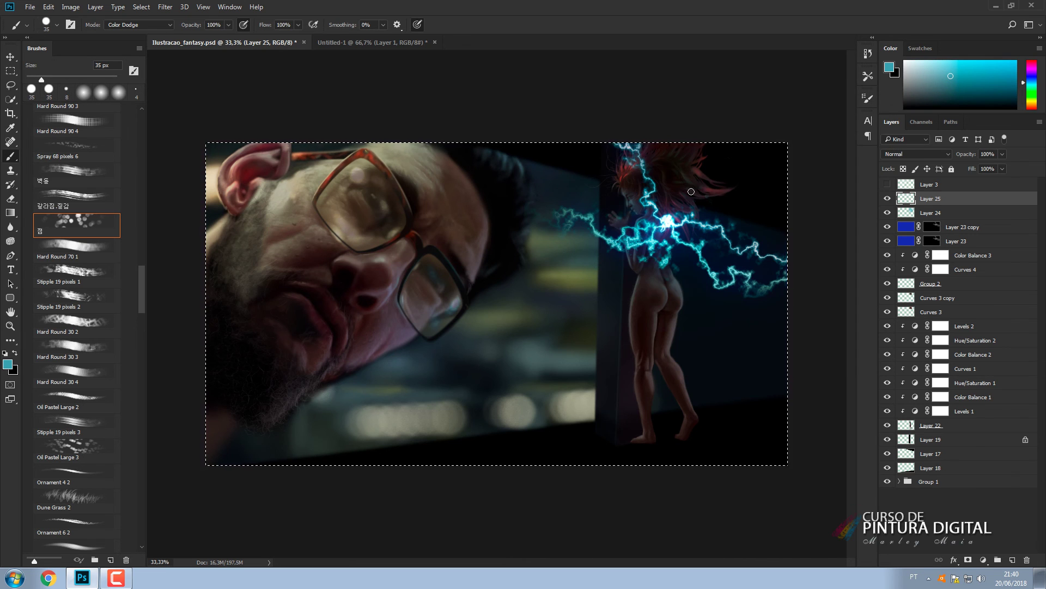
{"action": "left_click", "coordinate": [243, 25]}
{"action": "mouse_move", "coordinate": [537, 180]}
{"action": "left_mouse_down"}
{"action": "mouse_move", "coordinate": [621, 283]}
{"action": "mouse_move", "coordinate": [602, 193]}
{"action": "mouse_move", "coordinate": [666, 347]}
{"action": "mouse_move", "coordinate": [771, 195]}
{"action": "left_mouse_up"}
{"action": "key", "text": "ctrl+j"}
{"action": "key", "text": "ctrl+alt+z"}
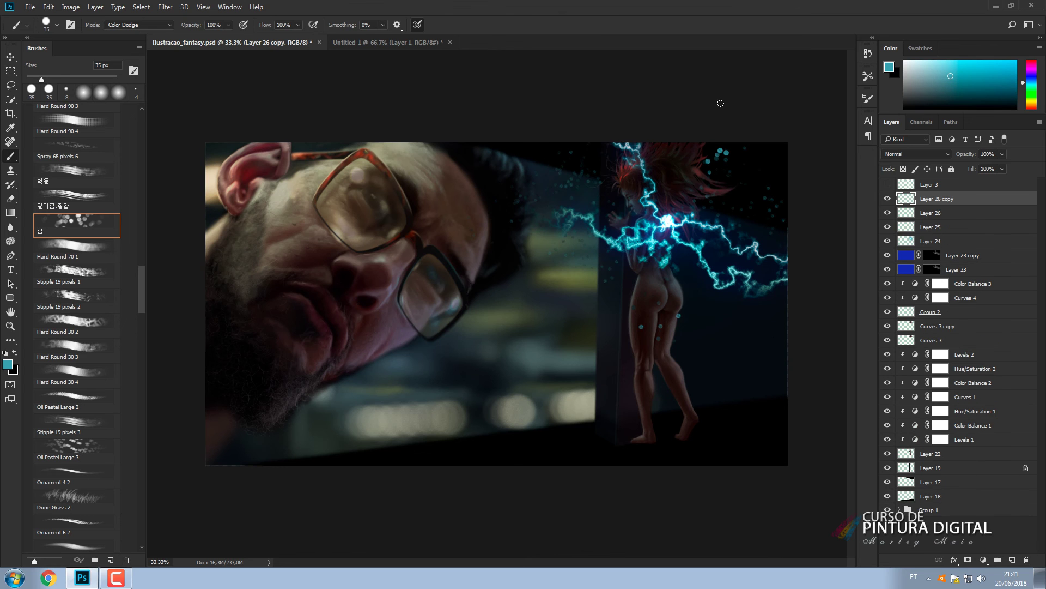
{"action": "key", "text": "ctrl+alt+z"}
Paint fine cyan sparks around the lightning and the woman's hair on Layer 25 with the 108 px Speckles 1 brush.
{"action": "mouse_move", "coordinate": [140, 280]}
{"action": "left_mouse_down"}
{"action": "mouse_move", "coordinate": [131, 450]}
{"action": "mouse_move", "coordinate": [117, 135]}
{"action": "mouse_move", "coordinate": [145, 168]}
{"action": "mouse_move", "coordinate": [143, 281]}
{"action": "left_mouse_up"}
{"action": "left_click", "coordinate": [27, 111]}
{"action": "left_click", "coordinate": [99, 339]}
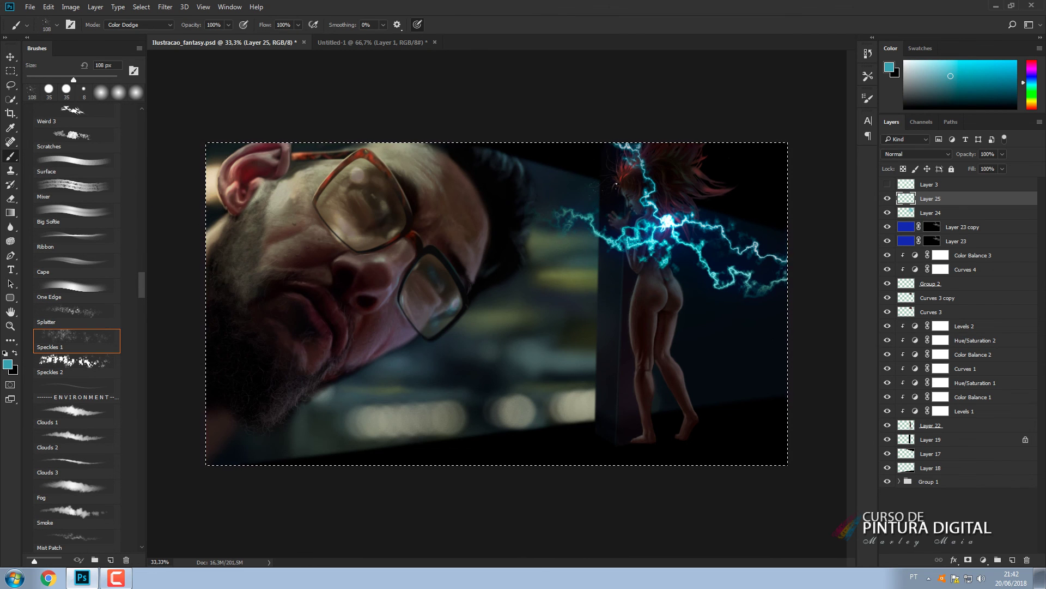
{"action": "left_click_drag", "start_coordinate": [703, 208], "coordinate": [769, 234]}
{"action": "left_click_drag", "start_coordinate": [770, 272], "coordinate": [751, 312]}
{"action": "left_click_drag", "start_coordinate": [648, 272], "coordinate": [589, 248]}
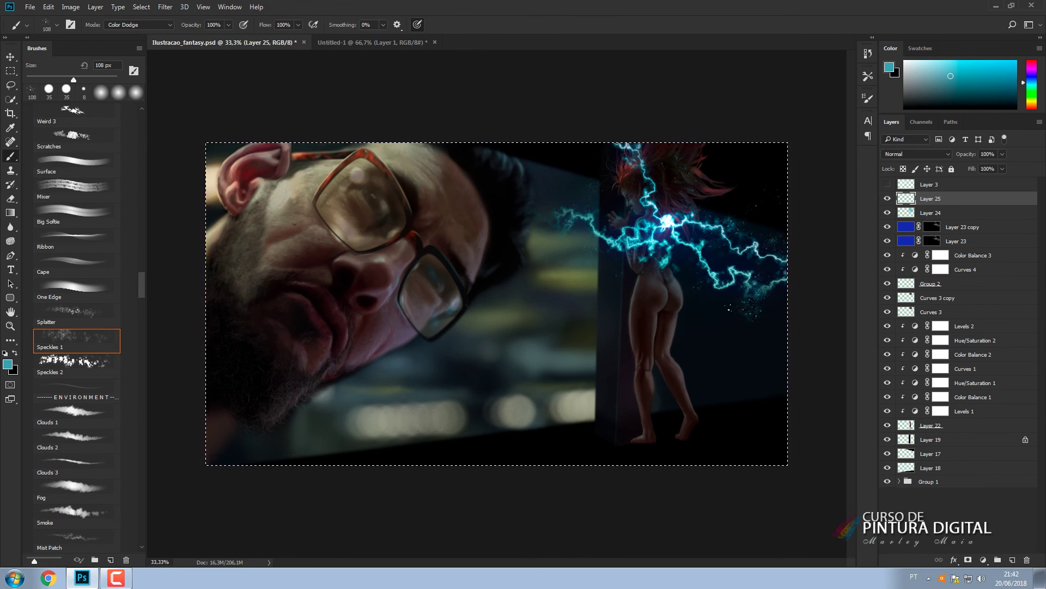
{"action": "left_click_drag", "start_coordinate": [664, 159], "coordinate": [681, 163]}
Add a new layer directly above Curves 3 copy, beneath the bolts, and choose the padrao brush.
{"action": "left_click", "coordinate": [945, 298]}
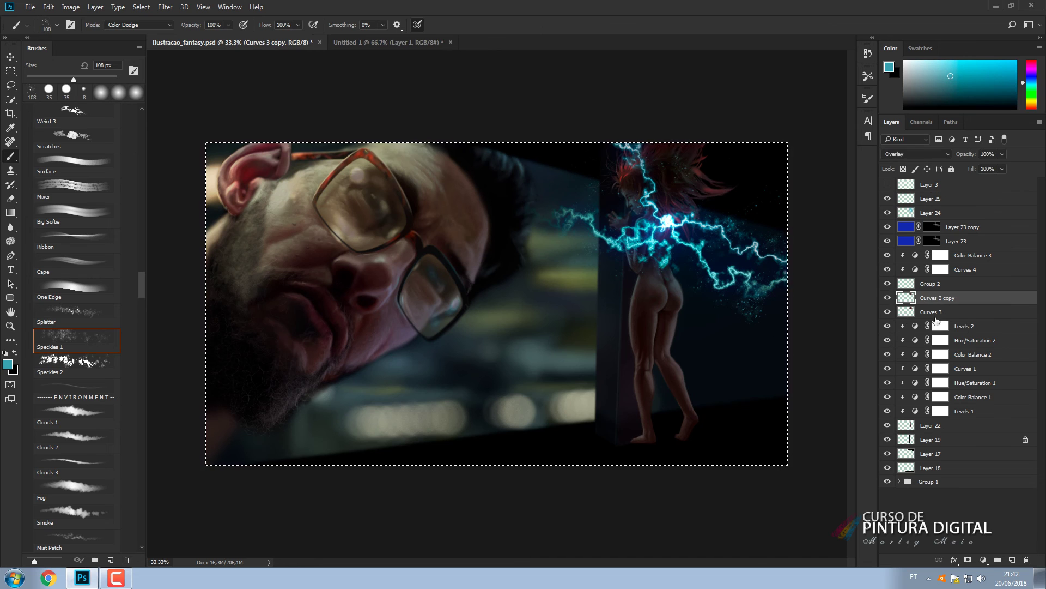
{"action": "left_click", "coordinate": [964, 326]}
{"action": "left_click", "coordinate": [1013, 560]}
{"action": "key", "text": "ctrl+plus"}
{"action": "left_click_drag", "start_coordinate": [142, 279], "coordinate": [142, 141]}
{"action": "left_click", "coordinate": [27, 148]}
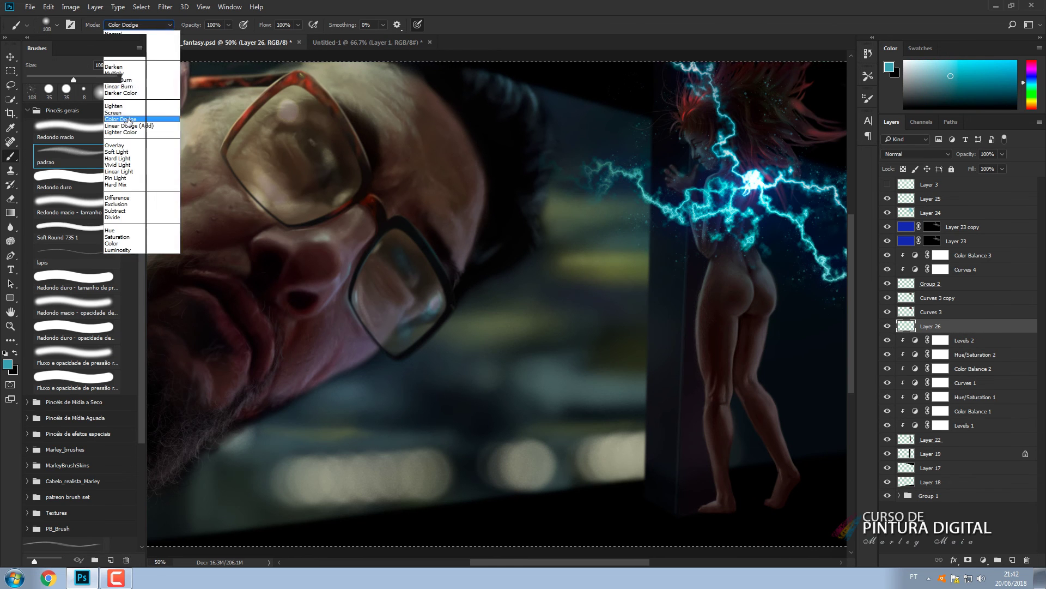
{"action": "left_click", "coordinate": [82, 149]}
{"action": "left_click_drag", "start_coordinate": [926, 326], "coordinate": [890, 301]}
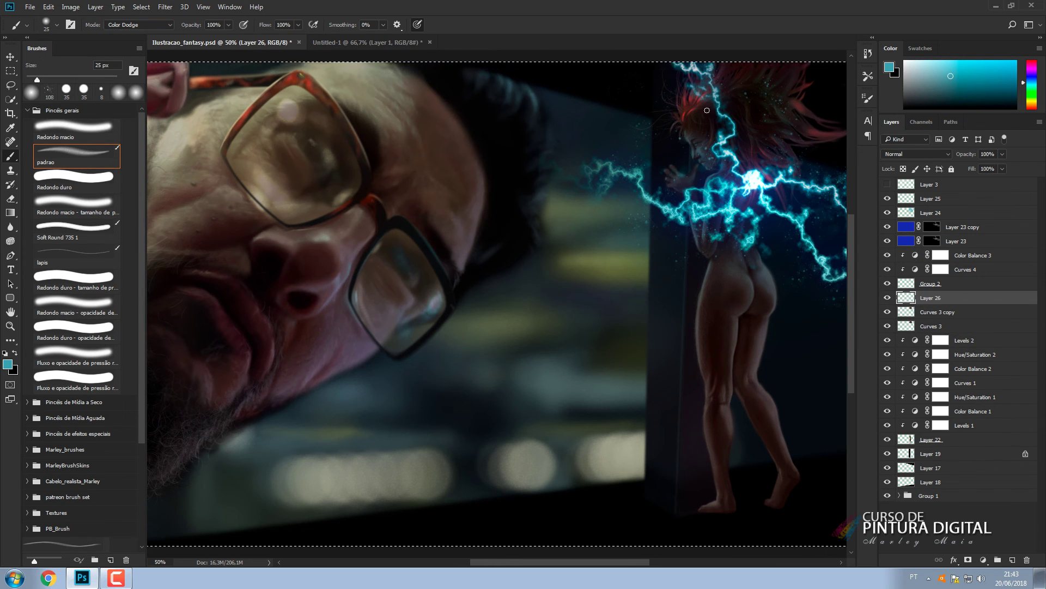
Paint fine cyan rim light on the woman's face, back and hips on Layer 26 with the padrao brush at 9 to 15 px.
{"action": "key", "text": "bracketleft"}
{"action": "key", "text": "bracketleft"}
{"action": "key", "text": "bracketleft"}
{"action": "key", "text": "bracketleft"}
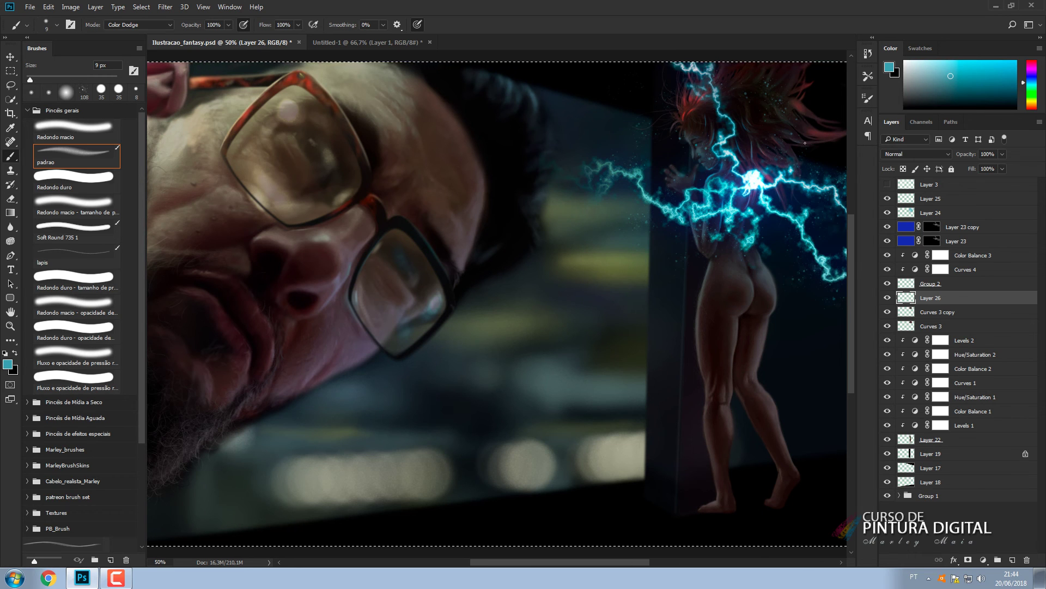
{"action": "key", "text": "bracketright"}
{"action": "key", "text": "bracketright"}
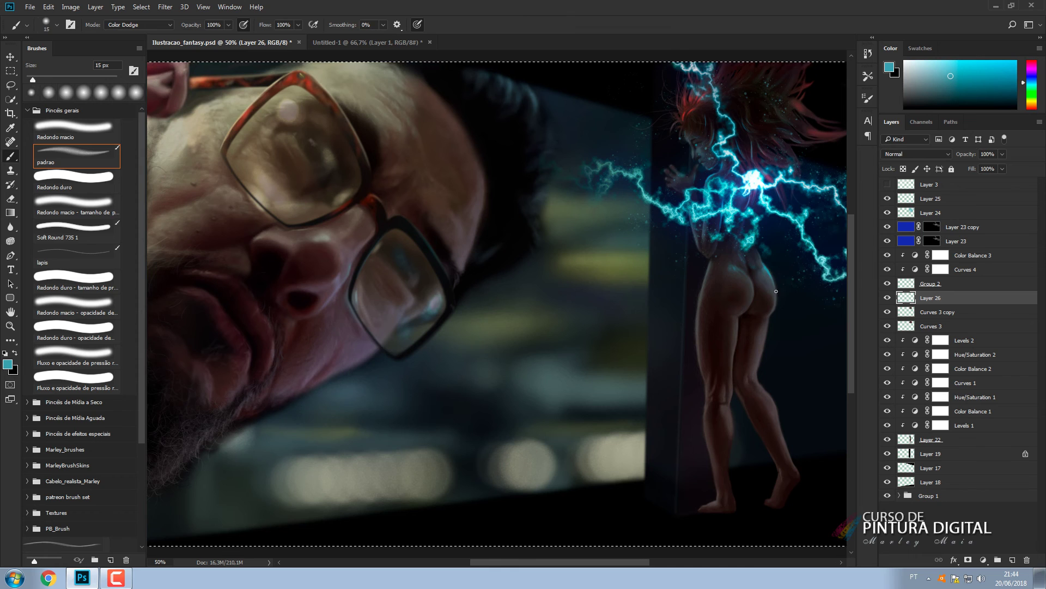
{"action": "key", "text": "bracketright"}
{"action": "key", "text": "bracketleft"}
{"action": "key", "text": "bracketleft"}
{"action": "key", "text": "bracketleft"}
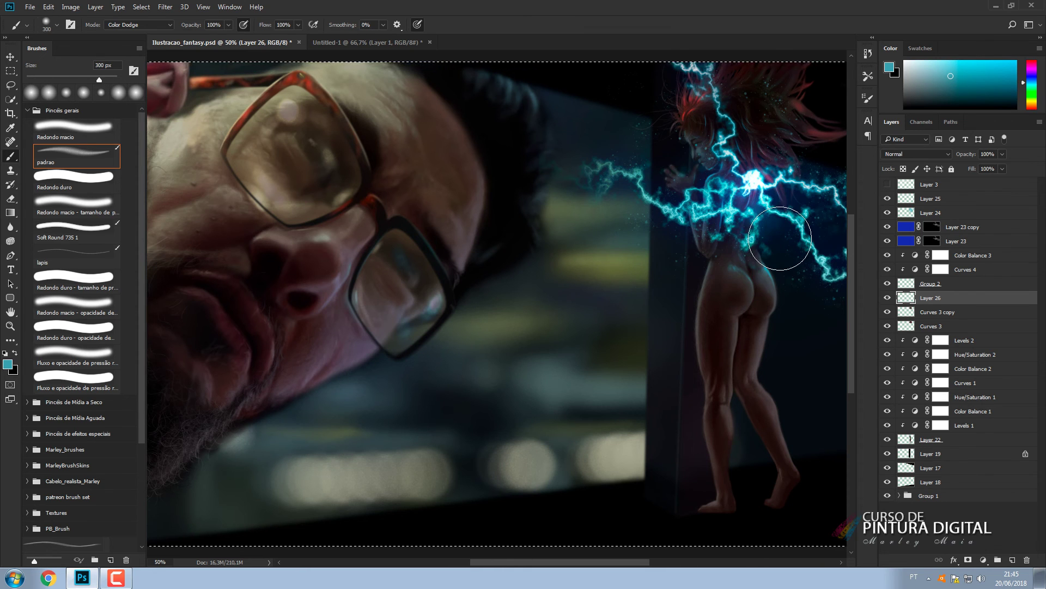
{"action": "key", "text": "bracketleft"}
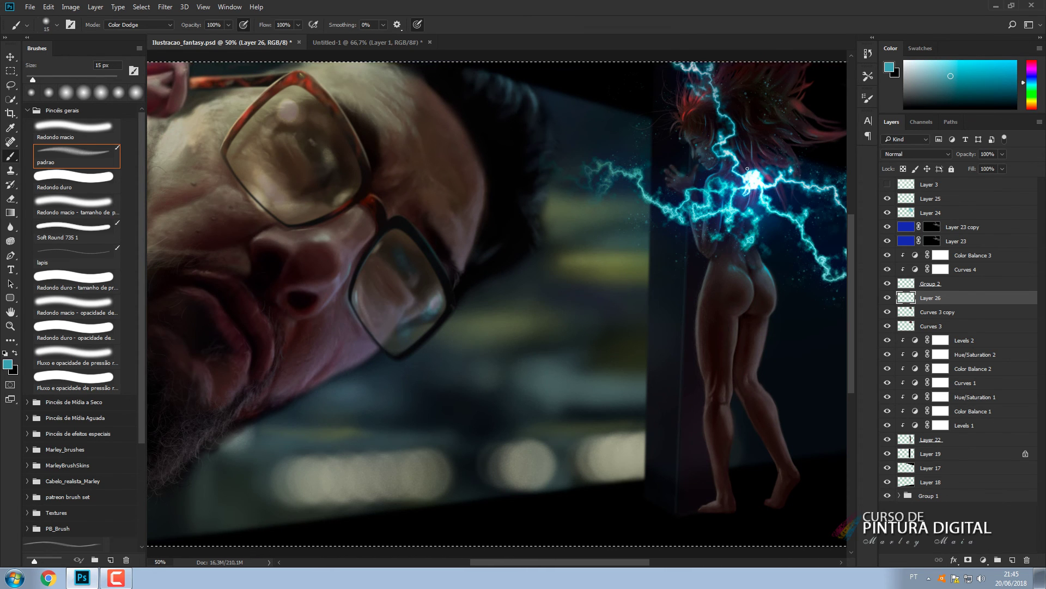
Add a new layer and clip it directly beneath Curves 3, above Levels 2.
{"action": "key", "text": "ctrl+minus"}
{"action": "key", "text": "ctrl+shift+alt+n"}
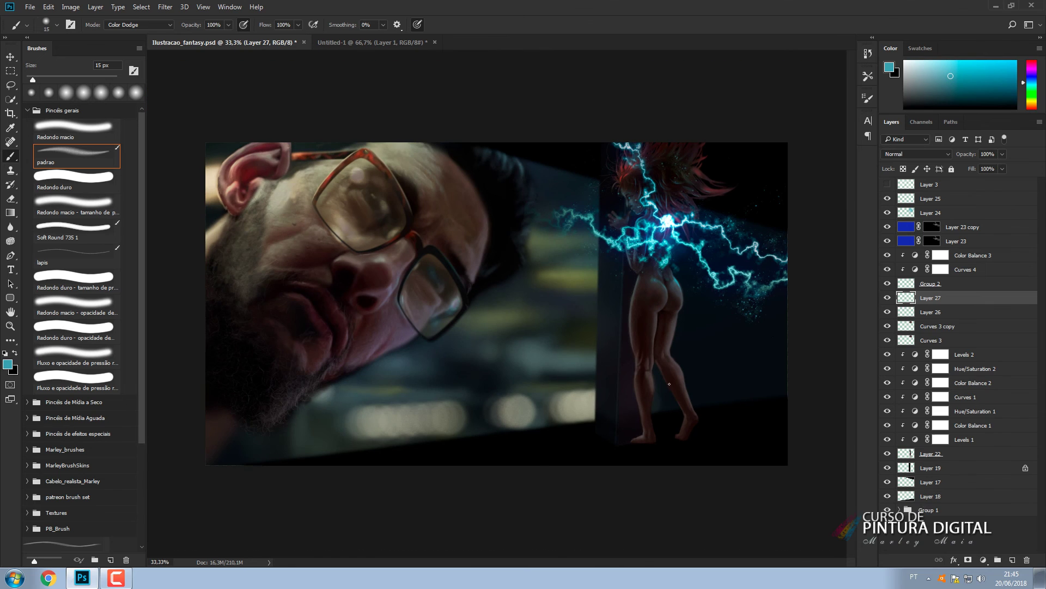
{"action": "left_click_drag", "start_coordinate": [925, 334], "coordinate": [925, 347]}
Apply a foreground-to-transparent linear gradient over the woman's legs and feet on Layer 27.
{"action": "key", "text": "g"}
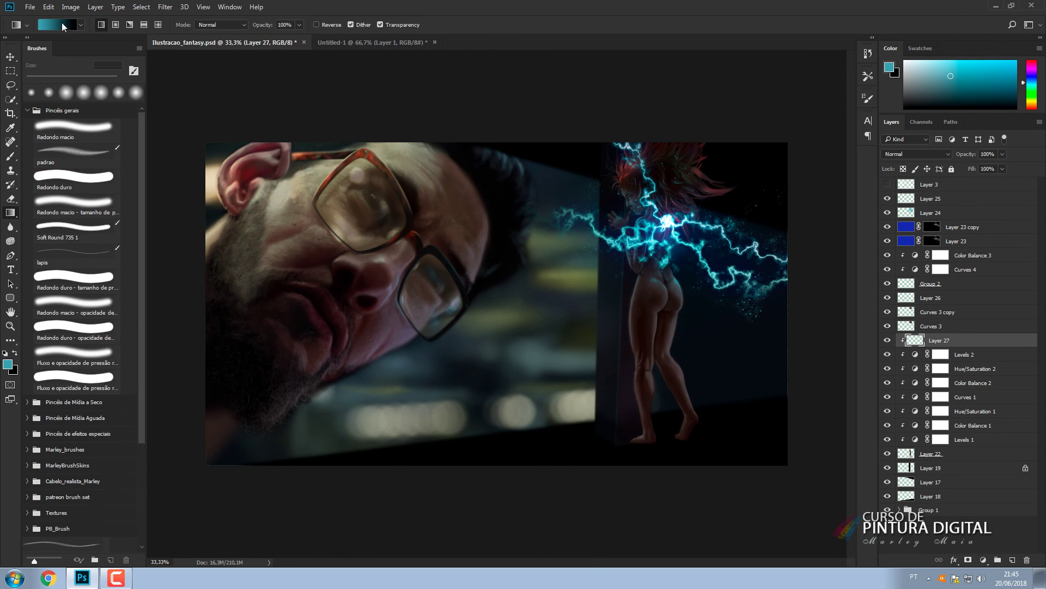
{"action": "left_click", "coordinate": [57, 24]}
{"action": "left_click", "coordinate": [804, 380]}
{"action": "left_click_drag", "start_coordinate": [822, 431], "coordinate": [776, 440]}
{"action": "key", "text": "Return"}
{"action": "left_click_drag", "start_coordinate": [661, 462], "coordinate": [663, 476]}
{"action": "left_click_drag", "start_coordinate": [653, 261], "coordinate": [672, 424]}
Set the gradient layer's blend mode to Overlay and its opacity to 71%.
{"action": "left_click", "coordinate": [916, 154]}
{"action": "left_click", "coordinate": [915, 253]}
{"action": "left_click", "coordinate": [973, 156]}
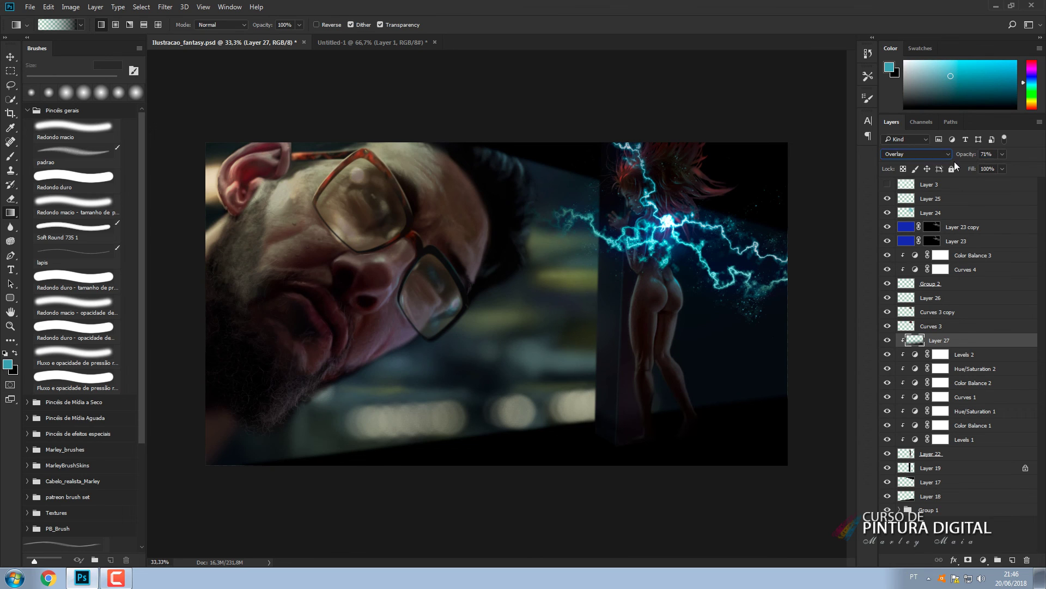
On a new layer above Layer 19, paint a cyan glow on the floor around the woman's feet with the padrao brush and partly erase it.
{"action": "left_click", "coordinate": [947, 467]}
{"action": "left_click", "coordinate": [1012, 559]}
{"action": "left_click", "coordinate": [70, 152]}
{"action": "key", "text": "bracketright"}
{"action": "key", "text": "bracketright"}
{"action": "key", "text": "bracketright"}
{"action": "key", "text": "bracketright"}
{"action": "key", "text": "bracketright"}
{"action": "key", "text": "bracketright"}
{"action": "key", "text": "bracketright"}
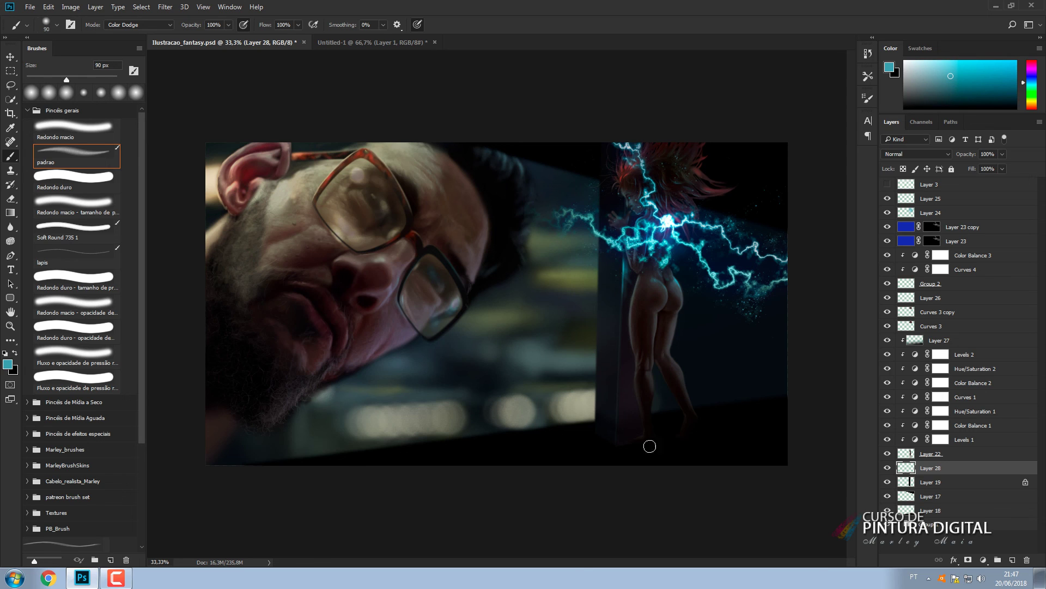
{"action": "mouse_move", "coordinate": [649, 446]}
{"action": "left_mouse_down"}
{"action": "mouse_move", "coordinate": [727, 428]}
{"action": "mouse_move", "coordinate": [747, 444]}
{"action": "mouse_move", "coordinate": [779, 435]}
{"action": "left_mouse_up"}
{"action": "key", "text": "e"}
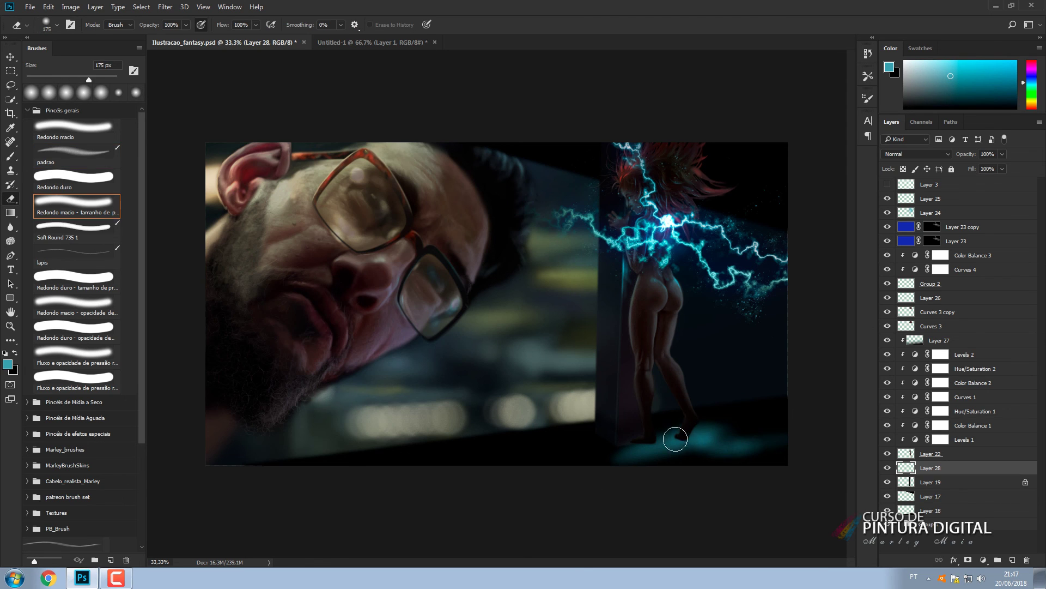
{"action": "mouse_move", "coordinate": [676, 440]}
{"action": "left_mouse_down"}
{"action": "mouse_move", "coordinate": [698, 435]}
{"action": "mouse_move", "coordinate": [670, 447]}
{"action": "mouse_move", "coordinate": [725, 446]}
{"action": "left_mouse_up"}
Sample a brighter cyan from the lightning and touch up the rim light on the woman's legs on Layer 26 with the 25 px brush.
{"action": "left_click", "coordinate": [939, 339]}
{"action": "key", "text": "b"}
{"action": "left_click", "coordinate": [680, 235], "text": "alt"}
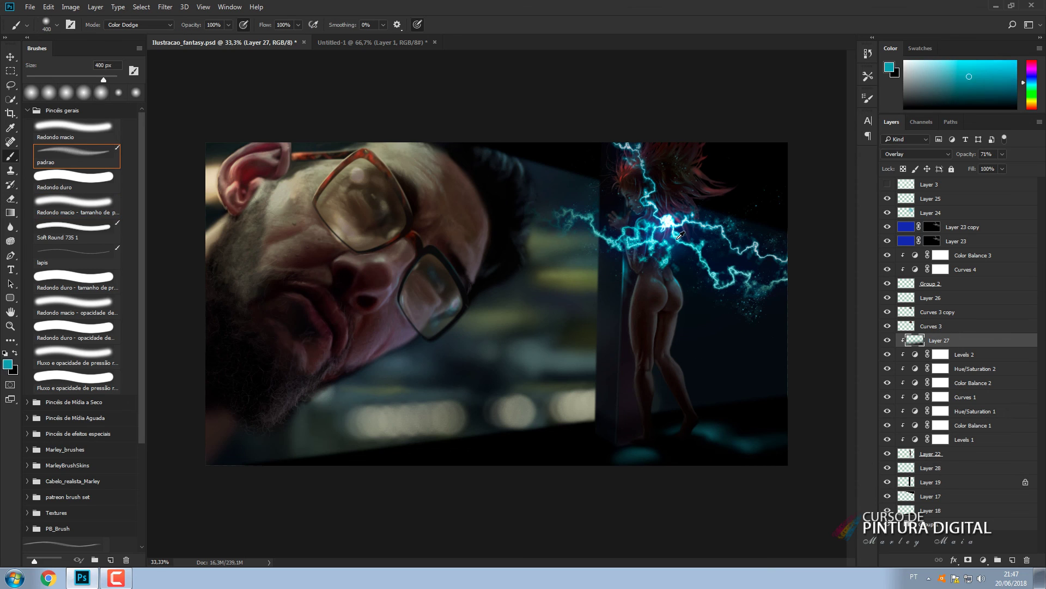
{"action": "left_click", "coordinate": [680, 235], "text": "alt"}
{"action": "key", "text": "bracketleft"}
{"action": "key", "text": "bracketleft"}
{"action": "key", "text": "bracketleft"}
{"action": "key", "text": "bracketleft"}
{"action": "key", "text": "bracketleft"}
{"action": "key", "text": "bracketleft"}
{"action": "key", "text": "bracketleft"}
{"action": "key", "text": "bracketleft"}
{"action": "key", "text": "bracketleft"}
{"action": "left_click", "coordinate": [930, 285]}
{"action": "left_click", "coordinate": [932, 297]}
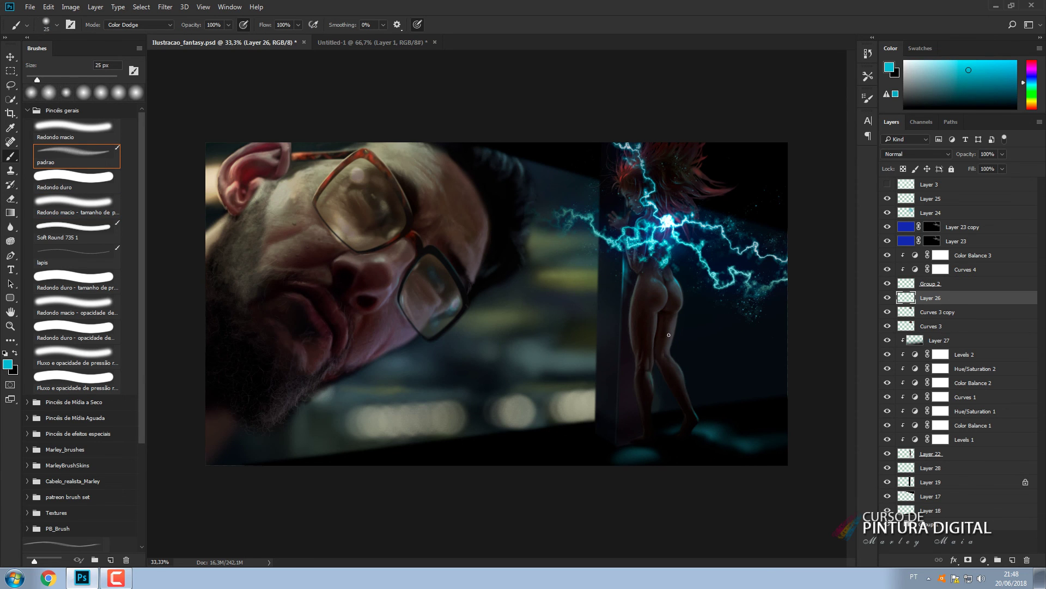
Delete Layer 3 and add a new layer filled with black at the top of the stack.
{"action": "key", "text": "ctrl+minus"}
{"action": "left_click", "coordinate": [931, 185]}
{"action": "key", "text": "Delete"}
{"action": "key", "text": "ctrl+shift+alt+n"}
{"action": "key", "text": "ctrl+BackSpace"}
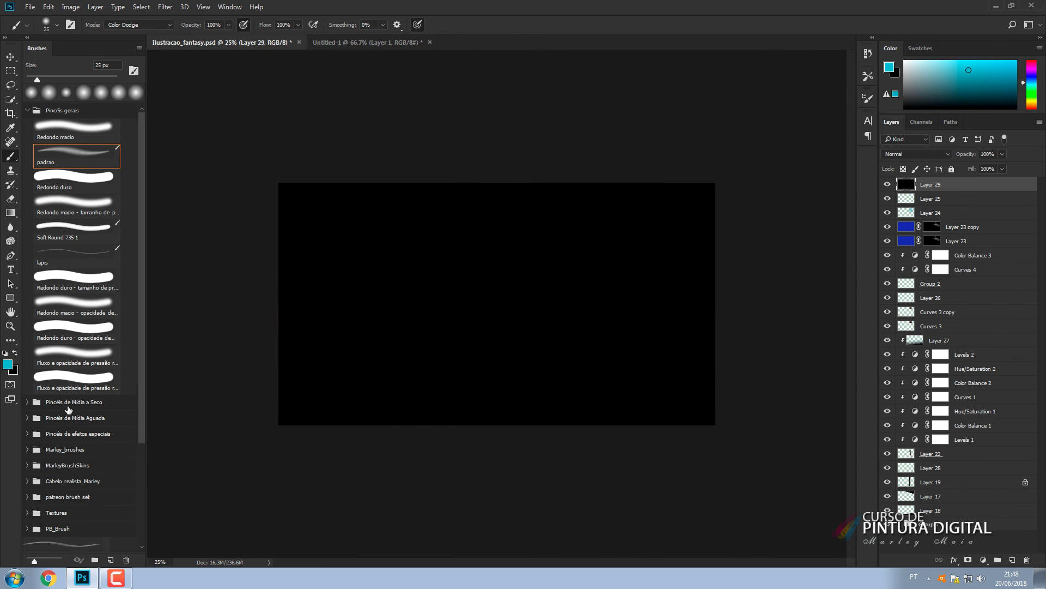
Duplicate the black layer and shrink the copy inward evenly on all sides.
{"action": "key", "text": "ctrl+j"}
{"action": "key", "text": "ctrl+t"}
{"action": "left_click_drag", "start_coordinate": [716, 304], "coordinate": [690, 305]}
{"action": "left_click_drag", "start_coordinate": [498, 184], "coordinate": [499, 209]}
{"action": "key", "text": "Return"}
Cut the smaller copy's shape out of the black layer and blur the remaining border into a soft vignette.
{"action": "left_click", "coordinate": [907, 186], "text": "ctrl"}
{"action": "double_click", "coordinate": [908, 200]}
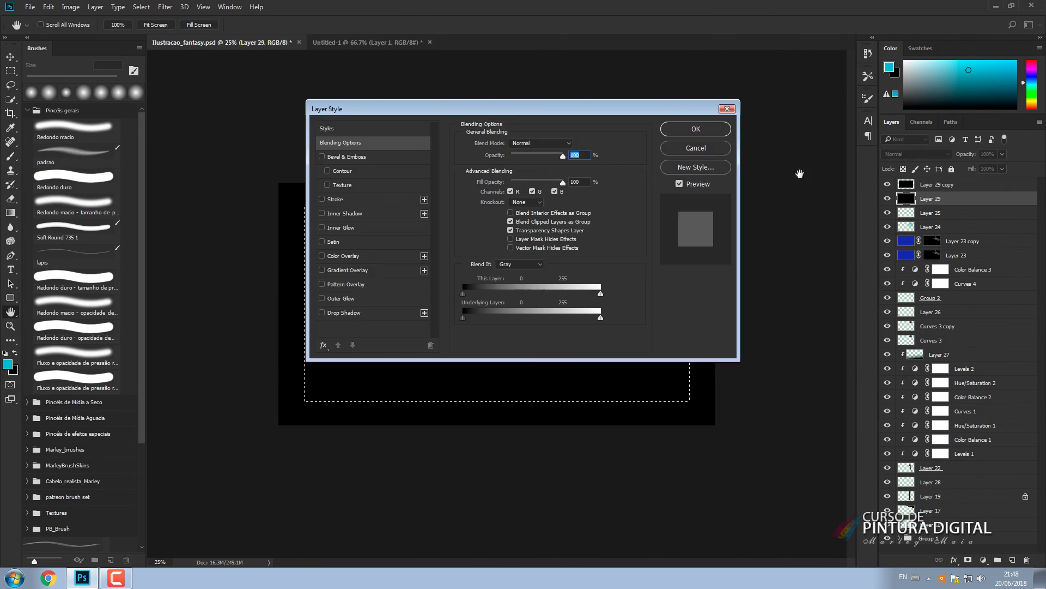
{"action": "left_click", "coordinate": [699, 148]}
{"action": "left_click", "coordinate": [935, 185]}
{"action": "key", "text": "ctrl+e"}
{"action": "key", "text": "Delete"}
{"action": "key", "text": "ctrl+d"}
{"action": "left_click", "coordinate": [165, 7]}
{"action": "left_click", "coordinate": [885, 194]}
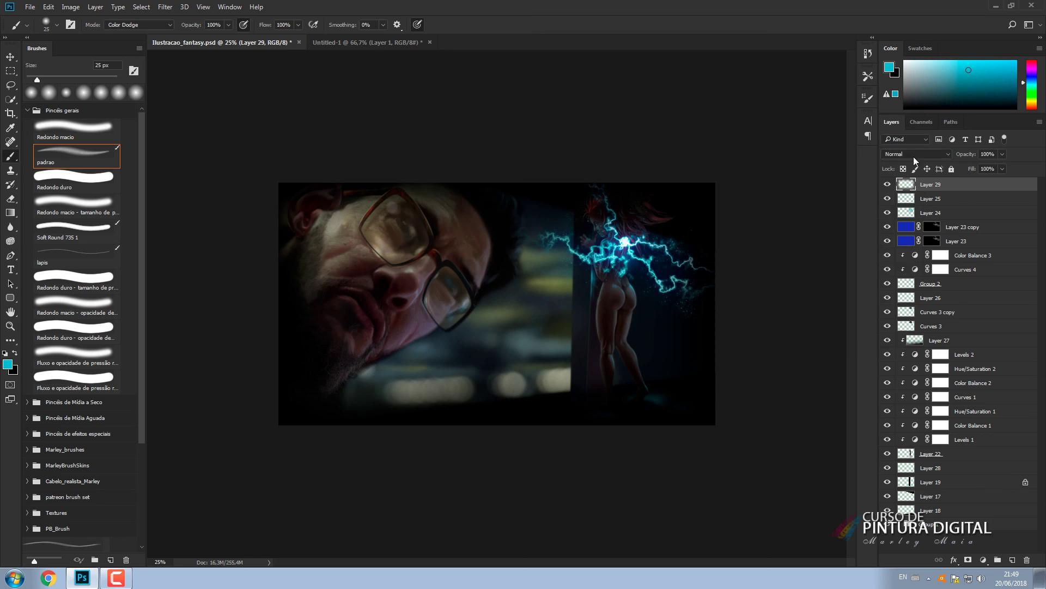
Set the vignette layer's blend mode to Multiply and its opacity to 75%.
{"action": "left_click", "coordinate": [913, 156]}
{"action": "left_click", "coordinate": [899, 270]}
{"action": "left_click", "coordinate": [914, 158]}
{"action": "left_click", "coordinate": [905, 194]}
{"action": "left_click_drag", "start_coordinate": [969, 155], "coordinate": [955, 158]}
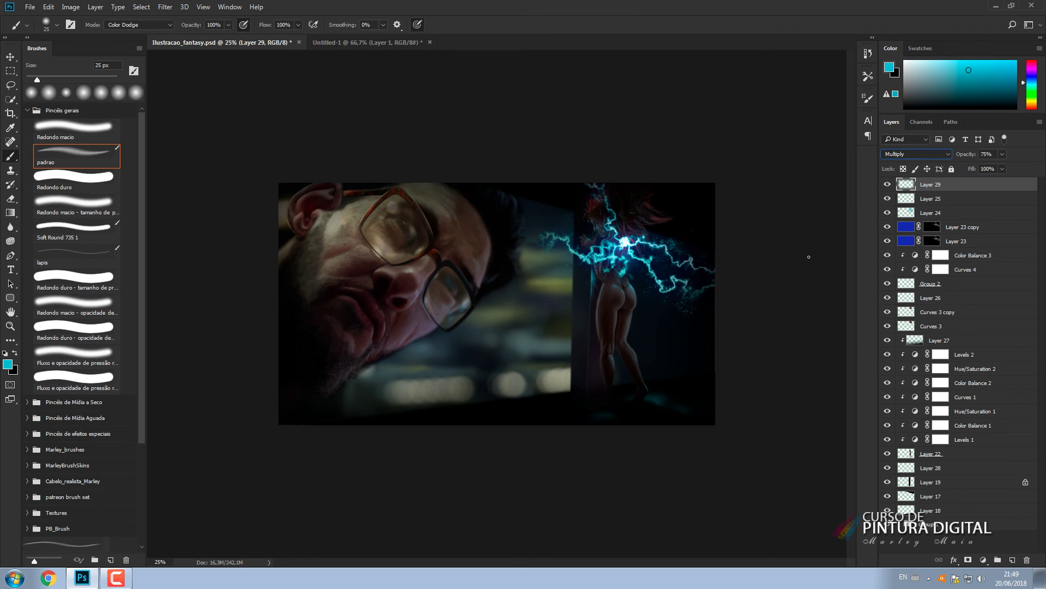
Stamp all visible layers onto a new layer and add an empty layer set to Overlay above it.
{"action": "key", "text": "ctrl+shift+alt+e"}
{"action": "key", "text": "r"}
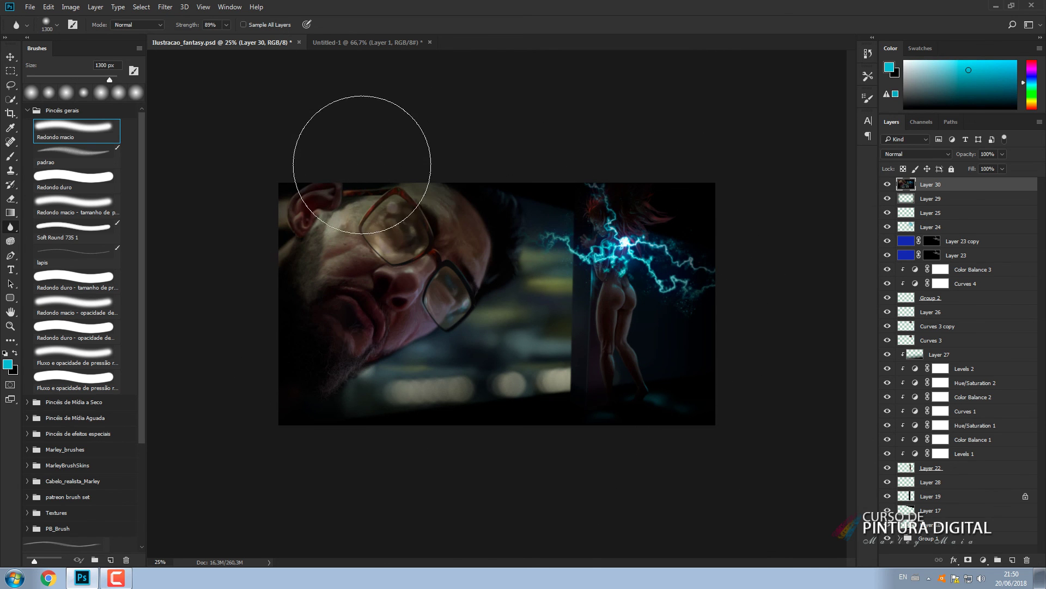
{"action": "key", "text": "ctrl+shift+alt+n"}
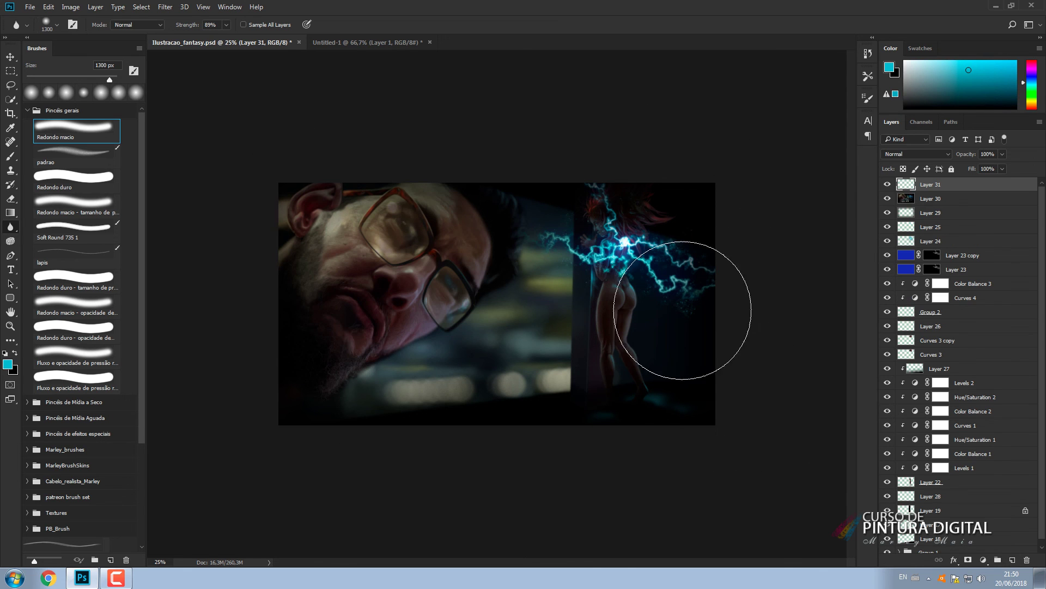
{"action": "left_click", "coordinate": [917, 154]}
{"action": "left_click", "coordinate": [910, 260]}
Brighten the blurred background lights on Layer 31 with a pale yellow, using the Redondo macio brush at 2100 px.
{"action": "left_click", "coordinate": [11, 156]}
{"action": "left_click", "coordinate": [515, 380], "text": "alt"}
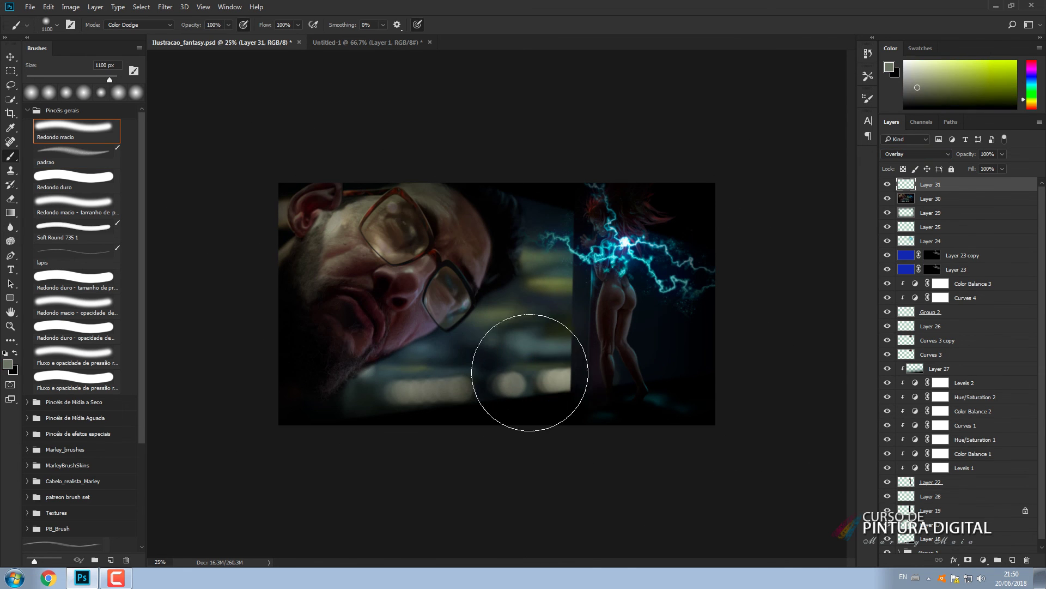
{"action": "left_click", "coordinate": [926, 69]}
{"action": "key", "text": "bracketright"}
{"action": "key", "text": "bracketright"}
{"action": "key", "text": "bracketright"}
{"action": "key", "text": "bracketright"}
{"action": "key", "text": "bracketright"}
{"action": "key", "text": "bracketright"}
{"action": "key", "text": "bracketright"}
{"action": "key", "text": "bracketright"}
{"action": "key", "text": "bracketright"}
{"action": "key", "text": "bracketright"}
{"action": "left_click_drag", "start_coordinate": [474, 381], "coordinate": [527, 329]}
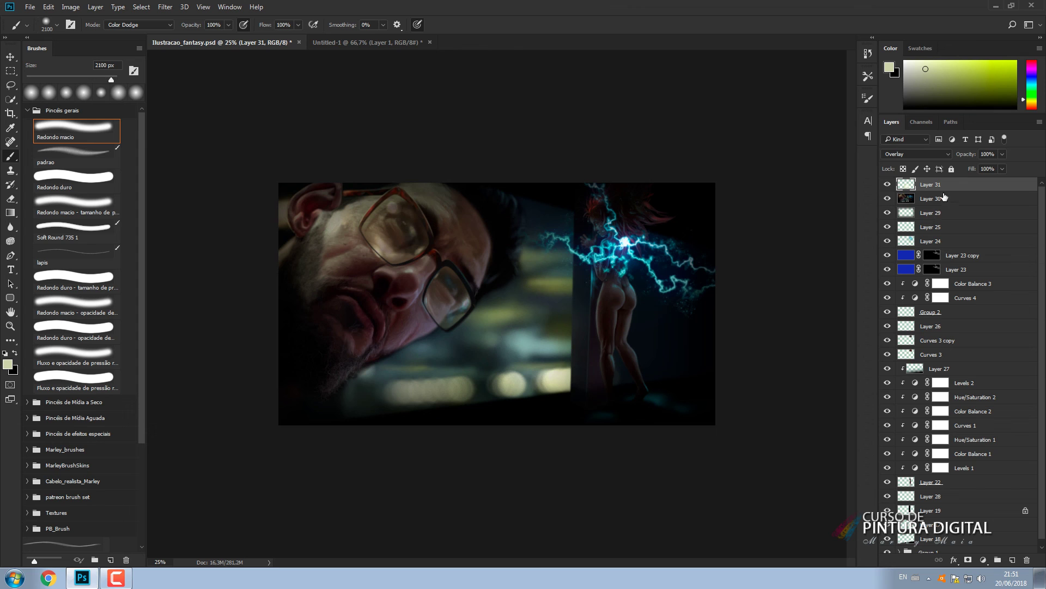
Paint a soft light pink glow over the woman's body on Layer 31, using a lightened colour sampled from her skin.
{"action": "left_click", "coordinate": [451, 320], "text": "alt"}
{"action": "left_click", "coordinate": [611, 306], "text": "alt"}
{"action": "left_click", "coordinate": [945, 70]}
{"action": "key", "text": "bracketleft"}
{"action": "mouse_move", "coordinate": [610, 318]}
{"action": "left_mouse_down"}
{"action": "mouse_move", "coordinate": [595, 222]}
{"action": "mouse_move", "coordinate": [612, 296]}
{"action": "left_mouse_up"}
{"action": "key", "text": "bracketright"}
{"action": "key", "text": "bracketright"}
{"action": "key", "text": "bracketright"}
{"action": "key", "text": "bracketright"}
{"action": "key", "text": "bracketright"}
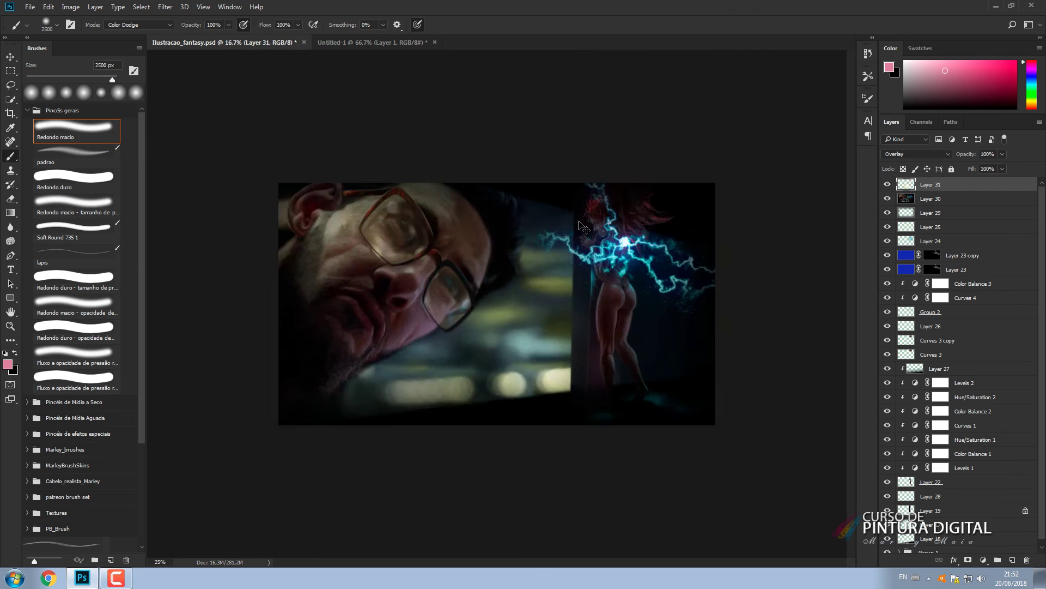
Examine the lightning and the light on the woman's body at 100% zoom.
{"action": "key", "text": "ctrl+plus"}
{"action": "key", "text": "ctrl+plus"}
{"action": "key", "text": "ctrl+plus"}
{"action": "key", "text": "ctrl+plus"}
{"action": "left_click_drag", "start_coordinate": [651, 288], "coordinate": [612, 376]}
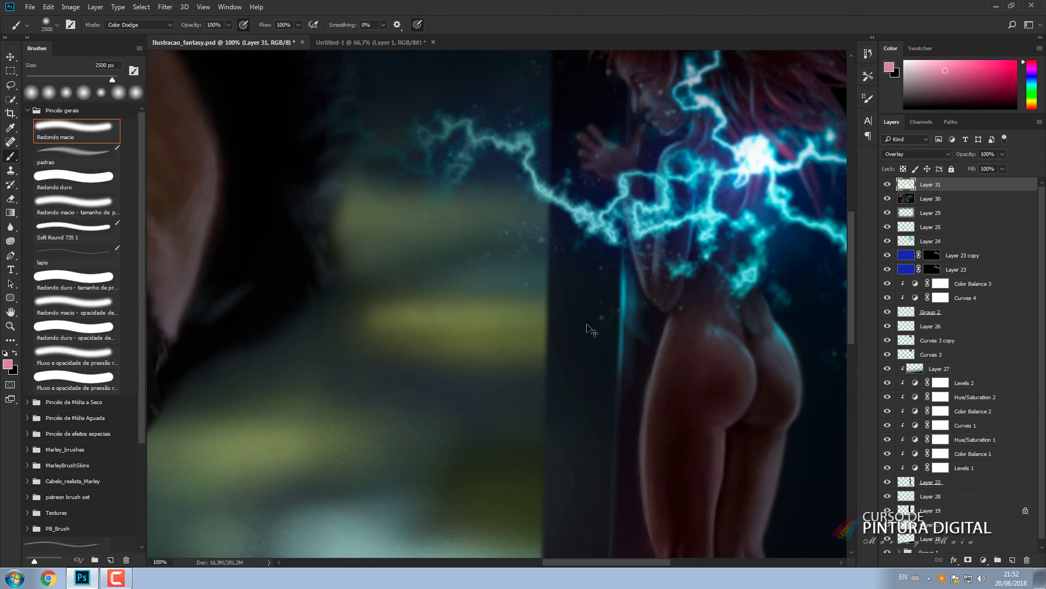
{"action": "key", "text": "ctrl+minus"}
{"action": "key", "text": "ctrl+minus"}
{"action": "key", "text": "ctrl+minus"}
Add a soft peach-orange glow over the man's ear on Layer 31 with the 2100 px Redondo macio brush.
{"action": "left_click", "coordinate": [224, 172], "text": "alt"}
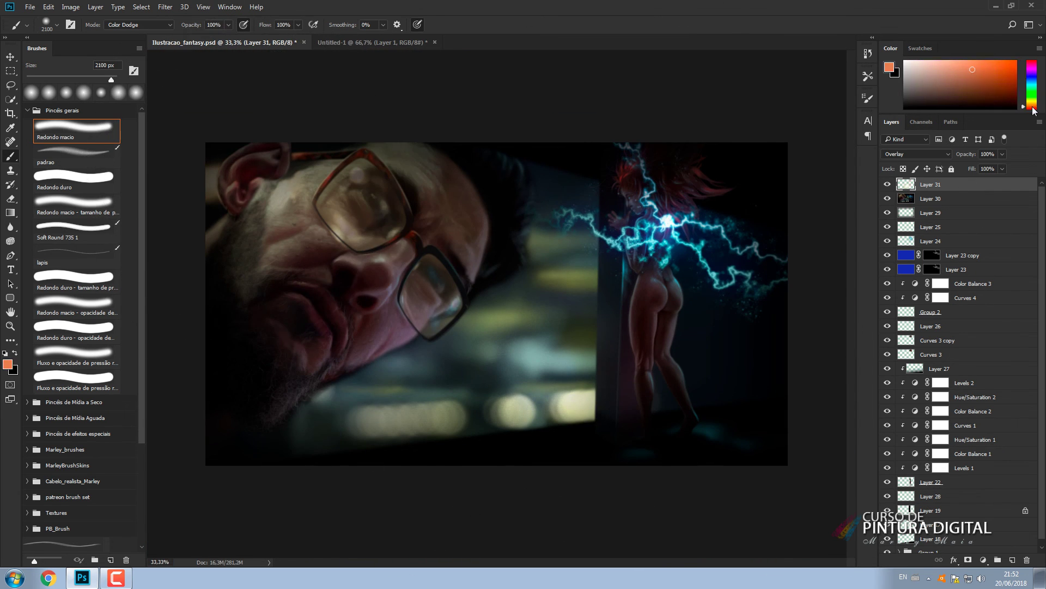
{"action": "key", "text": "bracketleft"}
{"action": "key", "text": "bracketleft"}
{"action": "key", "text": "bracketleft"}
{"action": "key", "text": "bracketleft"}
{"action": "left_click", "coordinate": [937, 69]}
{"action": "left_click", "coordinate": [220, 174]}
{"action": "key", "text": "ctrl+minus"}
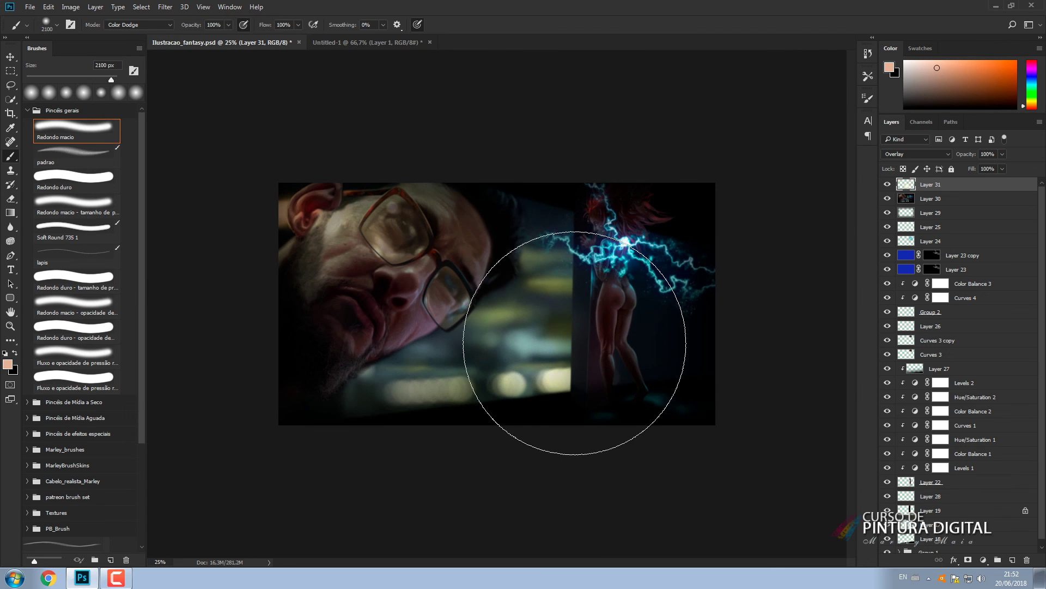
Stamp the visible image onto a new top layer and apply a High Pass filter with a 1.0-pixel radius.
{"action": "left_click", "coordinate": [1013, 560]}
{"action": "key", "text": "ctrl+alt+shift+e"}
{"action": "left_click", "coordinate": [165, 7]}
{"action": "mouse_move", "coordinate": [192, 222]}
{"action": "left_click", "coordinate": [333, 231]}
{"action": "left_click_drag", "start_coordinate": [510, 133], "coordinate": [310, 217]}
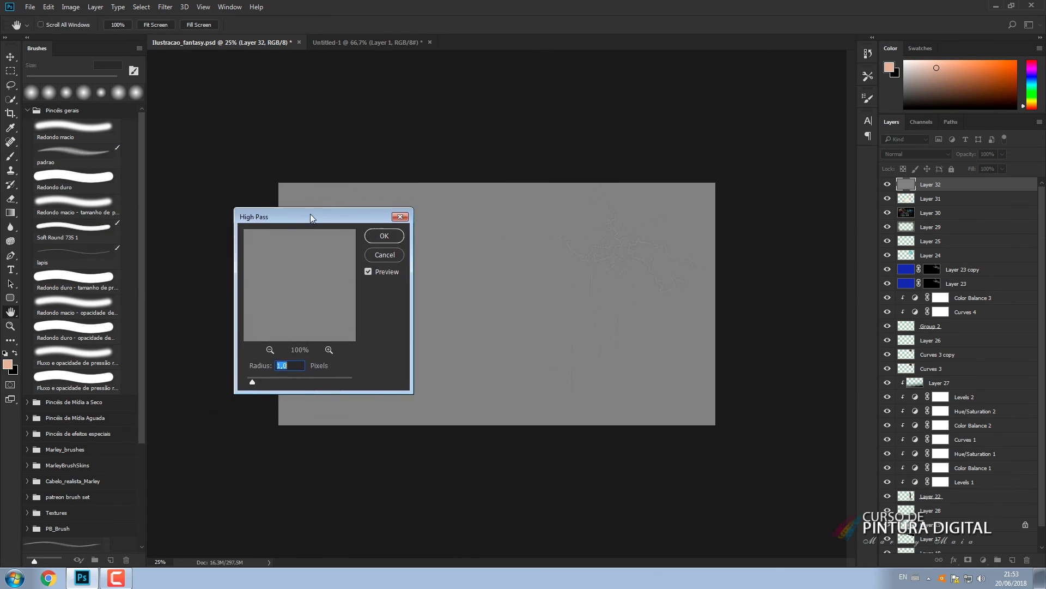
{"action": "left_click", "coordinate": [384, 235]}
Set the High Pass layer to Overlay and duplicate it to strengthen the sharpening.
{"action": "left_click", "coordinate": [904, 154]}
{"action": "left_click", "coordinate": [891, 262]}
{"action": "key", "text": "ctrl+j"}
{"action": "key", "text": "ctrl+plus"}
{"action": "key", "text": "ctrl+plus"}
{"action": "key", "text": "ctrl+plus"}
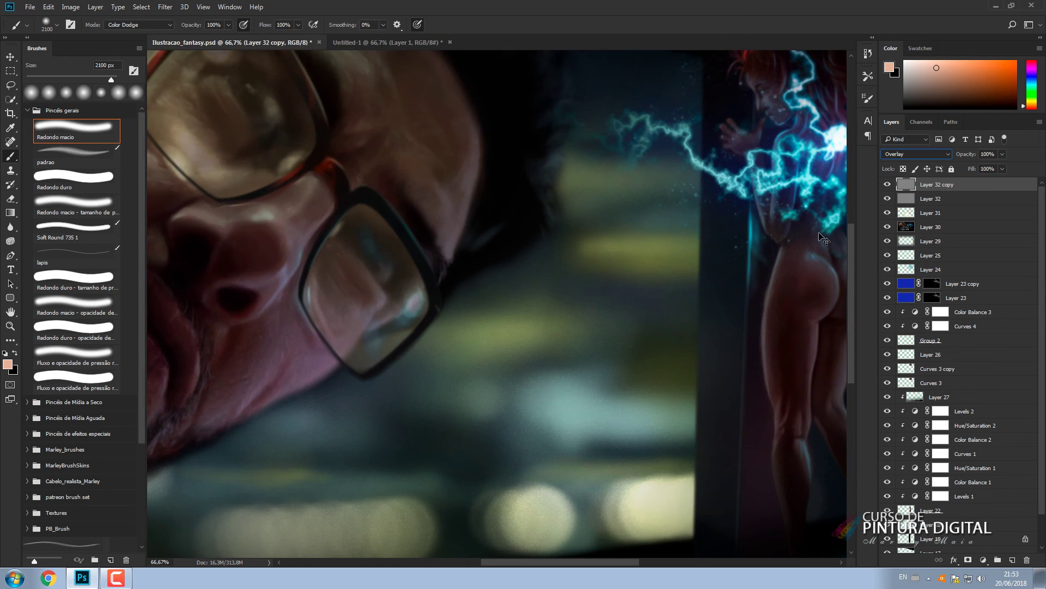
{"action": "key", "text": "ctrl+minus"}
{"action": "key", "text": "ctrl+minus"}
Sign and date the artwork in pale cream below the glasses on a new layer with the 15 px Redondo duro brush.
{"action": "left_click", "coordinate": [1013, 560]}
{"action": "left_click", "coordinate": [57, 25]}
{"action": "left_click", "coordinate": [76, 188]}
{"action": "key", "text": "bracketleft"}
{"action": "key", "text": "bracketleft"}
{"action": "key", "text": "bracketleft"}
{"action": "key", "text": "bracketleft"}
{"action": "key", "text": "bracketleft"}
{"action": "key", "text": "bracketleft"}
{"action": "key", "text": "bracketleft"}
{"action": "key", "text": "bracketleft"}
{"action": "key", "text": "bracketleft"}
{"action": "key", "text": "bracketleft"}
{"action": "key", "text": "bracketleft"}
{"action": "key", "text": "bracketleft"}
{"action": "key", "text": "bracketleft"}
{"action": "key", "text": "bracketleft"}
{"action": "key", "text": "bracketleft"}
{"action": "key", "text": "bracketleft"}
{"action": "key", "text": "bracketleft"}
{"action": "key", "text": "bracketleft"}
{"action": "key", "text": "bracketleft"}
{"action": "key", "text": "bracketleft"}
{"action": "left_click", "coordinate": [513, 410], "text": "alt"}
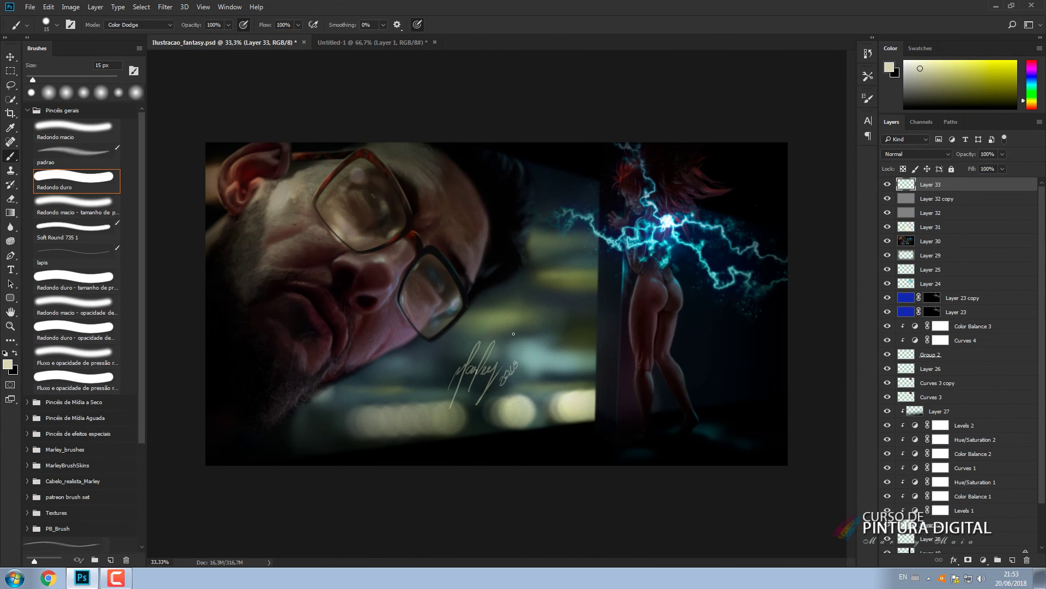
Scale the signature down and move it to the dark background beside the woman's lower legs.
{"action": "key", "text": "ctrl+t"}
{"action": "left_click_drag", "start_coordinate": [483, 341], "coordinate": [483, 377]}
{"action": "left_click_drag", "start_coordinate": [518, 376], "coordinate": [497, 387]}
{"action": "mouse_move", "coordinate": [483, 393]}
{"action": "left_mouse_down"}
{"action": "mouse_move", "coordinate": [578, 429]}
{"action": "mouse_move", "coordinate": [747, 380]}
{"action": "left_mouse_up"}
{"action": "key", "text": "Return"}
{"action": "key", "text": "b"}
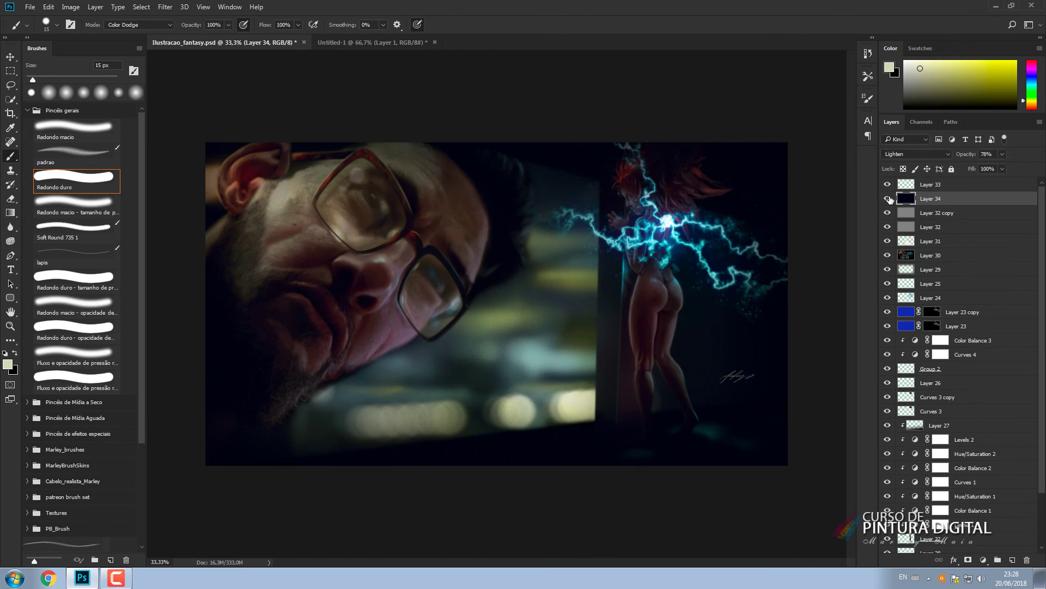
Load the Blue channel's bright areas as a selection, add a new layer above Layer 34 and deselect.
{"action": "left_click", "coordinate": [921, 122]}
{"action": "left_click", "coordinate": [906, 181], "text": "ctrl"}
{"action": "left_click", "coordinate": [891, 122]}
{"action": "left_click", "coordinate": [1012, 559]}
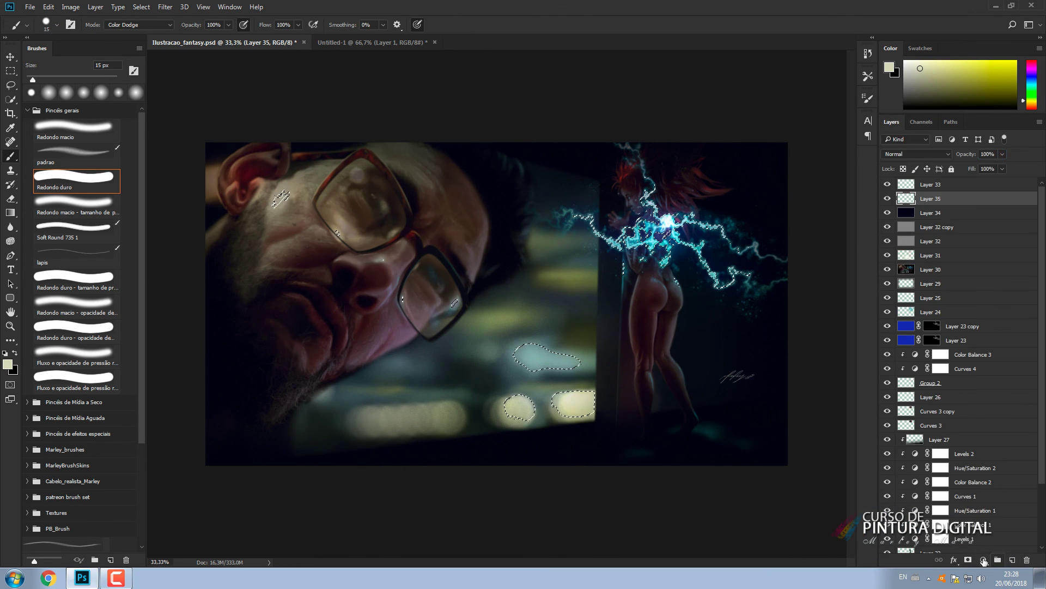
{"action": "key", "text": "ctrl+d"}
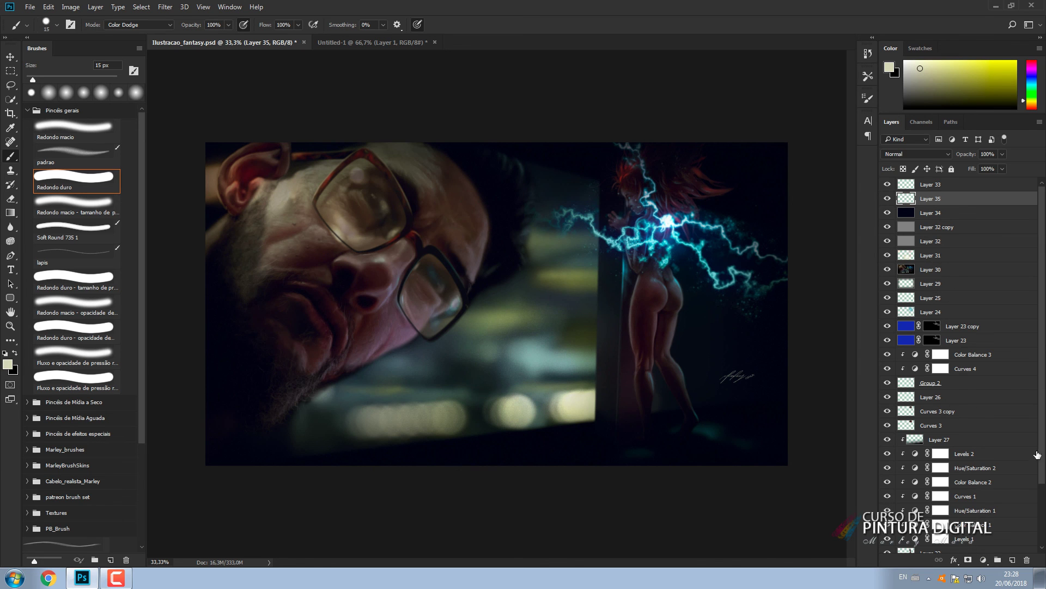
Duplicate Layer 30, move the copy above Layer 34 and mask it with the Blue channel's bright areas.
{"action": "left_click", "coordinate": [948, 272]}
{"action": "key", "text": "ctrl+j"}
{"action": "left_click_drag", "start_coordinate": [949, 274], "coordinate": [945, 206]}
{"action": "left_click", "coordinate": [921, 122]}
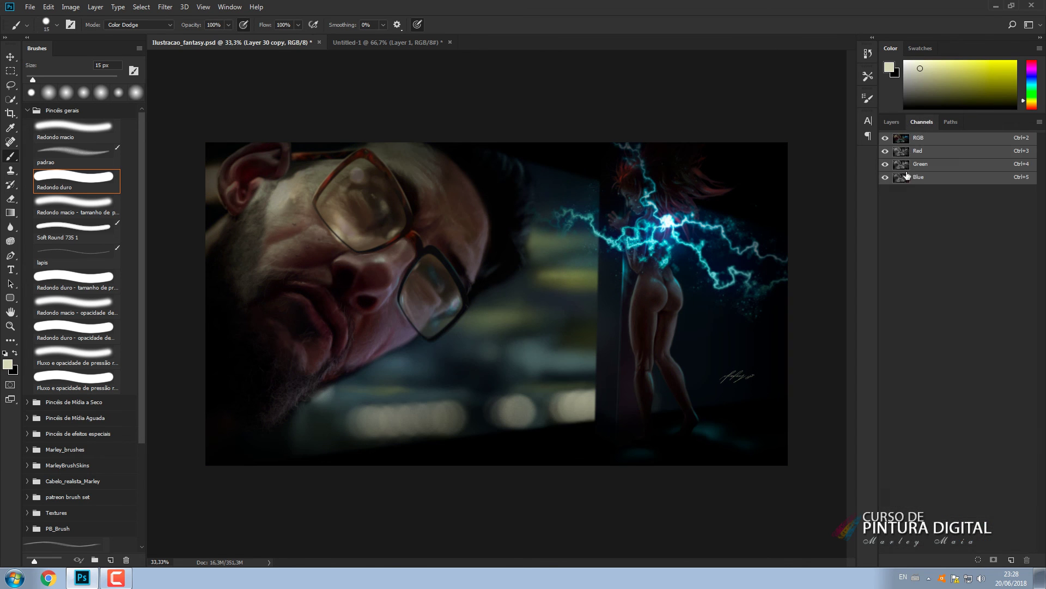
{"action": "left_click", "coordinate": [905, 177], "text": "ctrl"}
{"action": "left_click", "coordinate": [892, 122]}
{"action": "left_click", "coordinate": [969, 560]}
{"action": "left_click", "coordinate": [906, 212]}
Try a Black & White adjustment layer with altered colour sliders above the Layer 30 copy and delete it.
{"action": "left_click", "coordinate": [984, 560]}
{"action": "left_click", "coordinate": [954, 447]}
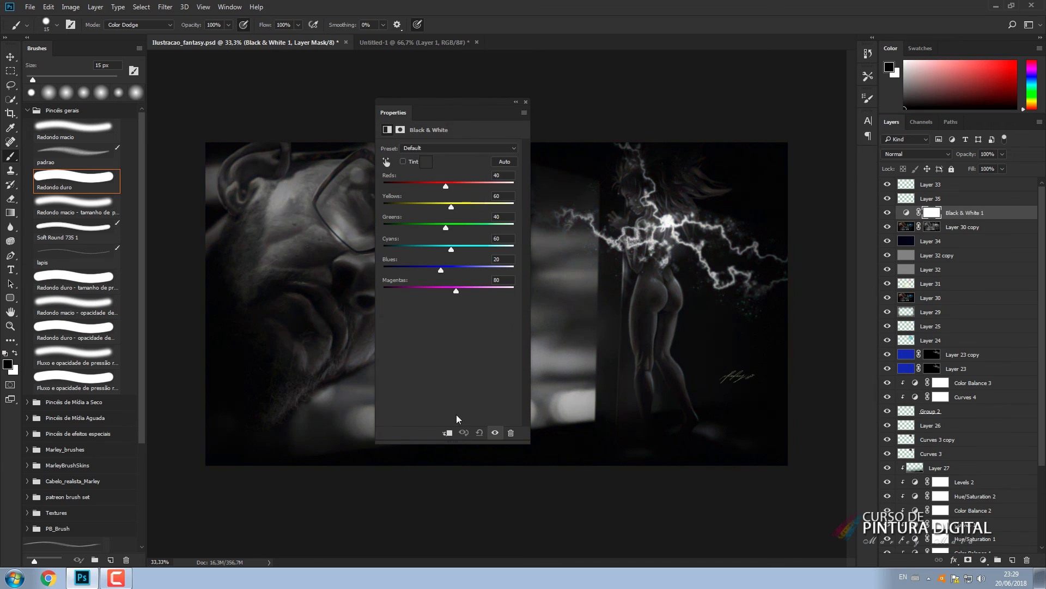
{"action": "left_click_drag", "start_coordinate": [417, 187], "coordinate": [411, 186]}
{"action": "left_click_drag", "start_coordinate": [452, 206], "coordinate": [497, 203]}
{"action": "left_click_drag", "start_coordinate": [446, 227], "coordinate": [424, 226]}
{"action": "left_click_drag", "start_coordinate": [450, 248], "coordinate": [470, 269]}
{"action": "left_click_drag", "start_coordinate": [457, 289], "coordinate": [465, 283]}
{"action": "left_click", "coordinate": [526, 102]}
{"action": "key", "text": "Delete"}
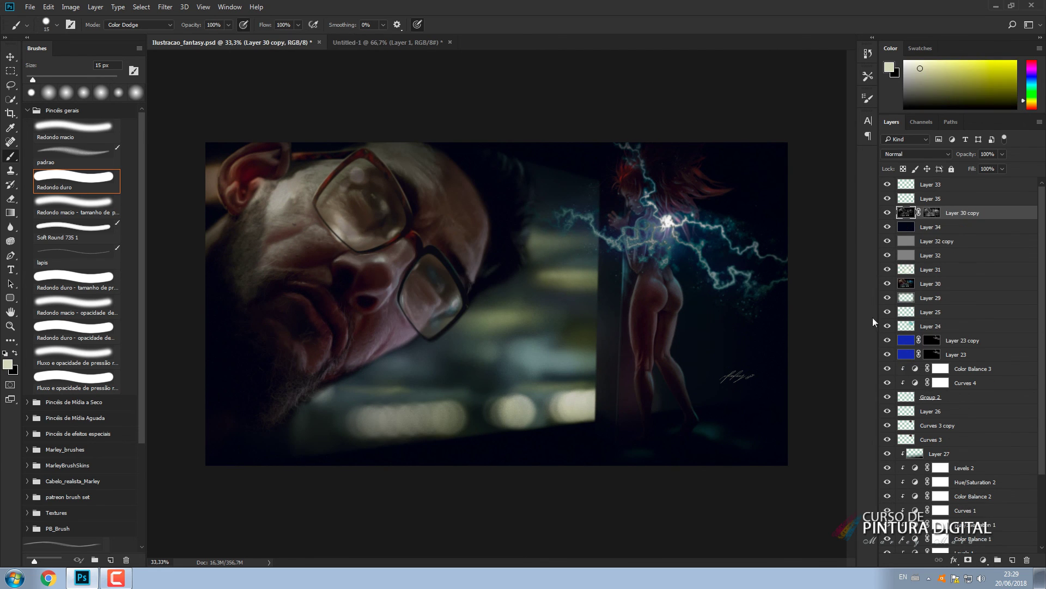
Shift the colours of the Layer 30 copy toward yellow-green with Hue/Saturation.
{"action": "left_click", "coordinate": [984, 560]}
{"action": "left_click", "coordinate": [913, 222]}
{"action": "key", "text": "ctrl+u"}
{"action": "left_click", "coordinate": [971, 289]}
{"action": "left_click_drag", "start_coordinate": [848, 162], "coordinate": [816, 310]}
{"action": "mouse_move", "coordinate": [809, 407]}
{"action": "left_mouse_down"}
{"action": "mouse_move", "coordinate": [836, 416]}
{"action": "mouse_move", "coordinate": [824, 415]}
{"action": "left_mouse_up"}
{"action": "left_click", "coordinate": [955, 329]}
{"action": "key", "text": "b"}
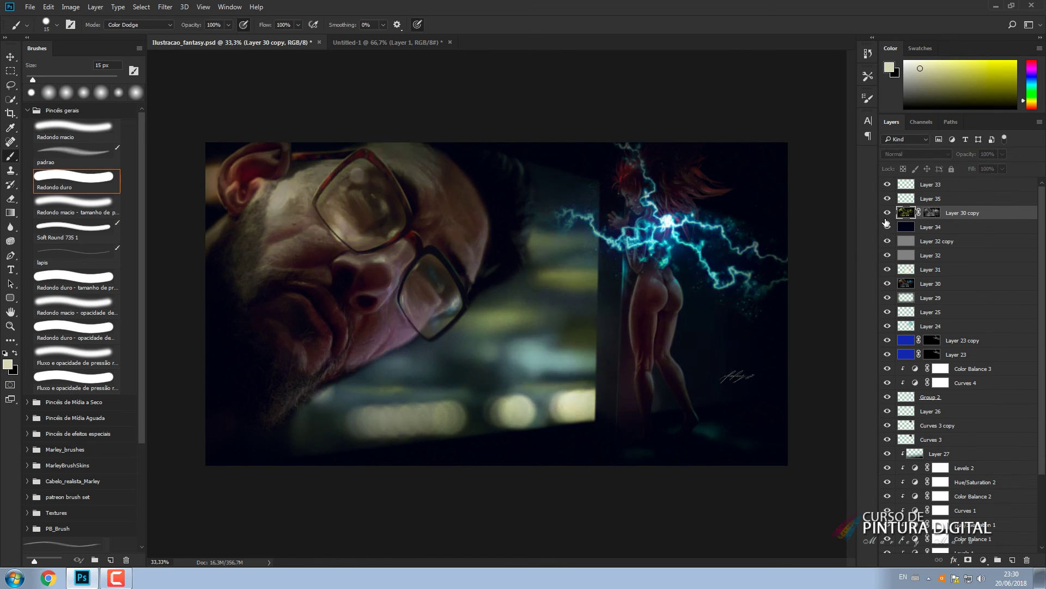
Apply Hue/Saturation to the Layer 30 copy again with hue -15 and lightness +5.
{"action": "key", "text": "ctrl+u"}
{"action": "left_click_drag", "start_coordinate": [835, 377], "coordinate": [799, 380]}
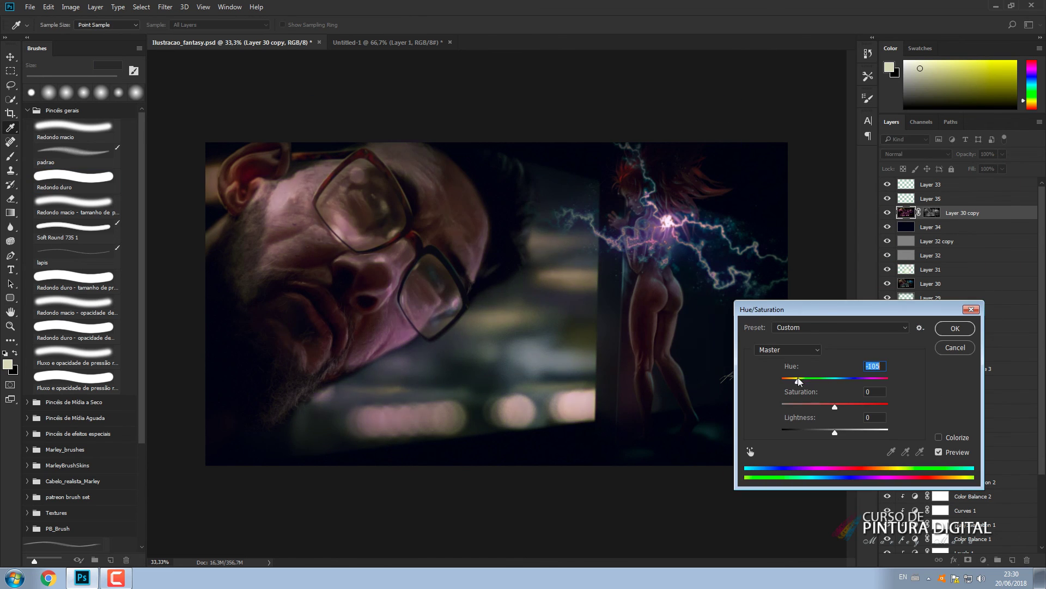
{"action": "left_click_drag", "start_coordinate": [834, 433], "coordinate": [844, 432]}
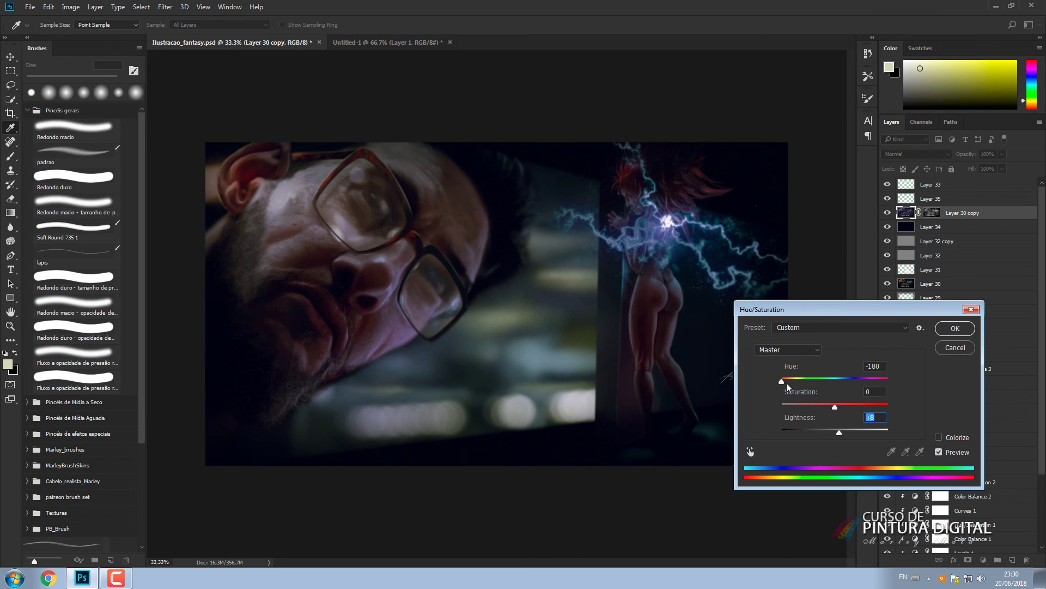
{"action": "left_click_drag", "start_coordinate": [788, 386], "coordinate": [818, 385]}
{"action": "left_click_drag", "start_coordinate": [840, 432], "coordinate": [838, 431]}
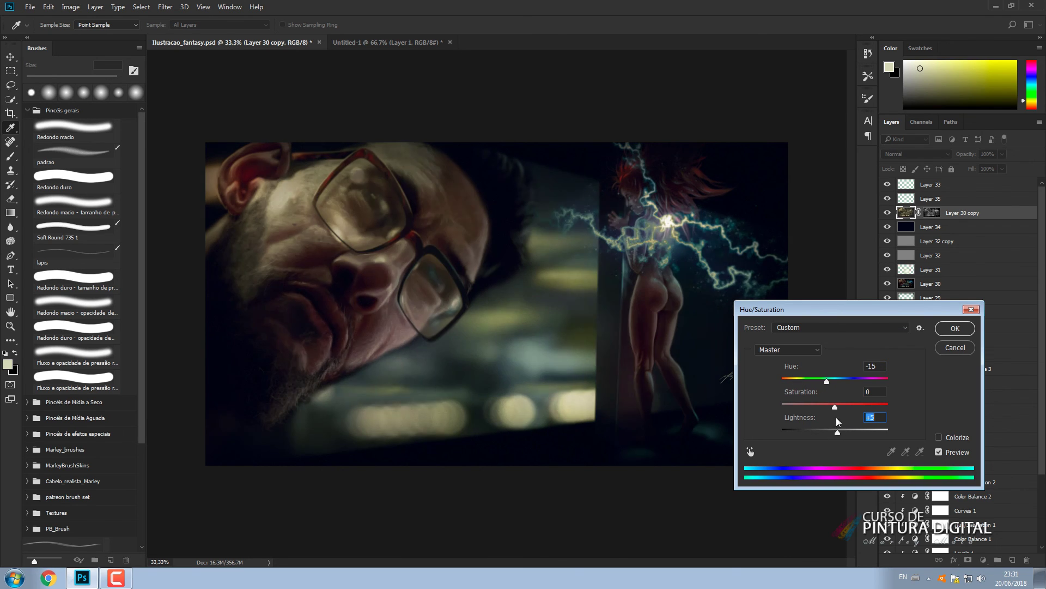
{"action": "left_click", "coordinate": [955, 328]}
Set the Layer 30 copy's blend mode to Lighten and compare the picture with and without the layer.
{"action": "left_click", "coordinate": [888, 213]}
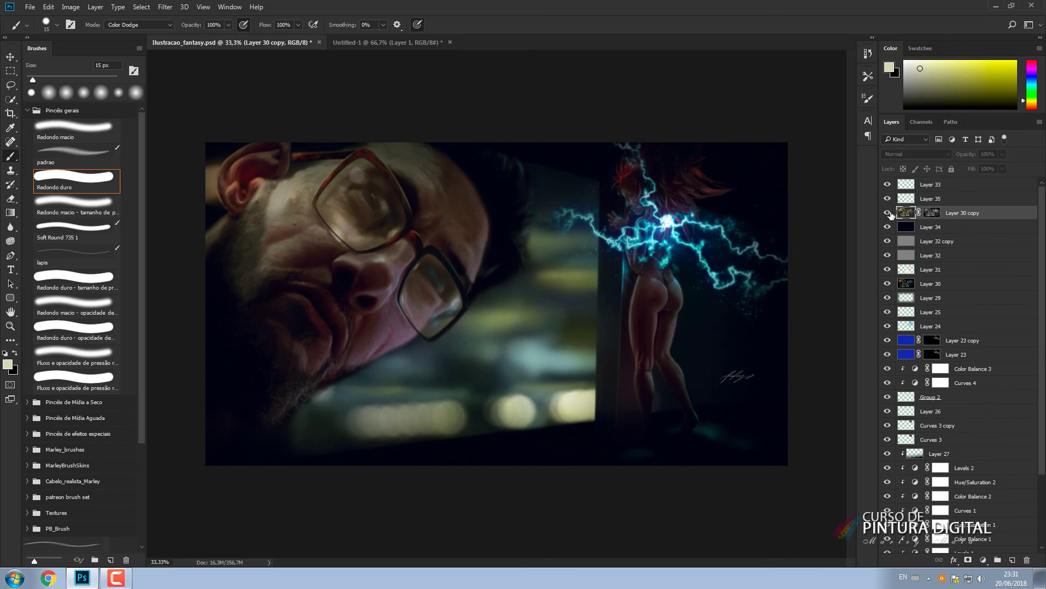
{"action": "left_click", "coordinate": [888, 213]}
{"action": "left_click", "coordinate": [899, 154]}
{"action": "left_click", "coordinate": [888, 217]}
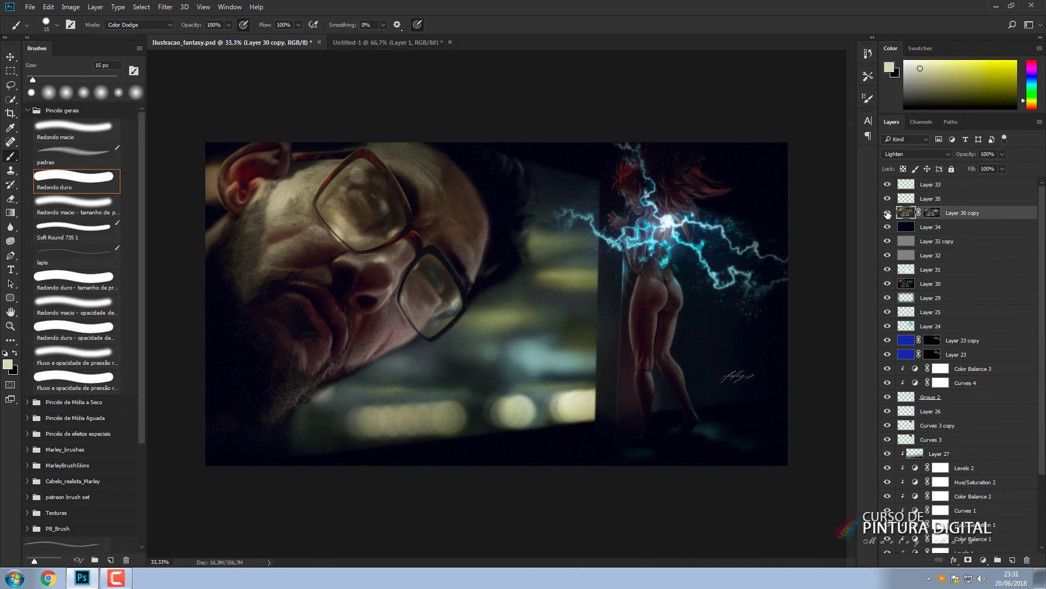
Select the image highlights by Color Range with 20% fuzziness and a range of 182.
{"action": "left_click", "coordinate": [141, 6]}
{"action": "left_click", "coordinate": [163, 112]}
{"action": "left_click", "coordinate": [697, 140]}
{"action": "left_click", "coordinate": [658, 245]}
{"action": "left_click_drag", "start_coordinate": [703, 219], "coordinate": [701, 219]}
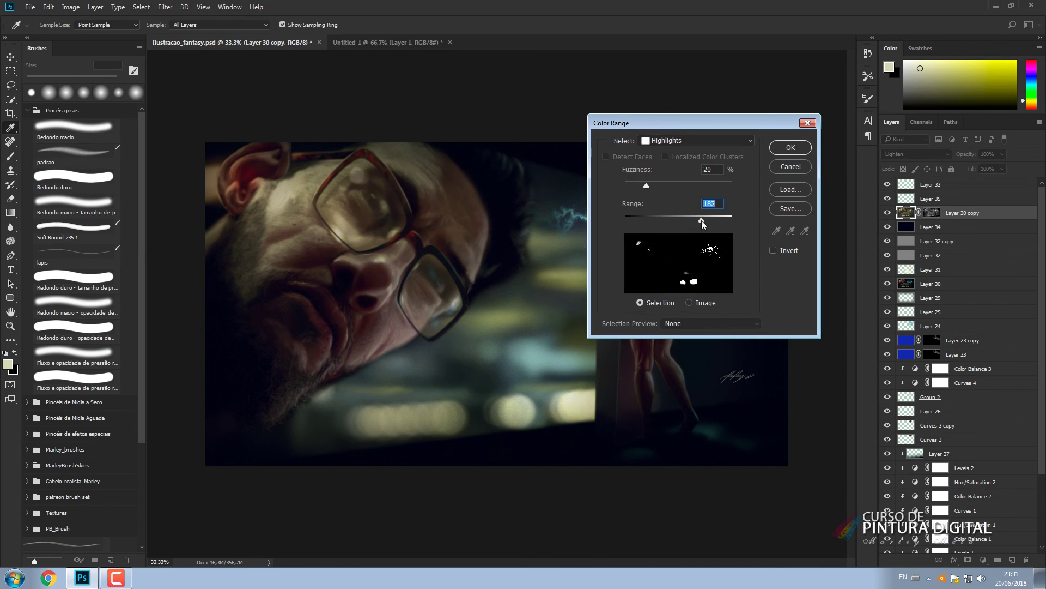
{"action": "left_click", "coordinate": [788, 152]}
Fill the selected highlights with light yellow on a new layer above the Layer 30 copy.
{"action": "left_click", "coordinate": [1012, 560]}
{"action": "left_click", "coordinate": [13, 371]}
{"action": "left_click", "coordinate": [792, 321]}
{"action": "left_click", "coordinate": [710, 211]}
{"action": "left_click", "coordinate": [871, 191]}
{"action": "key", "text": "ctrl+BackSpace"}
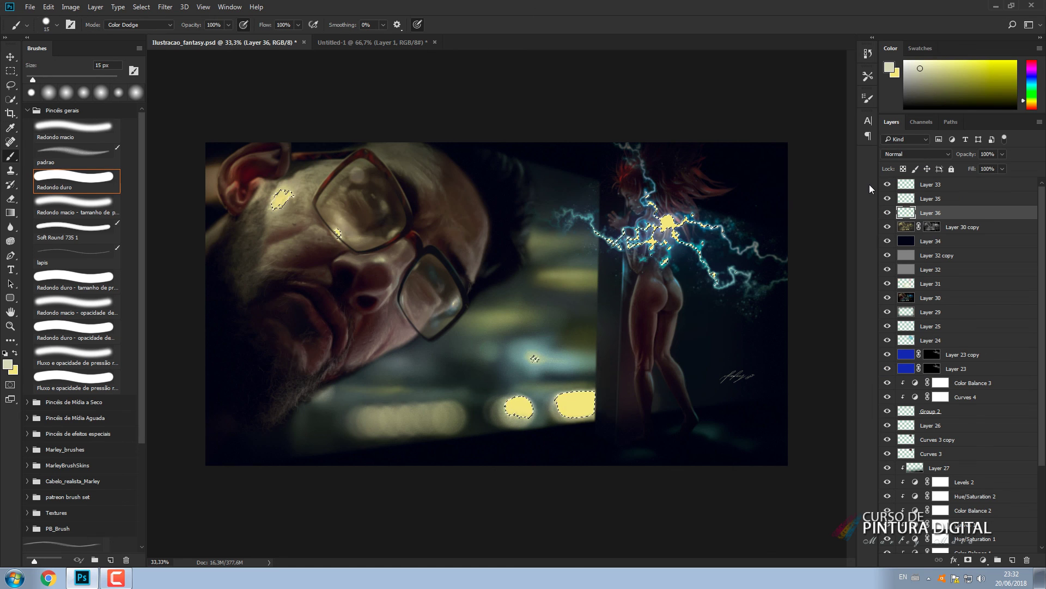
Deselect and blur the yellow highlight patches on Layer 36 into soft glows.
{"action": "key", "text": "ctrl+d"}
{"action": "left_click", "coordinate": [166, 7]}
{"action": "mouse_move", "coordinate": [171, 127]}
{"action": "left_click", "coordinate": [124, 169]}
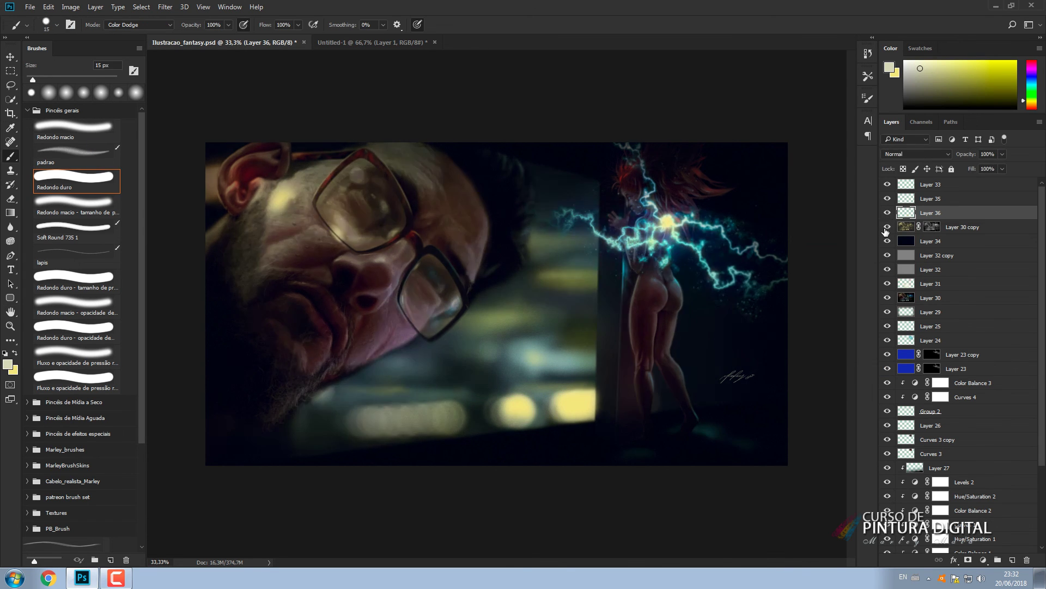
Lower the Layer 30 copy to 62% opacity, compare the picture with and without Layer 36, and save the document.
{"action": "left_click", "coordinate": [888, 243]}
{"action": "left_click", "coordinate": [889, 212]}
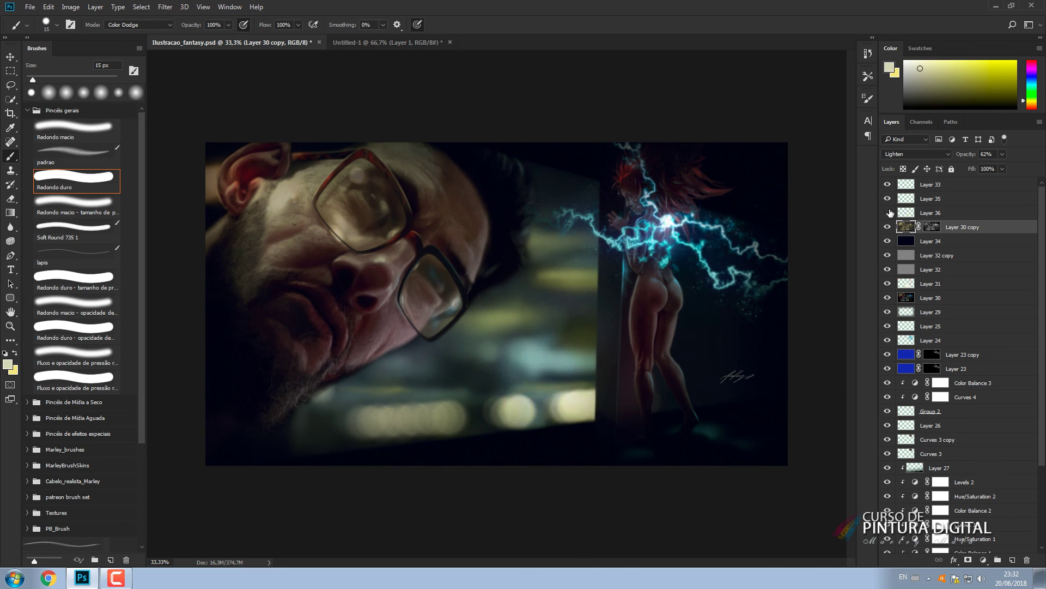
{"action": "left_click", "coordinate": [889, 212]}
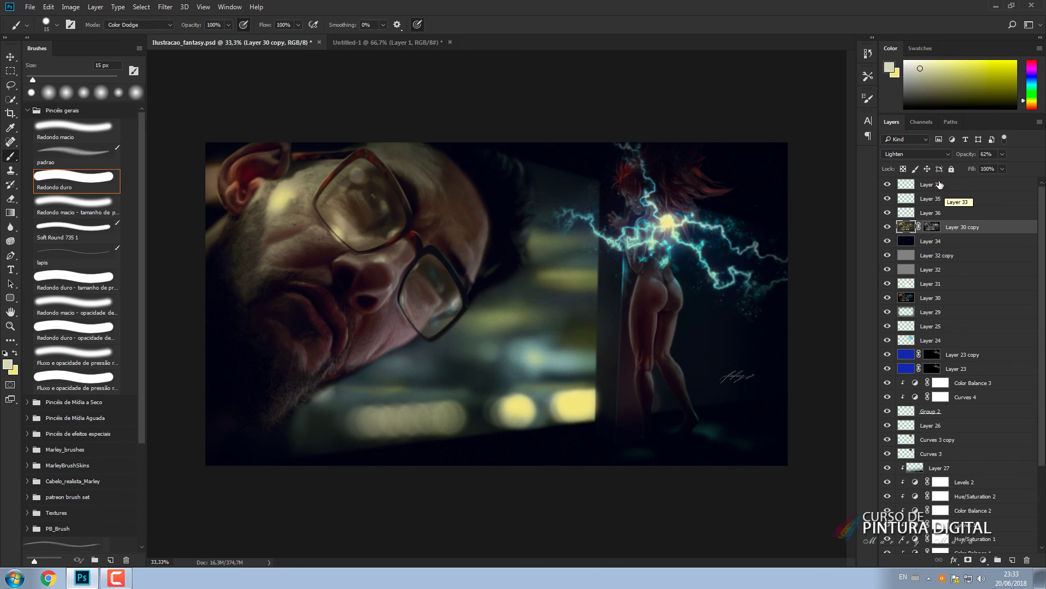
{"action": "key", "text": "ctrl+s"}
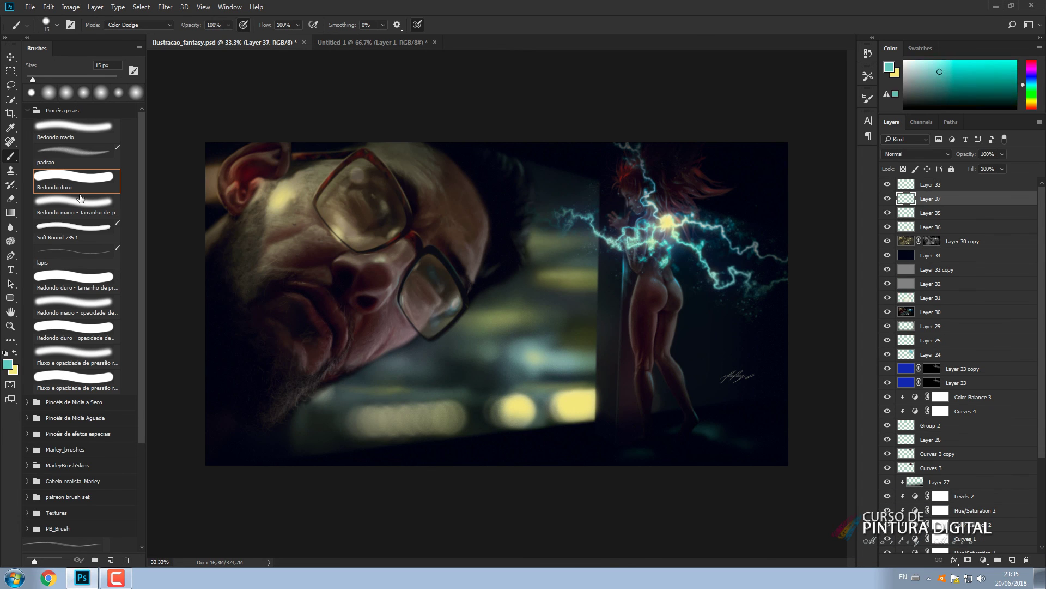
Paint a cyan glint on the larger glasses lens's lower edge on Layer 37 with the 300 px padrao brush in Color Dodge.
{"action": "key", "text": "e"}
{"action": "key", "text": "b"}
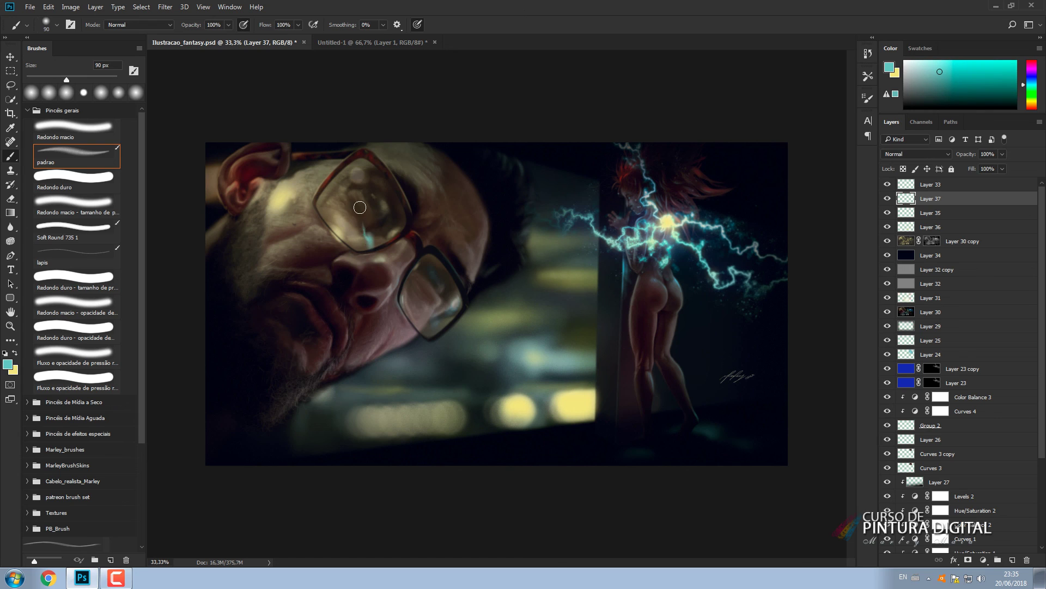
{"action": "key", "text": "e"}
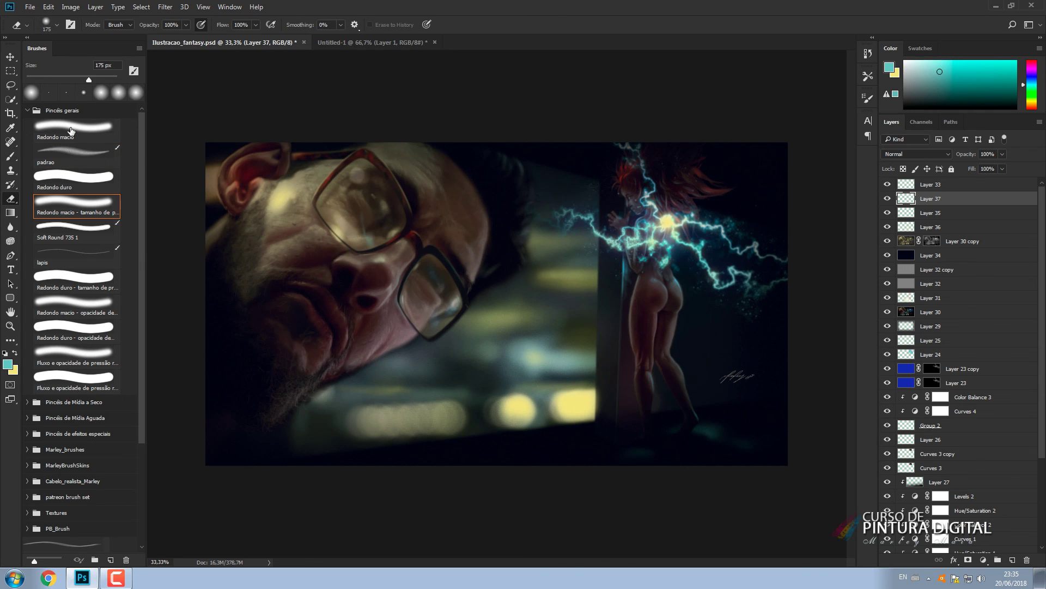
{"action": "key", "text": "b"}
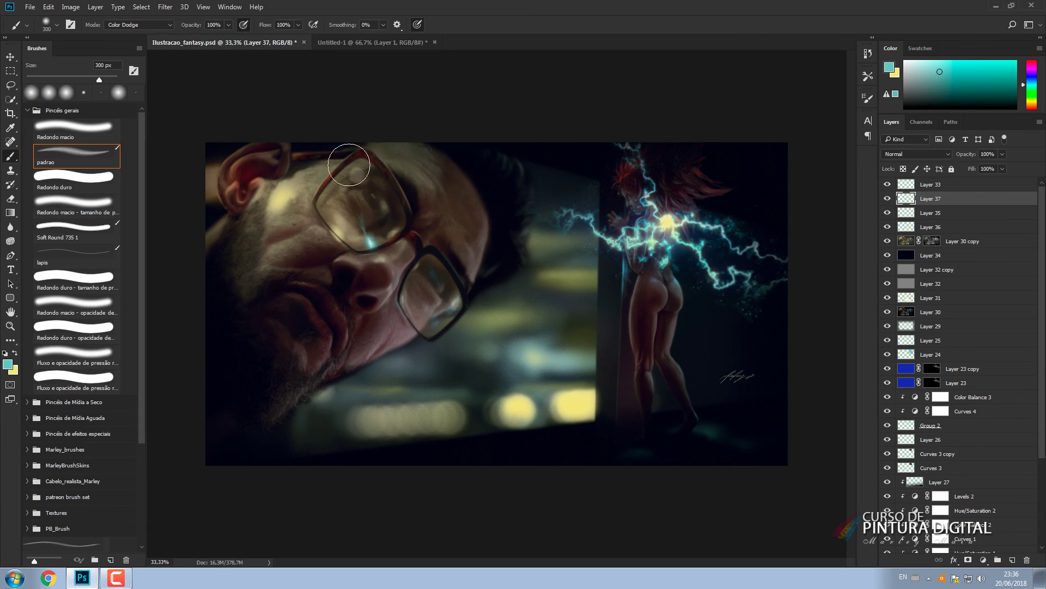
Set Layer 37's blend mode to Overlay and save the document.
{"action": "left_click", "coordinate": [916, 154]}
{"action": "left_click", "coordinate": [898, 264]}
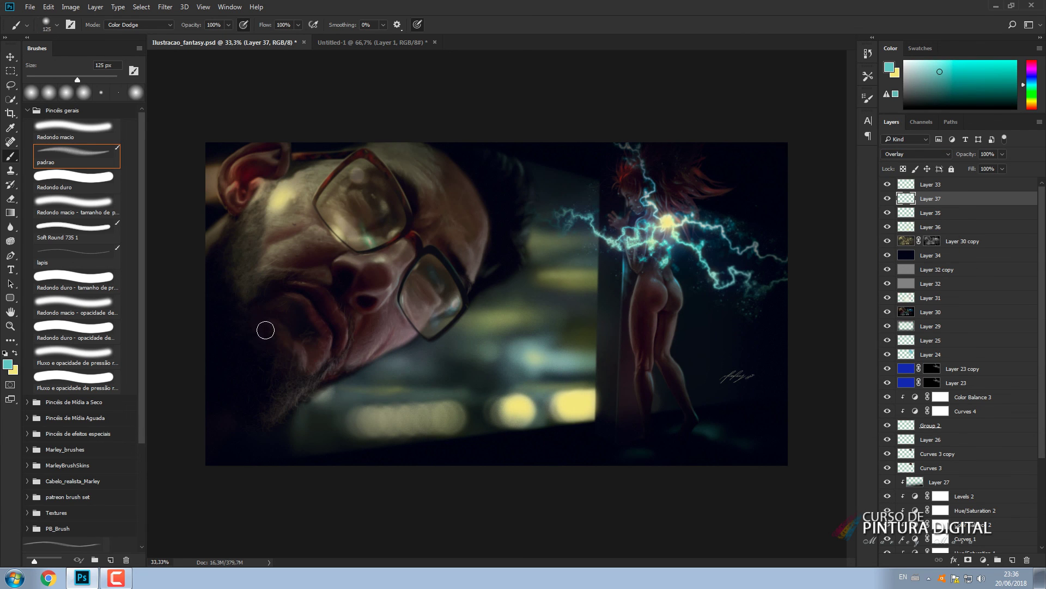
{"action": "left_click", "coordinate": [30, 6]}
{"action": "left_click", "coordinate": [234, 507]}
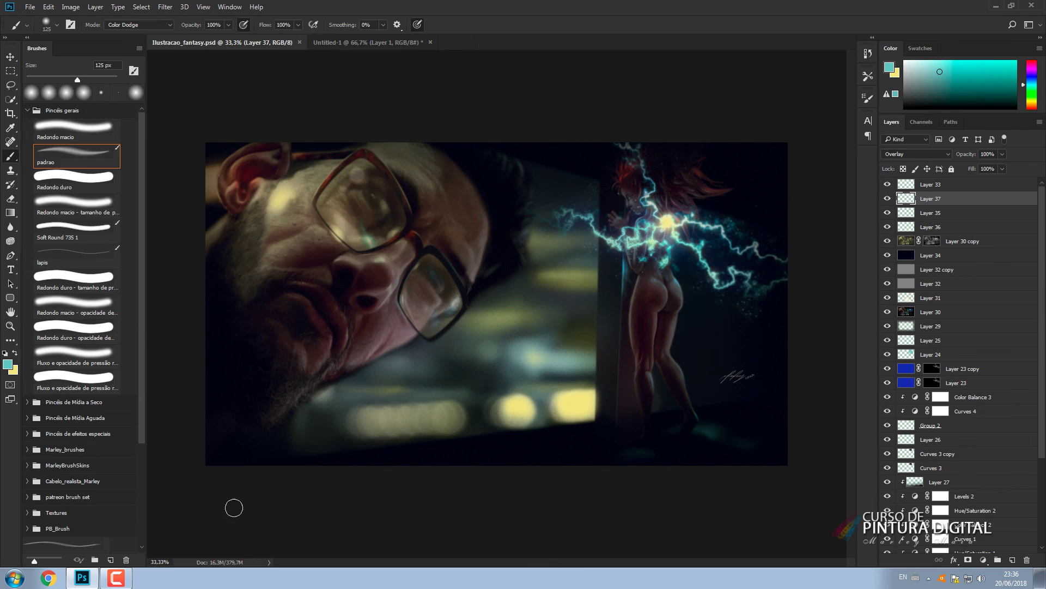